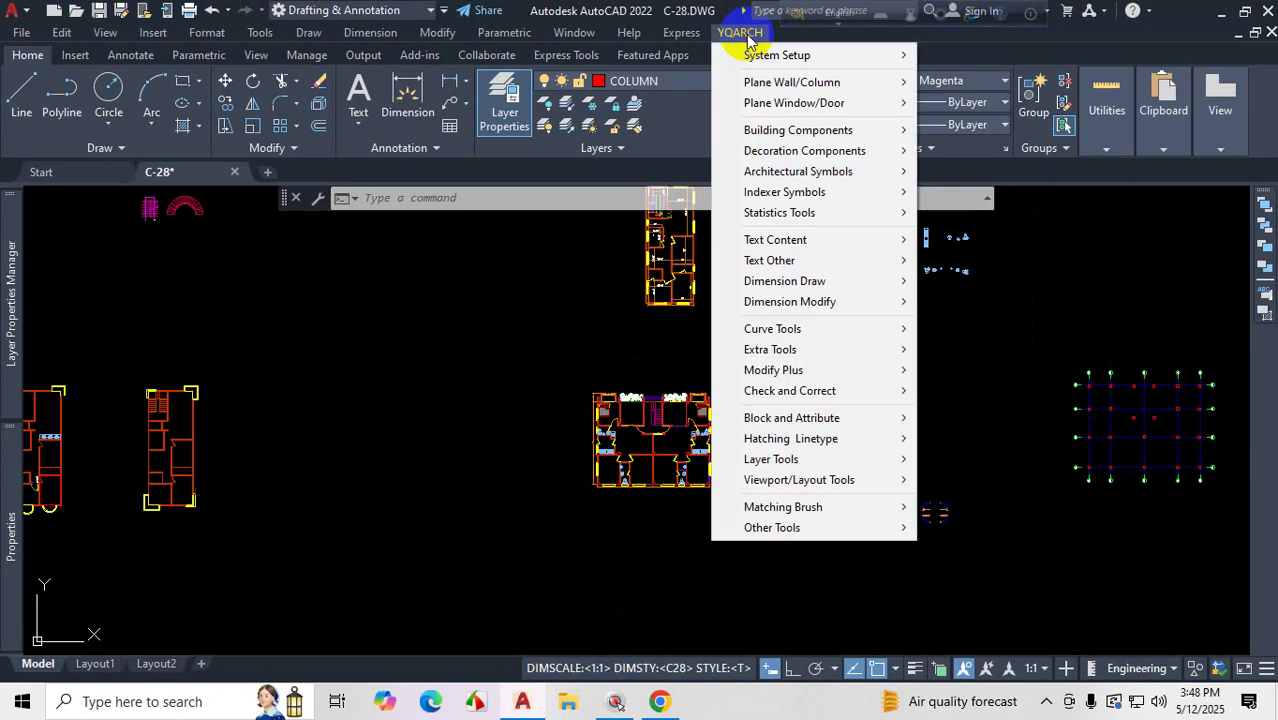
- Uninstall the YQArch add-on from the current AutoCAD profile and acknowledge the completion message
mouse_move(870, 54)
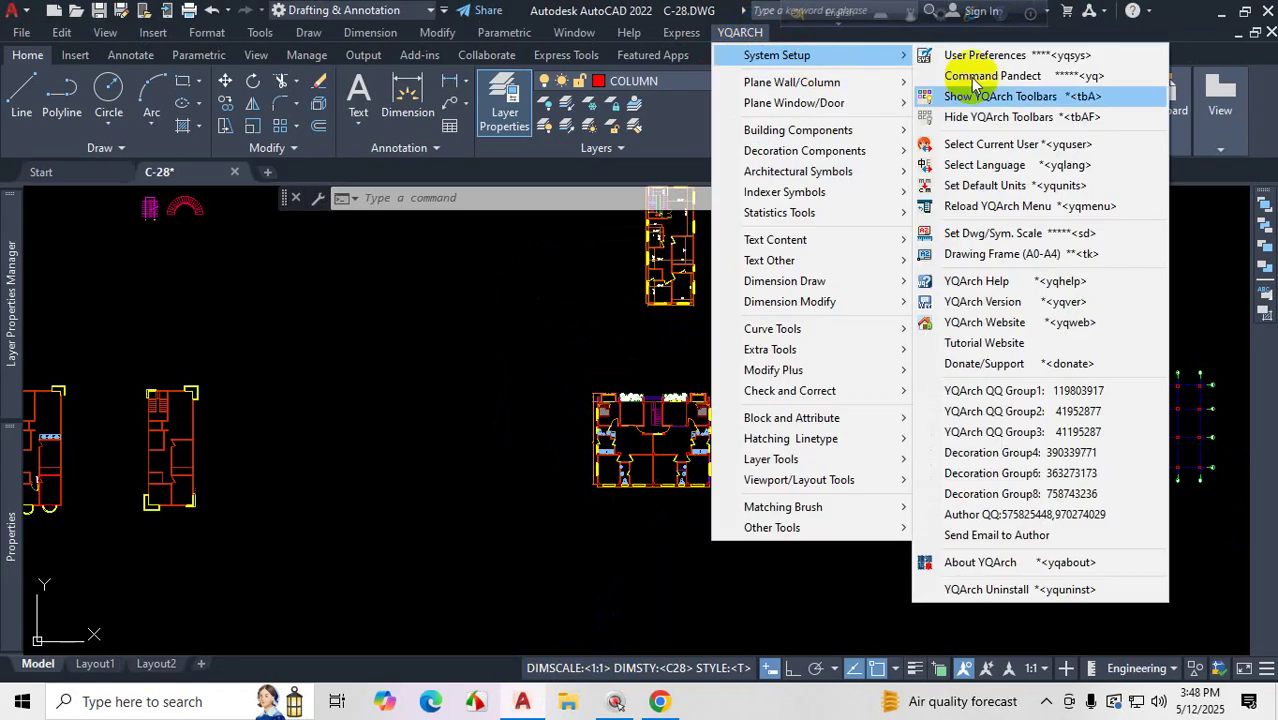
click(1021, 590)
click(601, 401)
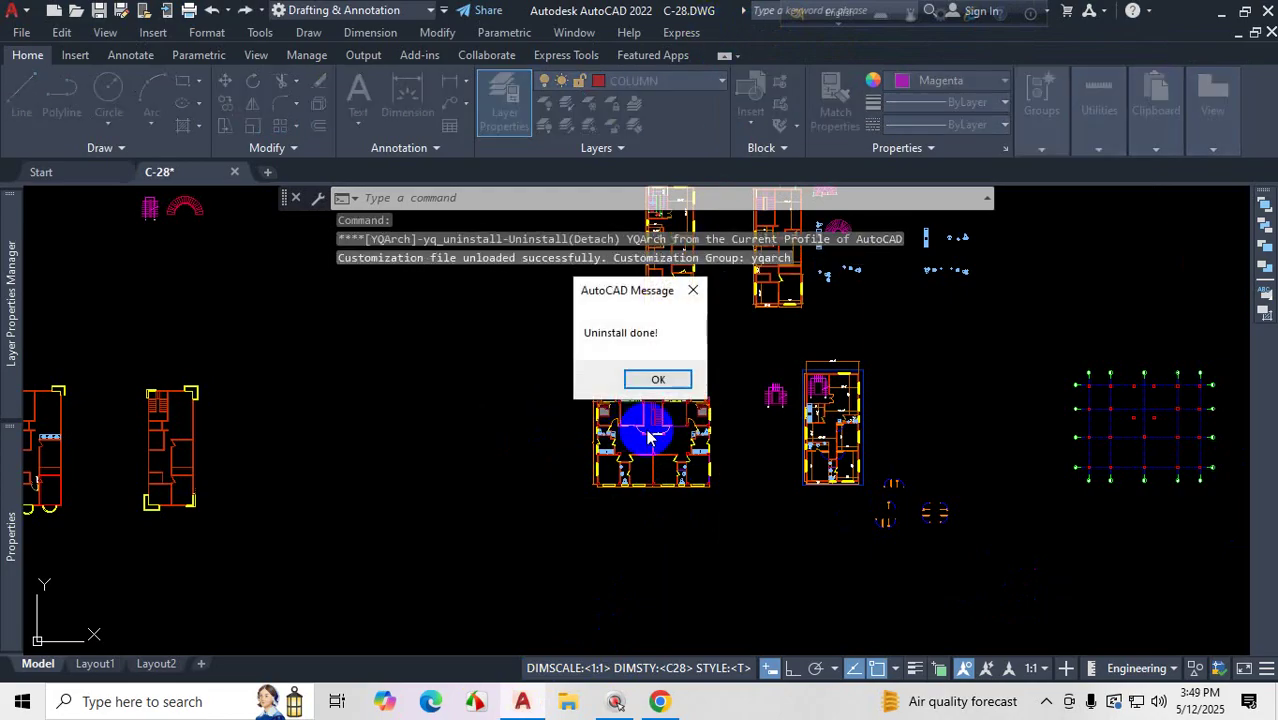
click(654, 379)
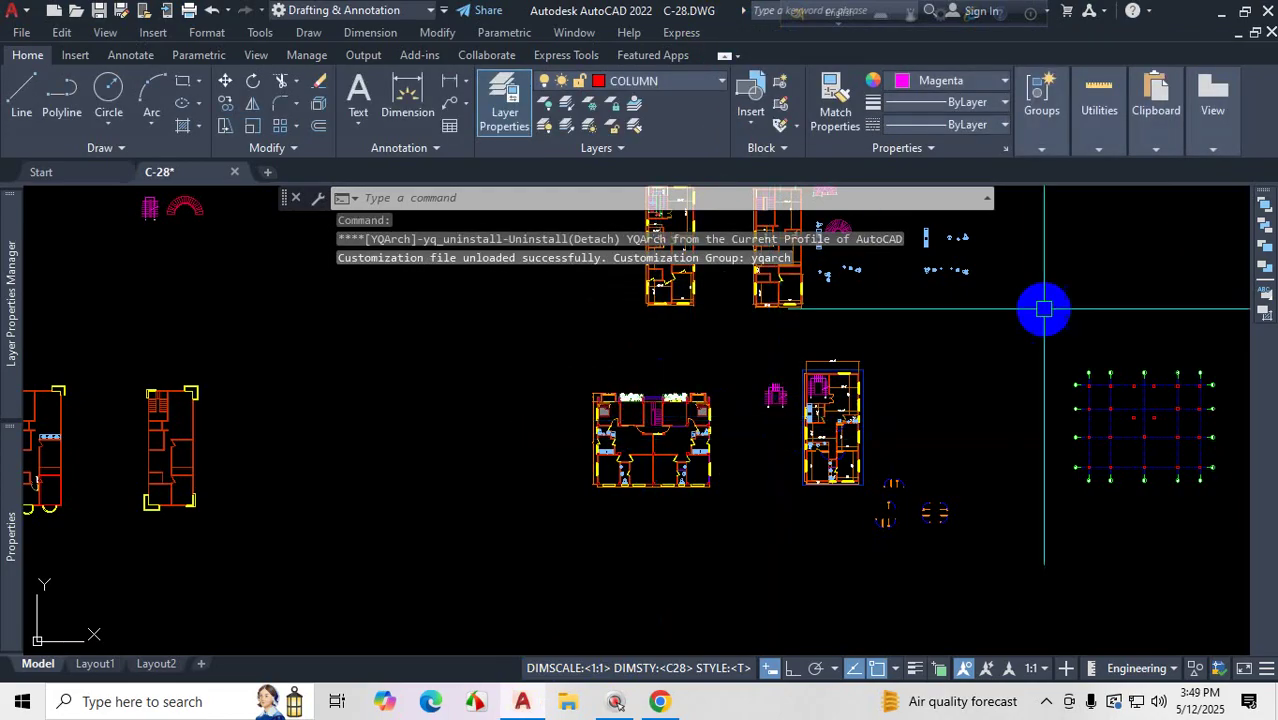
- Switch to File Explorer and open Local Disk (C:)
click(1262, 12)
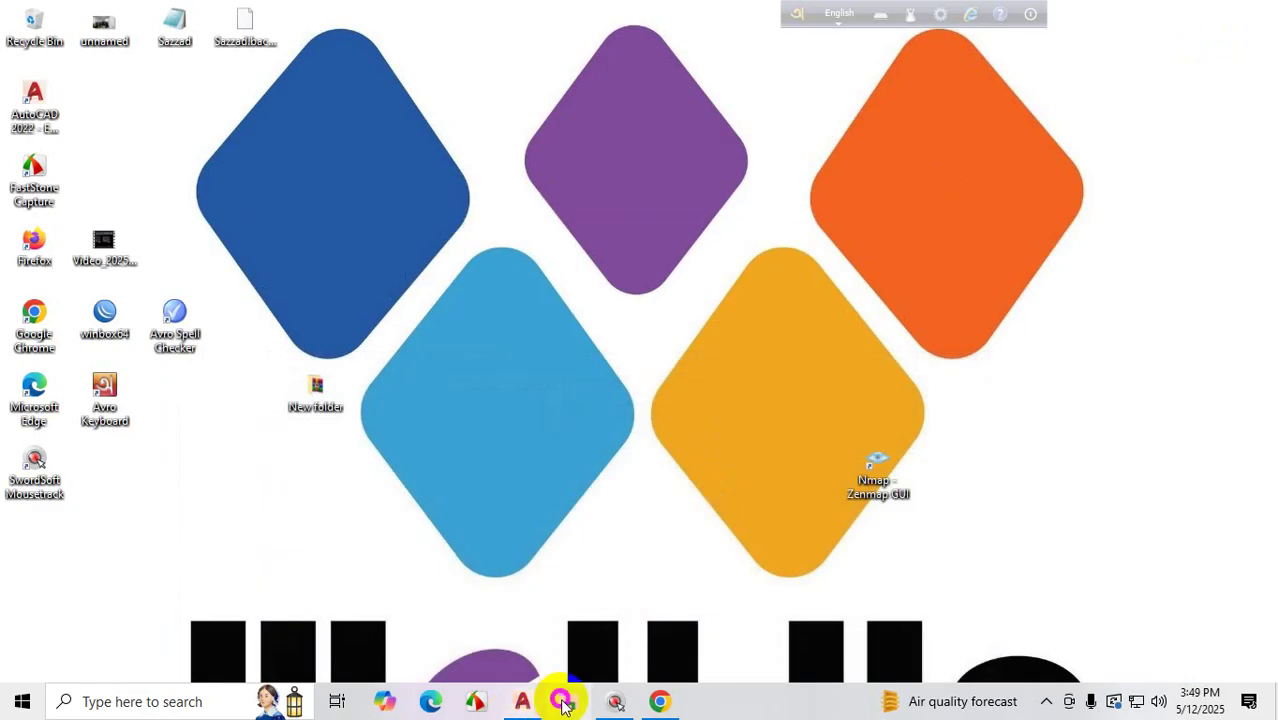
click(562, 702)
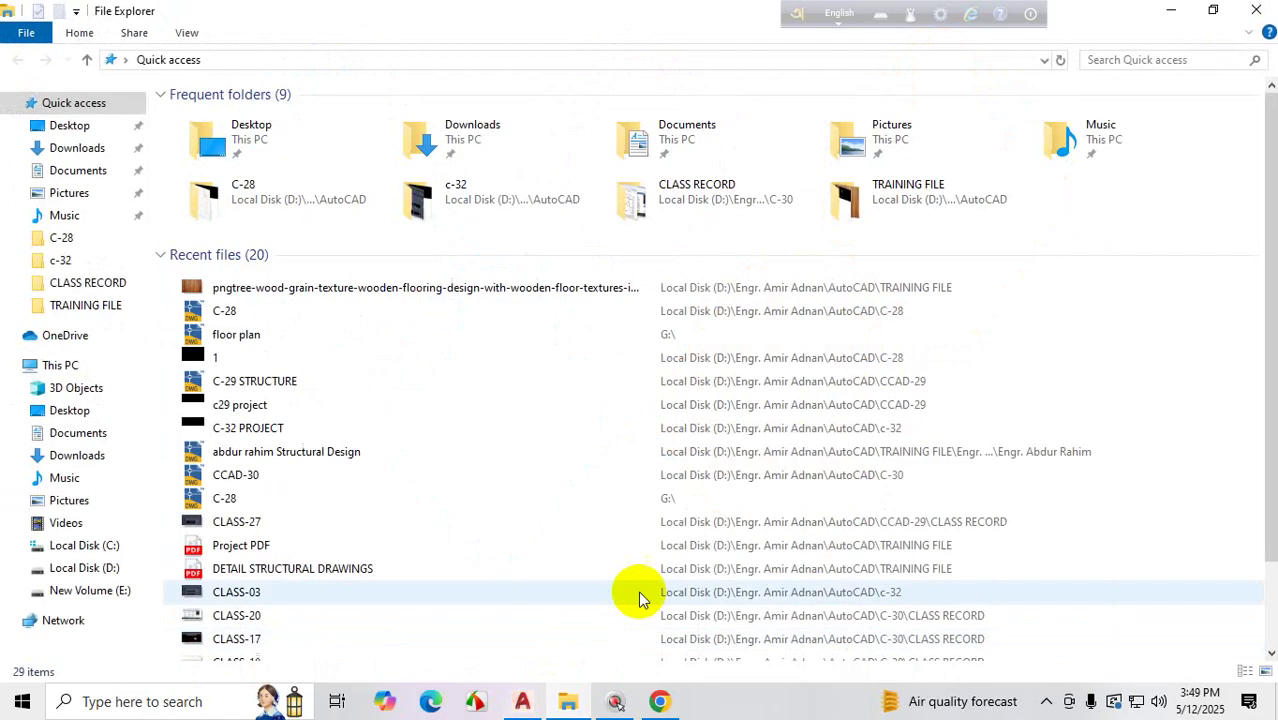
click(95, 546)
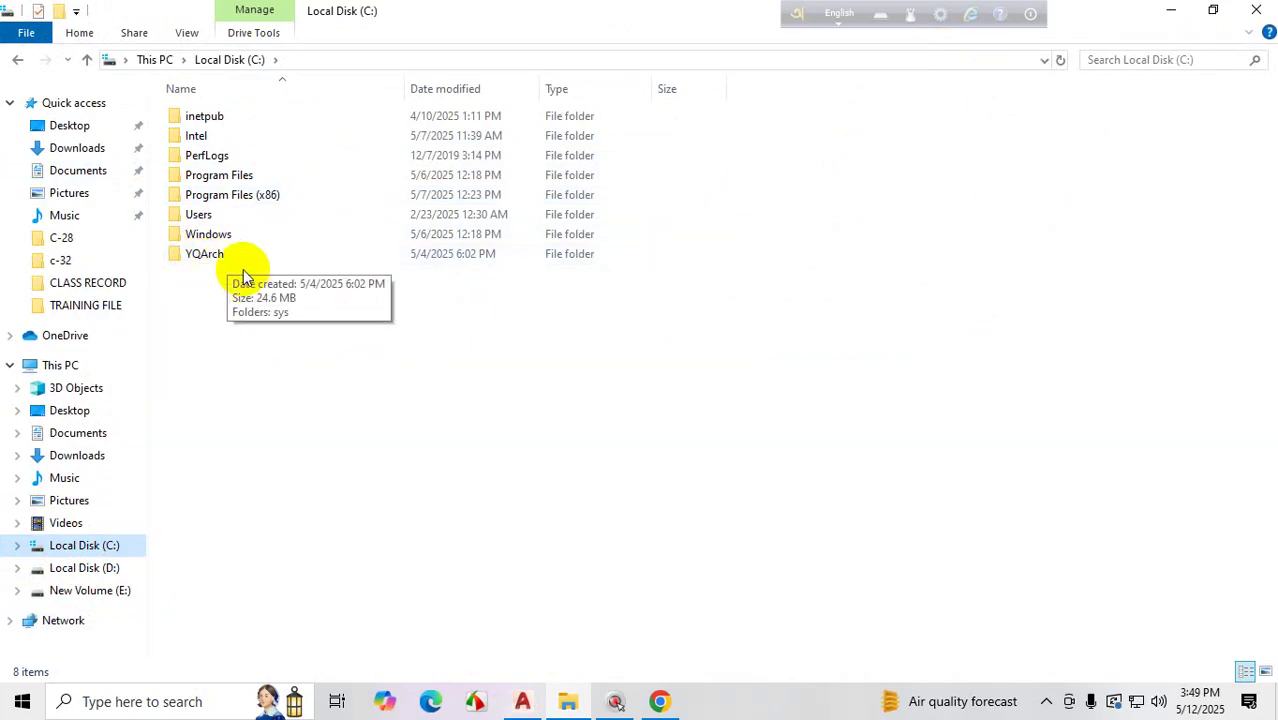
- Try to permanently delete the YQArch folder from Local Disk (C:), retrying once before dismissing the dialog and minimizing File Explorer
click(214, 256)
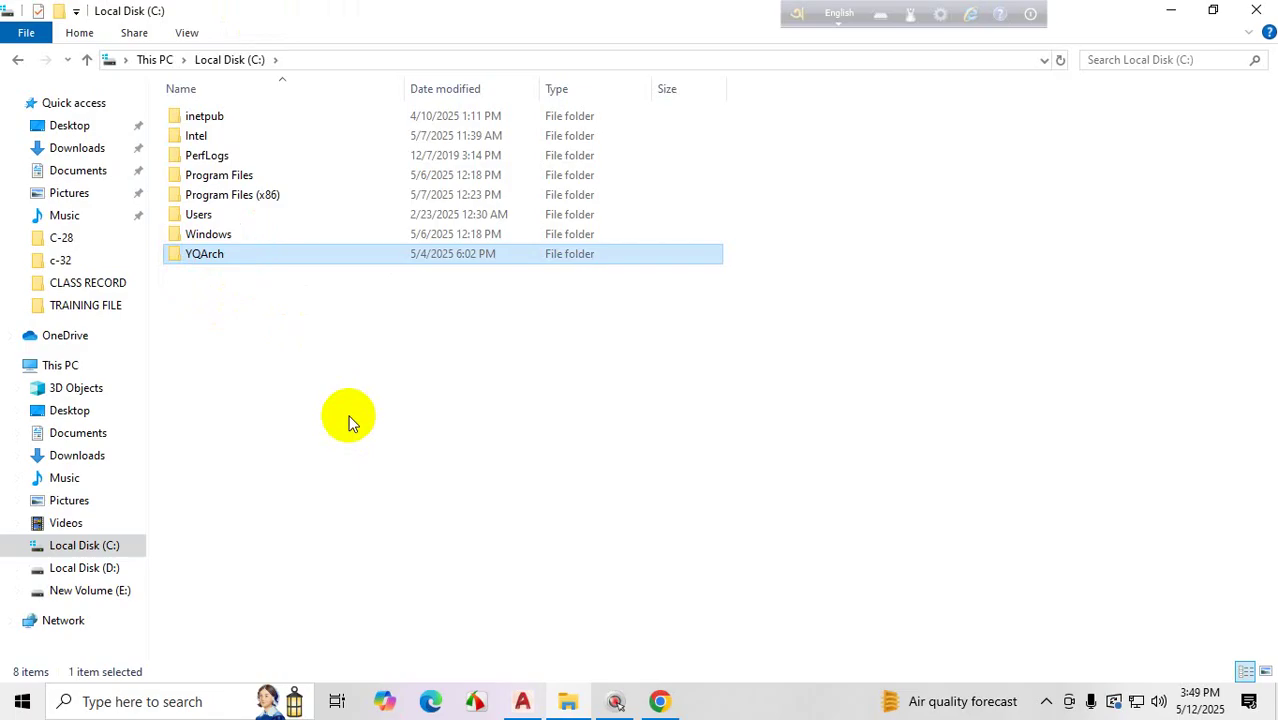
key(shift+Delete)
key(Return)
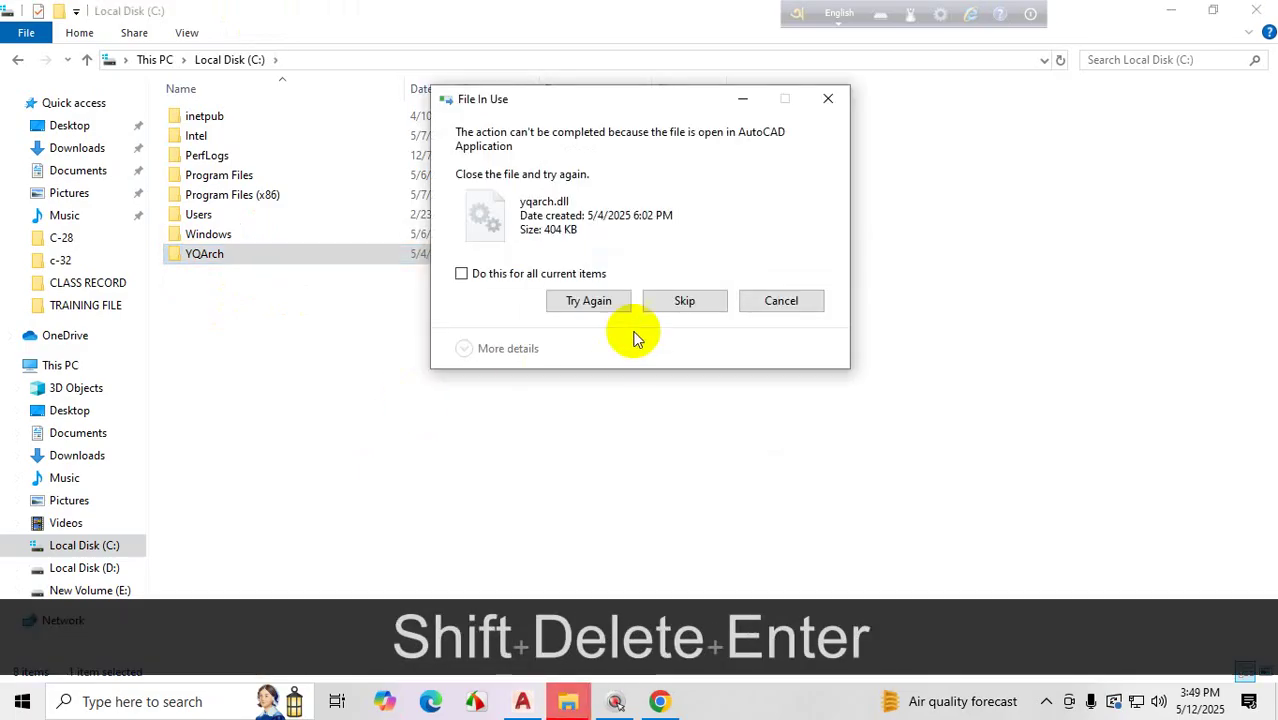
click(597, 302)
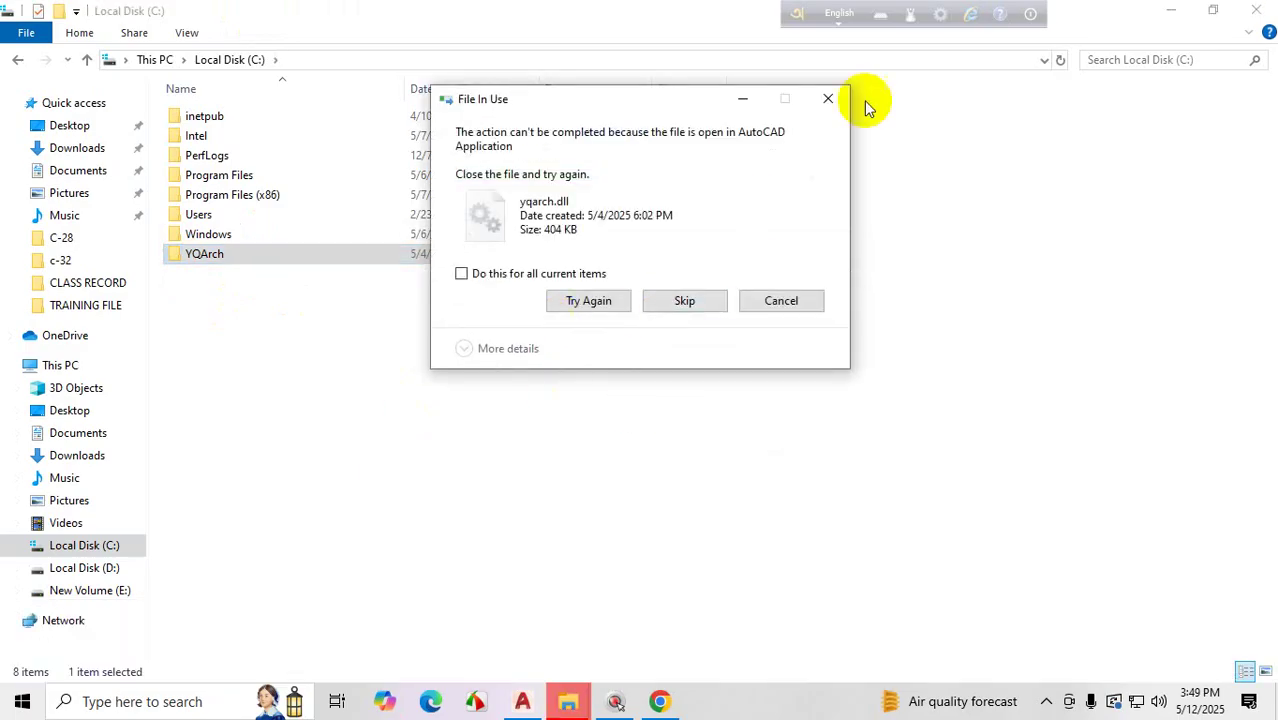
click(828, 99)
click(566, 700)
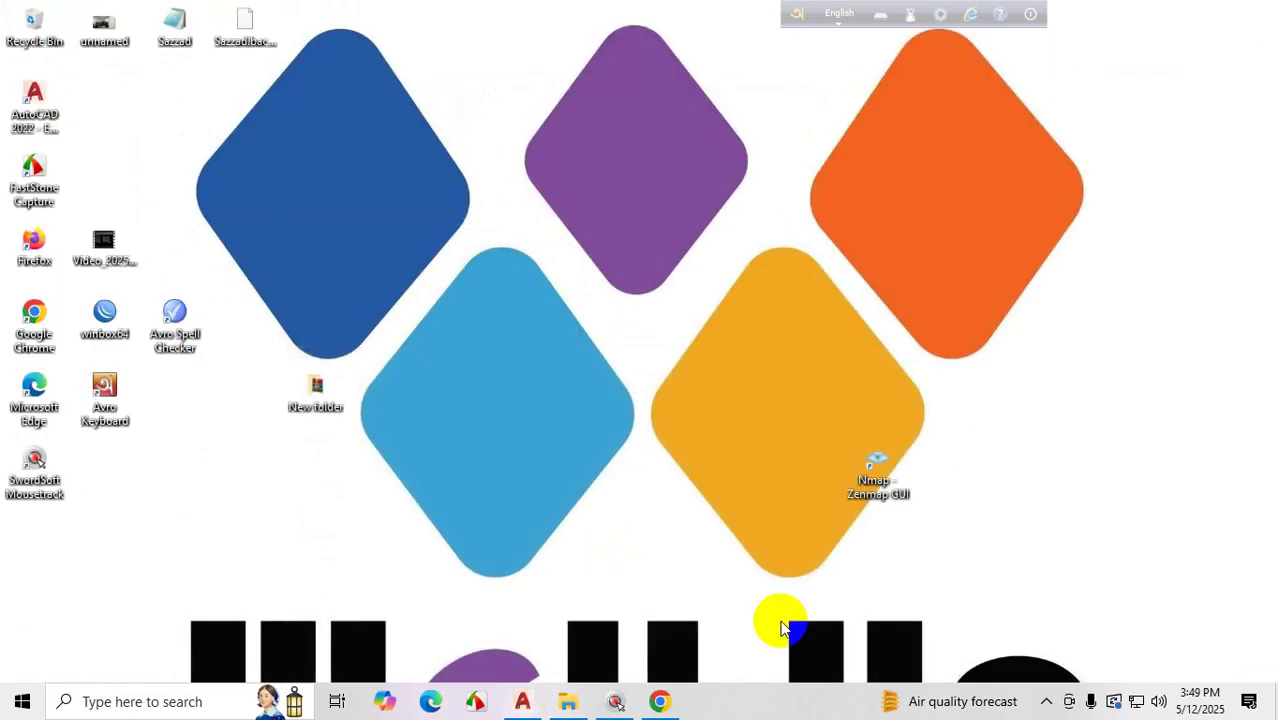
- Switch back to AutoCAD and exit the program, closing the C-28 drawing and answering the save prompt
click(522, 701)
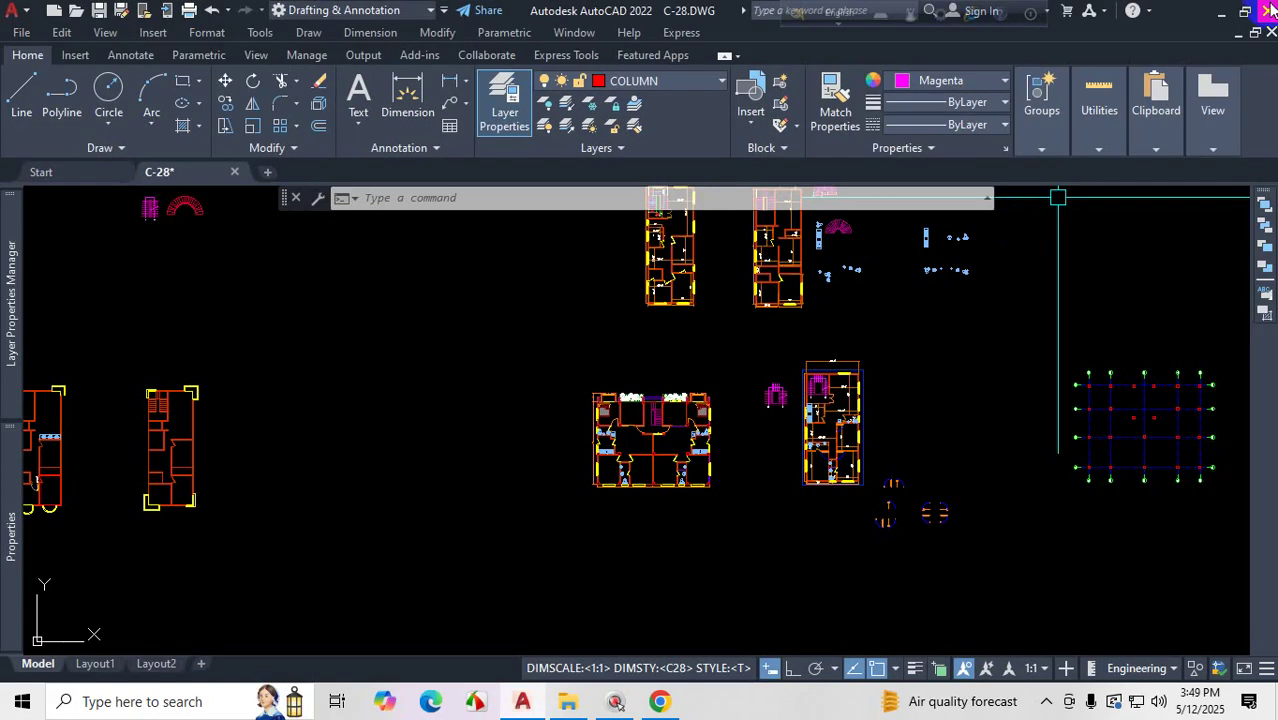
click(1270, 9)
click(574, 388)
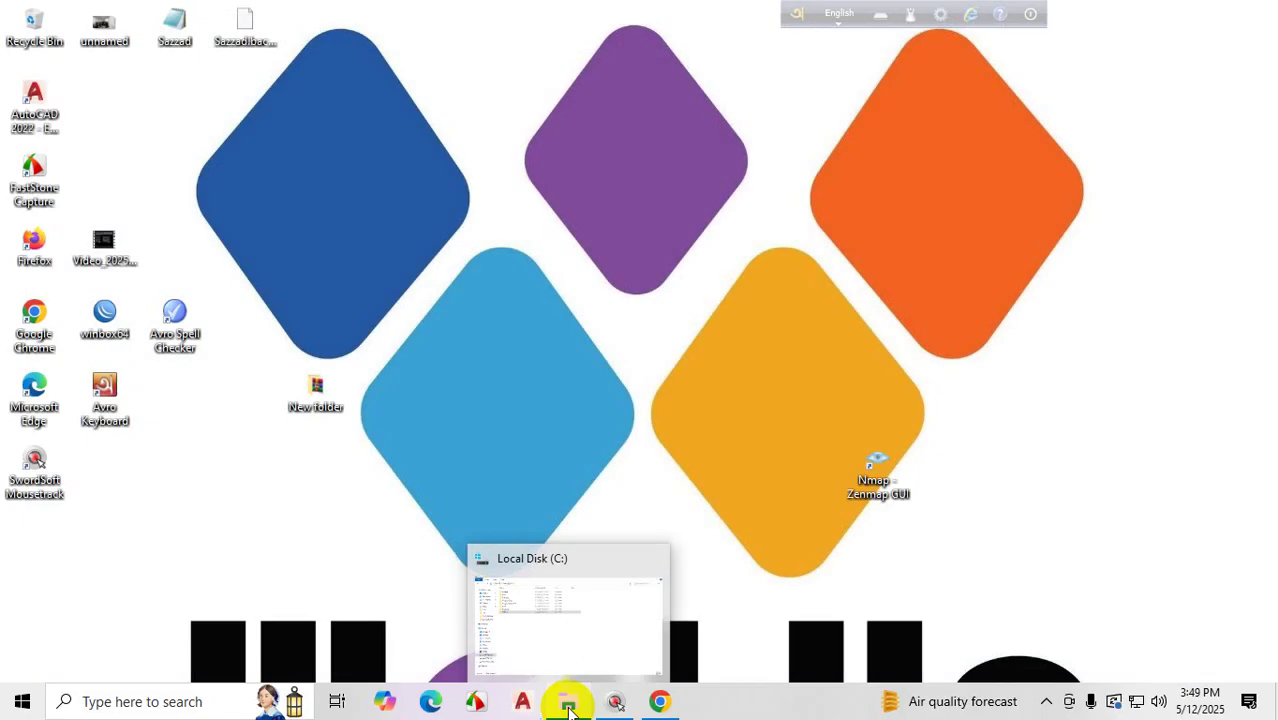
- Switch to File Explorer and permanently delete the YQArch folder from Local Disk (C:)
click(570, 700)
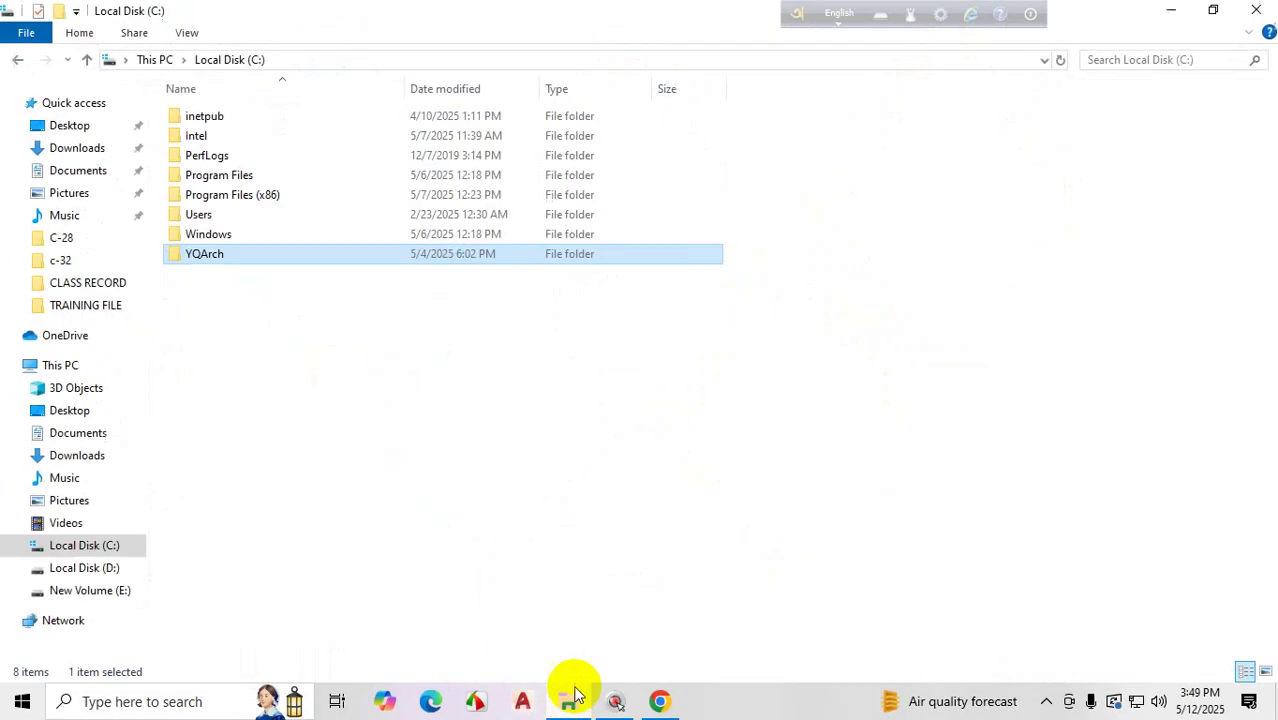
click(233, 268)
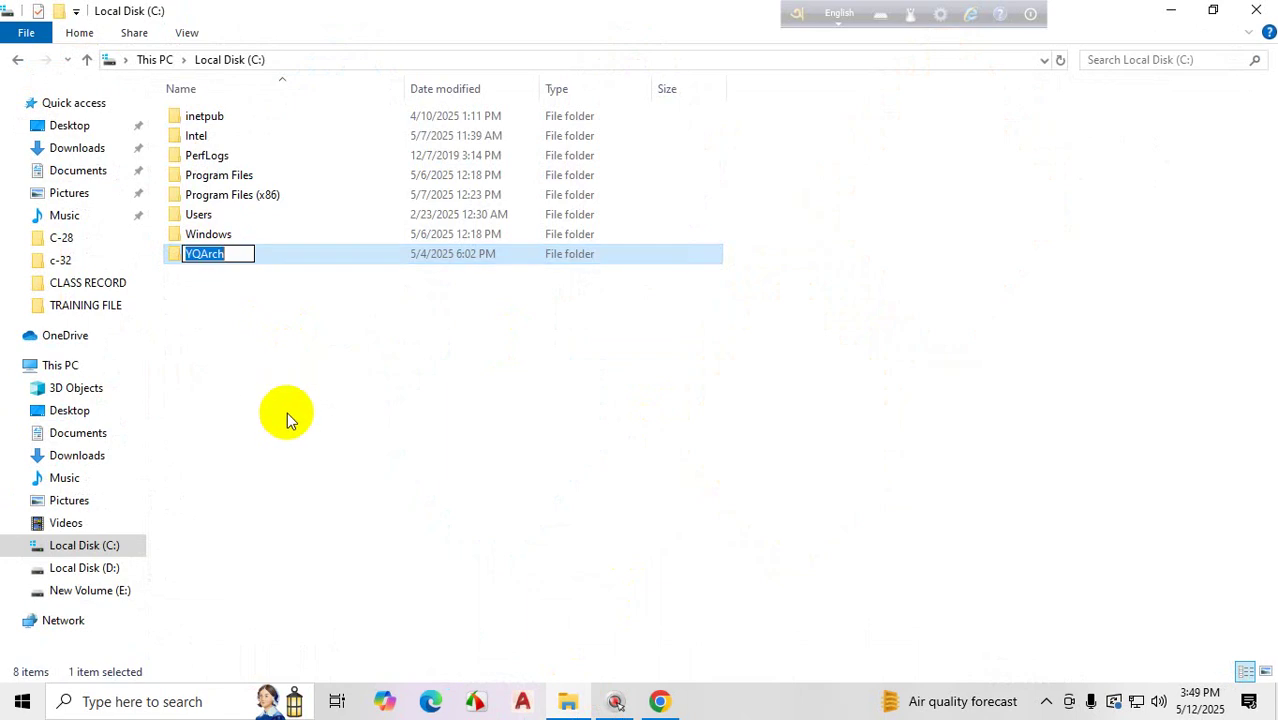
key(shift+Delete)
click(296, 425)
click(294, 254)
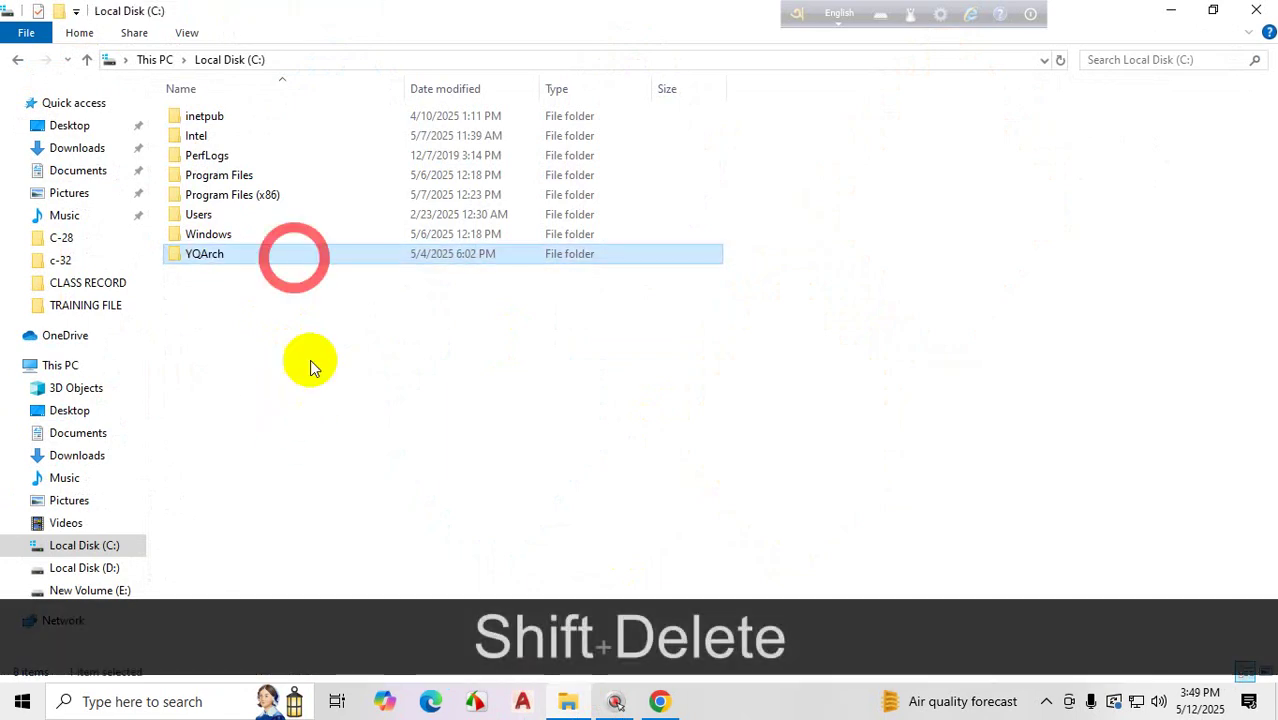
key(shift+Delete)
key(Return)
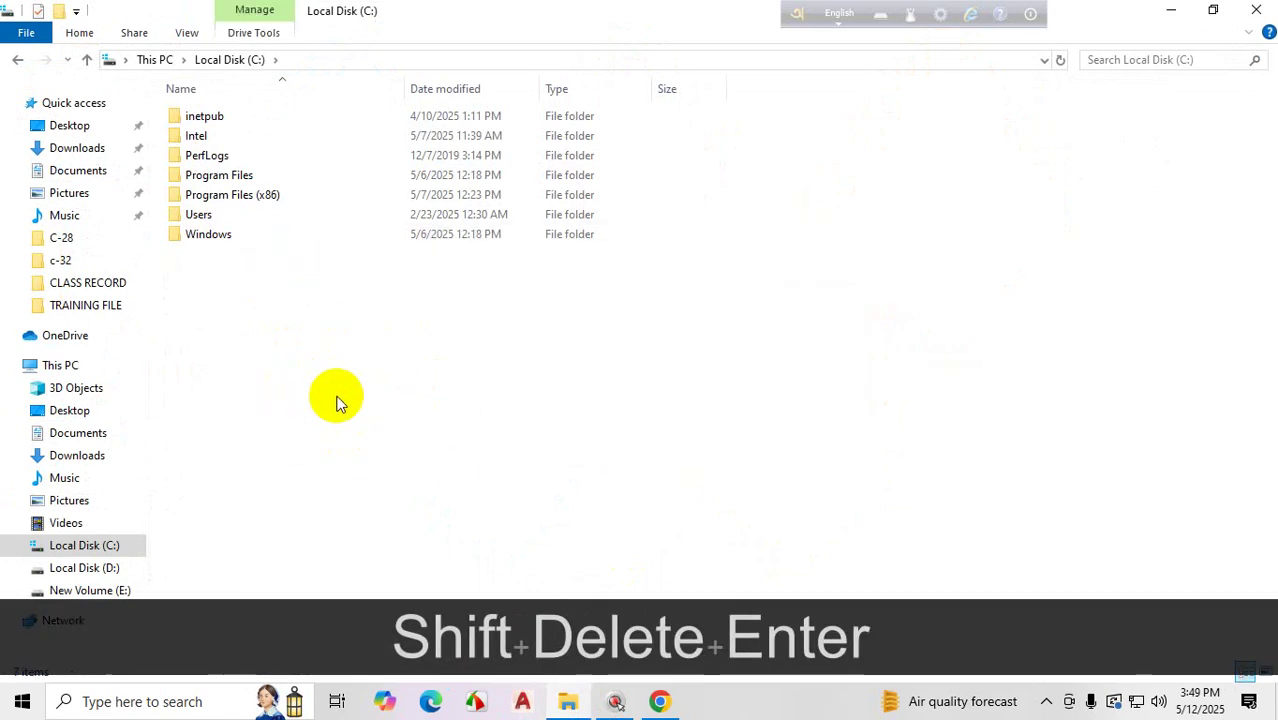
- Browse Local Disk (D:) to the instructor's AutoCAD folder and open its software subfolder
click(100, 568)
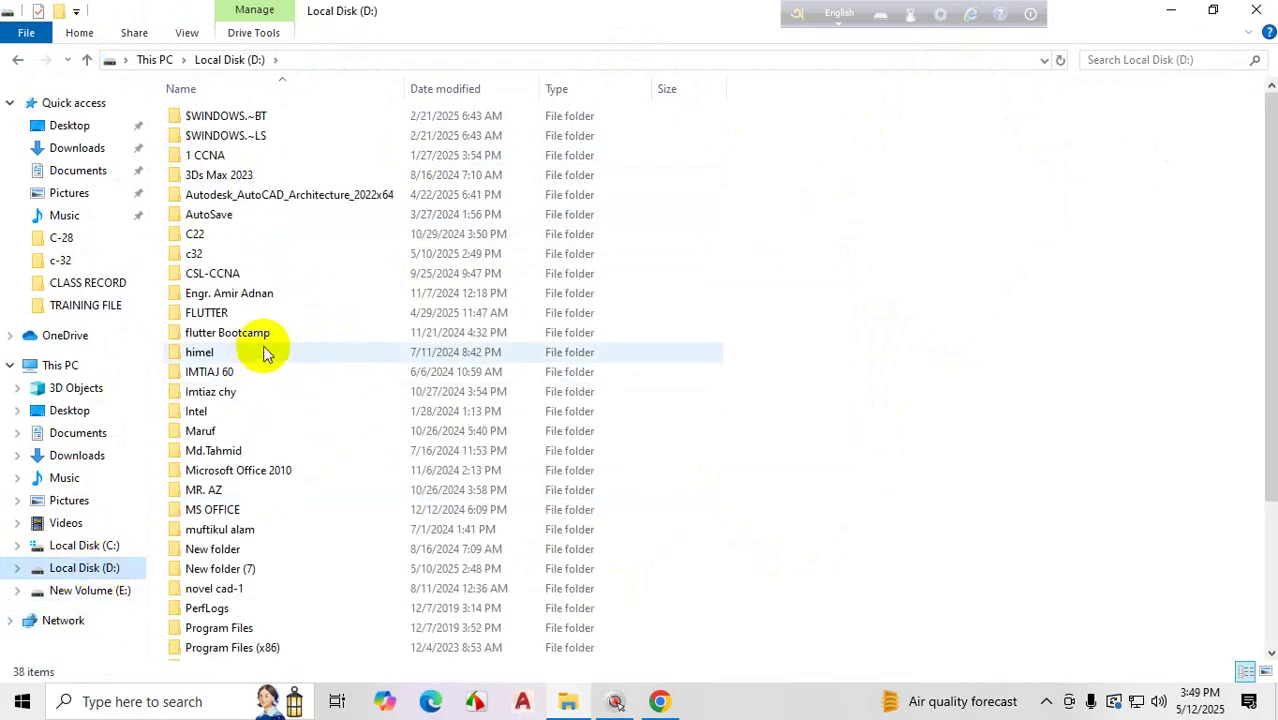
double_click(255, 292)
click(228, 118)
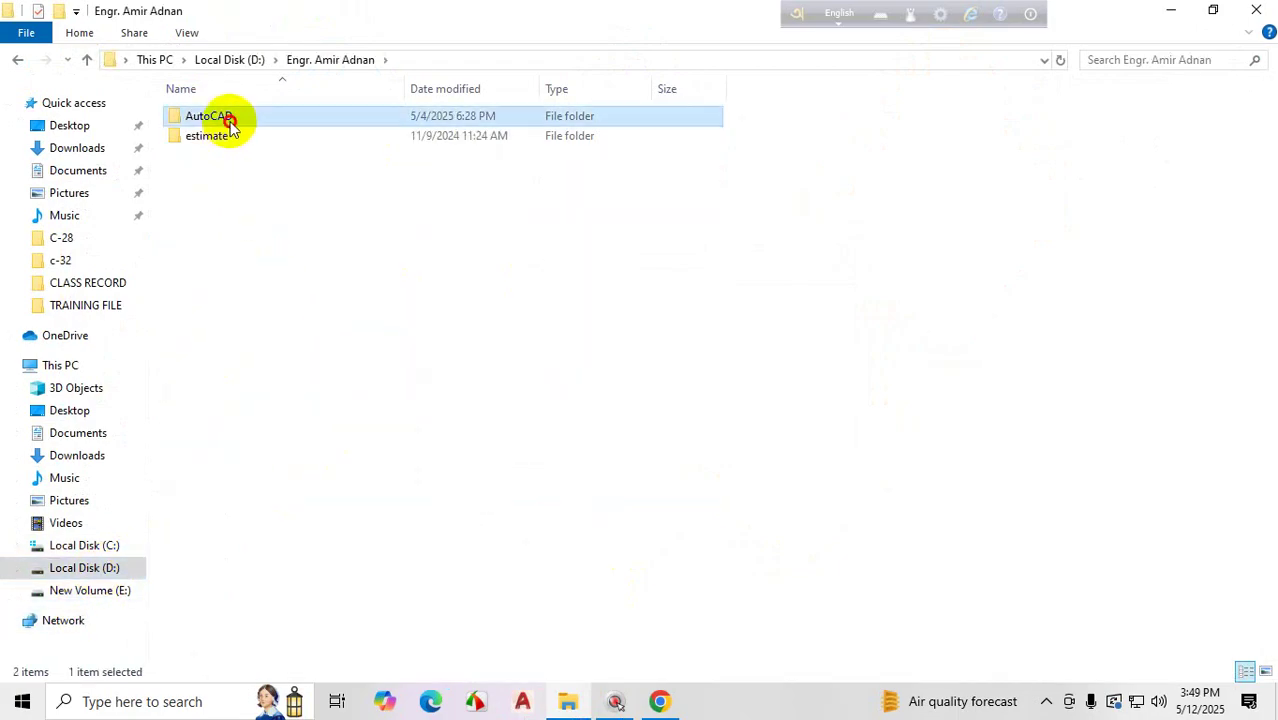
double_click(228, 118)
double_click(215, 314)
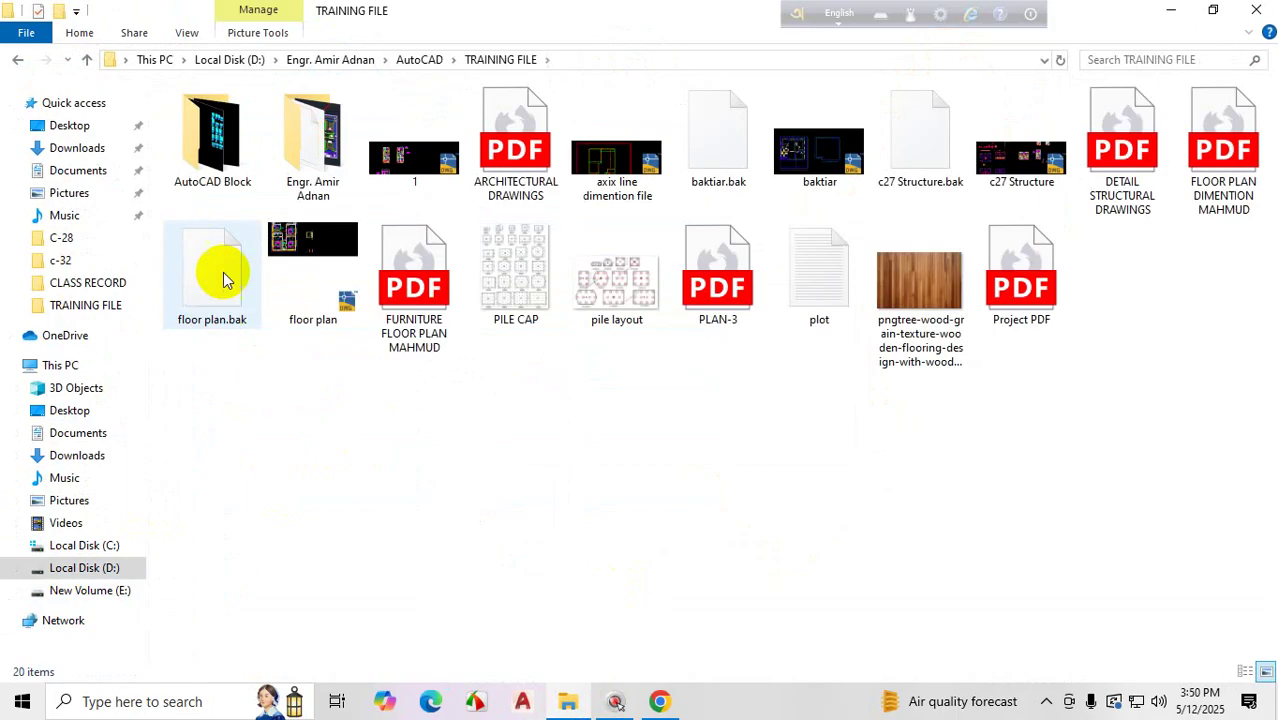
click(87, 60)
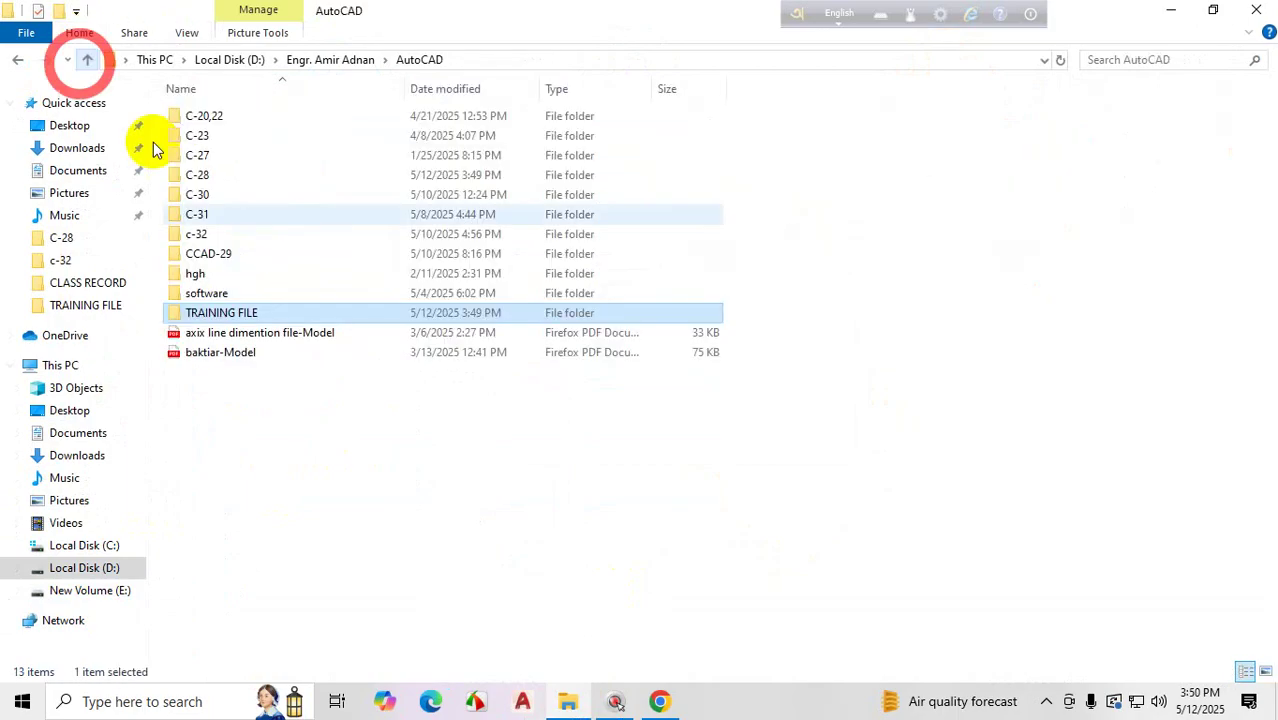
double_click(231, 296)
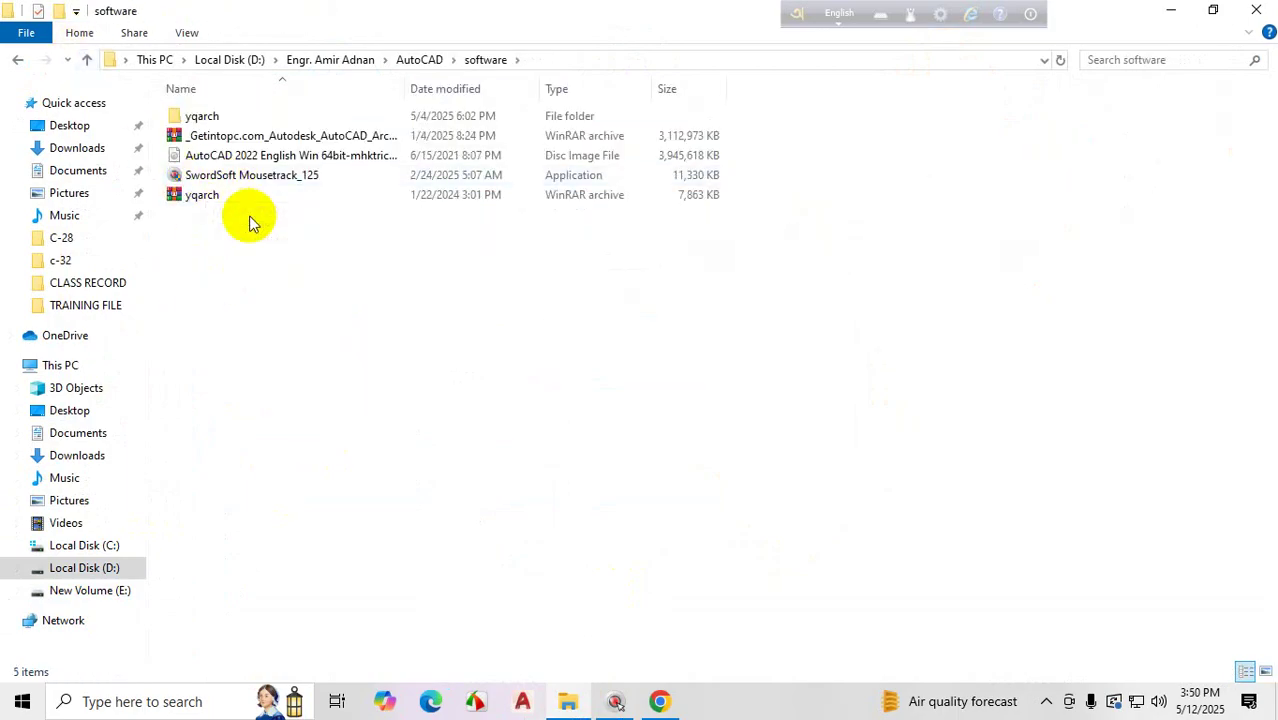
key(ctrl+1)
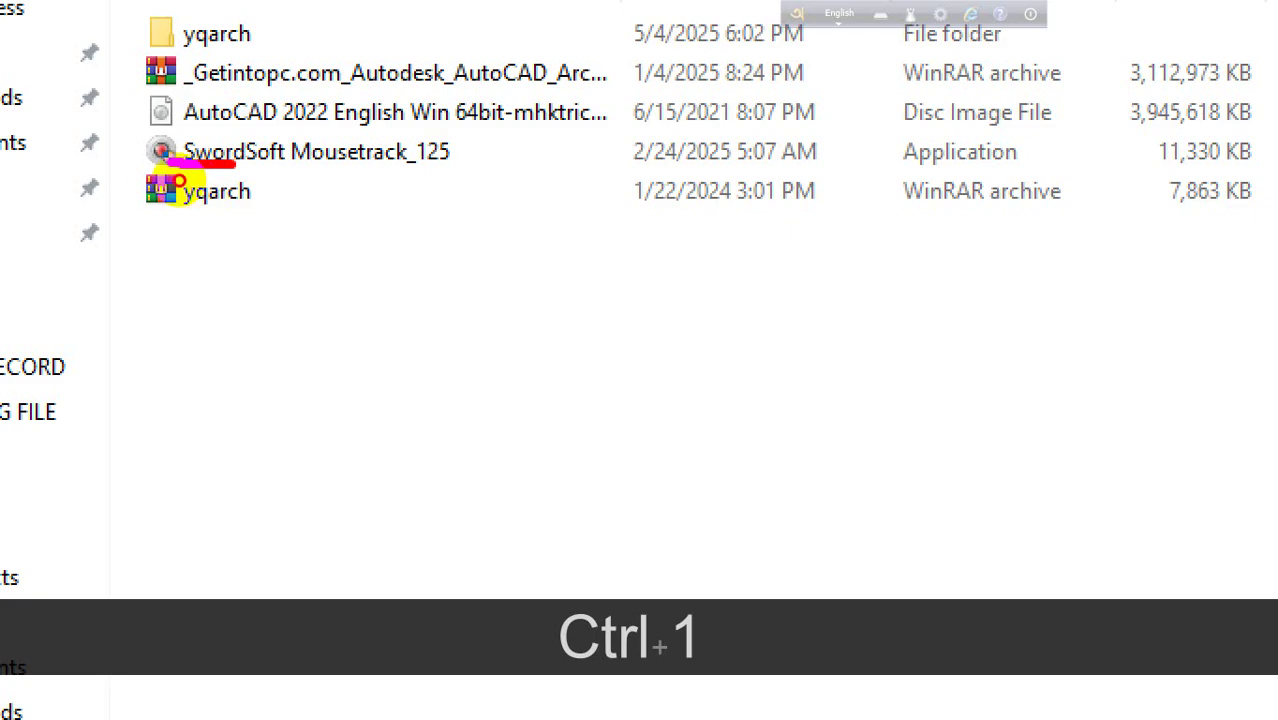
mouse_move(137, 165)
mouse_down()
mouse_move(137, 222)
mouse_move(288, 175)
mouse_move(205, 191)
mouse_move(483, 244)
mouse_up()
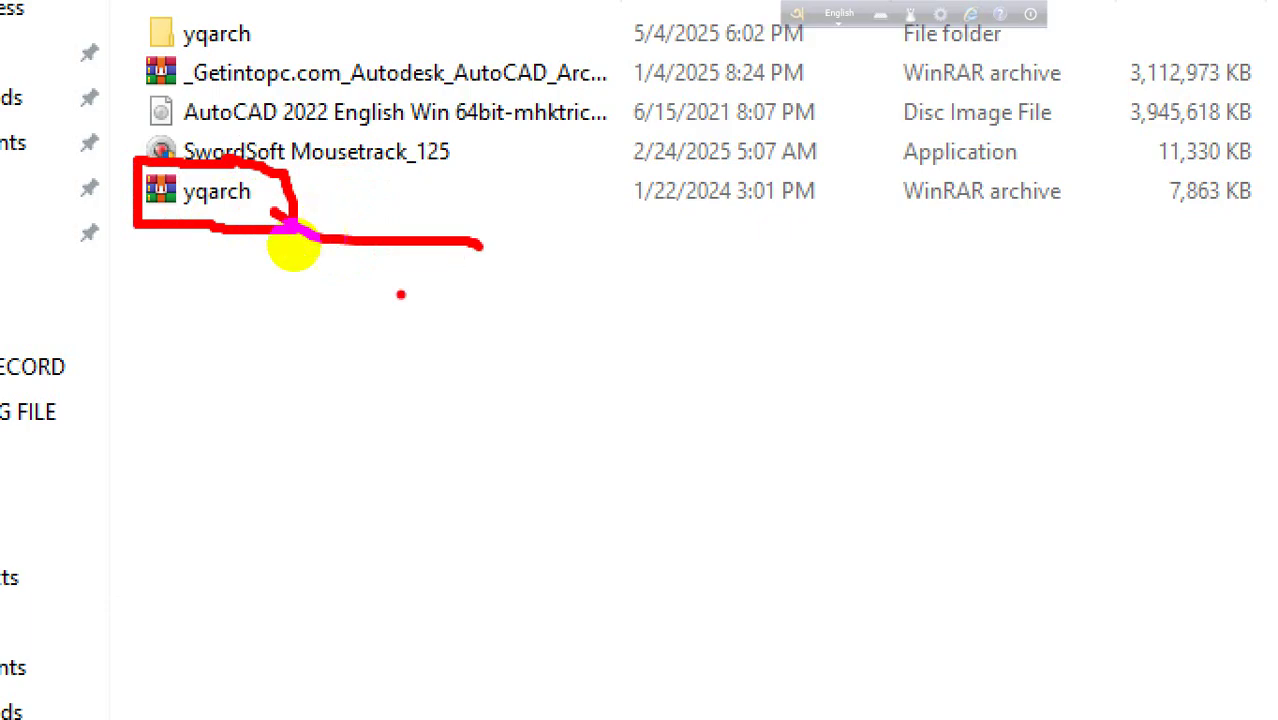
drag(250, 212, 362, 342)
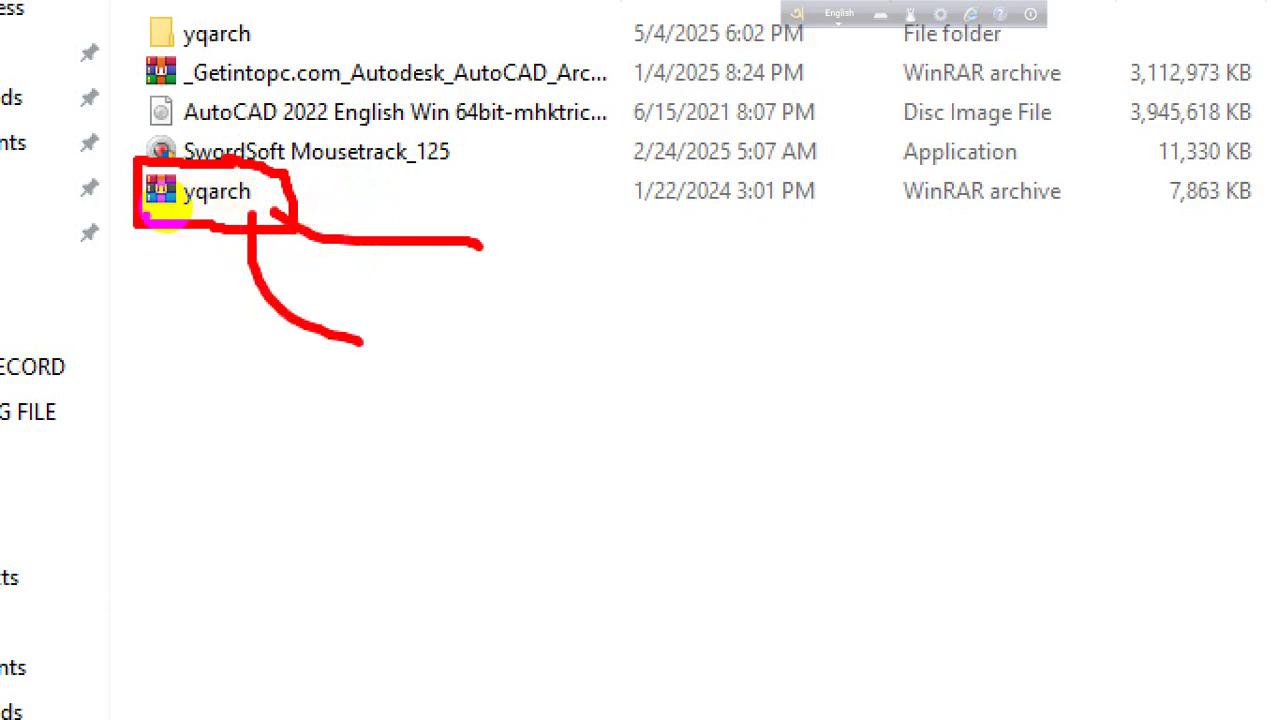
mouse_move(175, 208)
mouse_down()
mouse_move(207, 205)
mouse_move(266, 144)
mouse_move(234, 125)
mouse_up()
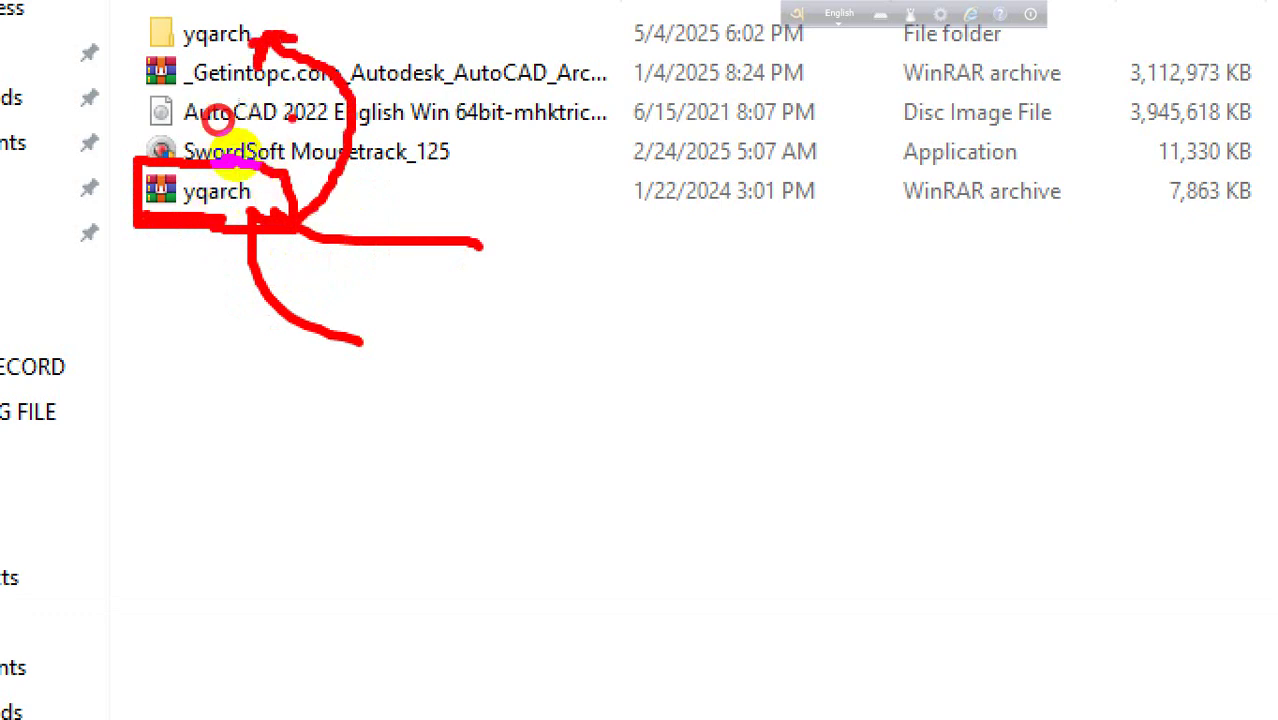
key(ctrl+1)
key(Escape)
- Permanently delete the previously extracted yqarch folder from the software folder, keeping the archive
click(236, 113)
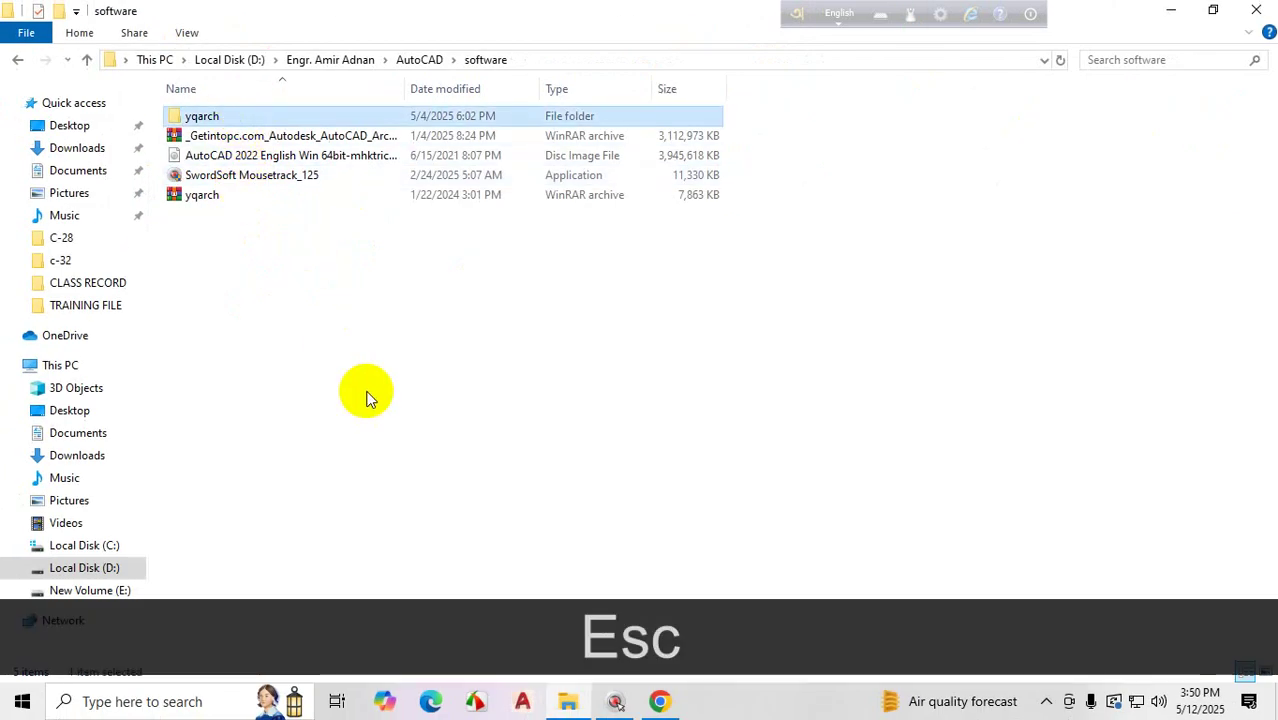
key(shift+Delete)
key(Return)
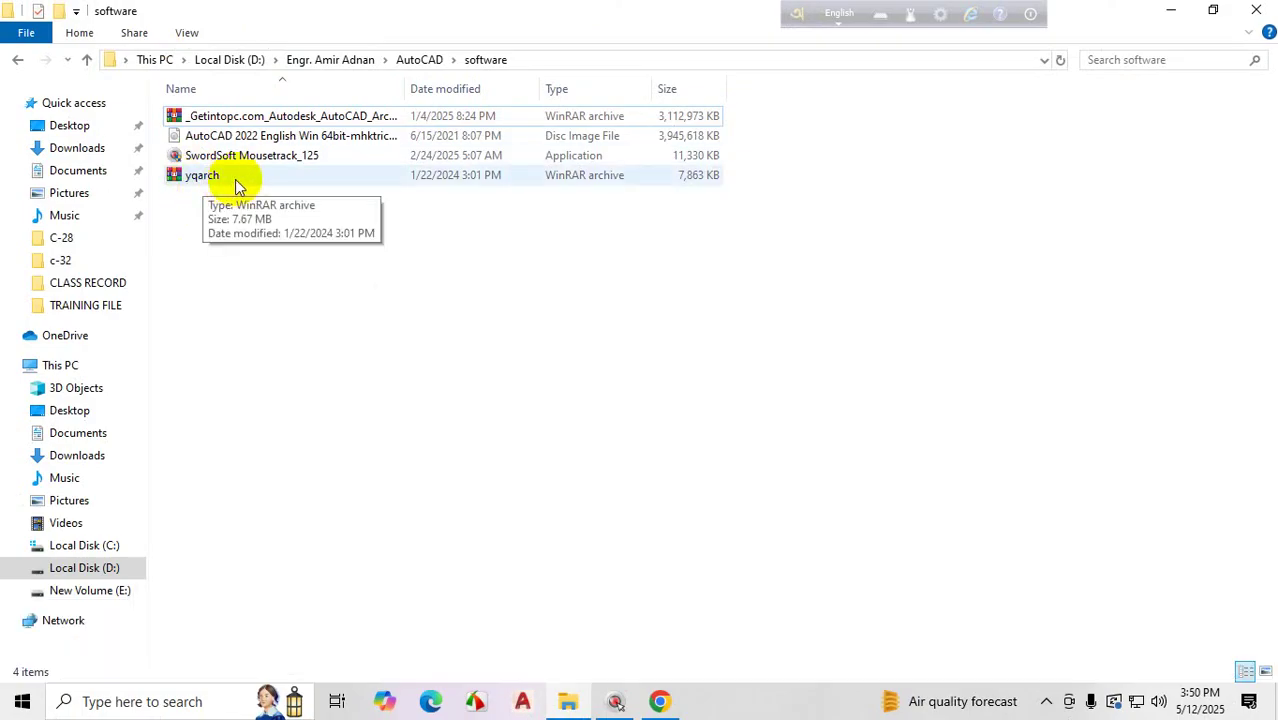
- Extract the yqarch WinRAR archive into a yqarch subfolder of the software folder with the default extraction options
click(229, 180)
right_click(229, 180)
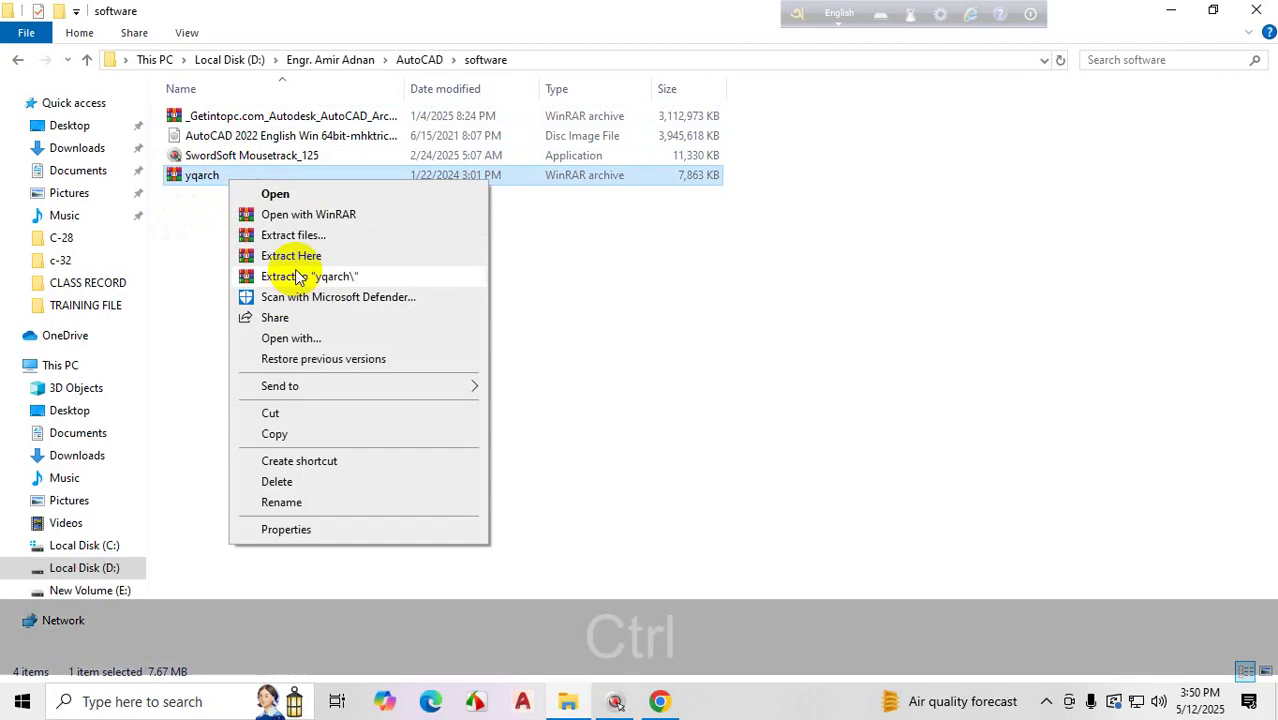
key(ctrl+1)
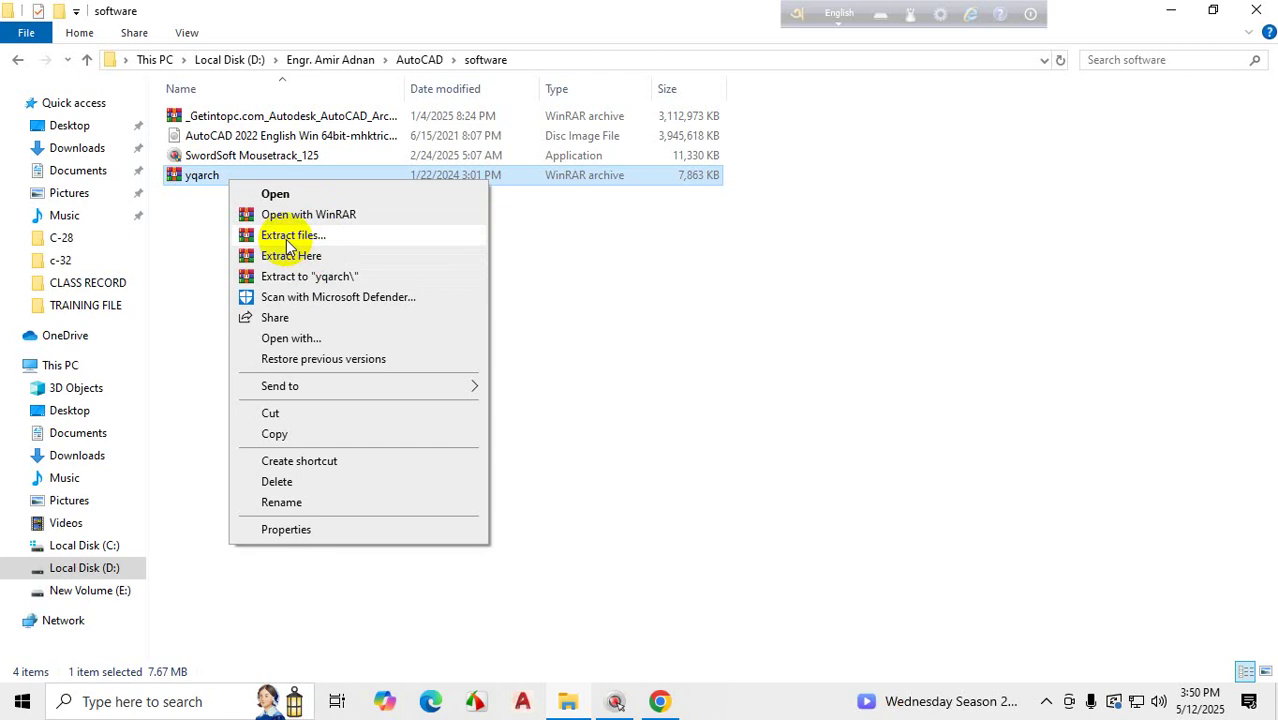
click(287, 238)
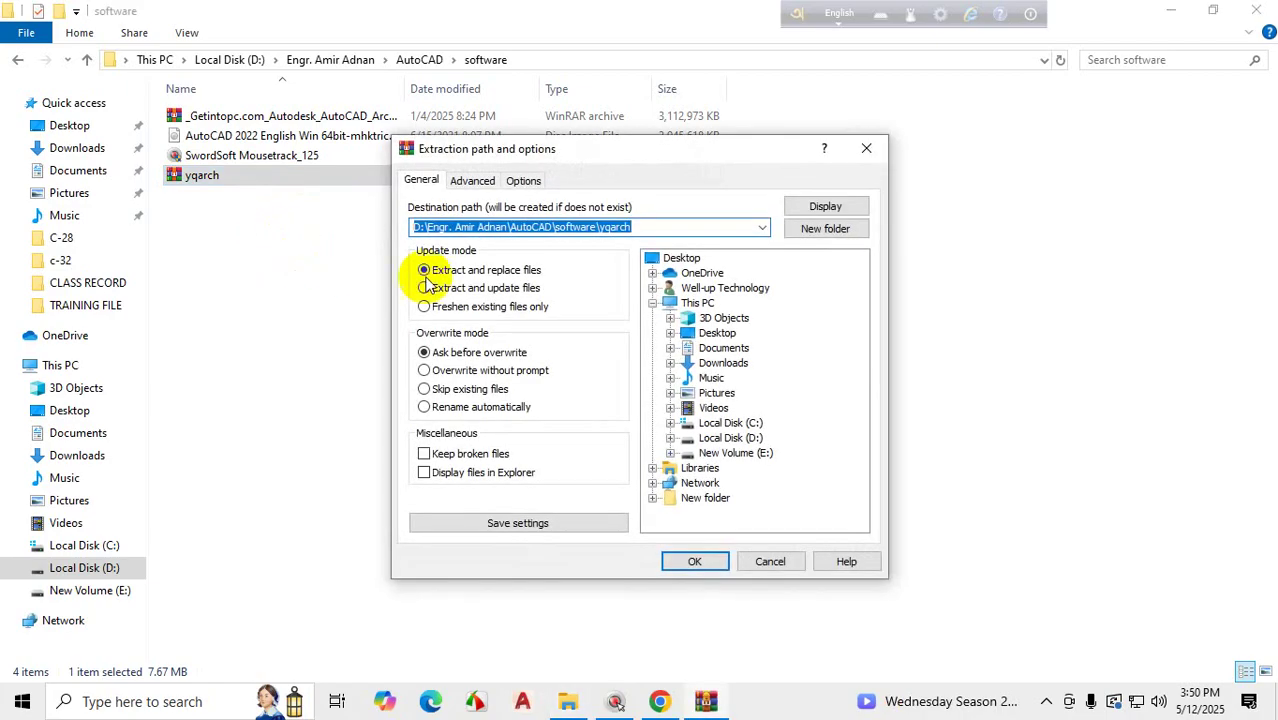
click(695, 562)
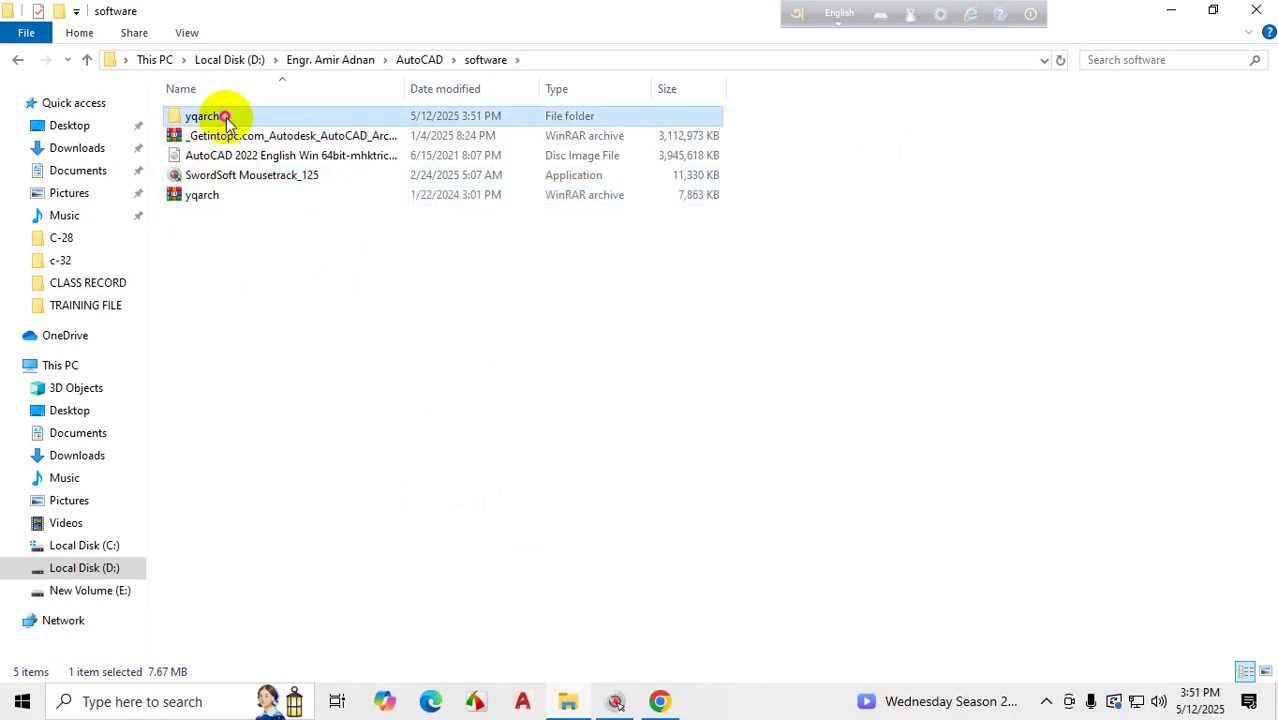
- Move the inner YQArch folder from the extracted yqarch folder to the root of Local Disk (C:)
double_click(222, 120)
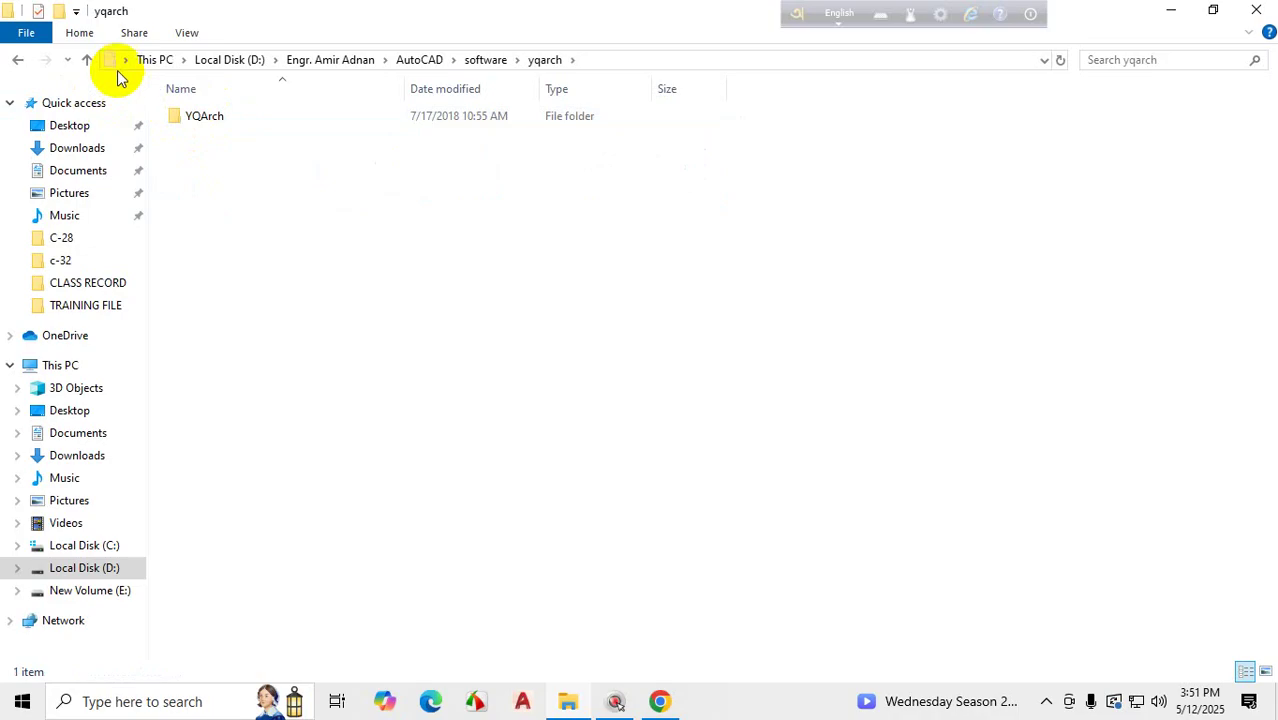
click(88, 60)
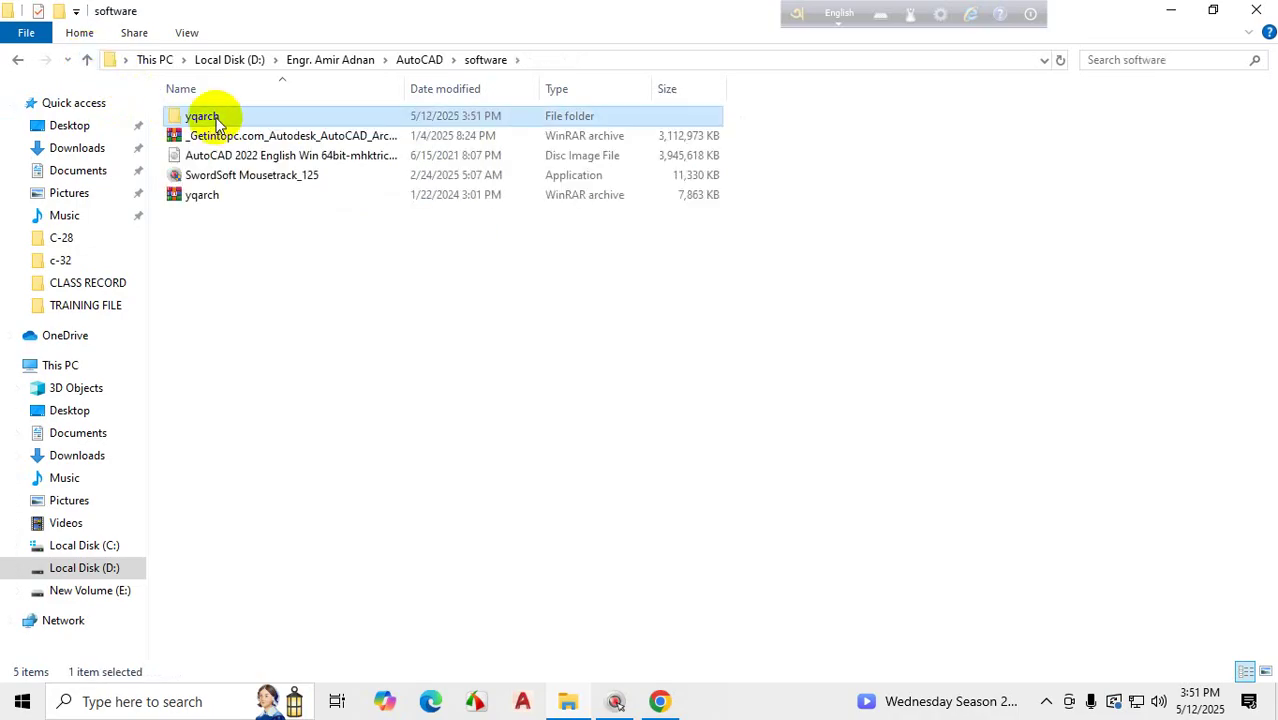
double_click(205, 116)
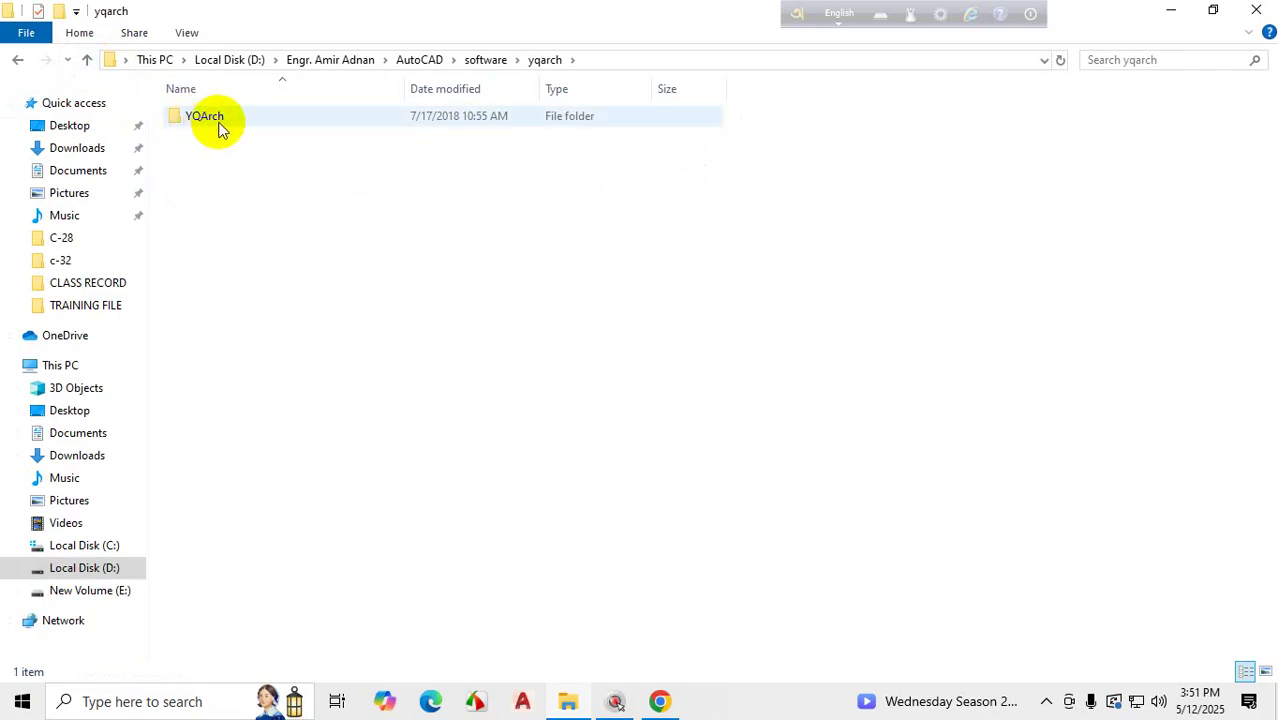
click(204, 119)
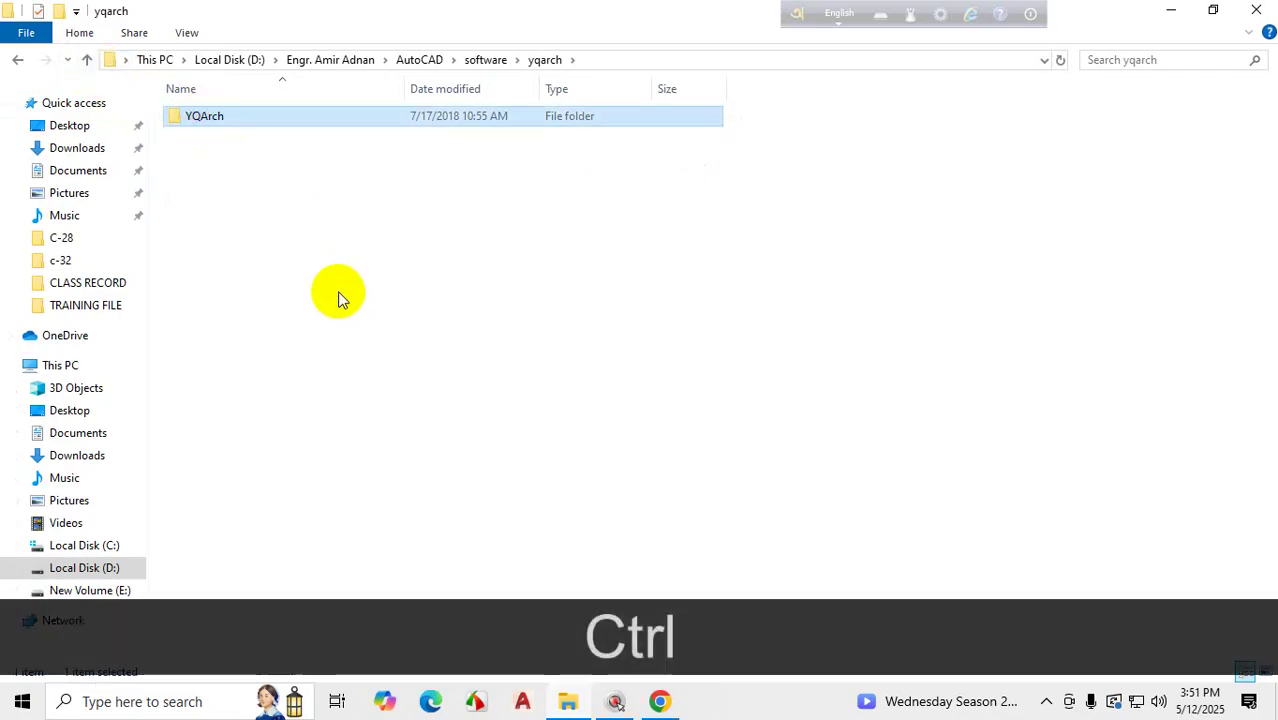
key(ctrl+x)
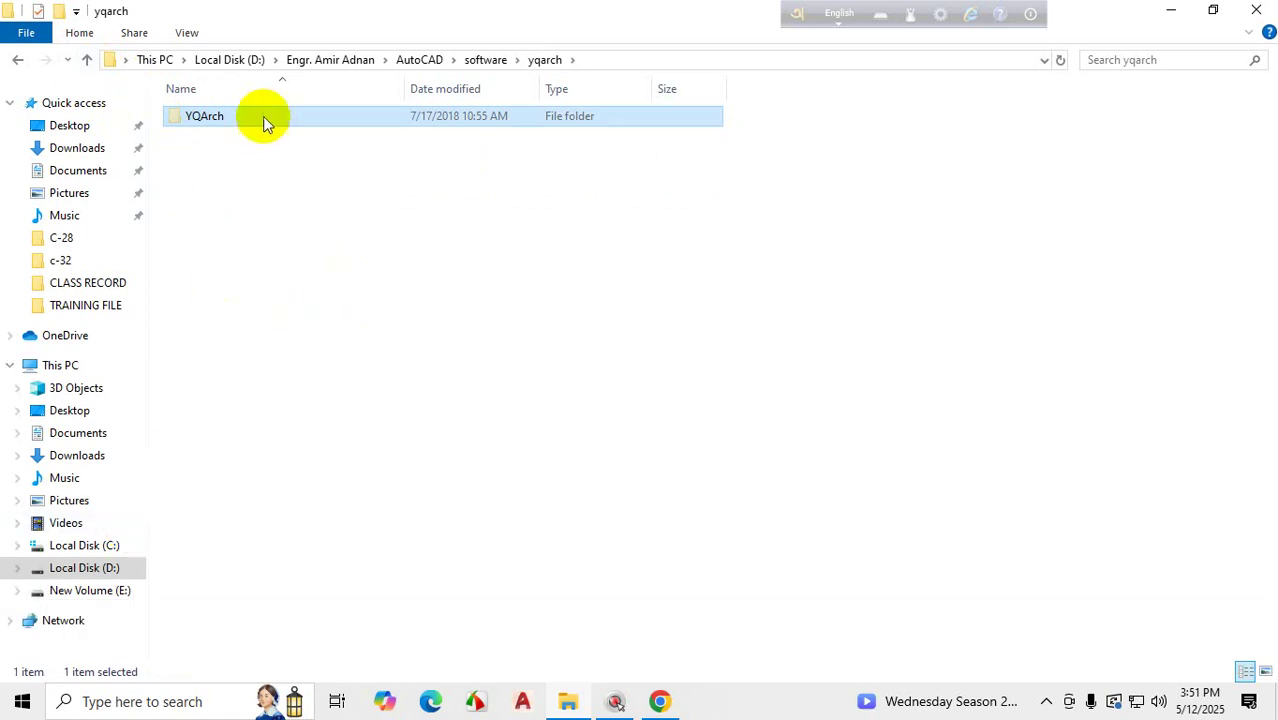
click(100, 545)
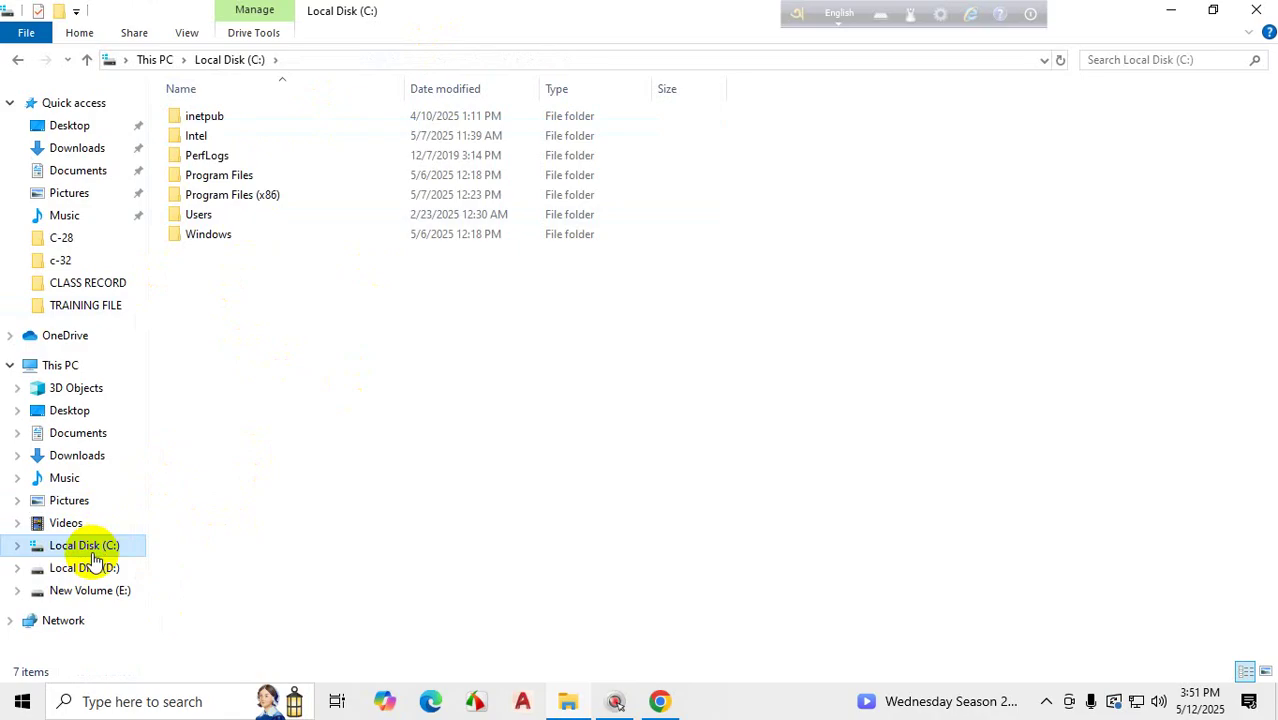
click(58, 365)
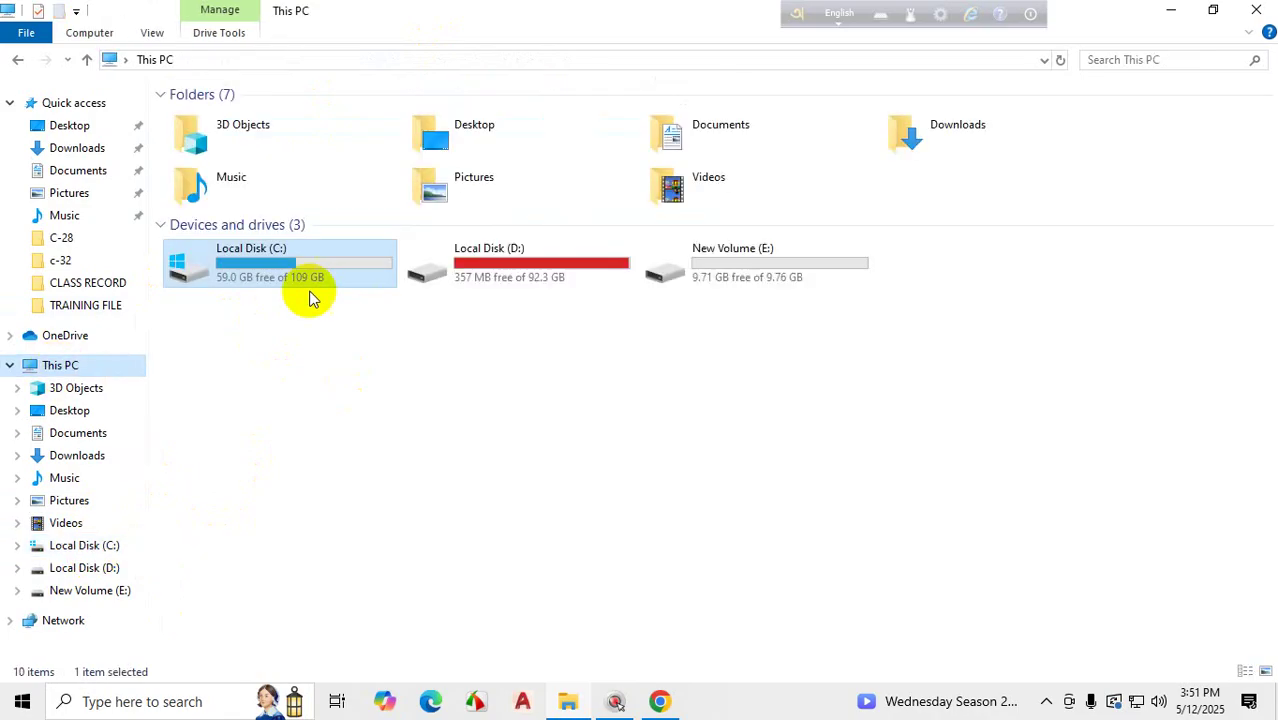
double_click(263, 266)
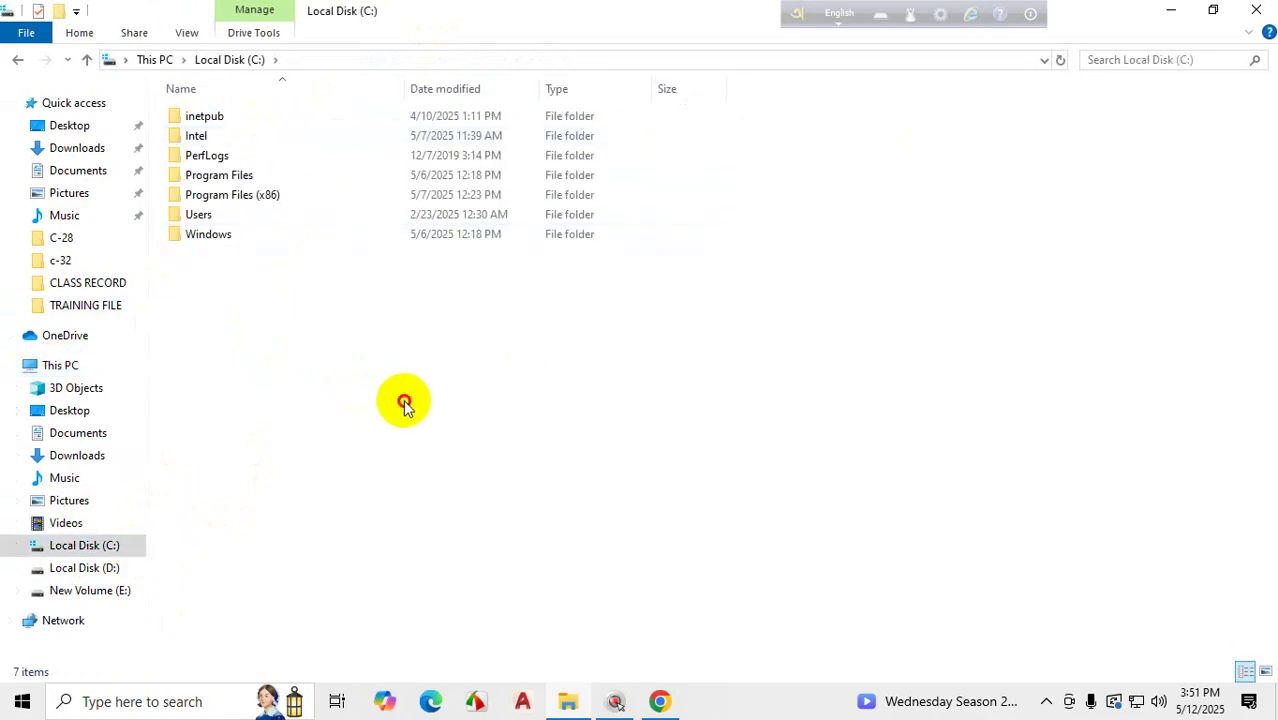
key(ctrl+v)
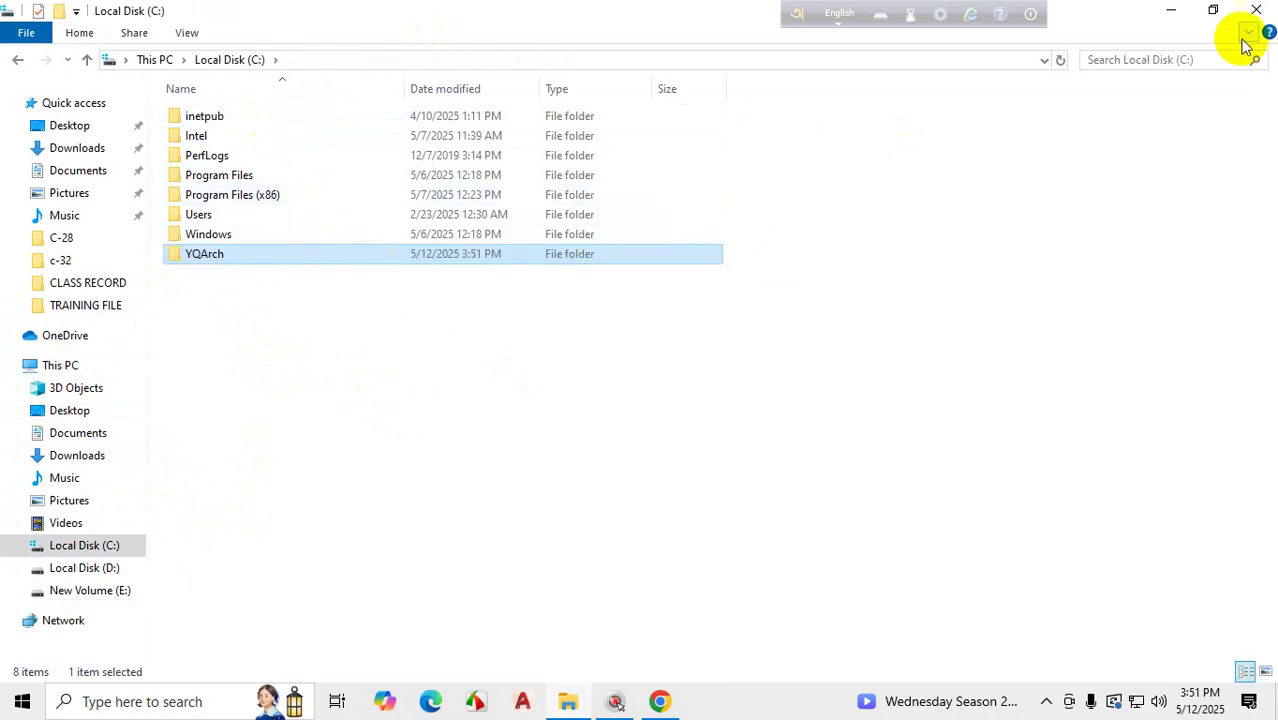
- Minimize File Explorer to return to the desktop, and launch AutoCAD 2022
click(1172, 10)
key(ctrl+1)
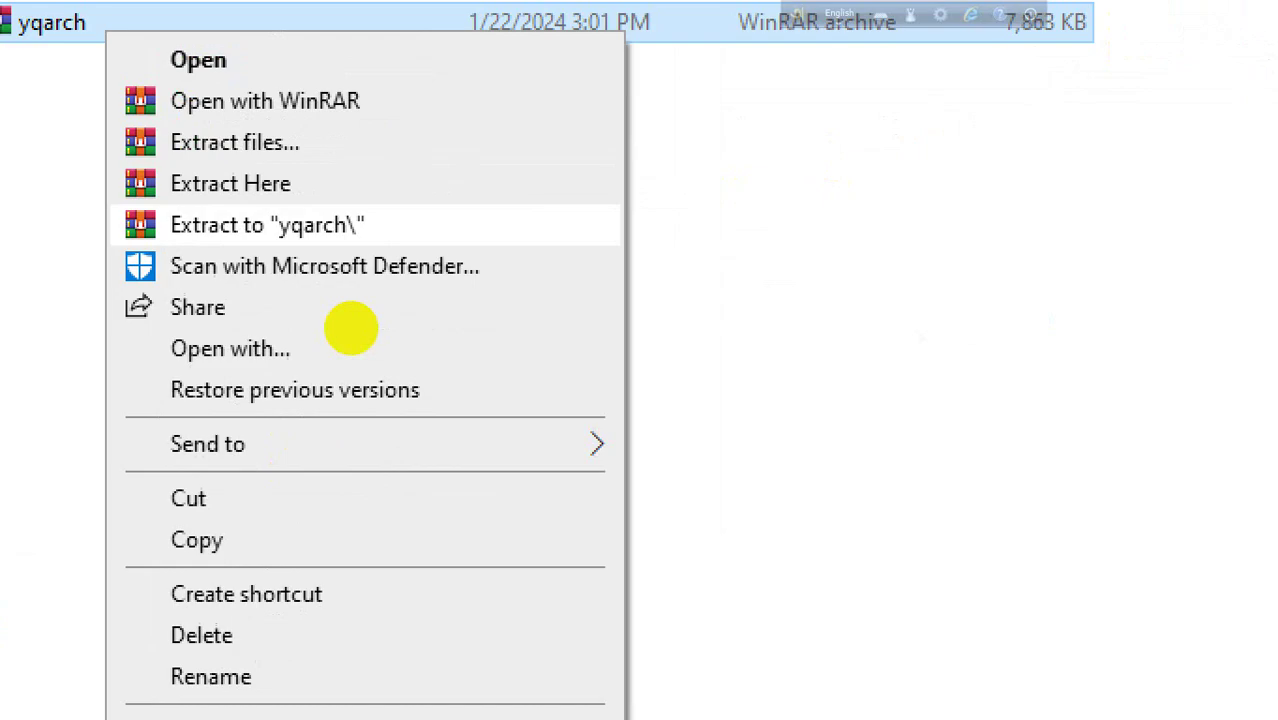
key(Escape)
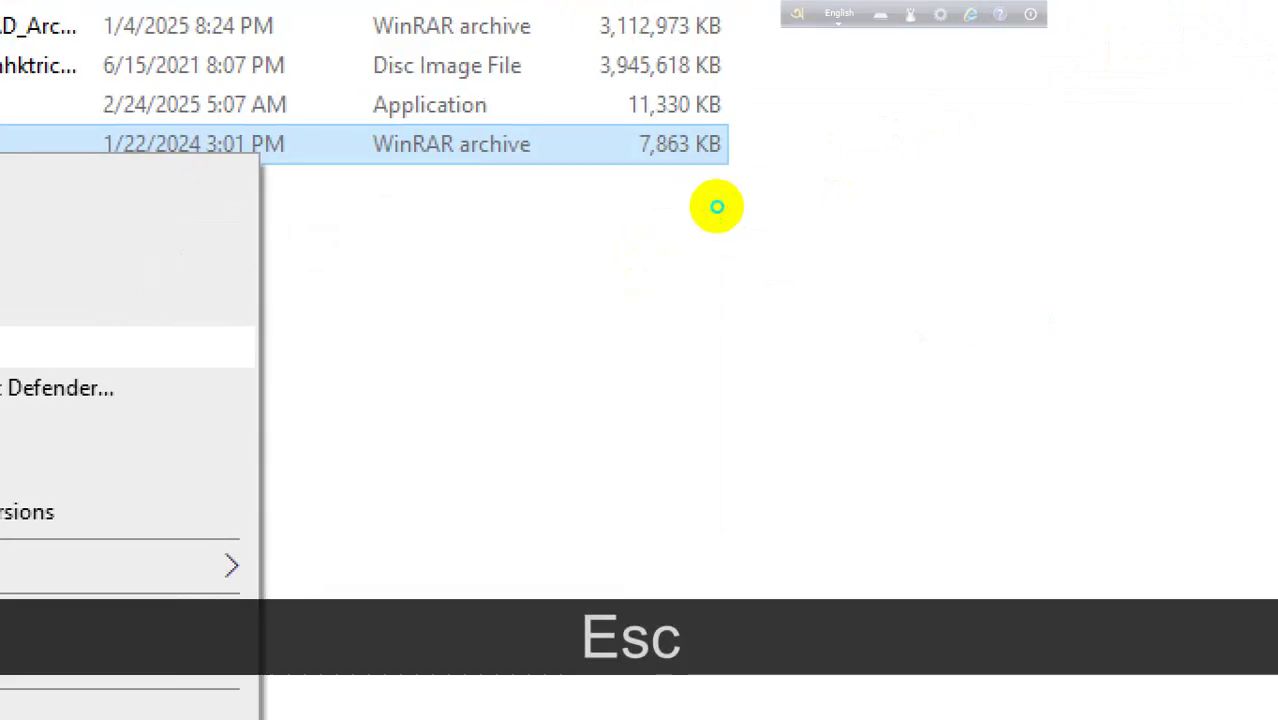
right_click(645, 380)
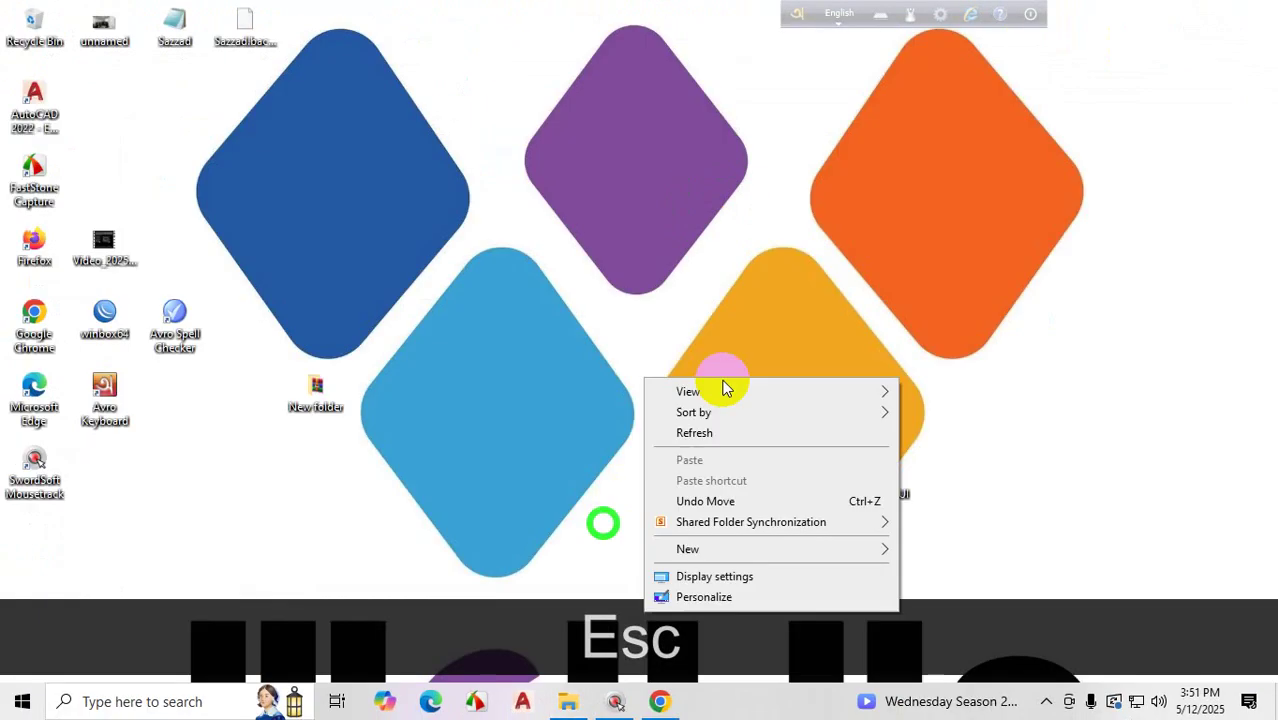
click(700, 432)
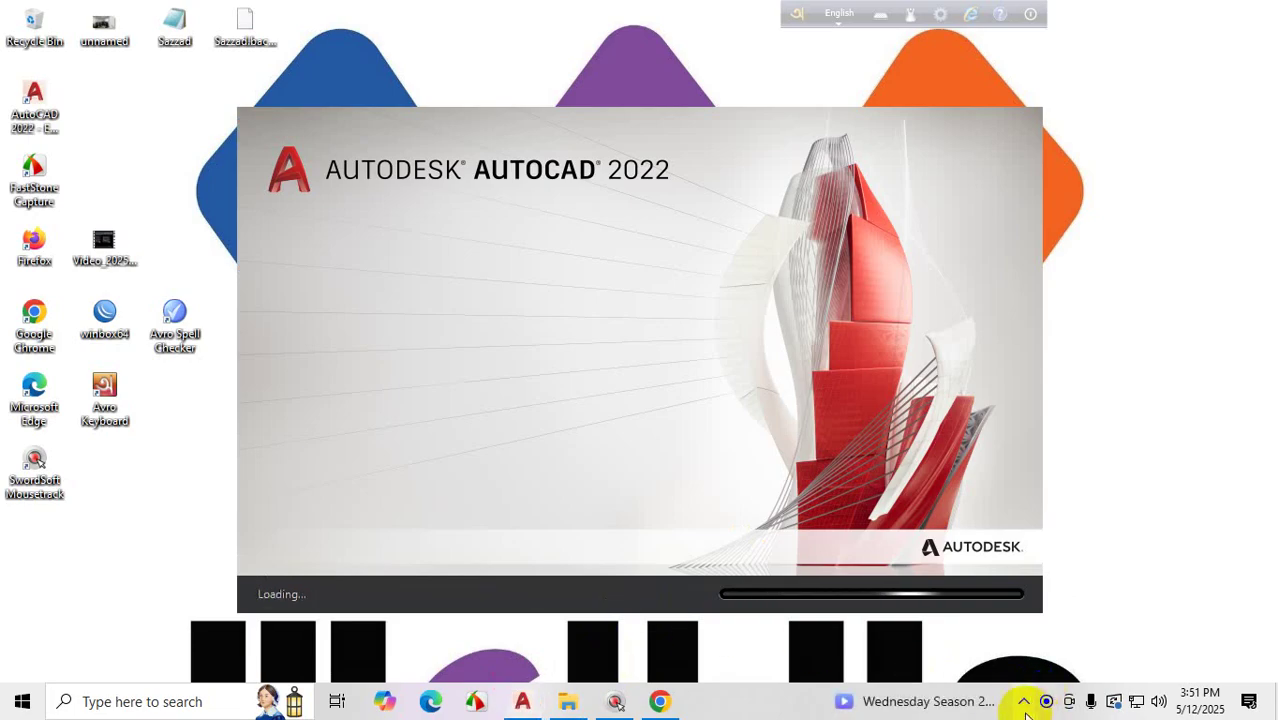
click(1040, 699)
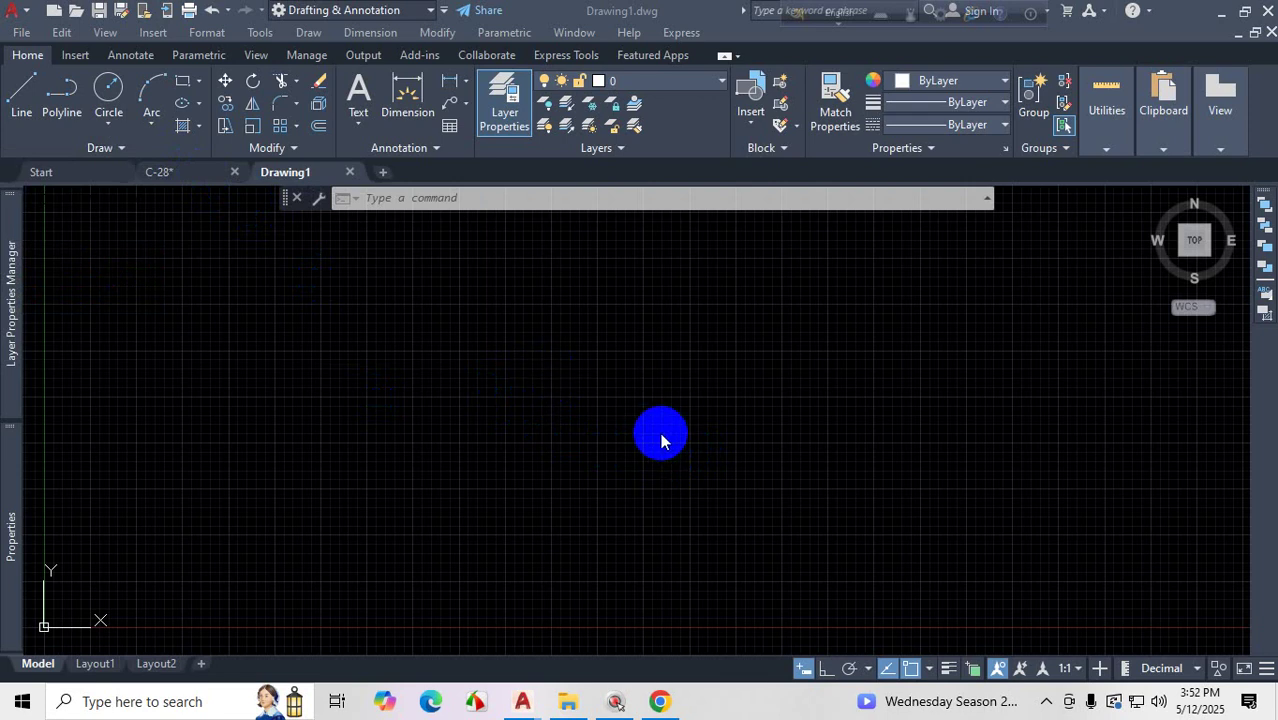
- Open the Options dialog with the OP command and show its file search path settings
click(667, 400)
key(Escape)
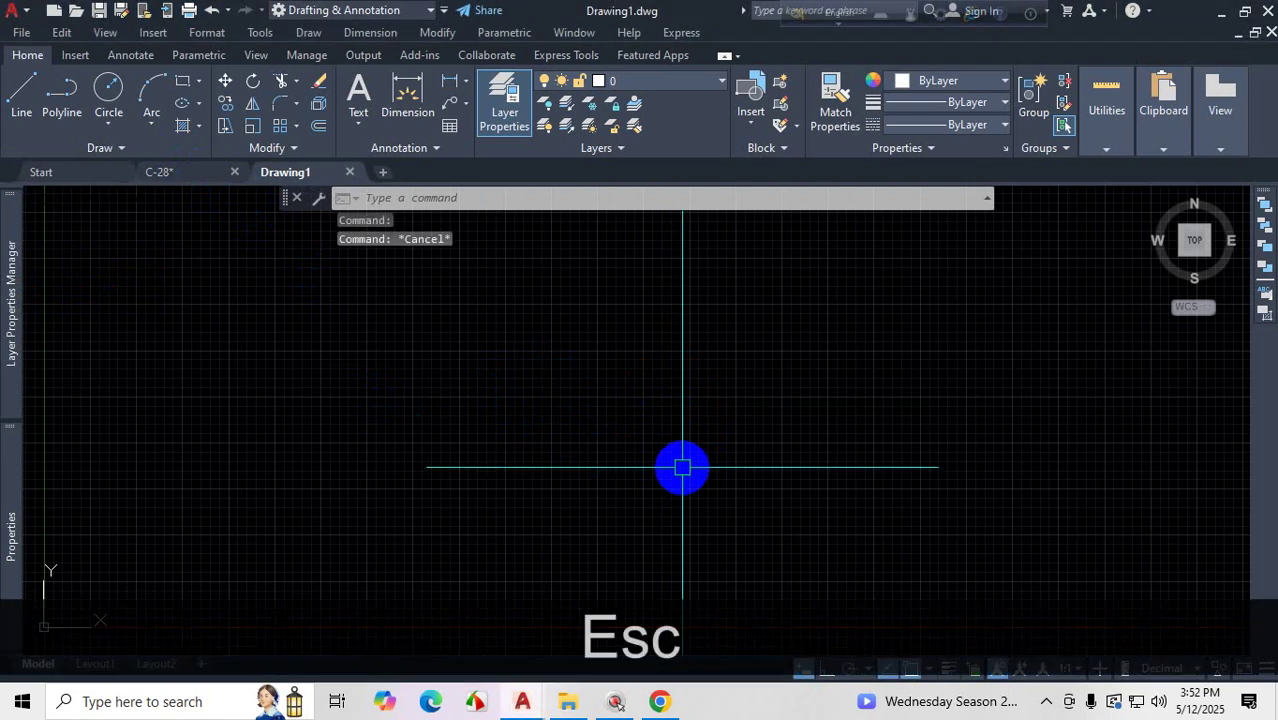
text(OP)
key(Return)
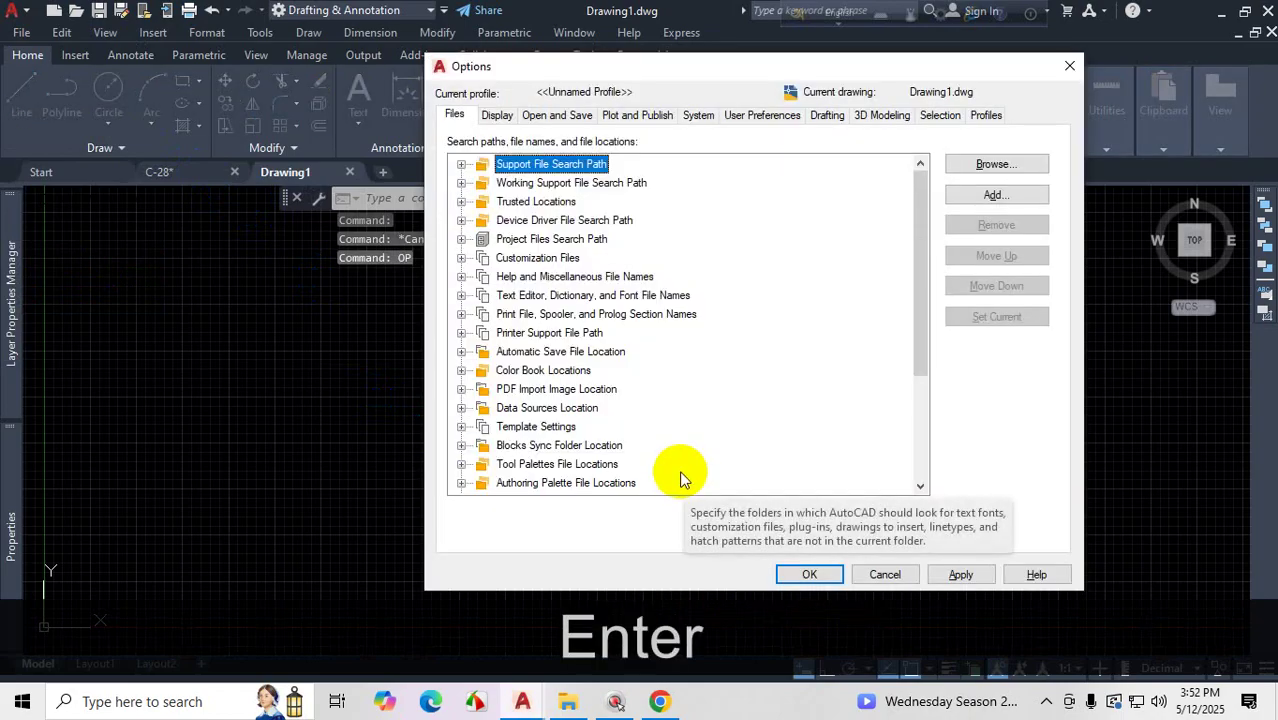
click(497, 115)
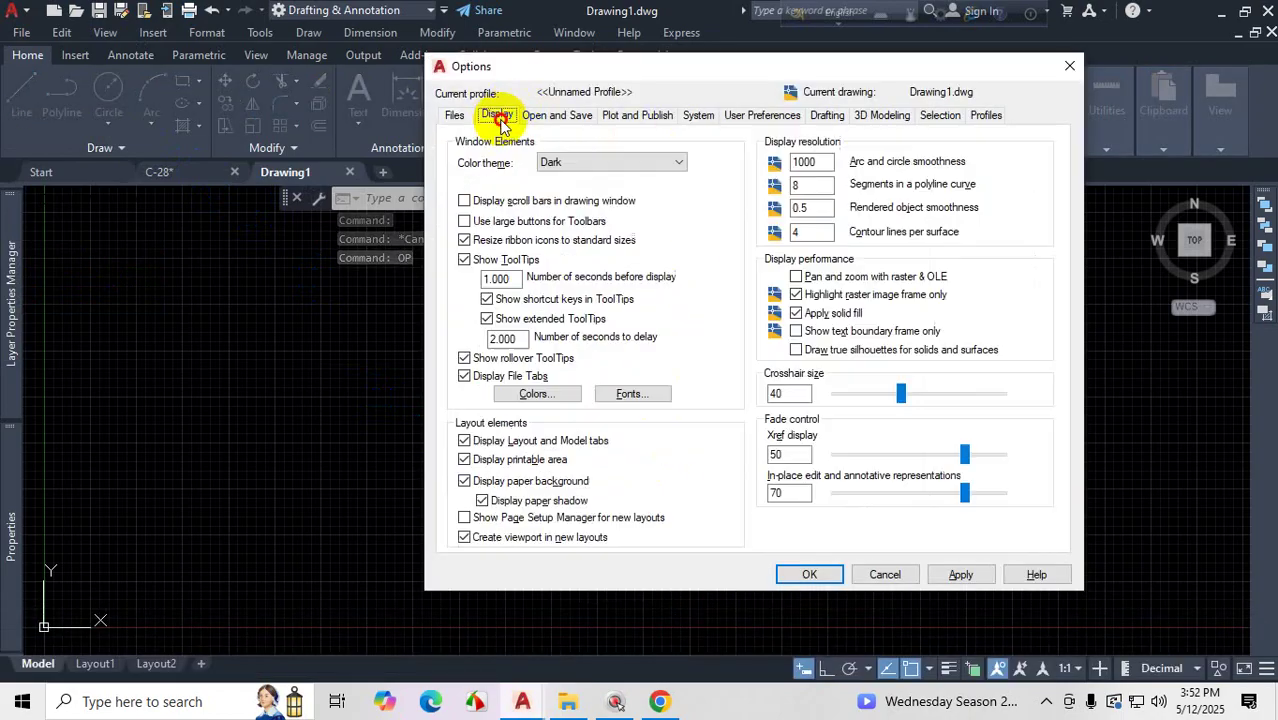
click(557, 115)
click(637, 113)
click(456, 116)
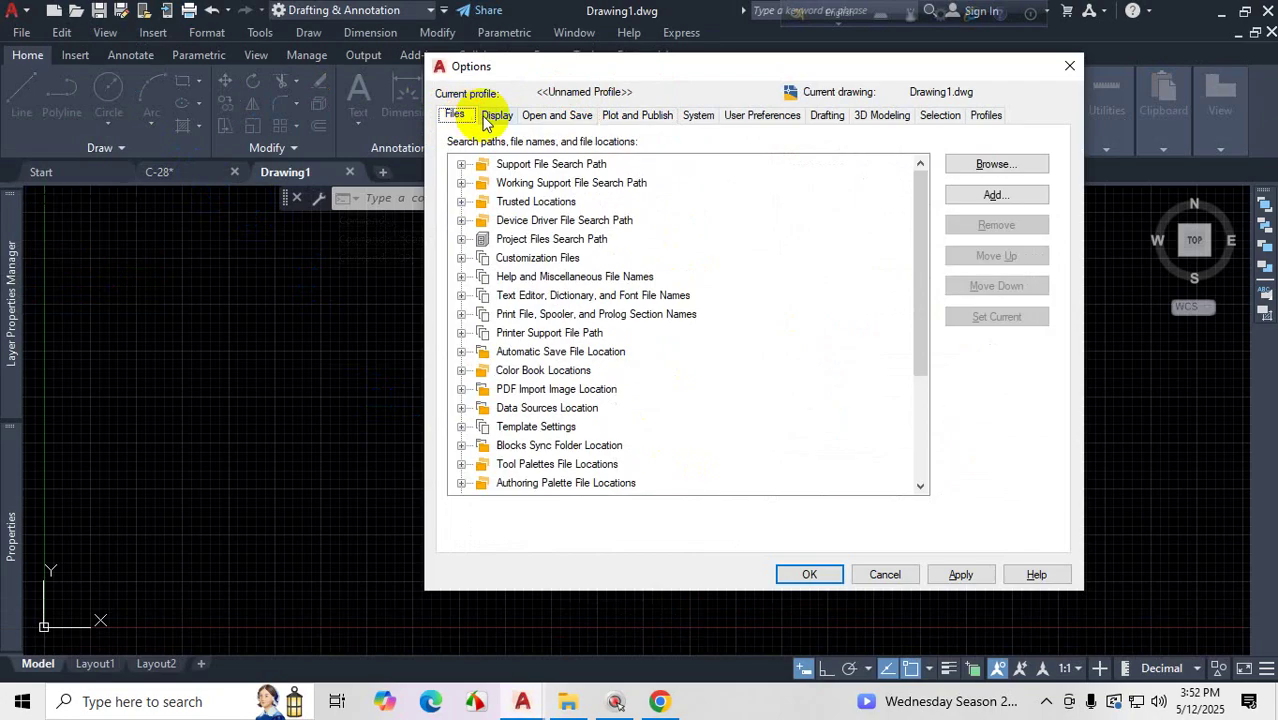
- Expand the Support File Search Path entry and examine the folders listed under it
key(ctrl+1)
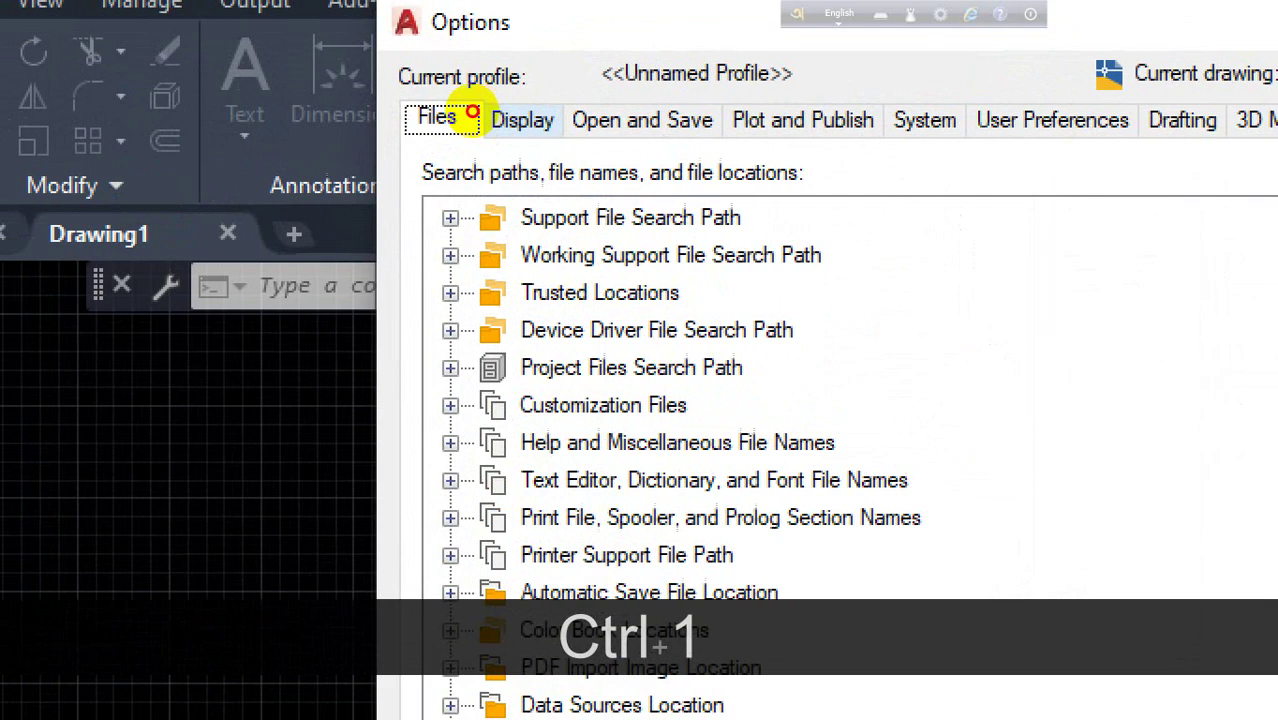
mouse_move(448, 90)
mouse_down()
mouse_move(448, 125)
mouse_move(488, 114)
mouse_move(454, 96)
mouse_up()
key(Escape)
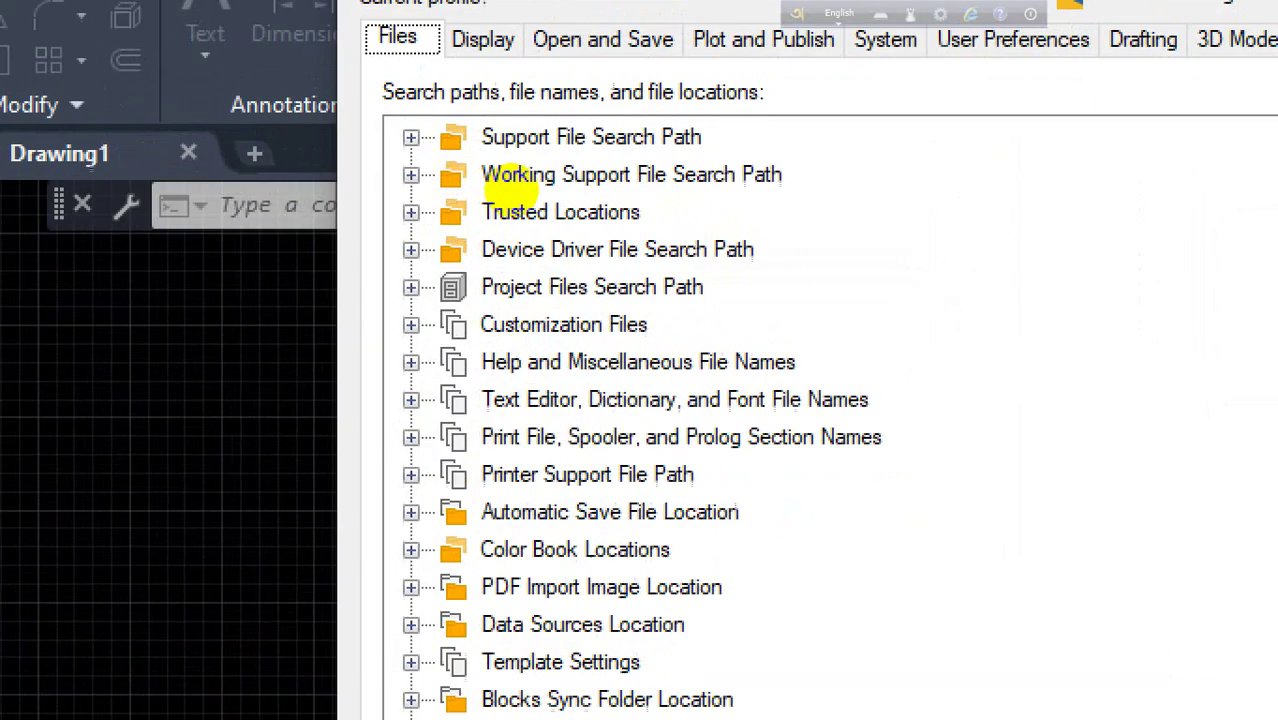
drag(442, 169, 614, 173)
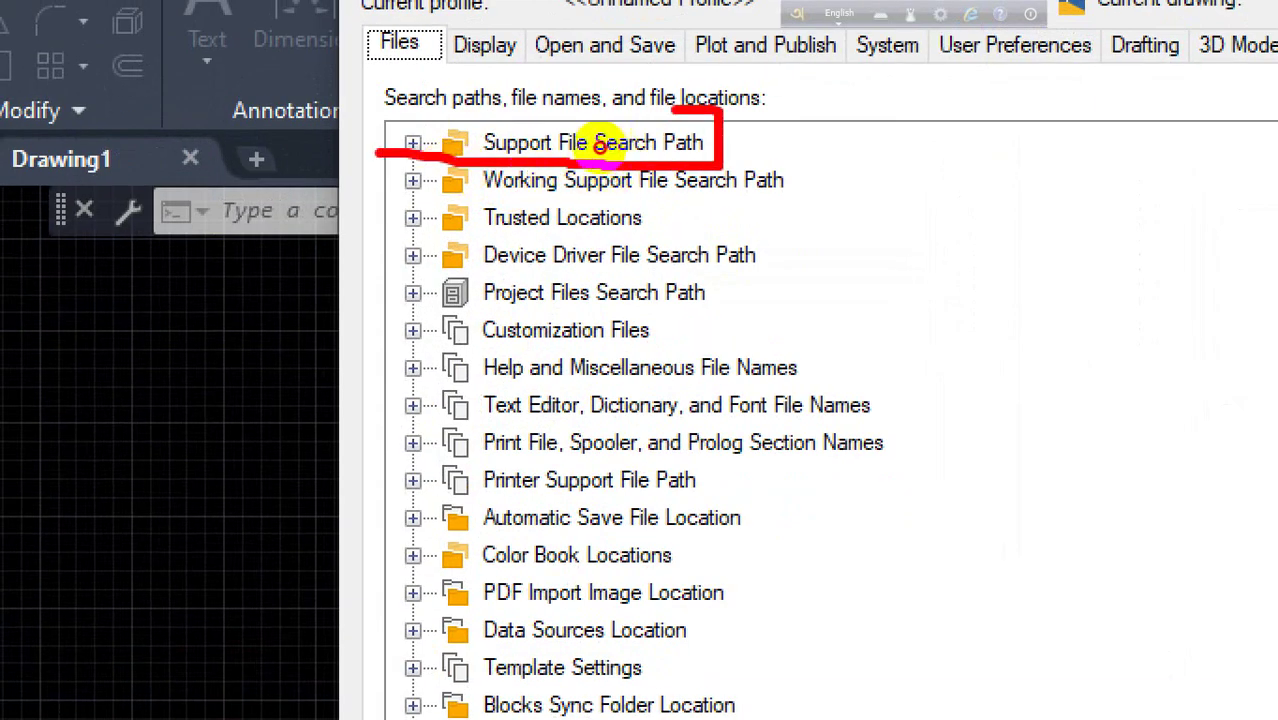
key(Escape)
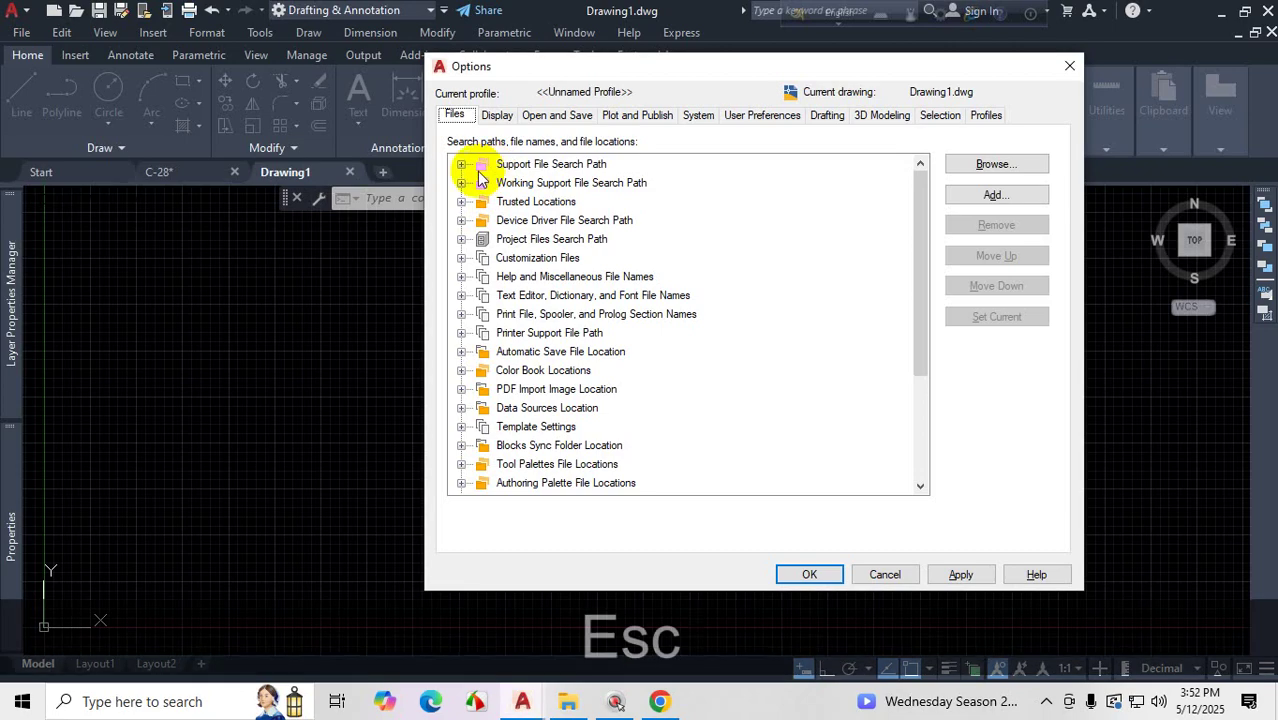
click(461, 165)
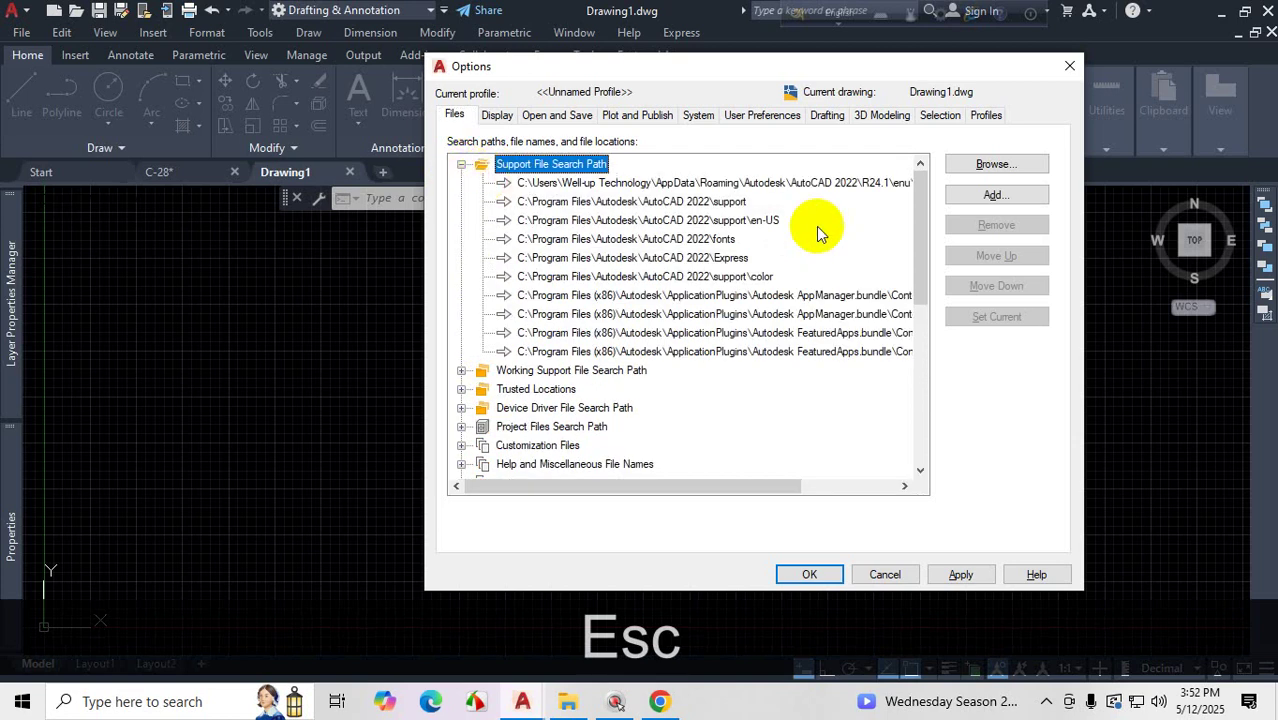
key(ctrl+1)
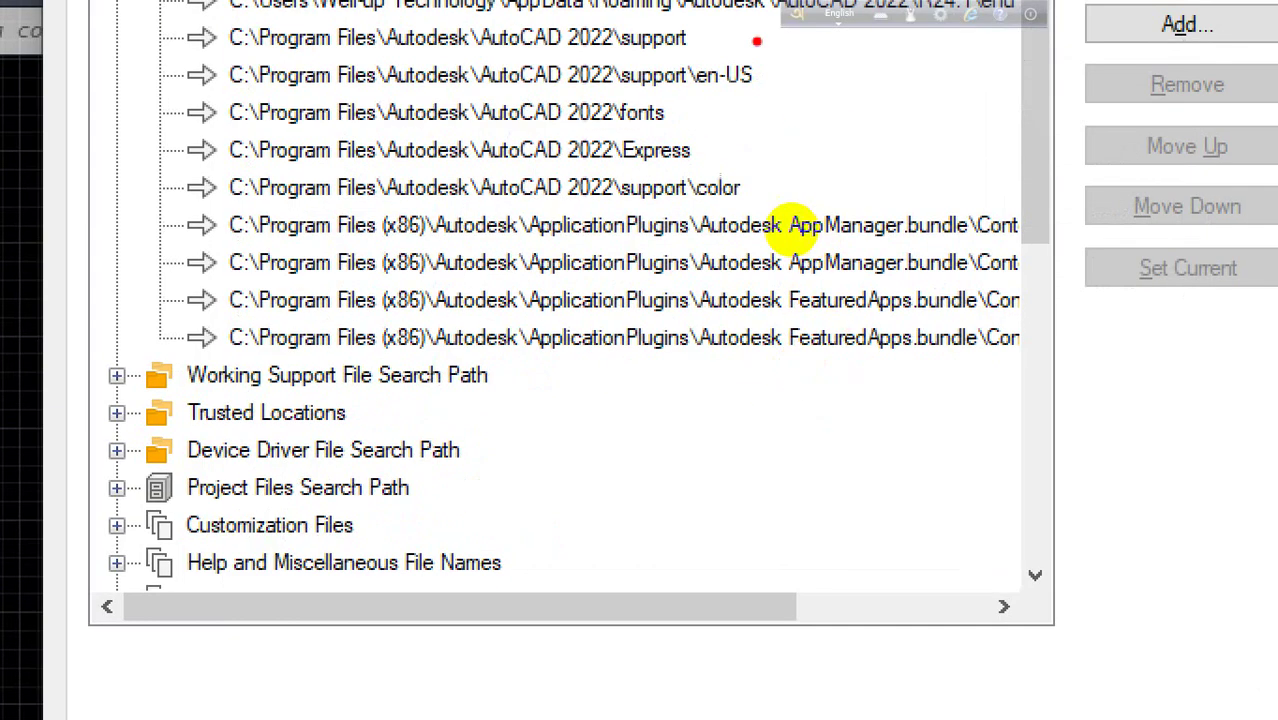
drag(746, 22, 757, 262)
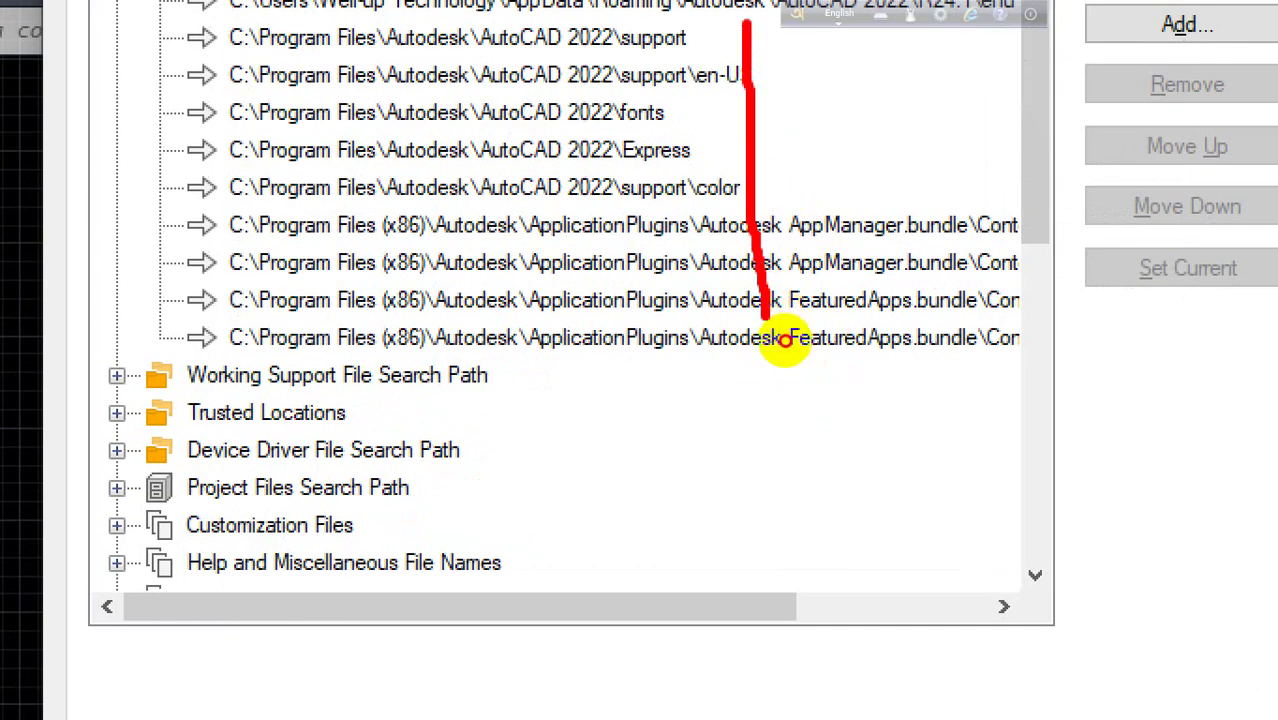
drag(728, 400, 612, 299)
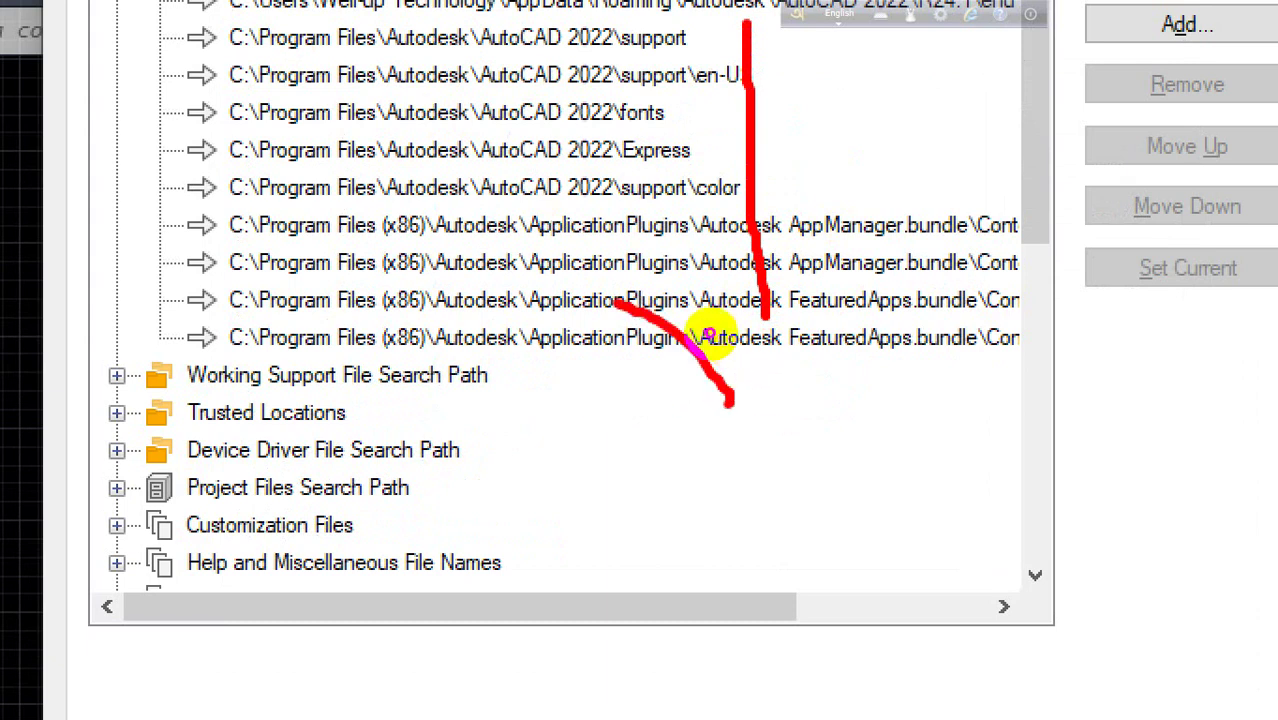
key(Escape)
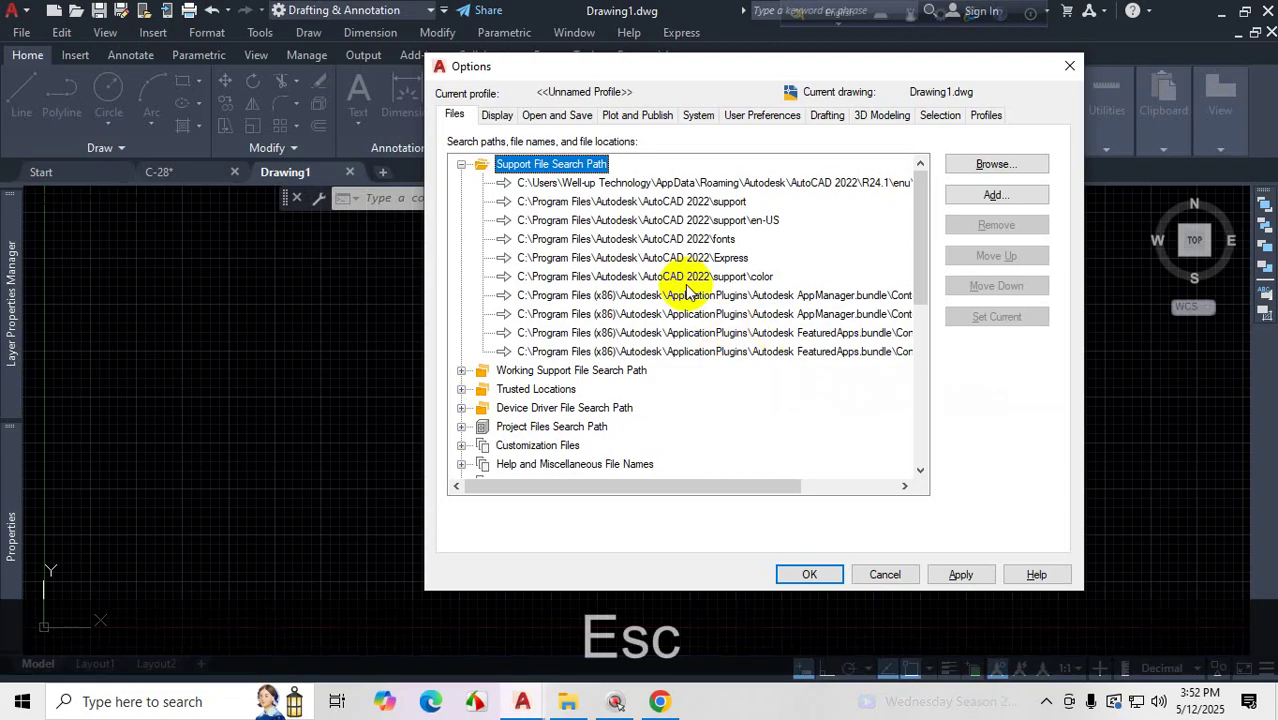
- Add a new Support File Search Path entry that points to the C:\YQArch\sys folder
click(535, 166)
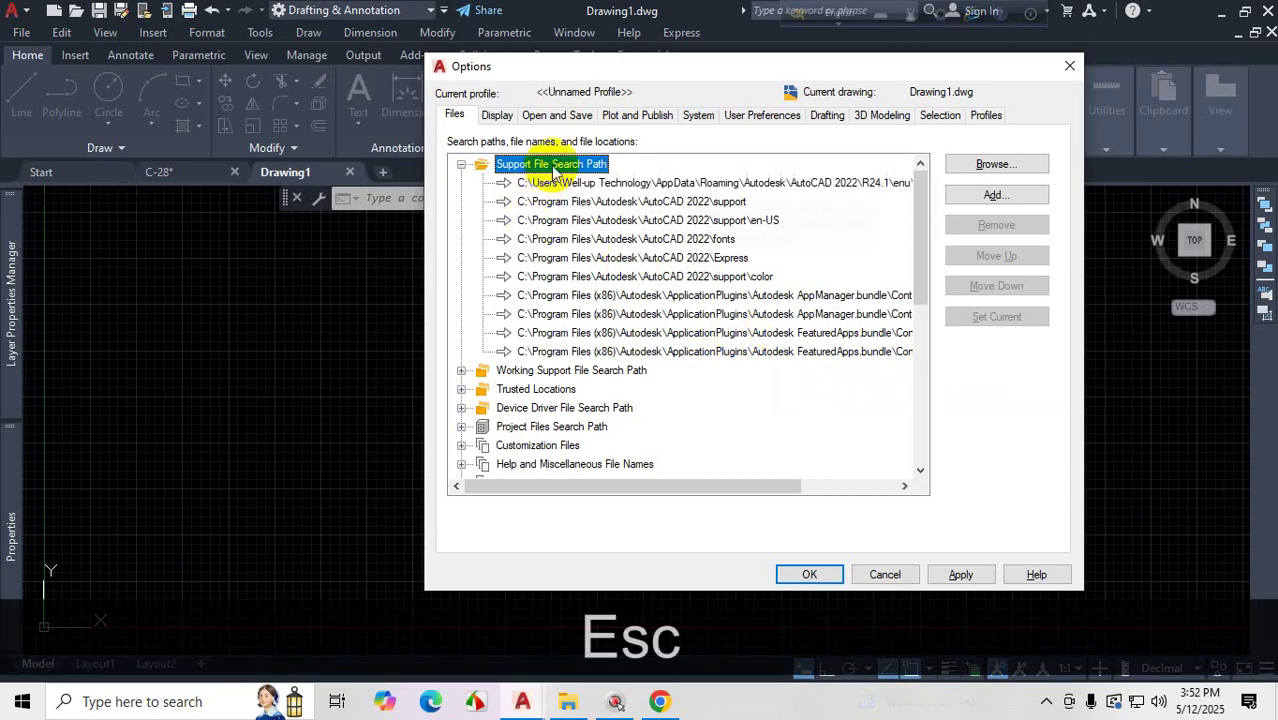
click(1016, 199)
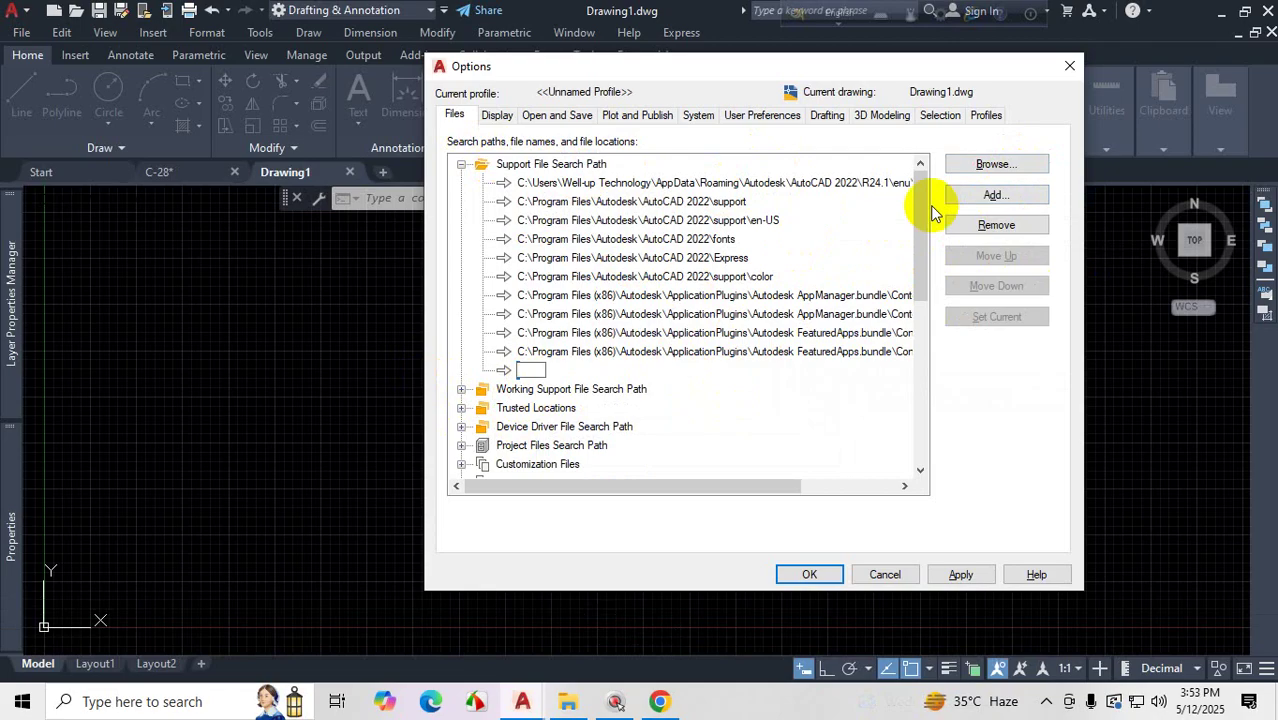
click(993, 166)
click(720, 130)
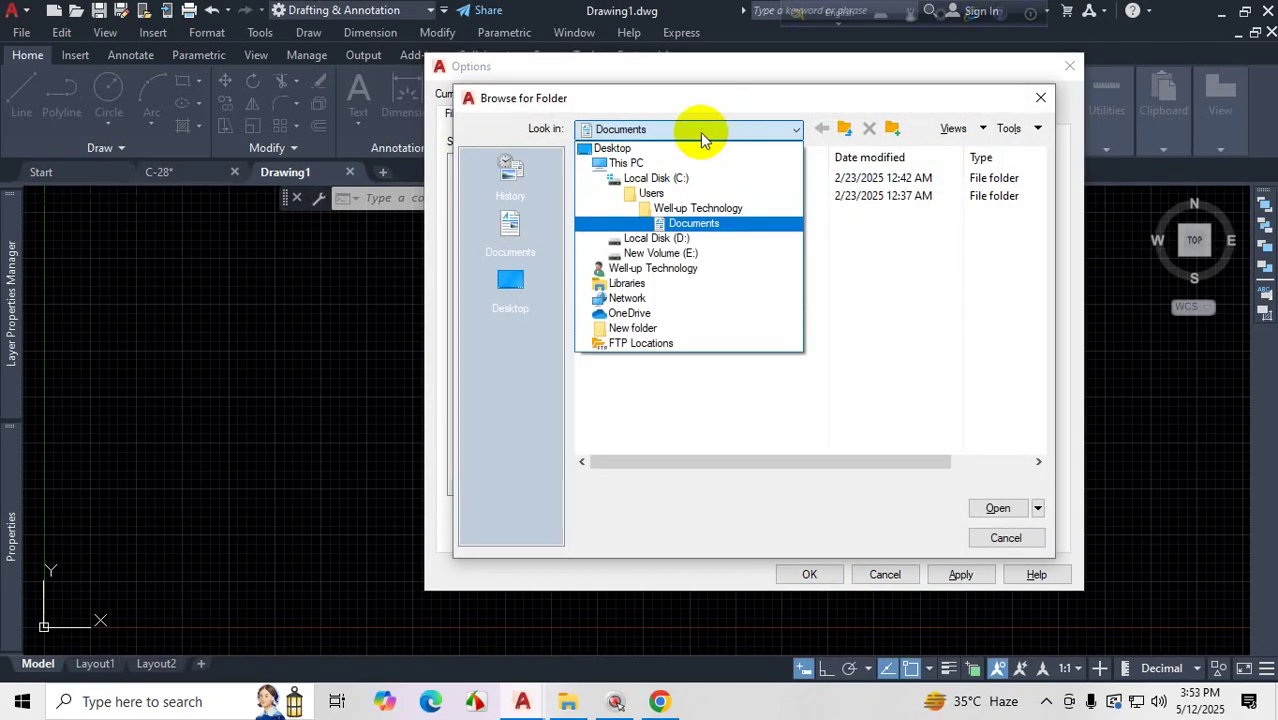
click(660, 179)
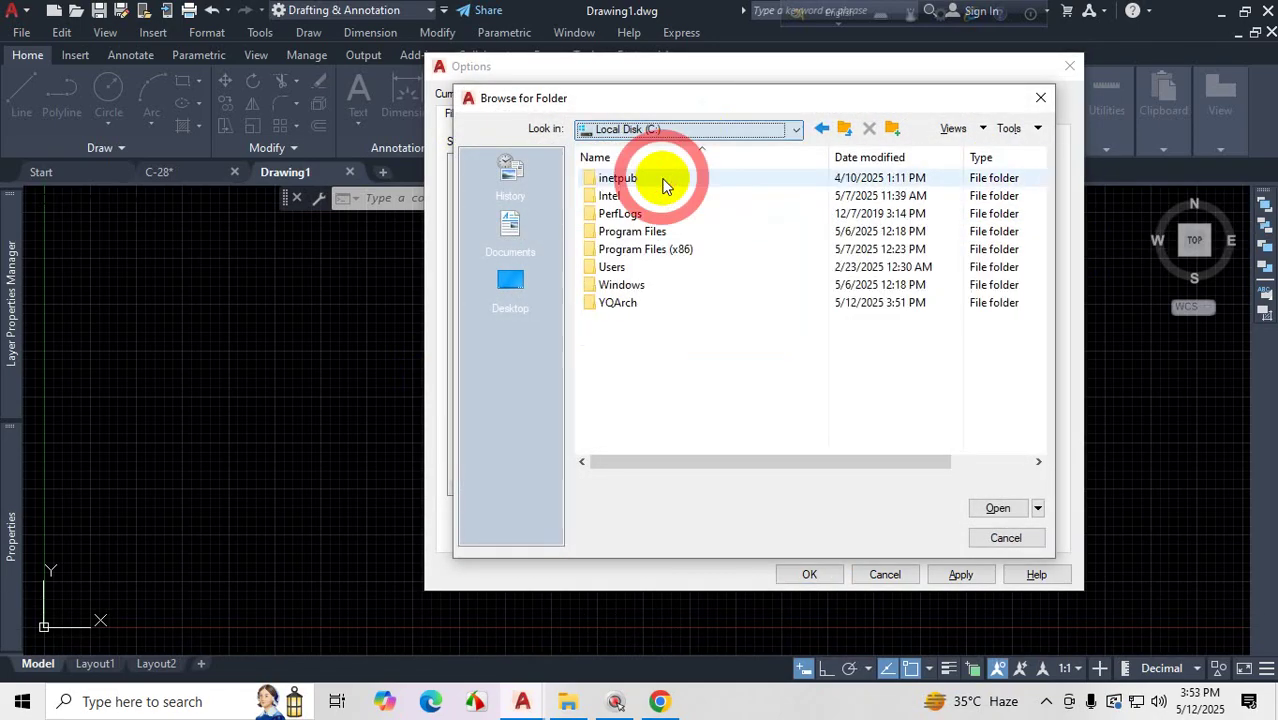
double_click(618, 303)
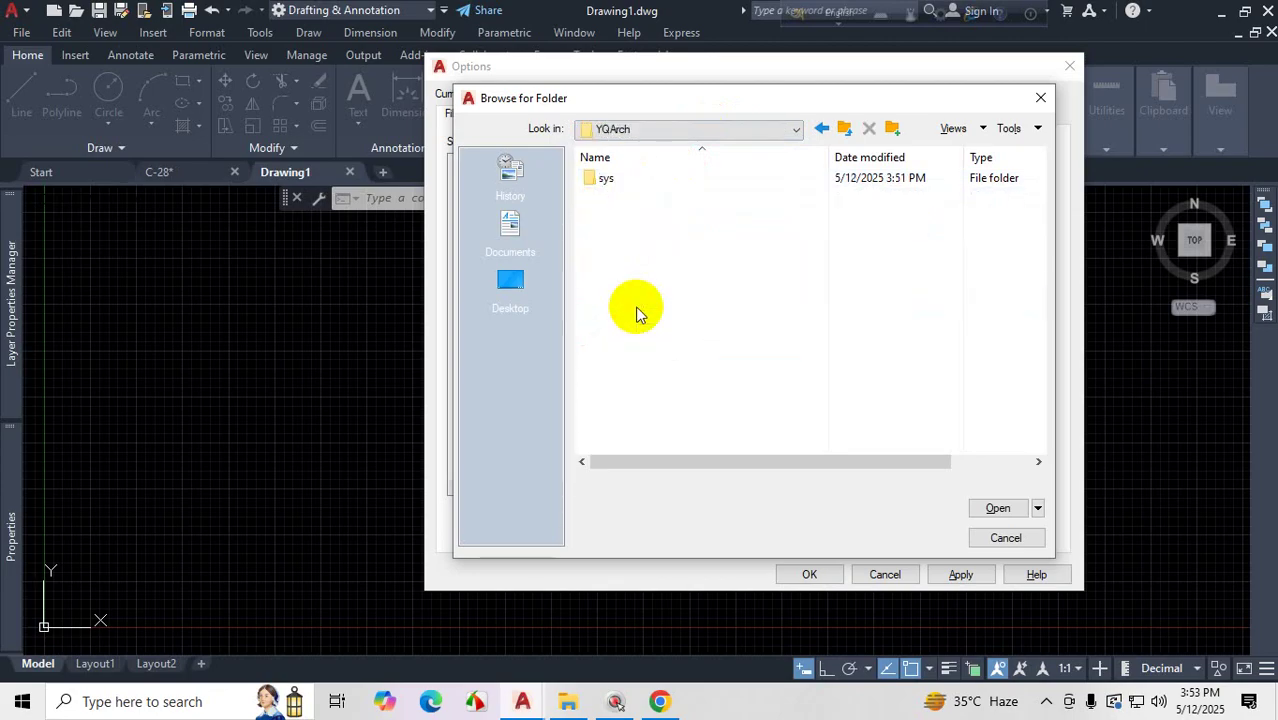
click(613, 189)
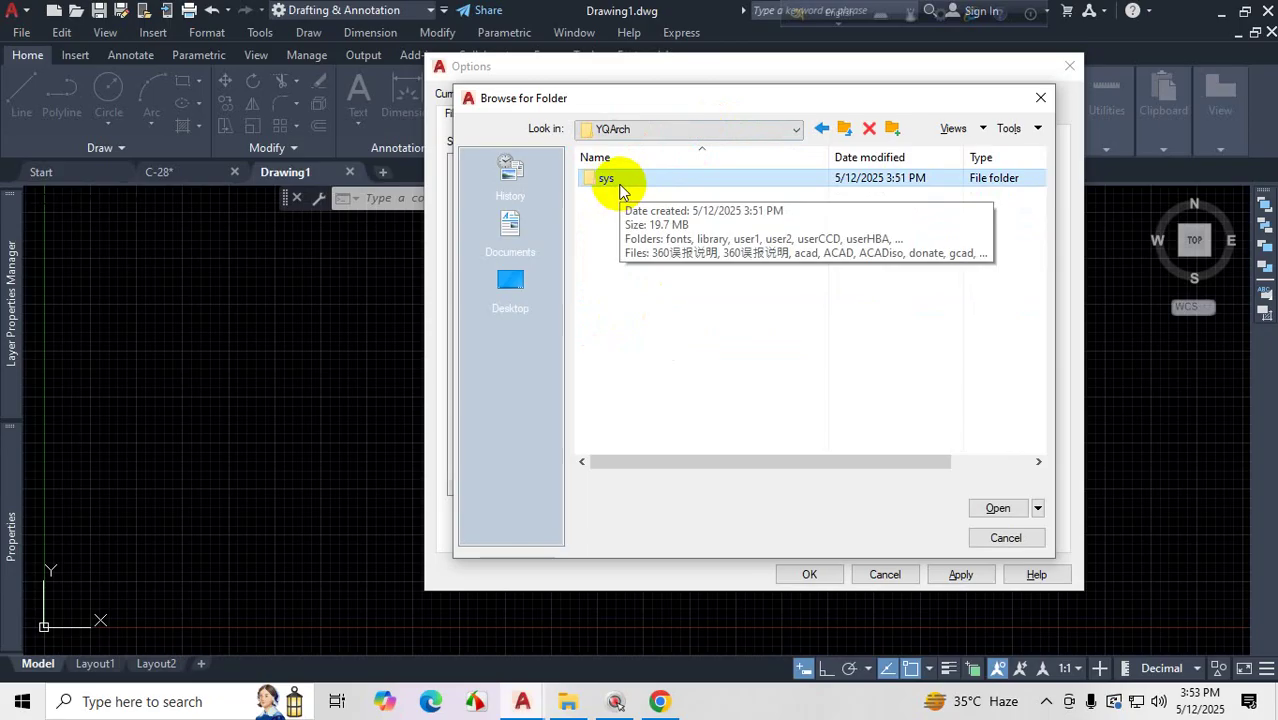
click(1000, 508)
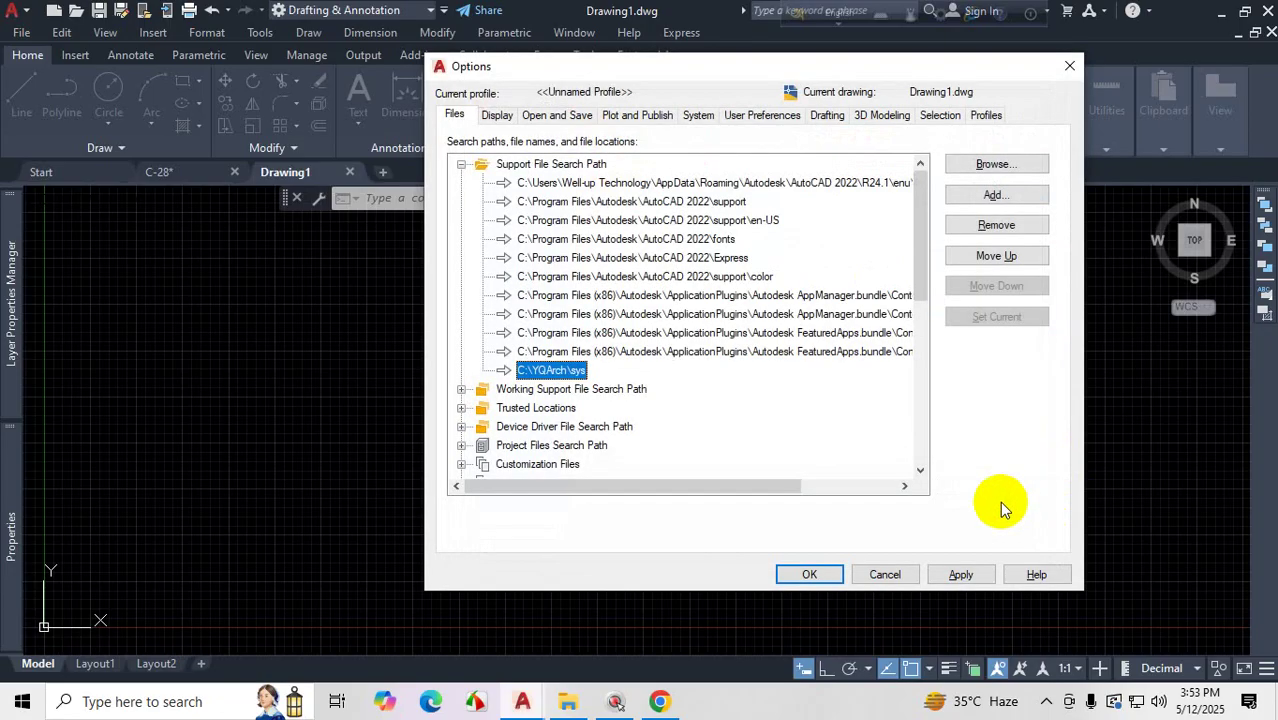
key(ctrl+1)
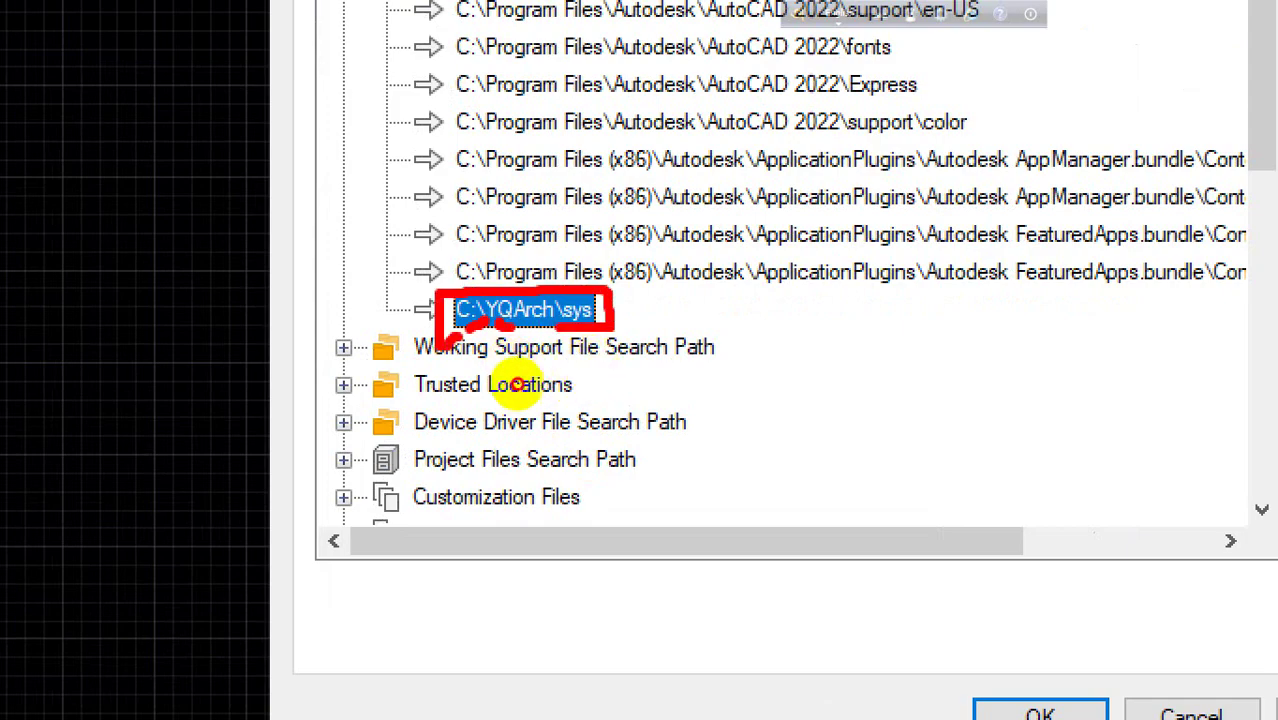
- Add a new Support File Search Path entry that points to the C:\YQArch\sys\fonts folder
key(Escape)
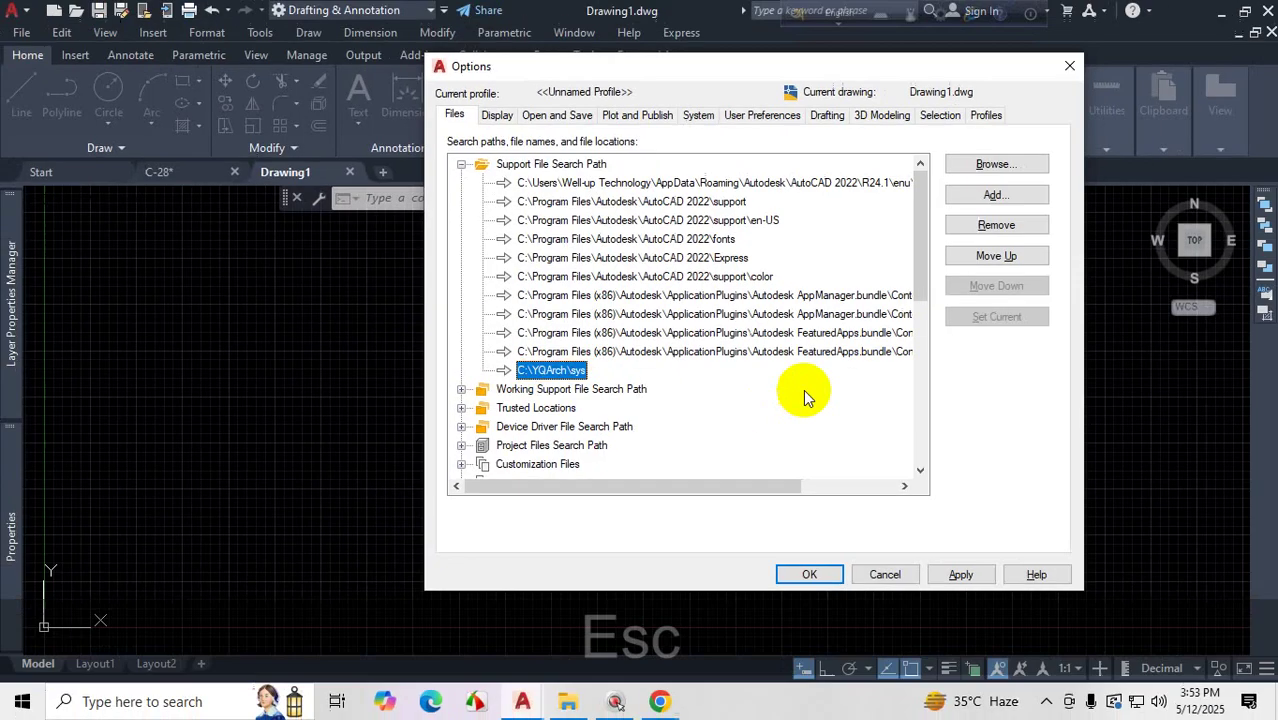
click(1022, 200)
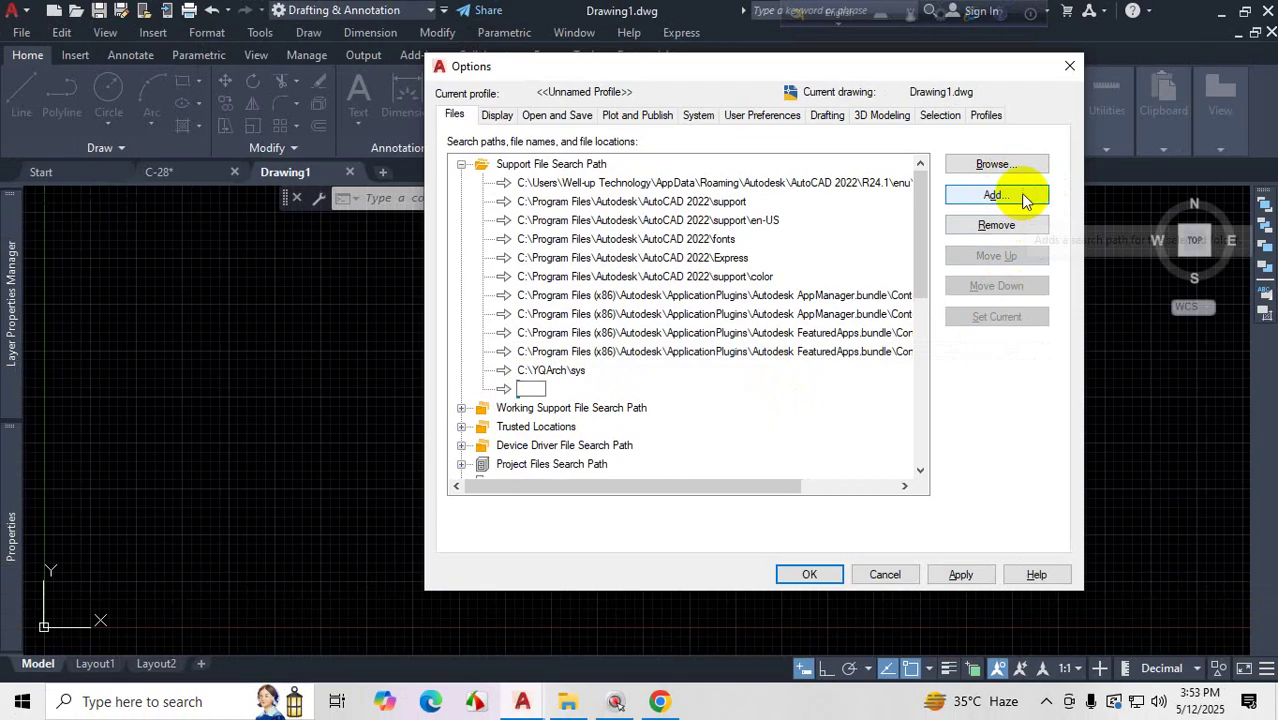
click(1016, 166)
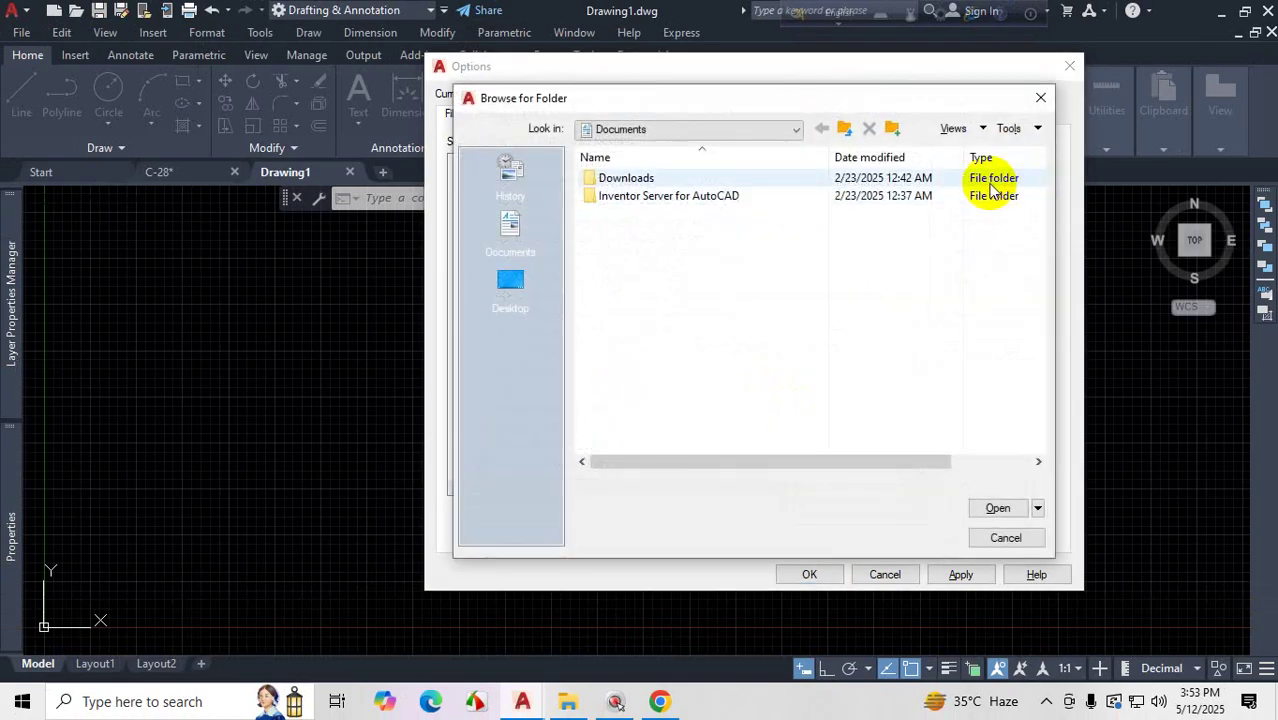
click(776, 128)
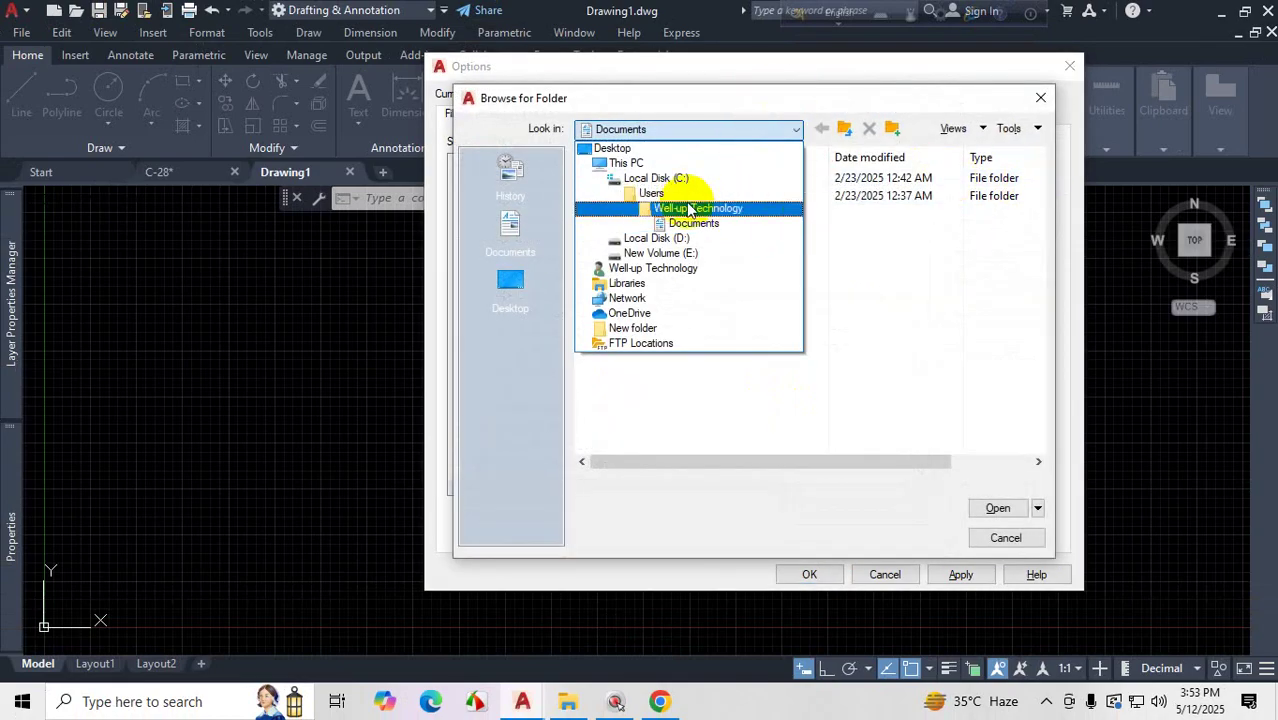
click(665, 163)
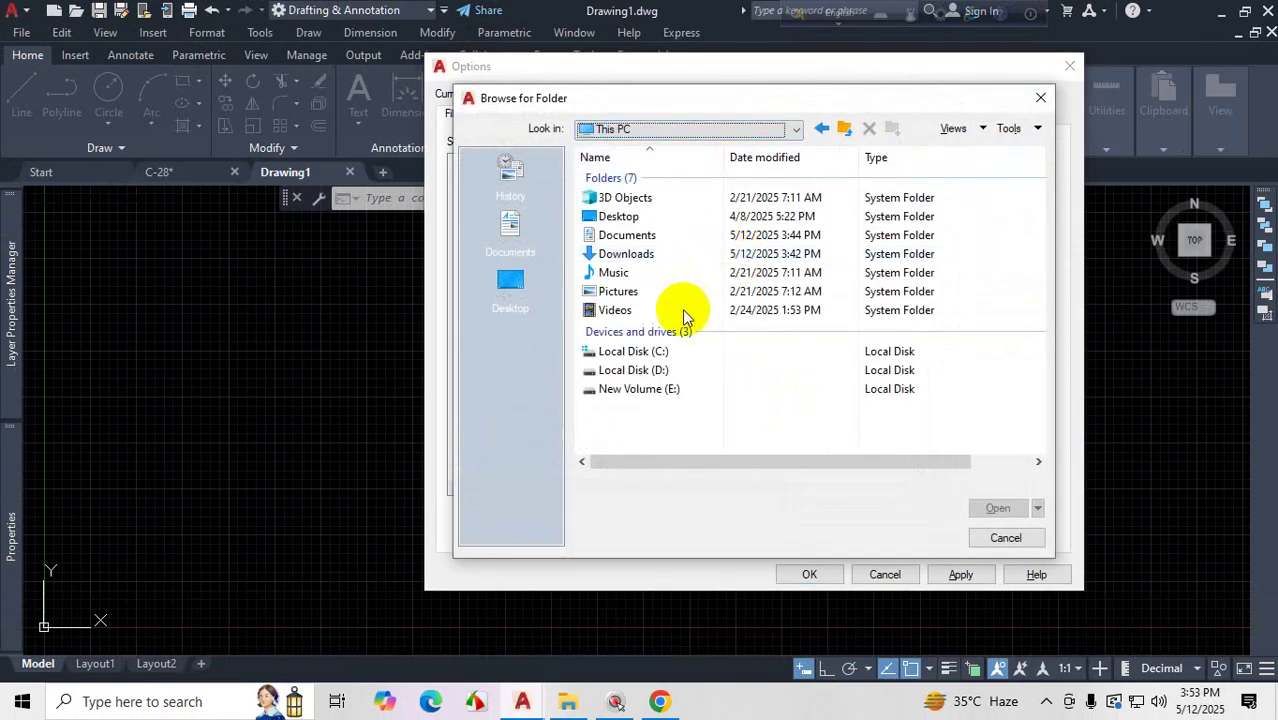
double_click(672, 354)
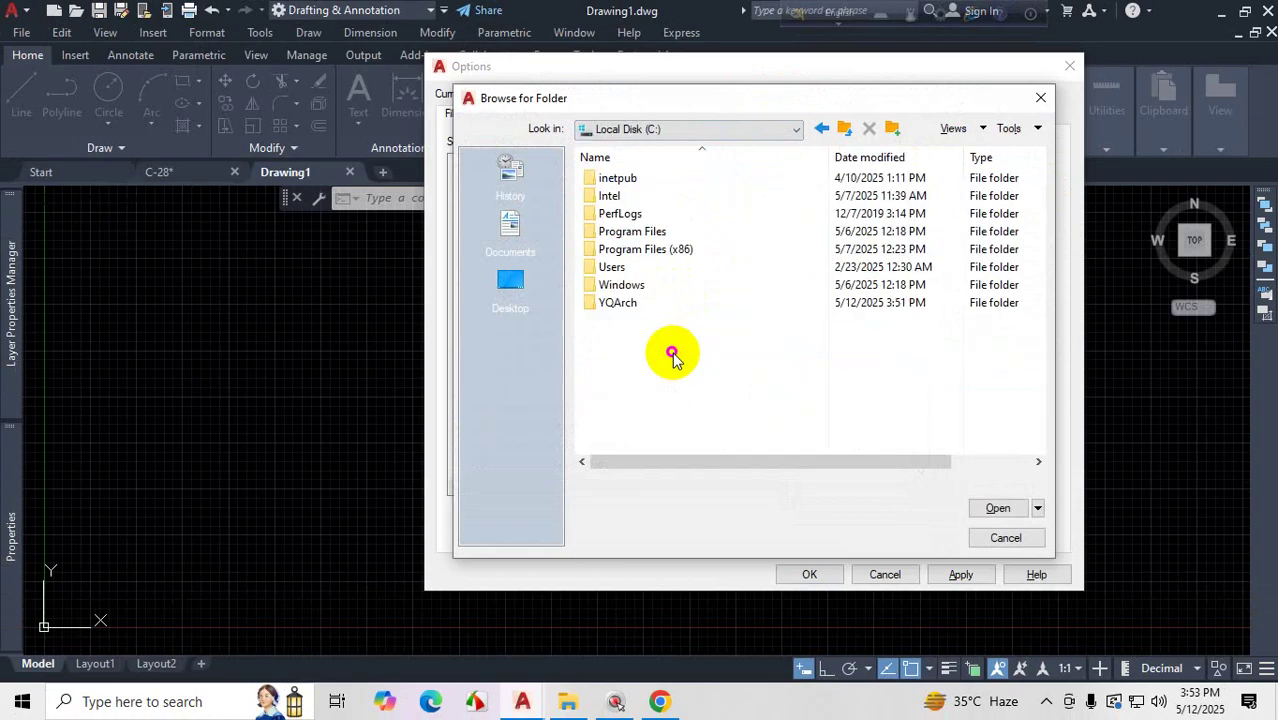
double_click(630, 302)
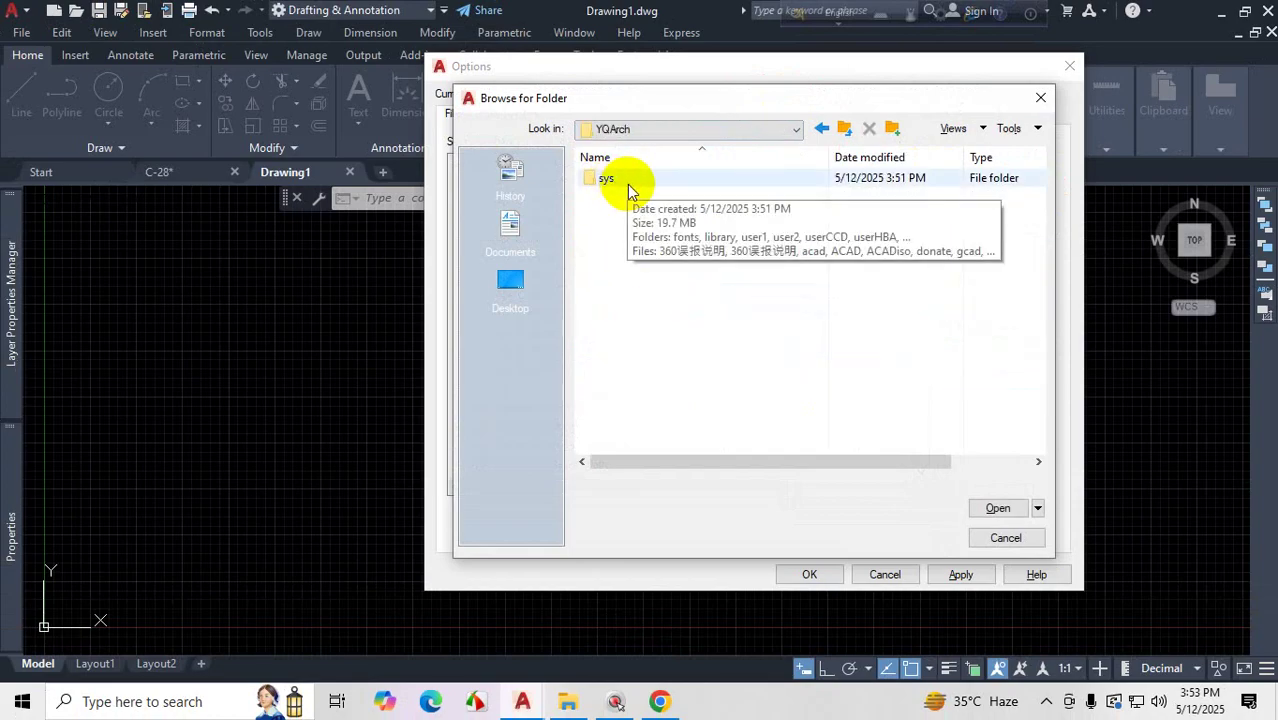
click(634, 182)
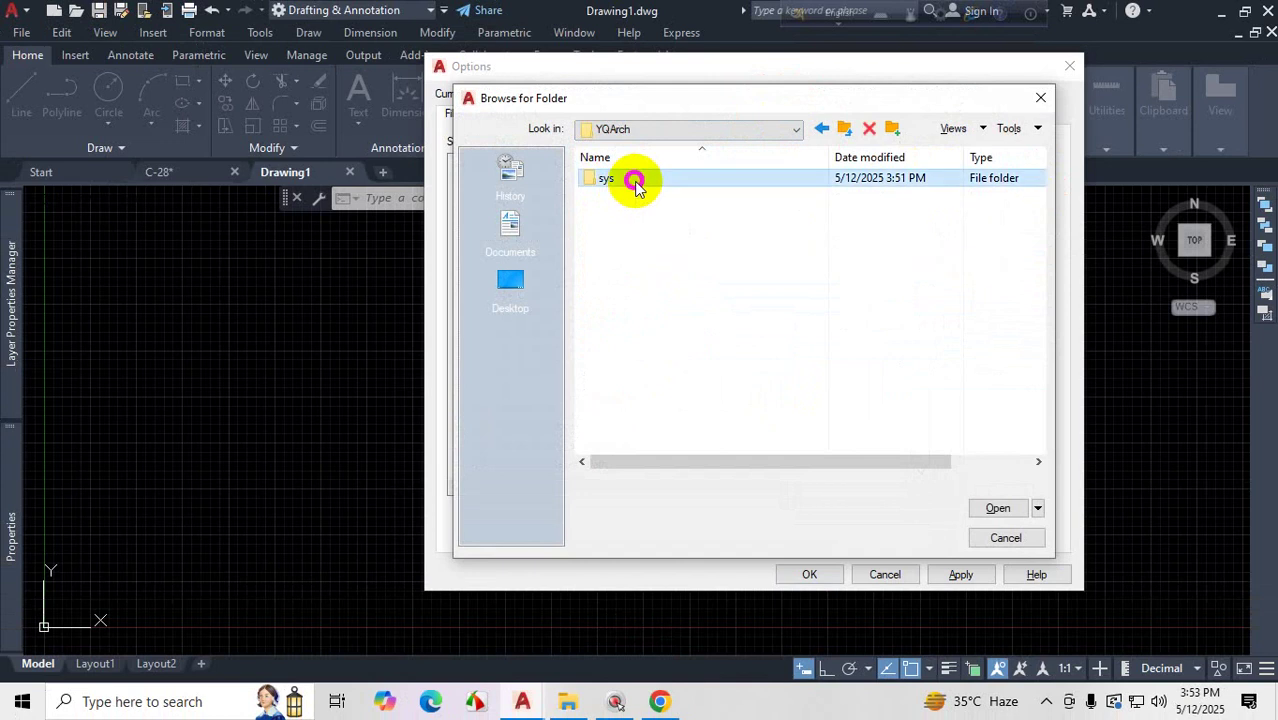
double_click(634, 182)
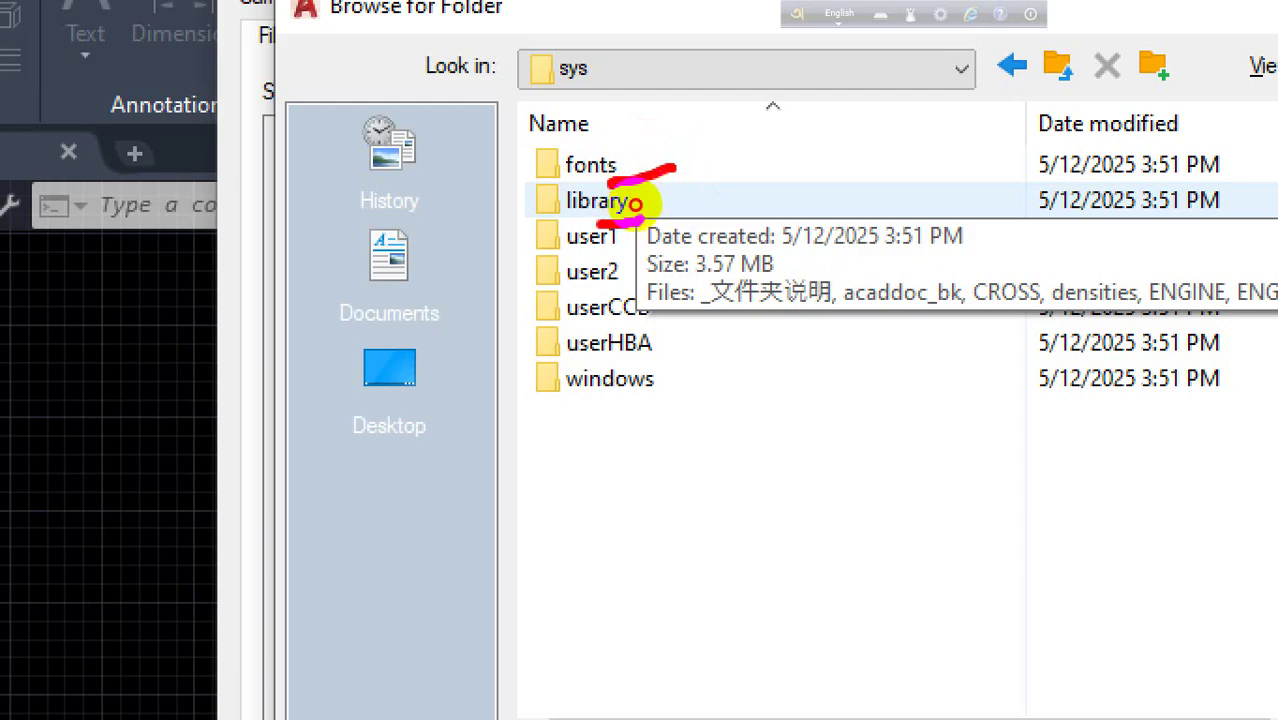
mouse_move(618, 222)
mouse_down()
mouse_move(638, 244)
mouse_move(620, 246)
mouse_up()
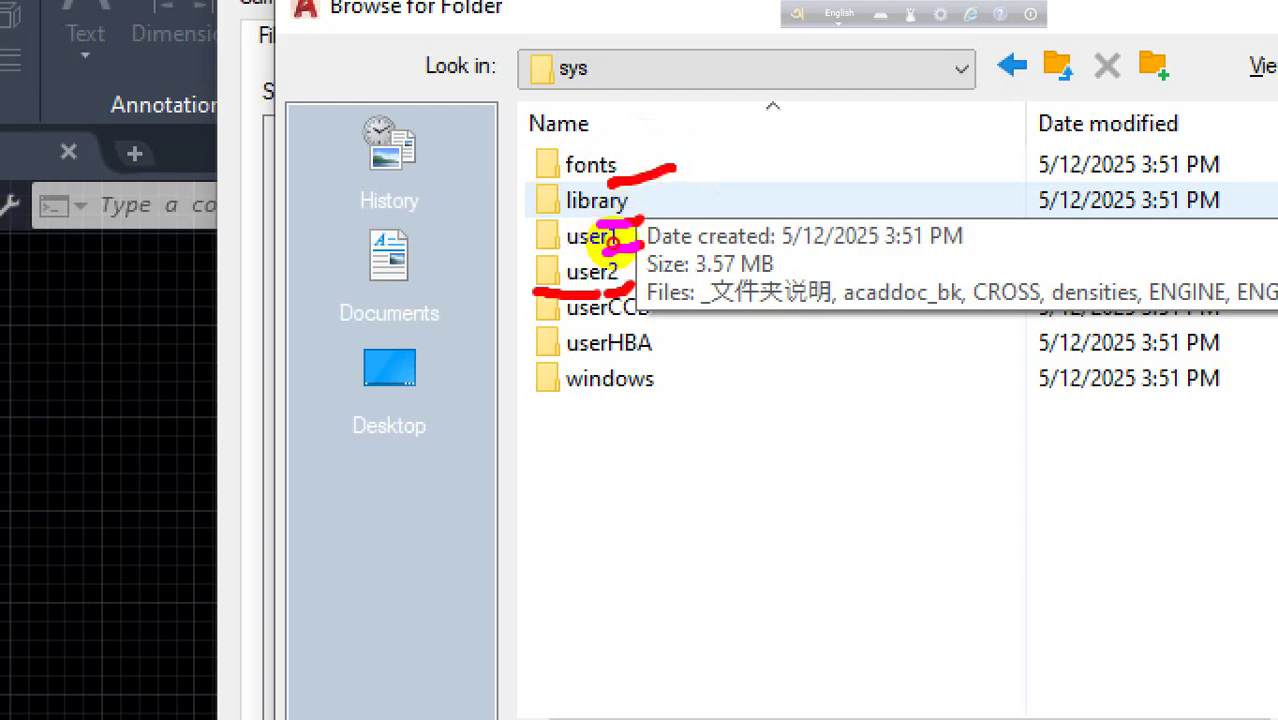
mouse_move(641, 212)
mouse_down()
mouse_move(621, 156)
mouse_move(579, 194)
mouse_move(583, 240)
mouse_up()
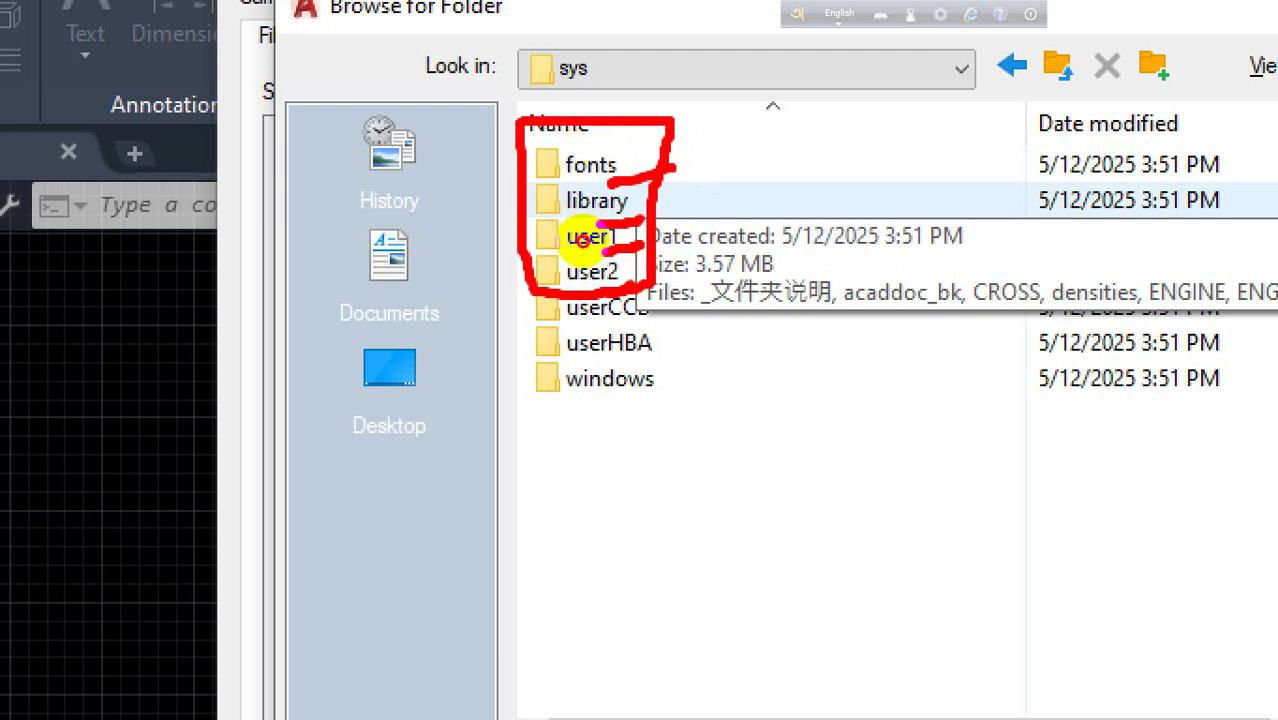
key(Escape)
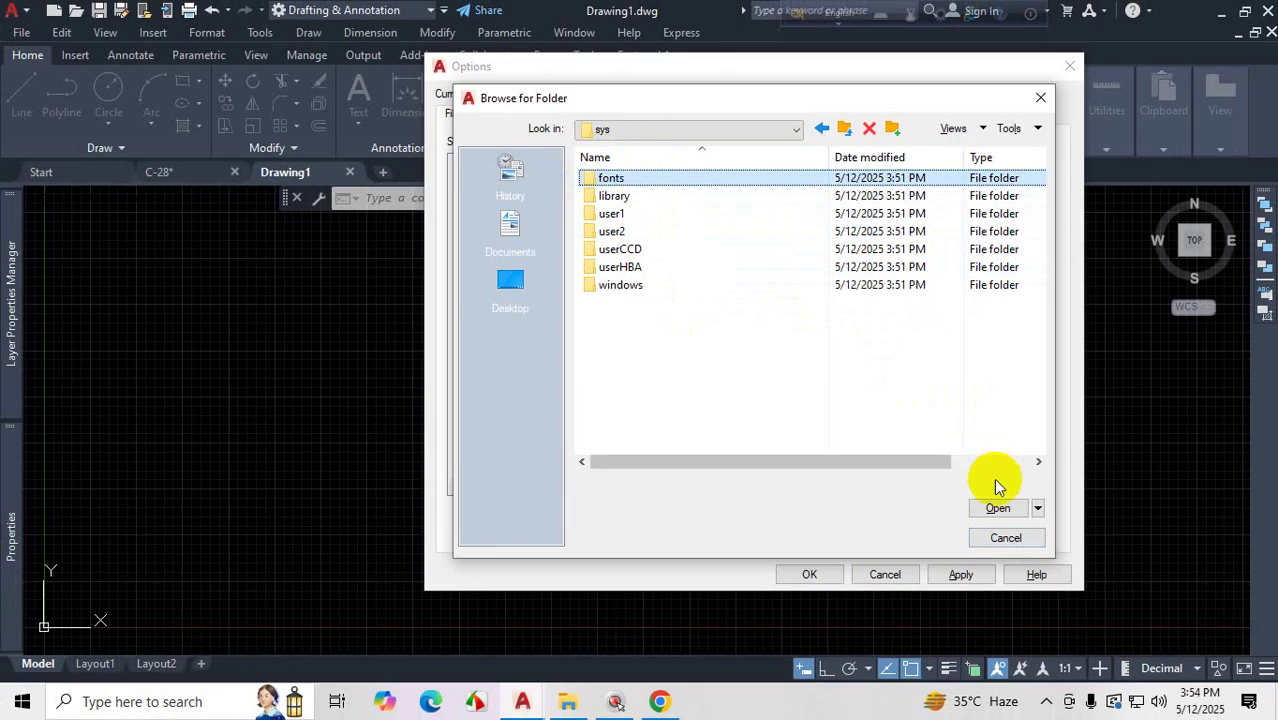
click(997, 509)
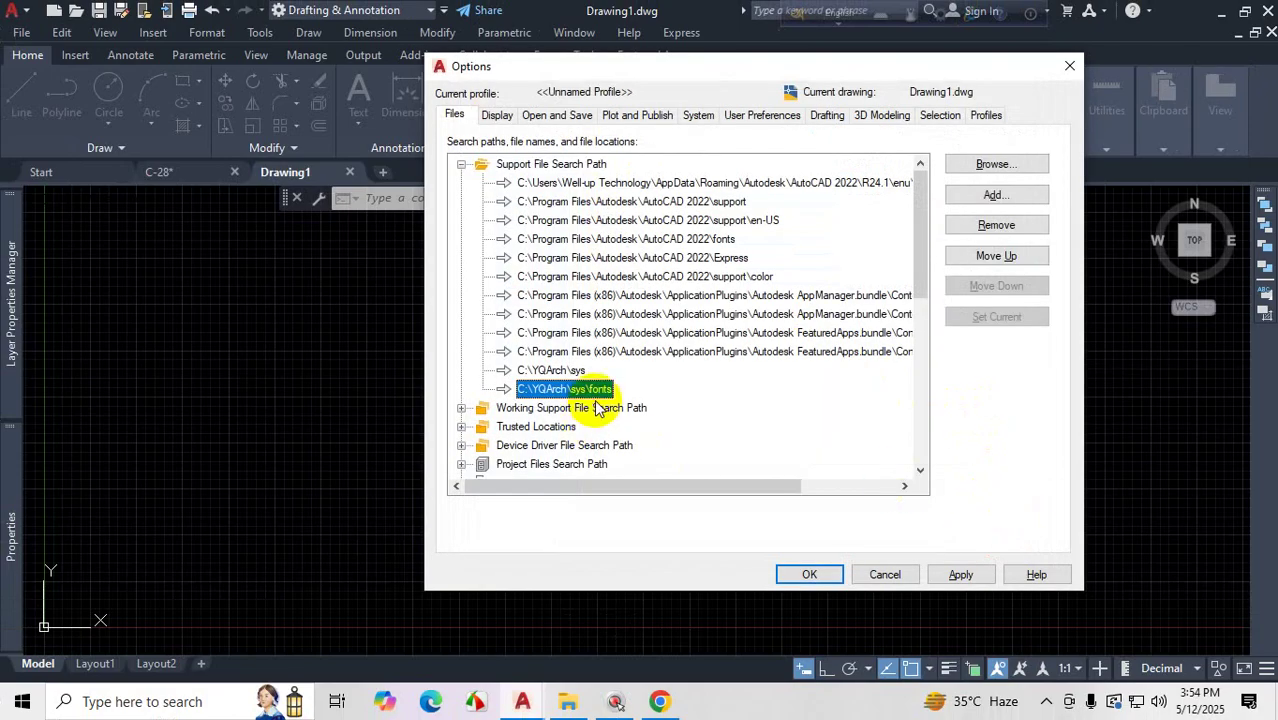
key(ctrl+1)
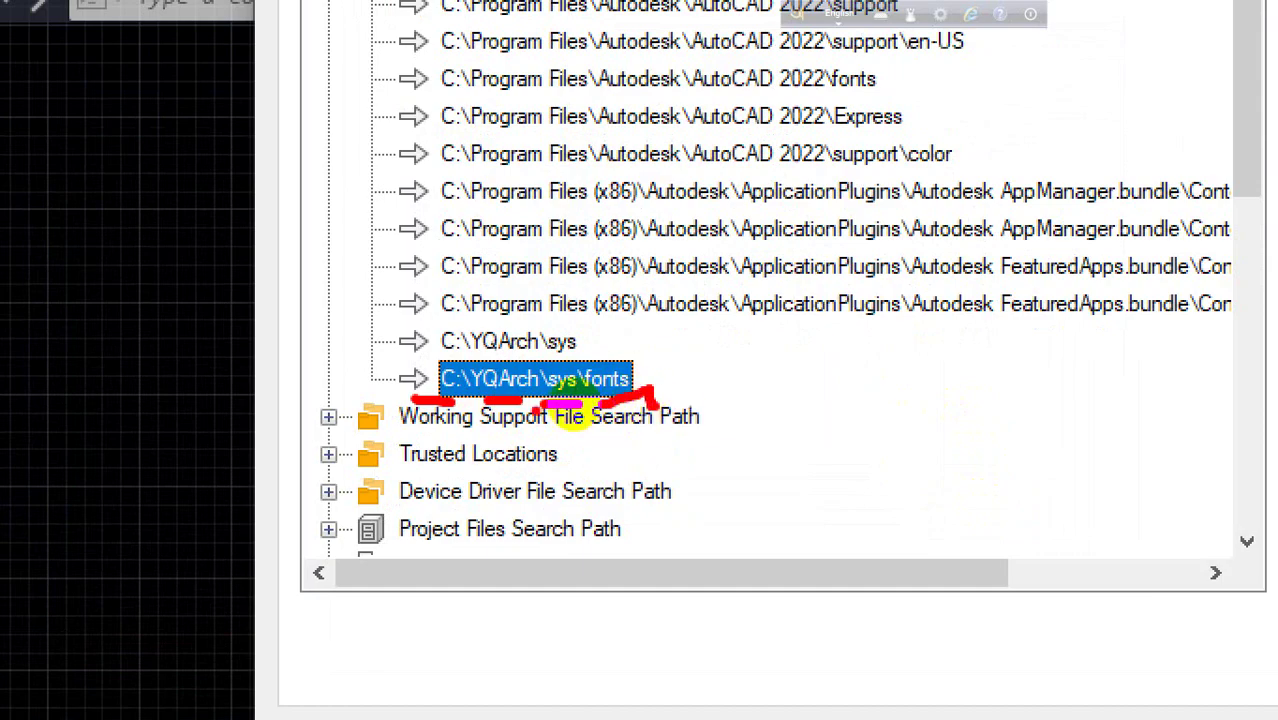
key(Escape)
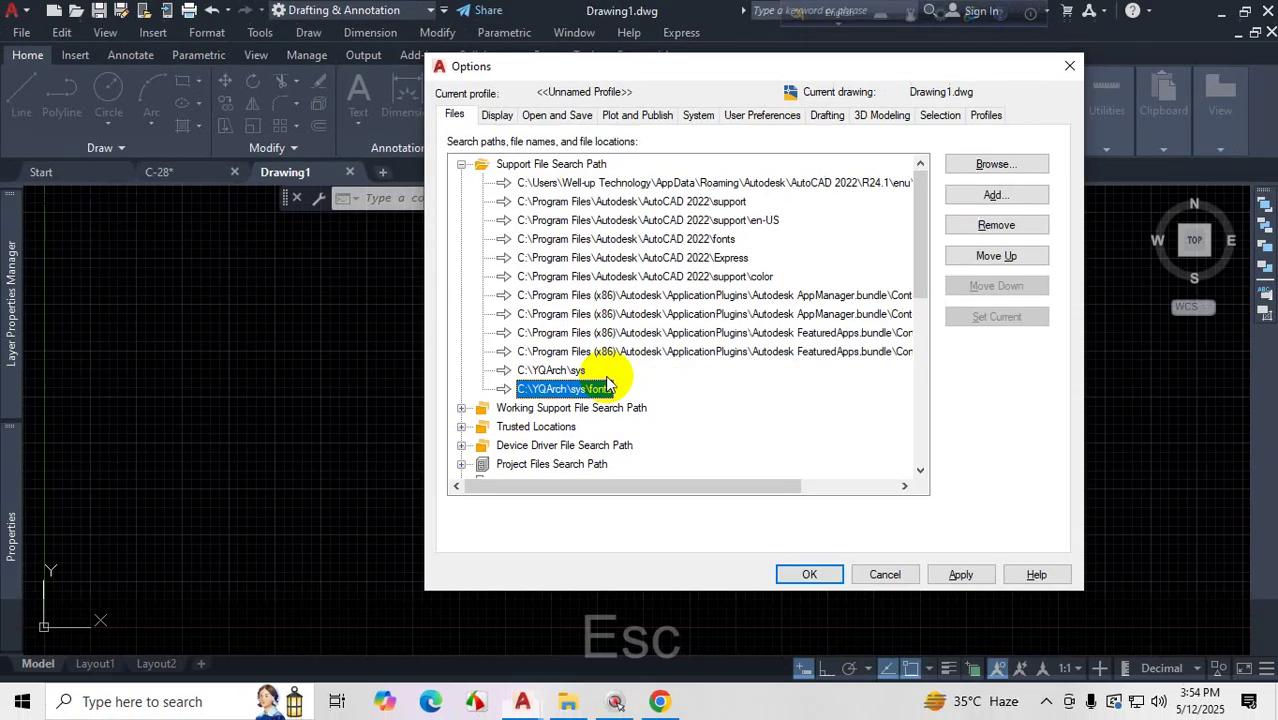
- Add another Support File Search Path entry for the C:\YQArch\sys\library folder
click(1000, 197)
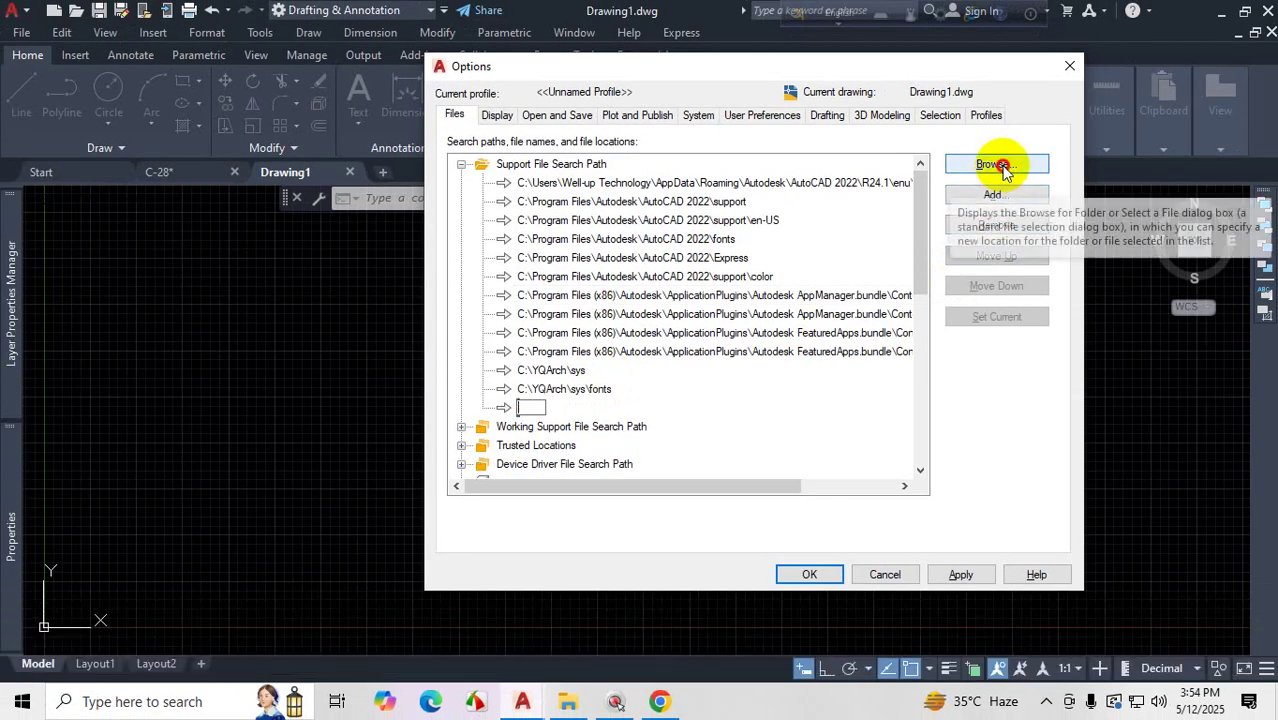
click(996, 164)
click(773, 136)
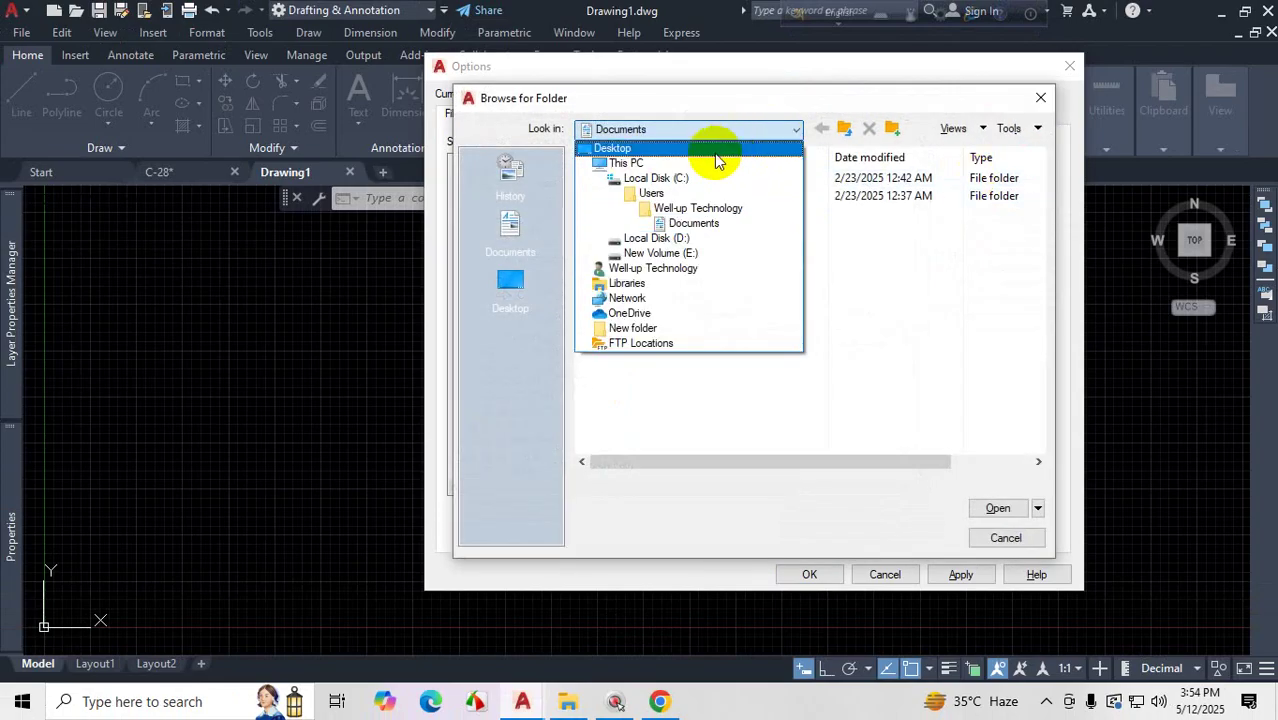
click(656, 178)
click(657, 303)
double_click(656, 303)
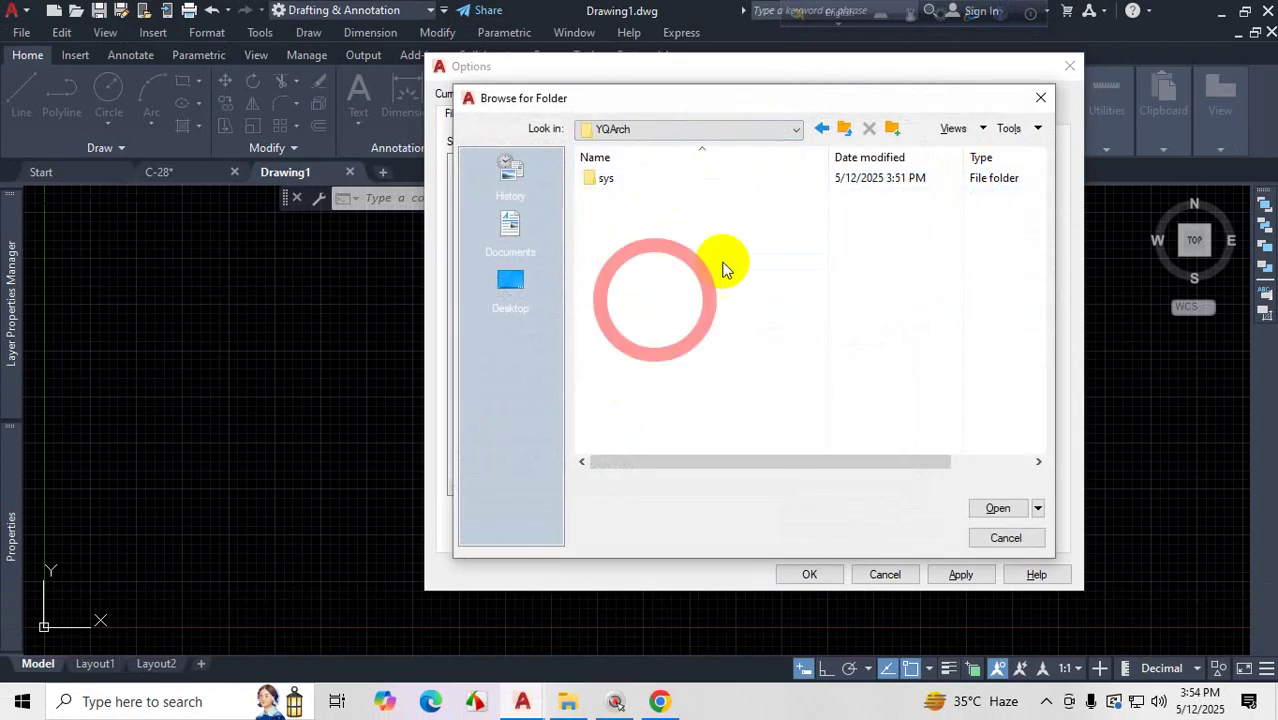
double_click(700, 178)
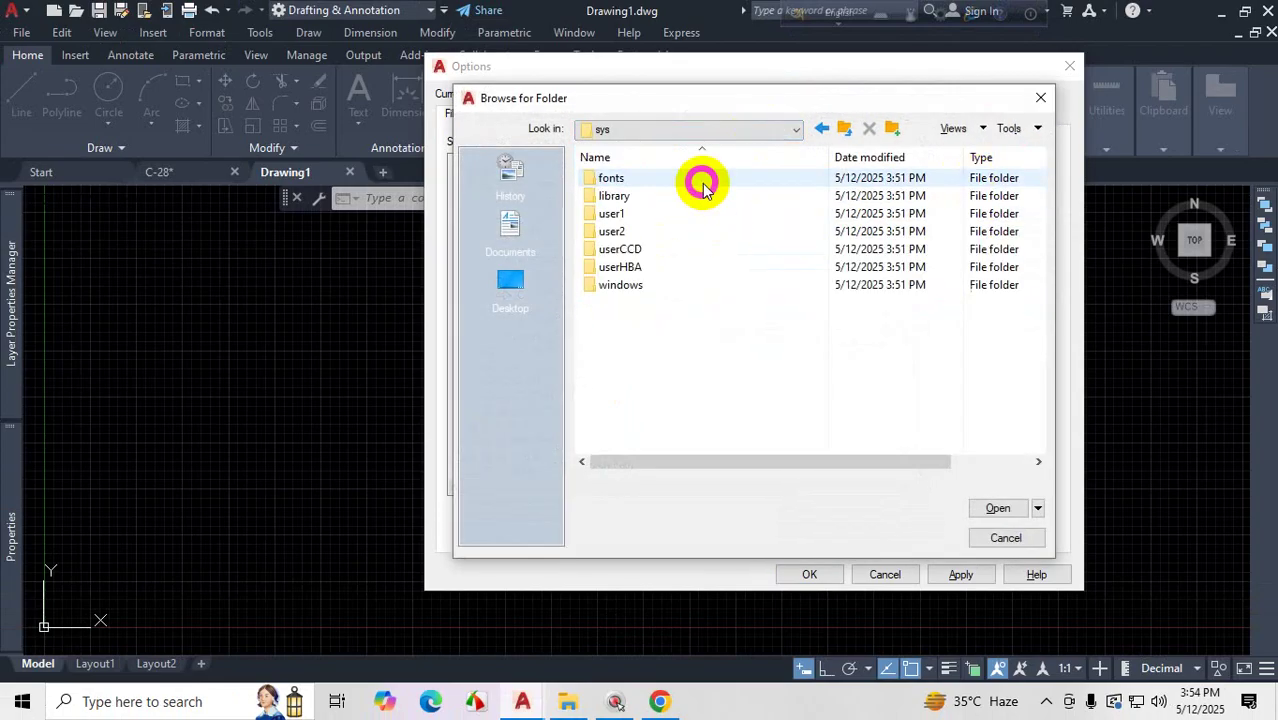
click(630, 196)
click(998, 510)
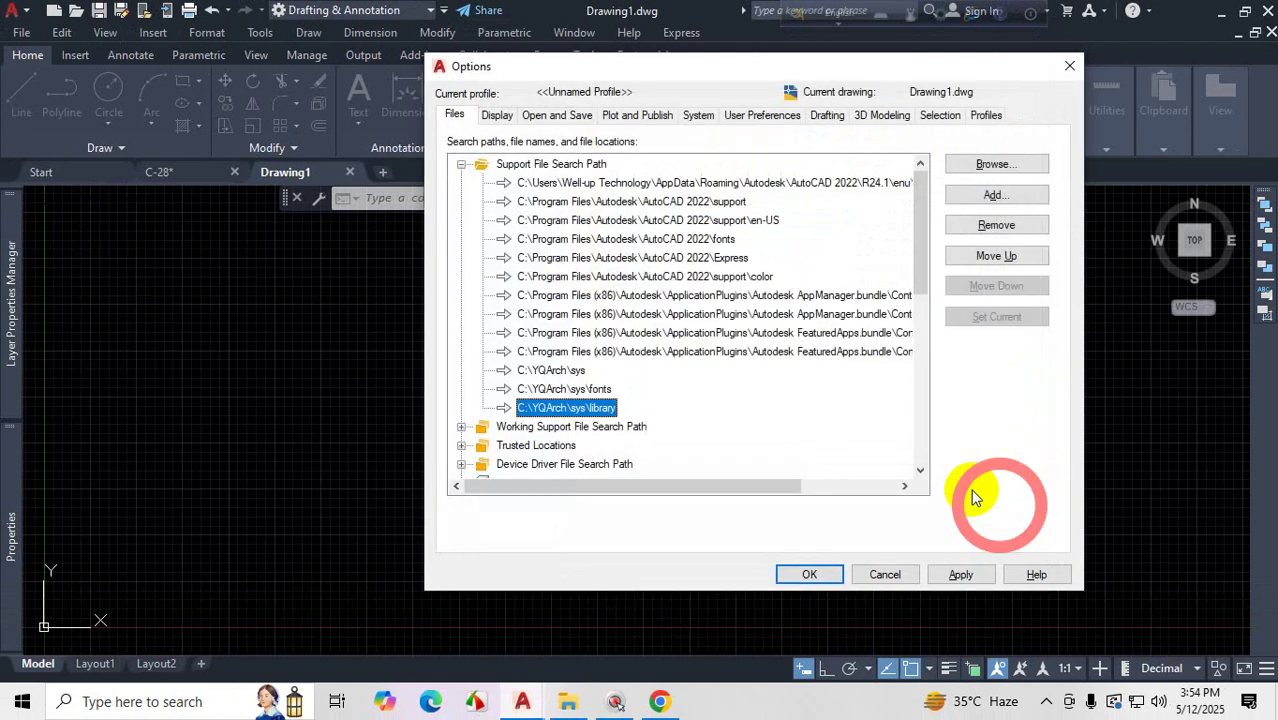
- Add a Support File Search Path entry for the C:\YQArch\sys\user1 folder
click(993, 194)
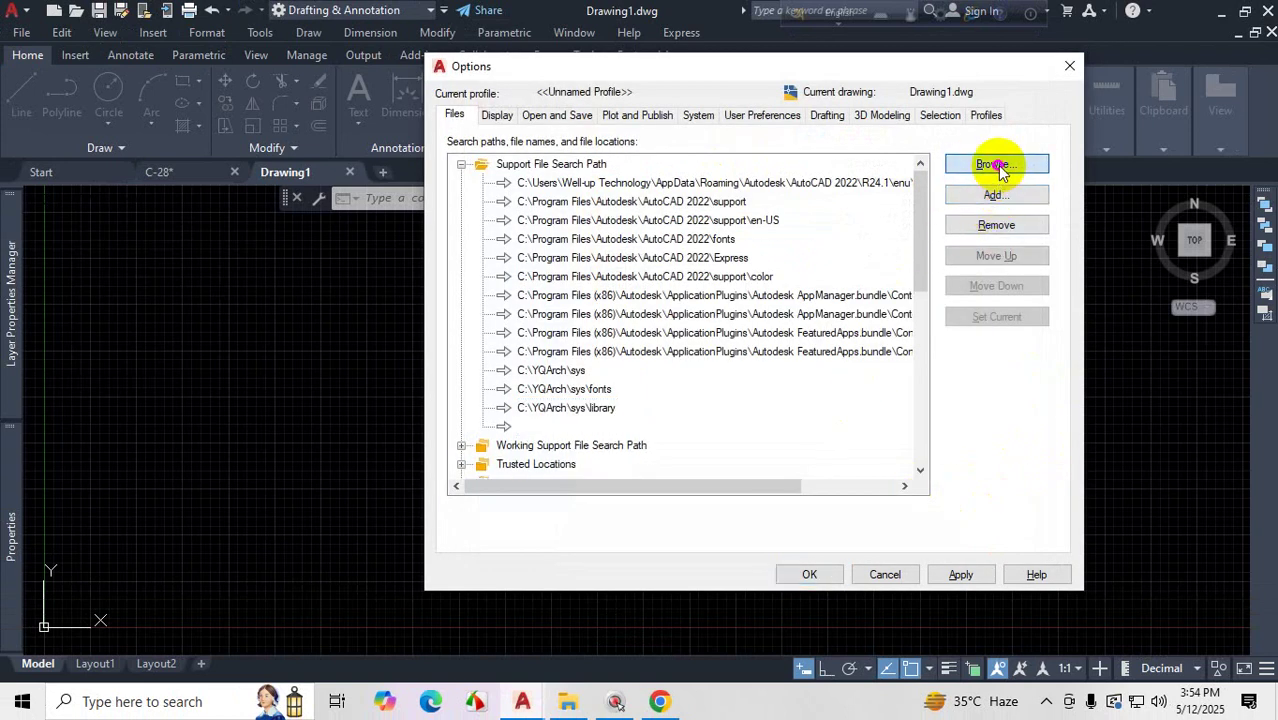
click(995, 164)
click(672, 134)
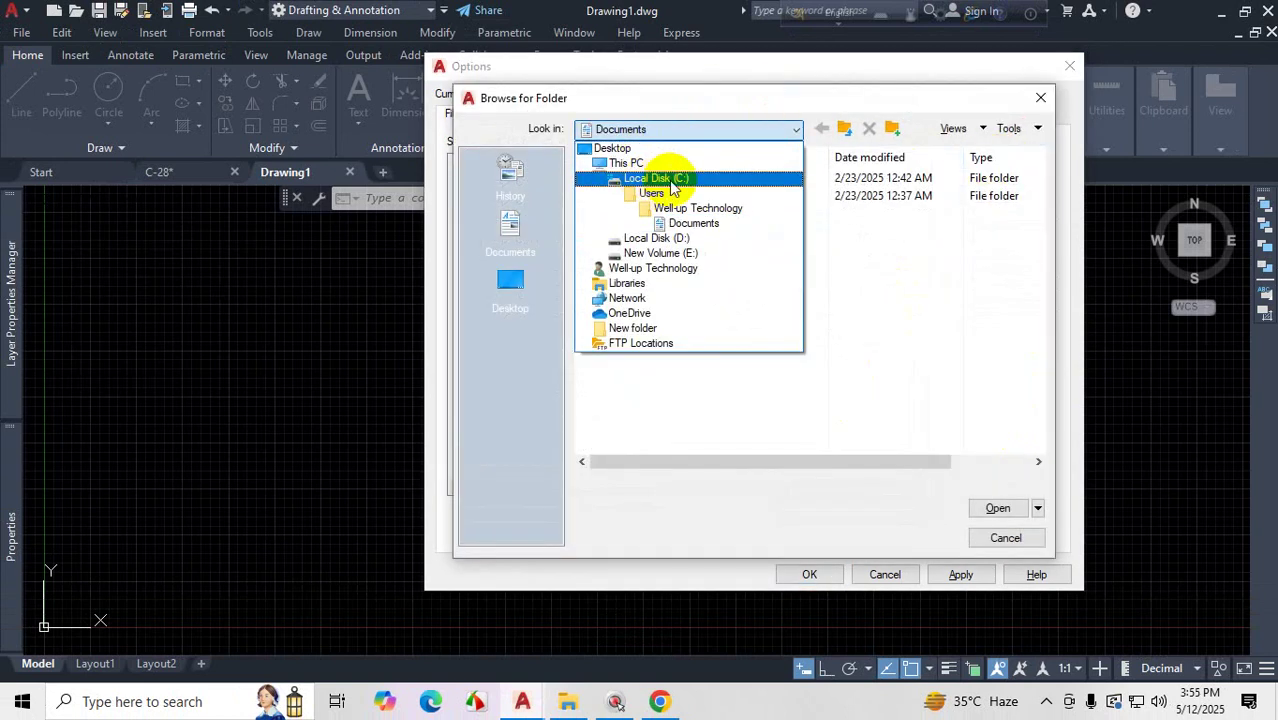
click(672, 178)
double_click(643, 305)
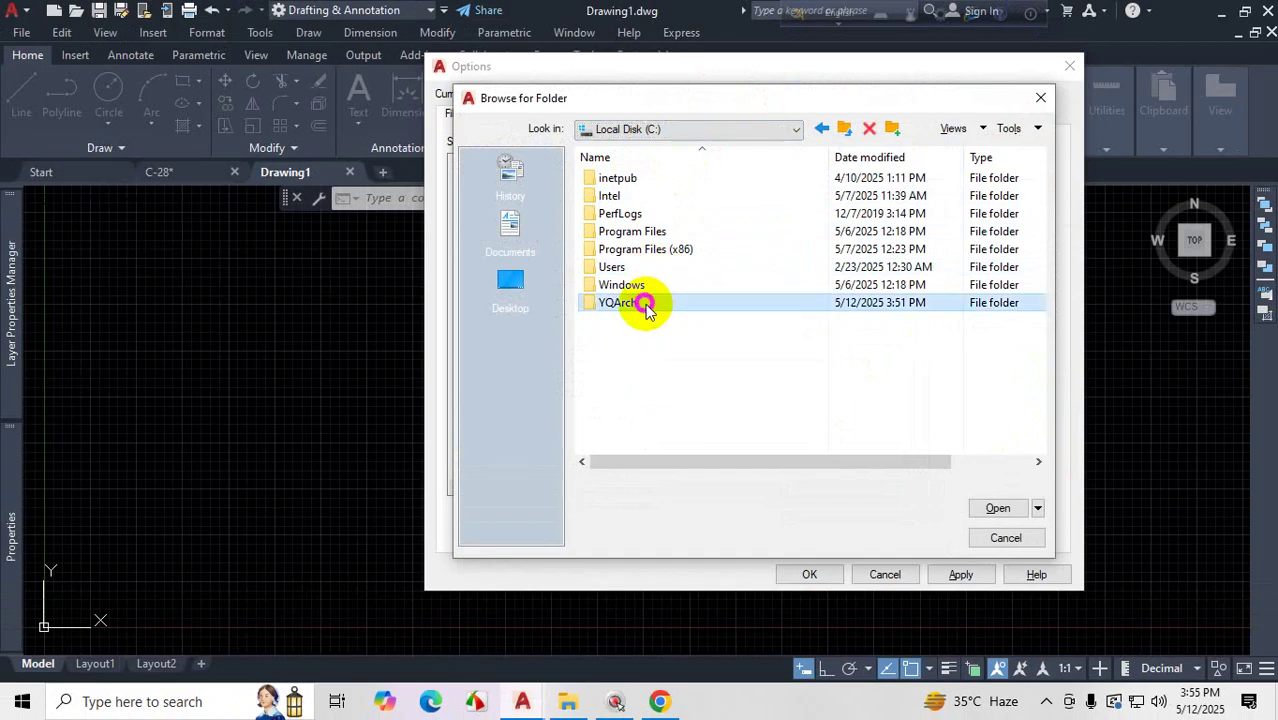
double_click(640, 180)
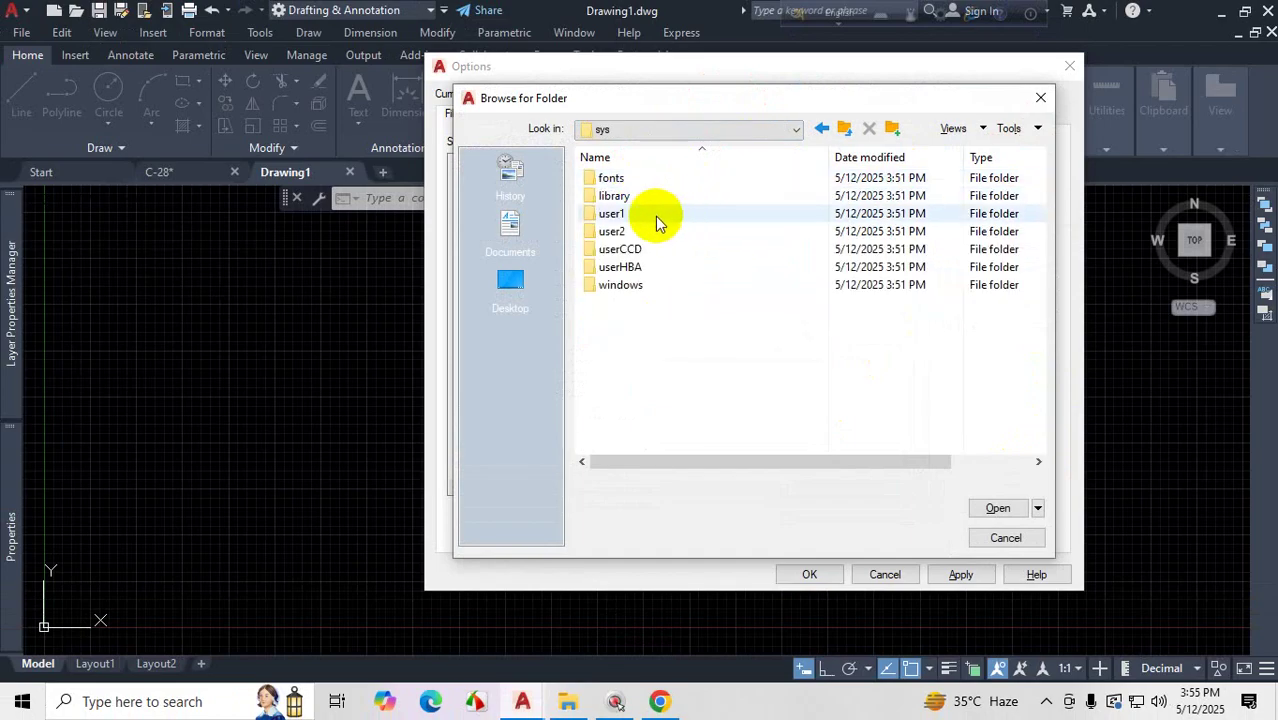
click(653, 214)
click(1005, 509)
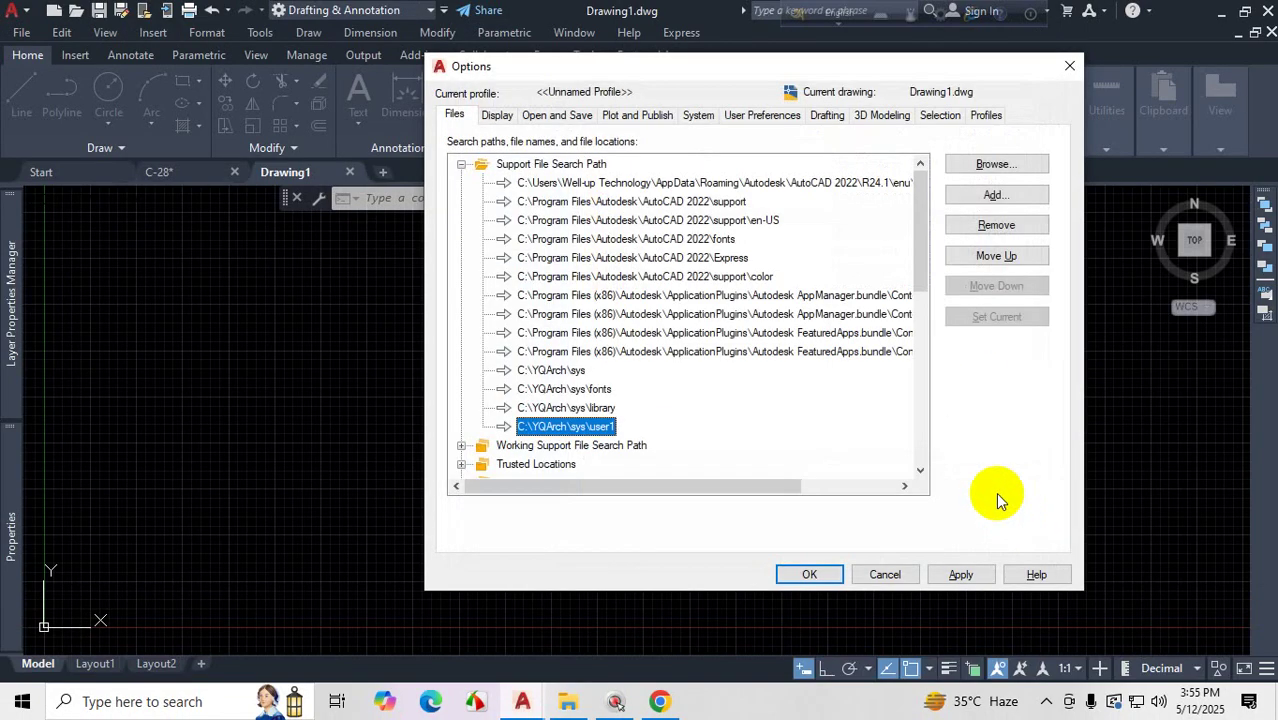
- Add a Support File Search Path entry for the C:\YQArch\sys\user2 folder
click(1002, 195)
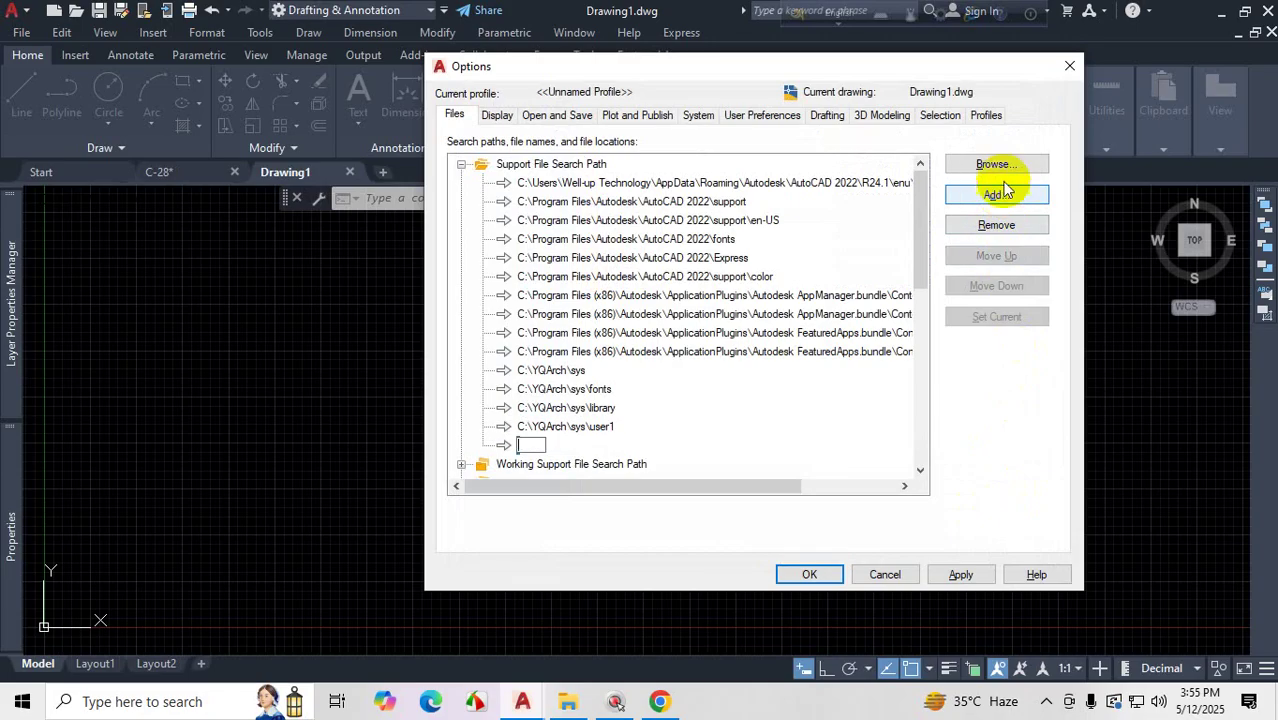
click(995, 164)
click(750, 129)
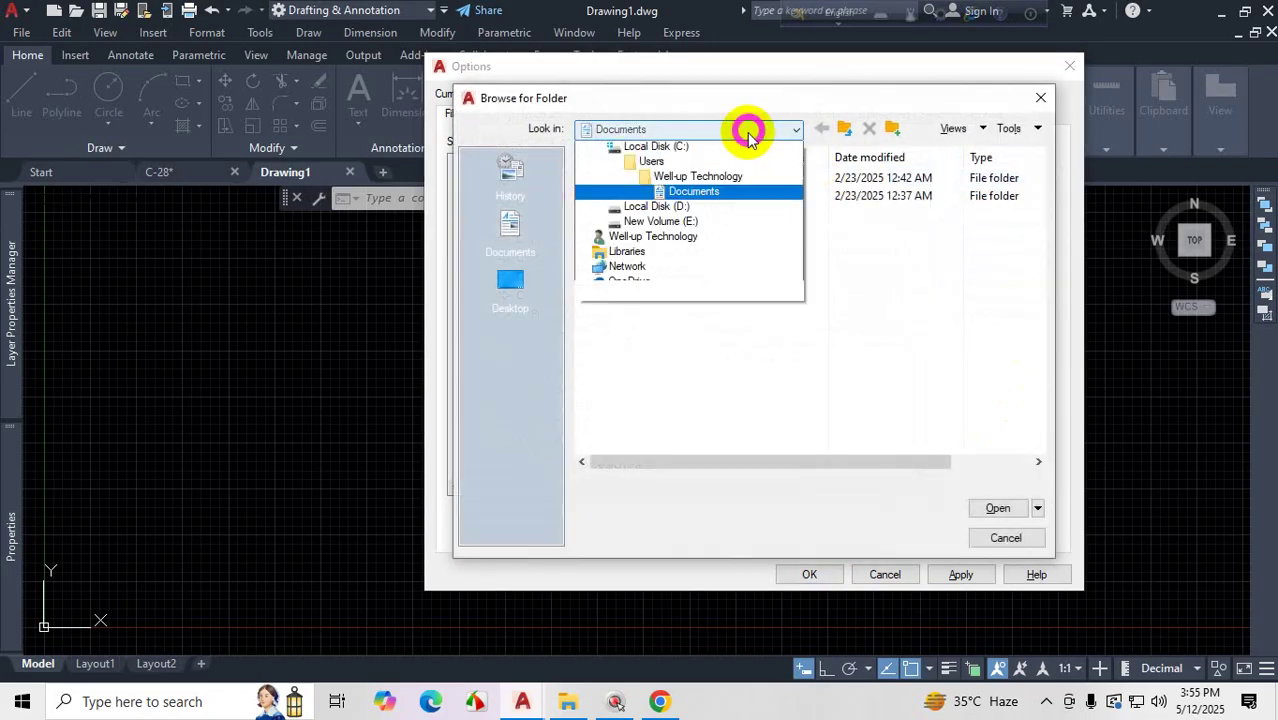
click(677, 180)
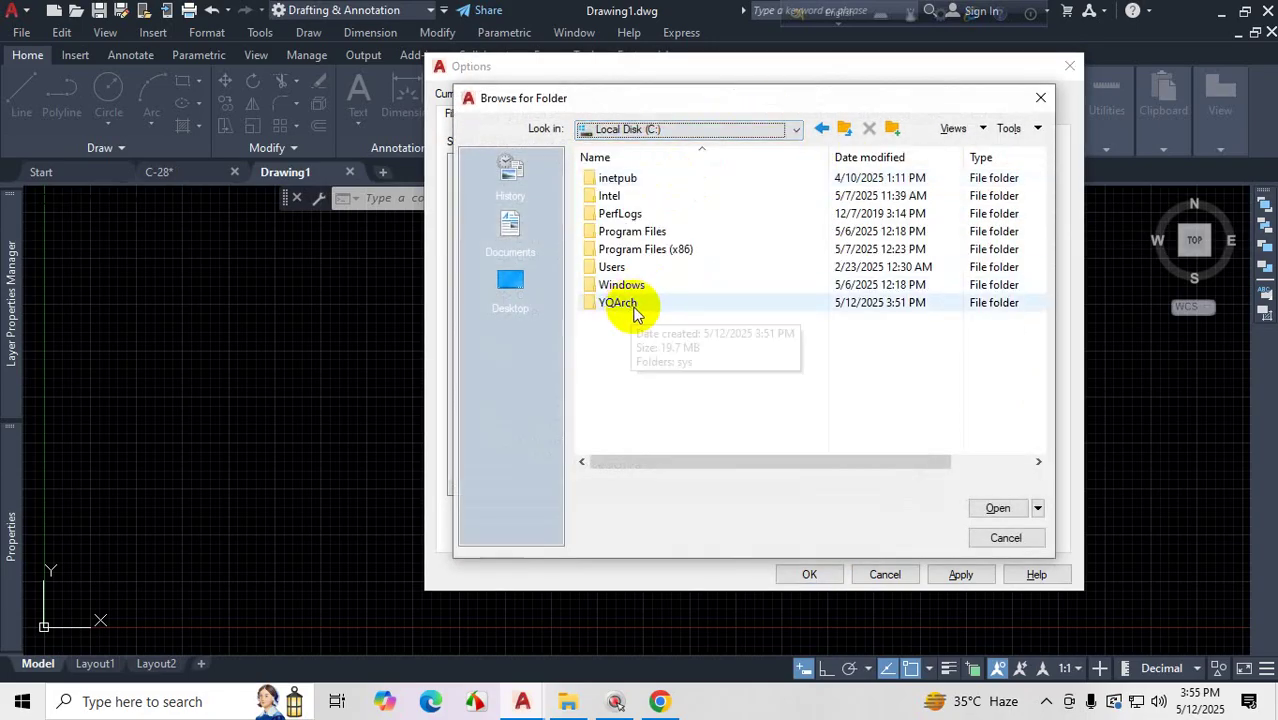
double_click(634, 301)
double_click(644, 178)
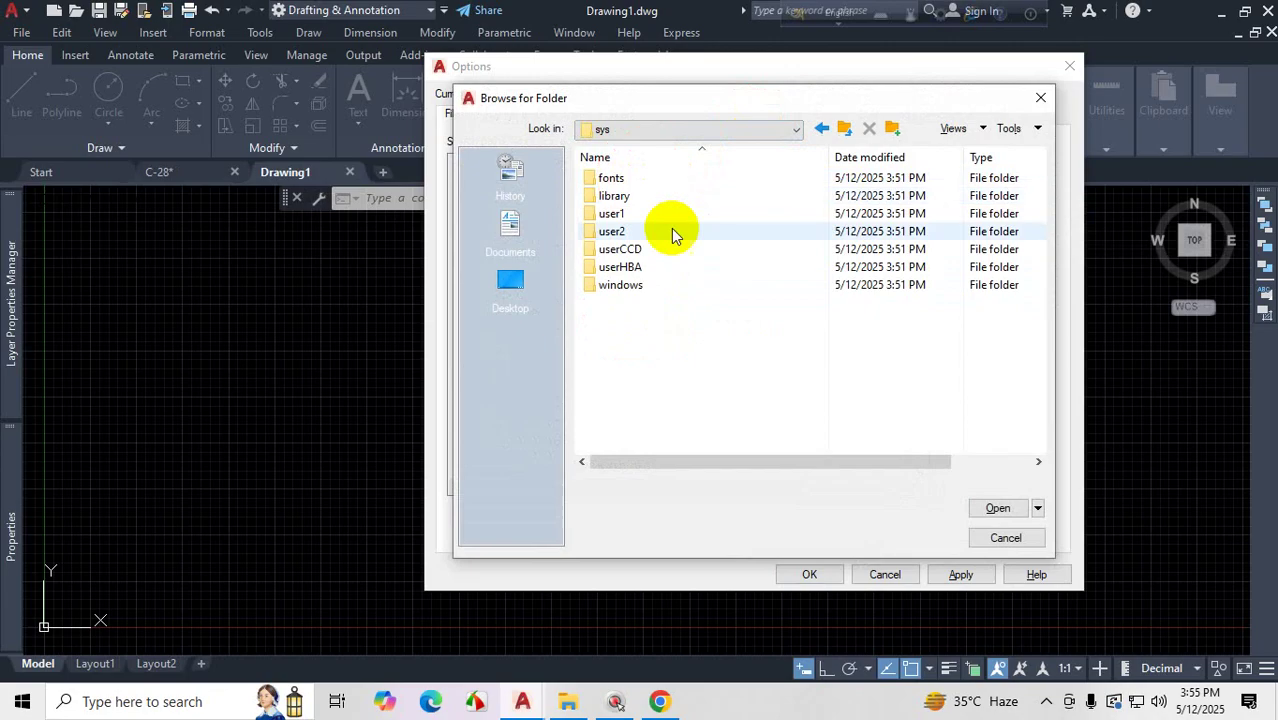
click(640, 234)
click(998, 508)
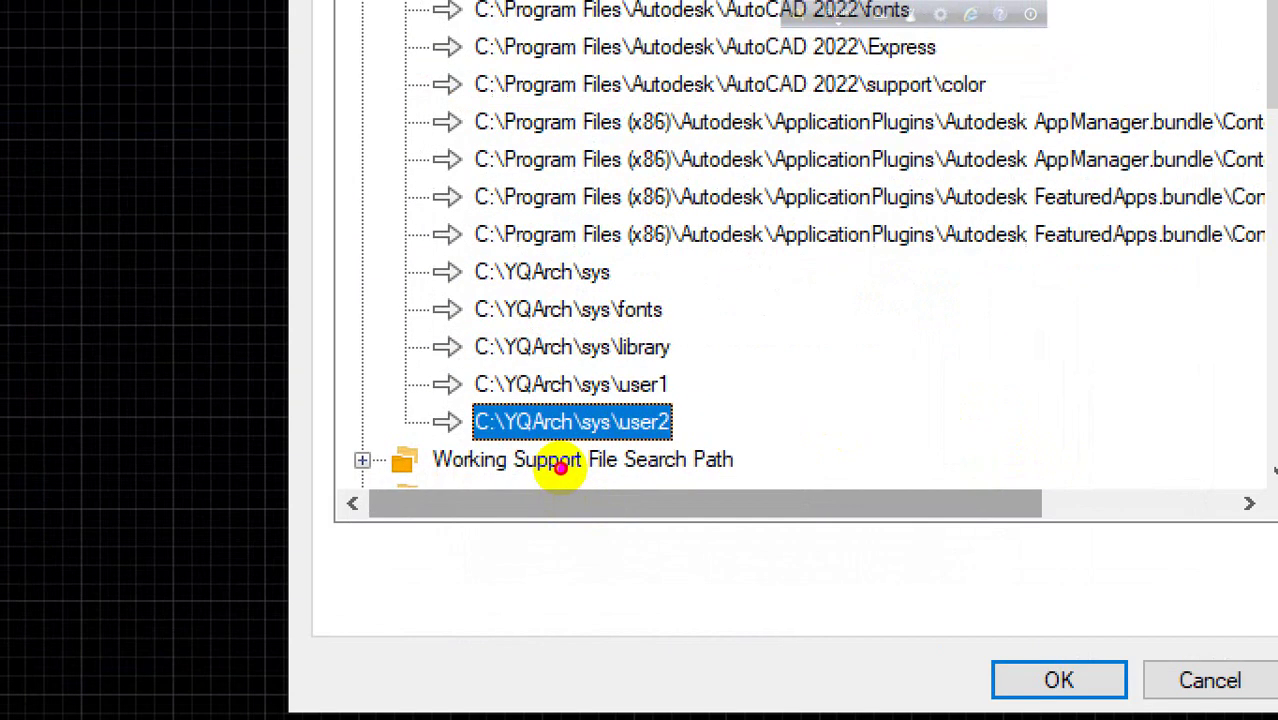
- Review the added YQArch support paths, then accept them and close the Options dialog
drag(682, 268, 715, 430)
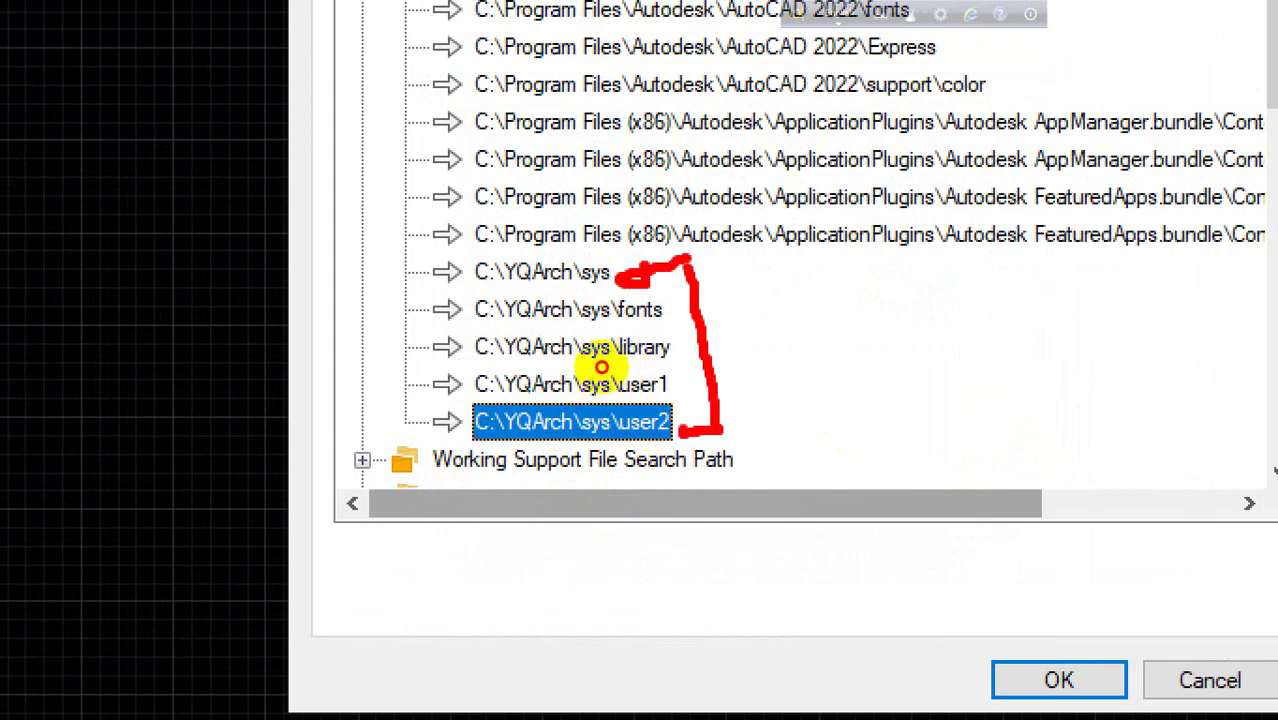
key(Escape)
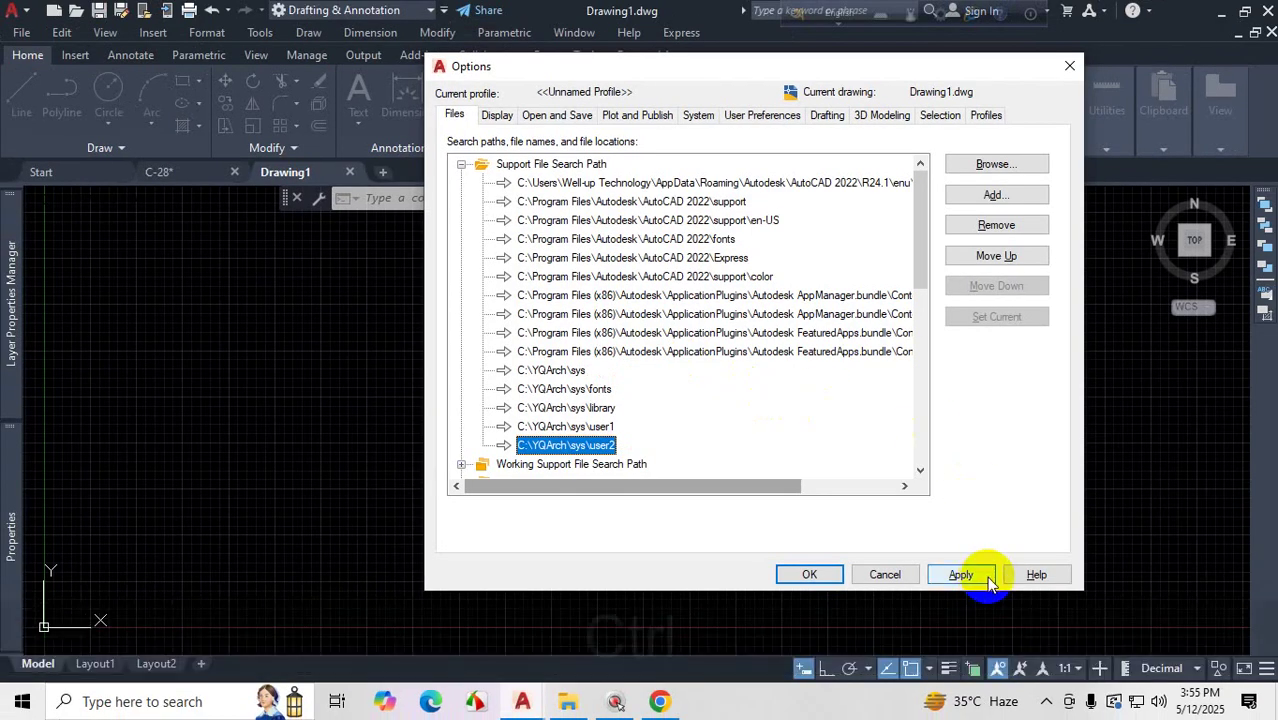
key(ctrl+1)
mouse_move(981, 547)
mouse_down()
mouse_move(978, 588)
mouse_move(982, 560)
mouse_up()
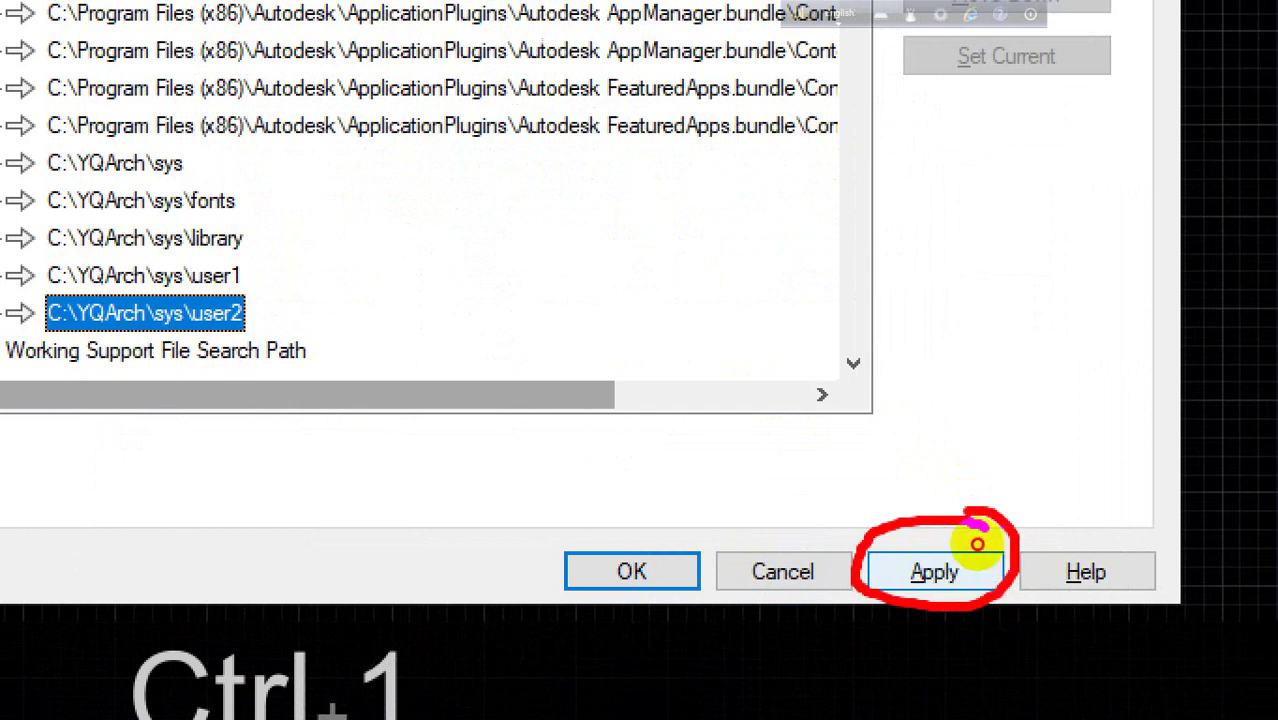
drag(640, 492, 700, 500)
key(Escape)
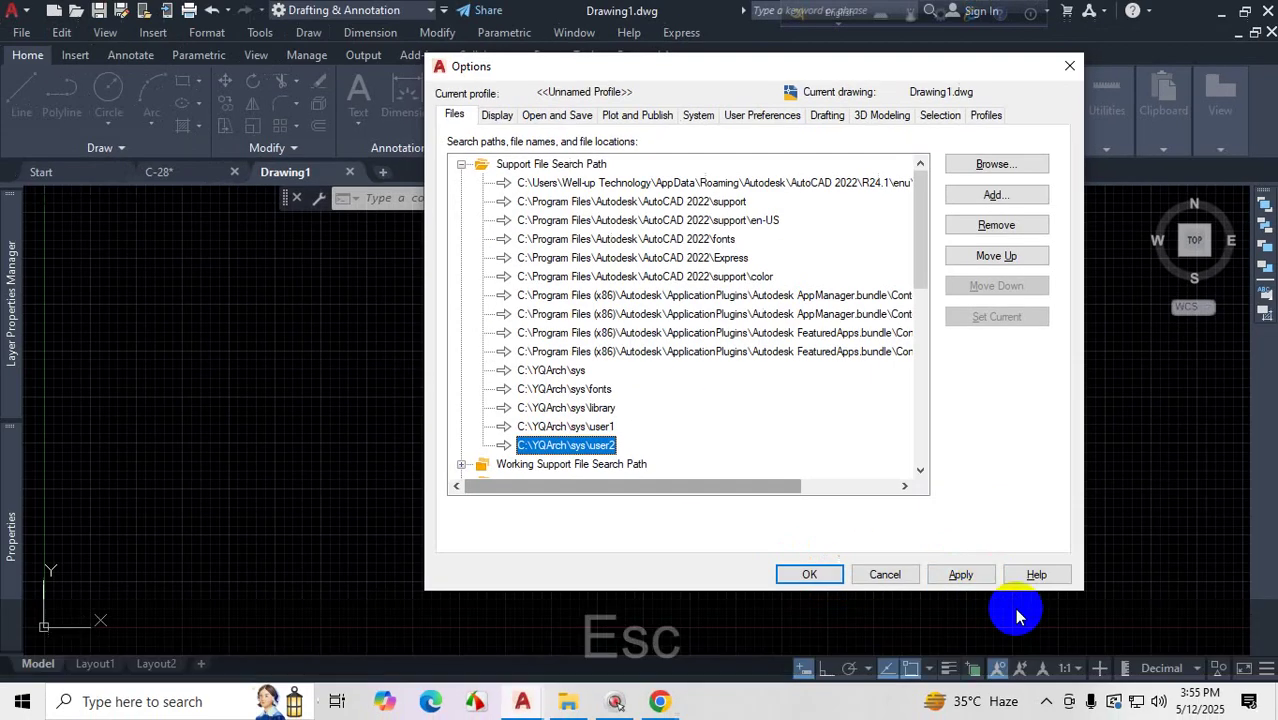
click(819, 572)
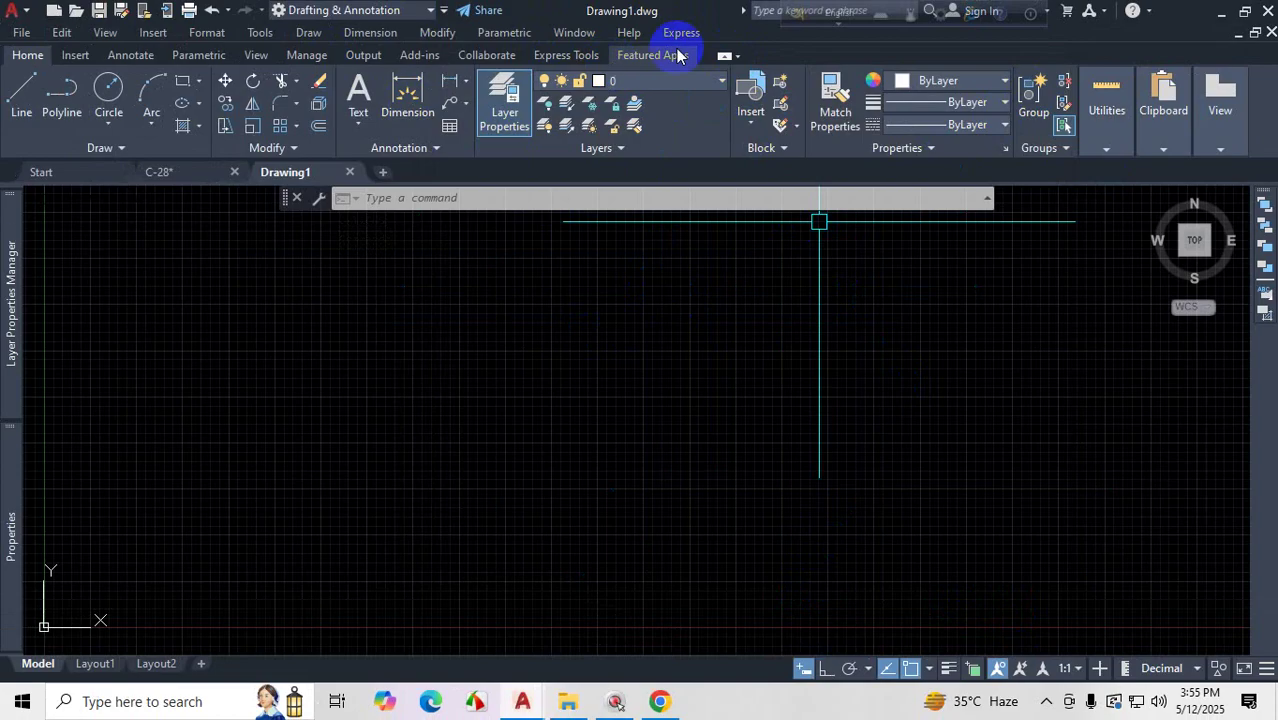
- Close AutoCAD without saving the C-28 changes, restart it and reopen the most recent C-28 drawing
click(1270, 12)
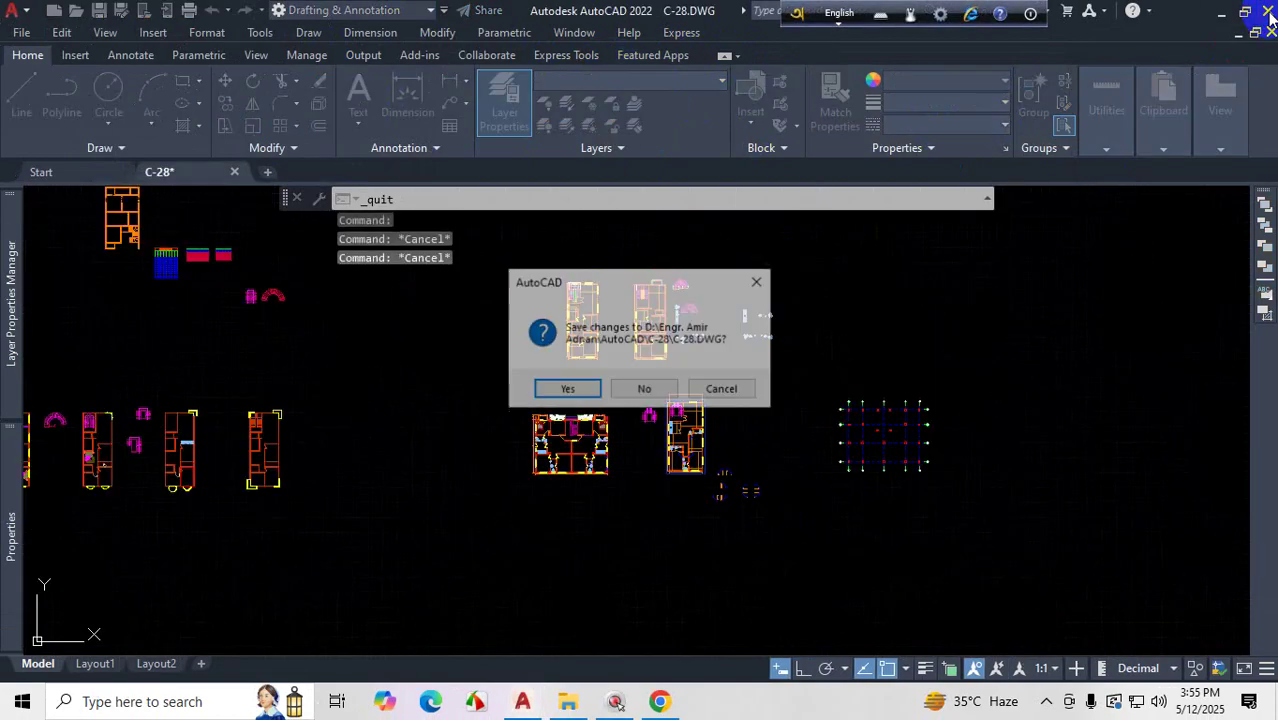
click(622, 395)
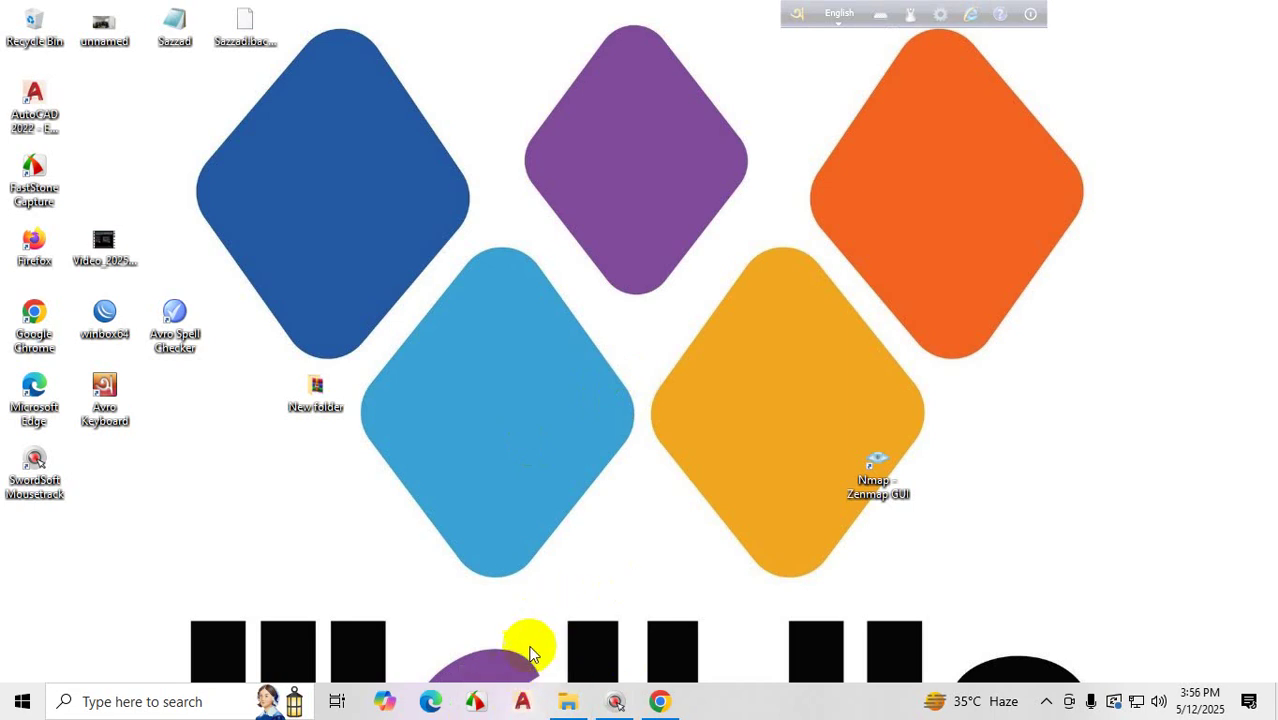
click(524, 703)
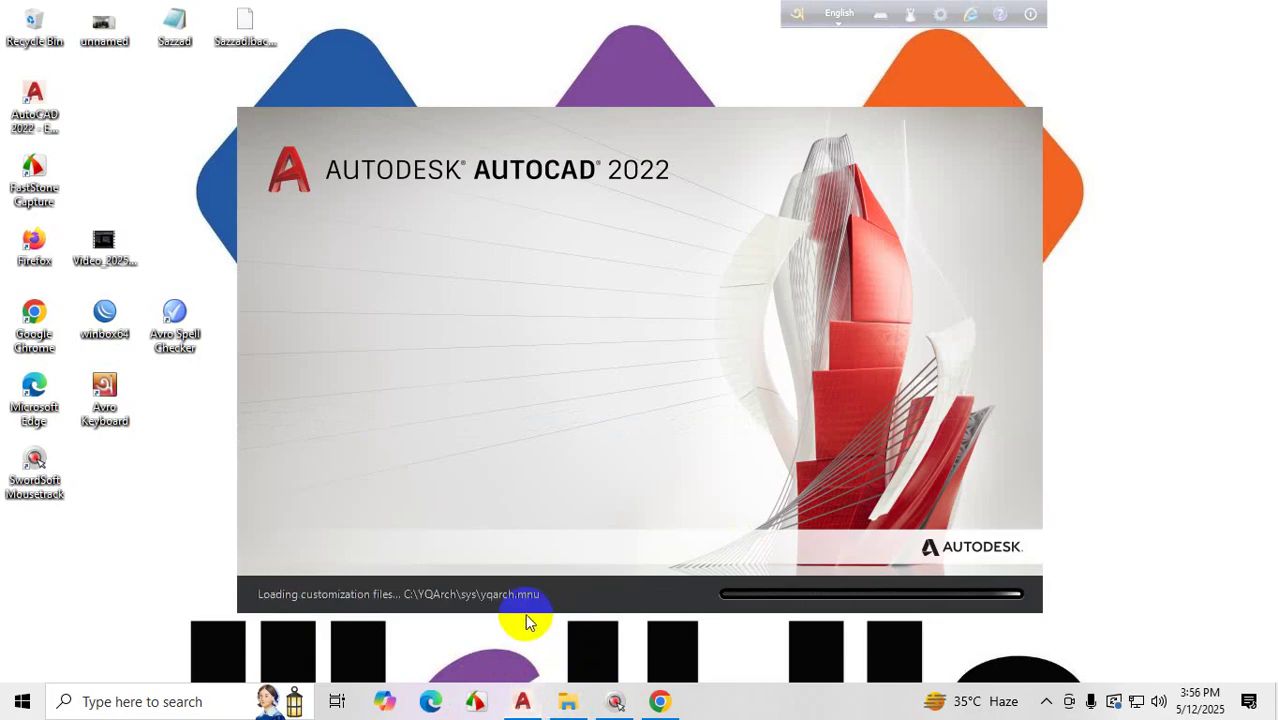
click(1046, 703)
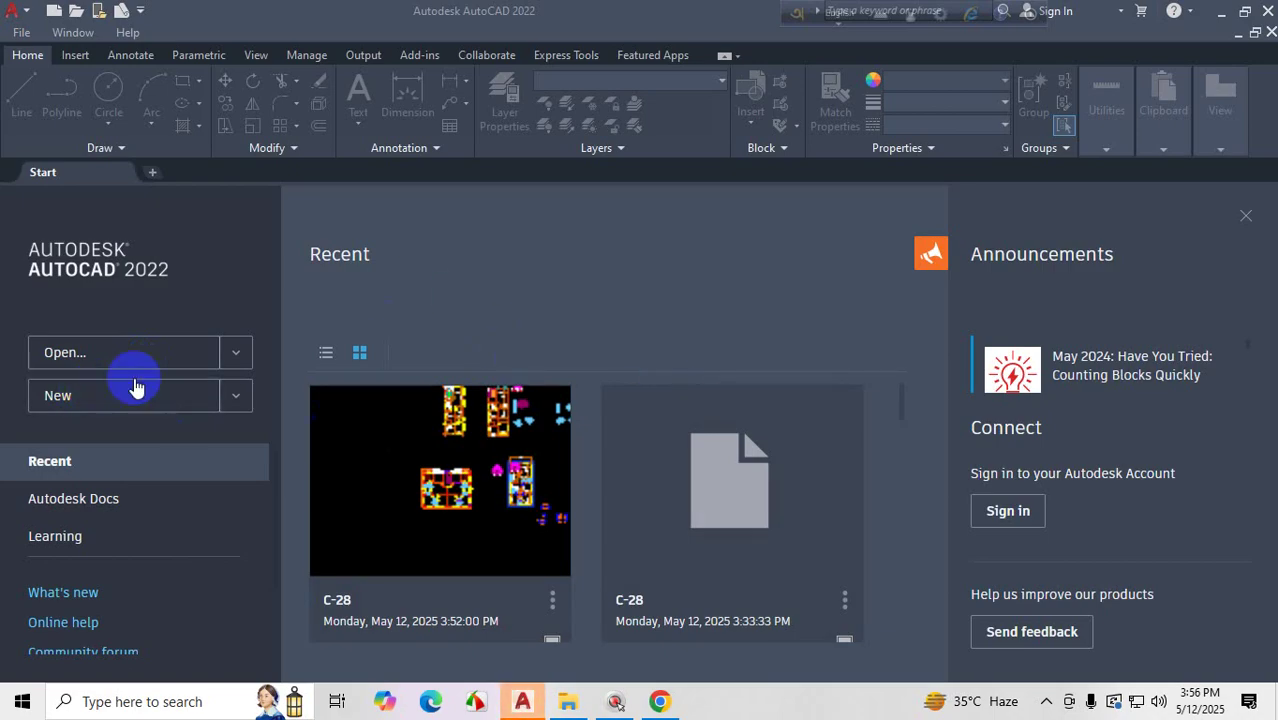
click(405, 460)
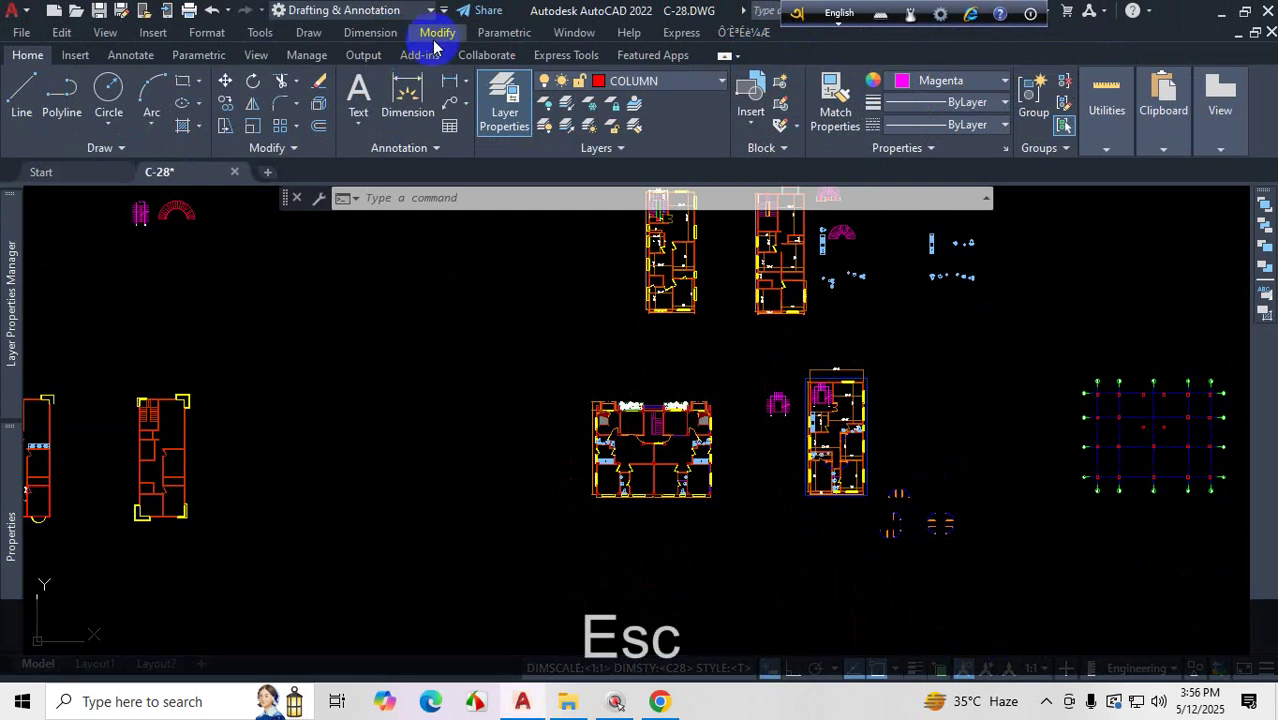
- Hide the menu bar and show it again
click(443, 10)
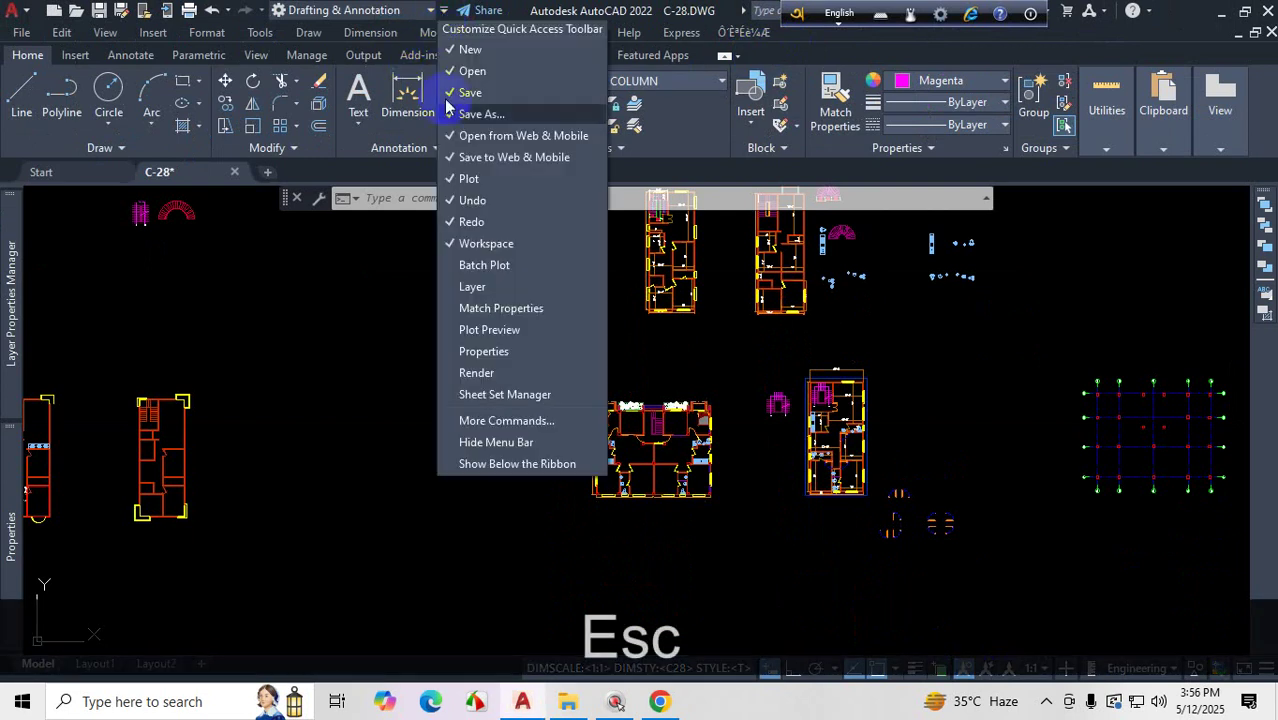
click(496, 442)
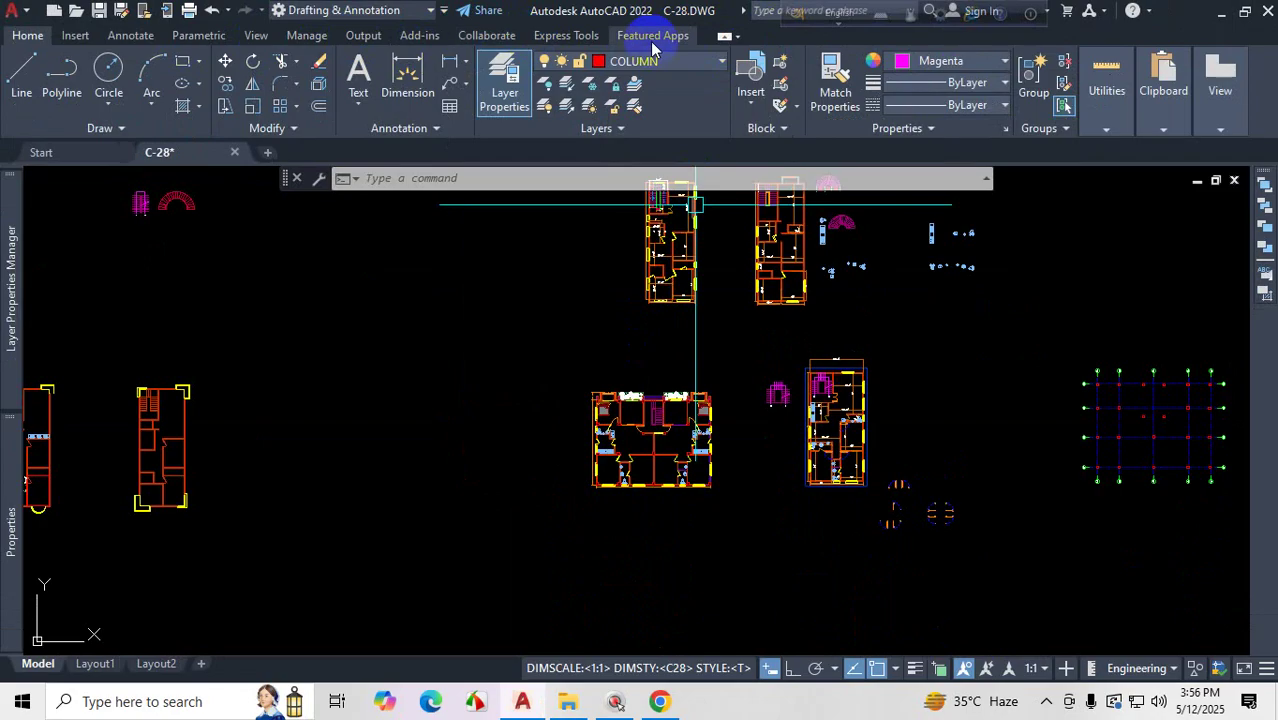
click(445, 12)
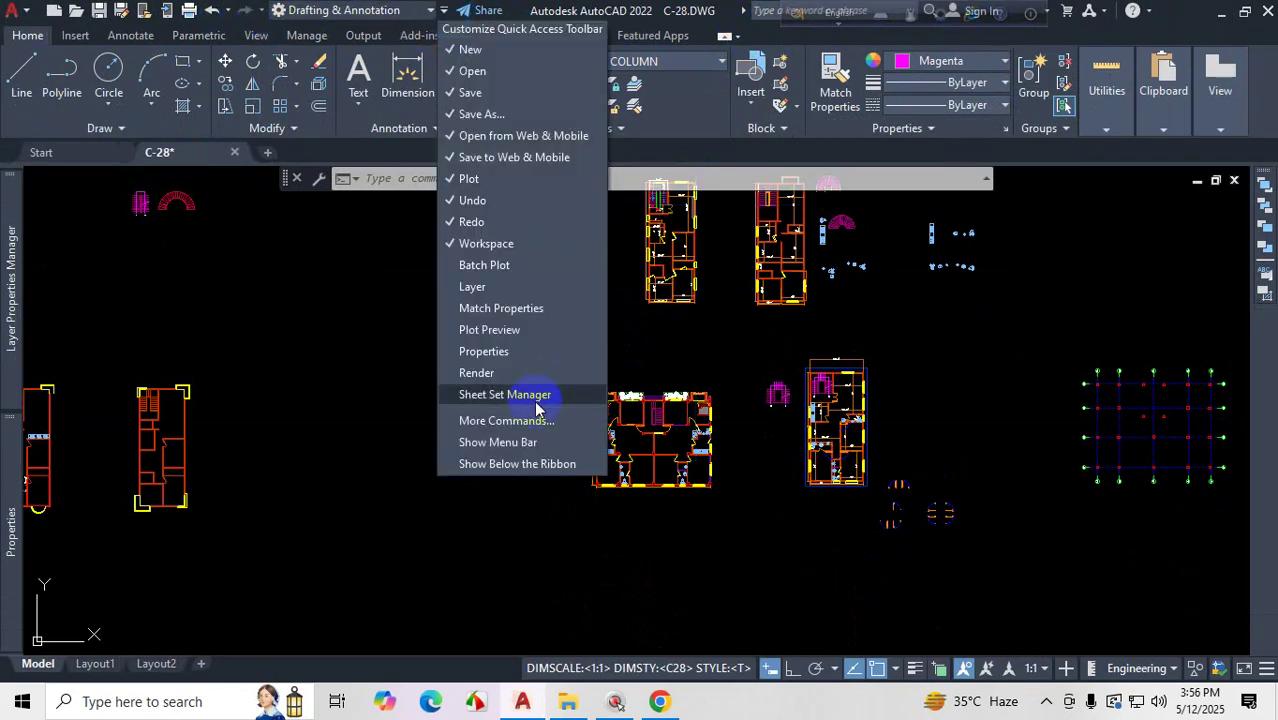
click(520, 446)
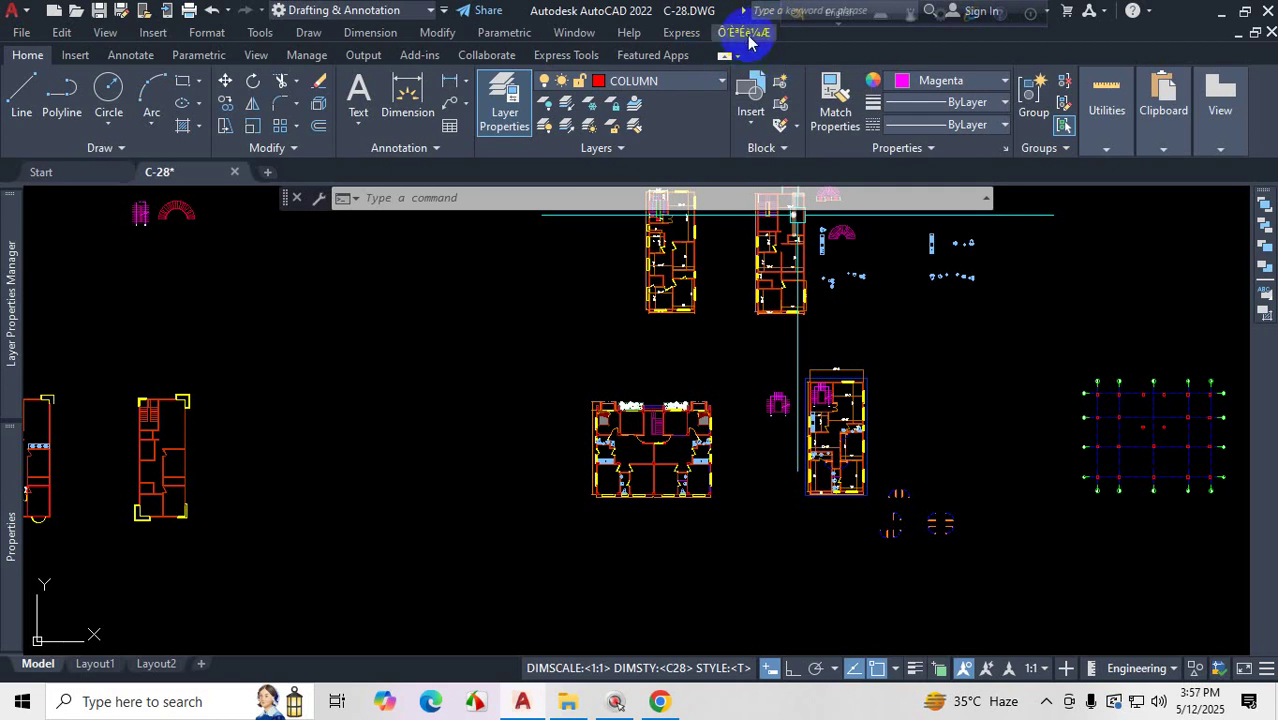
- Open the YQArch user preferences file with the yqsys command
click(744, 33)
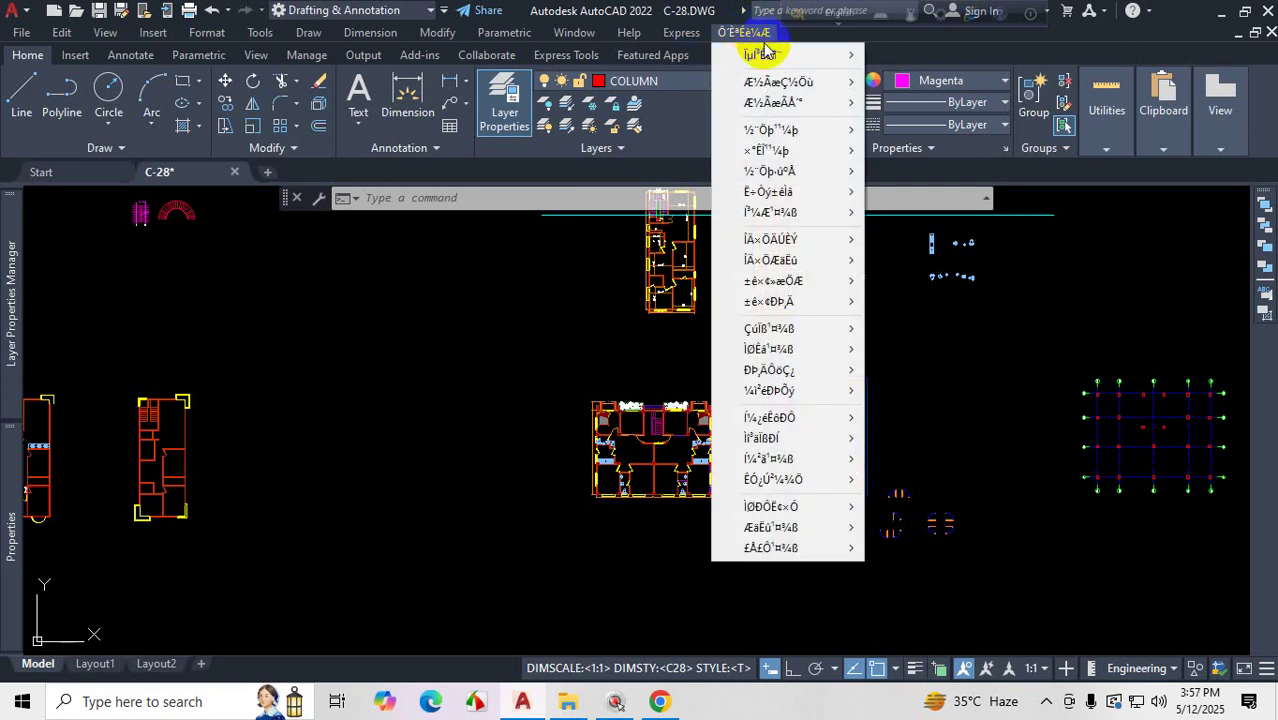
mouse_move(760, 62)
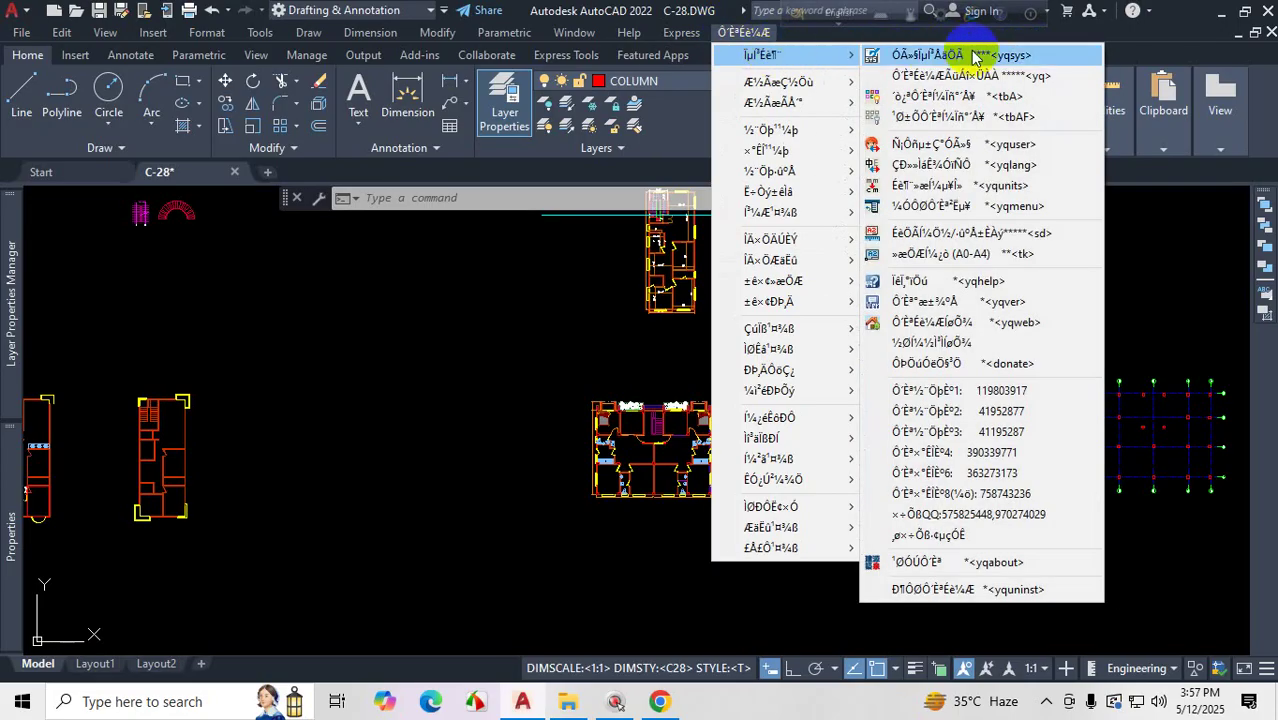
click(1005, 58)
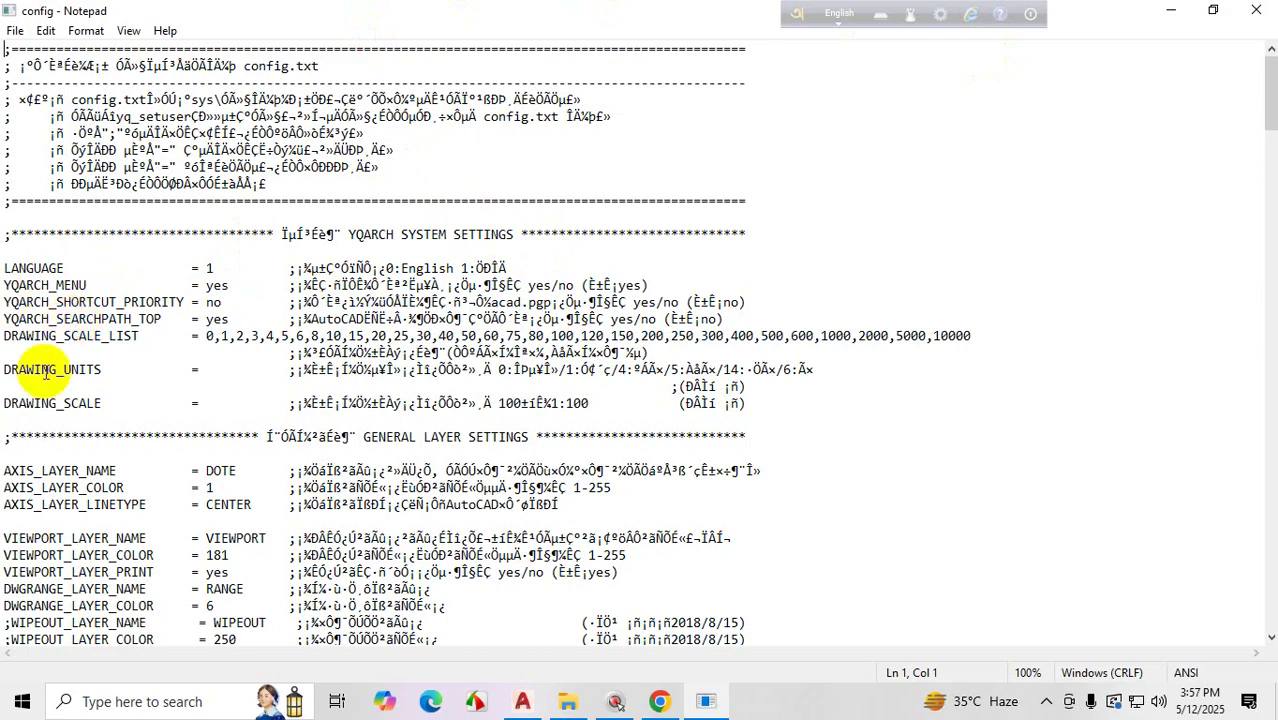
- Examine the LANGUAGE setting and its listed language codes under YQARCH SYSTEM SETTINGS in the config file
key(ctrl+1)
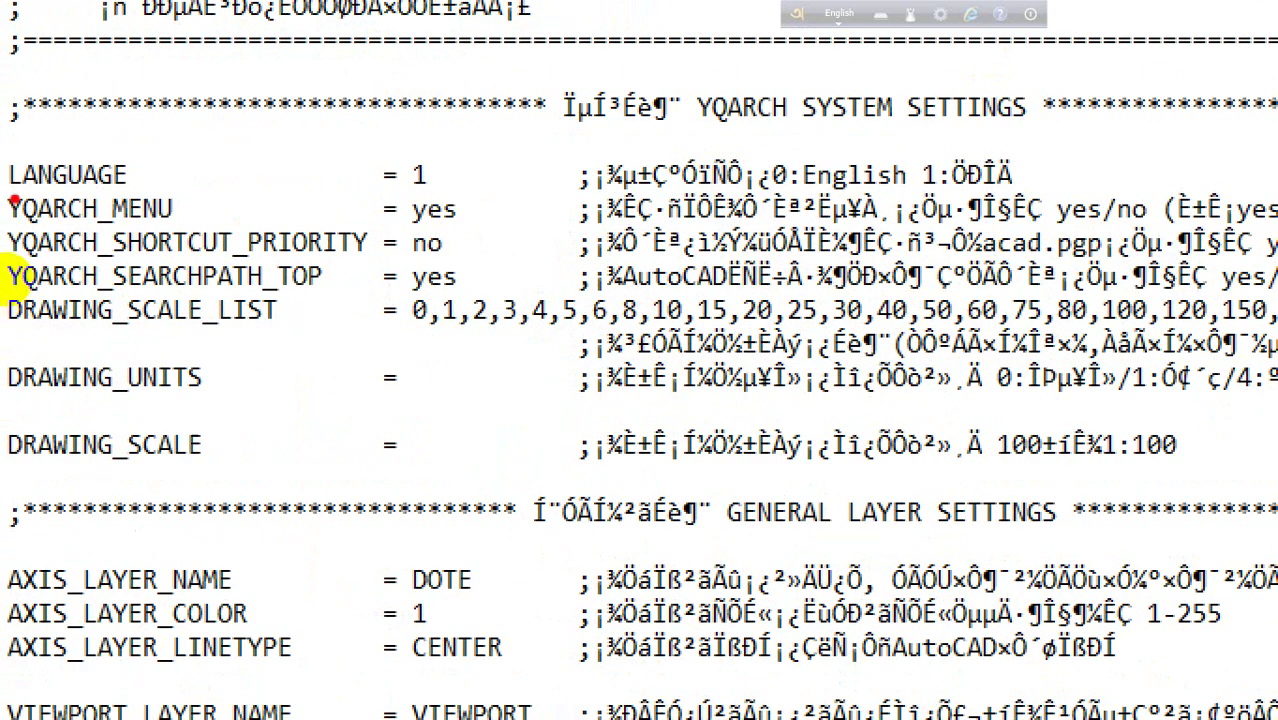
drag(12, 198, 165, 192)
mouse_move(455, 133)
mouse_down()
mouse_move(345, 178)
mouse_move(440, 120)
mouse_up()
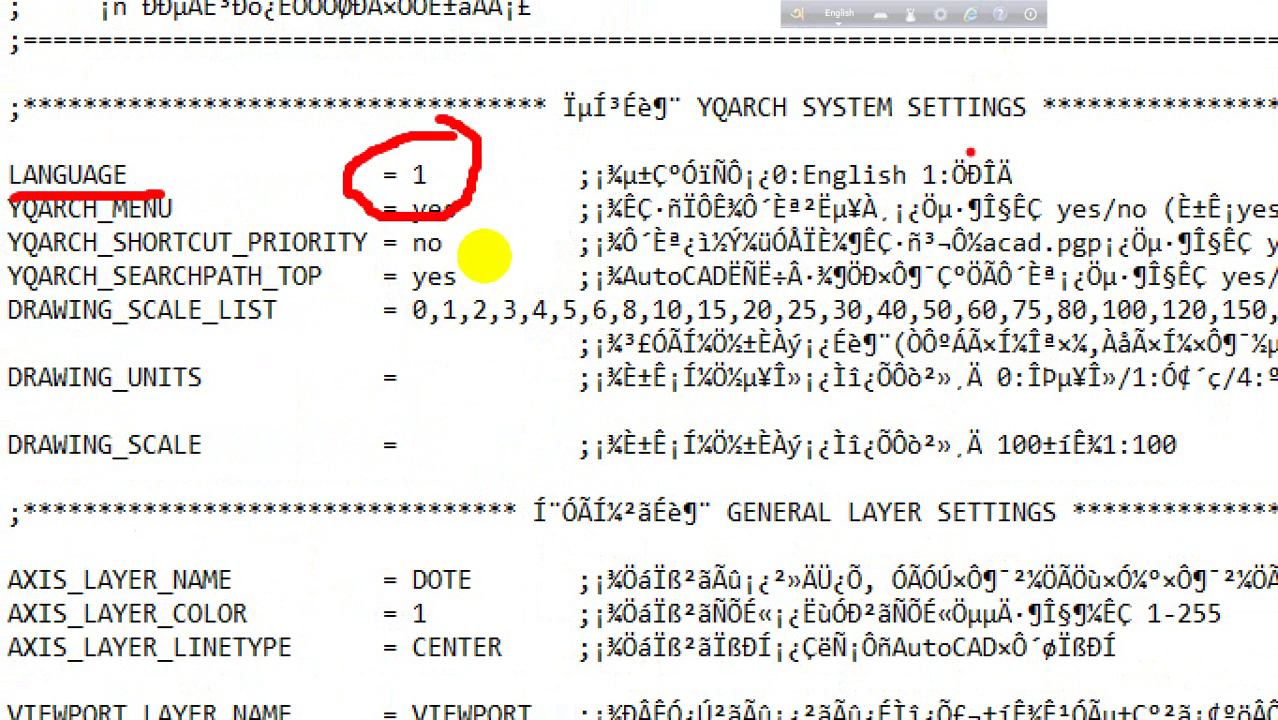
mouse_move(970, 152)
mouse_down()
mouse_move(946, 188)
mouse_move(990, 196)
mouse_move(1022, 150)
mouse_move(975, 138)
mouse_up()
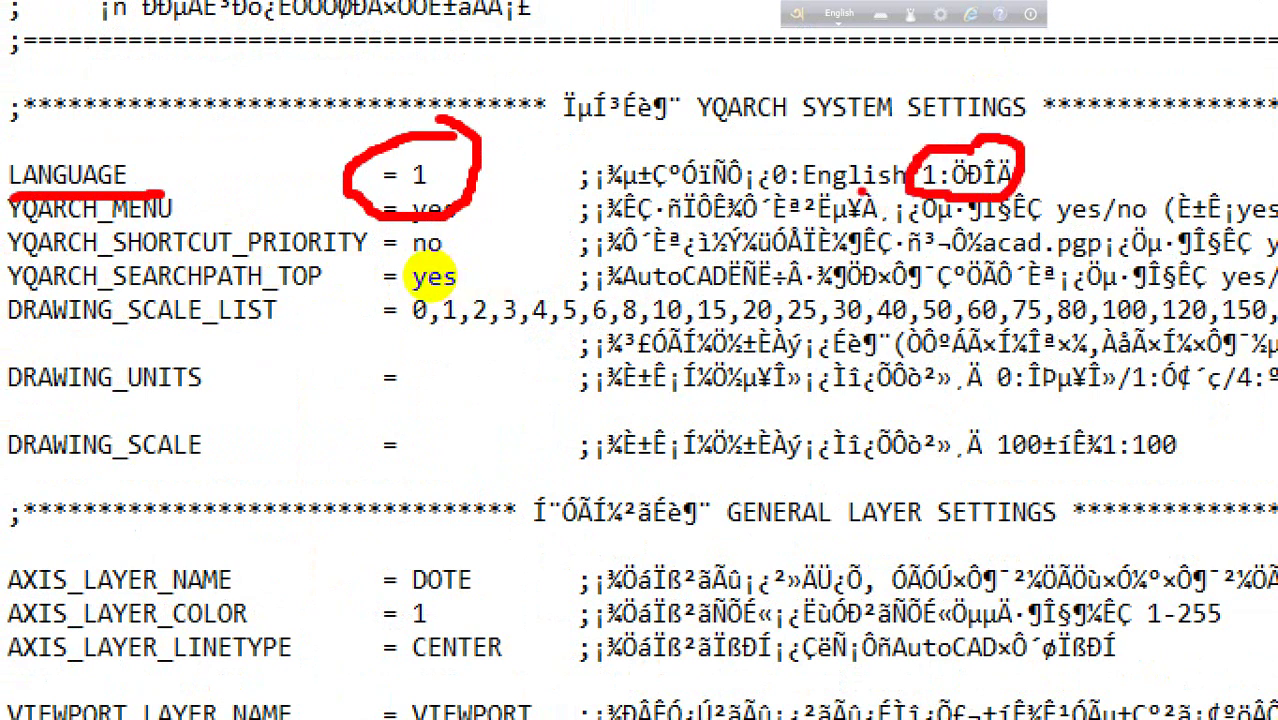
drag(862, 190, 874, 196)
mouse_move(792, 162)
mouse_down()
mouse_move(773, 160)
mouse_move(786, 191)
mouse_move(790, 156)
mouse_up()
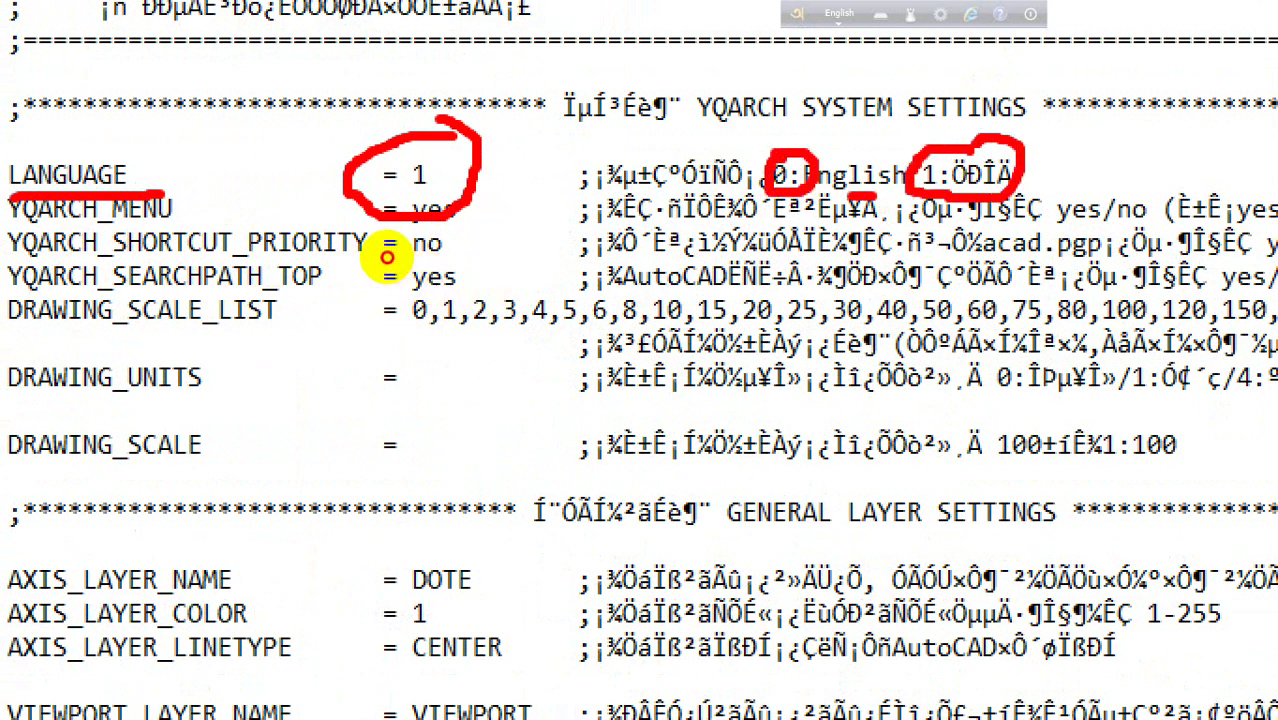
key(Escape)
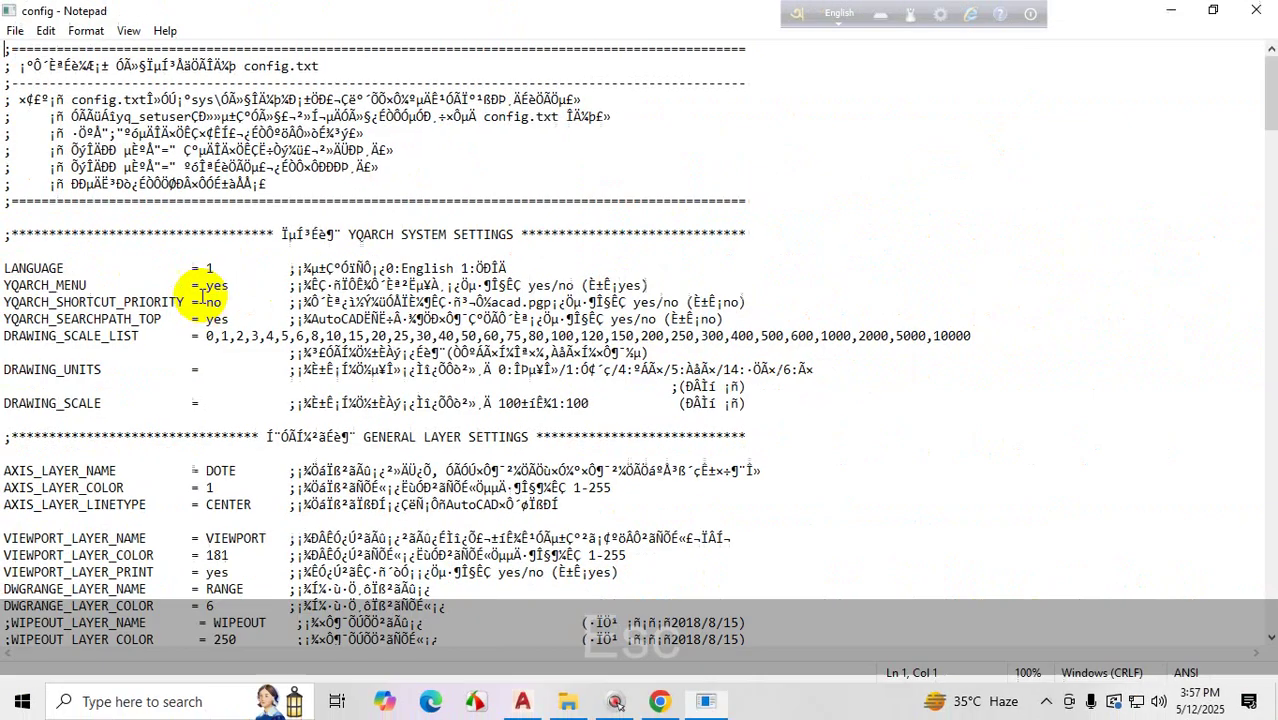
- Set LANGUAGE to 0 for English in the YQArch config file, save it and close Notepad to return to AutoCAD
click(212, 268)
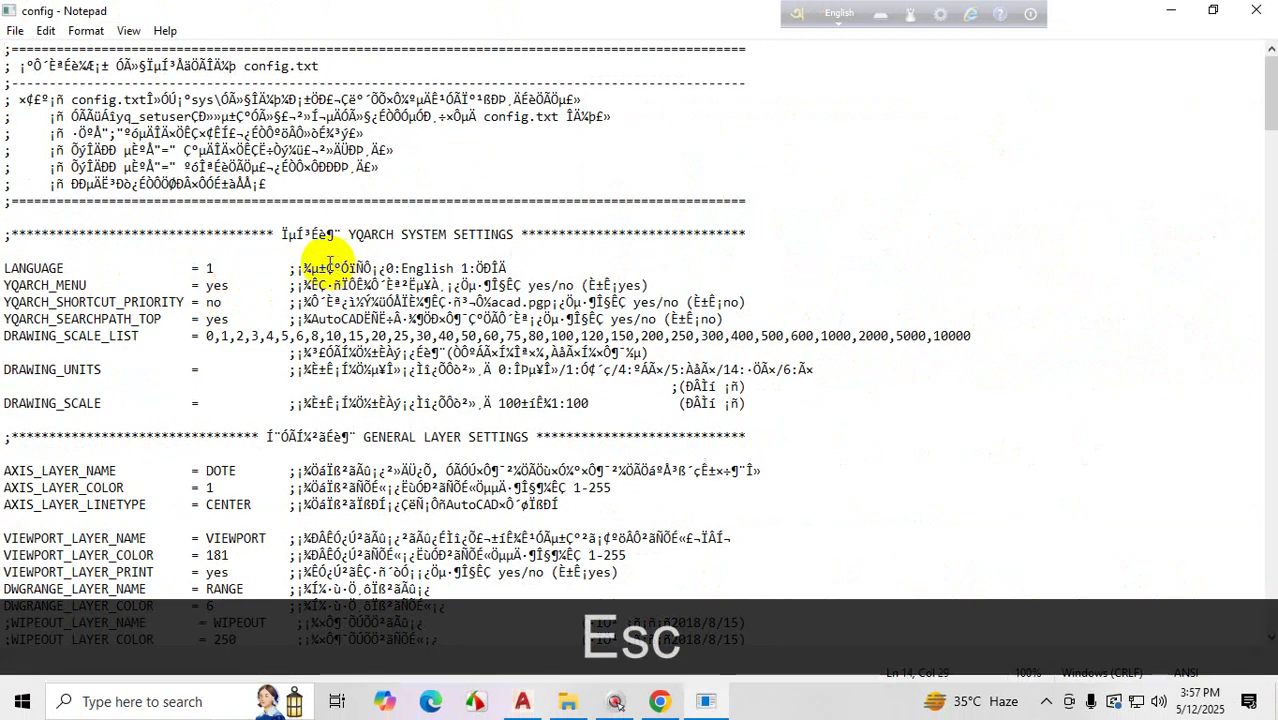
key(BackSpace)
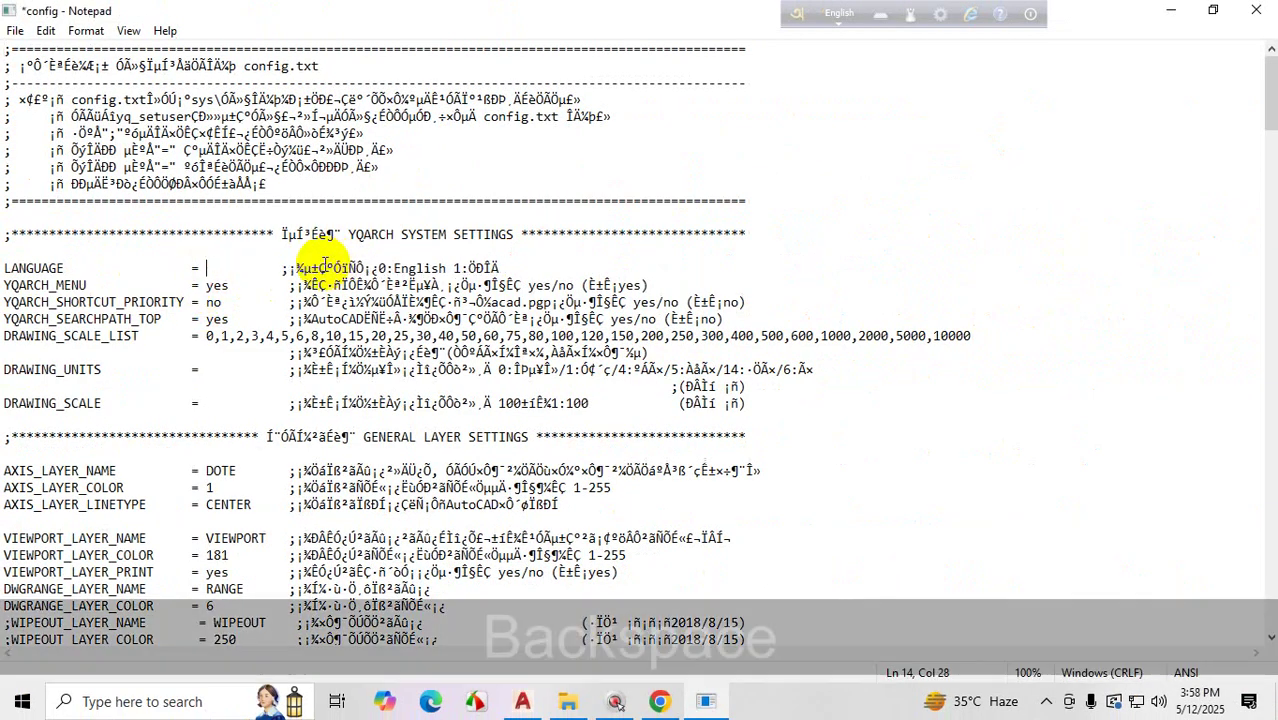
text(0)
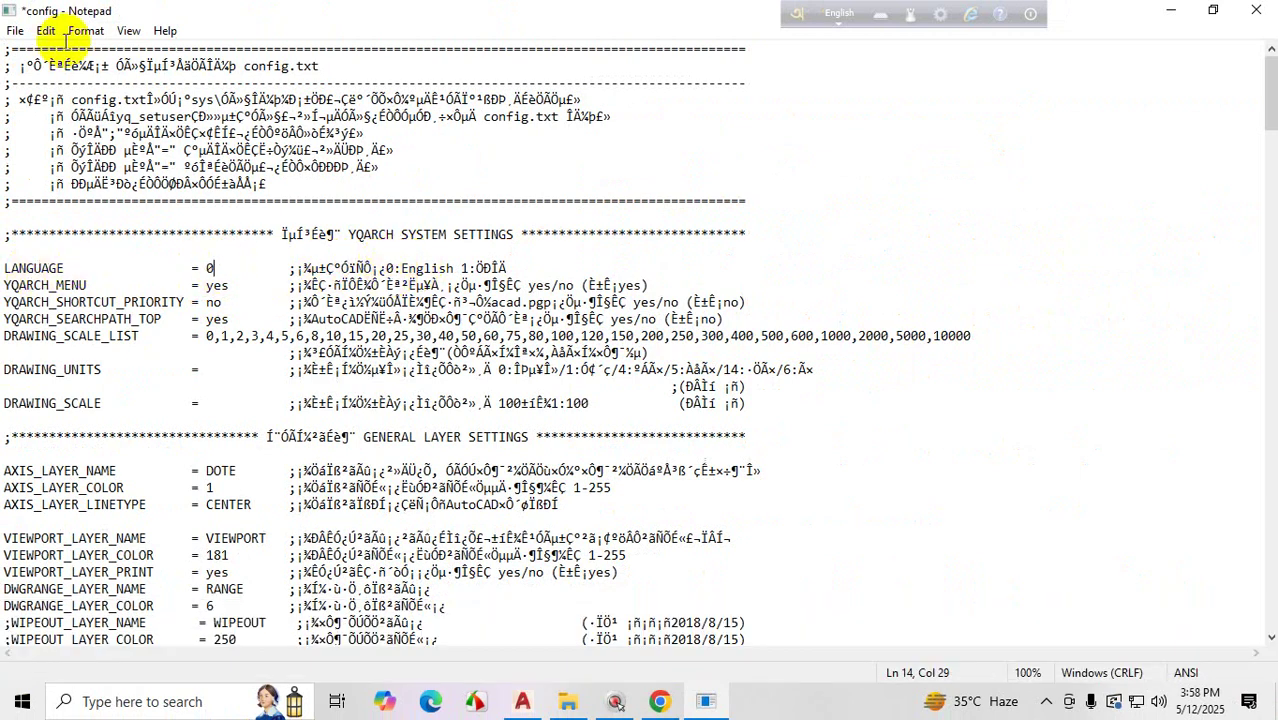
click(16, 33)
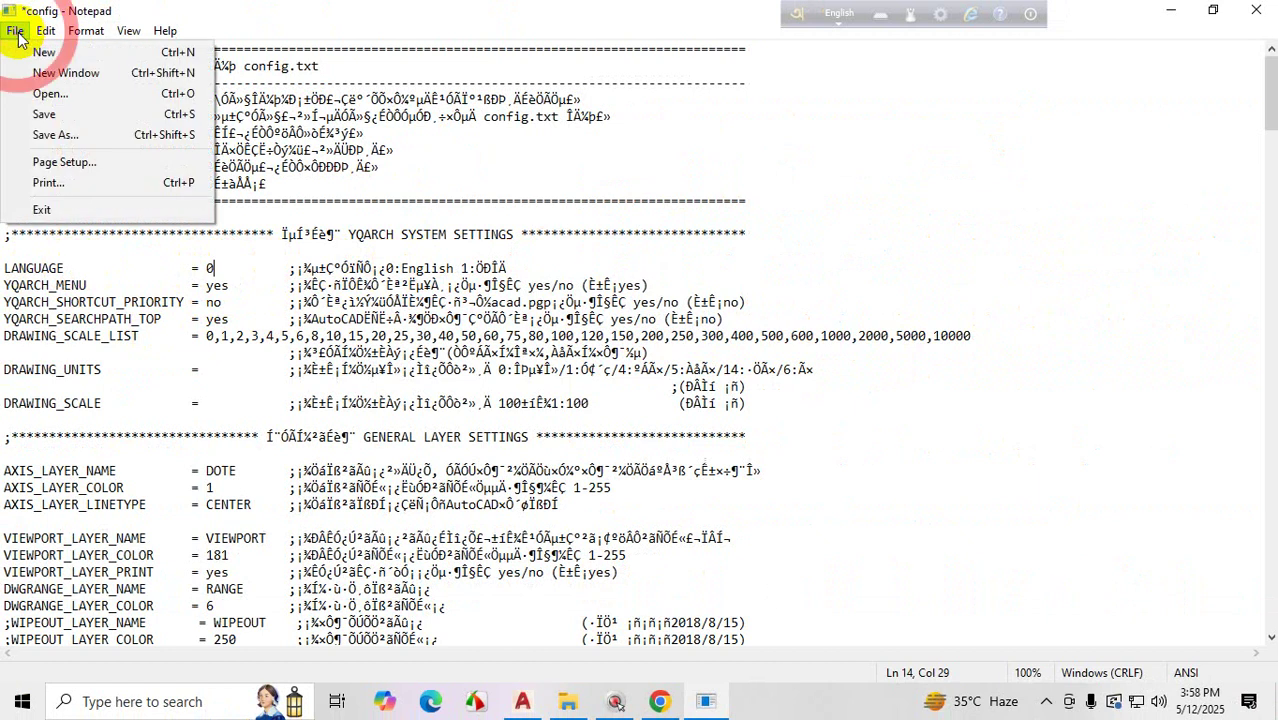
click(65, 116)
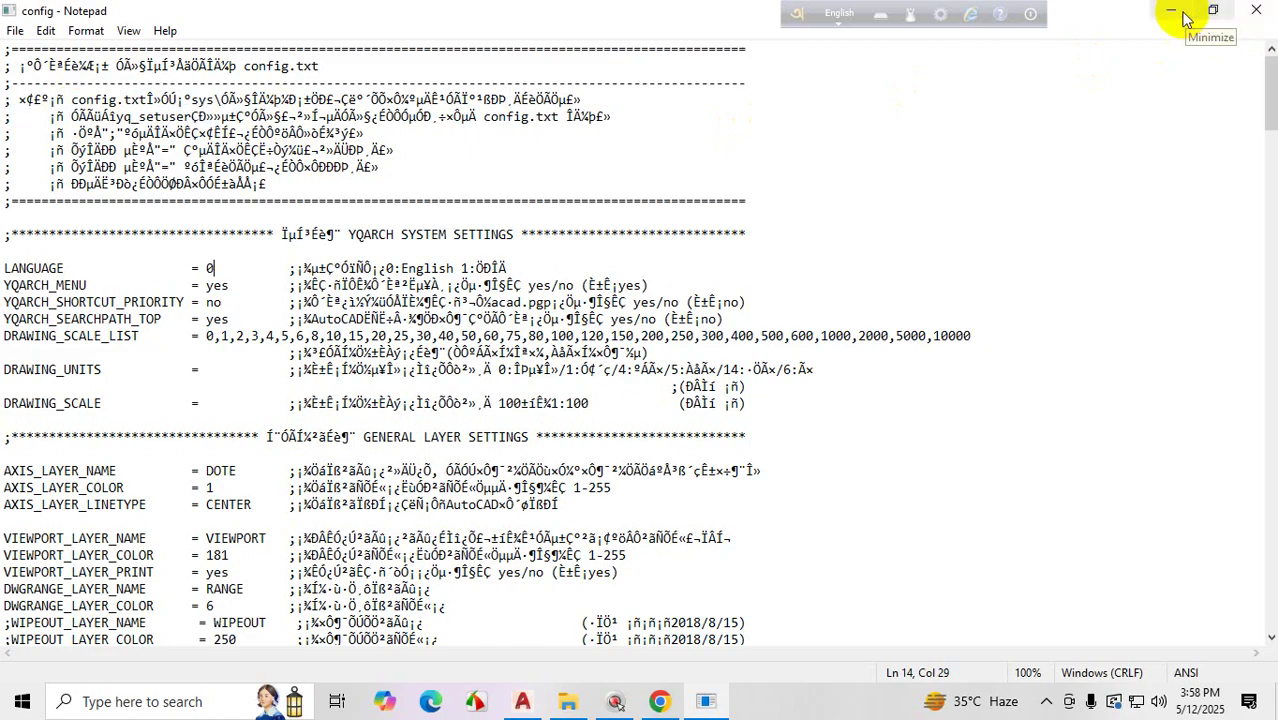
click(1256, 12)
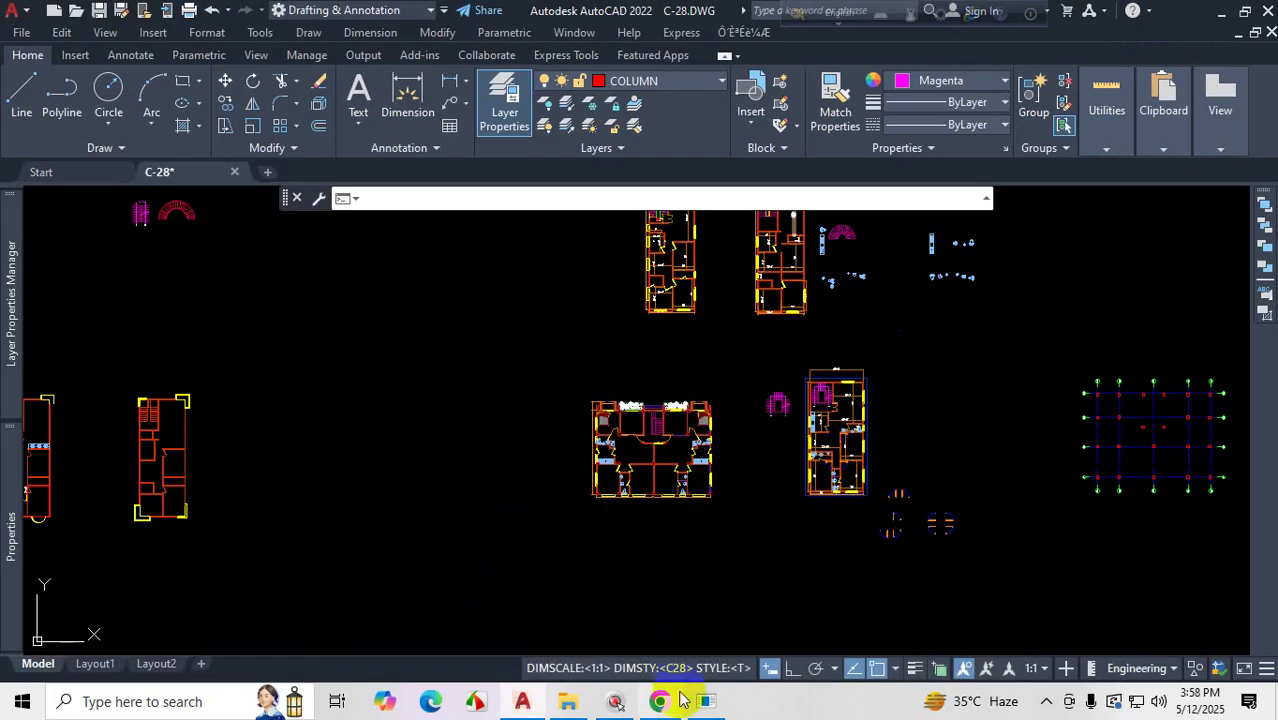
click(708, 701)
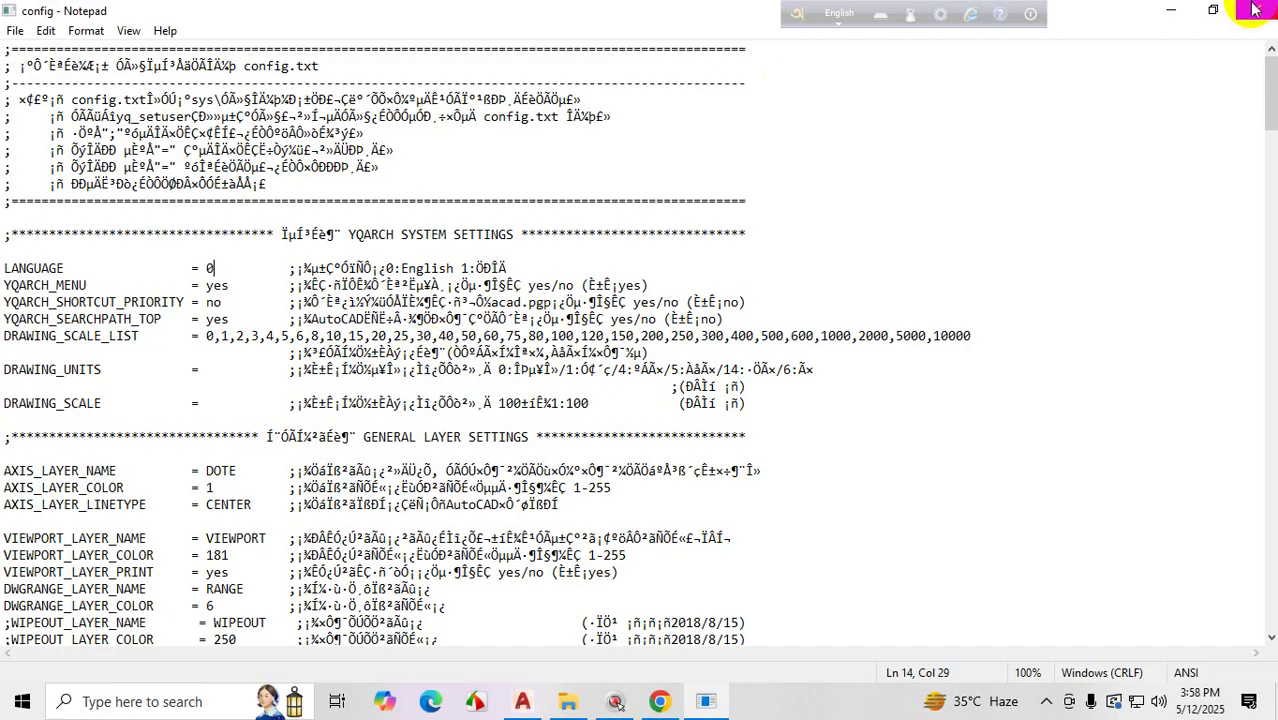
click(1256, 12)
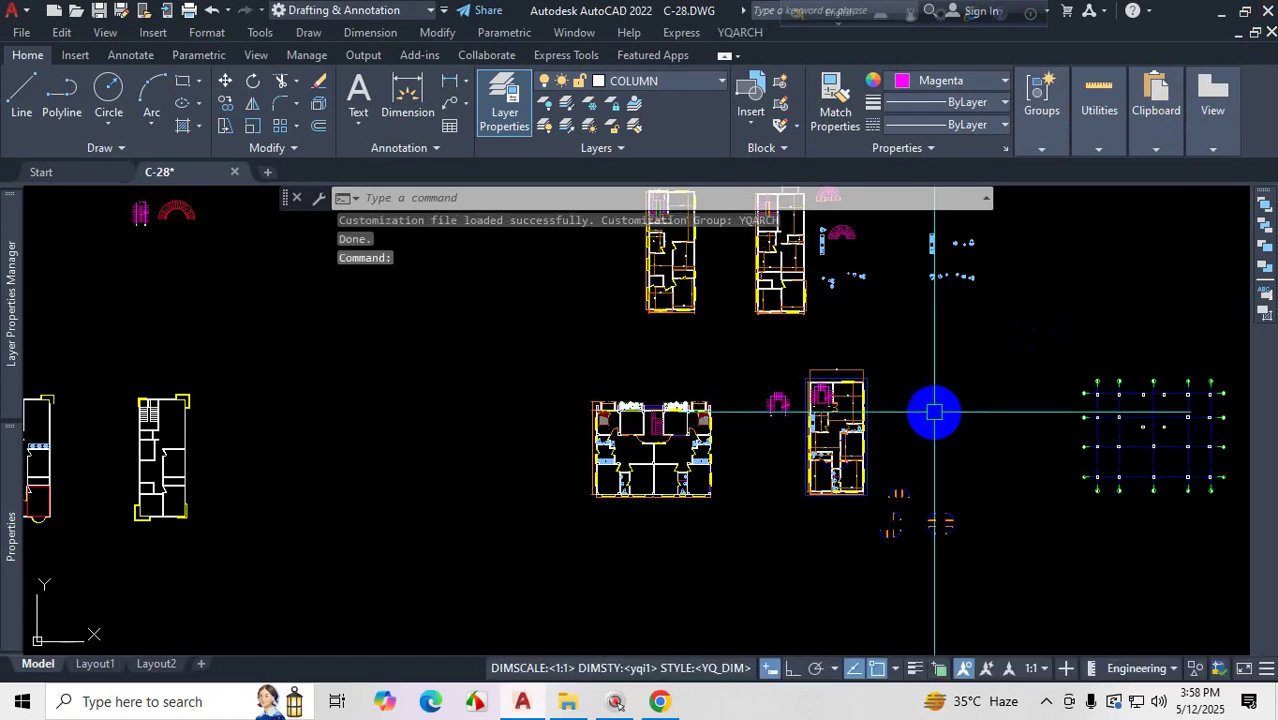
- Set the YQArch default drawing units to inch
click(741, 34)
mouse_move(883, 57)
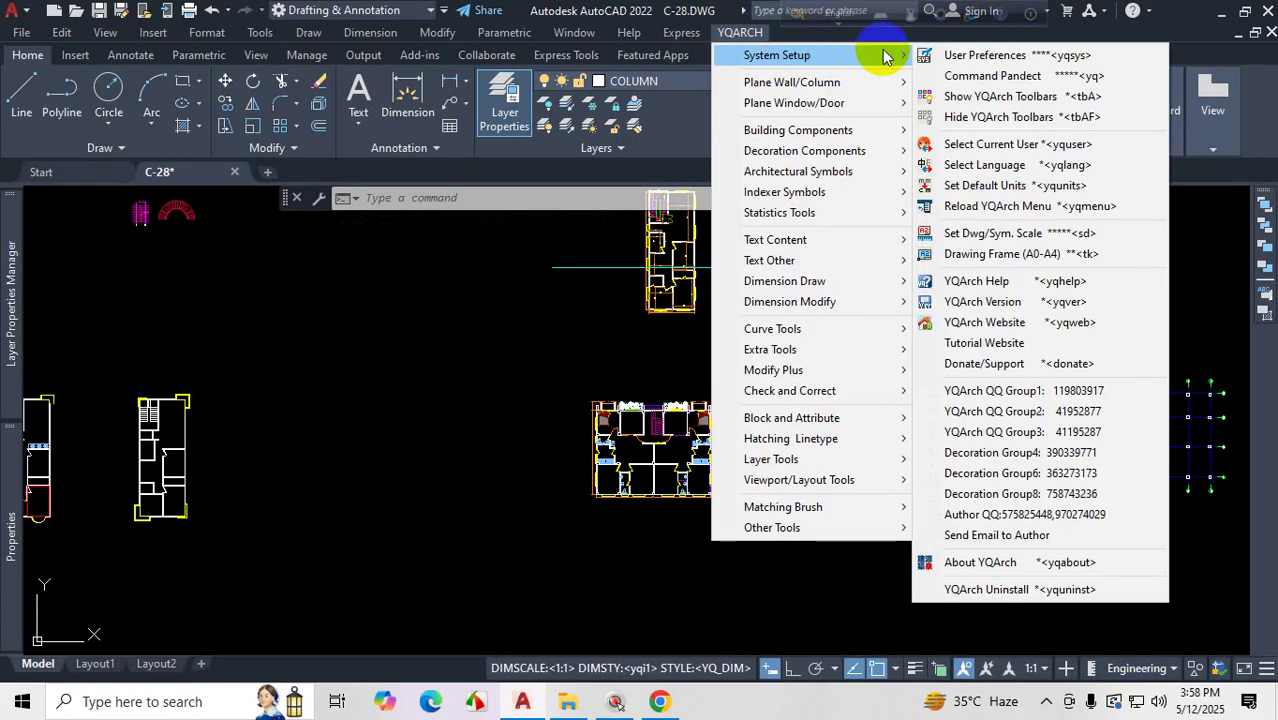
click(1052, 190)
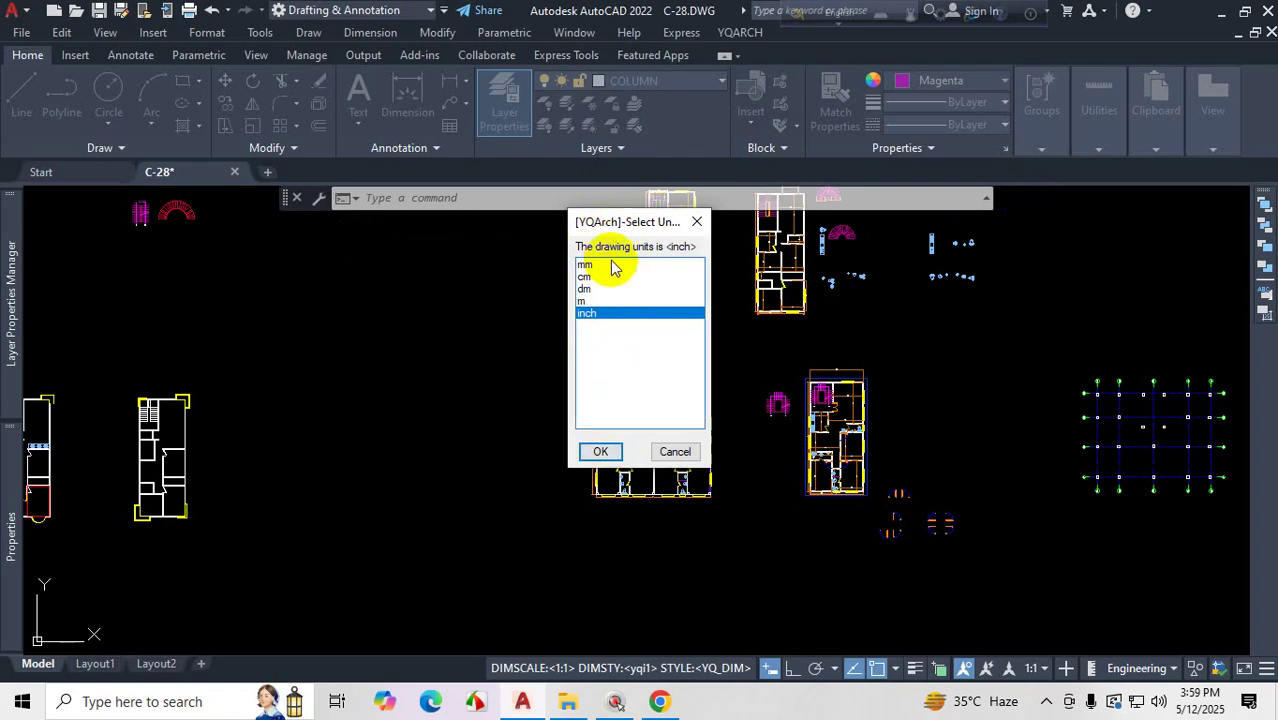
click(600, 451)
- Set the YQArch drawing's main scale to 1:1 without a sub scale, and cancel the architectural symbol selection
click(740, 32)
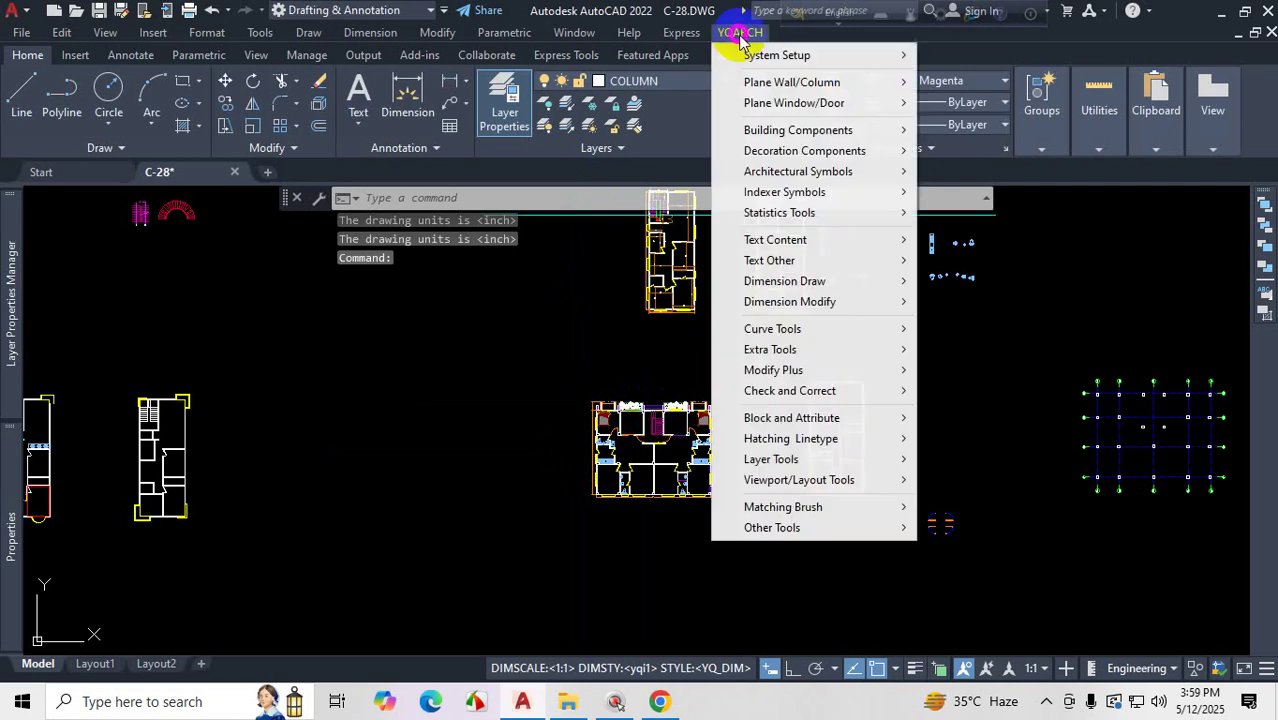
mouse_move(797, 62)
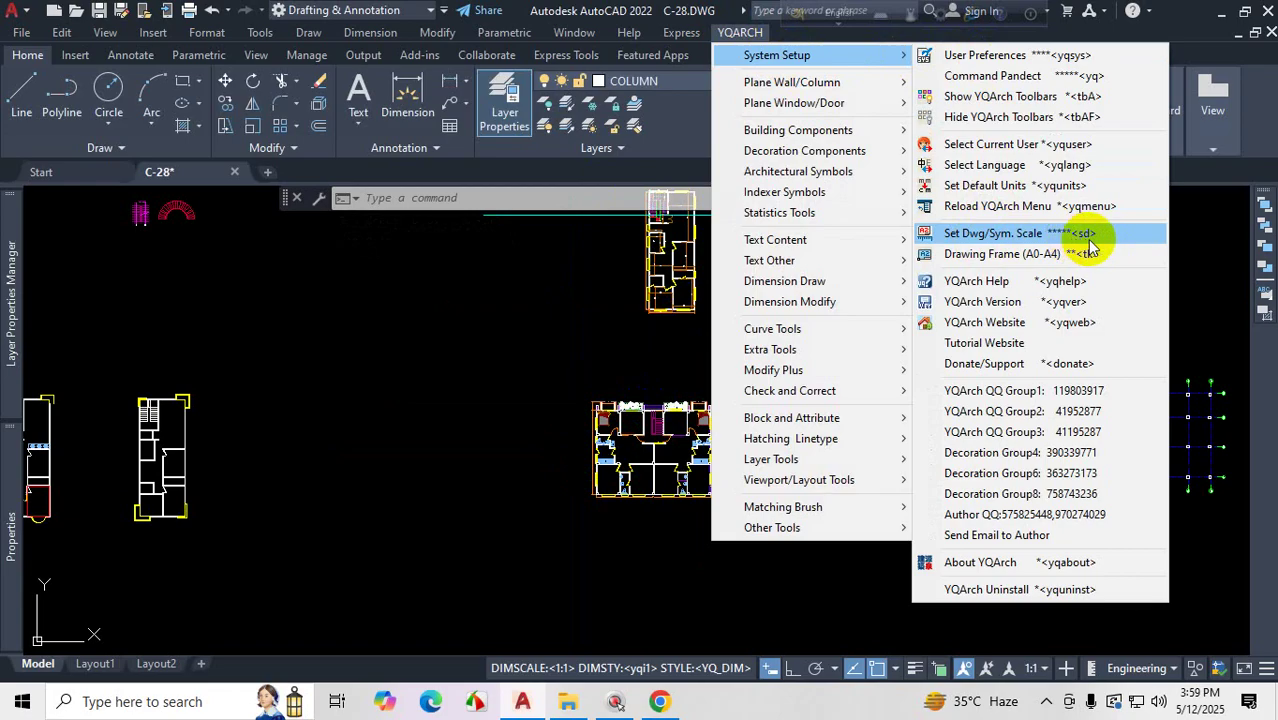
click(1036, 240)
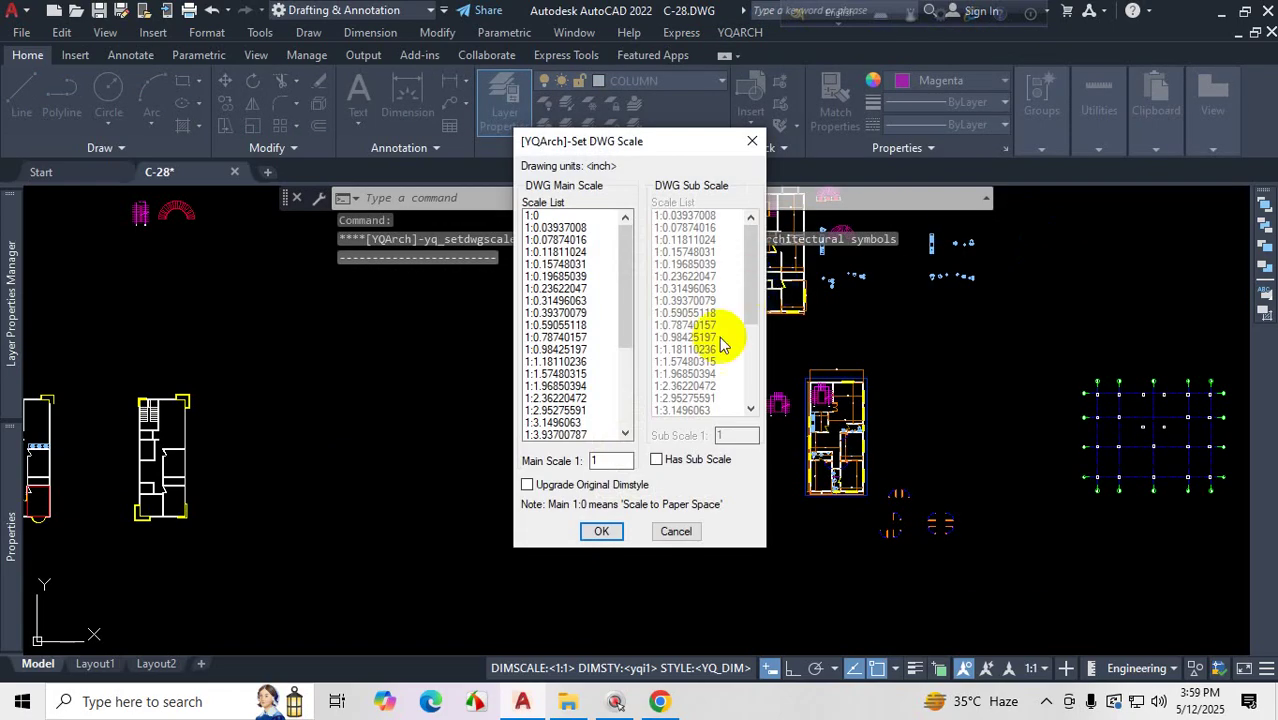
key(ctrl+1)
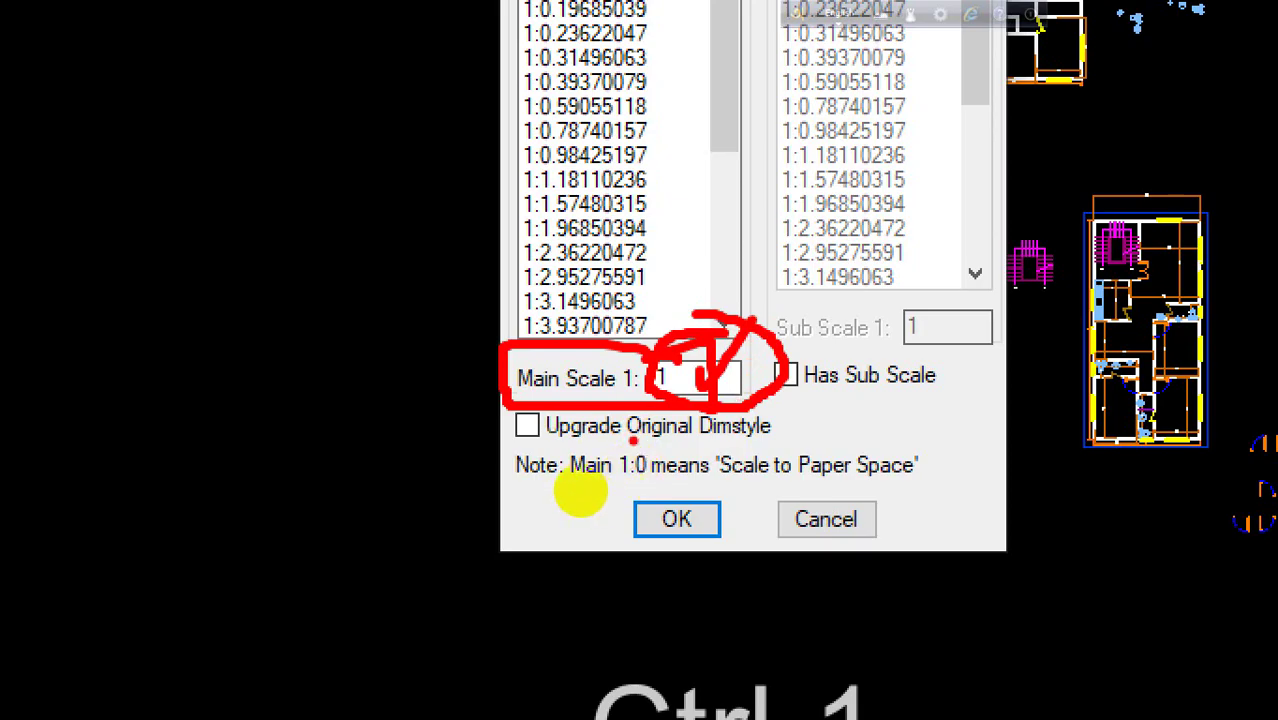
key(Escape)
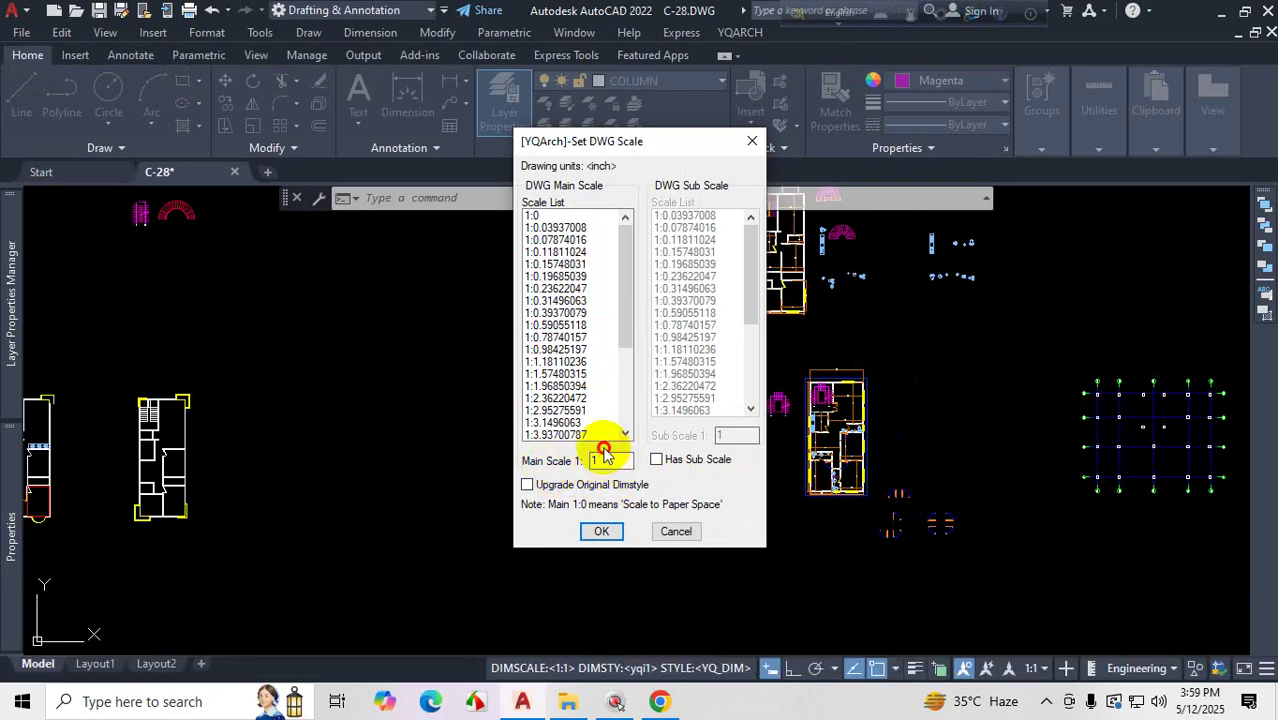
click(603, 532)
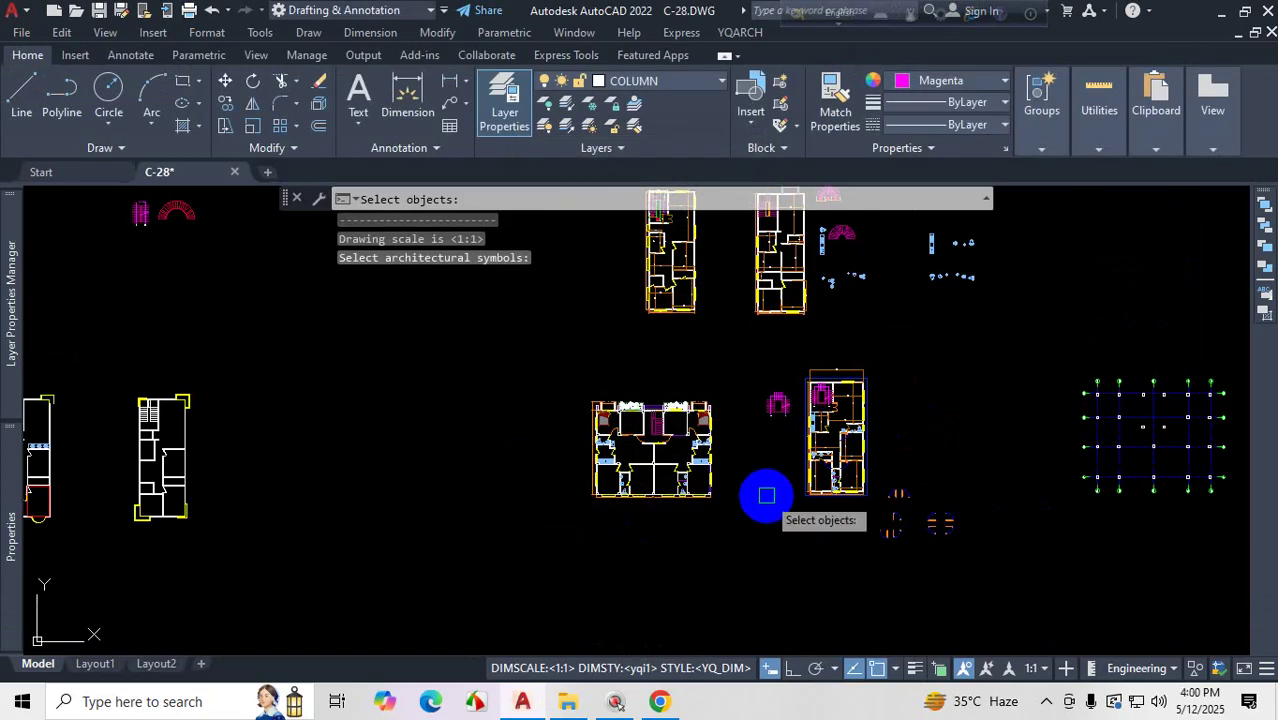
key(Escape)
- Examine the drawing's floor plans, especially the walls, doors and windows of the narrow plan with the magenta stair
scroll(800, 480, up, 10)
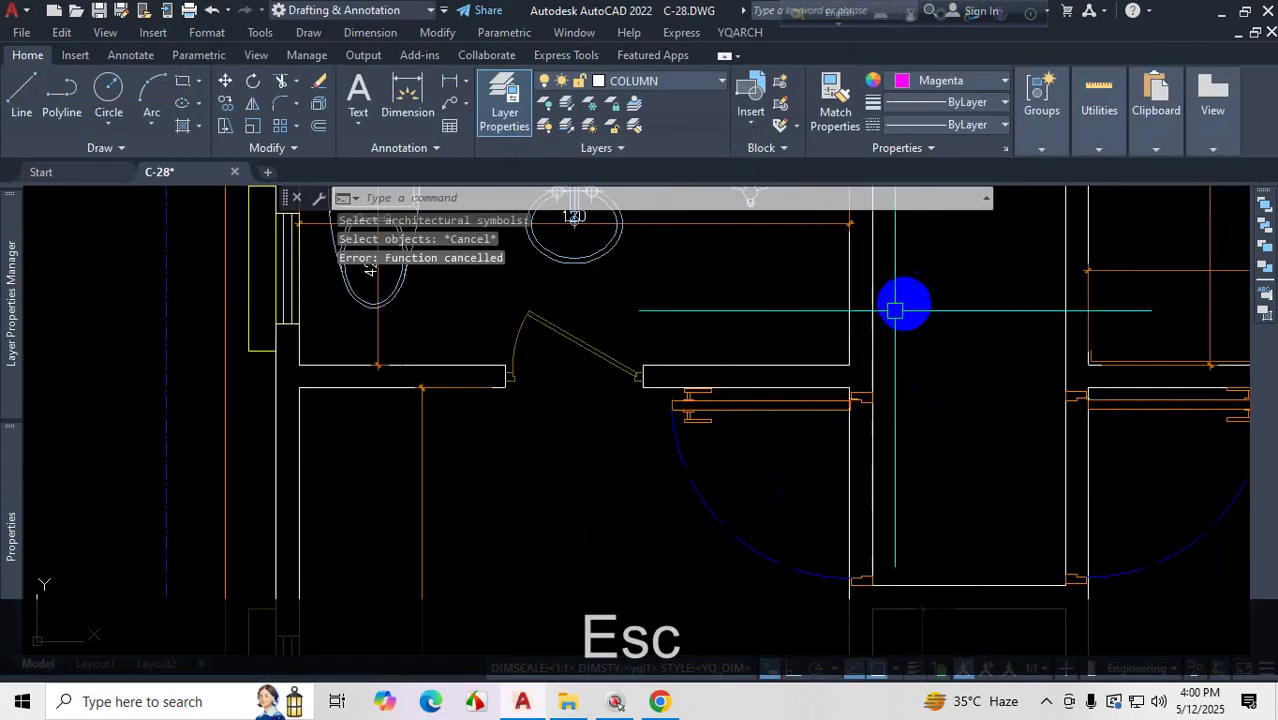
scroll(894, 310, down, 5)
scroll(900, 335, up, 4)
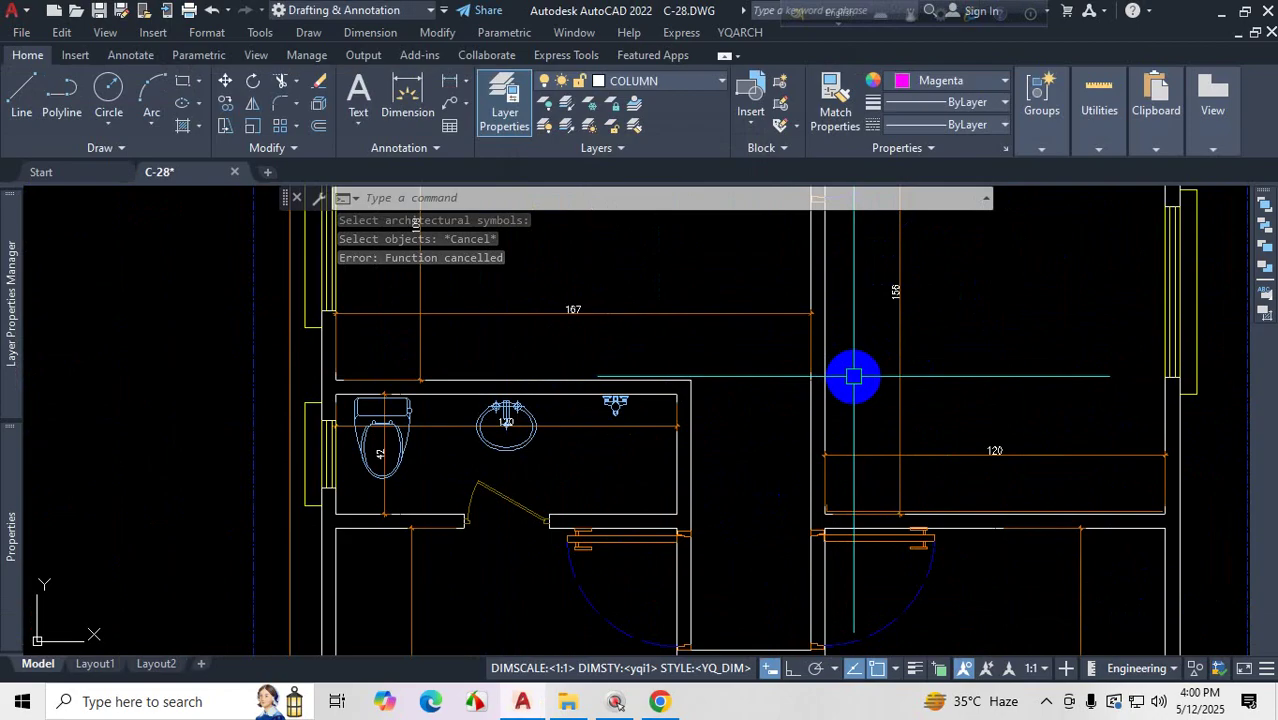
scroll(750, 485, down, 4)
scroll(856, 385, up, 5)
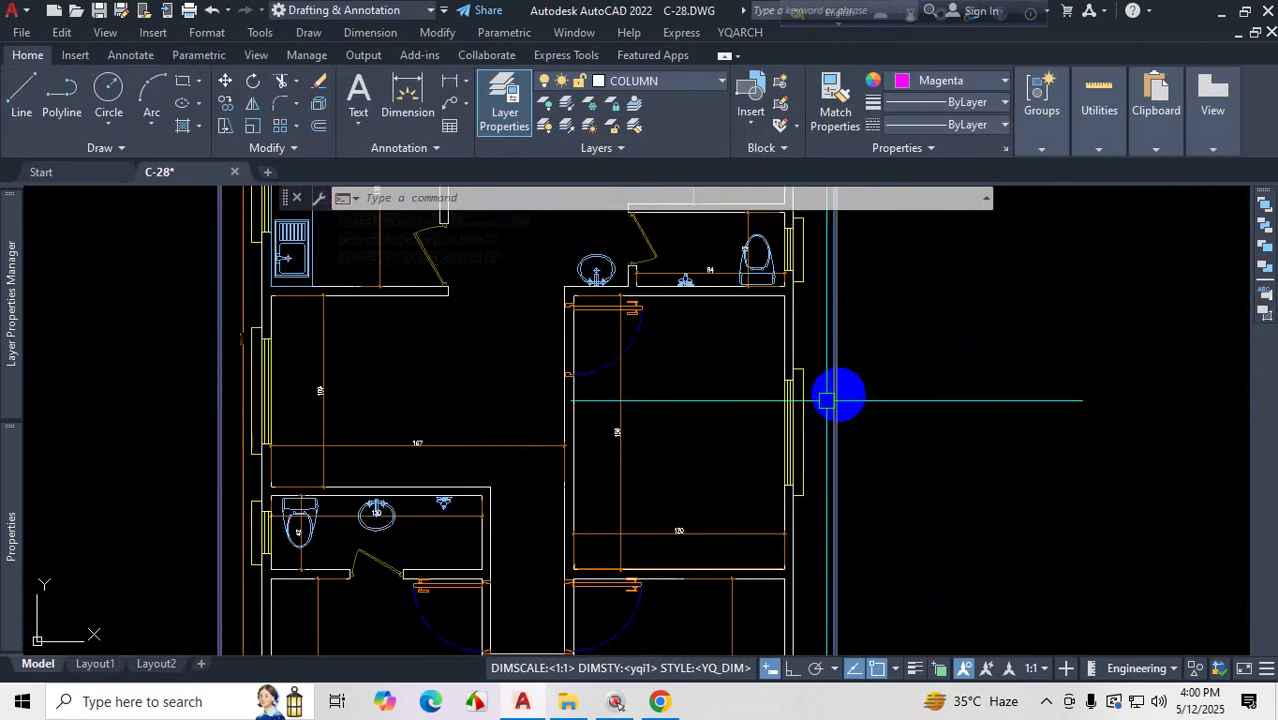
scroll(826, 401, down, 5)
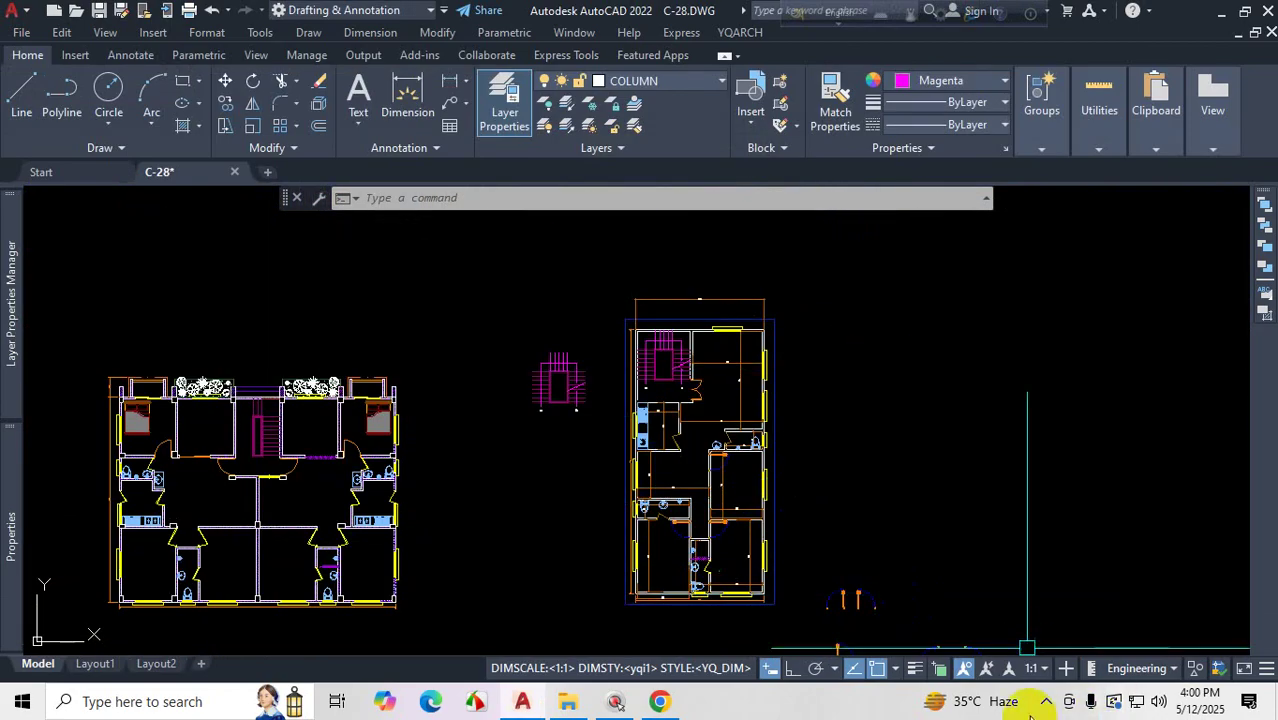
scroll(758, 365, up, 4)
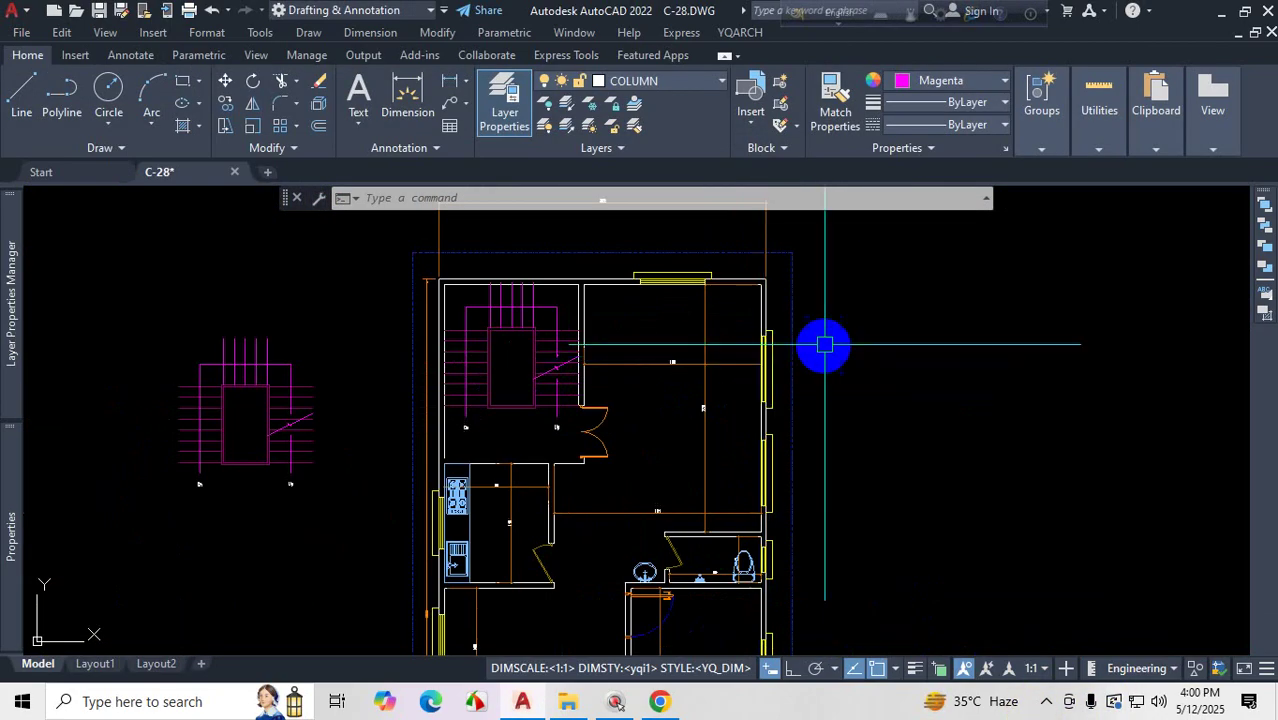
scroll(824, 345, down, 6)
scroll(704, 416, up, 3)
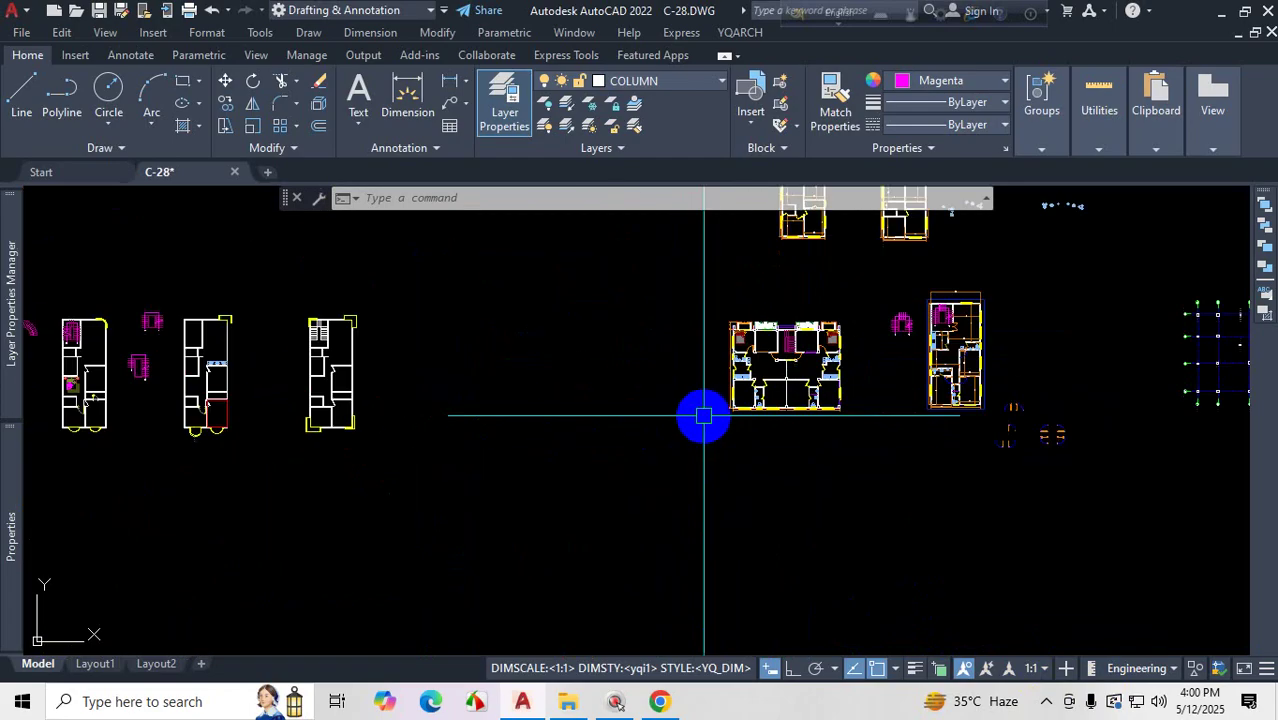
scroll(662, 391, down, 3)
scroll(794, 379, down, 1)
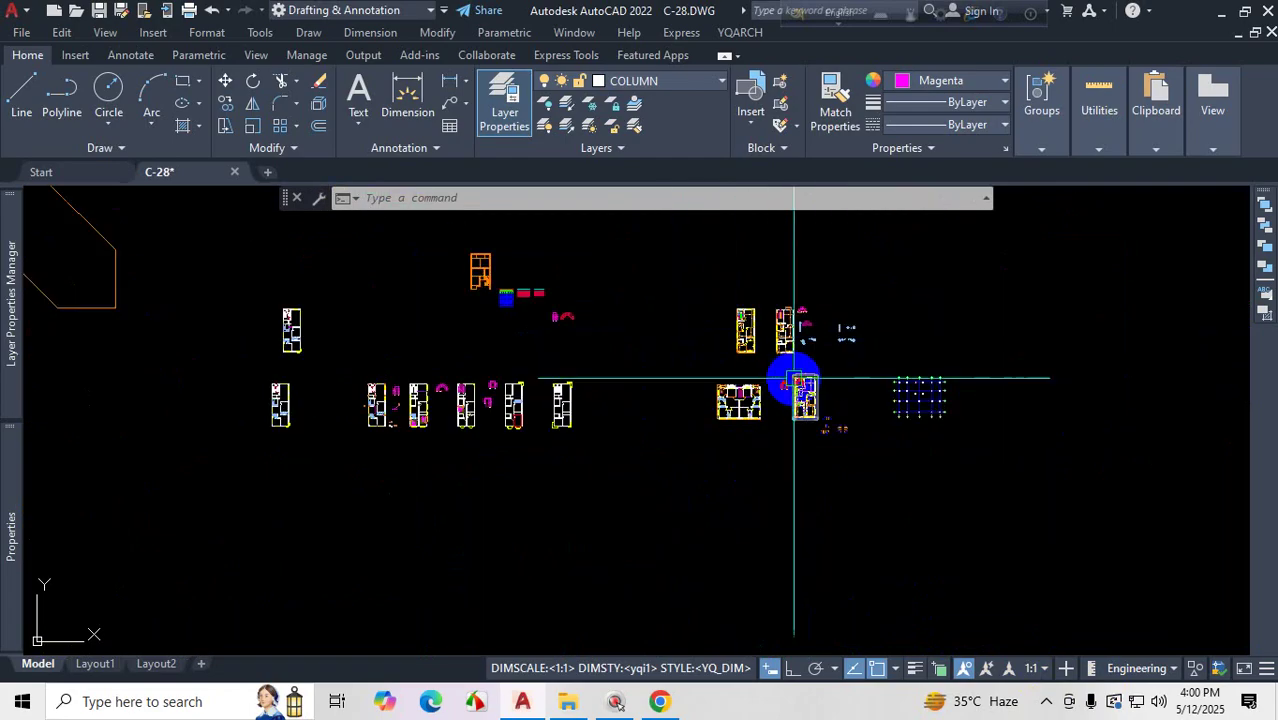
scroll(794, 379, up, 5)
scroll(796, 434, down, 2)
scroll(907, 383, up, 3)
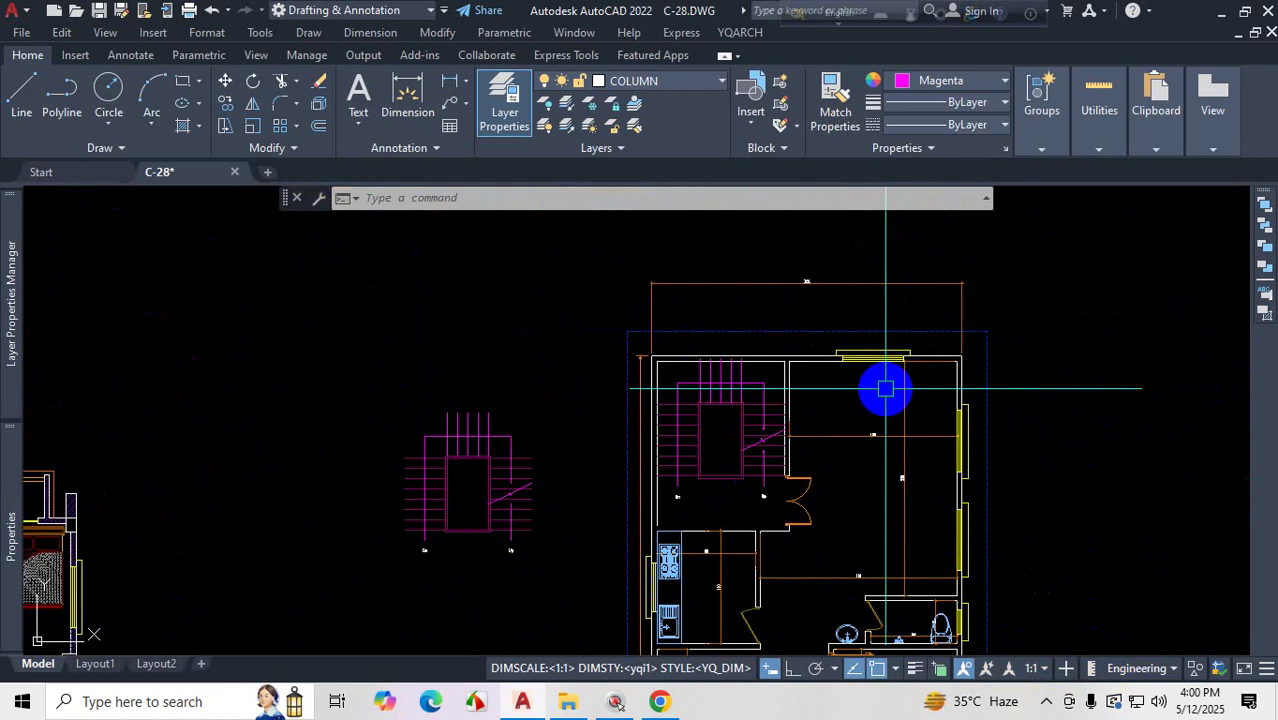
scroll(823, 375, up, 2)
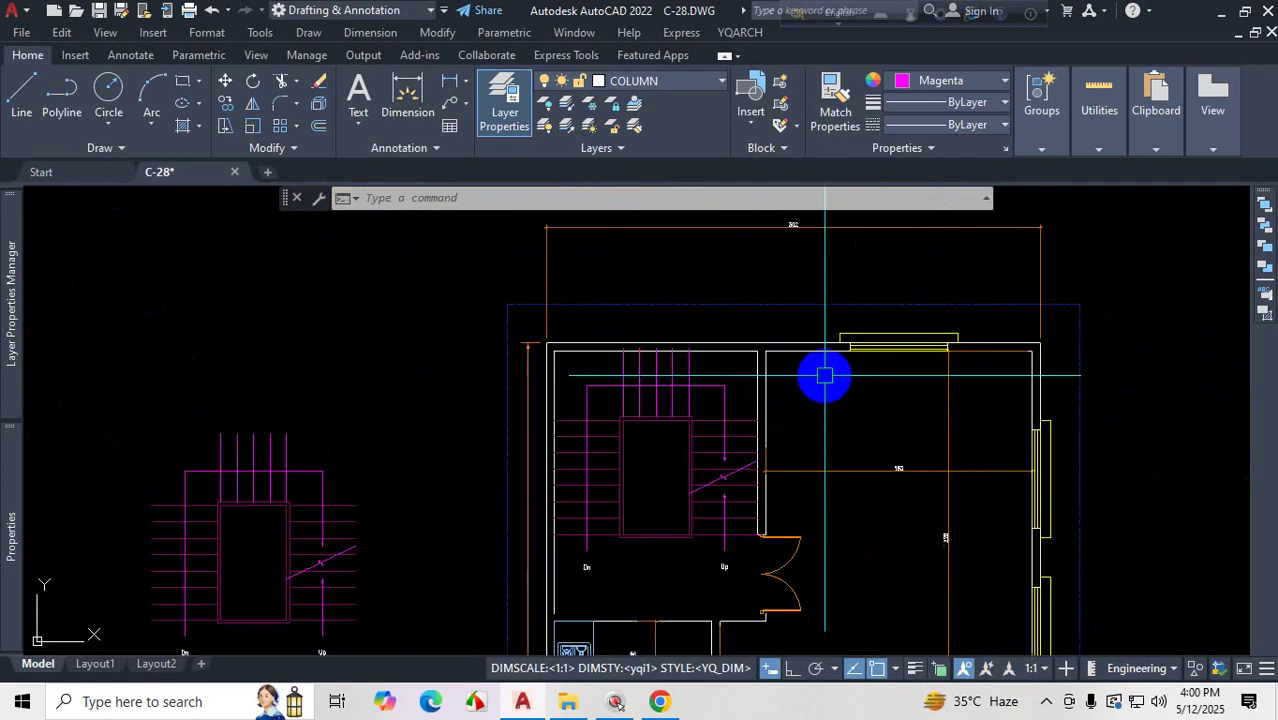
scroll(812, 360, up, 3)
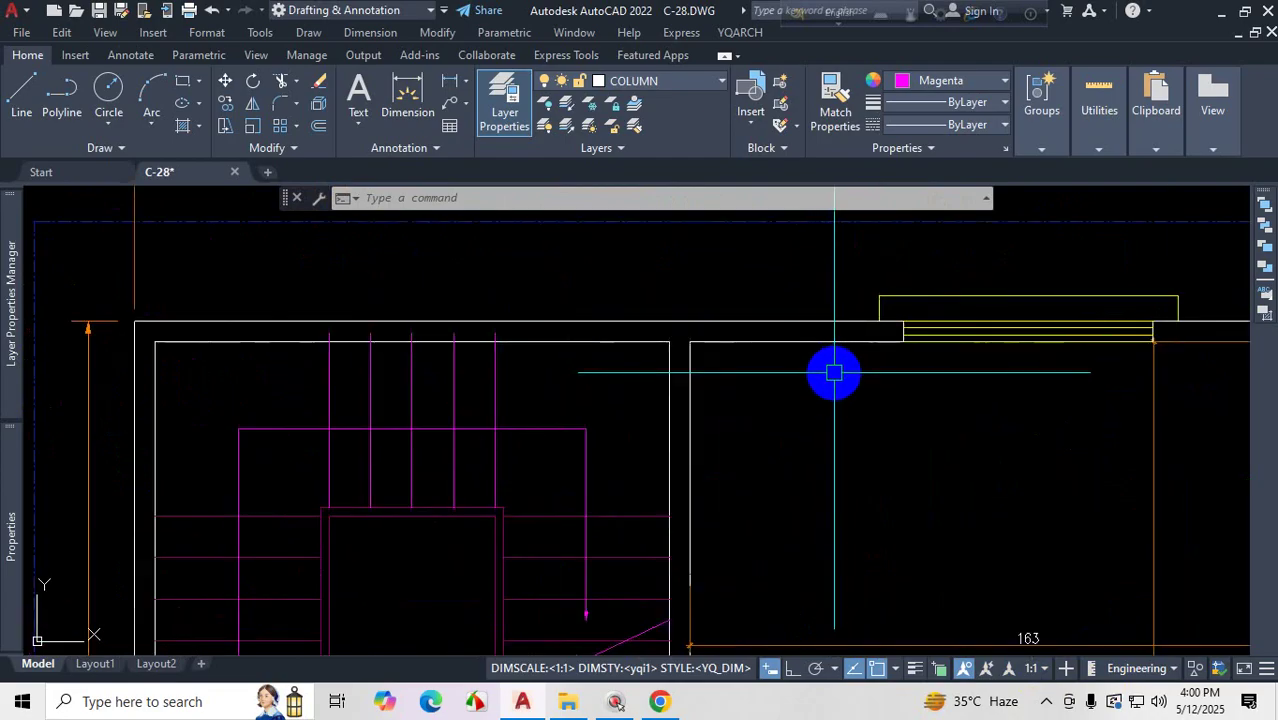
- Check which layer the wall lines beside the upper window of the narrow plan belong to
scroll(845, 385, down, 3)
scroll(847, 360, up, 4)
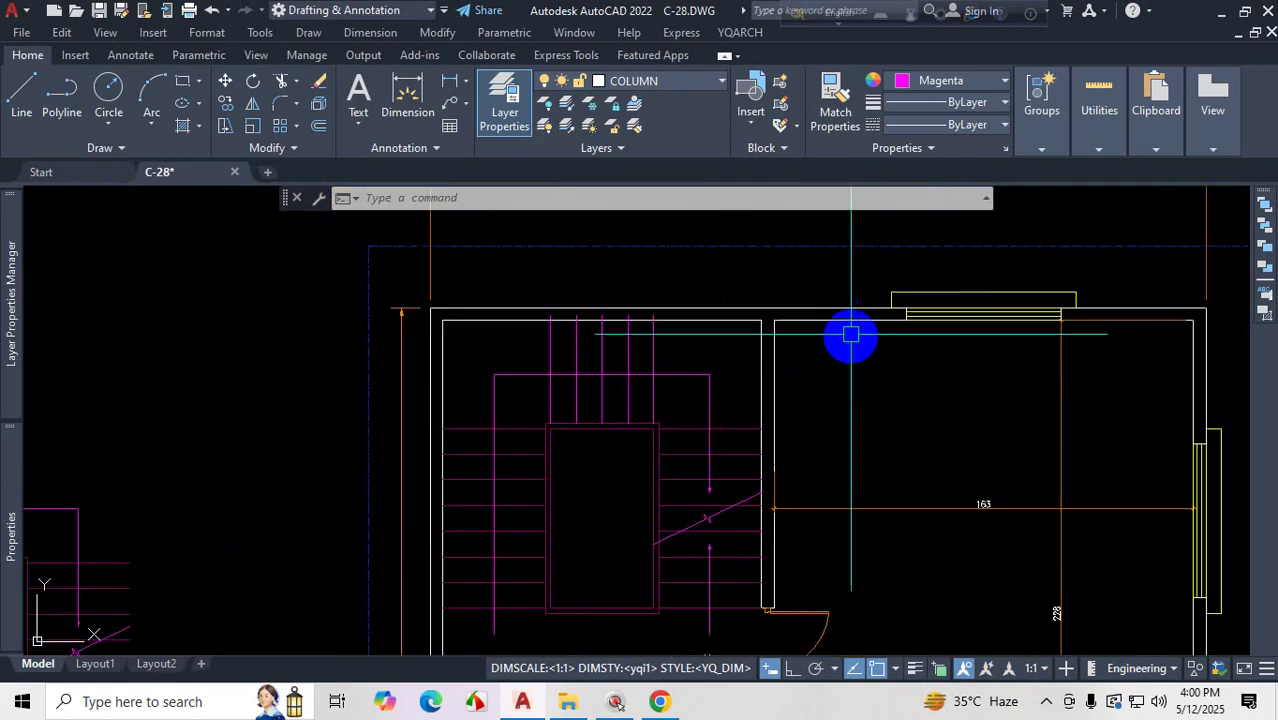
click(837, 297)
click(793, 379)
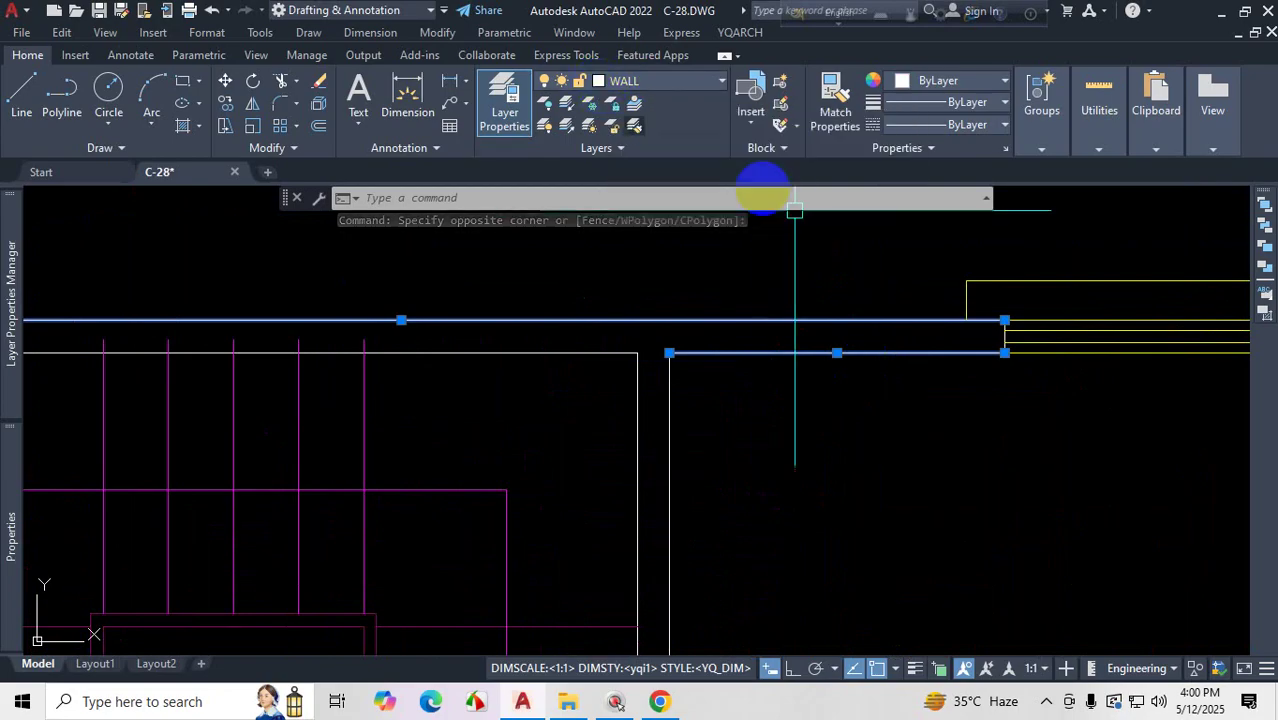
click(850, 394)
key(Escape)
- Check which layer the window in the narrow plan's upper wall belongs to
scroll(870, 428, up, 3)
scroll(950, 430, up, 2)
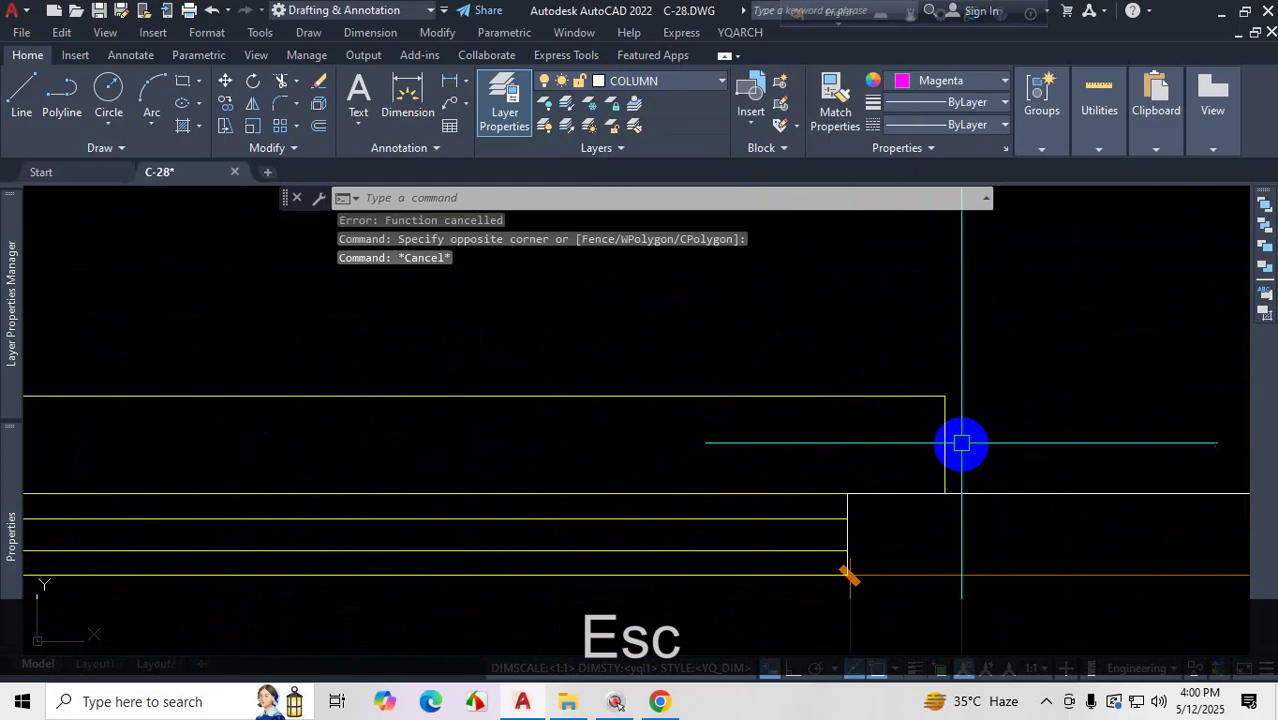
click(941, 399)
scroll(908, 311, up, 1)
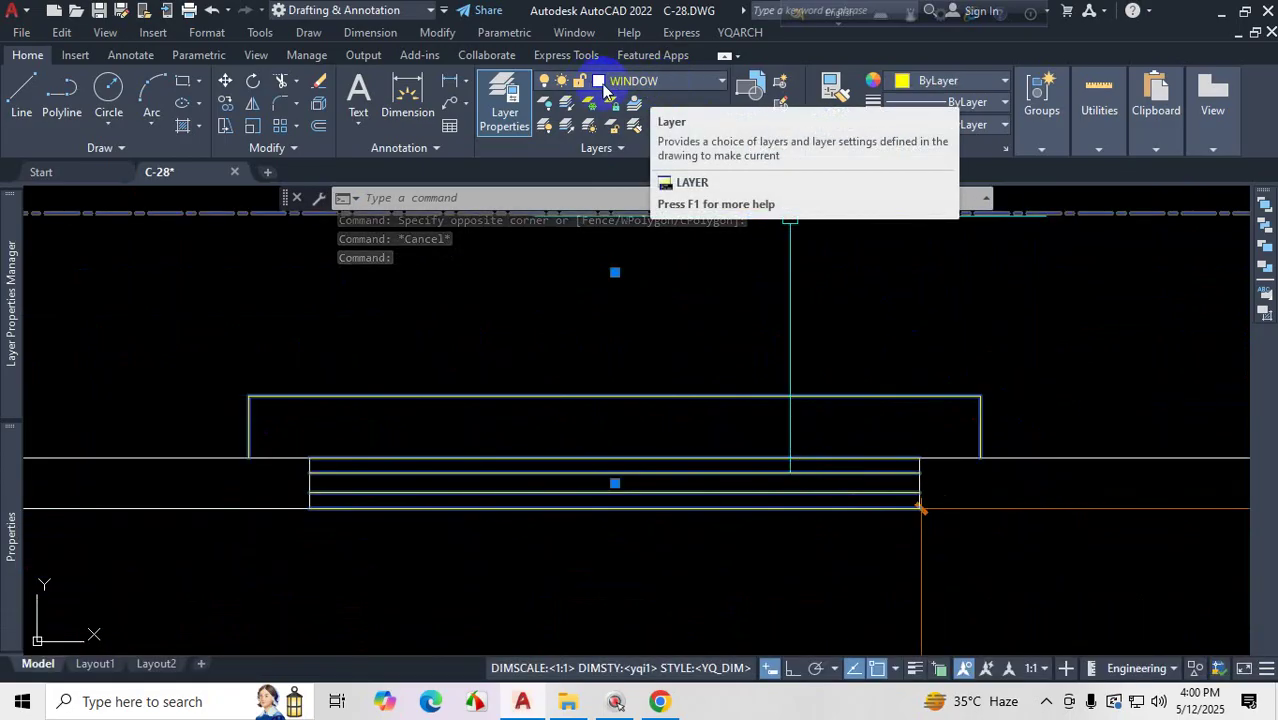
key(Escape)
- Check which layer the orange door with the blue swing arc in the narrow plan belongs to
scroll(787, 245, down, 10)
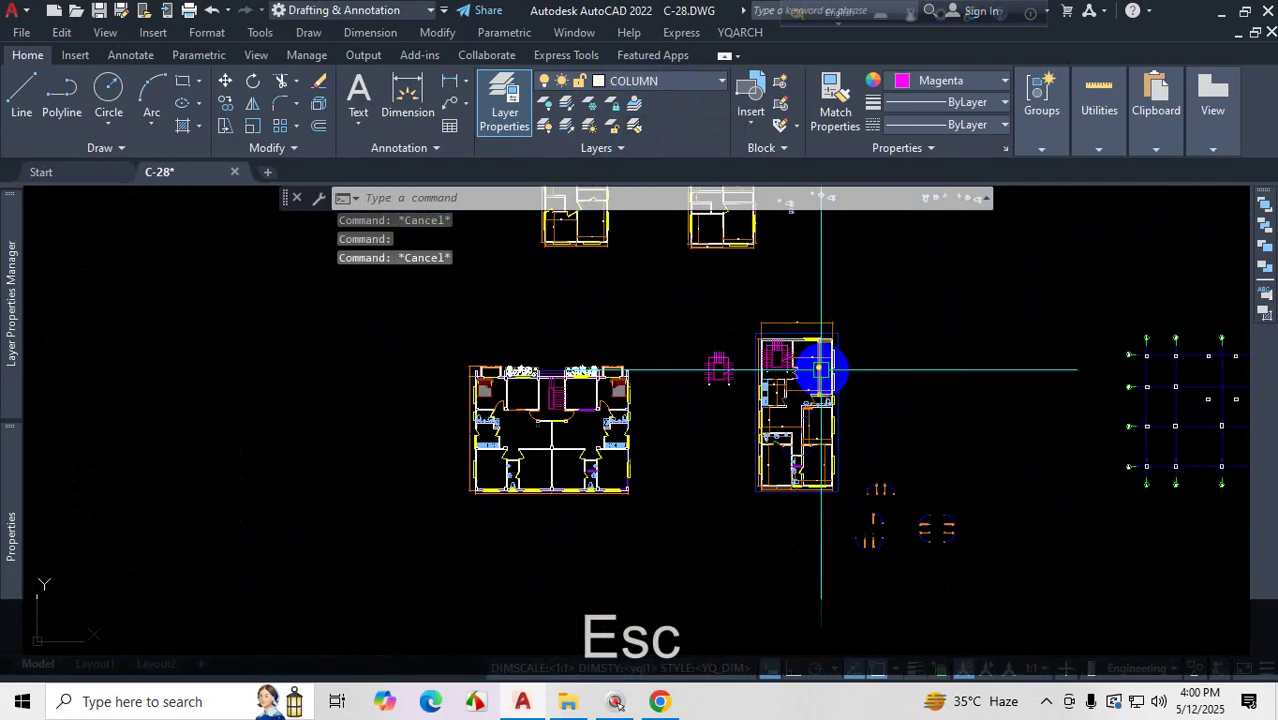
scroll(820, 345, up, 8)
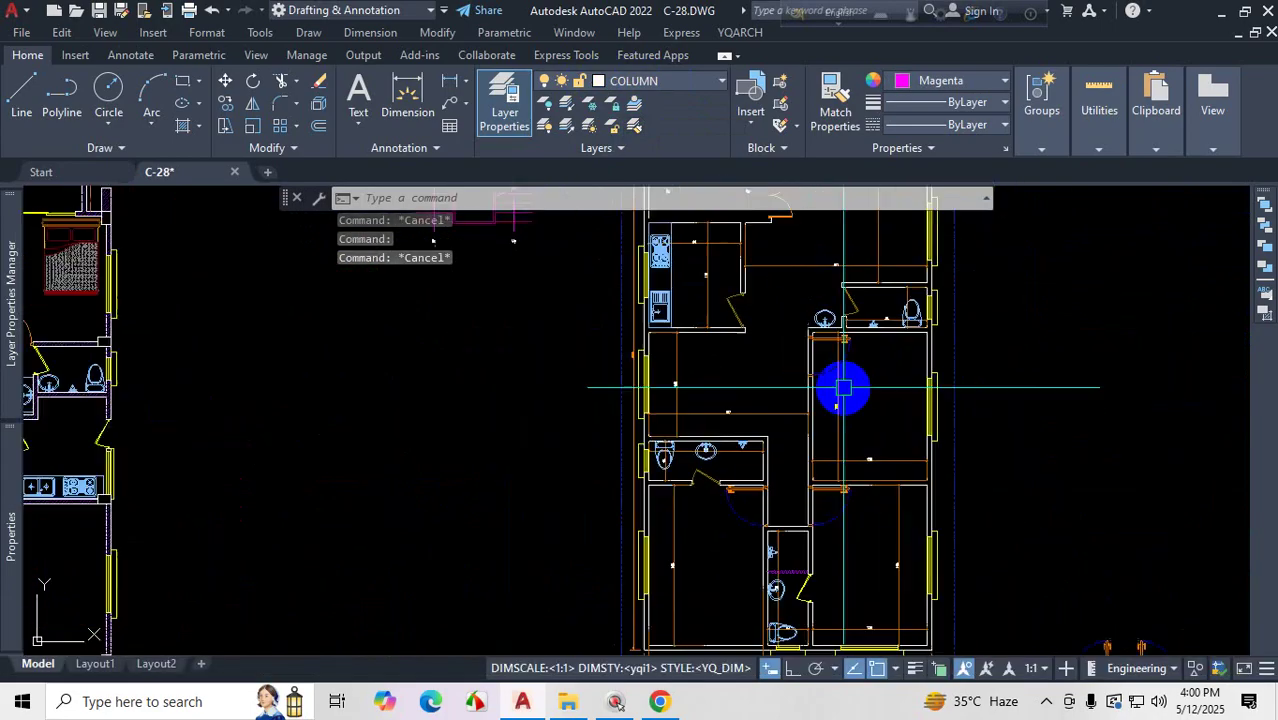
scroll(843, 388, up, 5)
click(746, 378)
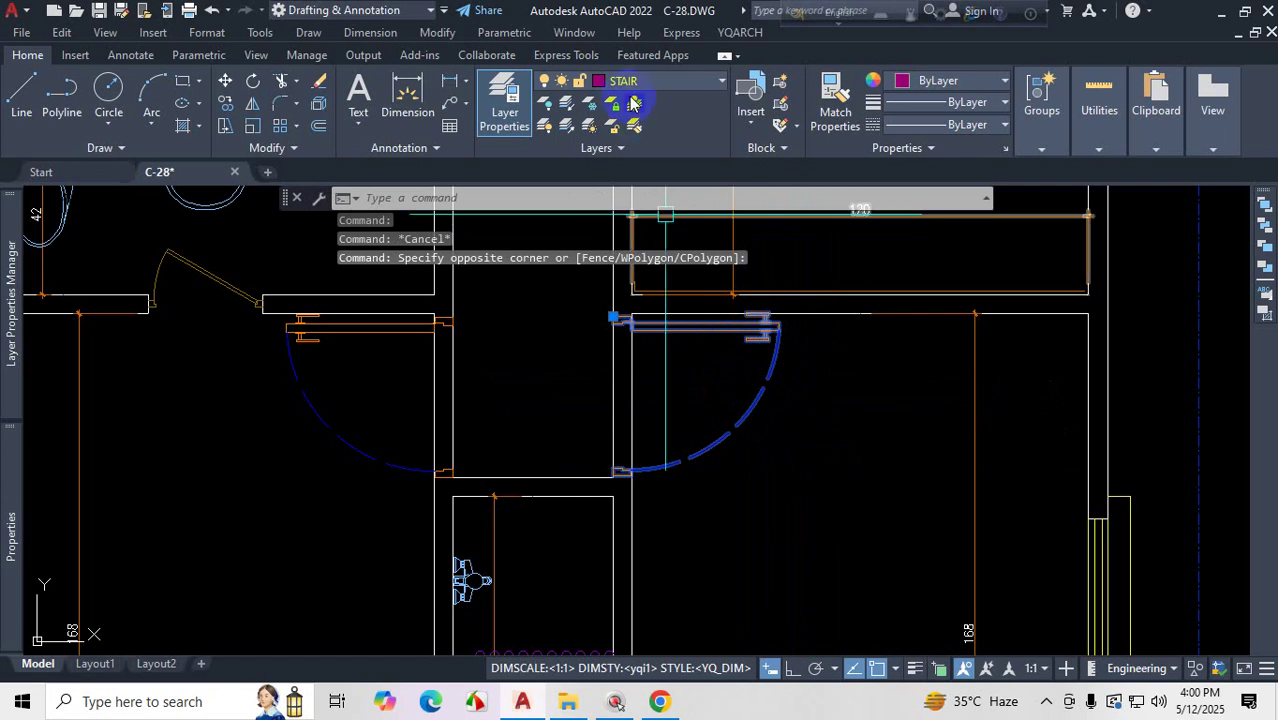
scroll(824, 466, down, 10)
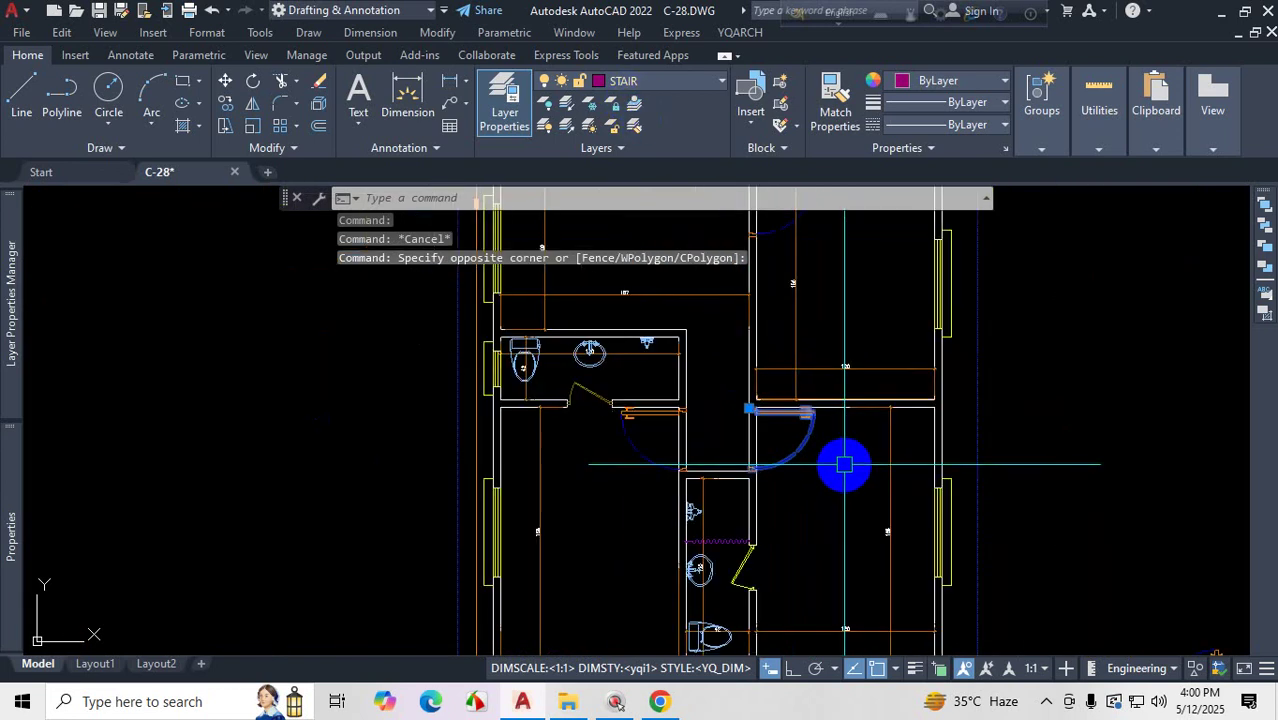
key(Escape)
- Check the layer of the yellow door beside the hatched wall in the wider plan and review the drawing's layer list
scroll(562, 465, up, 10)
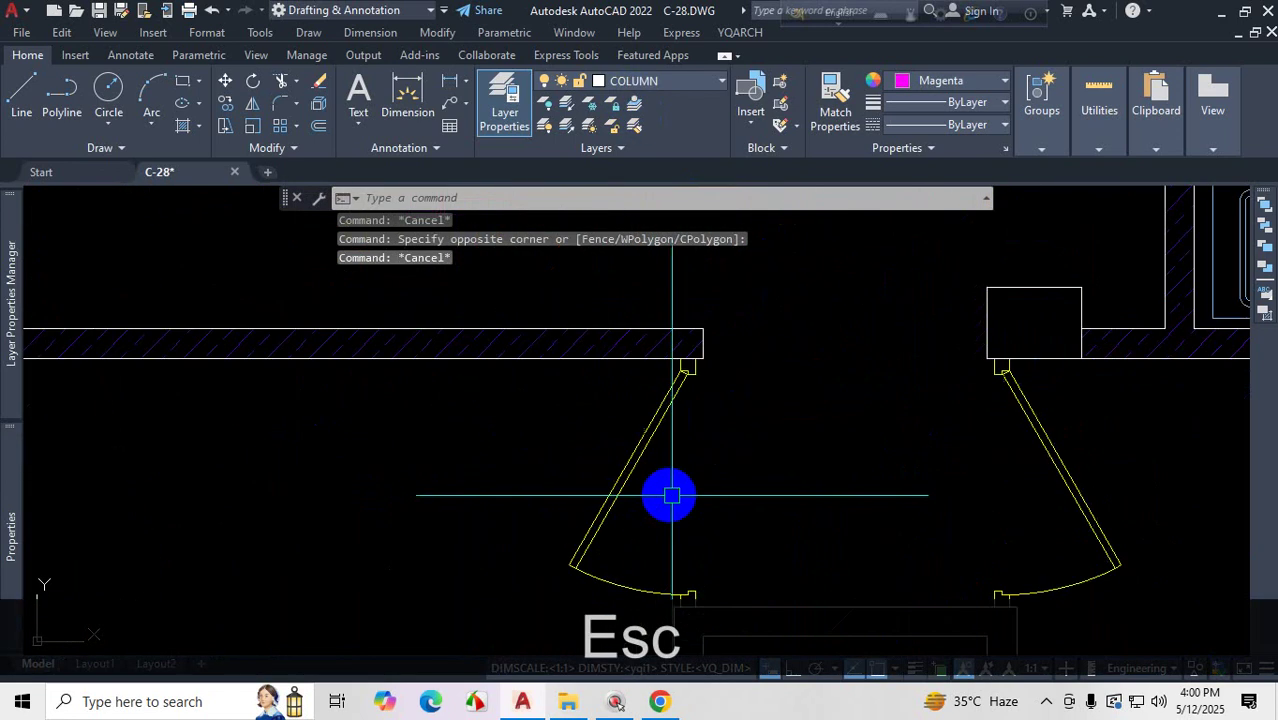
click(615, 455)
click(727, 531)
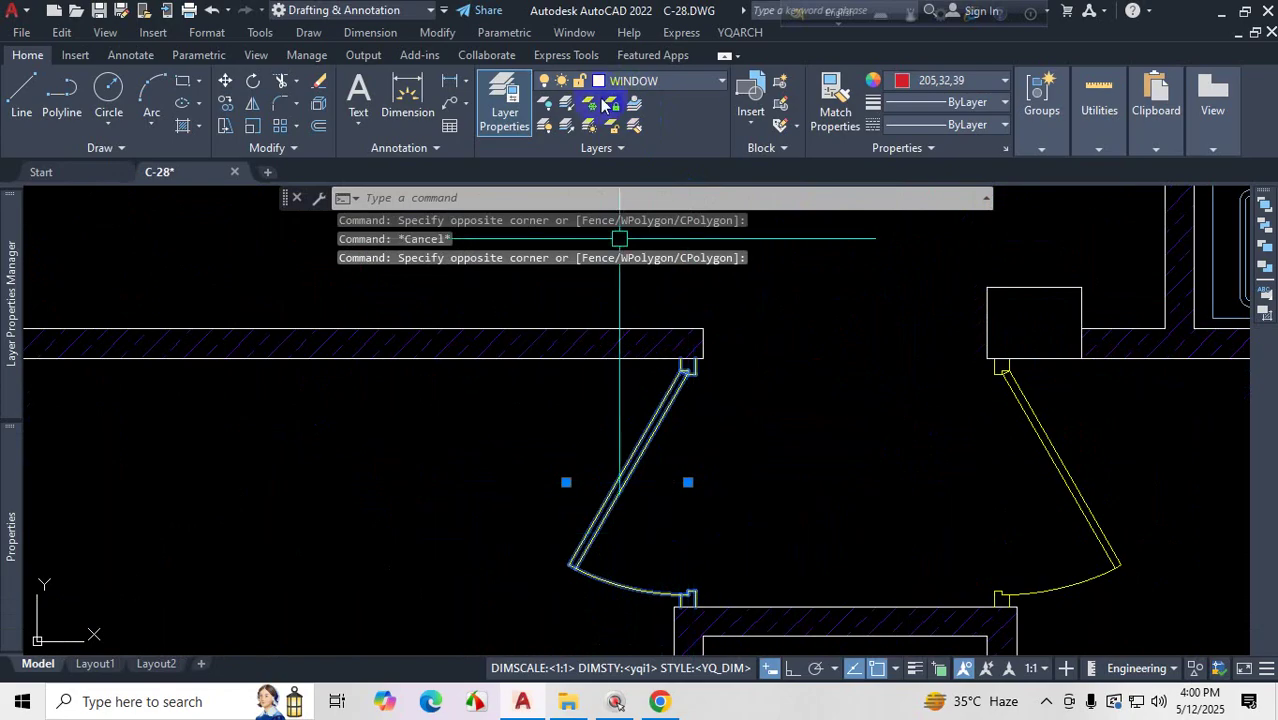
click(753, 326)
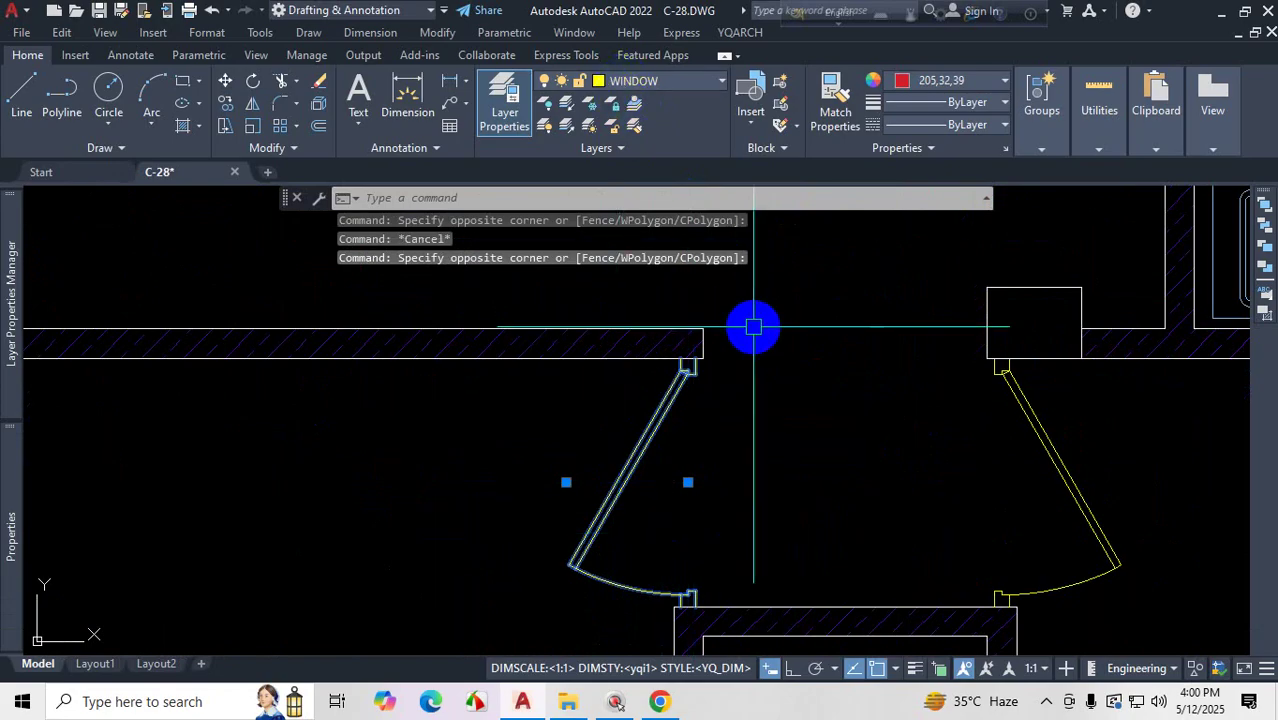
click(815, 120)
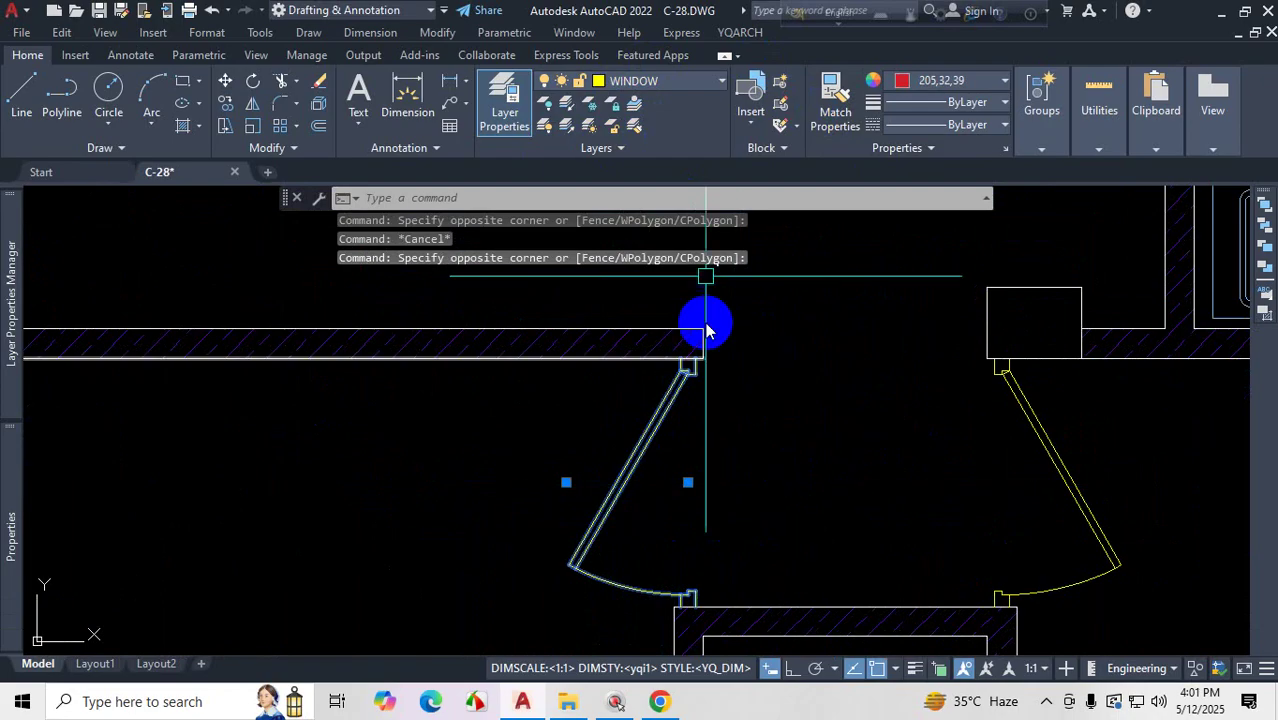
key(Escape)
click(722, 84)
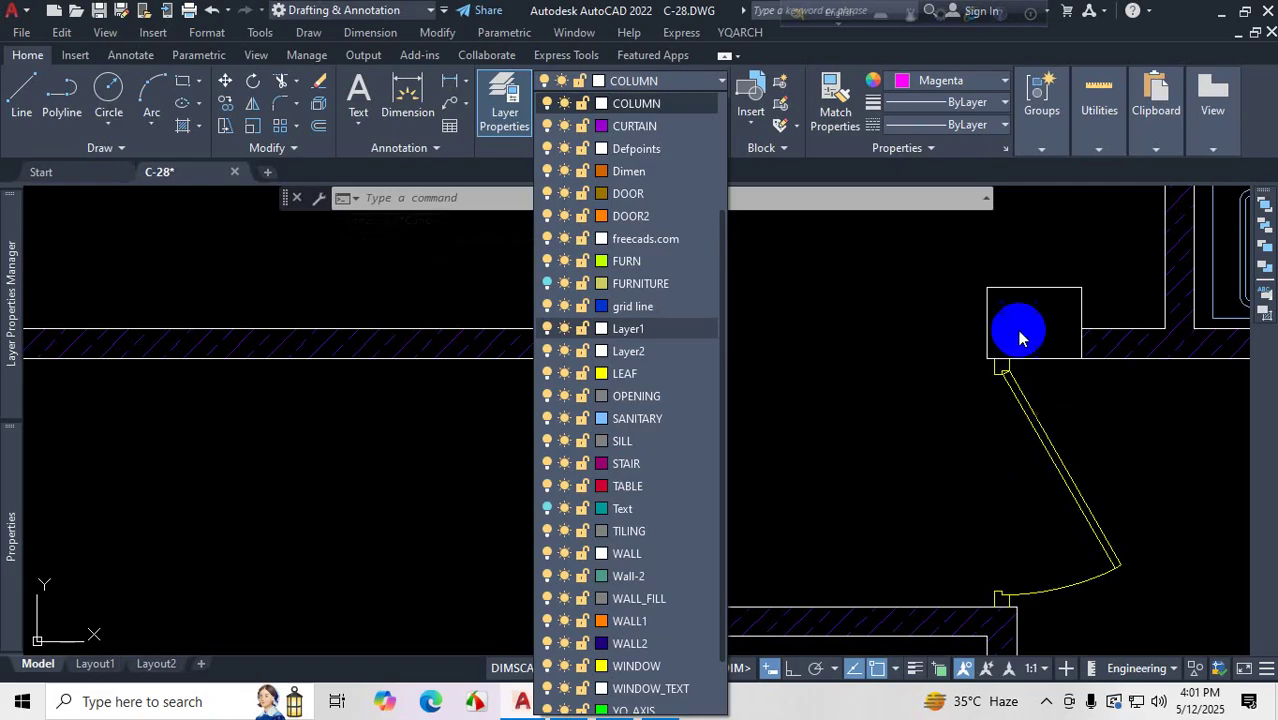
key(Escape)
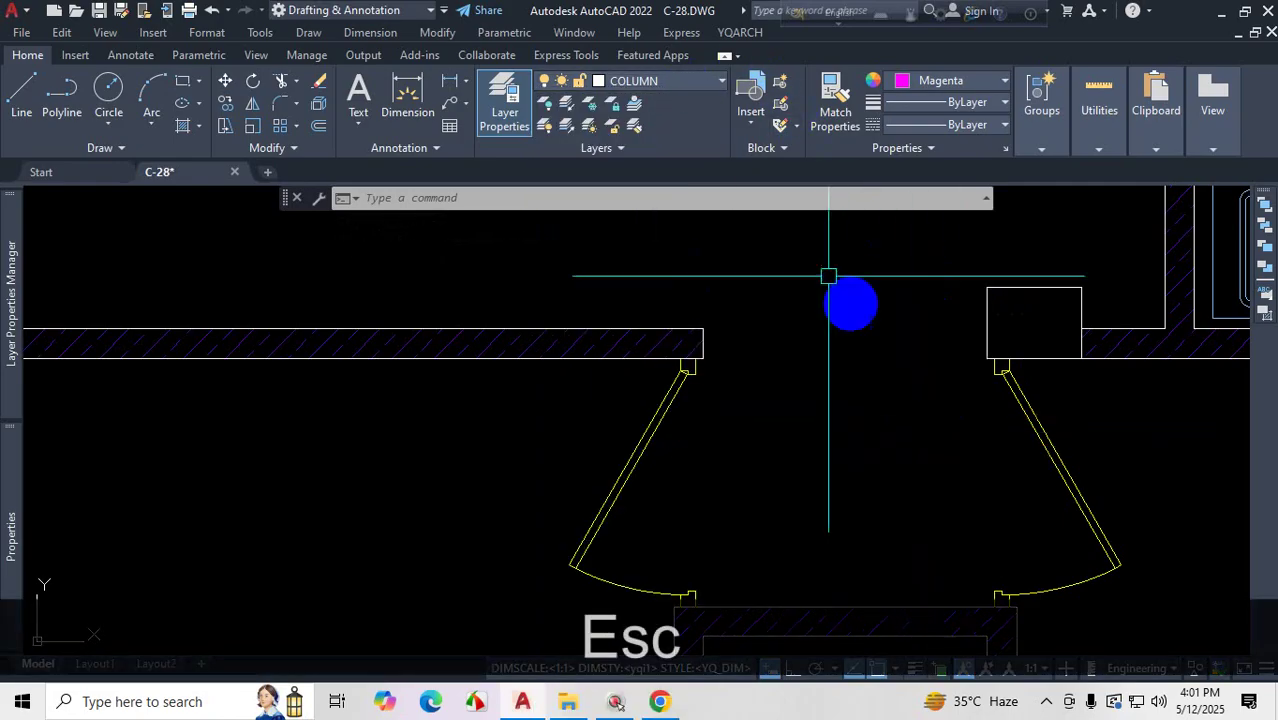
click(748, 38)
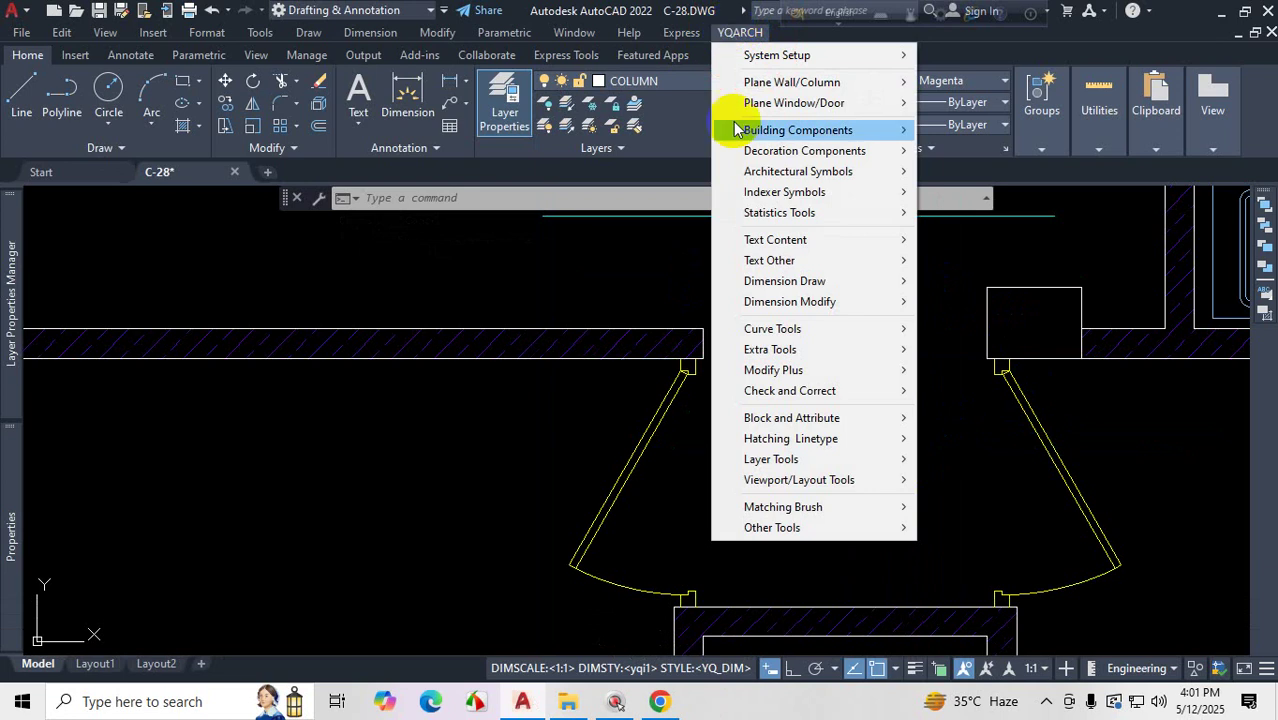
key(Escape)
key(Escape)
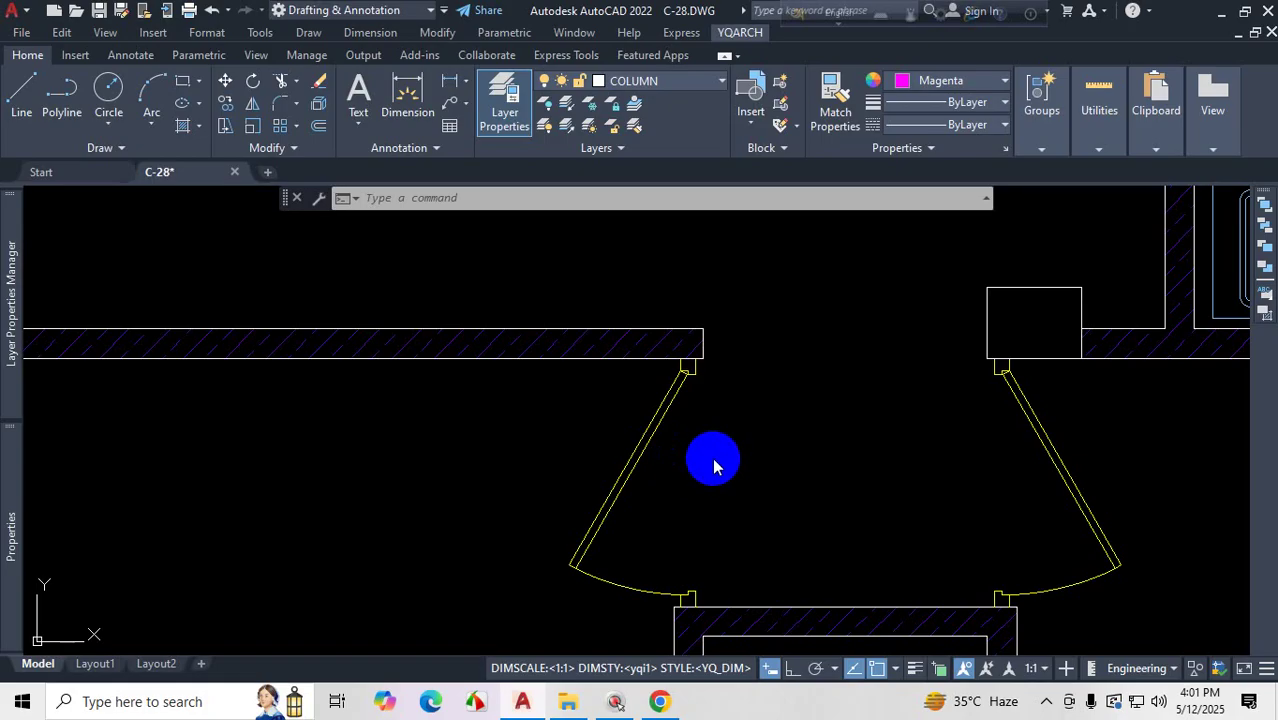
- Open the YQArch user preferences file and locate DOOR_LAYER_NAME under WINDOW/DOOR SETTINGS
click(754, 35)
mouse_move(787, 59)
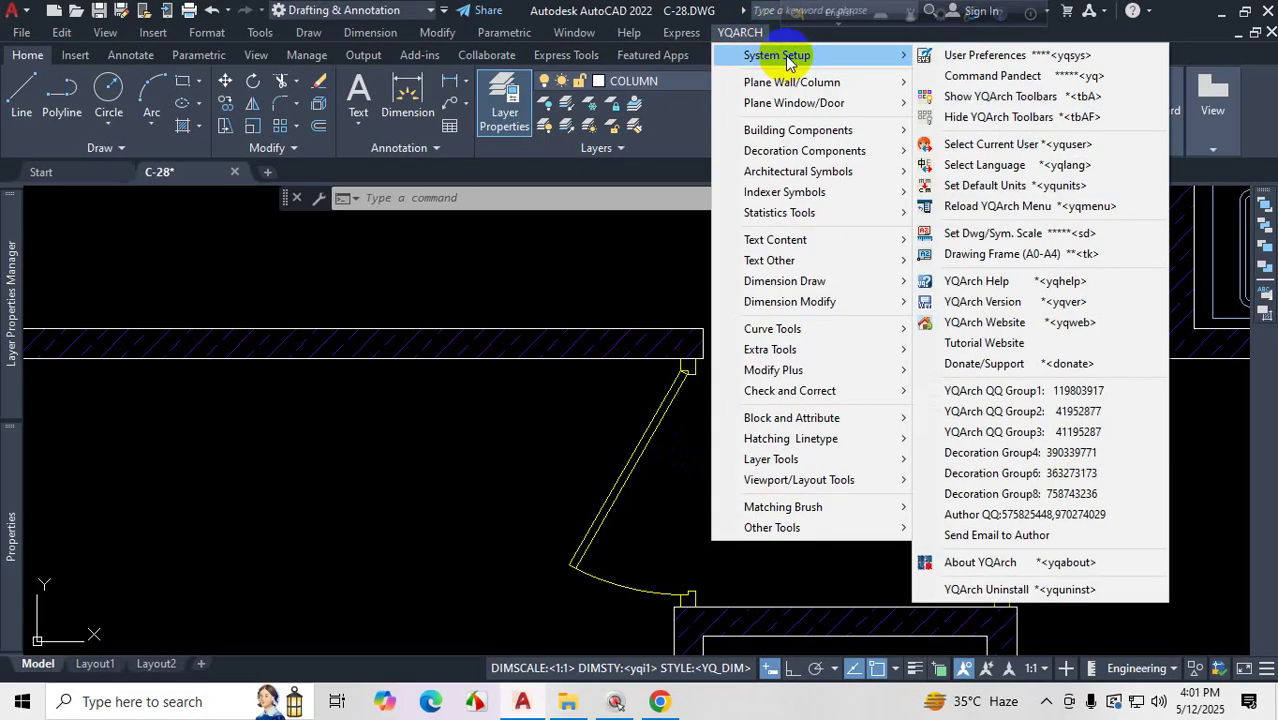
click(1010, 58)
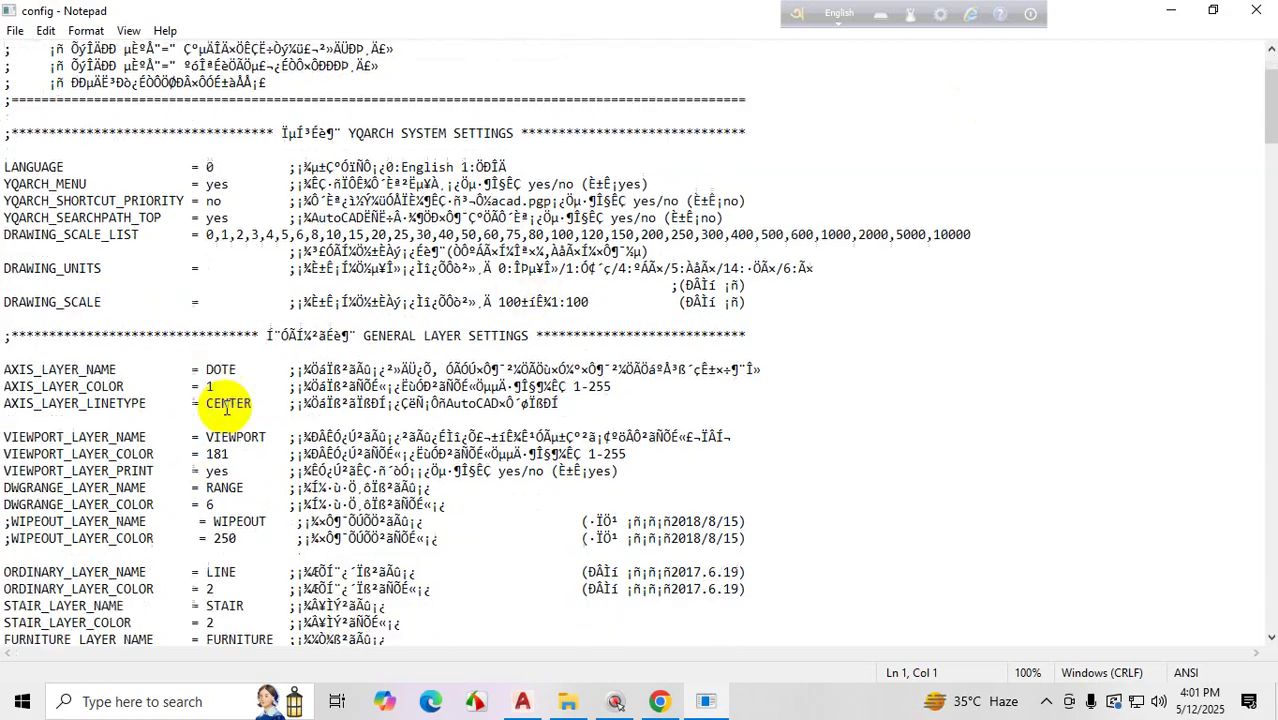
scroll(226, 407, down, 13)
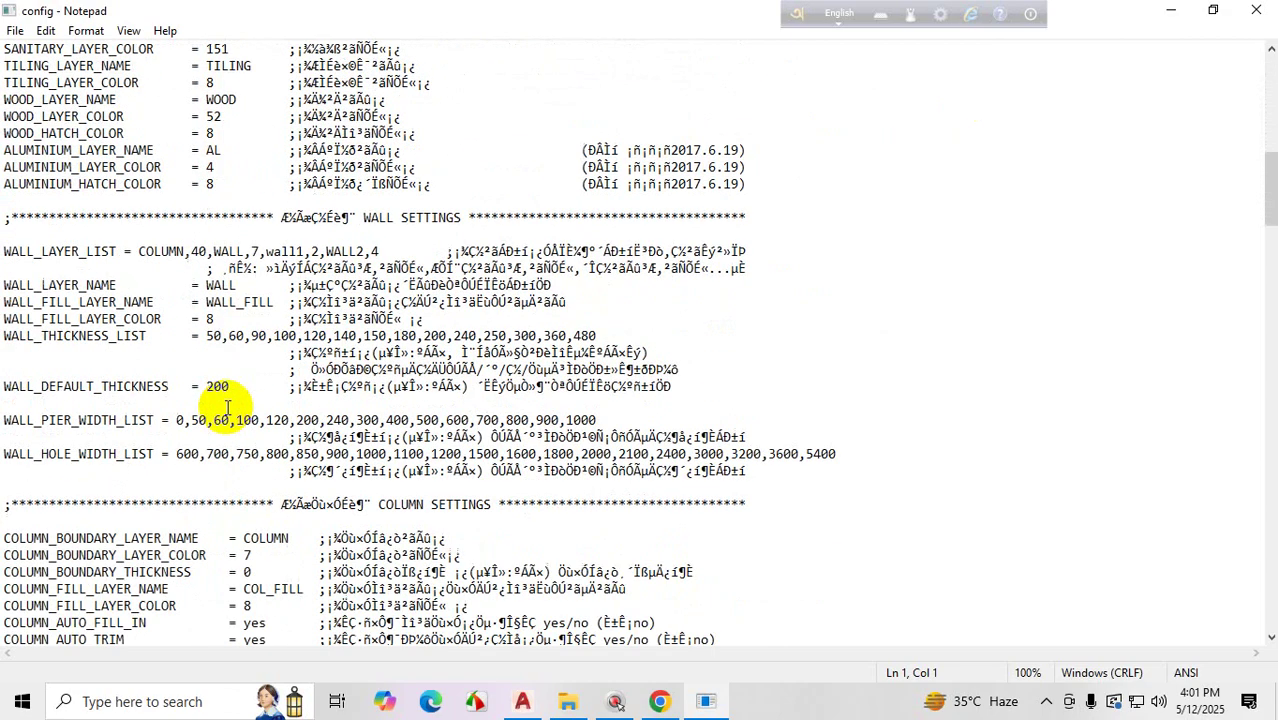
scroll(227, 407, down, 5)
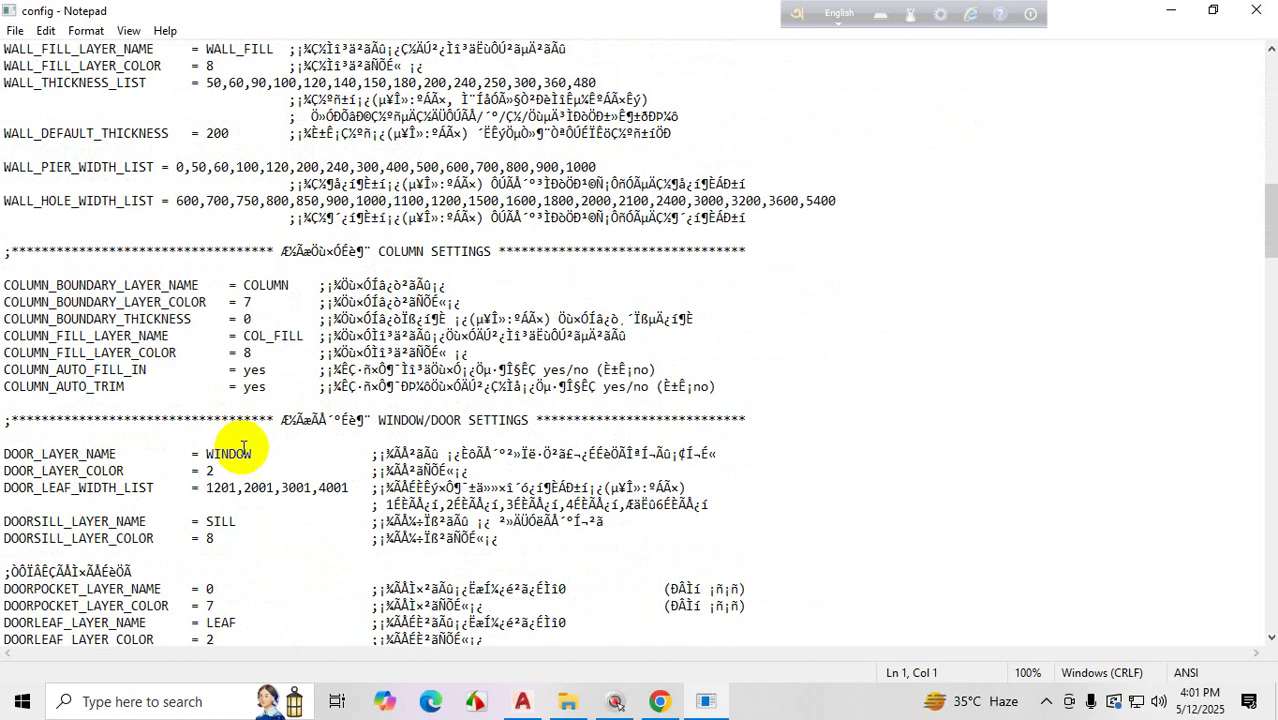
key(ctrl+1)
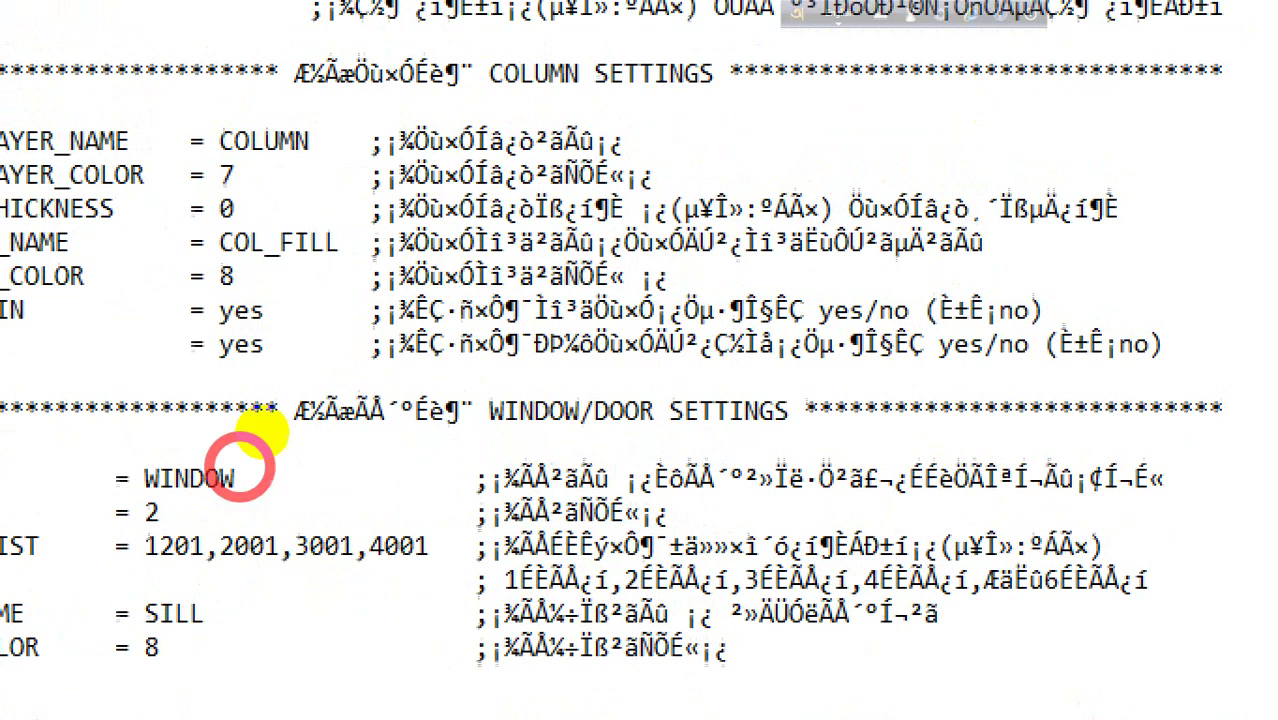
drag(249, 431, 250, 462)
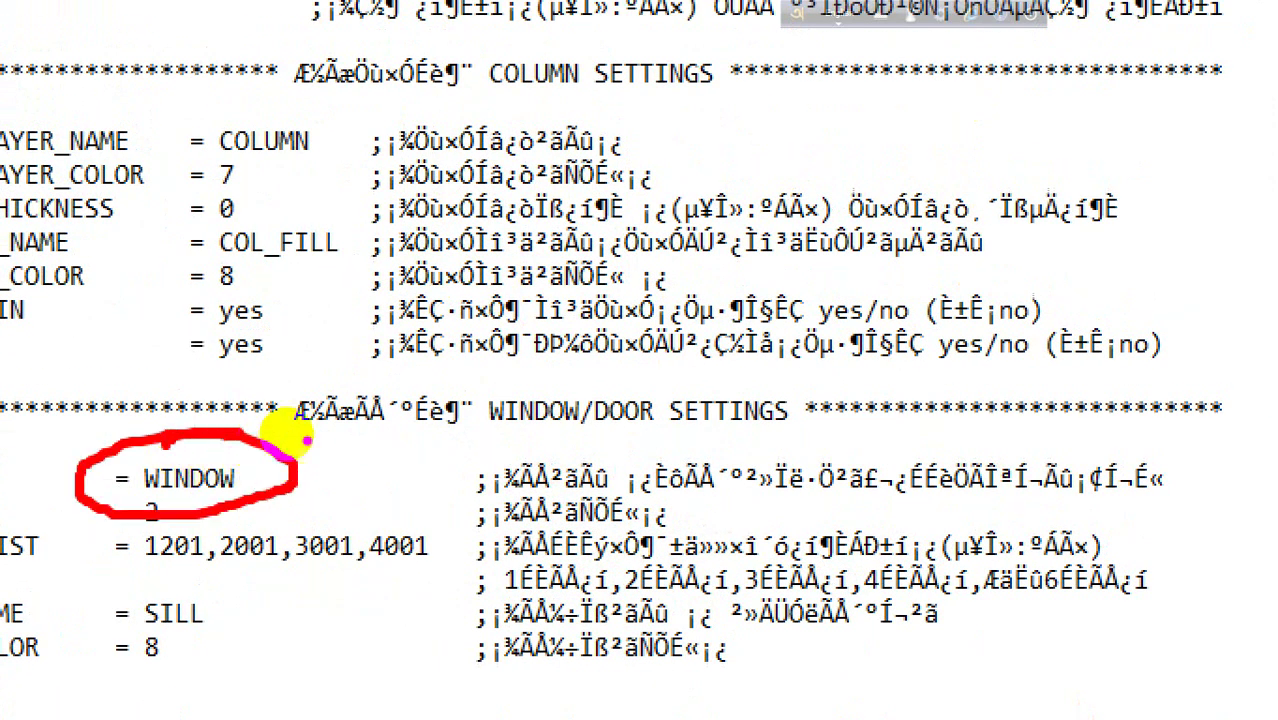
key(Escape)
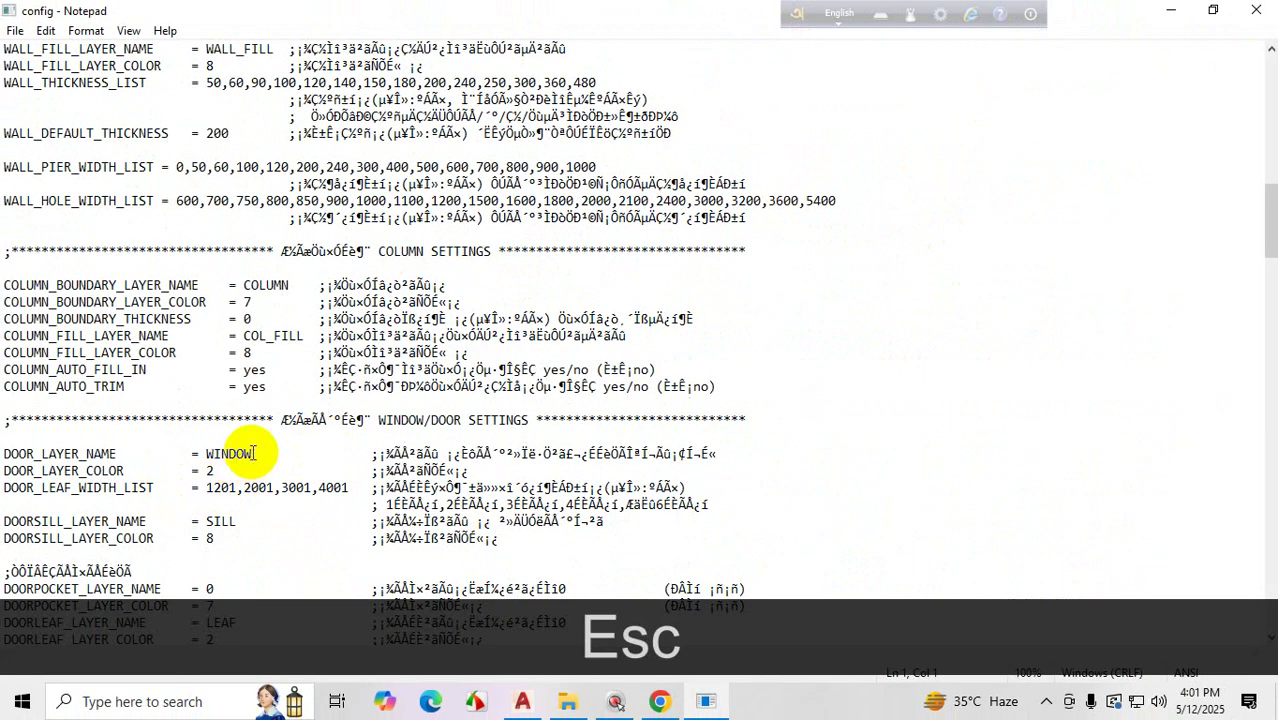
- Set DOOR_LAYER_NAME to DOOR in the YQArch config file
key(BackSpace)
key(BackSpace)
key(BackSpace)
key(BackSpace)
key(BackSpace)
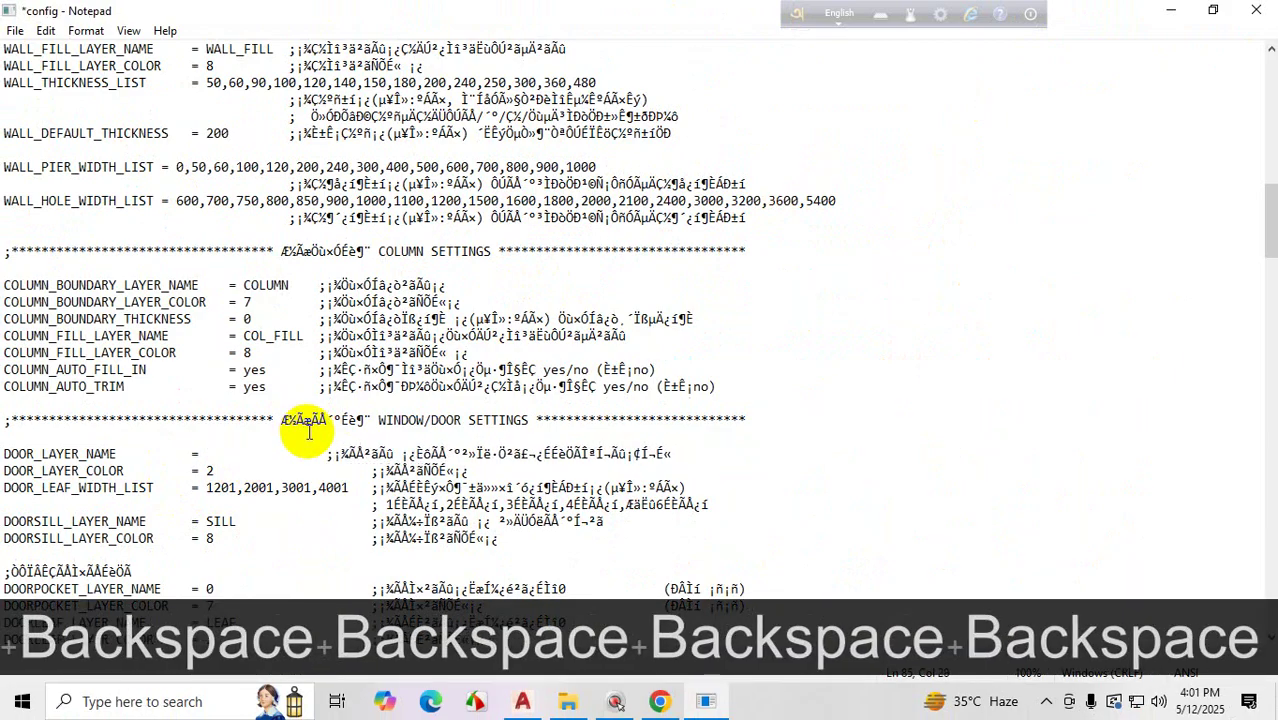
text(DOOR)
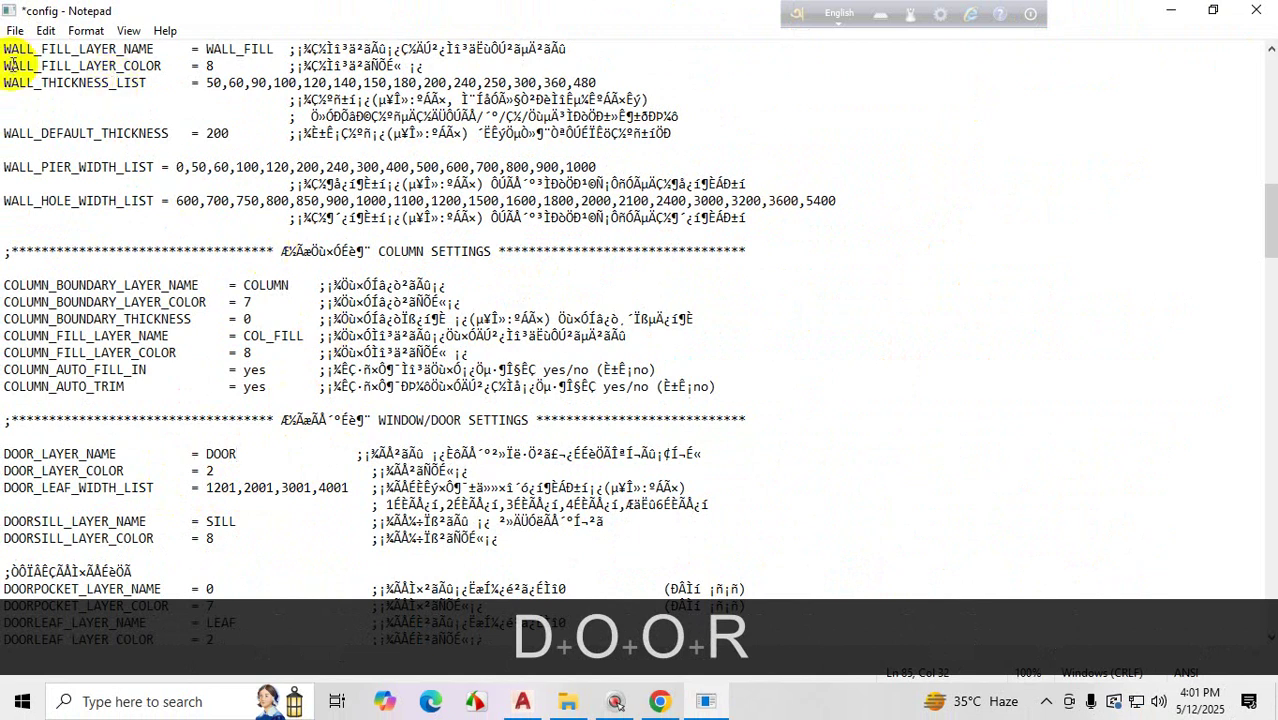
- Save the edited YQArch config file and close it
click(15, 30)
click(73, 114)
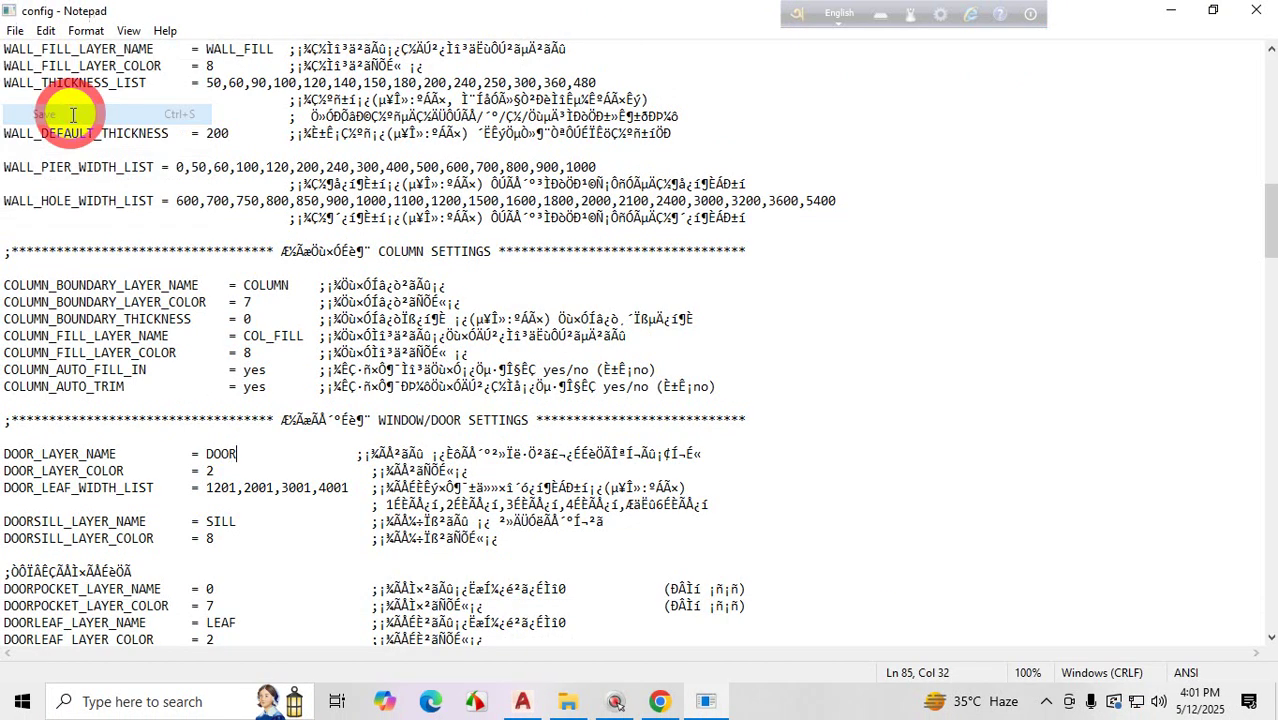
click(1258, 12)
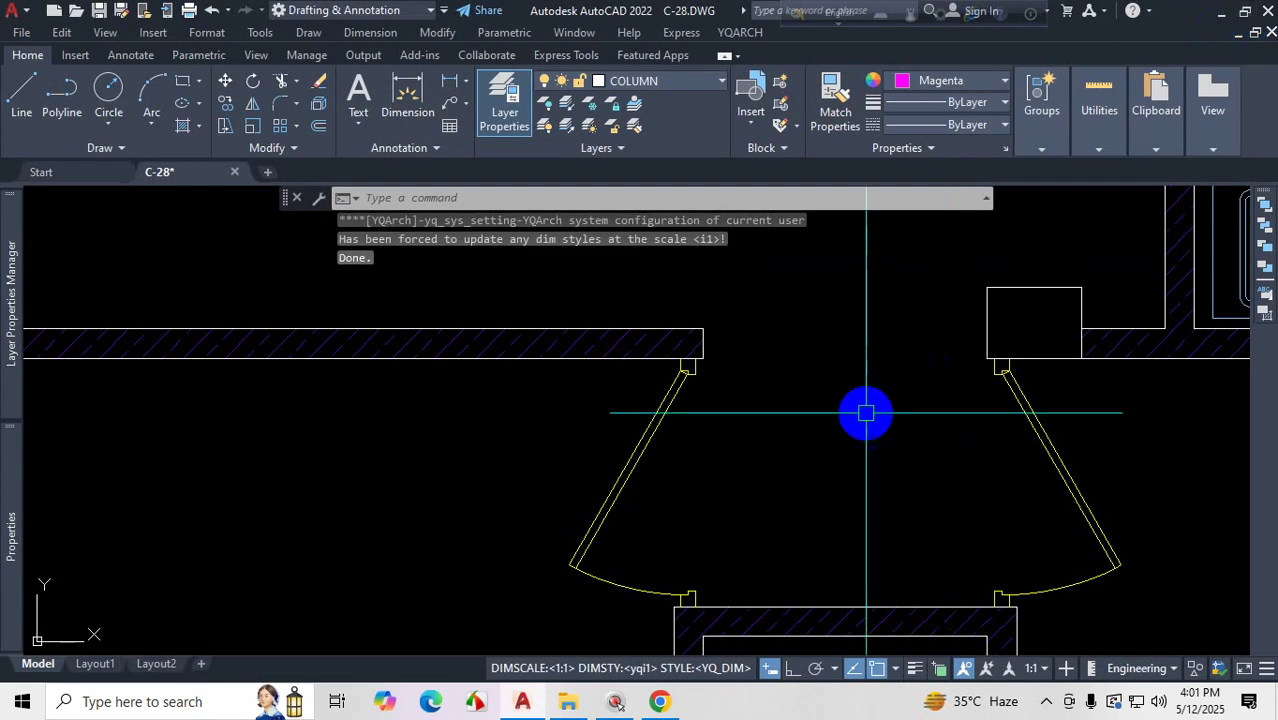
- Check the layer of the two yellow doors facing each other above the small bathroom in the wider plan
scroll(836, 493, down, 5)
scroll(836, 493, up, 5)
click(785, 340)
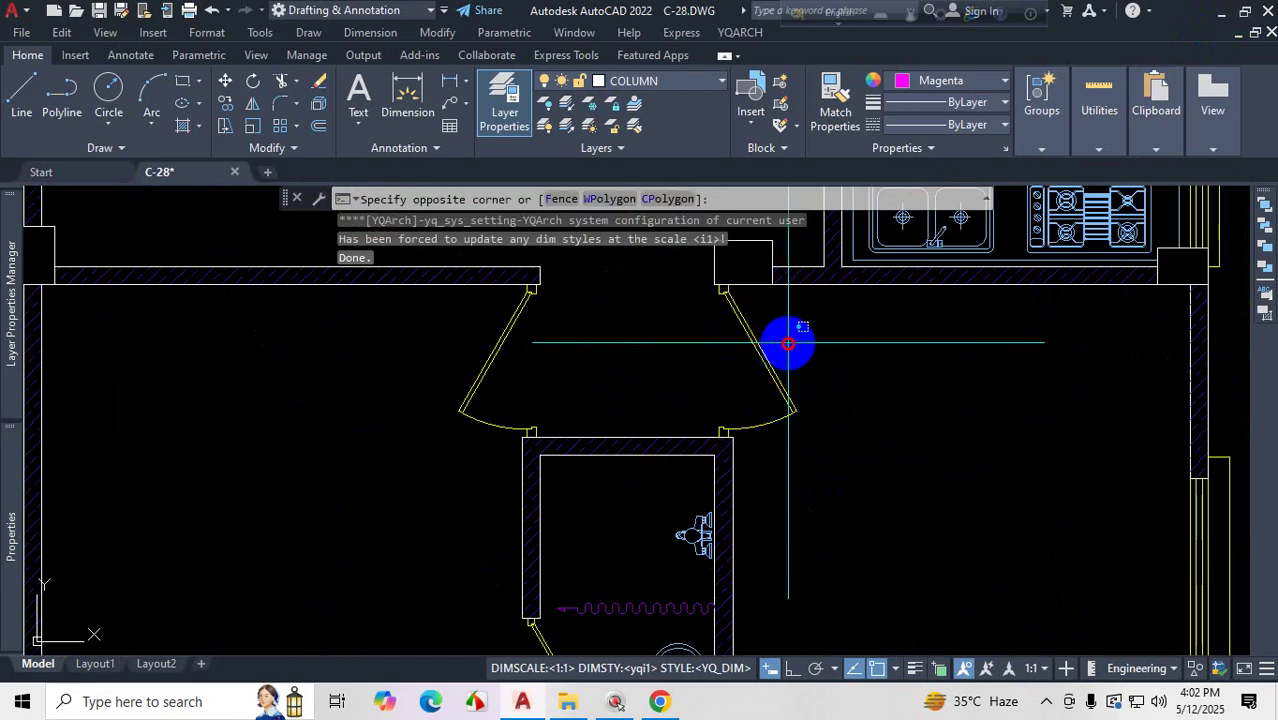
click(776, 356)
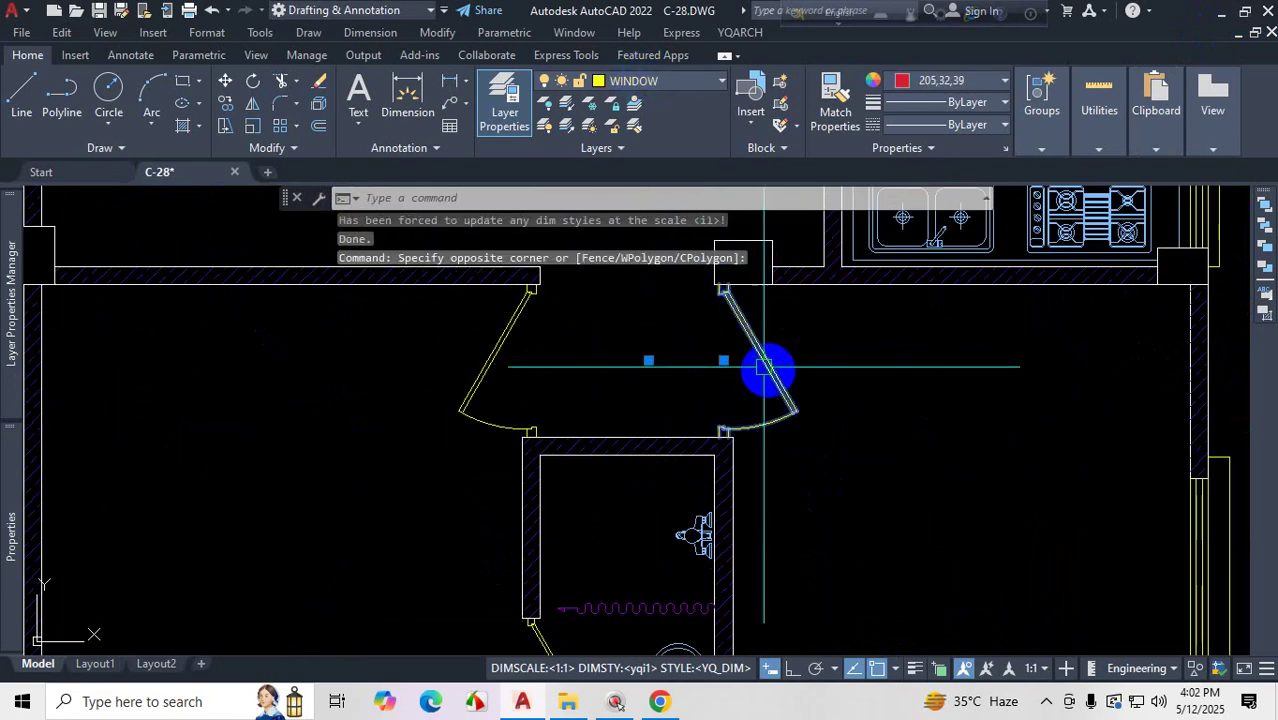
key(Escape)
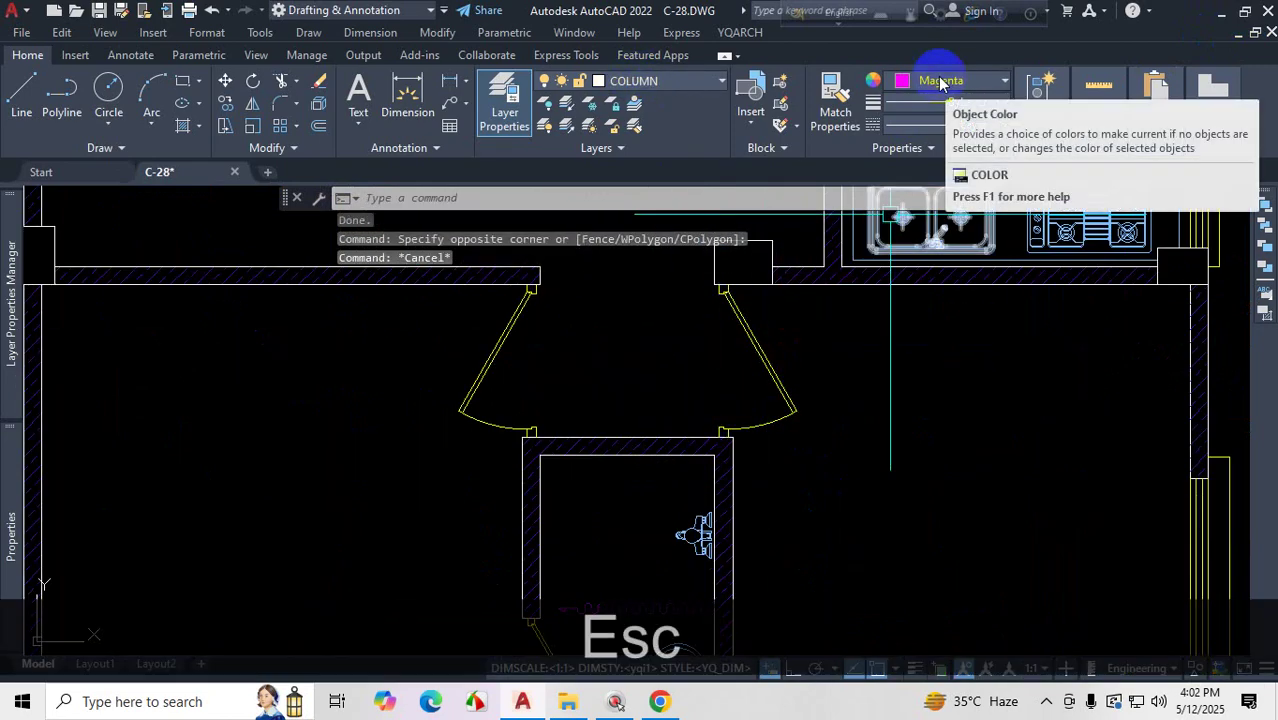
click(777, 339)
click(666, 354)
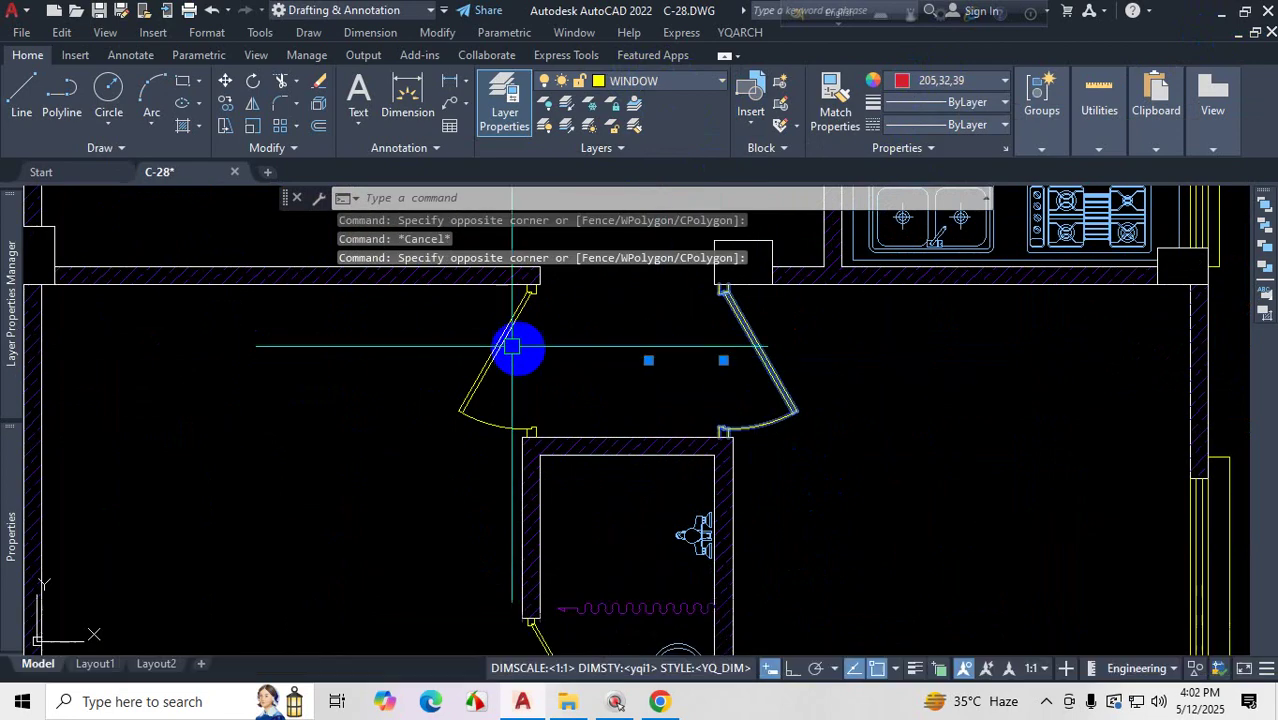
click(540, 349)
click(442, 343)
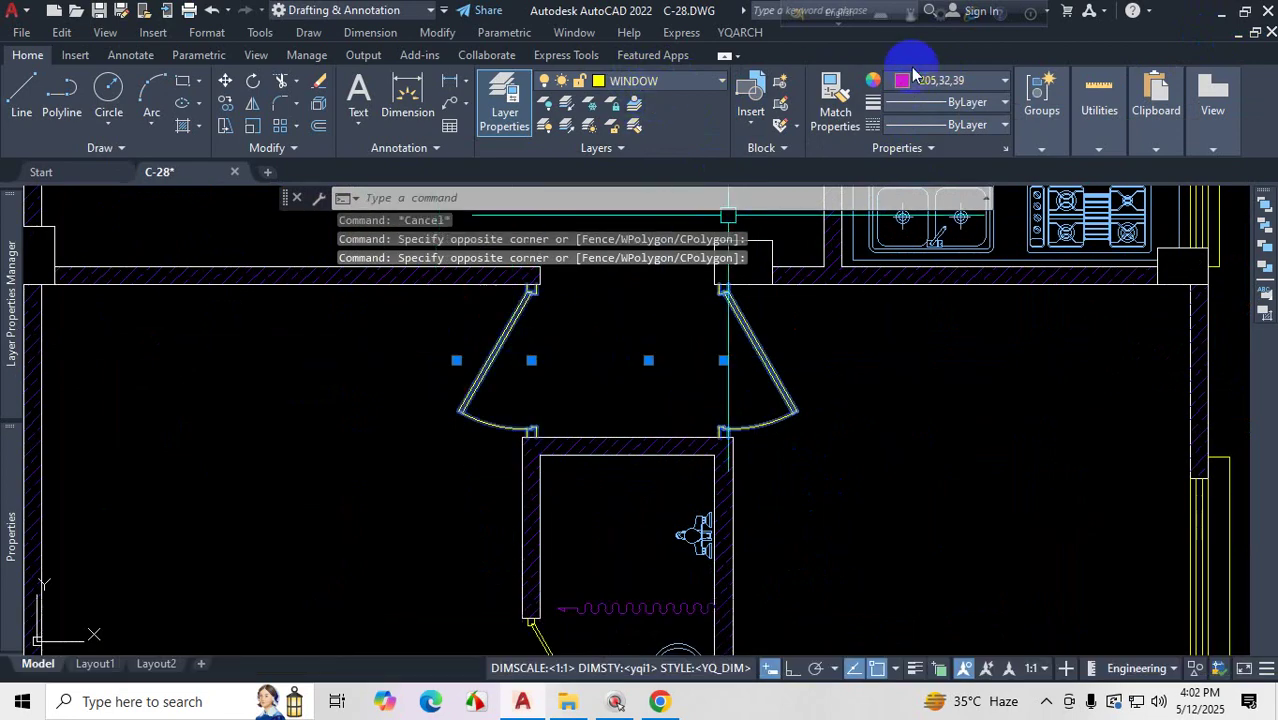
scroll(740, 456, down, 5)
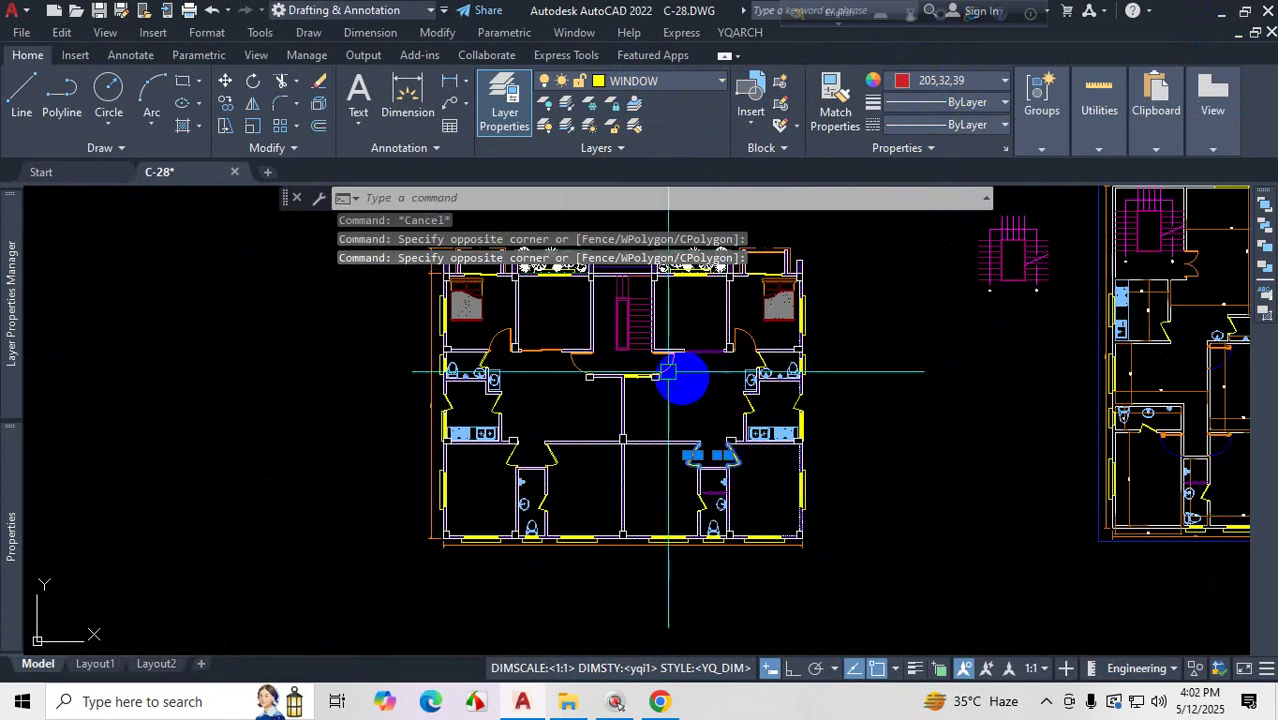
scroll(690, 370, up, 6)
key(Escape)
- Check which layer the orange swing door beside the staircase belongs to
scroll(710, 368, up, 4)
click(710, 368)
click(625, 328)
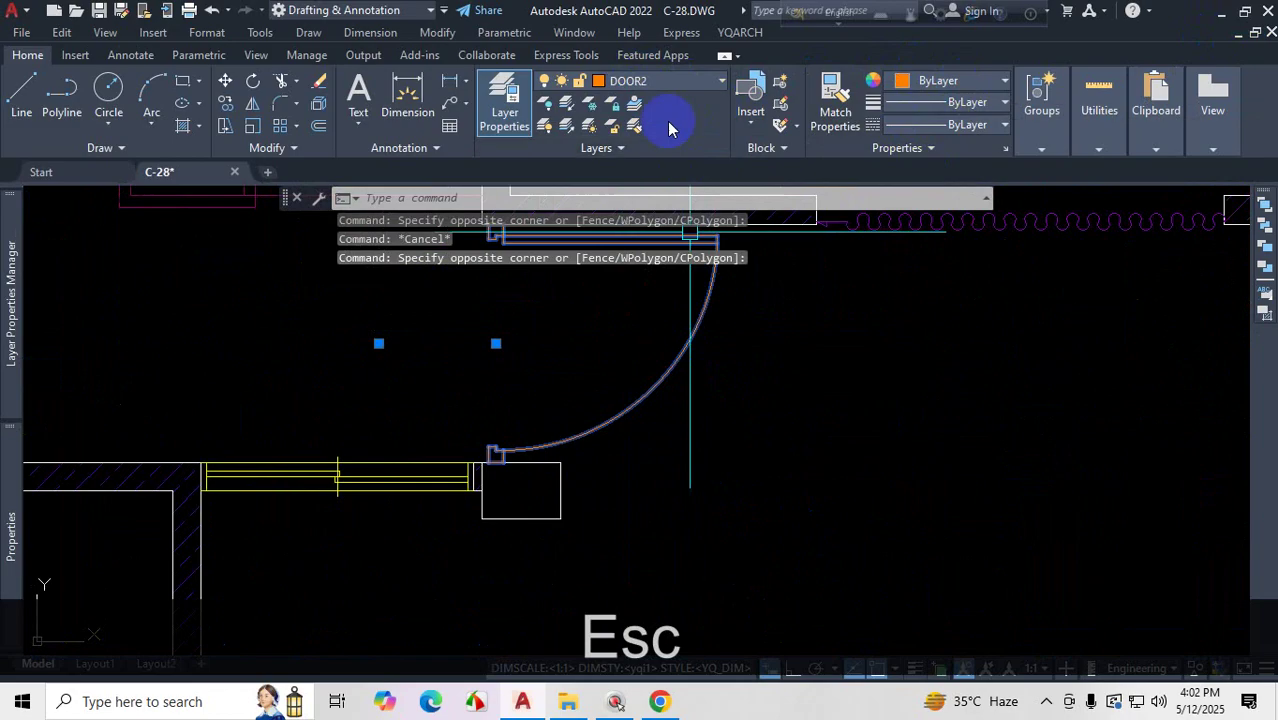
scroll(742, 542, down, 5)
key(Escape)
- Try to erase the orange swing door beside the staircase with YQArch's EW erase command
scroll(779, 491, up, 5)
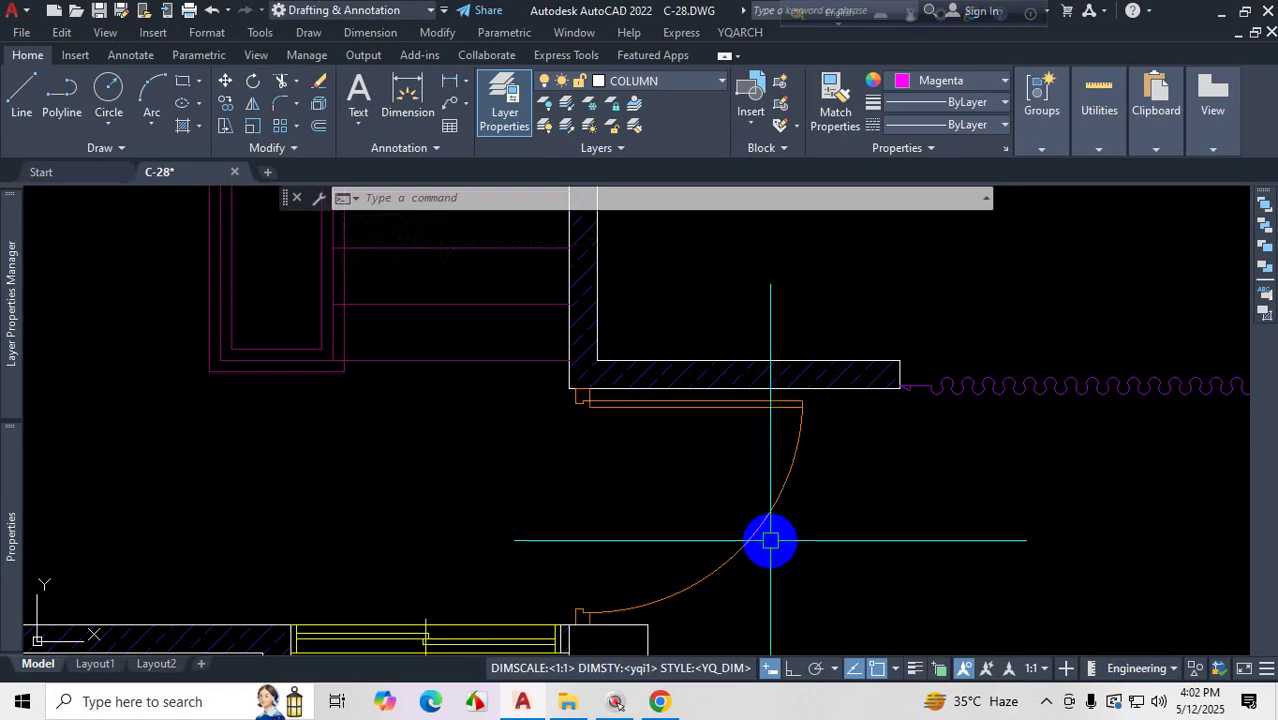
text(ew)
key(space)
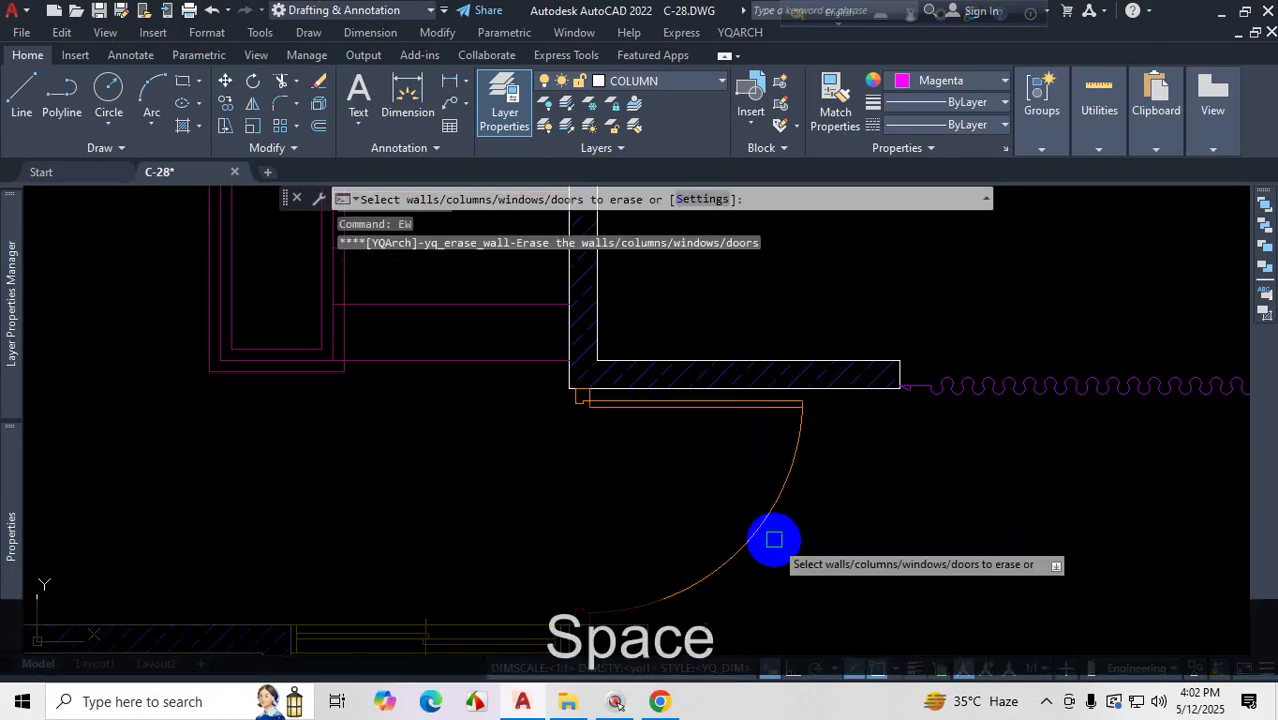
click(790, 464)
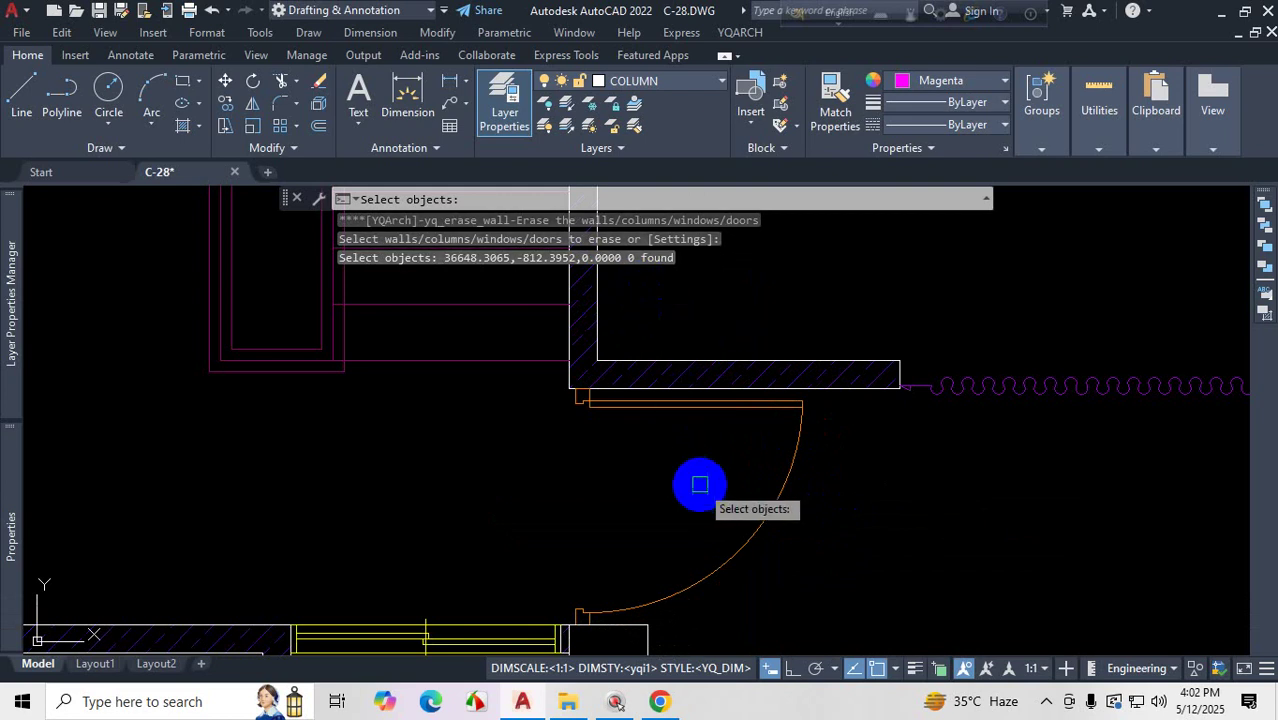
scroll(727, 428, down, 2)
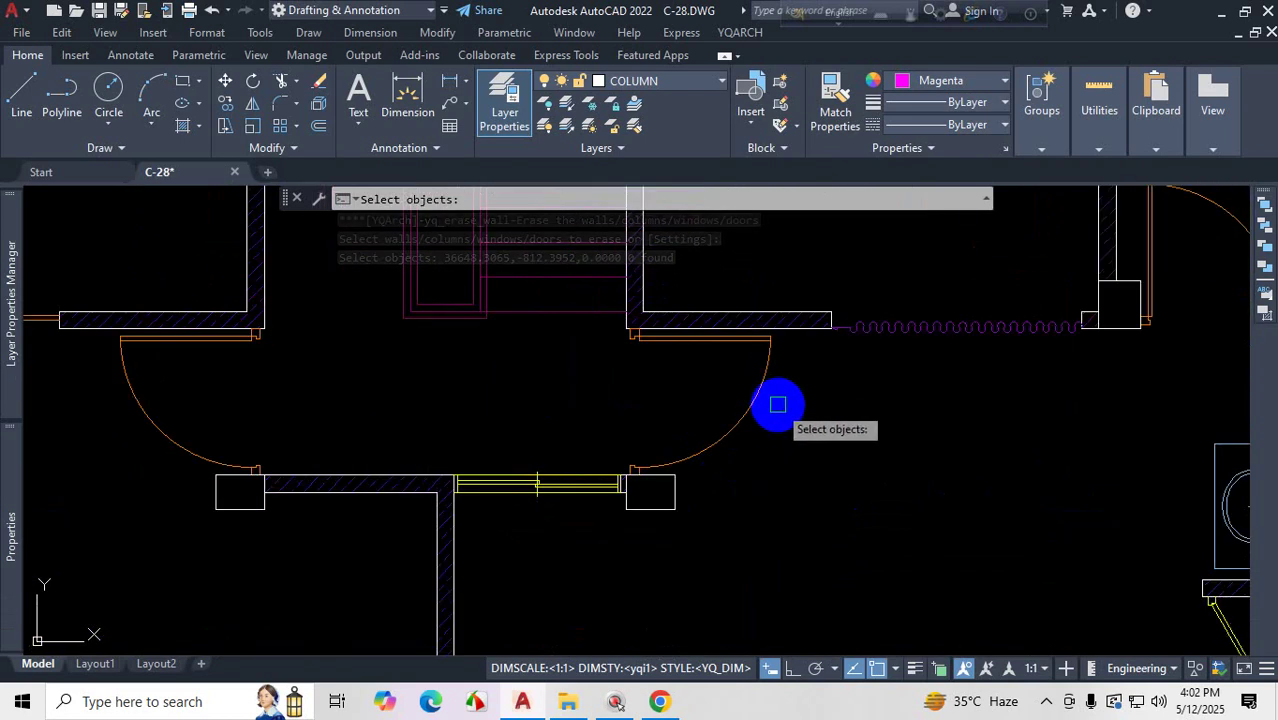
key(Escape)
- Move the two orange swing doors on either side of the stair lobby to the DOOR layer
click(778, 422)
click(686, 218)
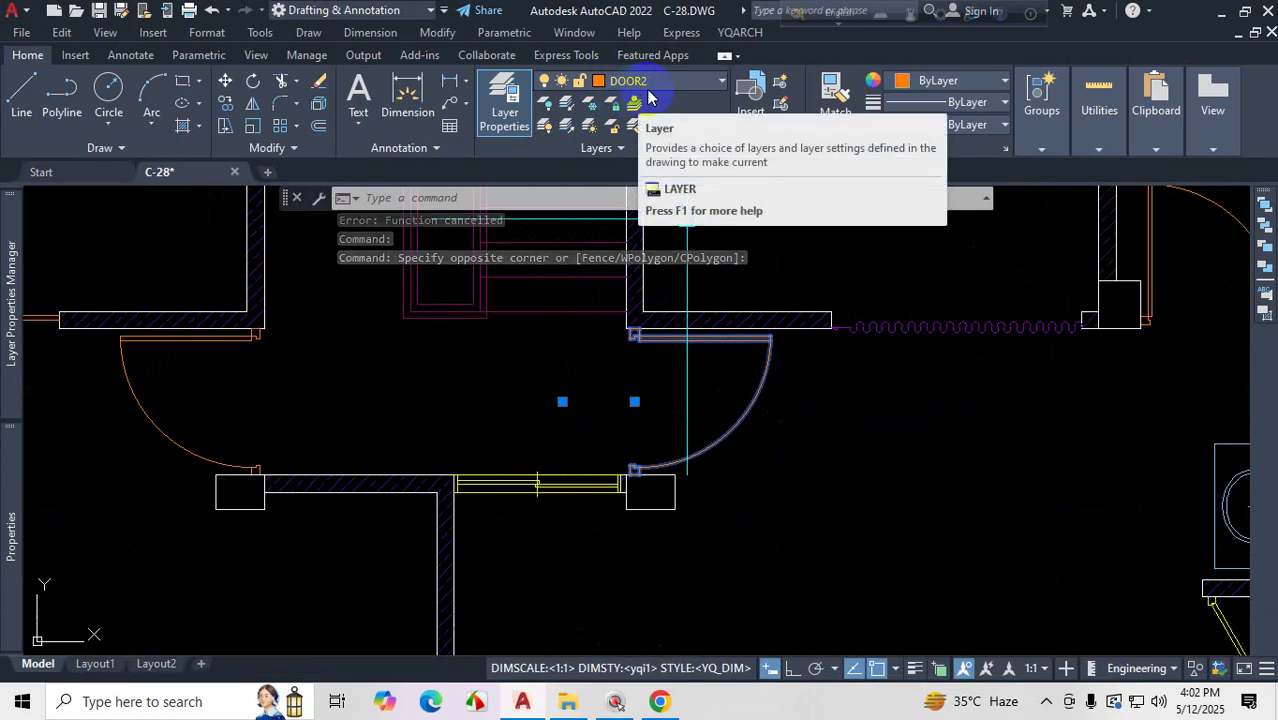
key(Escape)
click(751, 444)
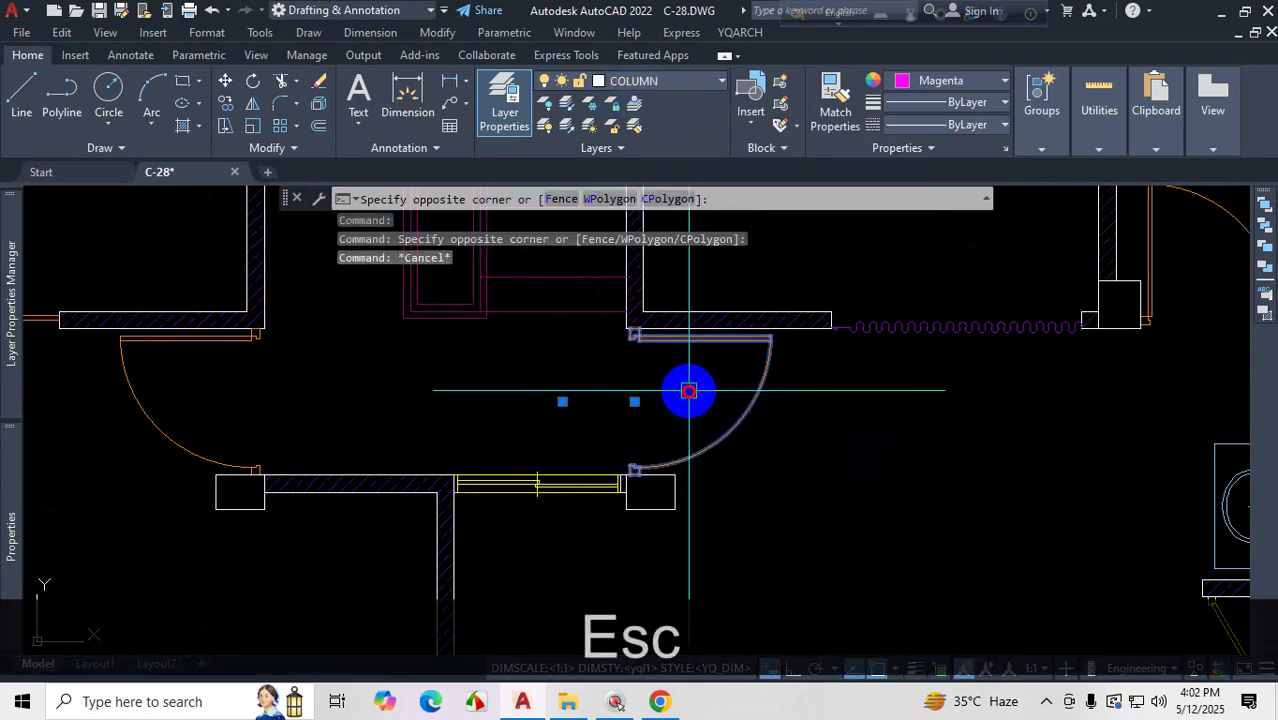
click(651, 88)
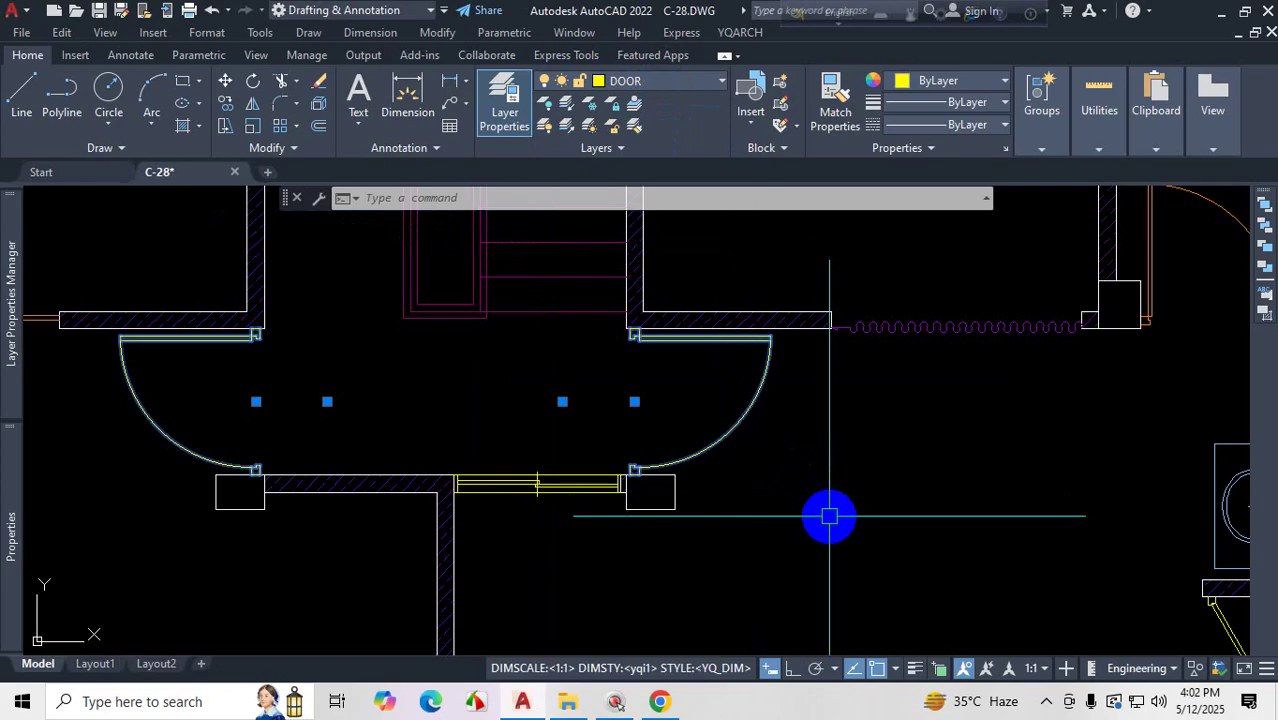
key(Escape)
- Erase the right-hand door of the stair lobby with YQArch's EW command
text(ew)
key(space)
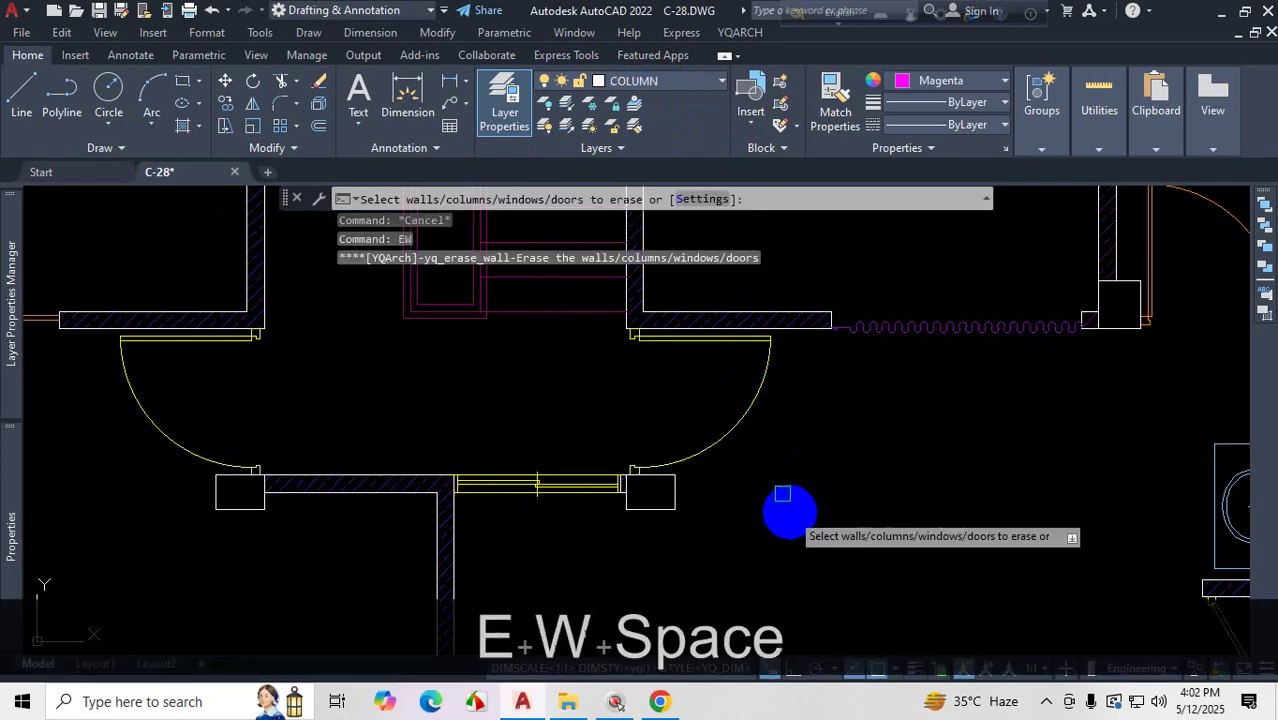
click(765, 389)
key(space)
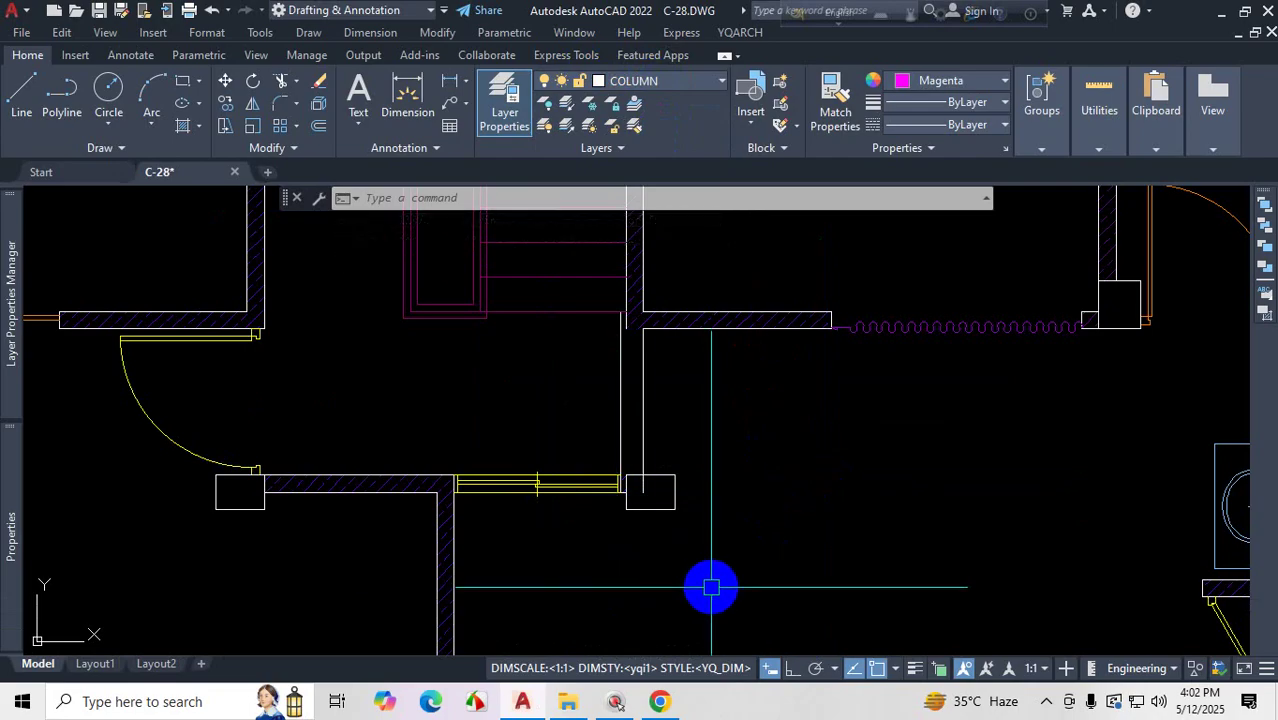
- Try to erase the orange bedroom door above the toilet with YQArch's EW command
scroll(605, 491, down, 5)
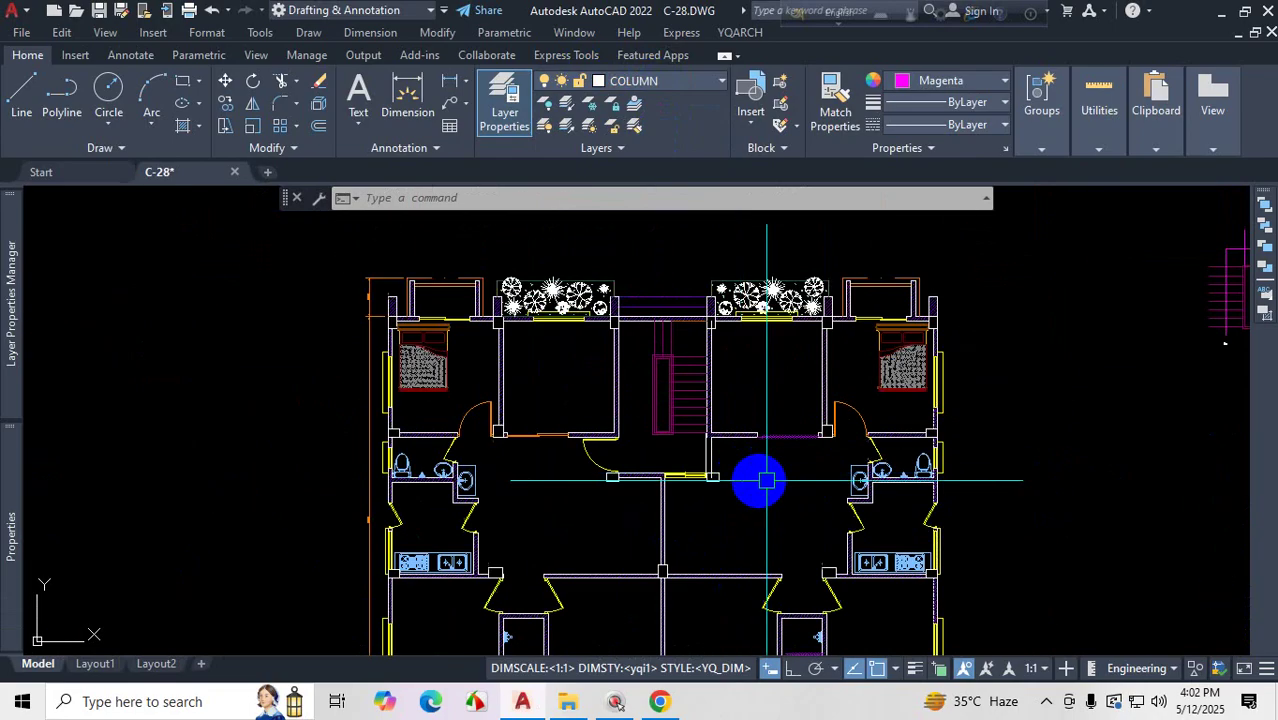
scroll(884, 388, up, 6)
text(ew)
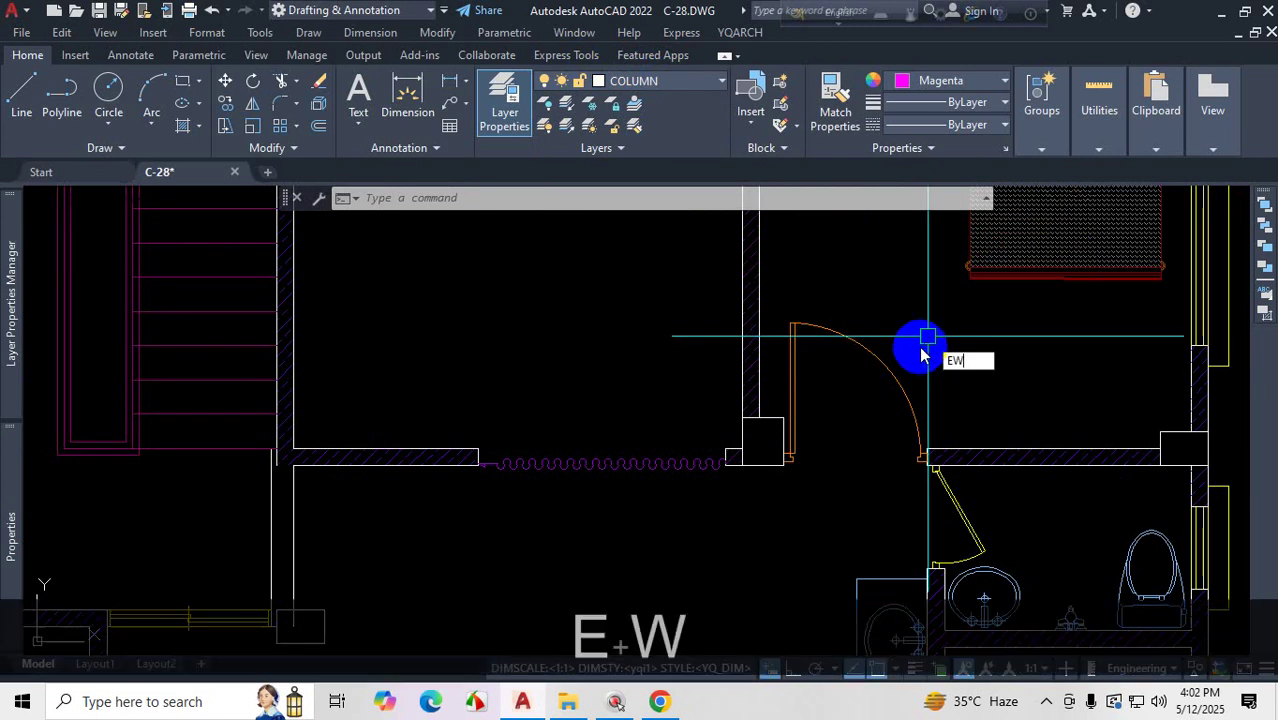
key(space)
click(877, 355)
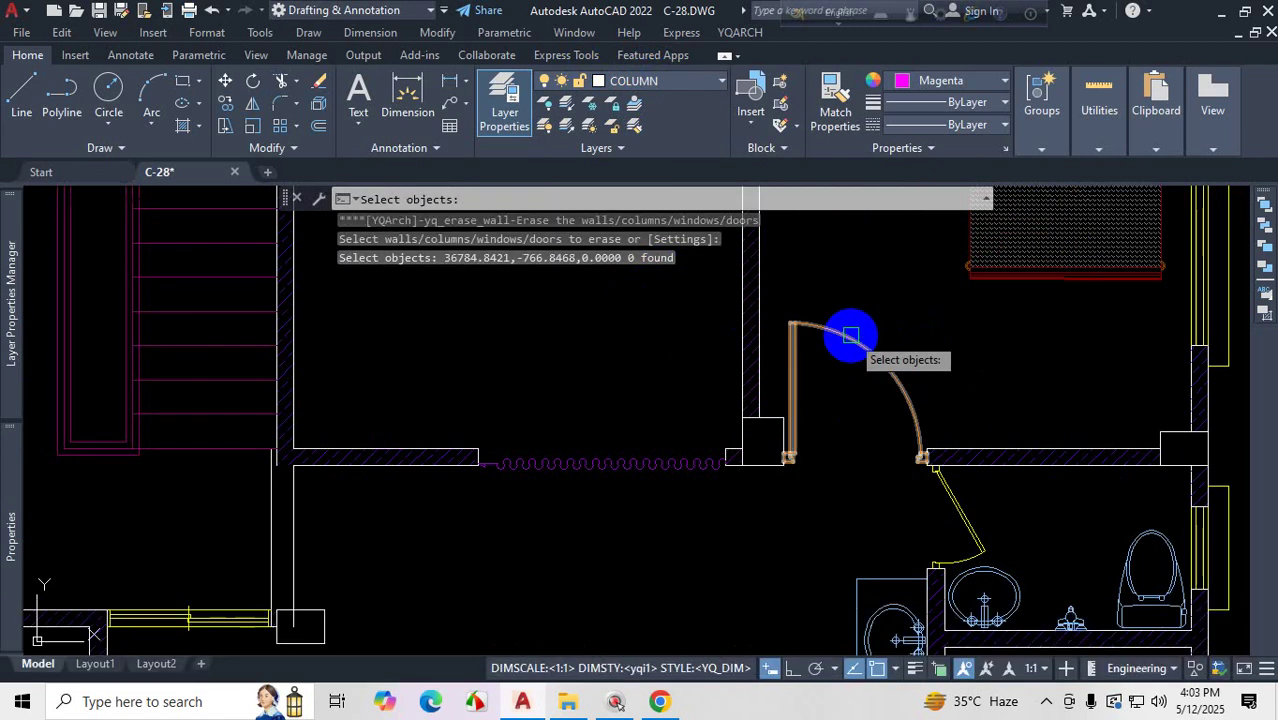
key(Escape)
- Reopen the YQArch user preferences file and examine AXIS_LAYER_NAME under GENERAL LAYER SETTINGS
scroll(790, 374, down, 6)
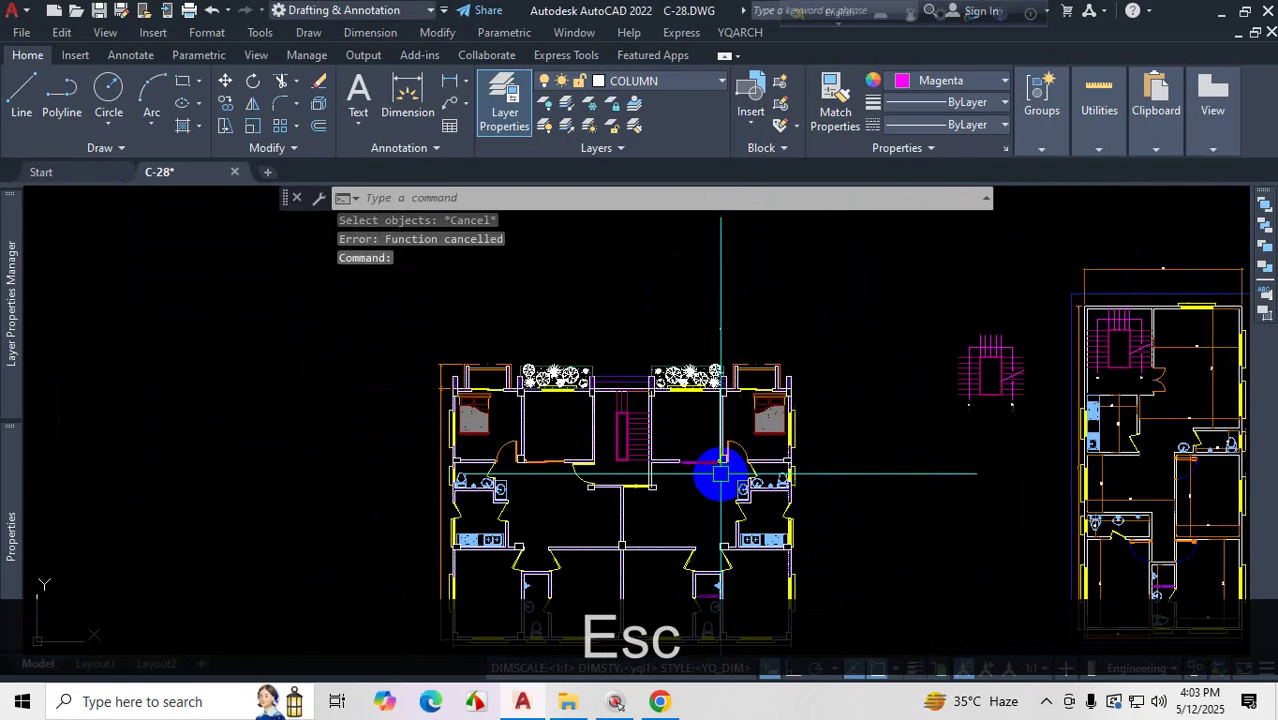
click(745, 33)
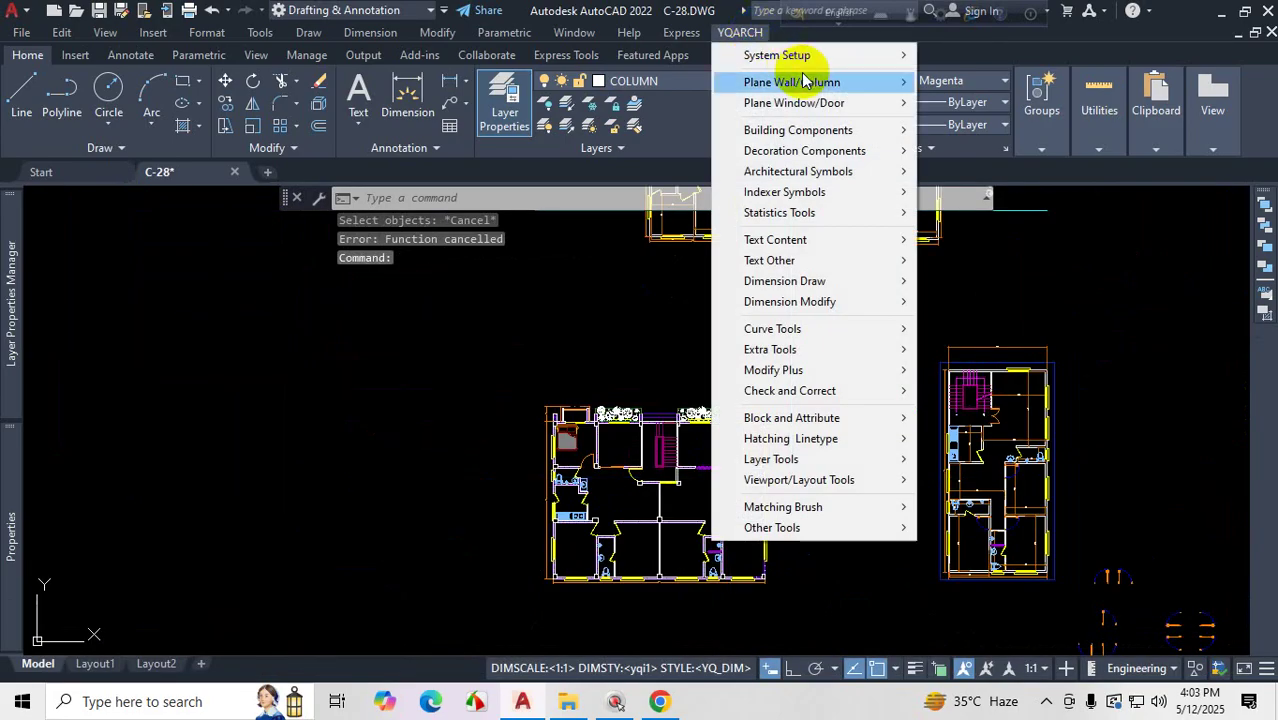
mouse_move(870, 60)
click(985, 55)
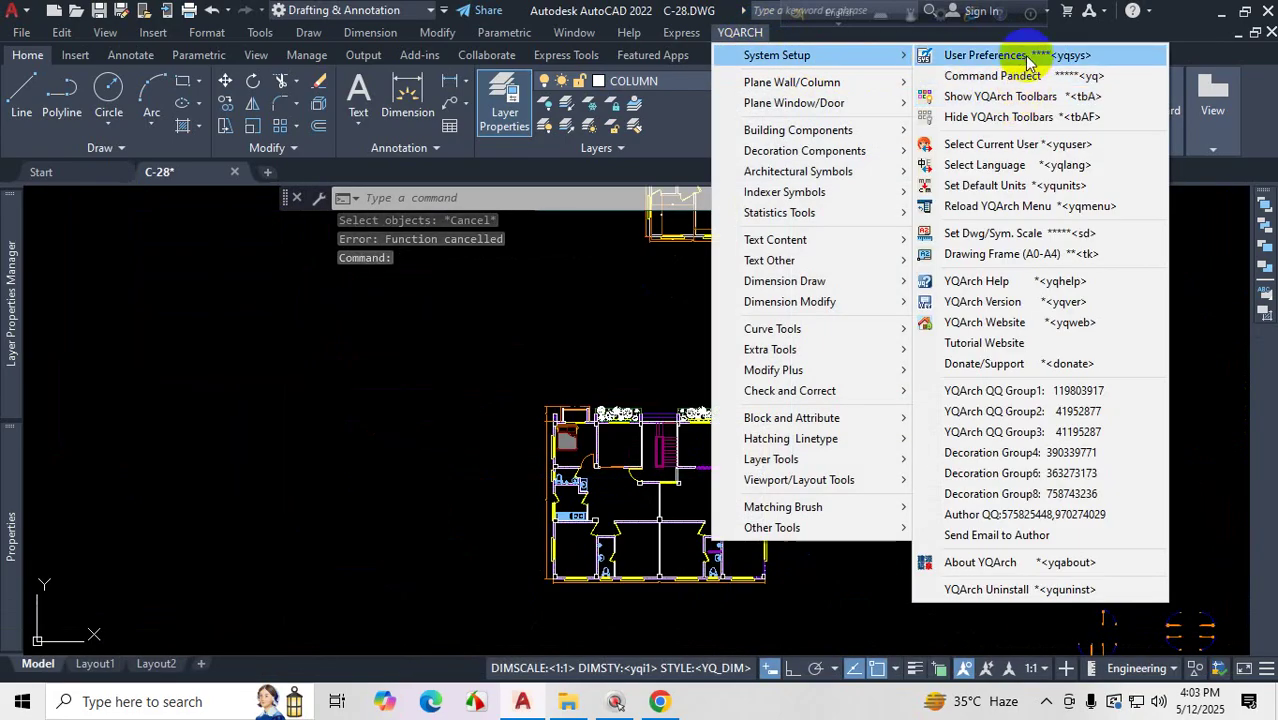
scroll(170, 460, down, 4)
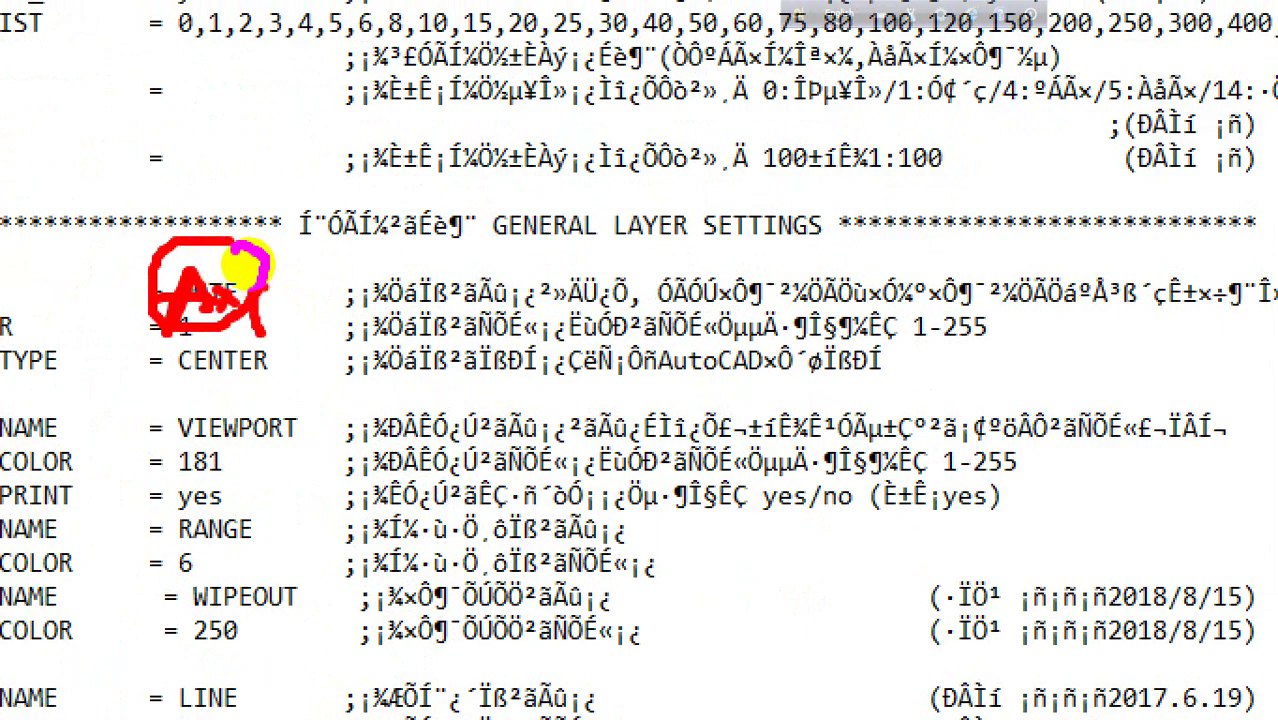
drag(207, 246, 229, 246)
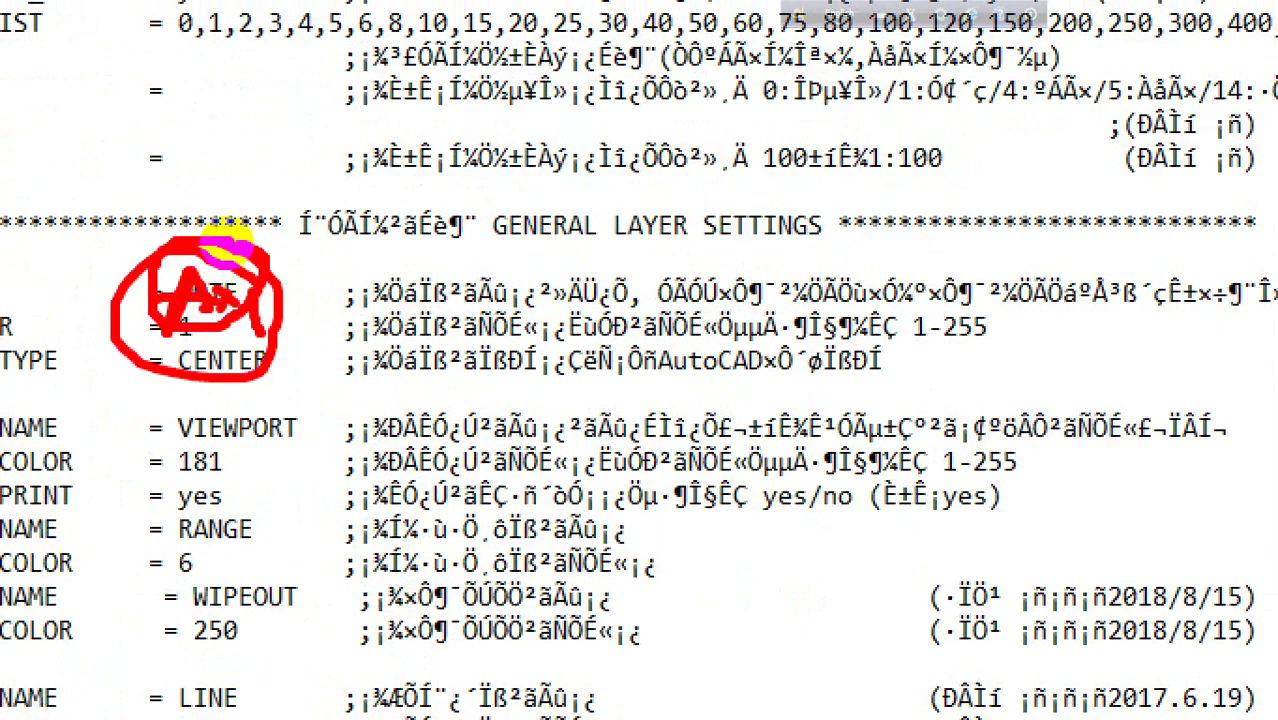
key(Escape)
- Review the config file's general layer, wall, column, window/door and dimension settings
scroll(340, 385, down, 5)
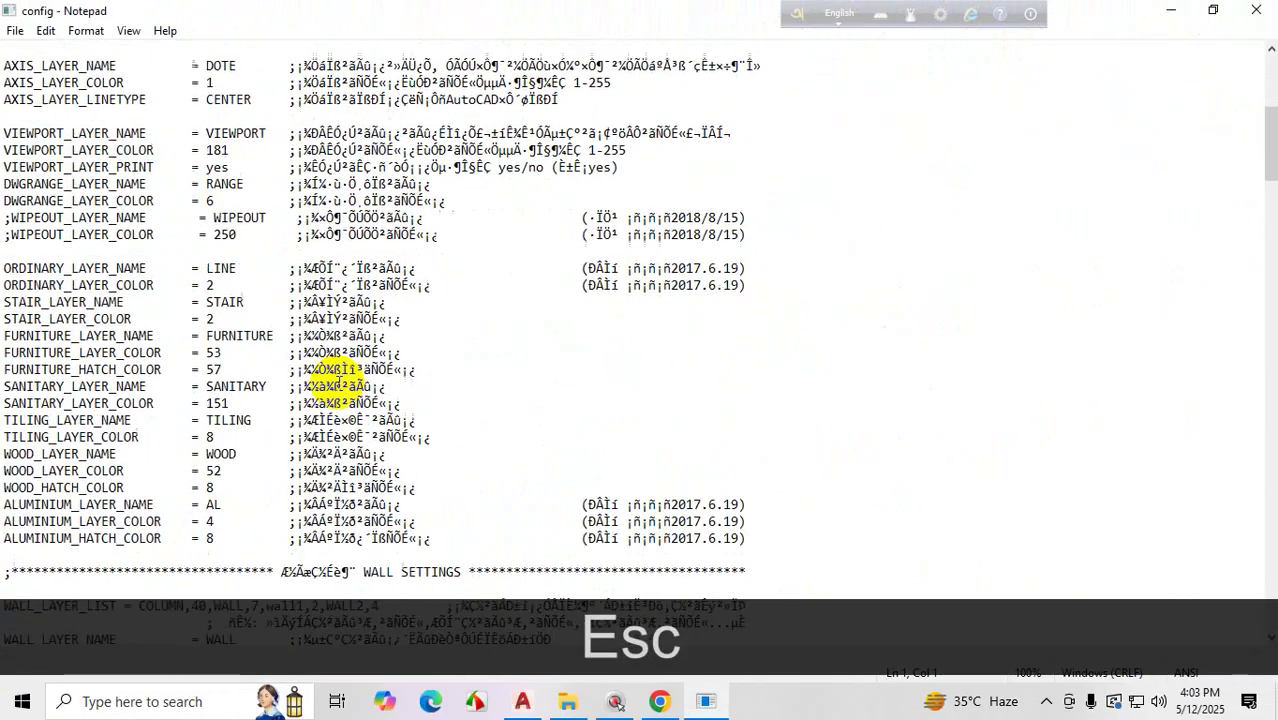
scroll(340, 385, down, 15)
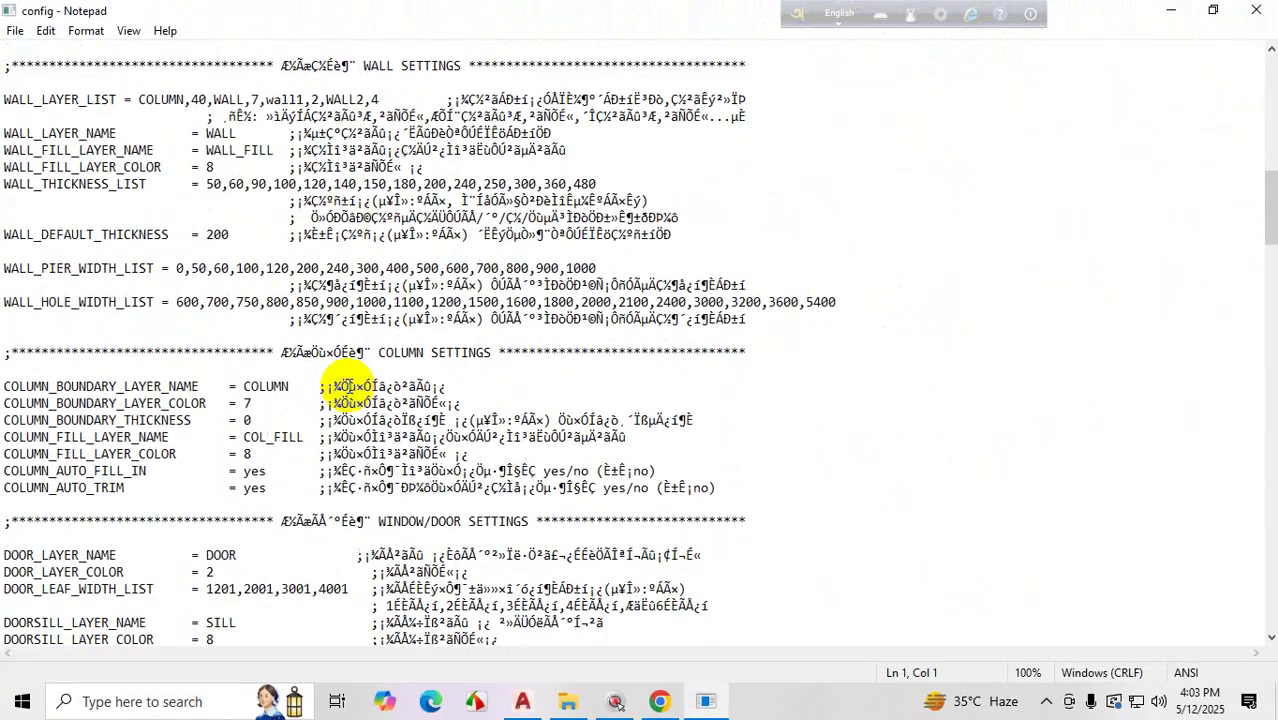
scroll(357, 386, down, 17)
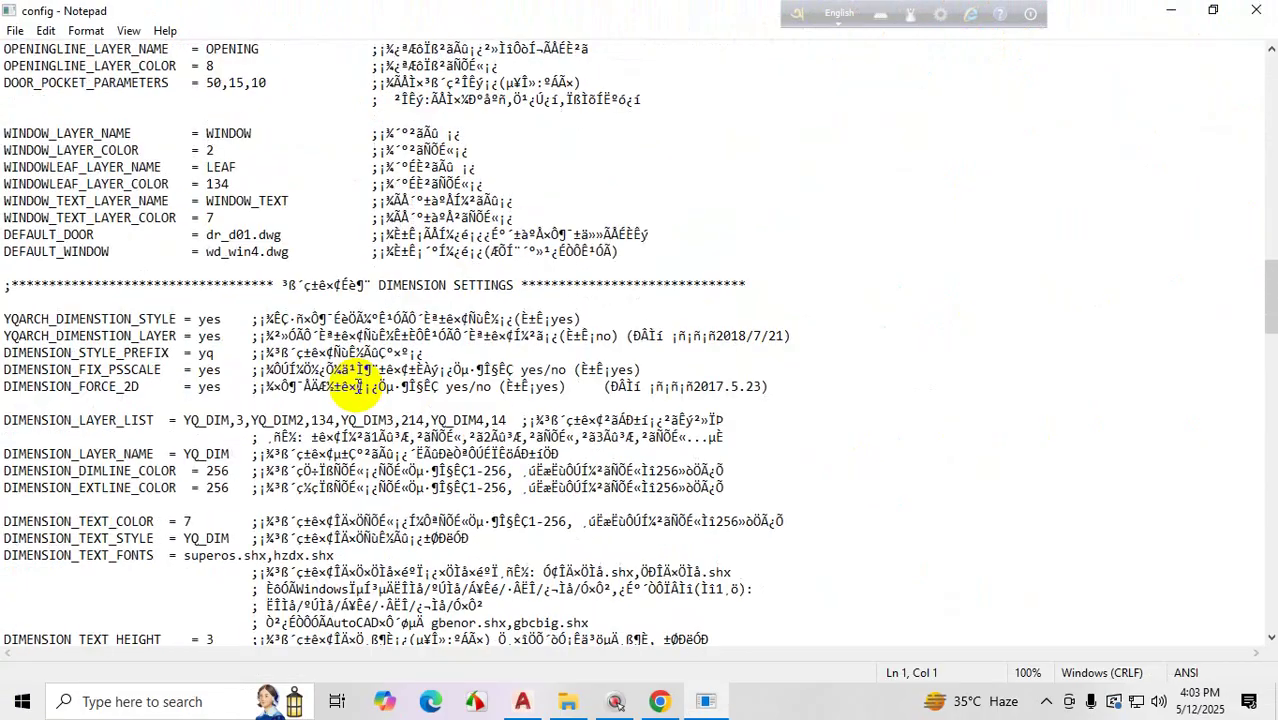
scroll(357, 386, down, 2)
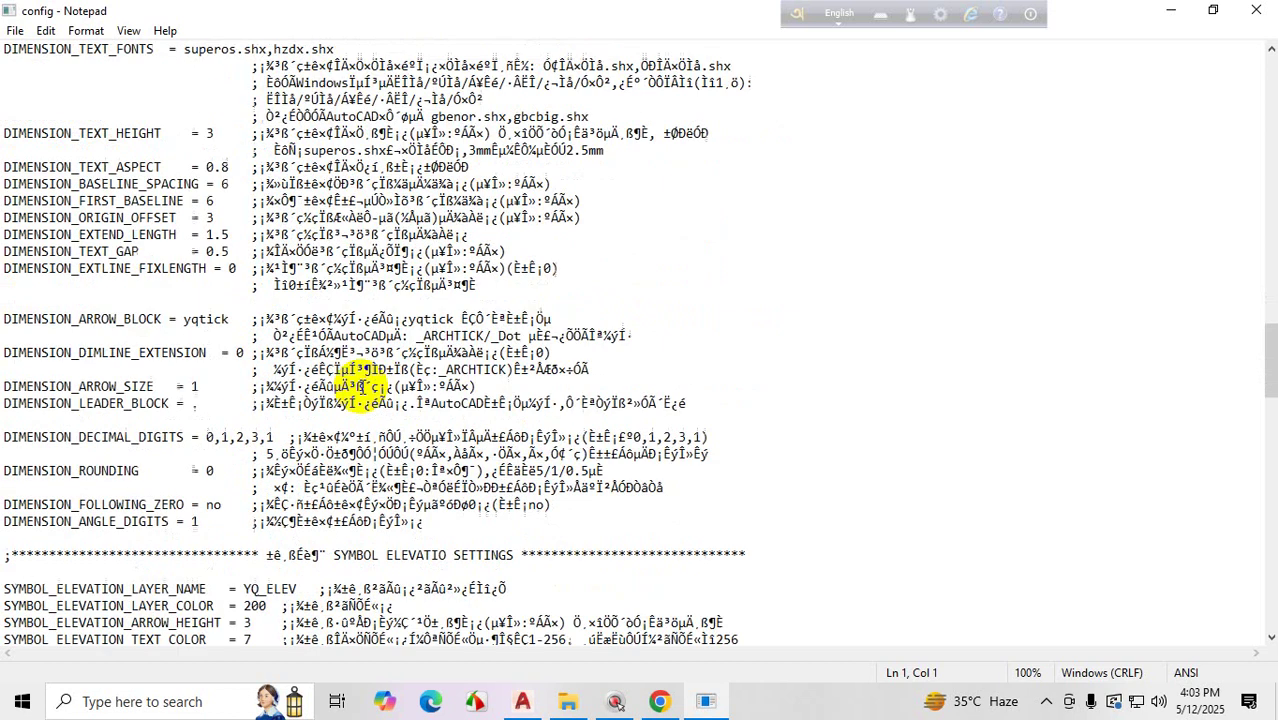
- Minimise the config file and examine the column grid's axis lines and numbered axis bubbles in the AutoCAD drawing
click(1170, 12)
scroll(776, 443, down, 3)
scroll(682, 423, up, 5)
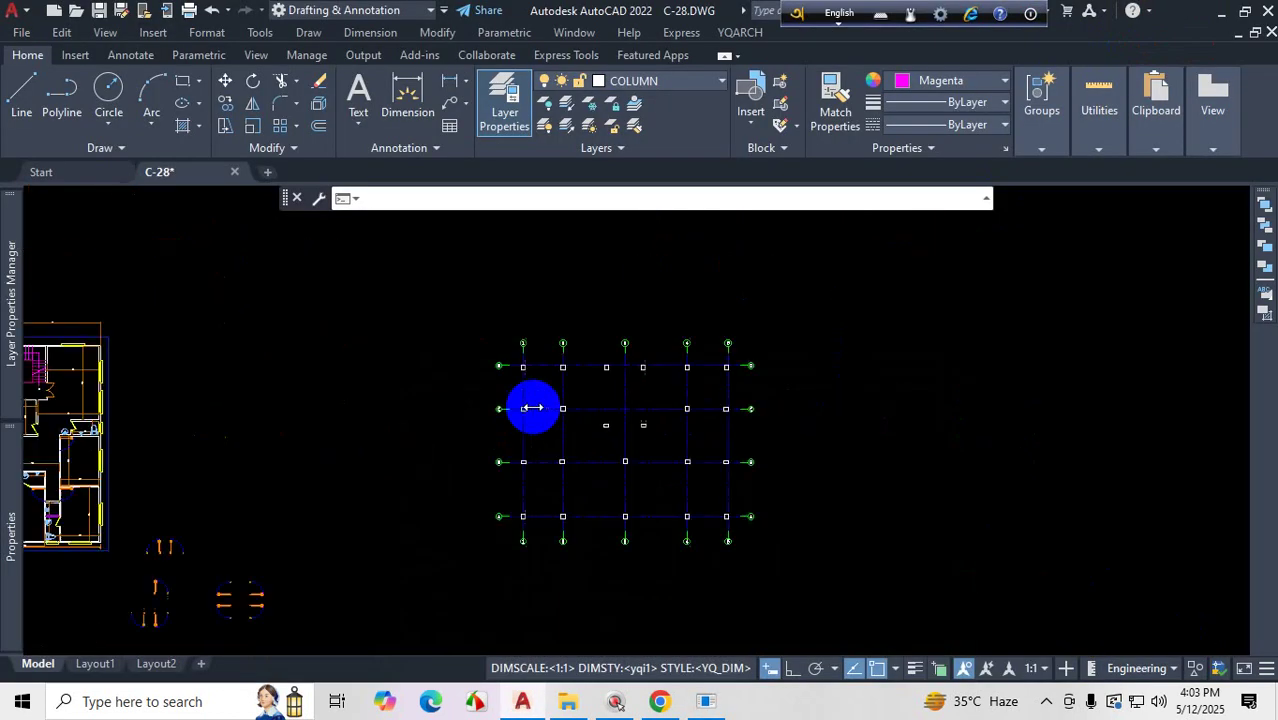
scroll(535, 410, up, 5)
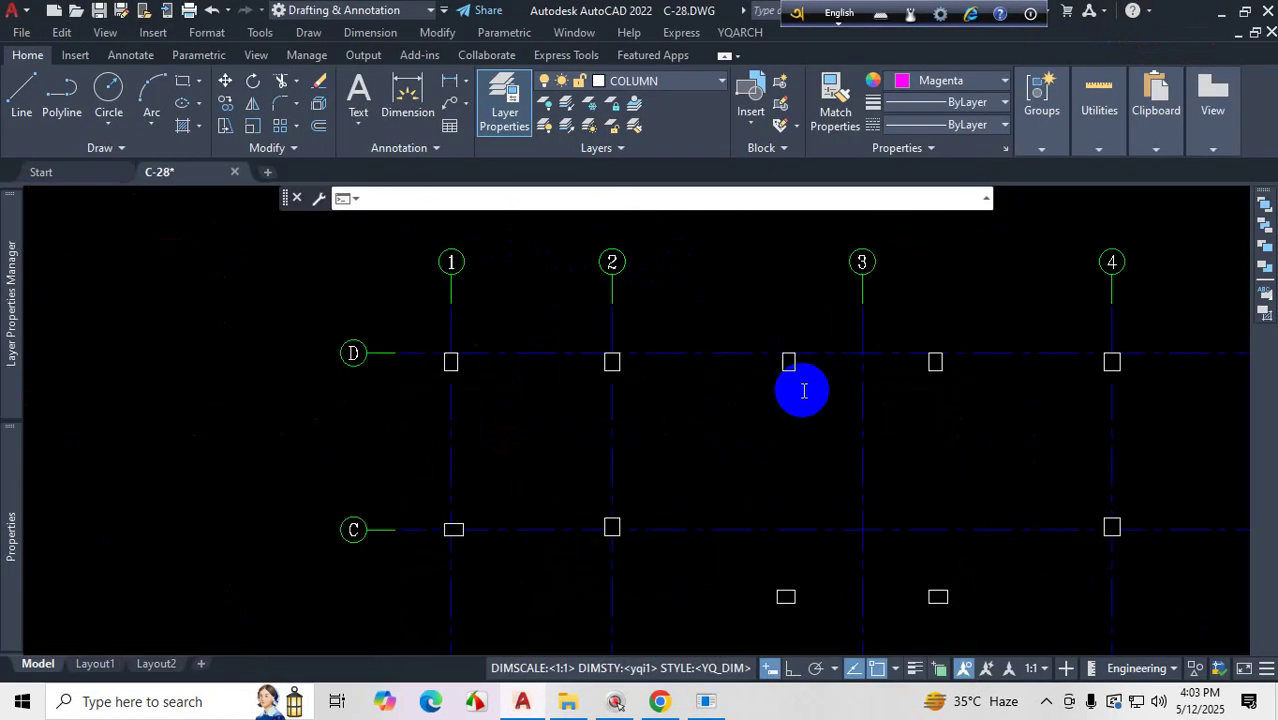
scroll(803, 390, down, 3)
scroll(748, 354, up, 3)
scroll(779, 365, up, 4)
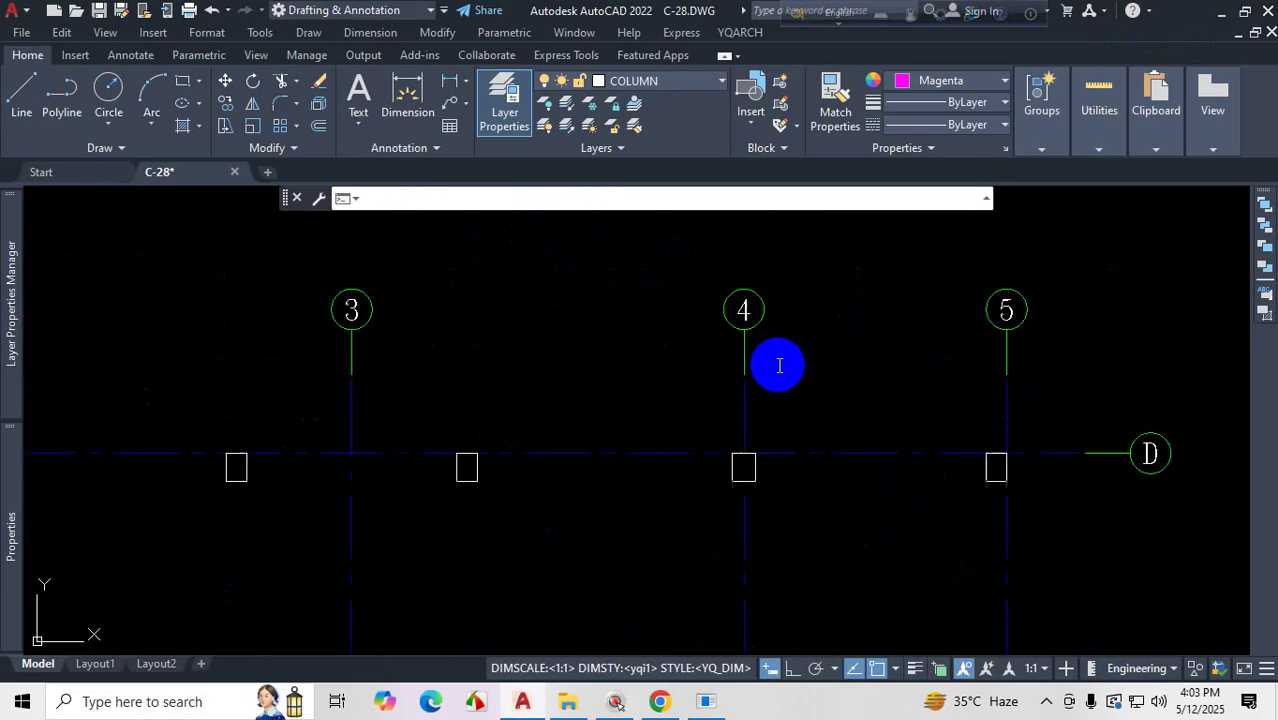
scroll(764, 316, up, 2)
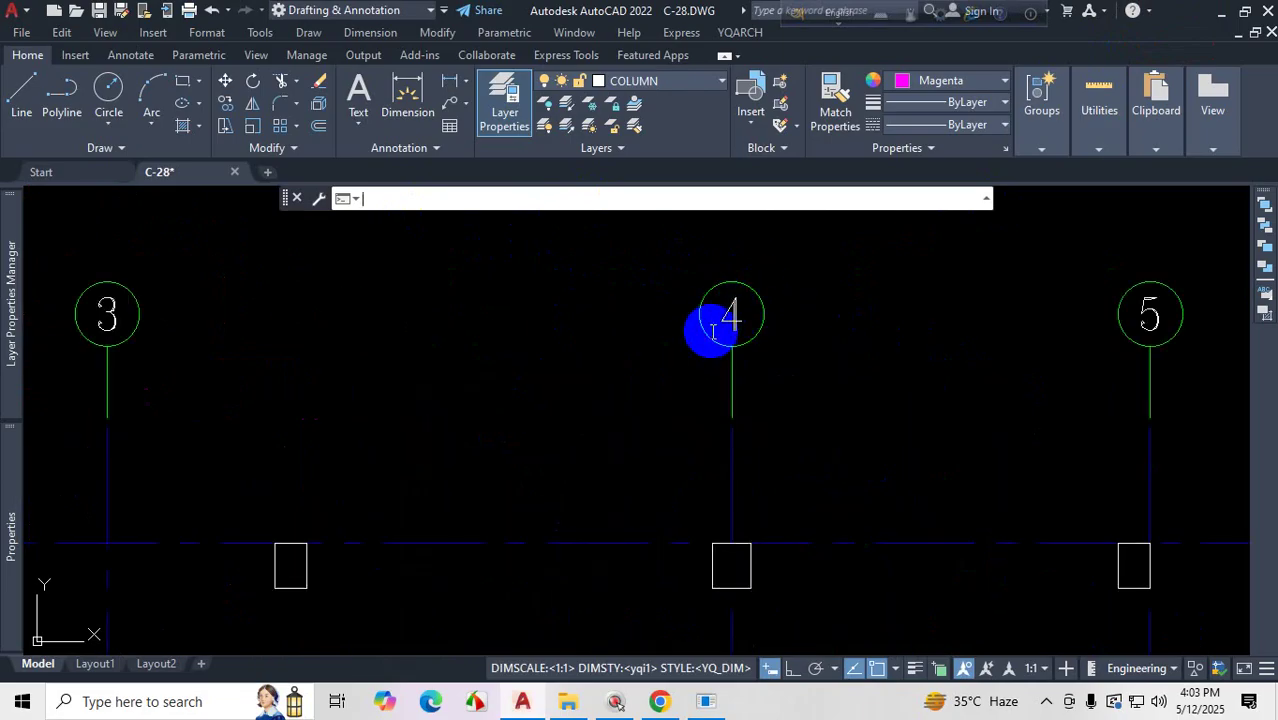
- Reopen the YQArch user preferences for the current user and switch to the config file in Notepad
click(566, 703)
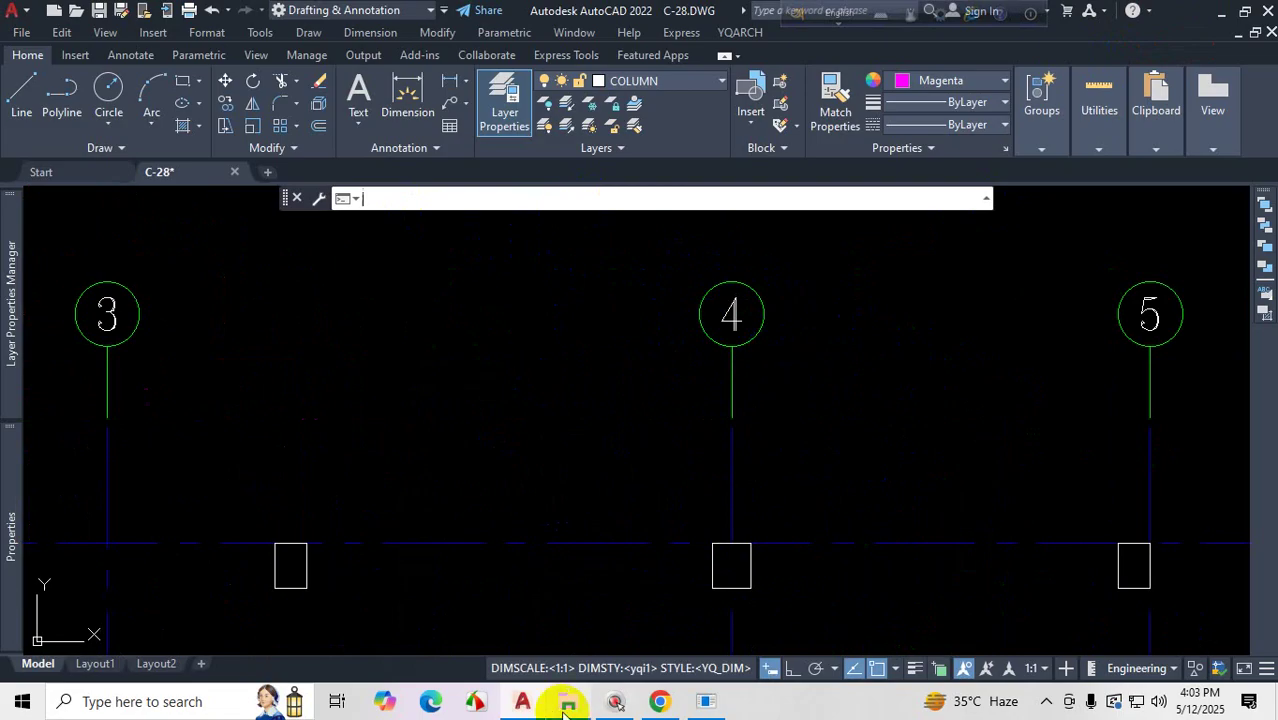
click(522, 701)
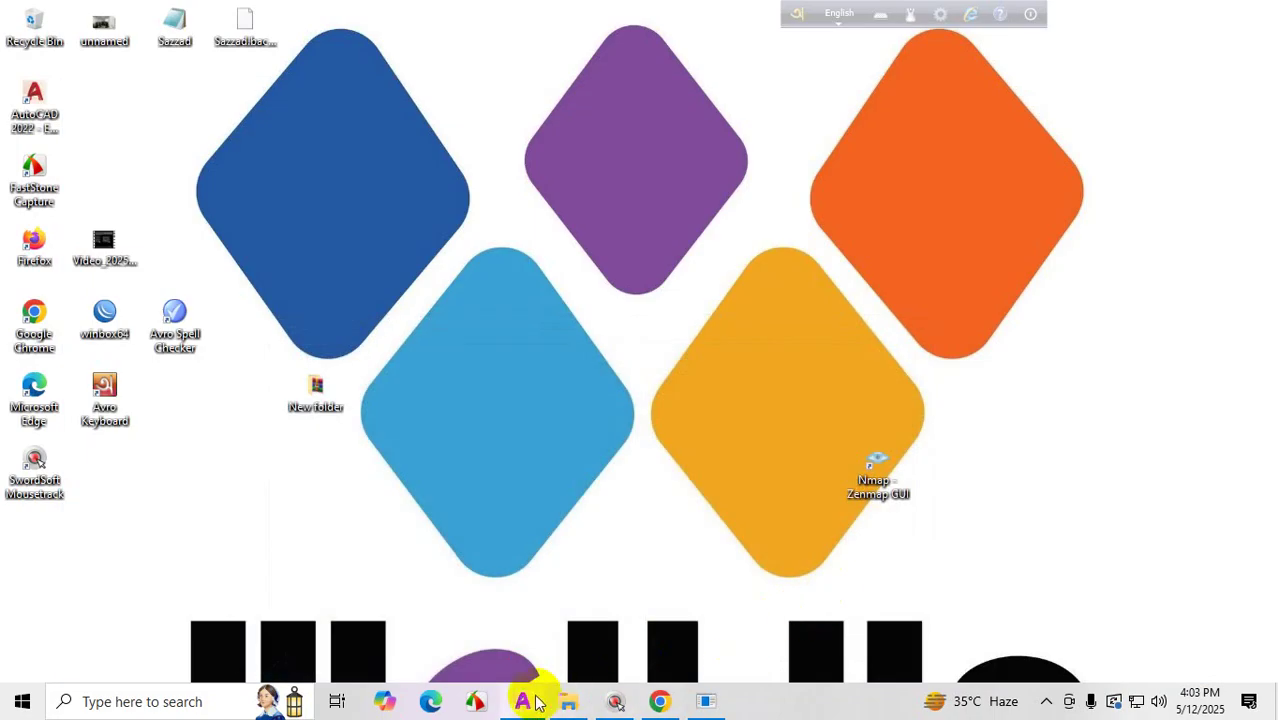
click(524, 700)
click(738, 35)
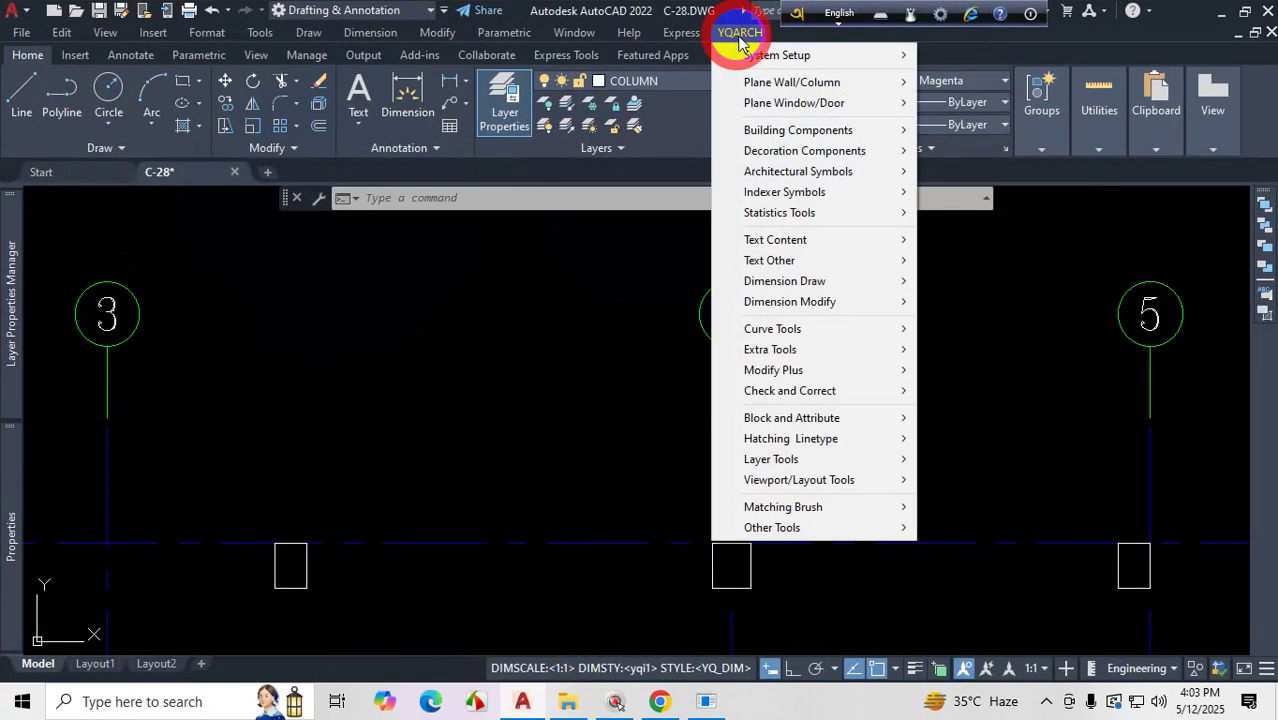
mouse_move(893, 57)
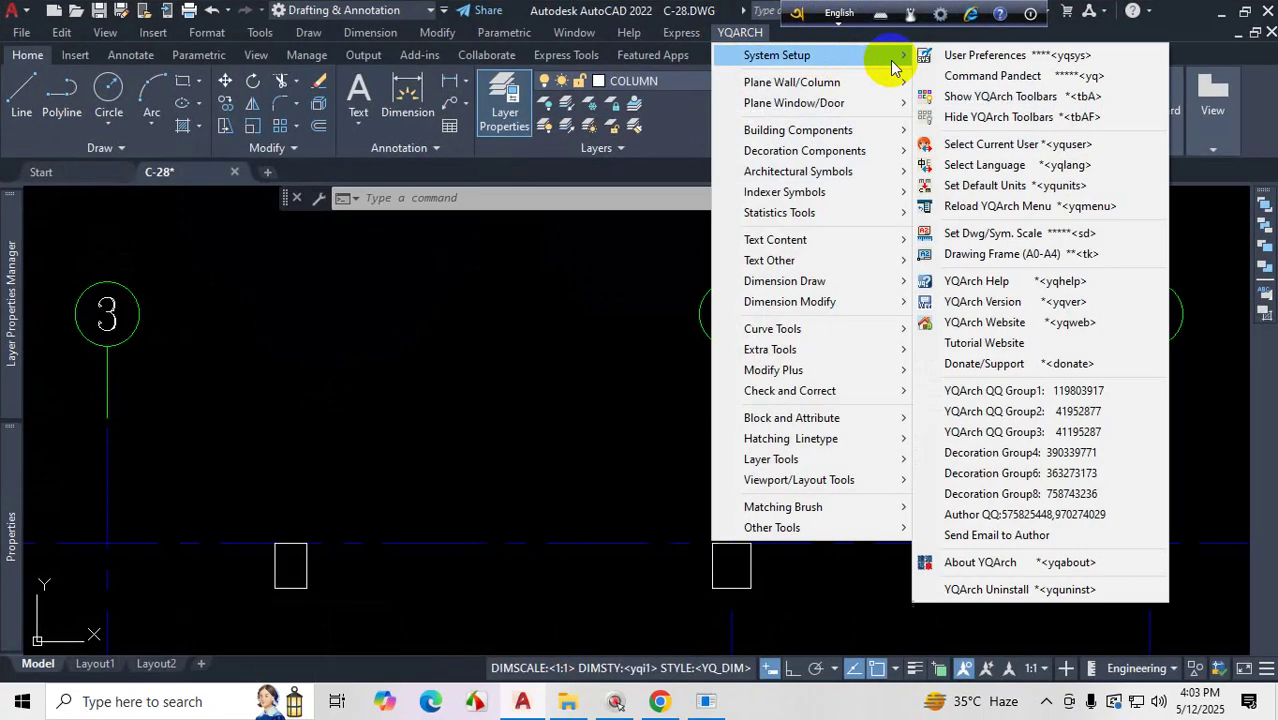
click(975, 57)
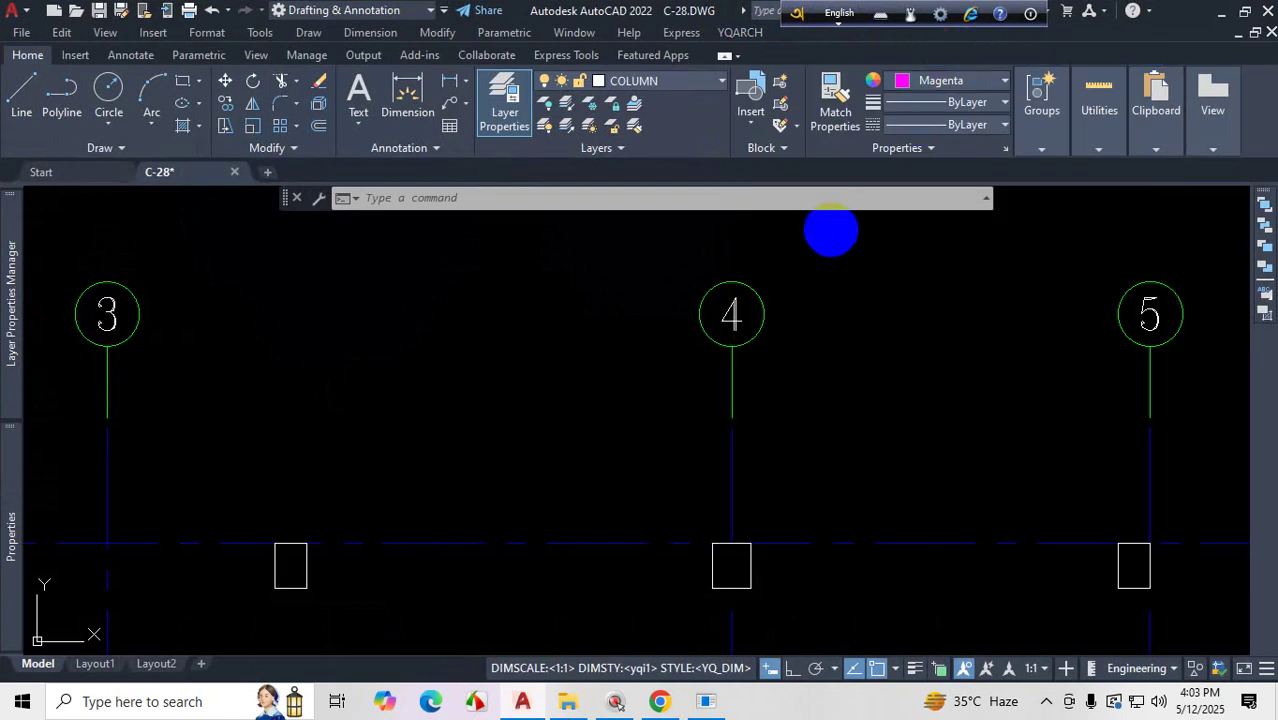
click(703, 705)
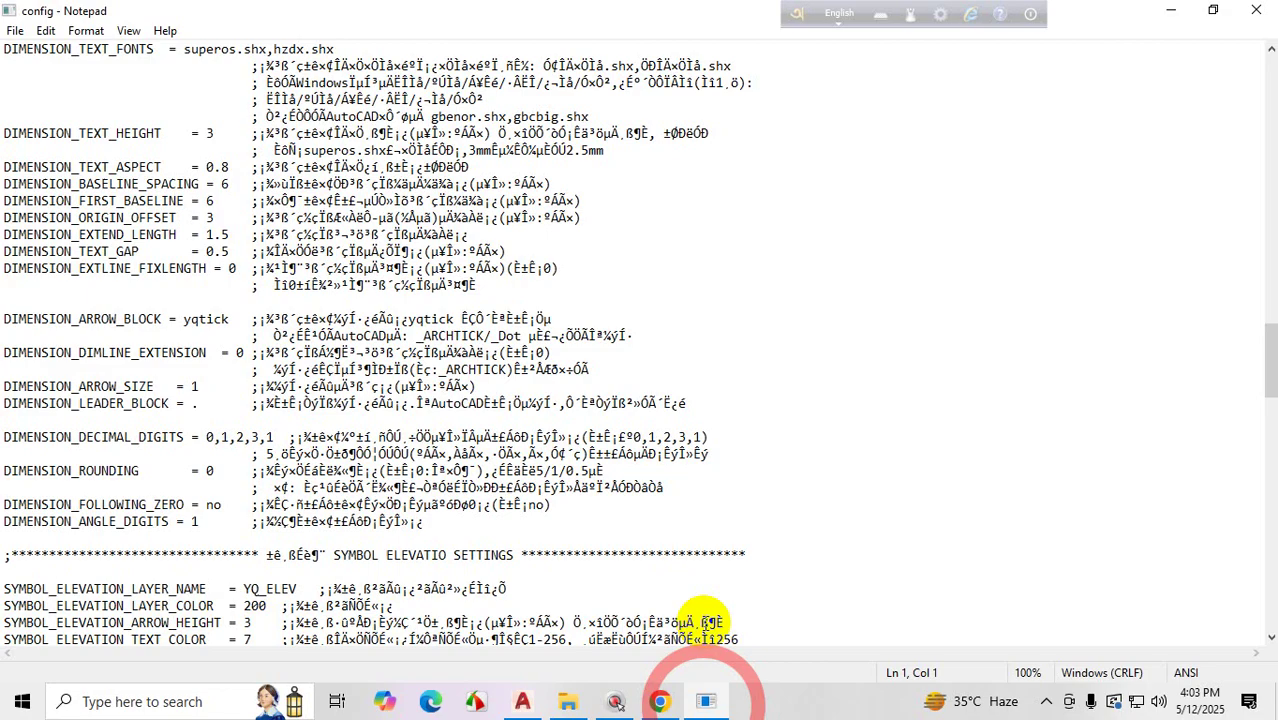
- Review the config file's elevation, coordinate, axis, identifier and comment symbol settings, and close the file
scroll(613, 414, down, 6)
scroll(393, 403, down, 9)
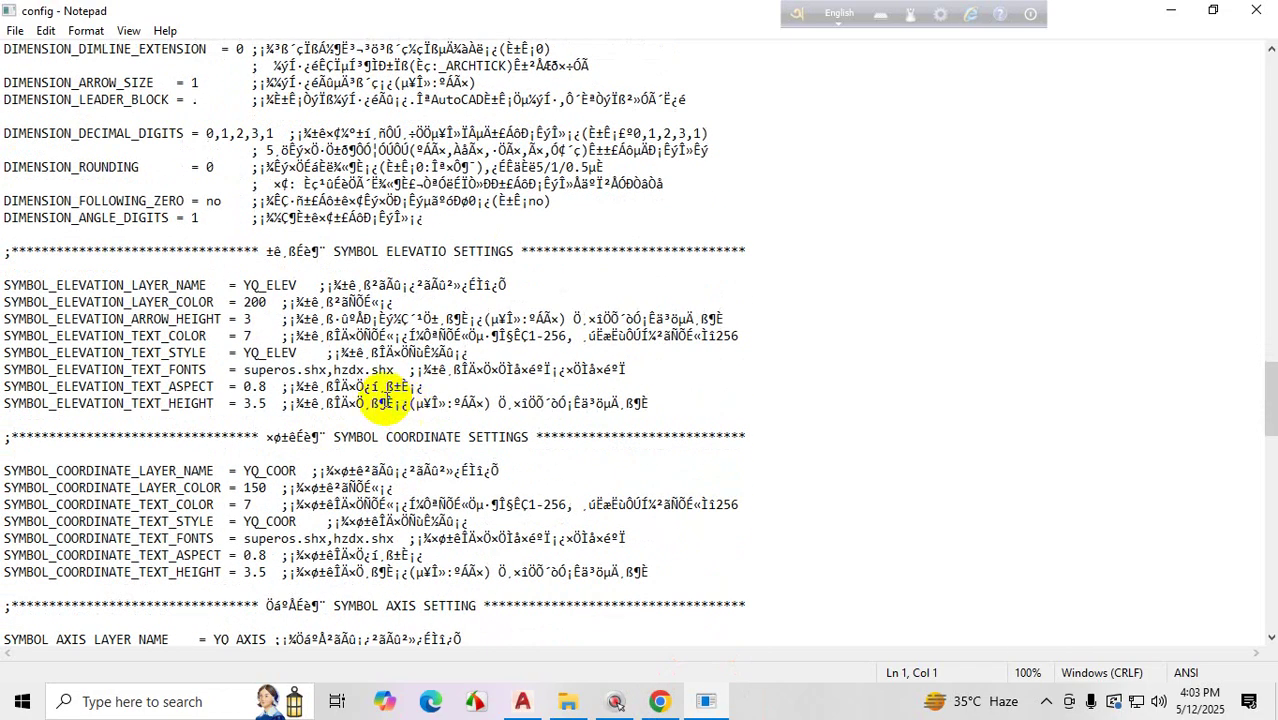
scroll(254, 447, down, 5)
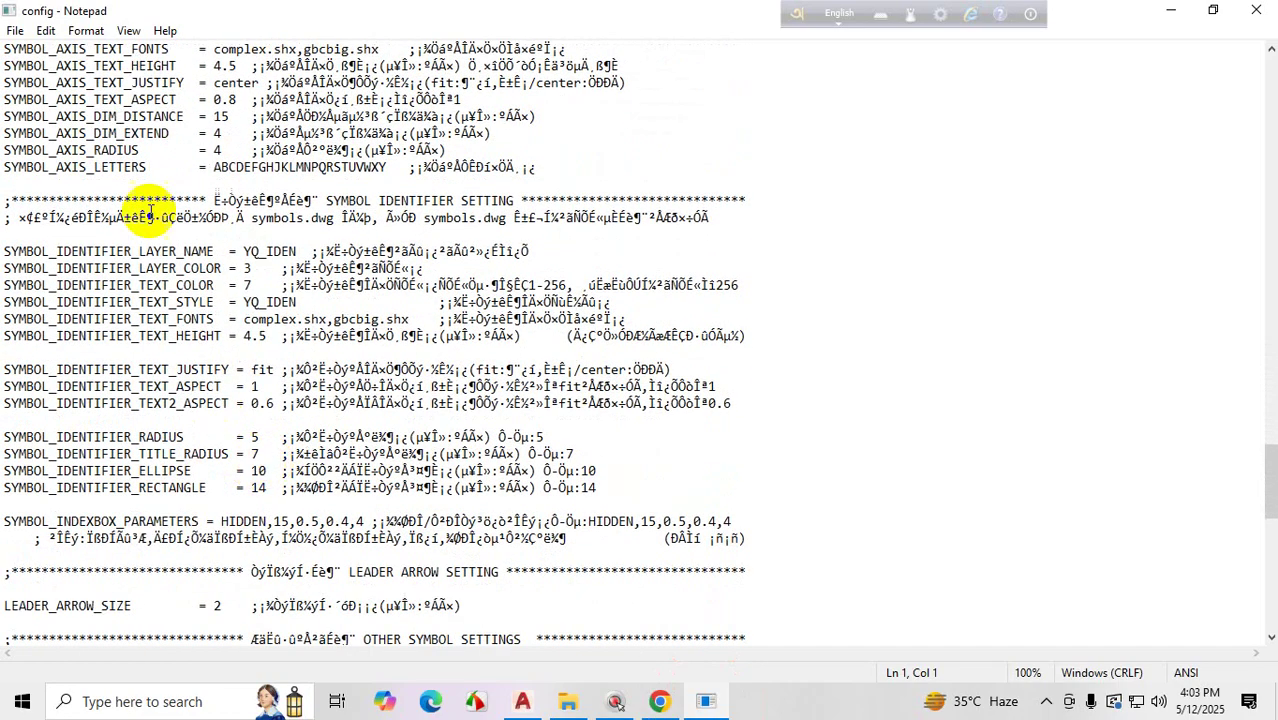
scroll(95, 152, up, 1)
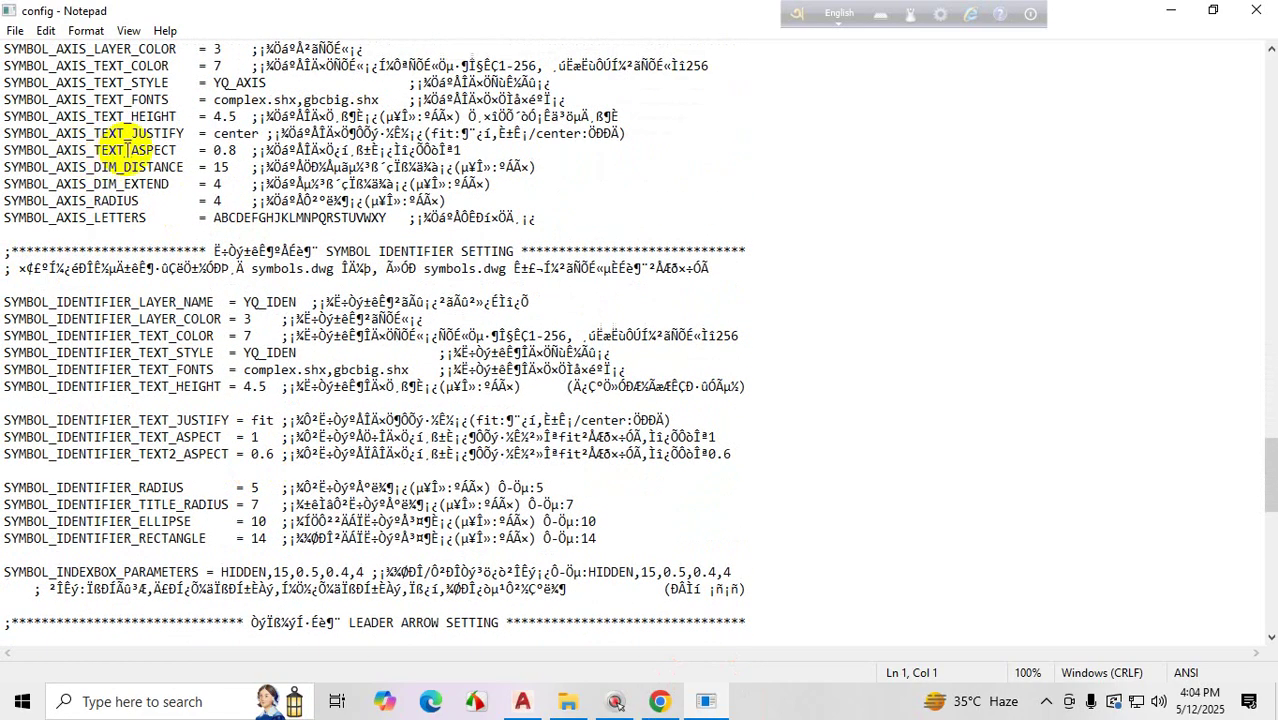
scroll(180, 220, down, 4)
scroll(182, 224, up, 1)
scroll(178, 222, down, 5)
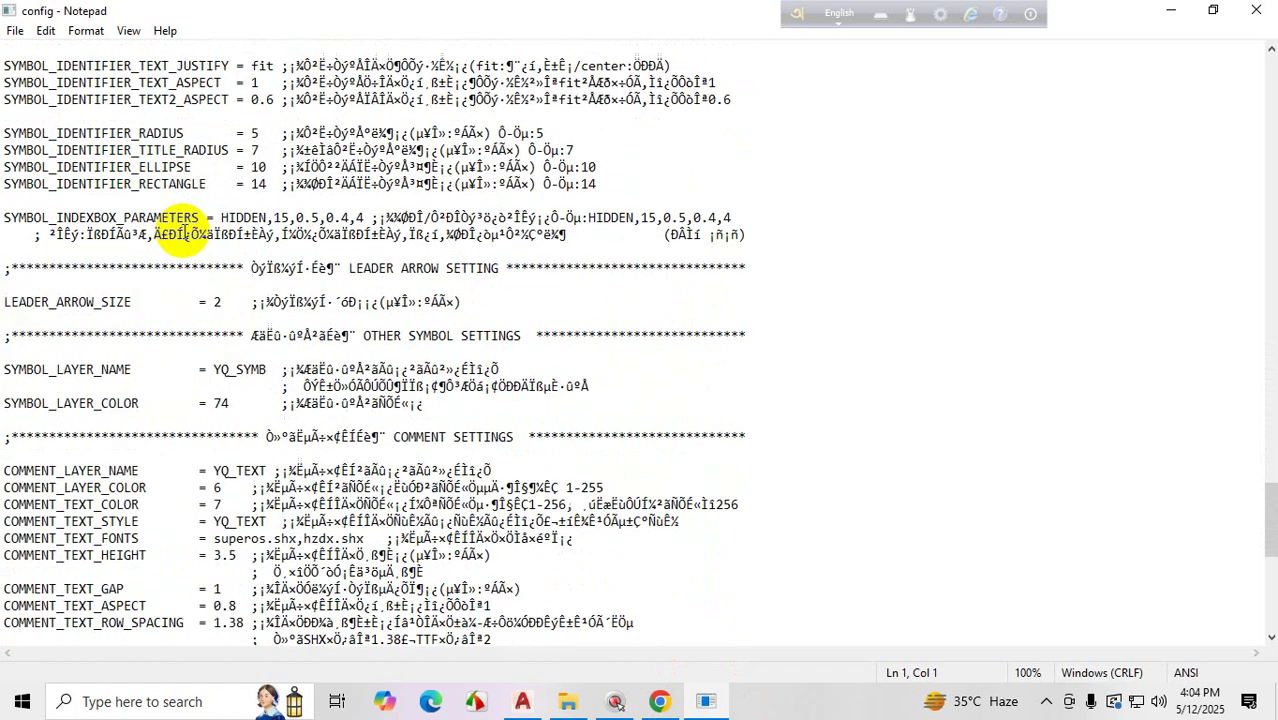
scroll(183, 231, up, 9)
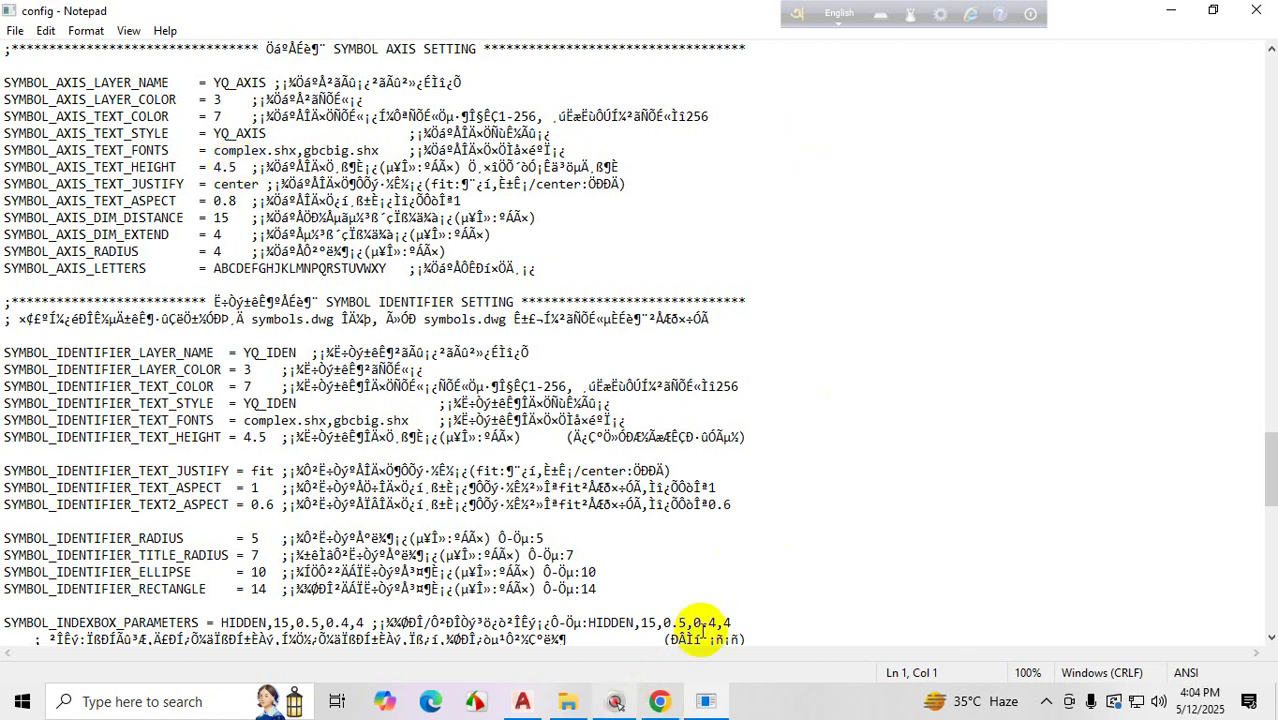
click(1256, 10)
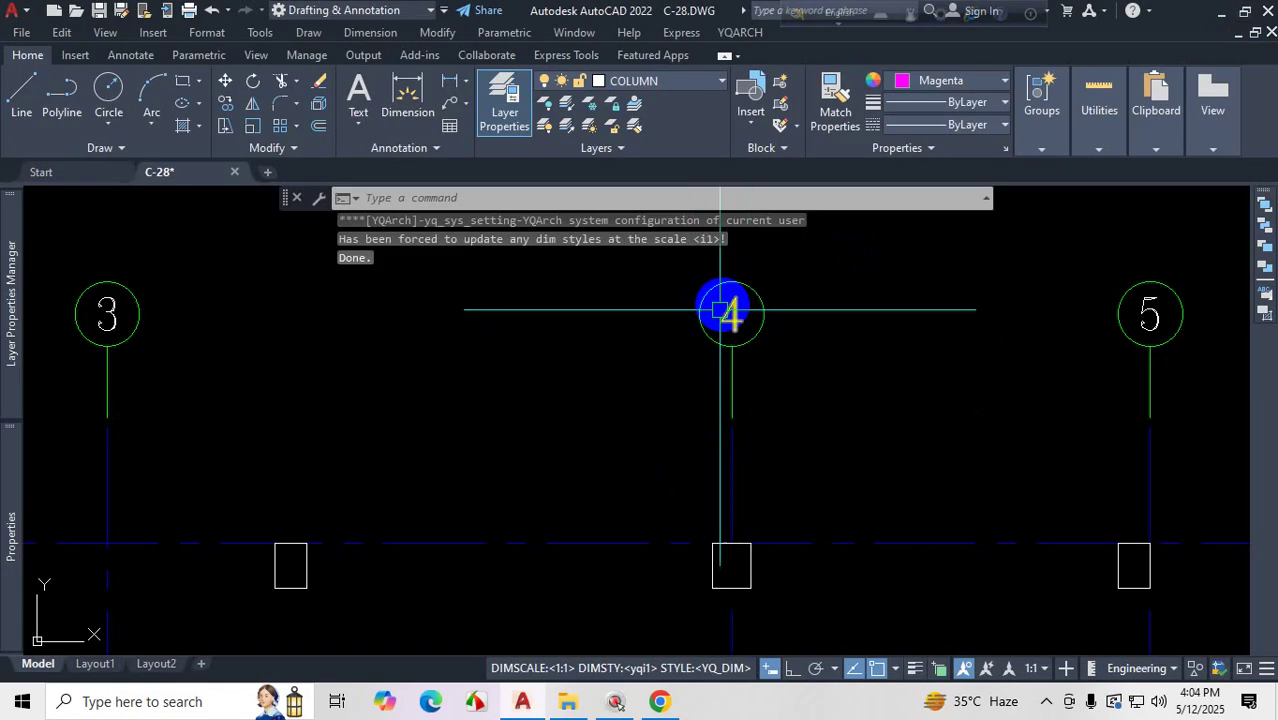
- Inspect the layer, style, justification and height properties of the number text in axis bubble 4, and clear the selection
scroll(731, 313, up, 6)
click(726, 308)
click(780, 284)
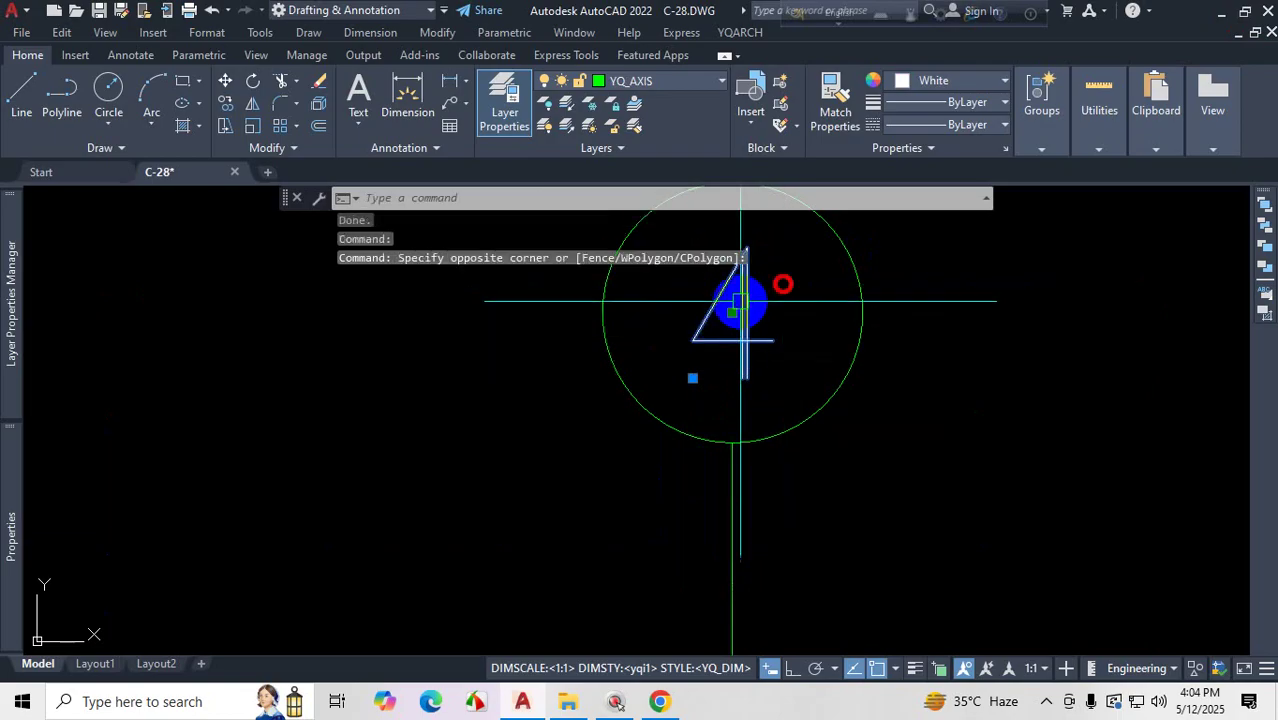
mouse_move(22, 523)
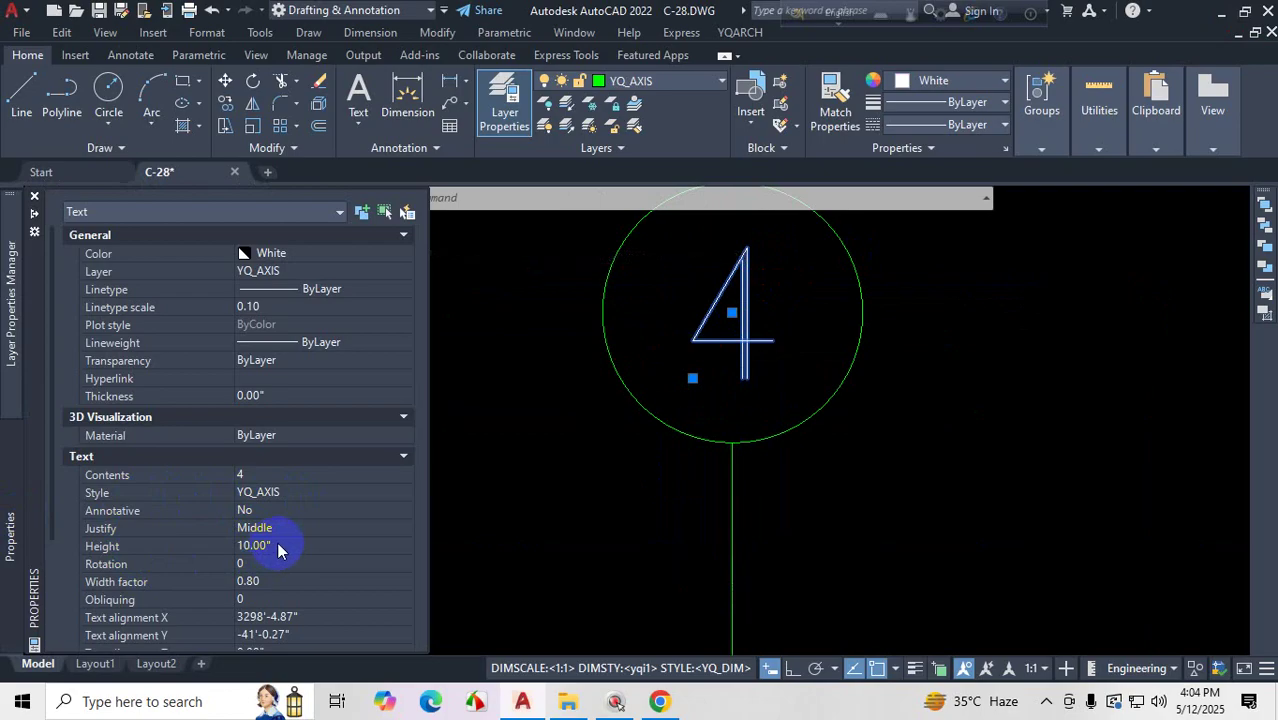
key(Escape)
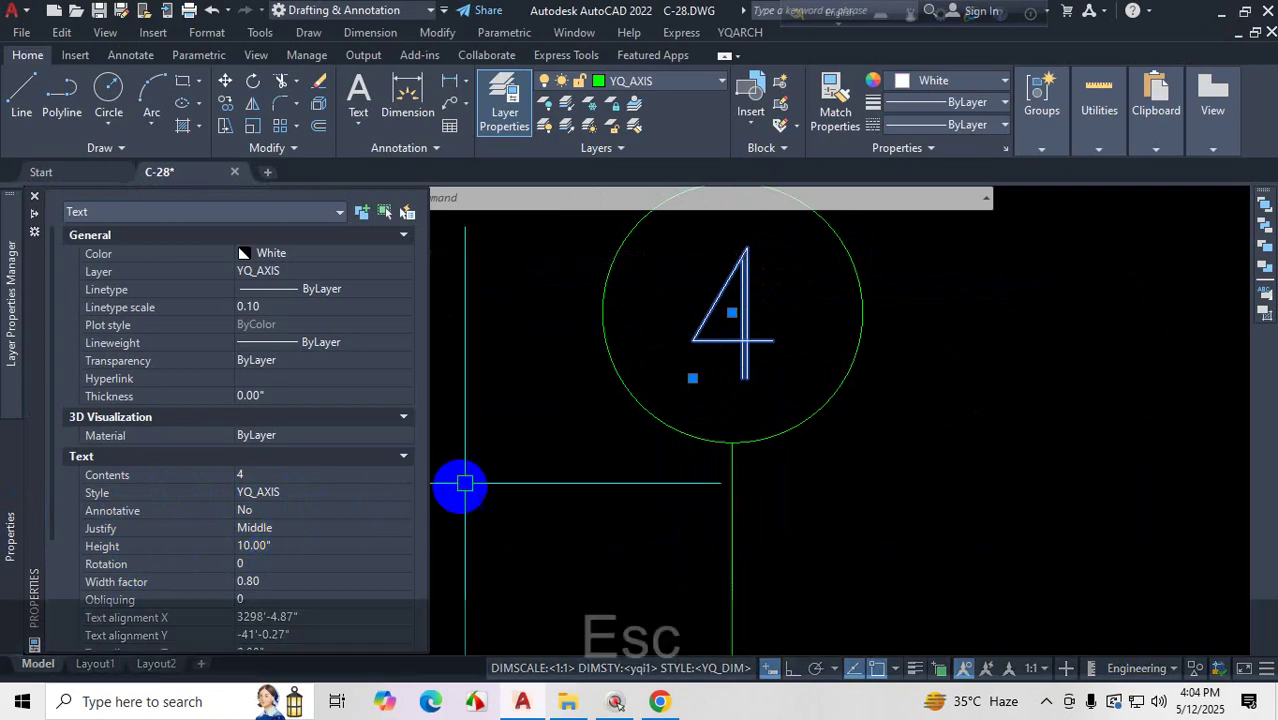
key(Escape)
- Check the layer of horizontal grid line B in the column grid, and clear the selection
scroll(565, 437, down, 6)
scroll(642, 416, up, 8)
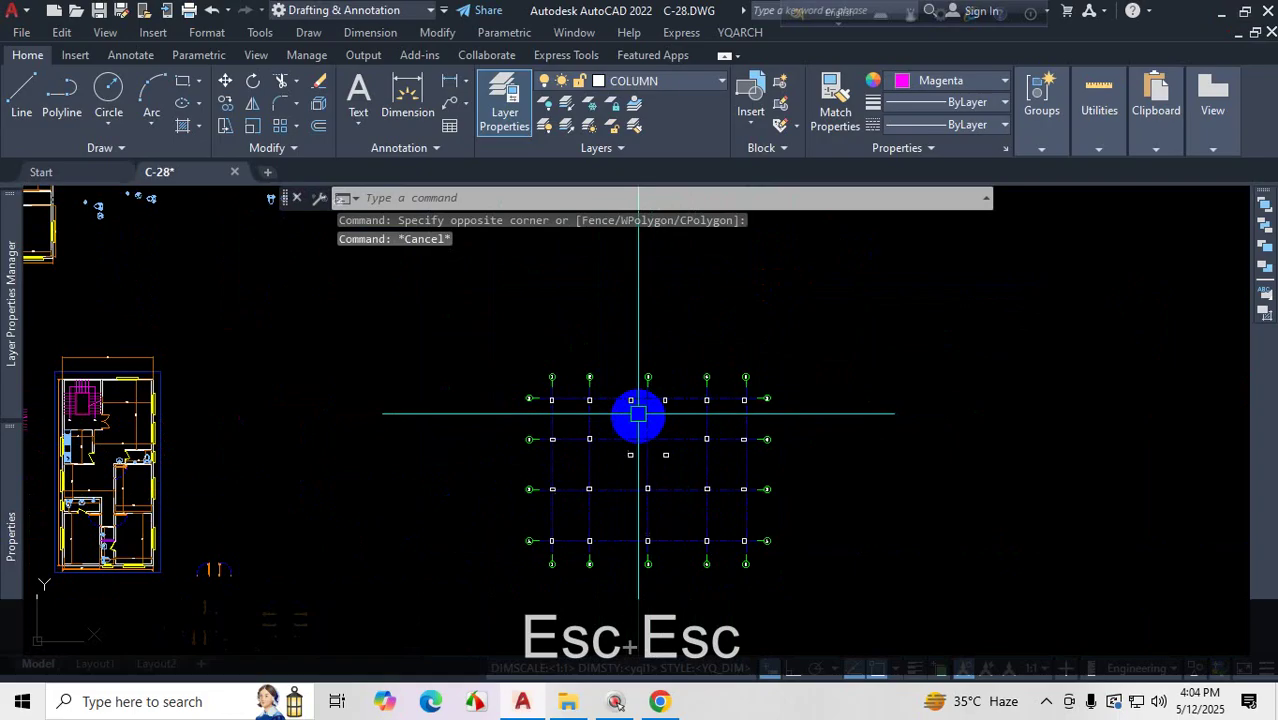
click(711, 493)
click(665, 565)
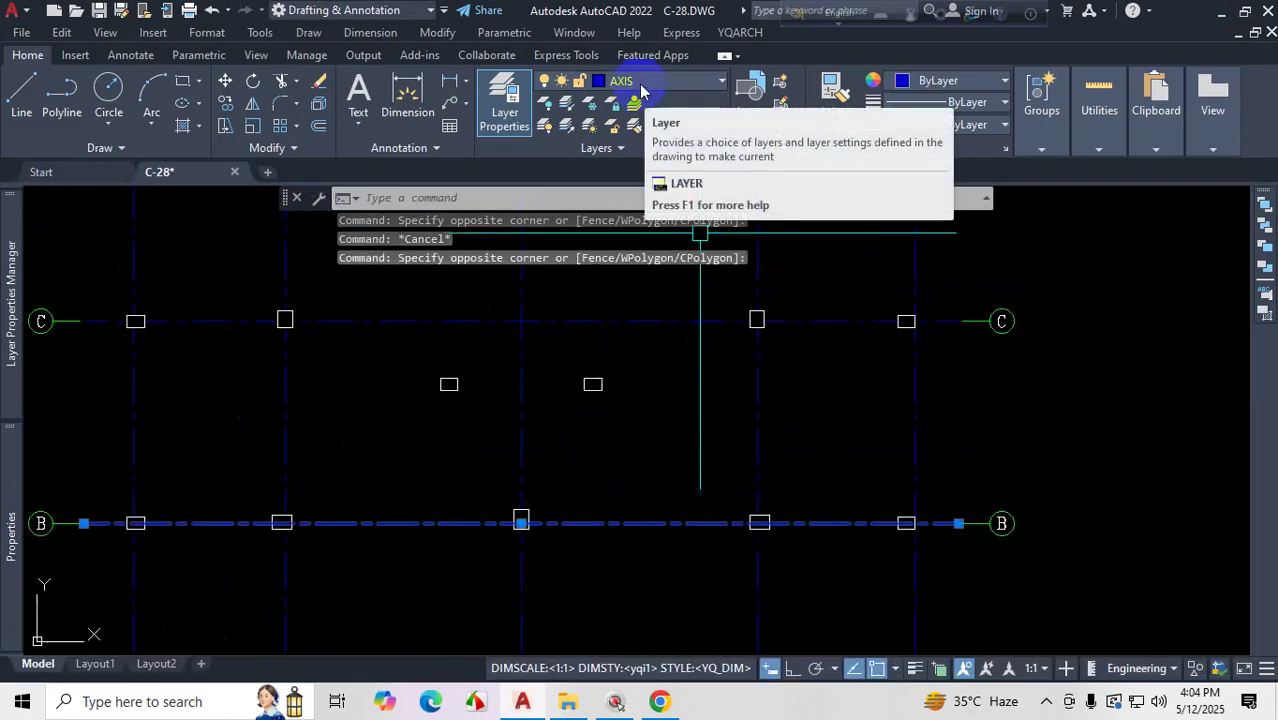
scroll(720, 470, down, 8)
key(Escape)
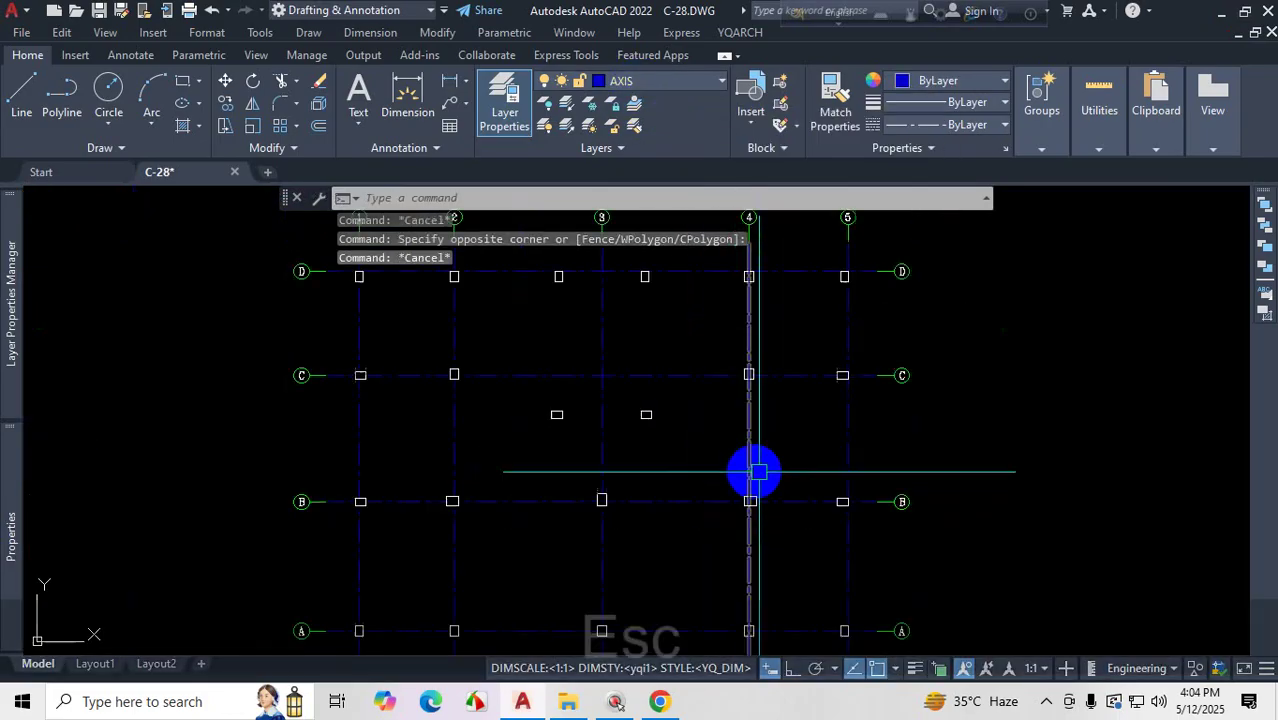
- Isolate the axis bubble layer YQ_AXIS using the bubble of grid line 1
scroll(608, 277, up, 10)
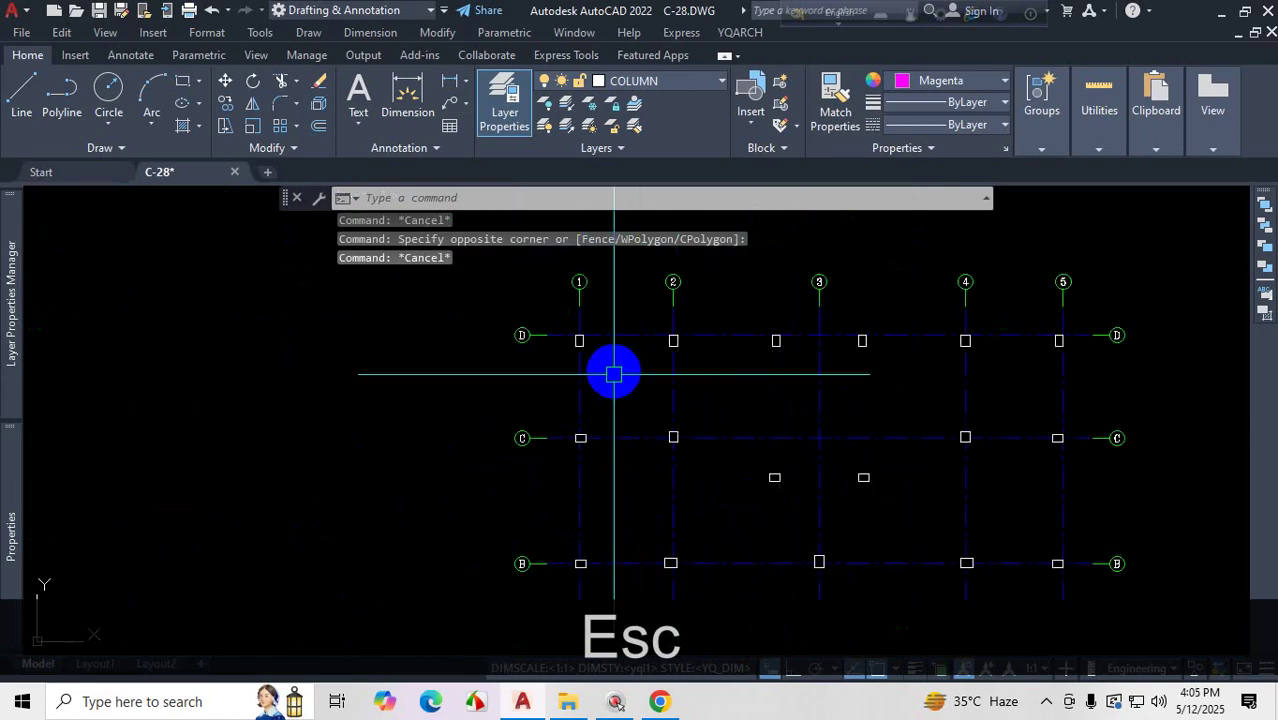
click(503, 130)
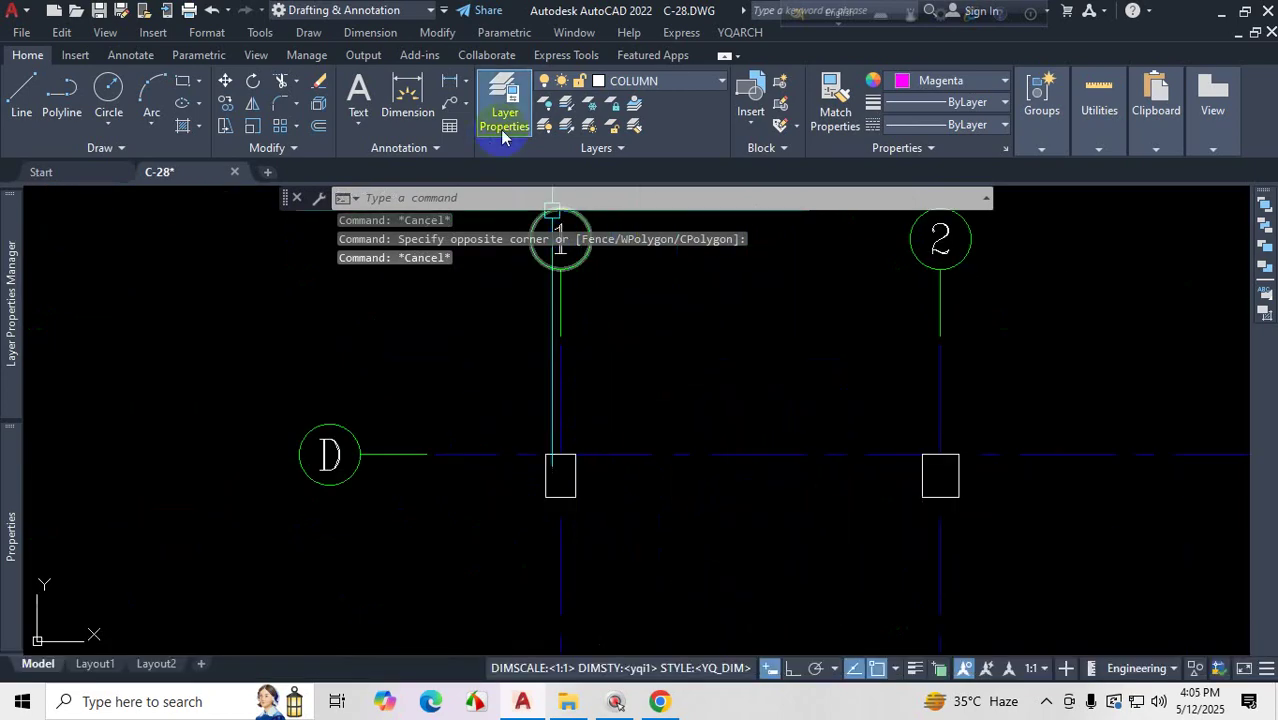
click(566, 112)
click(566, 278)
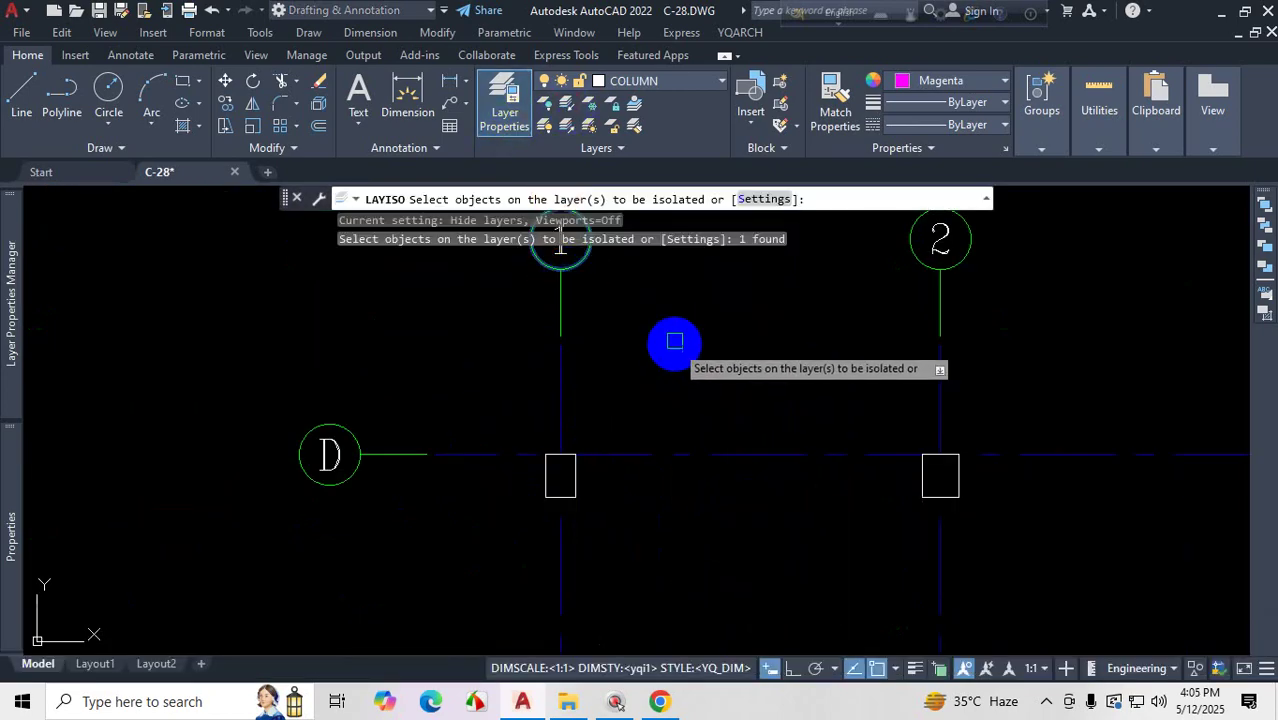
key(Return)
- Erase all the isolated axis bubbles around the column grid and restore the hidden layers
scroll(633, 376, down, 5)
click(850, 336)
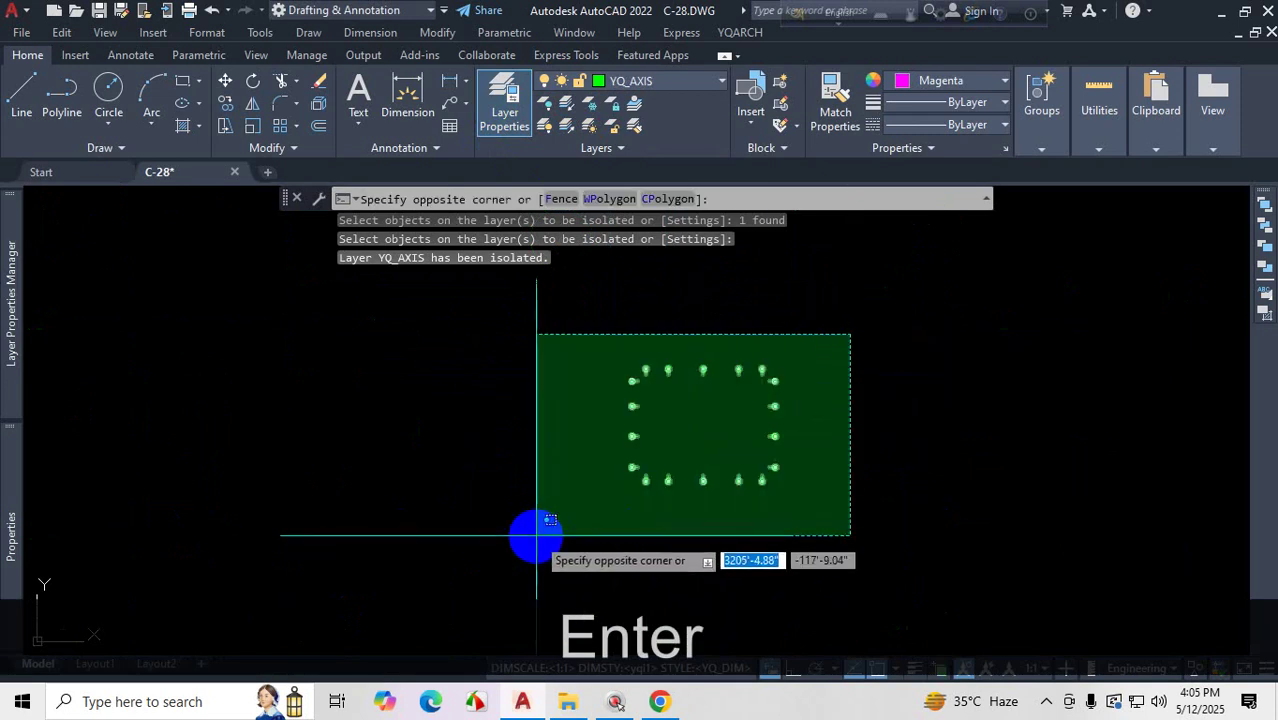
click(548, 530)
key(Delete)
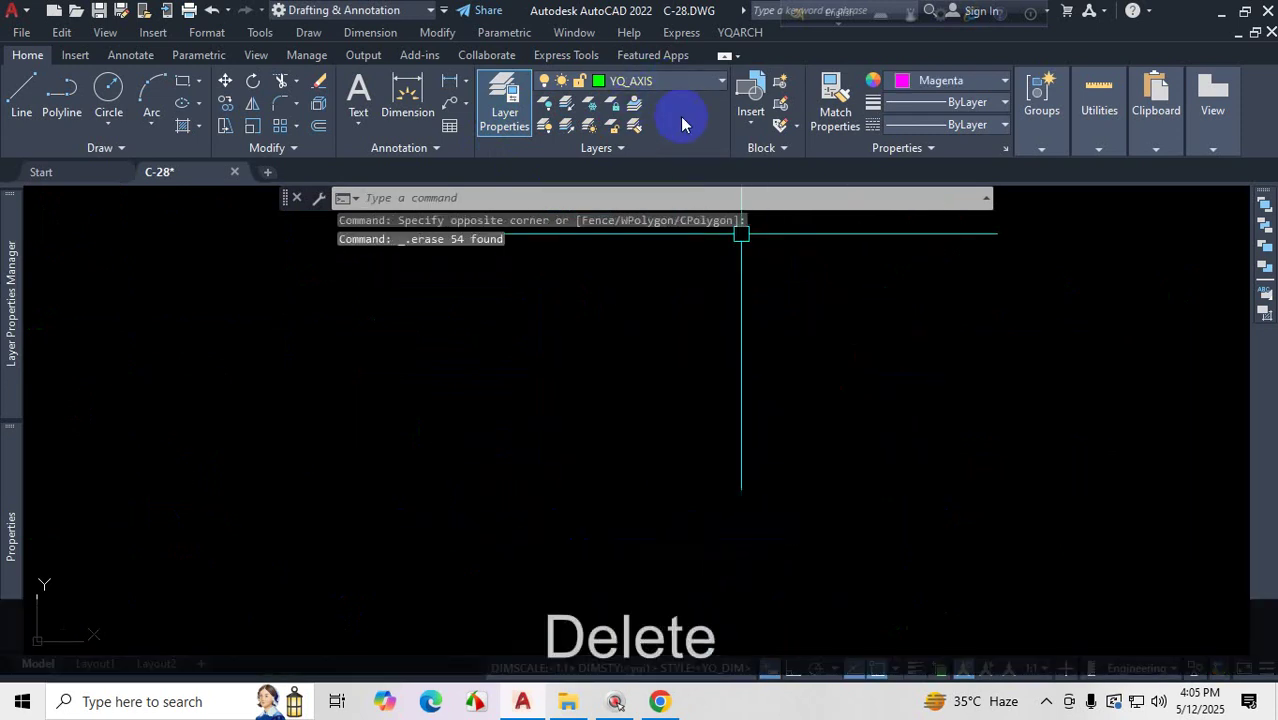
key(Escape)
click(566, 125)
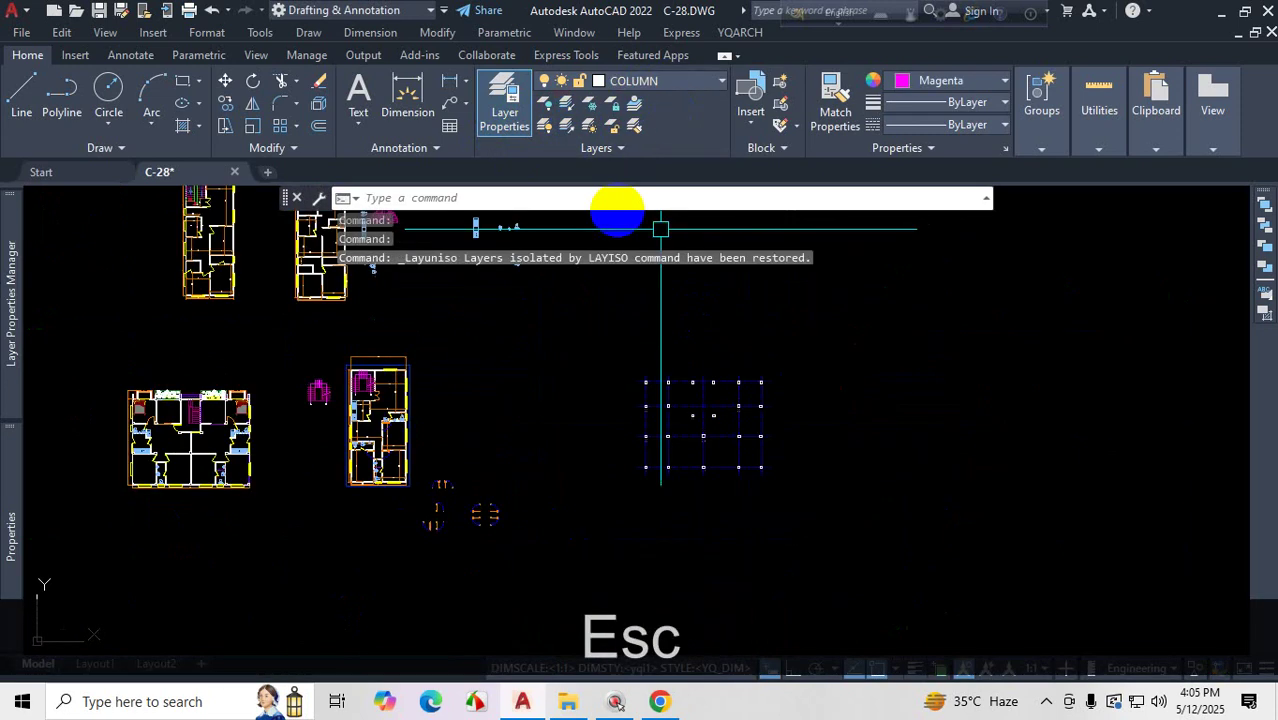
- Try to arrange axis symbols on the whole column grid with YQArch's Arrange Axis Symbol command
scroll(690, 466, up, 6)
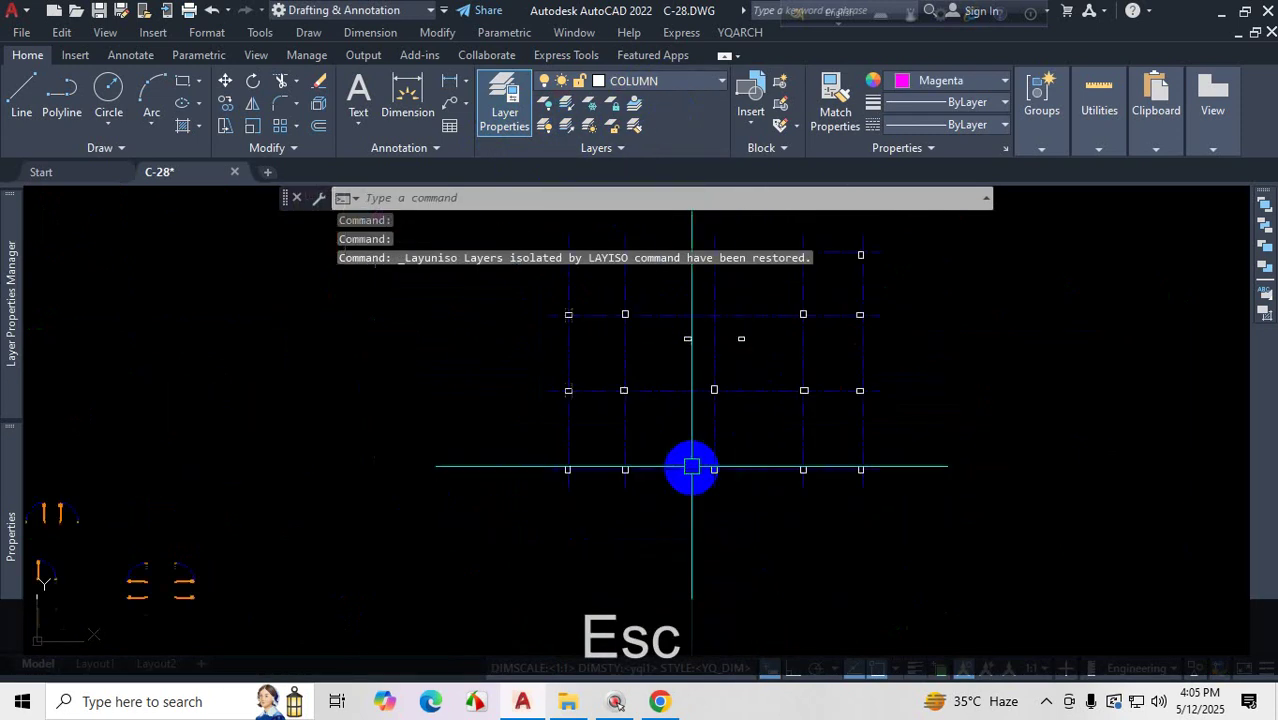
click(740, 33)
mouse_move(854, 108)
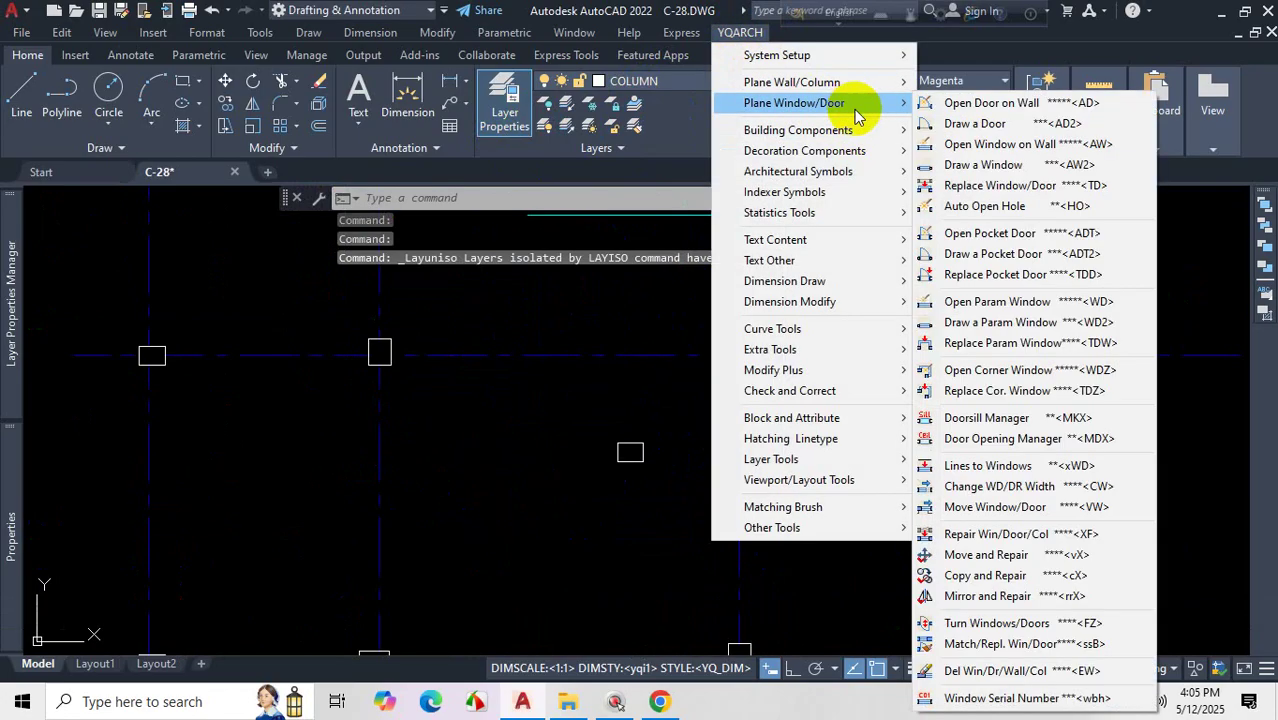
mouse_move(858, 172)
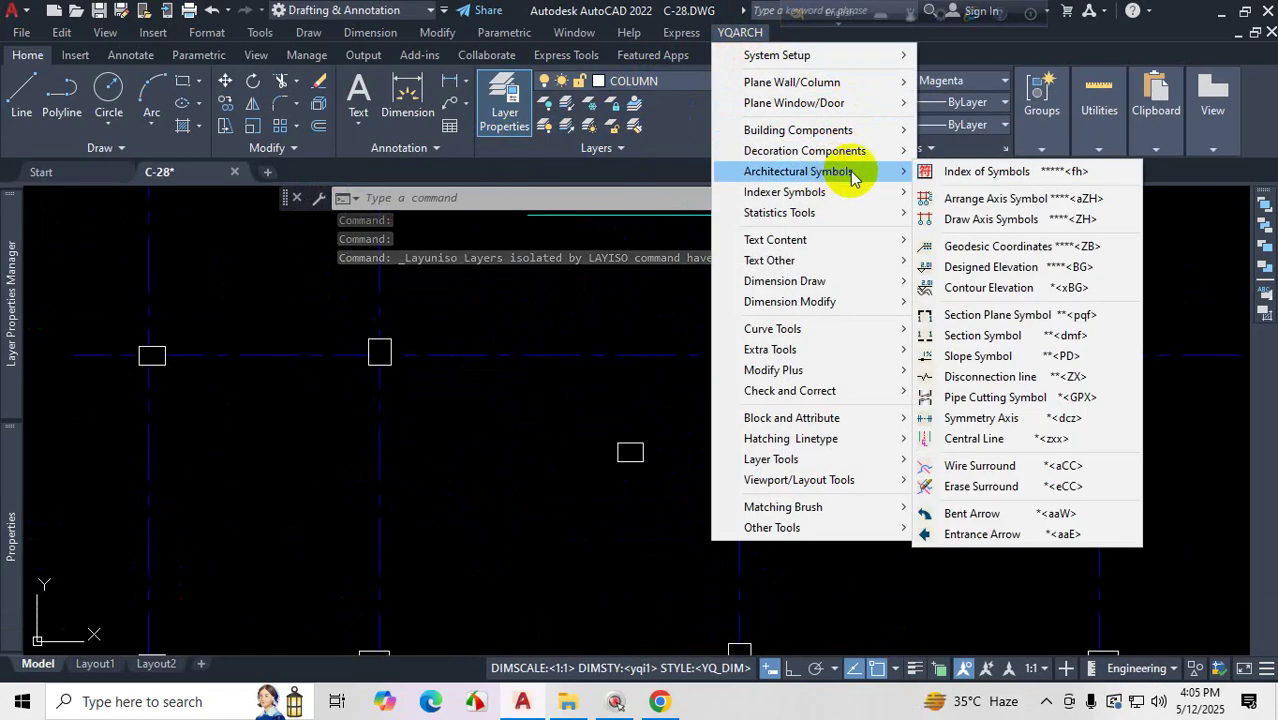
click(1005, 205)
scroll(762, 402, down, 4)
click(697, 304)
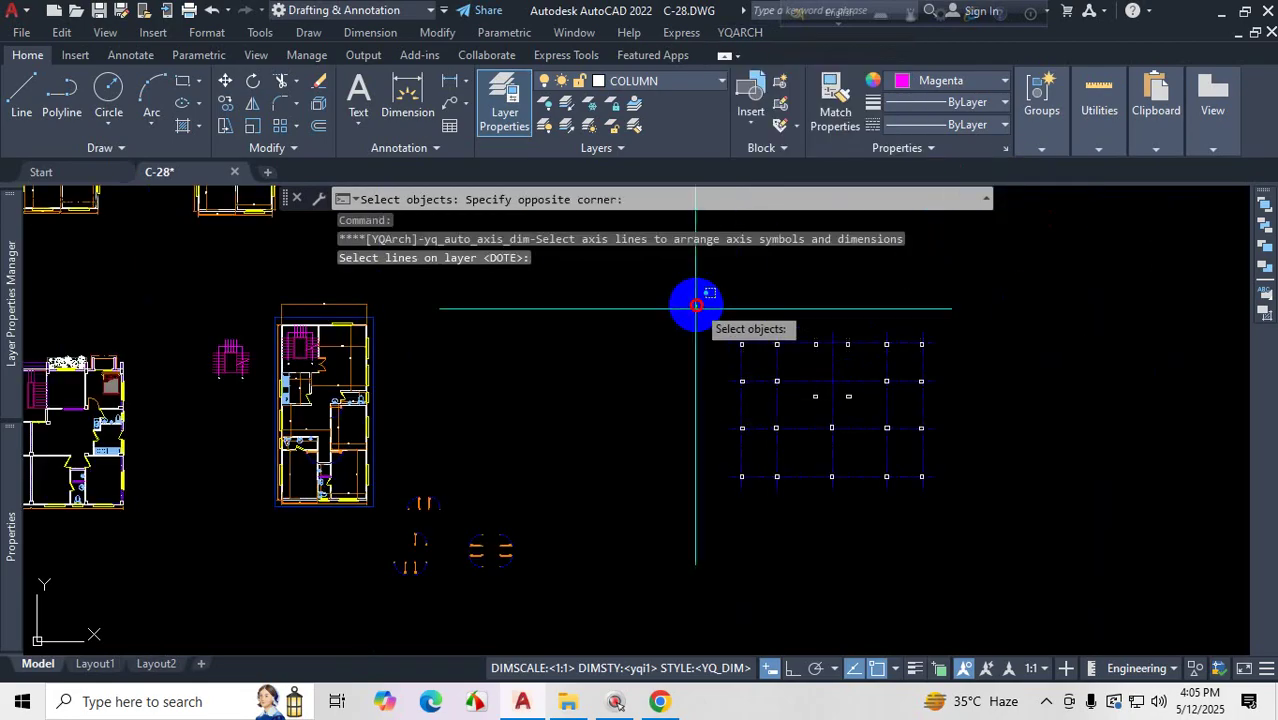
click(1002, 550)
key(Return)
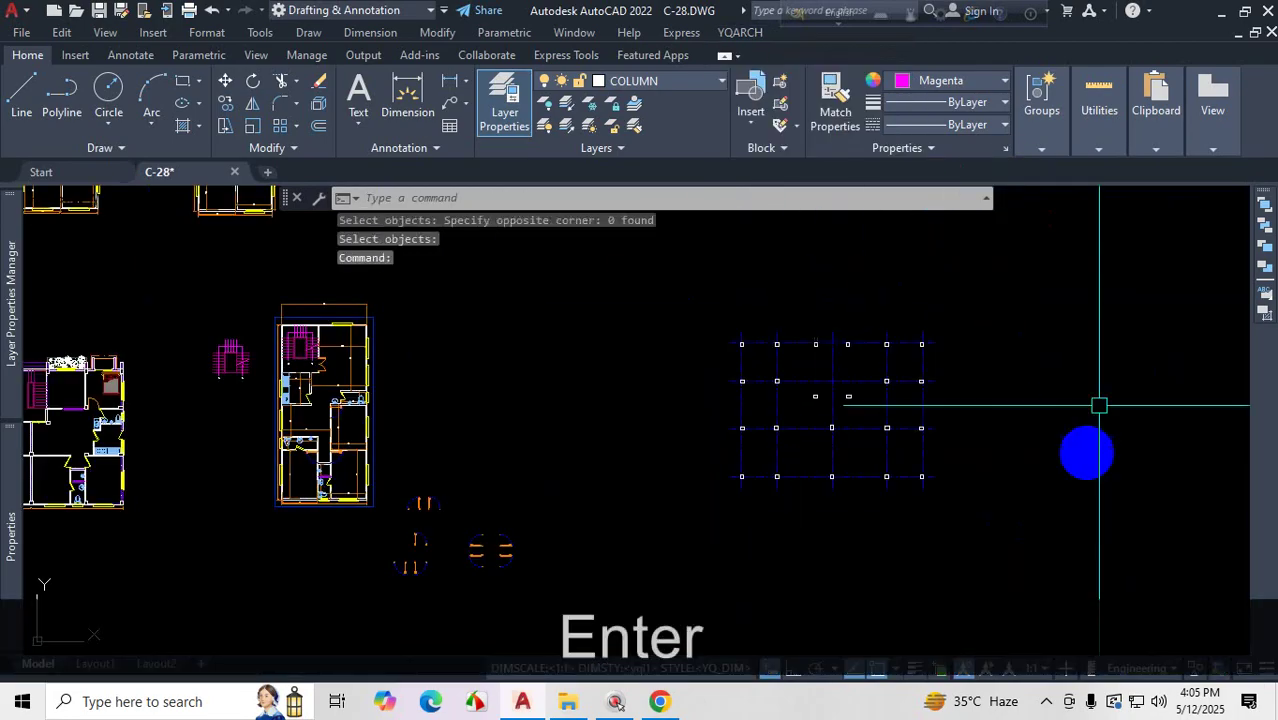
- Unisolate the layers and check which layer the column grid's uppermost horizontal axis line is on
scroll(894, 400, up, 4)
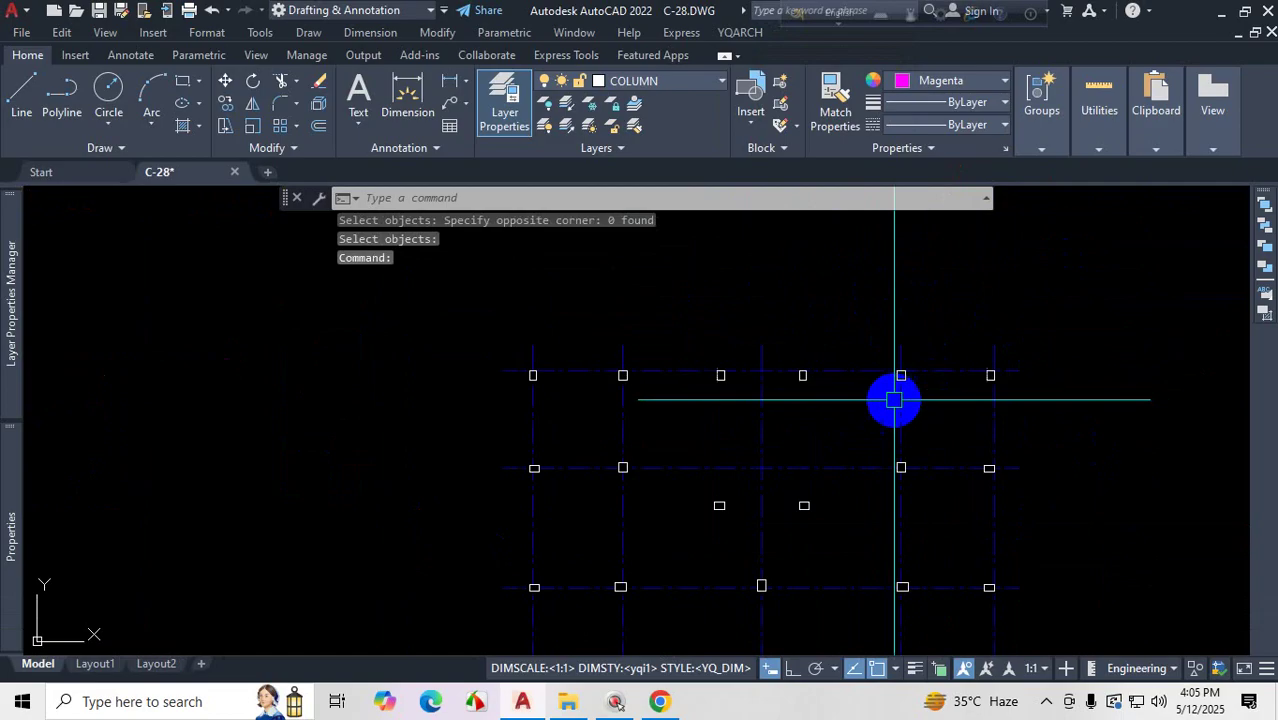
scroll(884, 397, down, 3)
scroll(950, 448, up, 5)
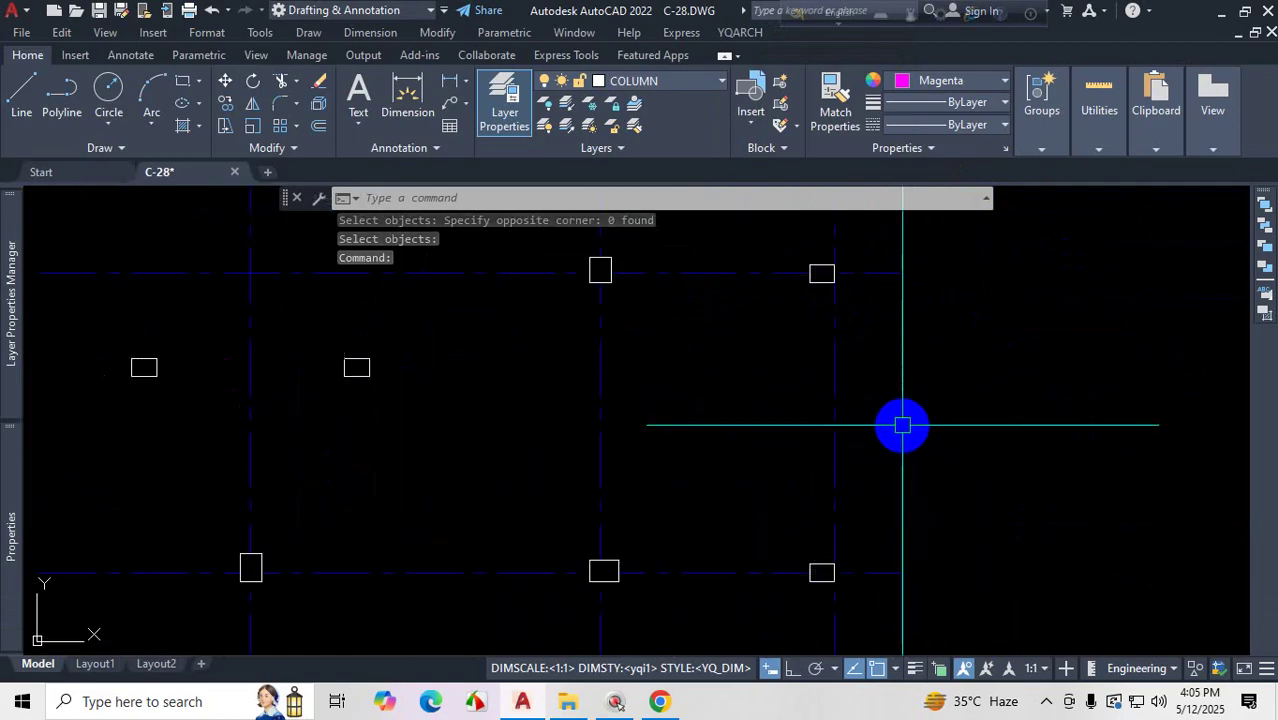
click(567, 126)
scroll(795, 487, down, 5)
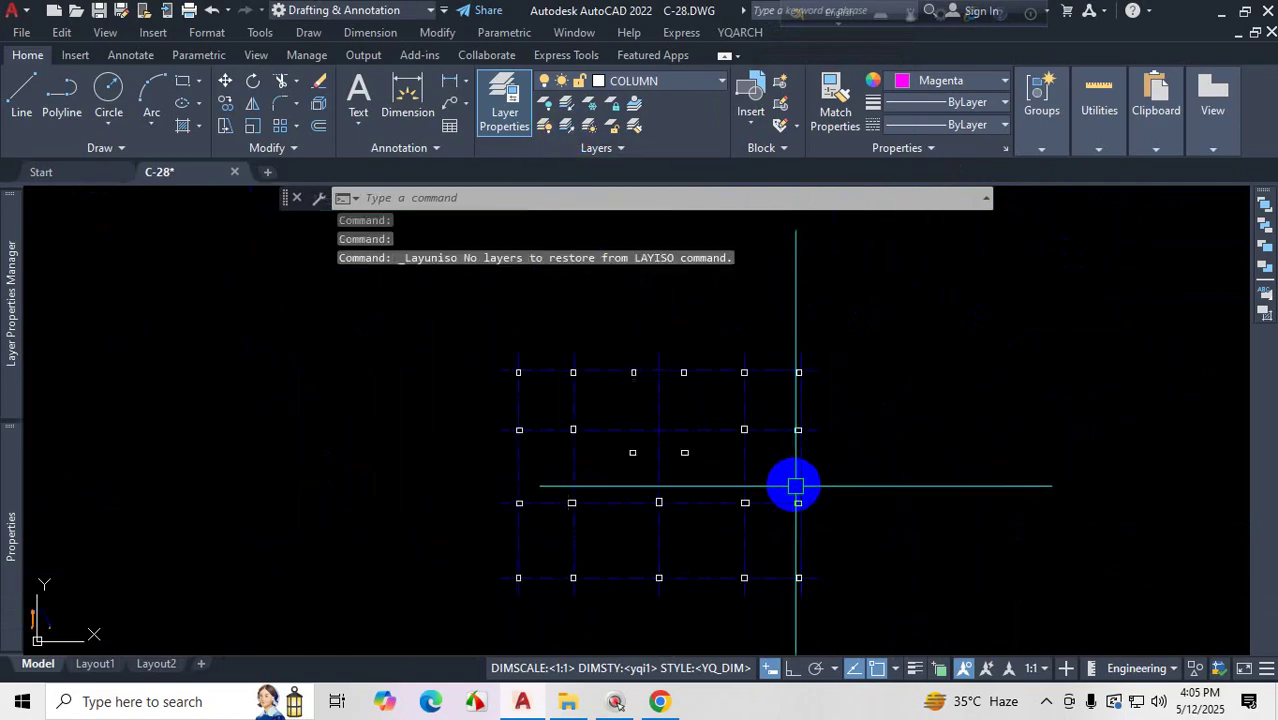
scroll(662, 462, down, 3)
scroll(802, 399, up, 5)
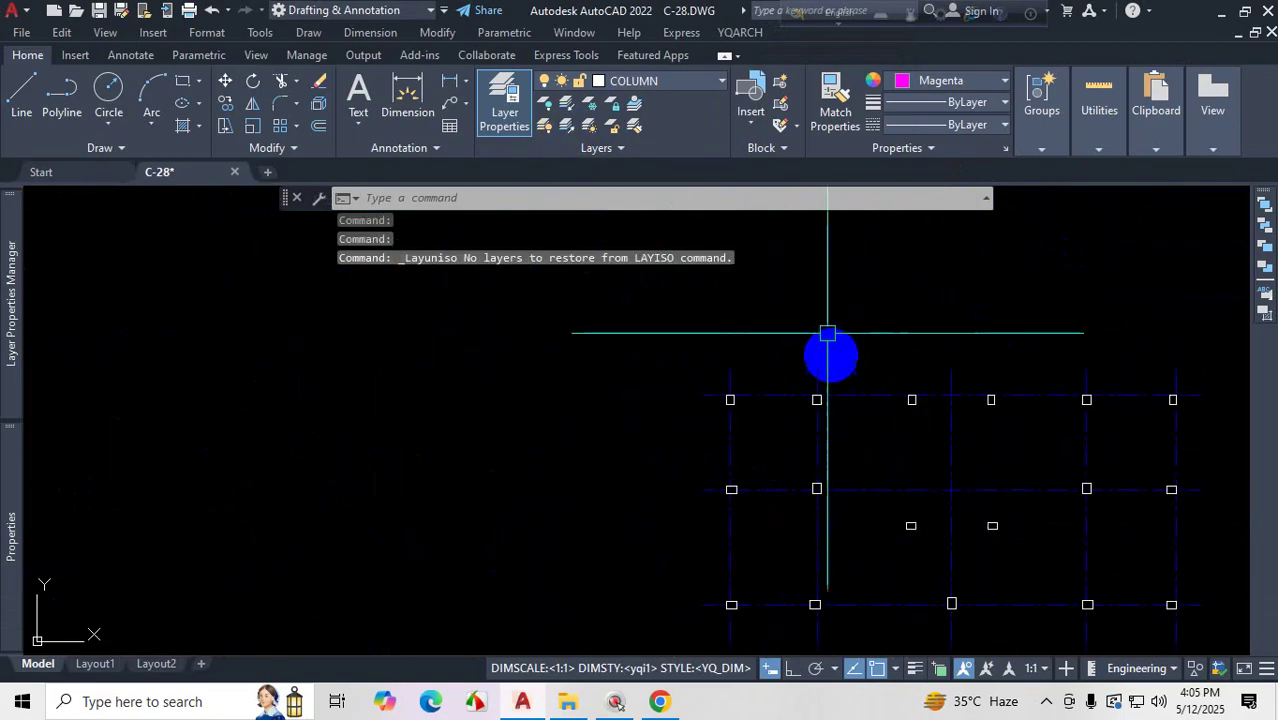
scroll(870, 428, up, 4)
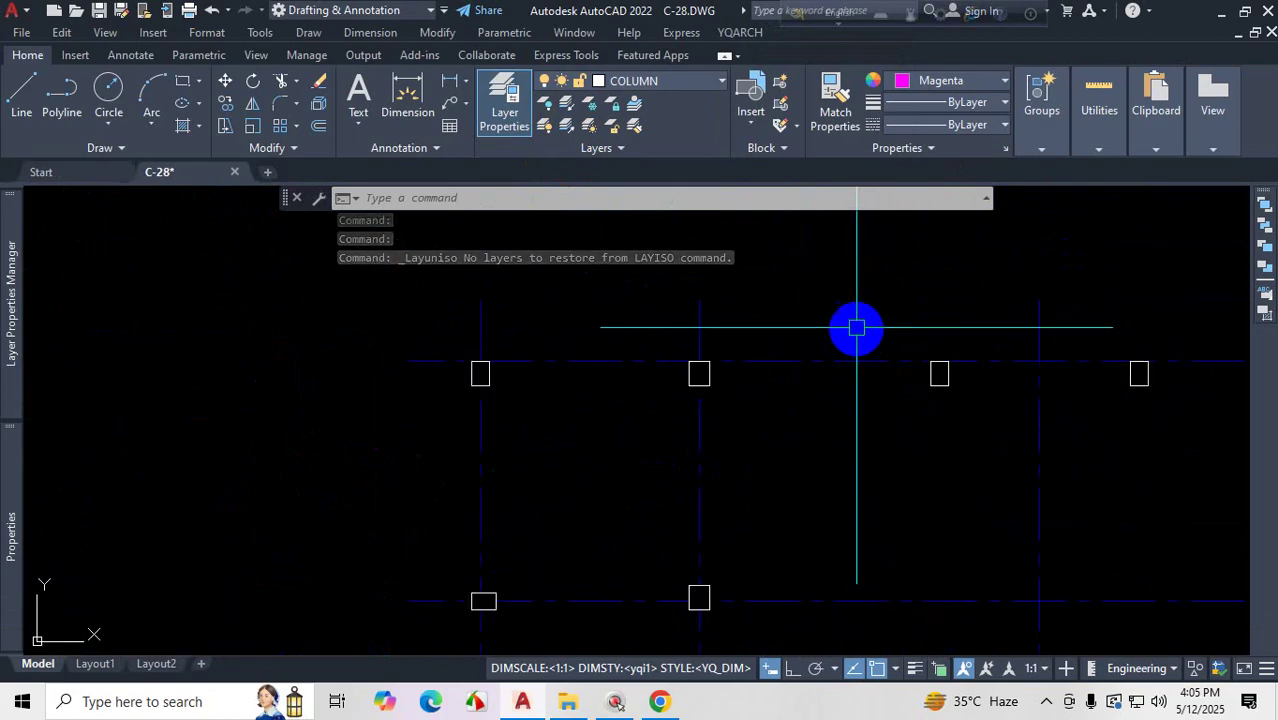
click(856, 327)
click(807, 460)
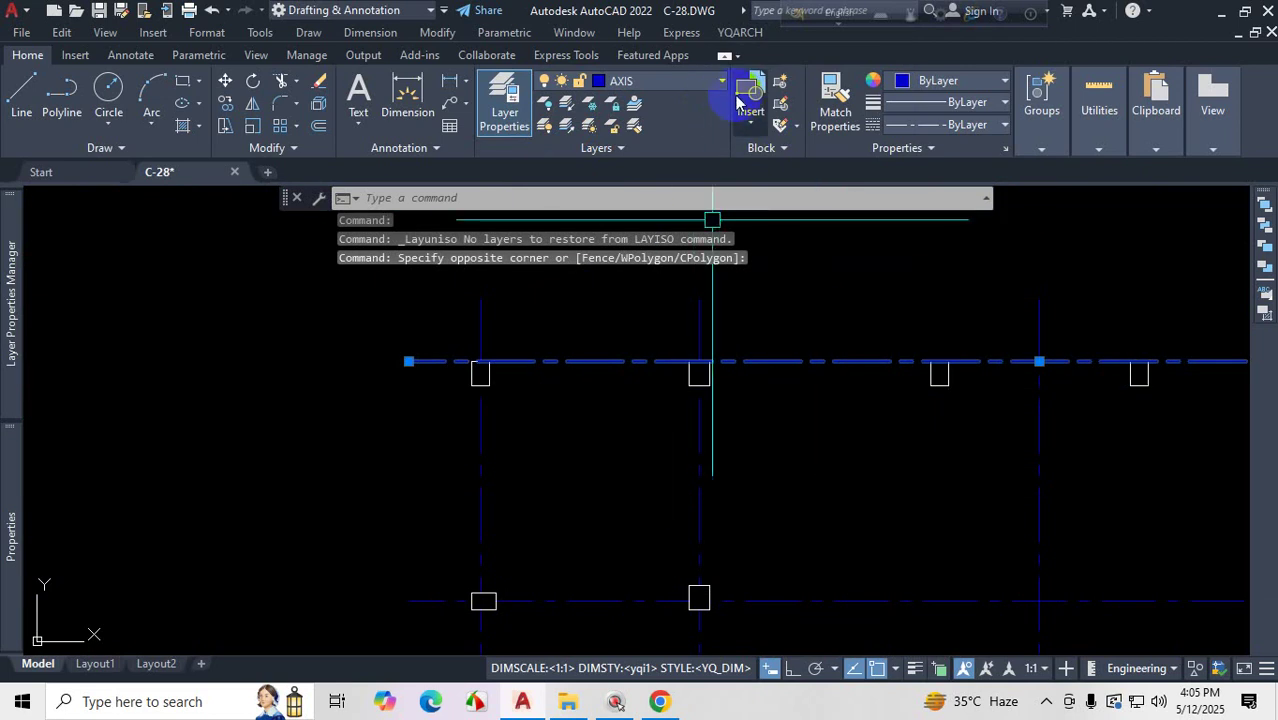
- Open YQArch's user preferences file, check the axis layer name under the general layer settings, and close the file
key(Escape)
click(740, 32)
mouse_move(843, 62)
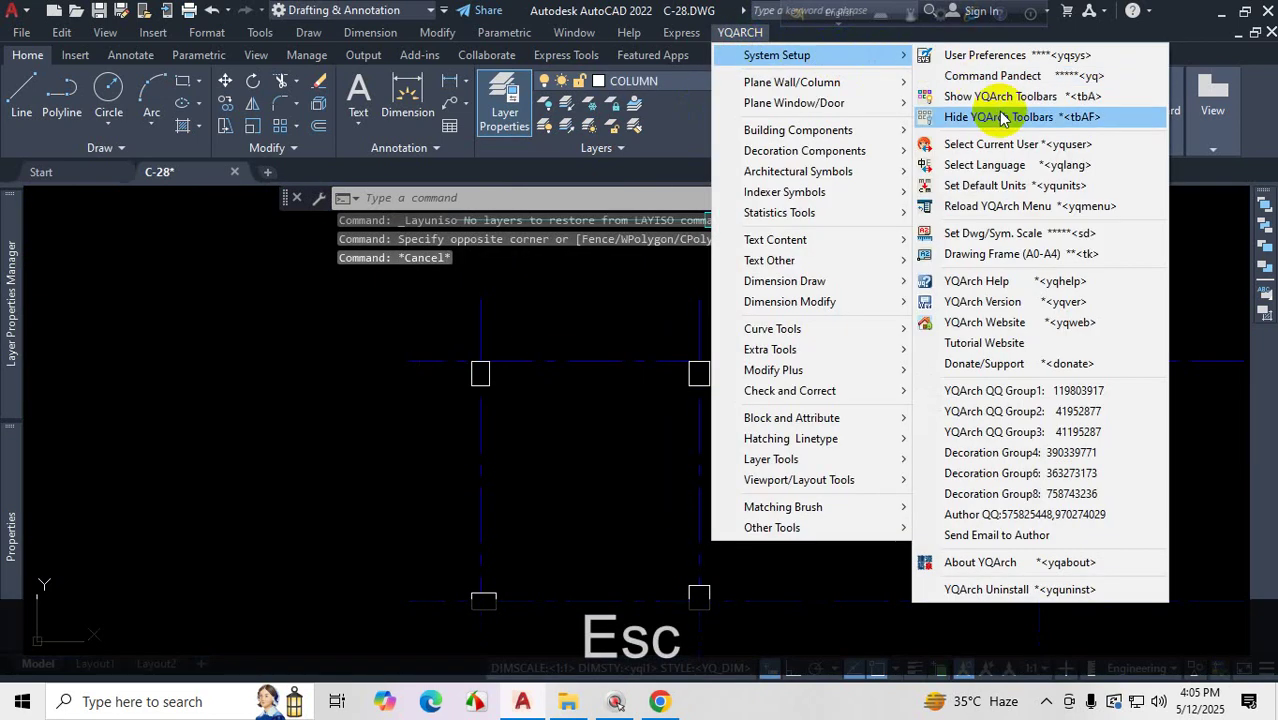
click(1008, 56)
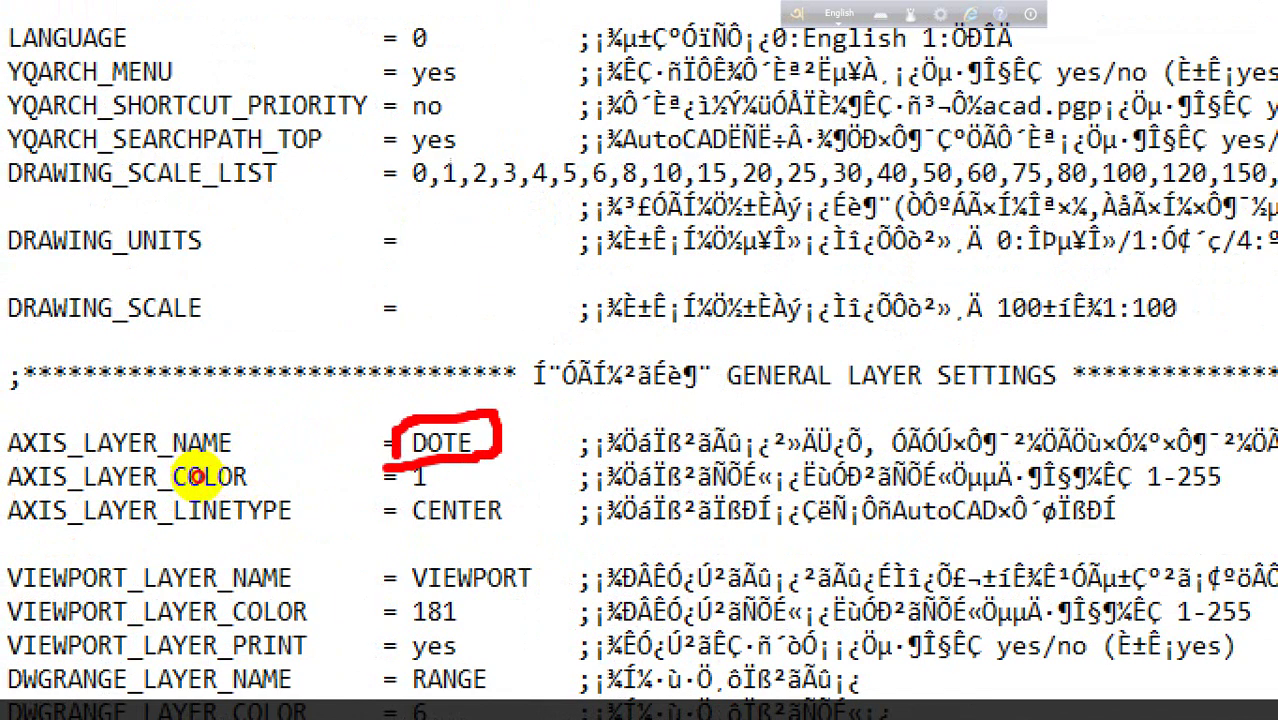
key(Escape)
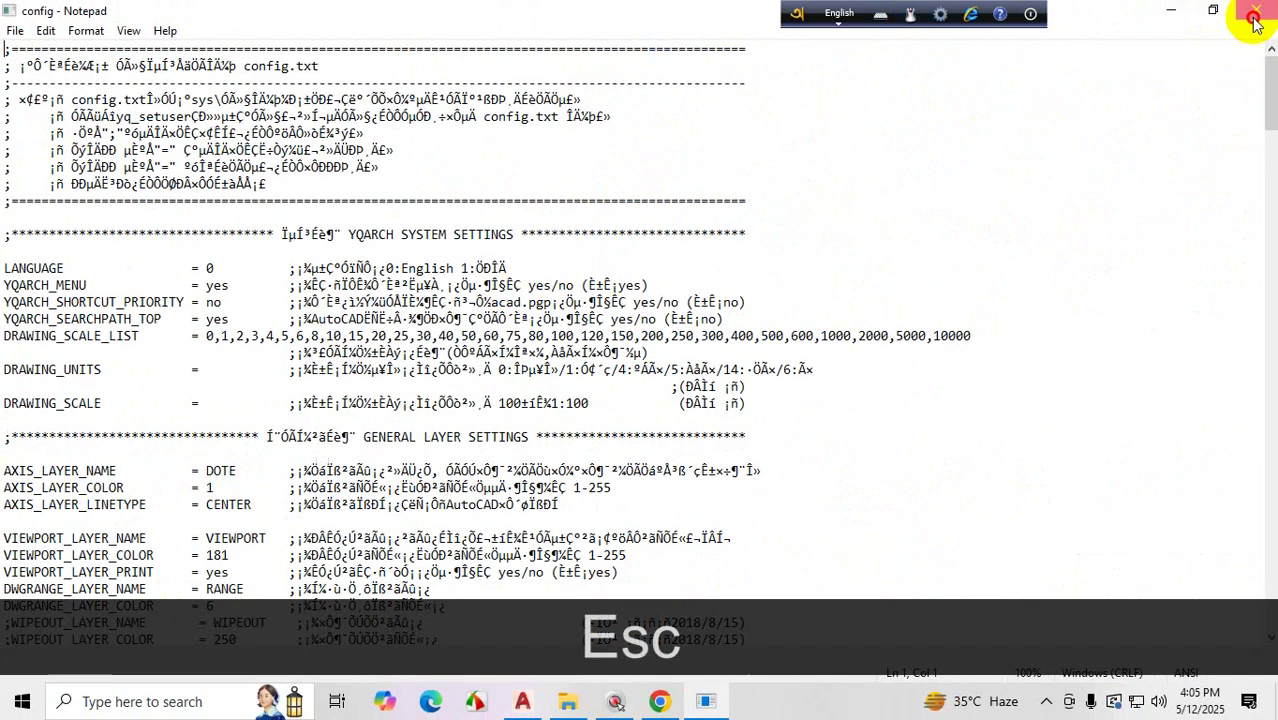
click(1255, 18)
- Check the layer of the column grid's uppermost horizontal axis line and look for DOTE in the drawing's layer list
click(785, 391)
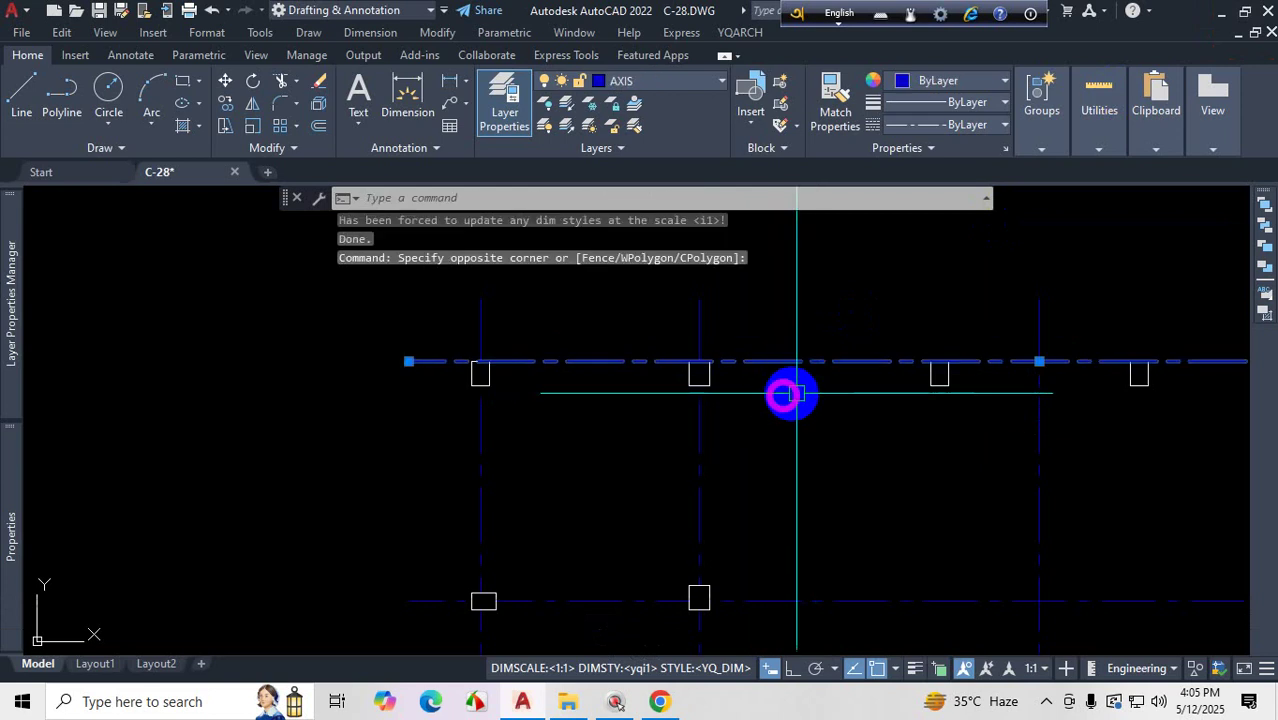
key(Escape)
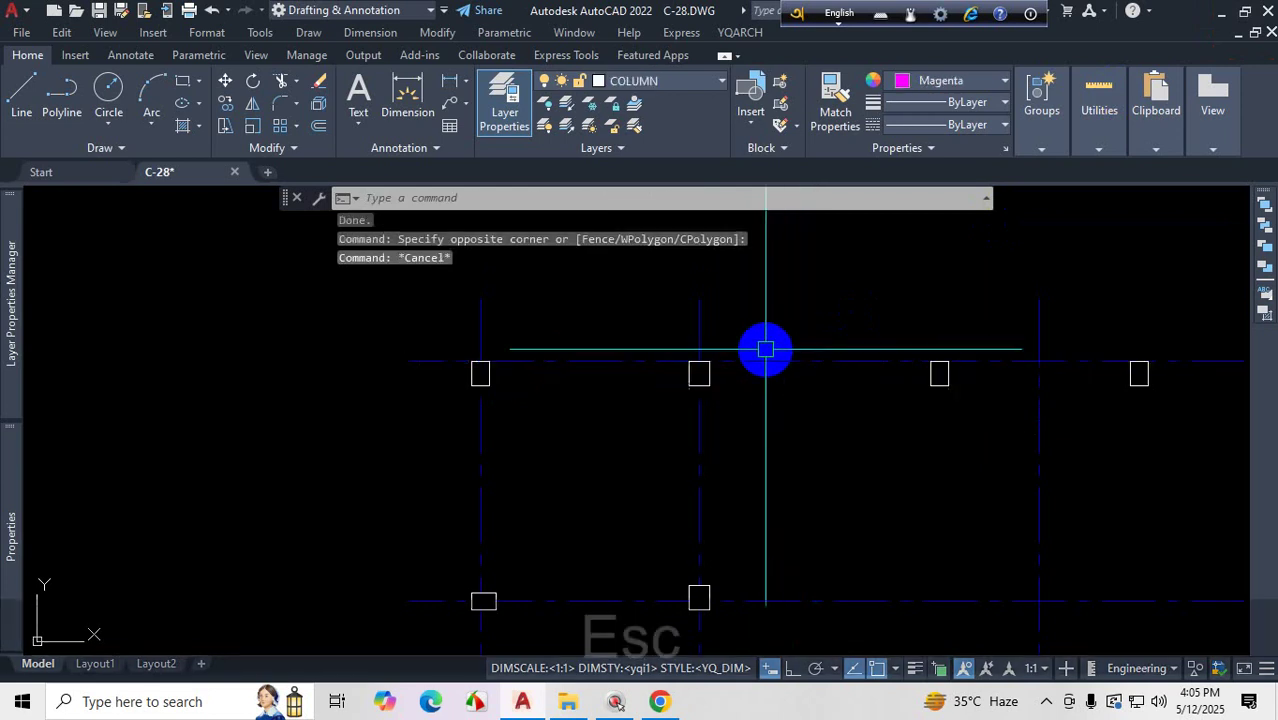
click(722, 84)
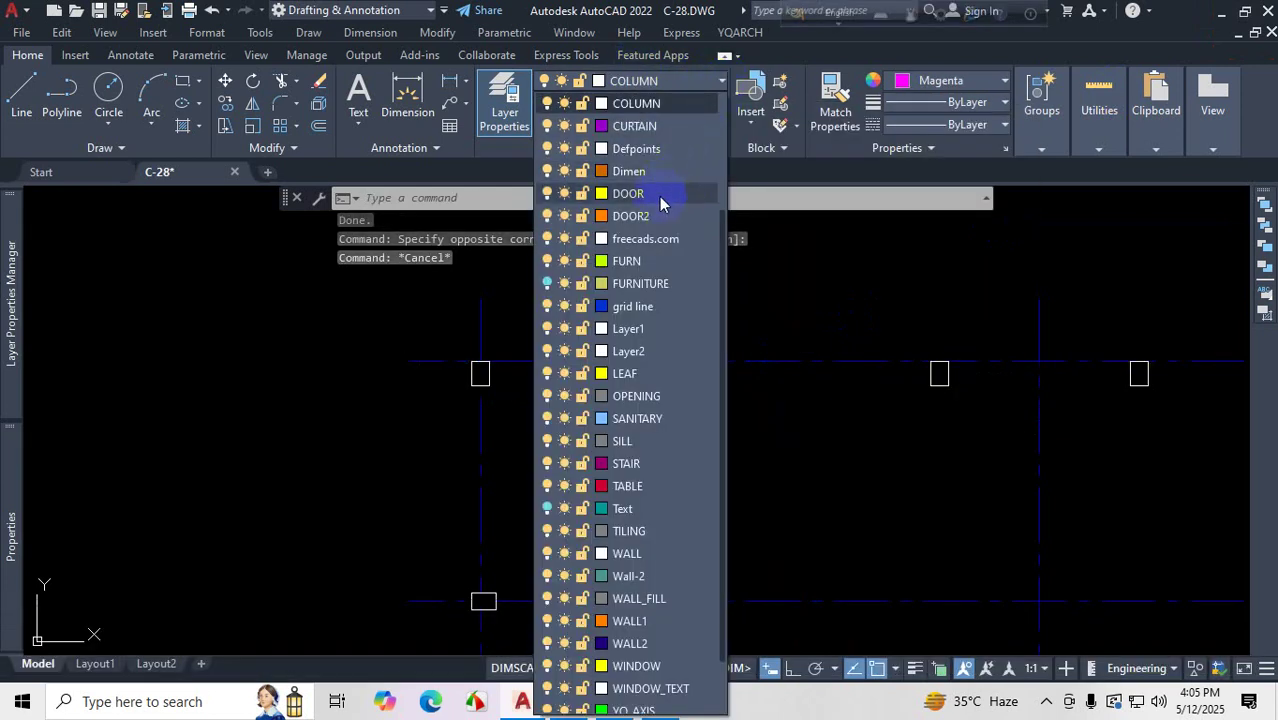
scroll(634, 305, down, 1)
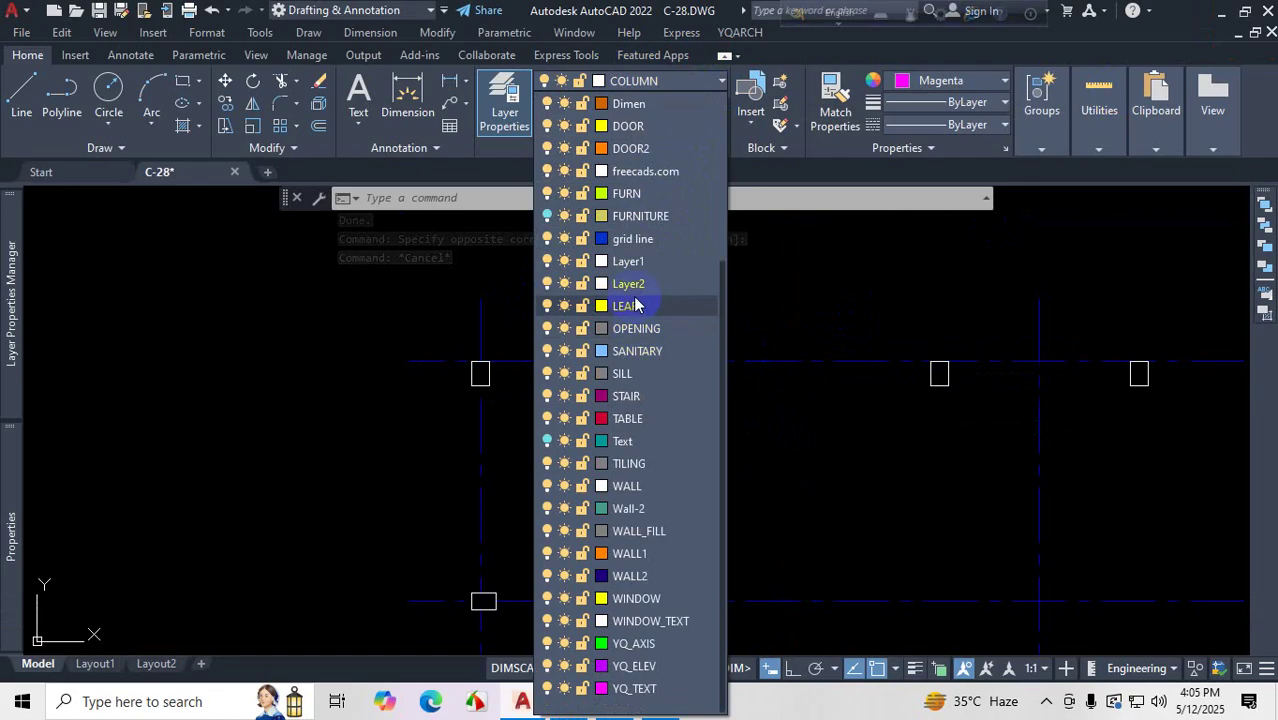
scroll(634, 305, up, 3)
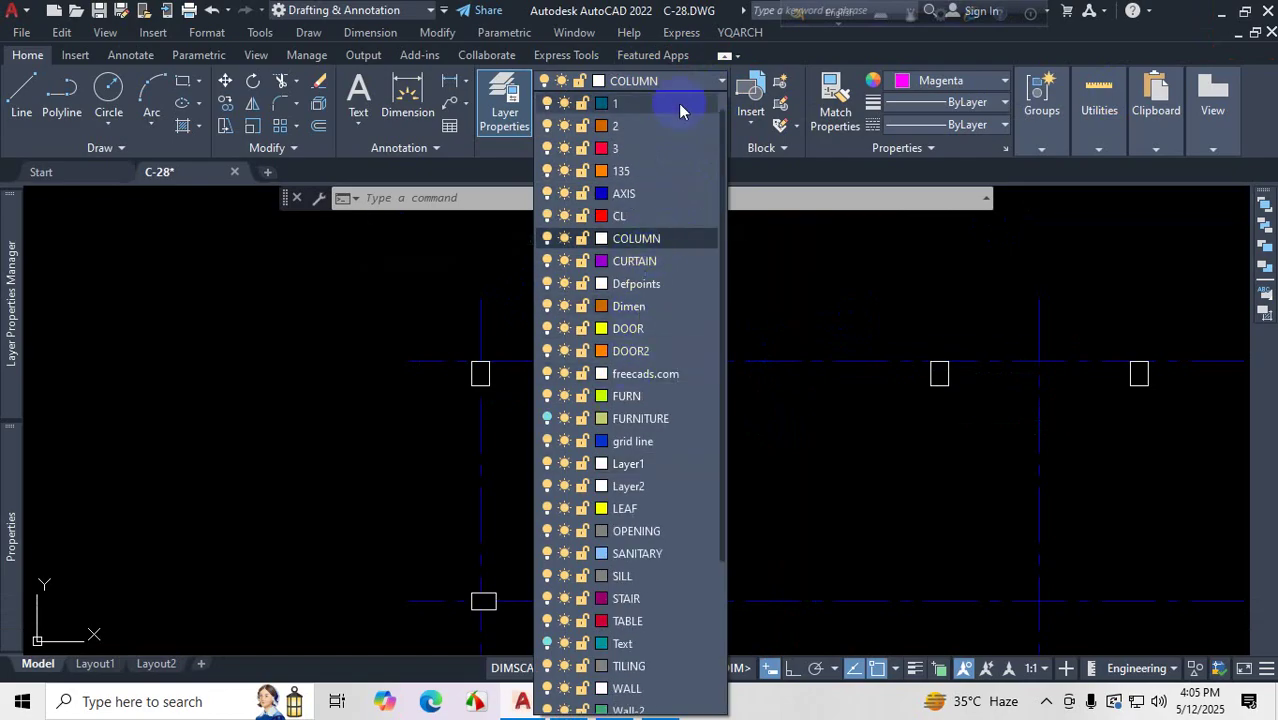
key(Escape)
- Draw a short, nearly horizontal axis line in the empty area above the column grid with YQArch's Draw Axis Line command
click(740, 32)
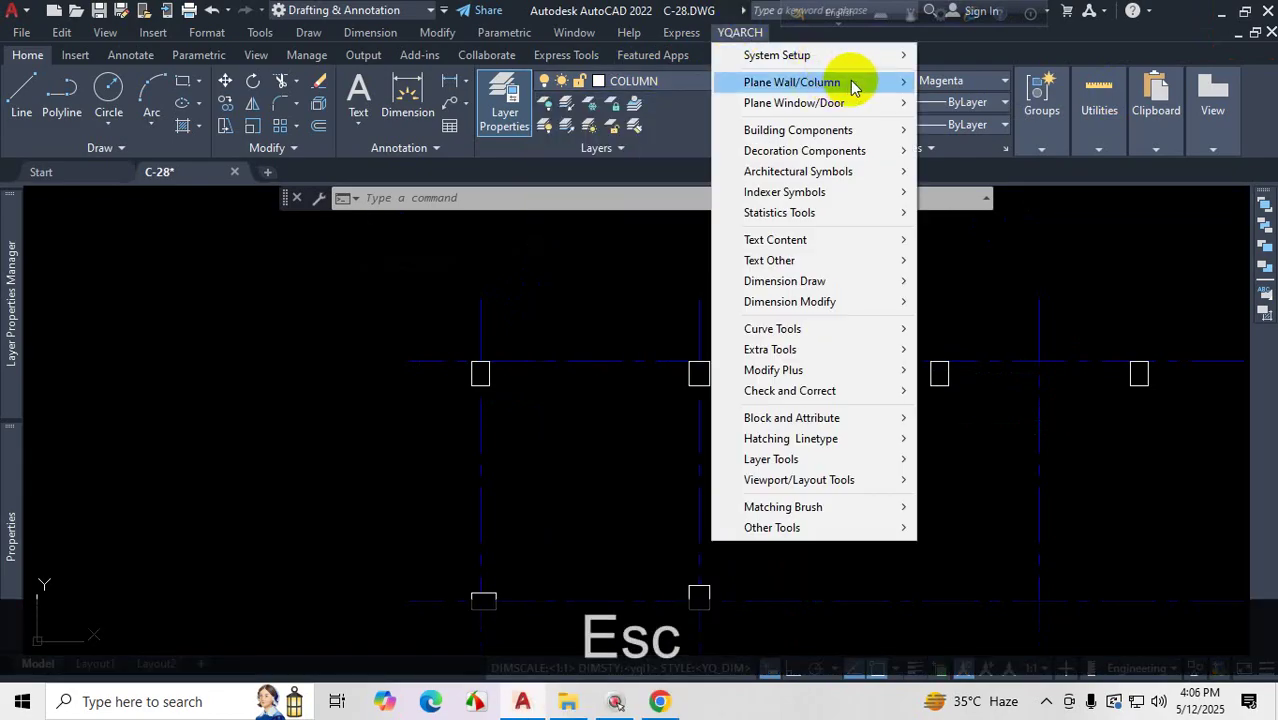
mouse_move(851, 86)
click(979, 84)
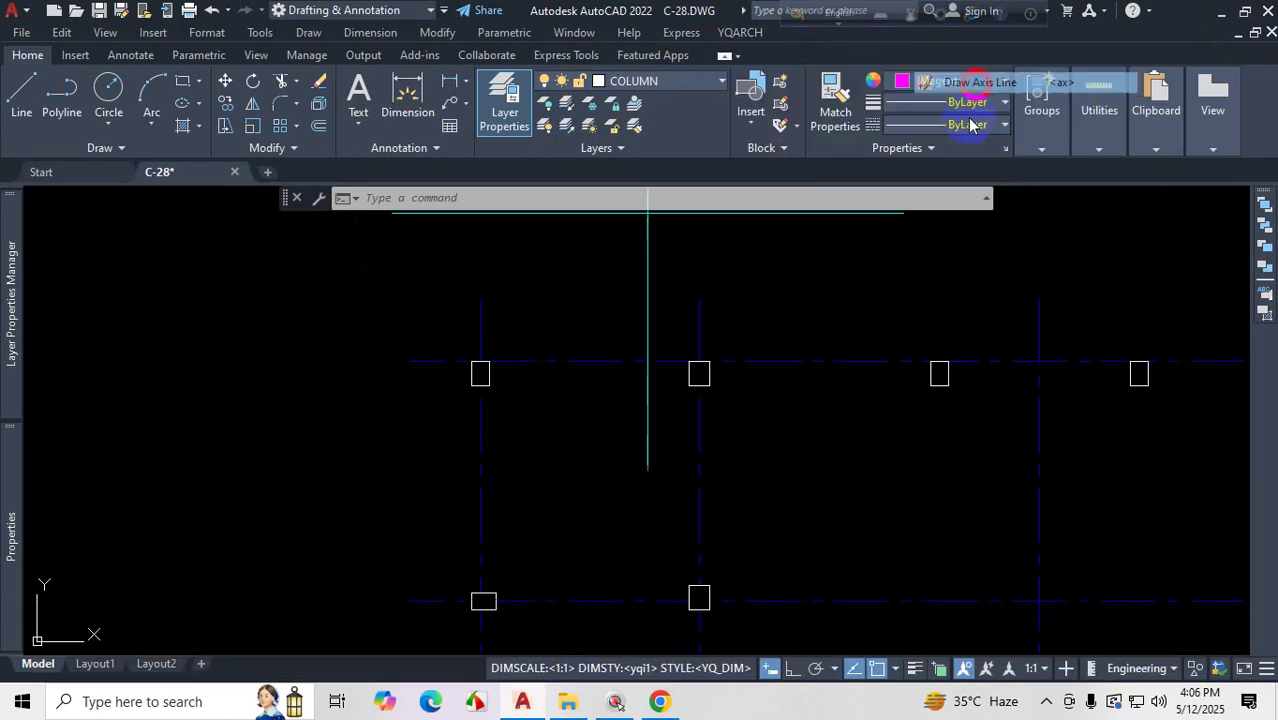
scroll(762, 377, down, 3)
scroll(740, 340, up, 5)
click(755, 318)
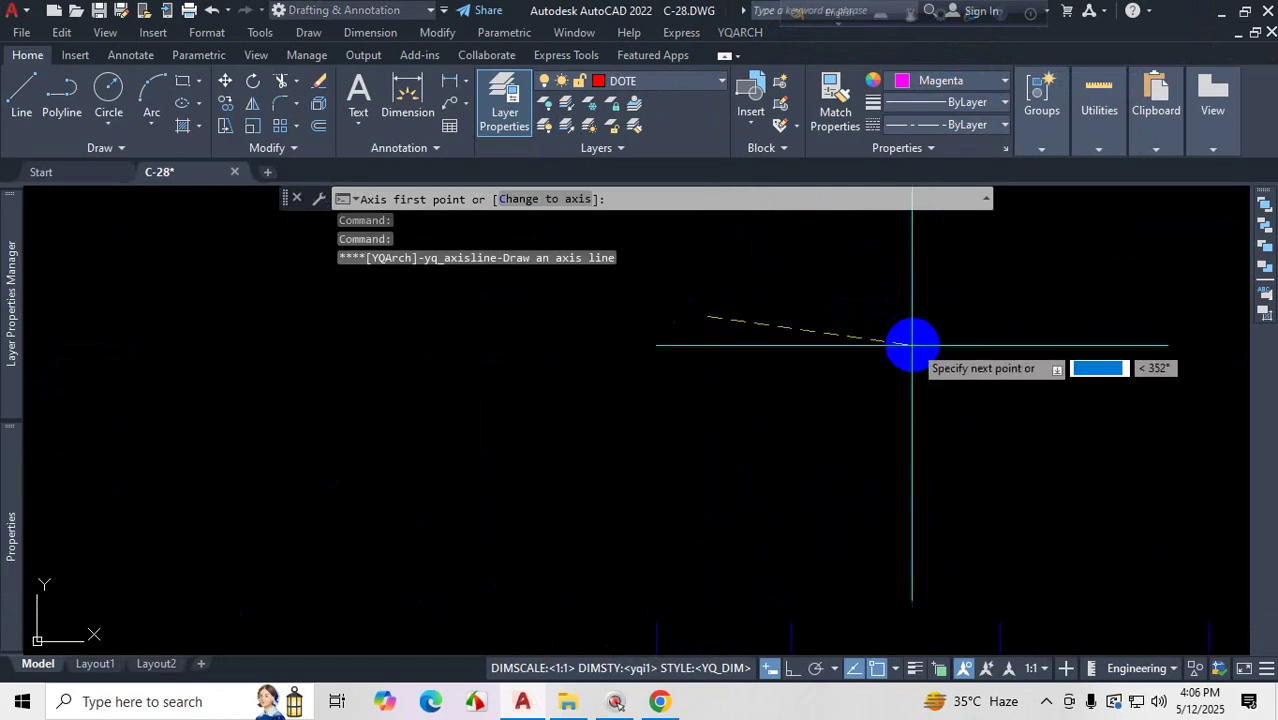
key(Escape)
- Select the short new axis line above the grid to check its layer and color, and clear the selection
click(921, 286)
click(799, 400)
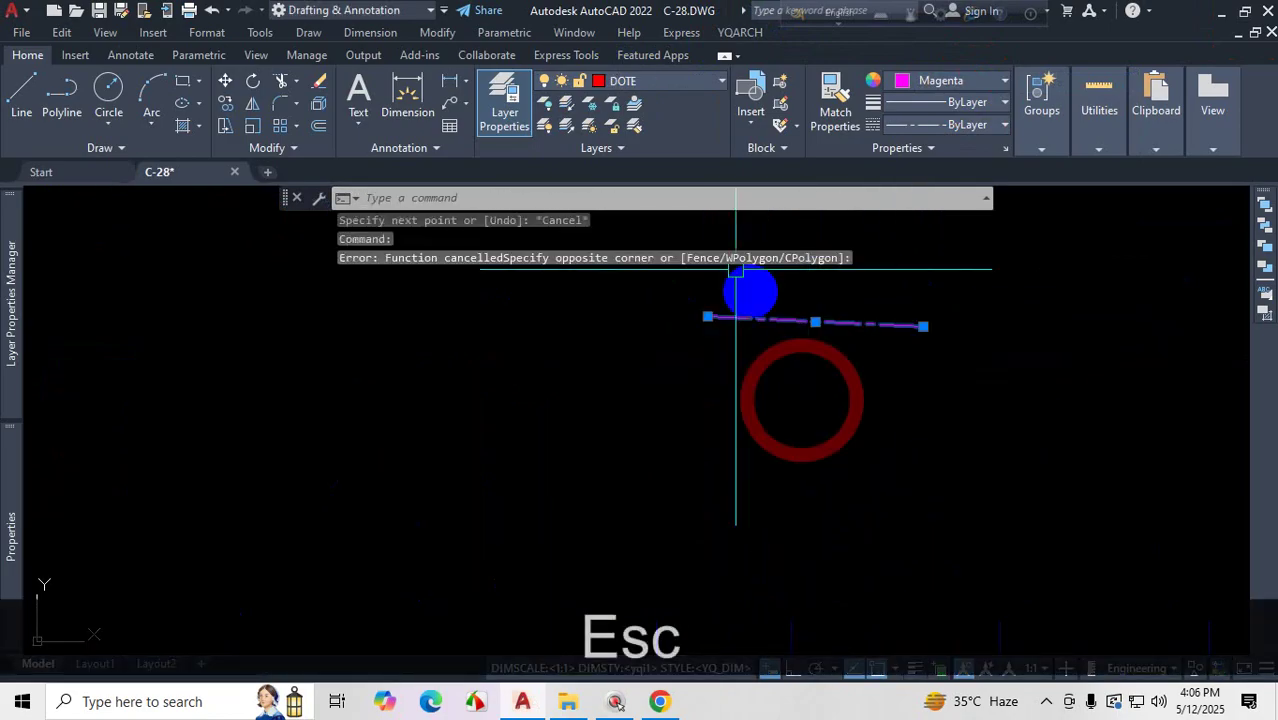
click(961, 84)
key(Escape)
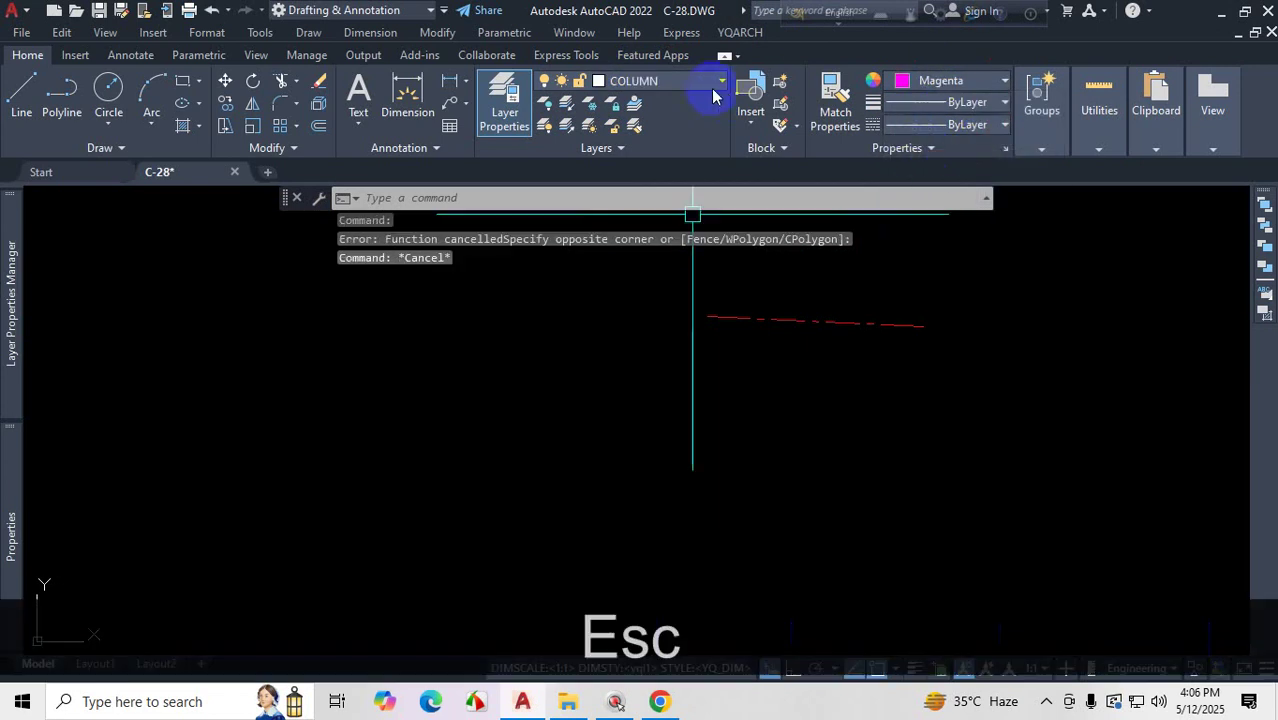
- Make DOTE the current layer and set the current object color to ByLayer
click(710, 84)
click(636, 245)
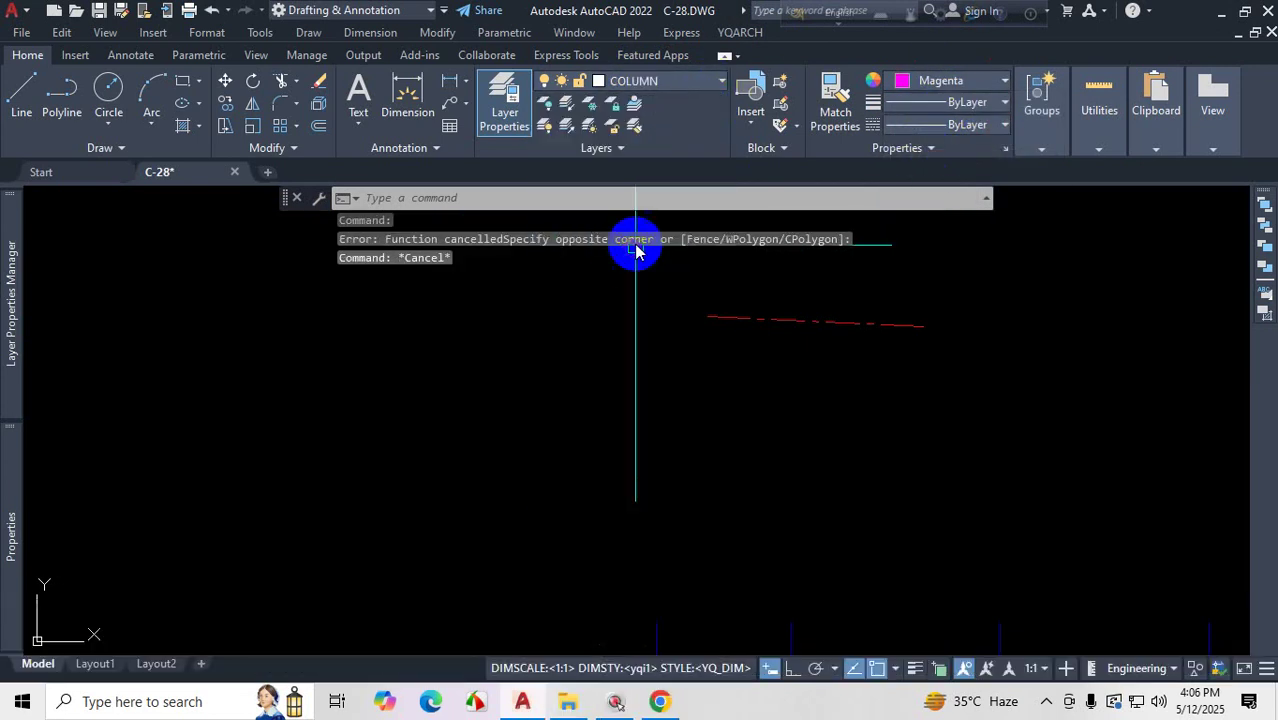
click(690, 88)
click(630, 236)
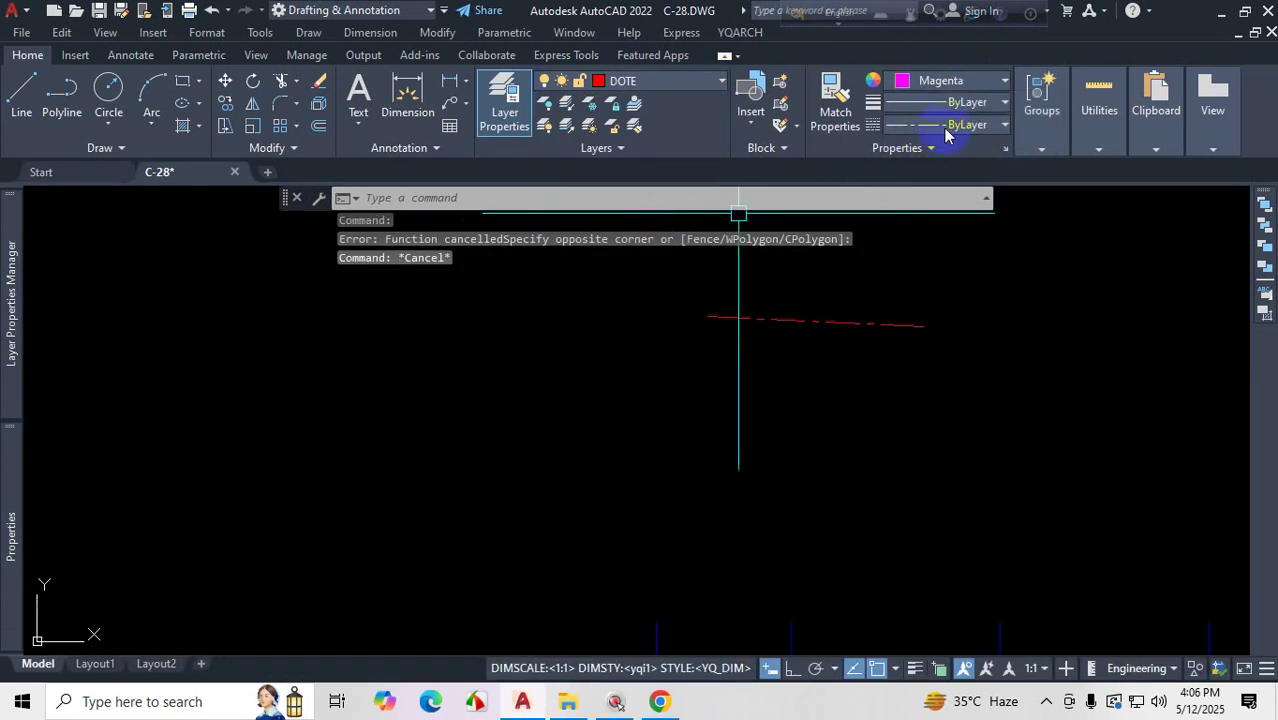
click(975, 82)
click(938, 105)
key(Escape)
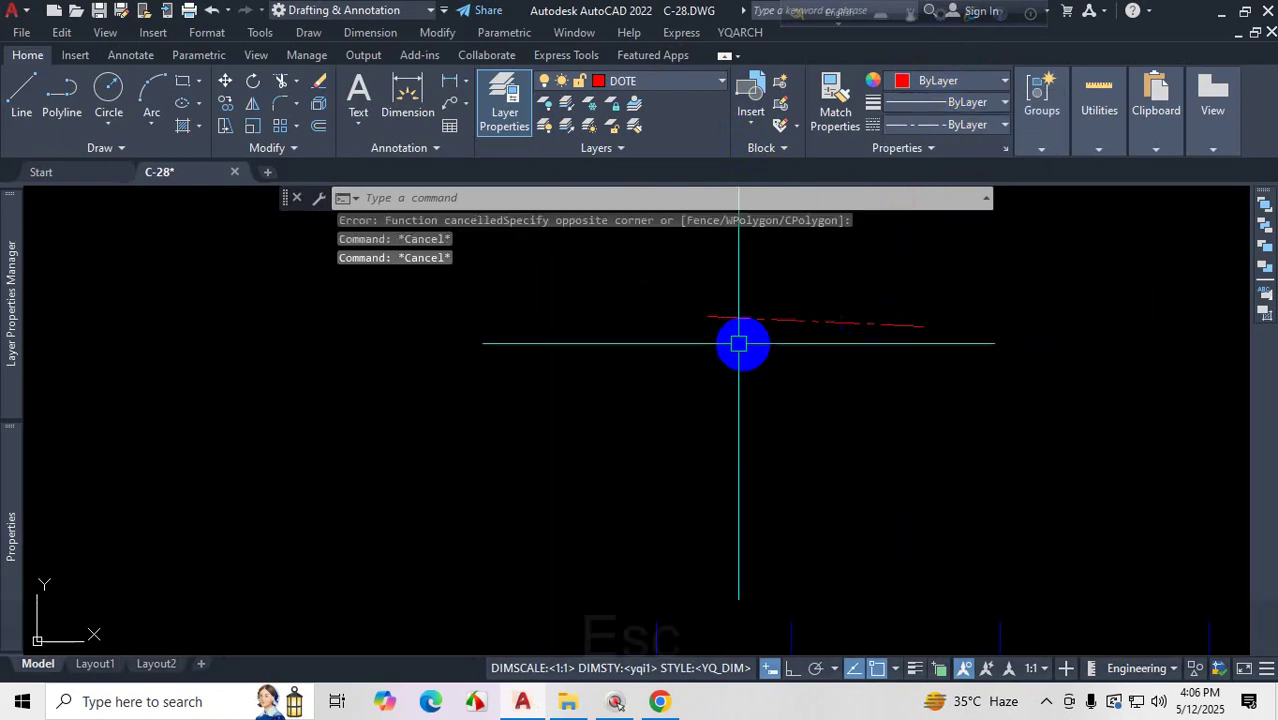
- Select all the vertical and horizontal axis lines of the column grid and move them to layer DOTE
scroll(742, 342, down, 3)
scroll(891, 438, up, 4)
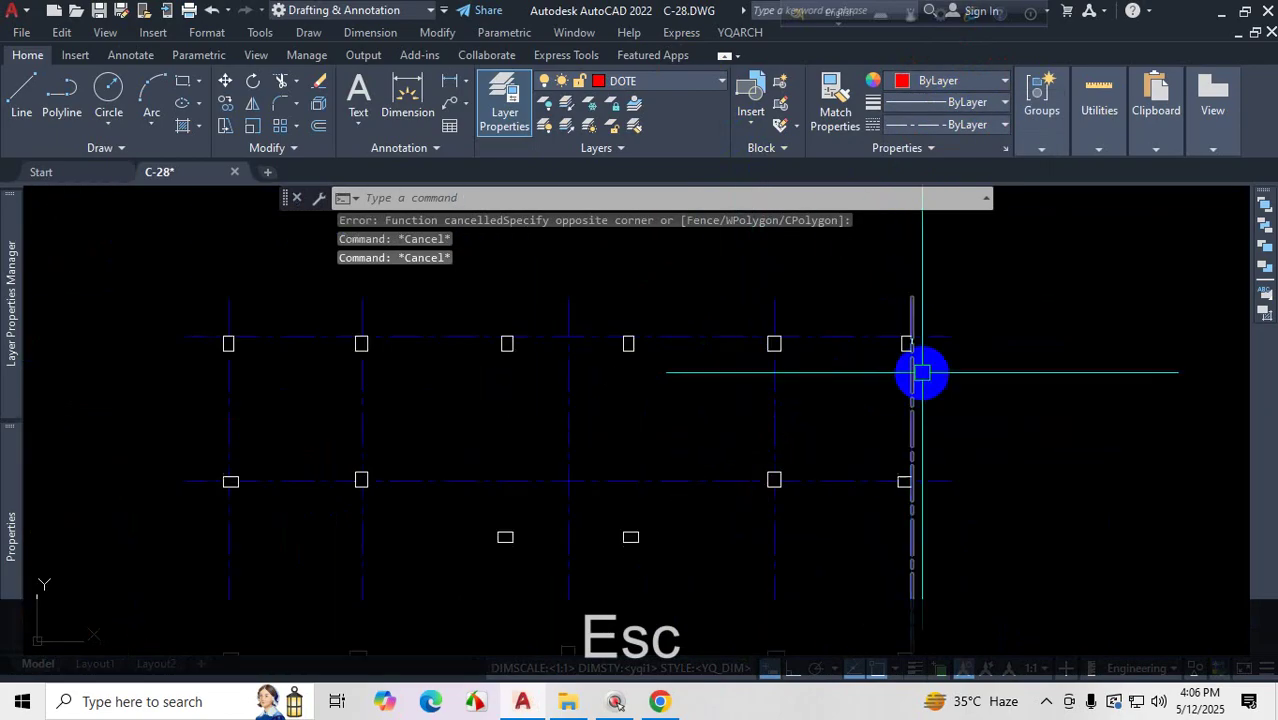
click(943, 386)
click(215, 398)
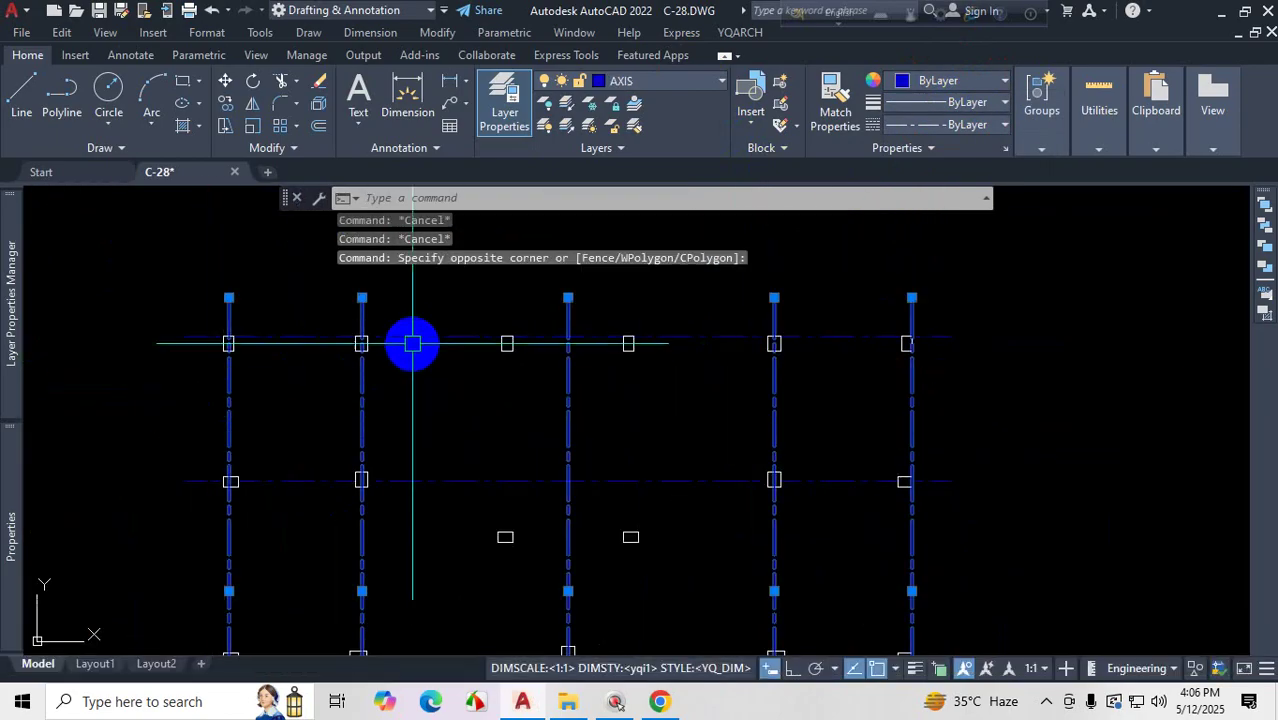
click(414, 356)
scroll(436, 536, down, 4)
click(442, 572)
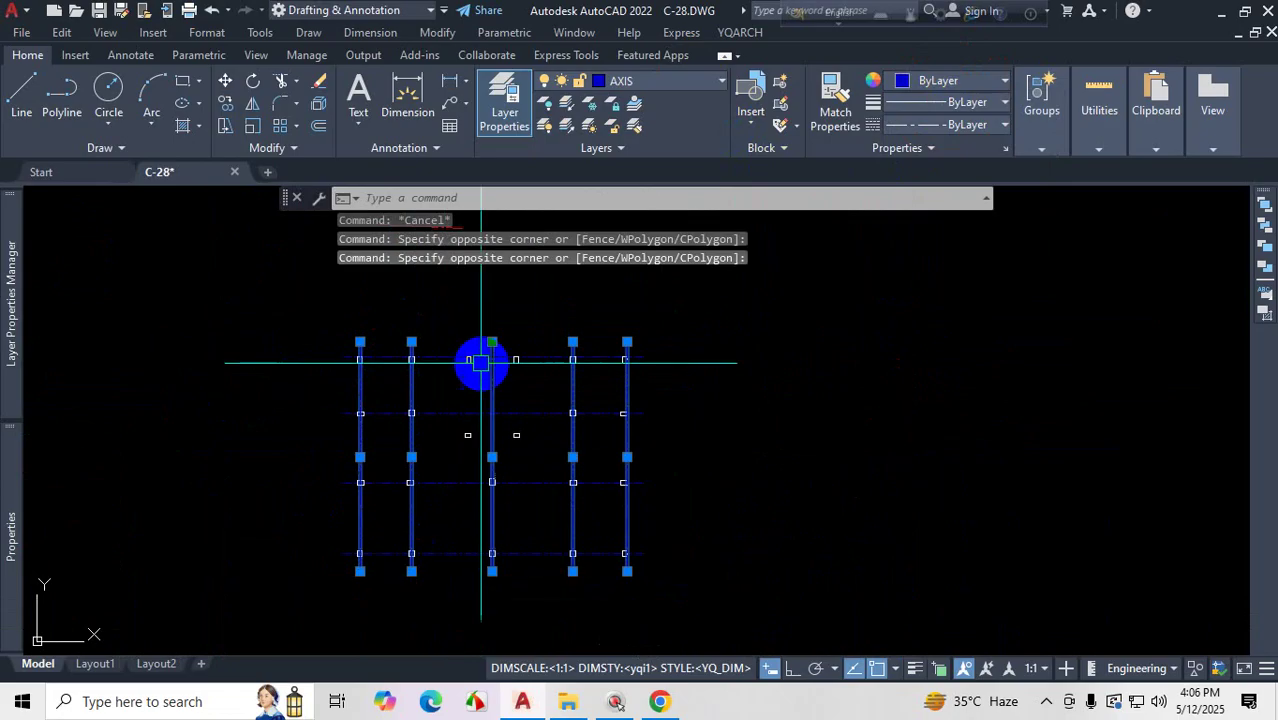
click(451, 340)
click(435, 572)
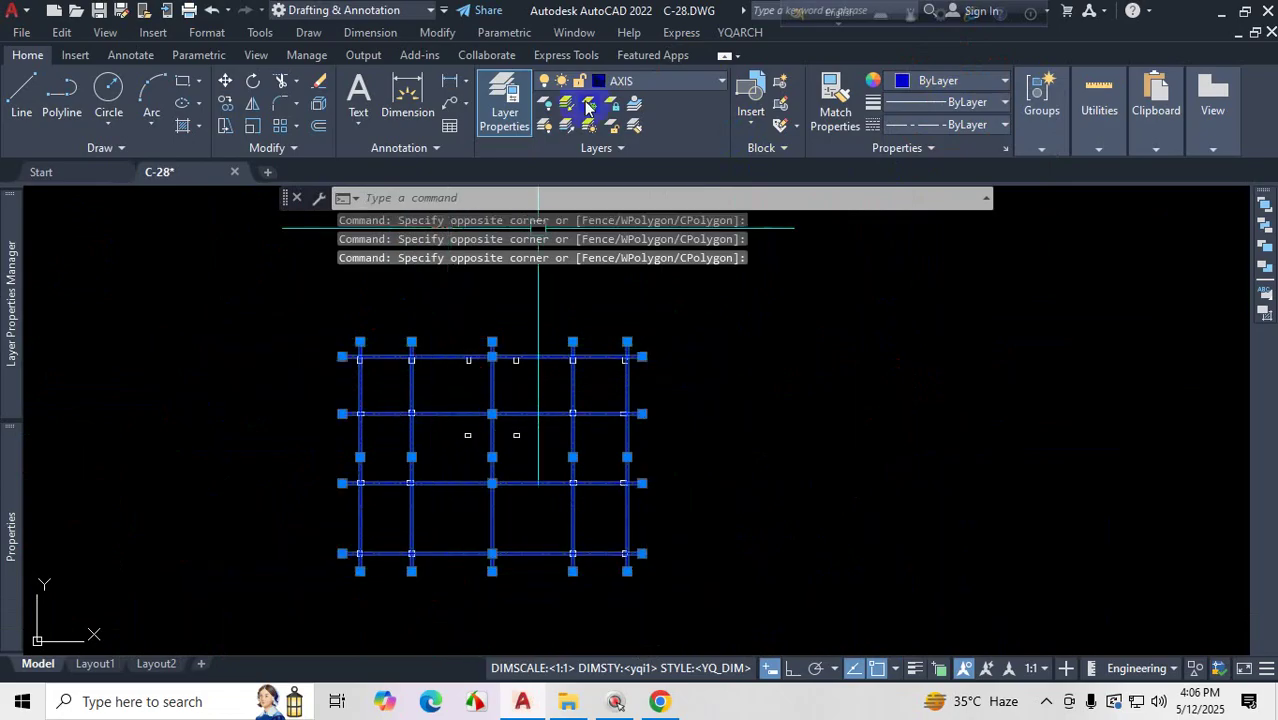
click(670, 81)
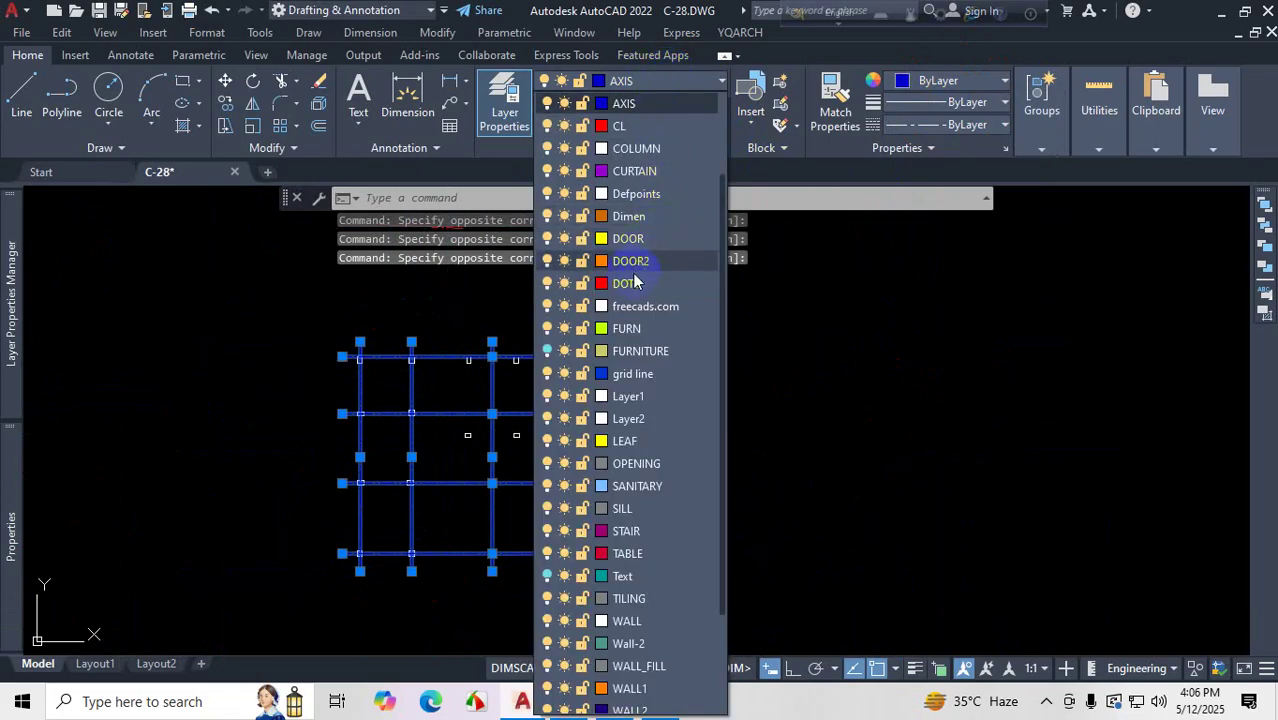
click(627, 281)
key(Escape)
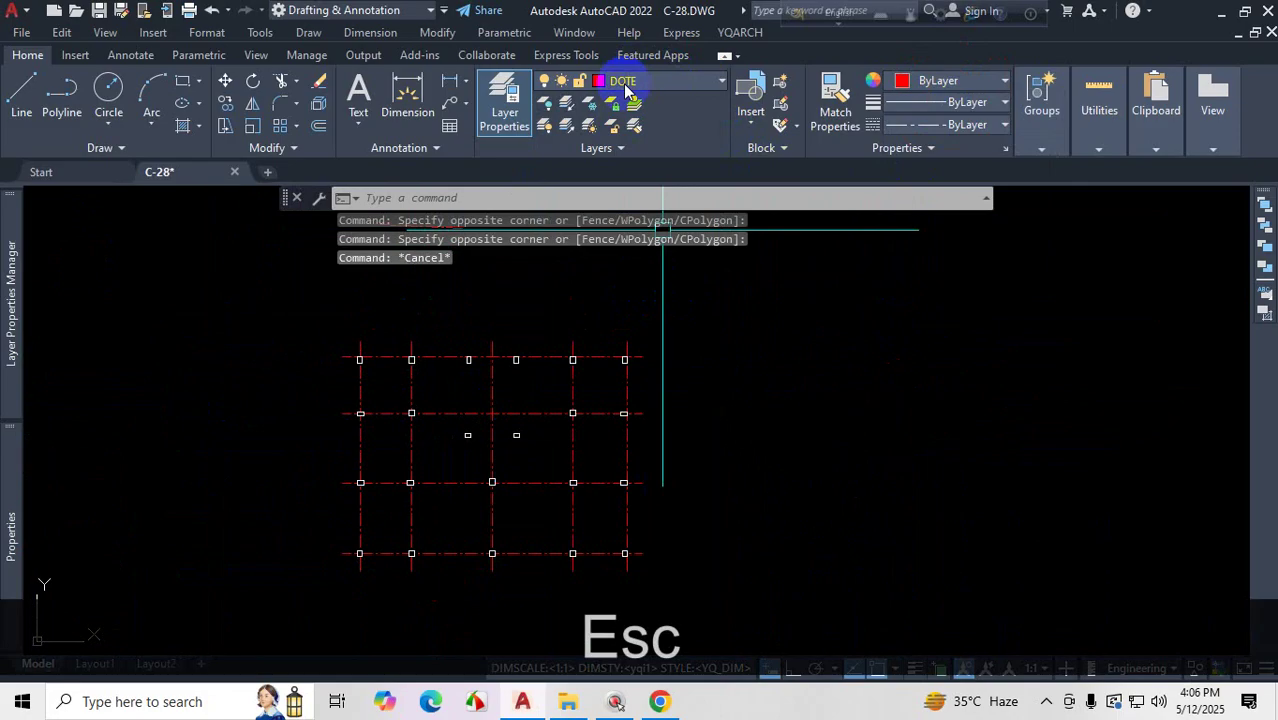
- Change the color of layer DOTE to blue, index color 170
click(620, 81)
click(604, 149)
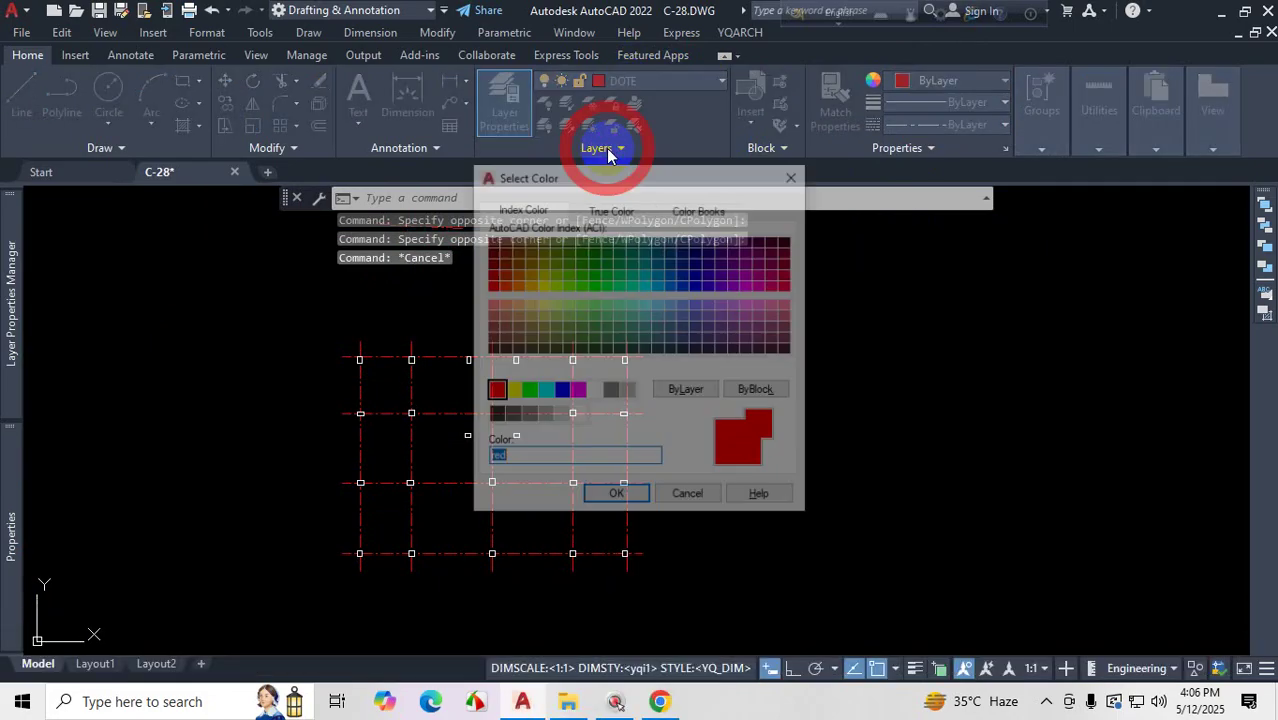
click(612, 494)
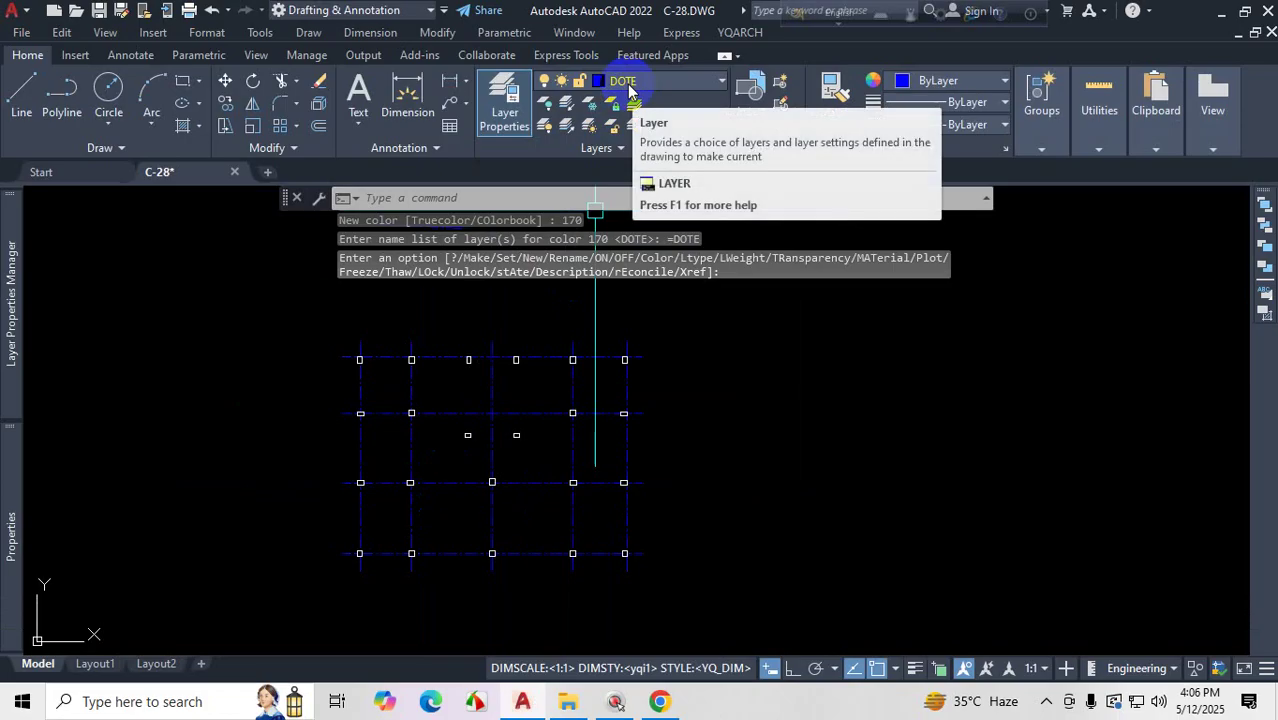
key(Escape)
- Run YQArch's Arrange Axis Symbol command and window-select the whole column grid
scroll(517, 416, up, 2)
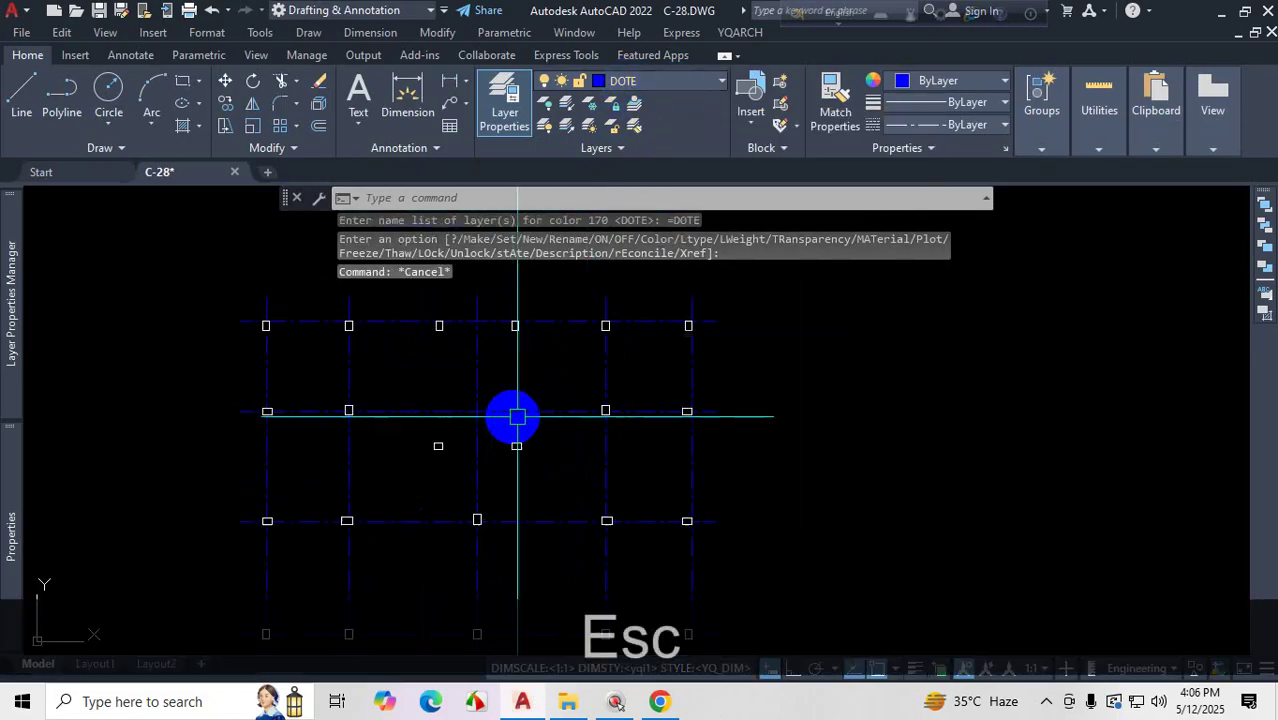
scroll(560, 400, up, 2)
scroll(850, 448, down, 2)
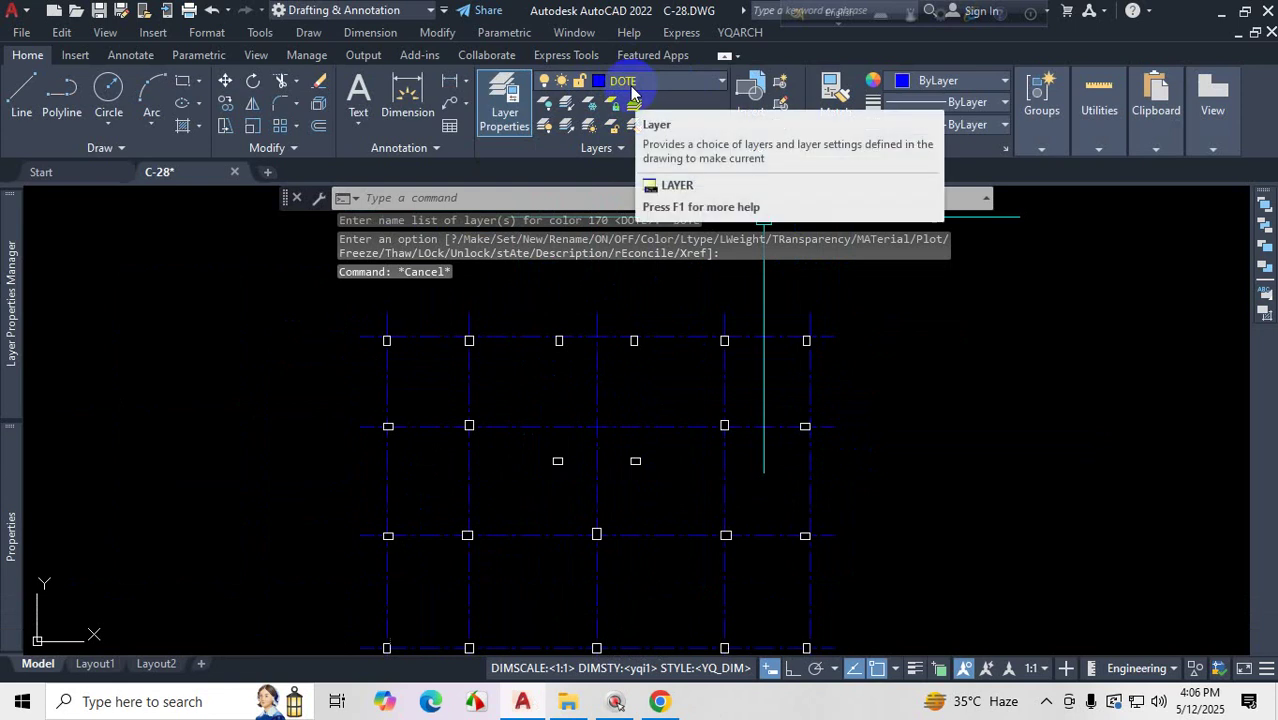
click(675, 400)
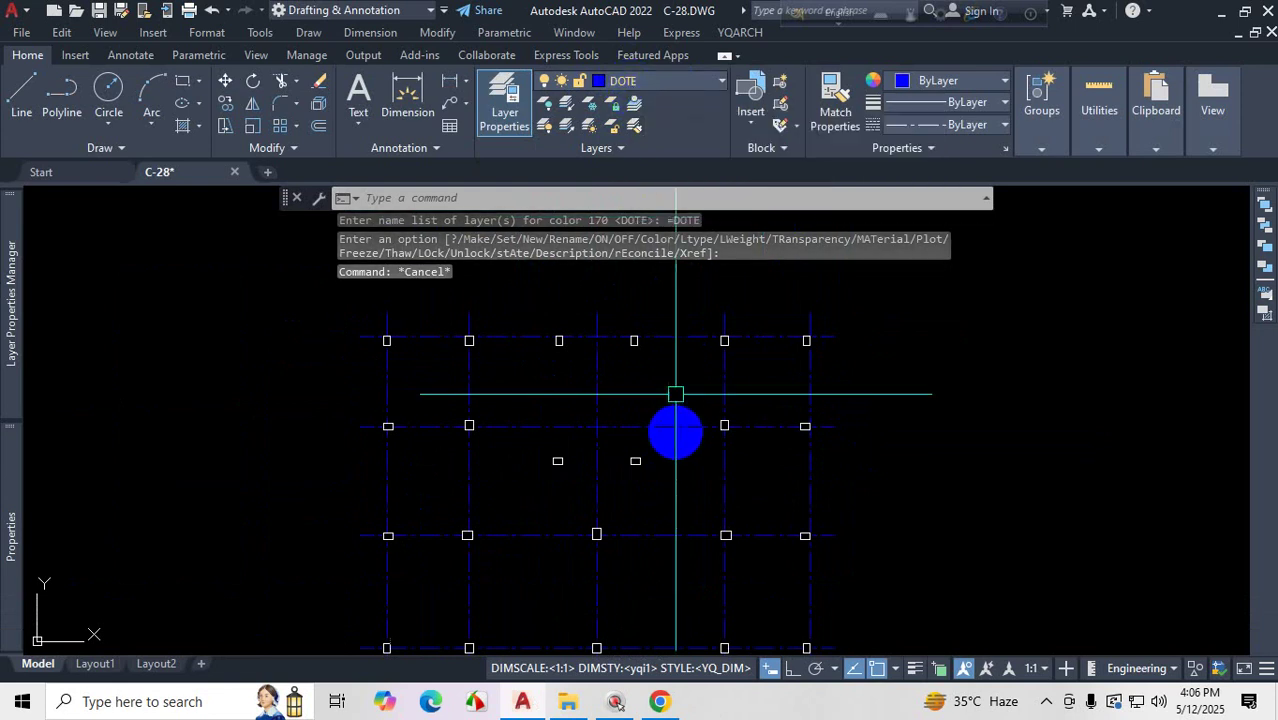
click(743, 42)
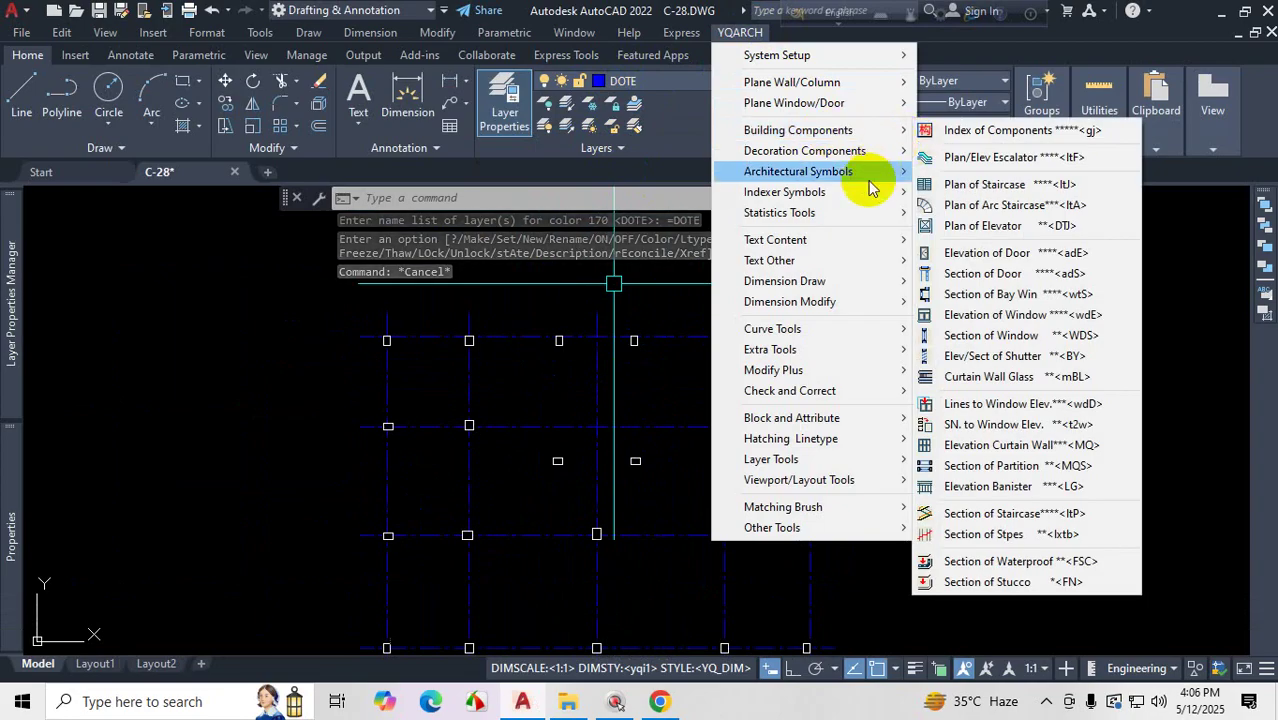
mouse_move(872, 172)
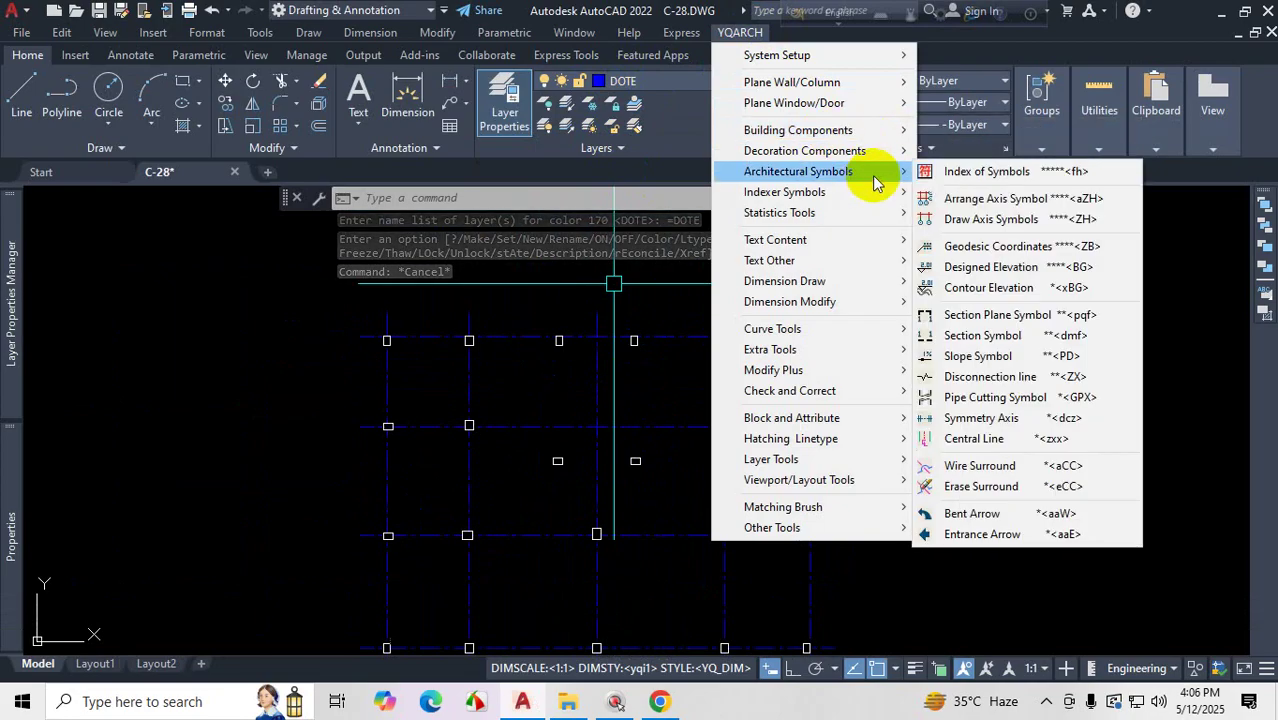
click(1008, 205)
scroll(800, 330, down, 3)
click(721, 306)
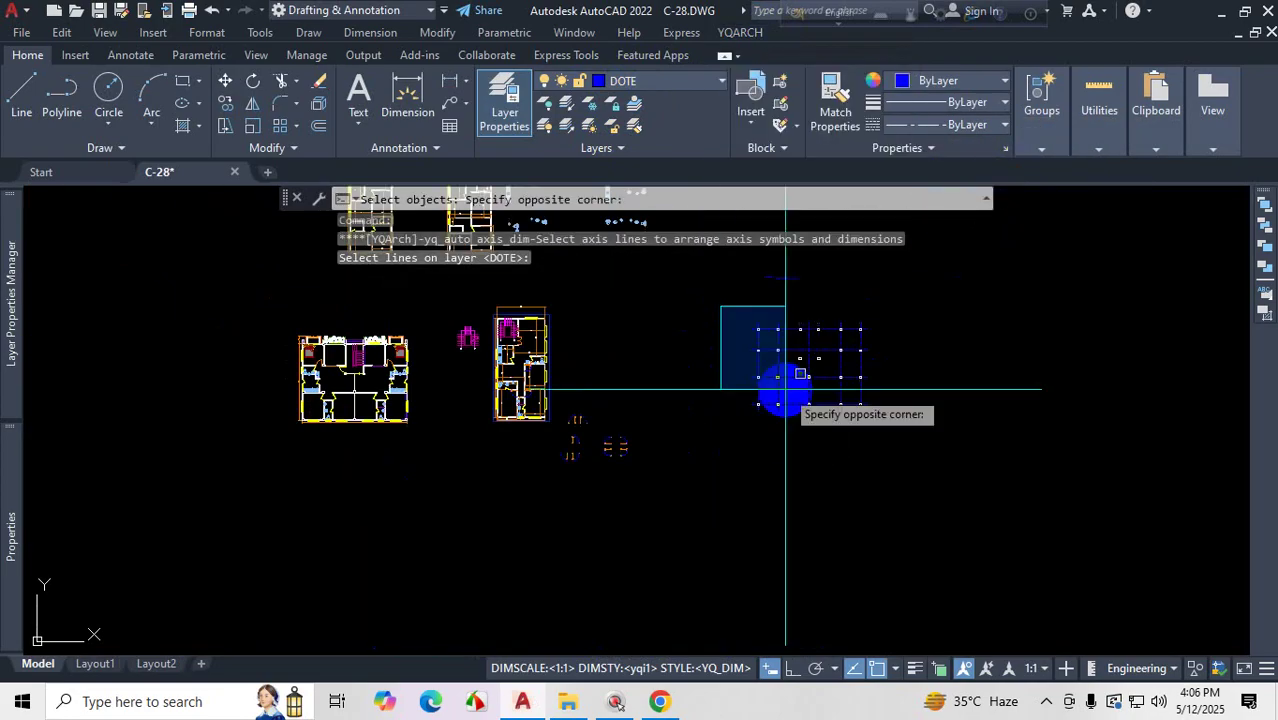
- Arrange axis symbols and dimensions around the column grid from its DOTE axis lines
click(916, 456)
key(Return)
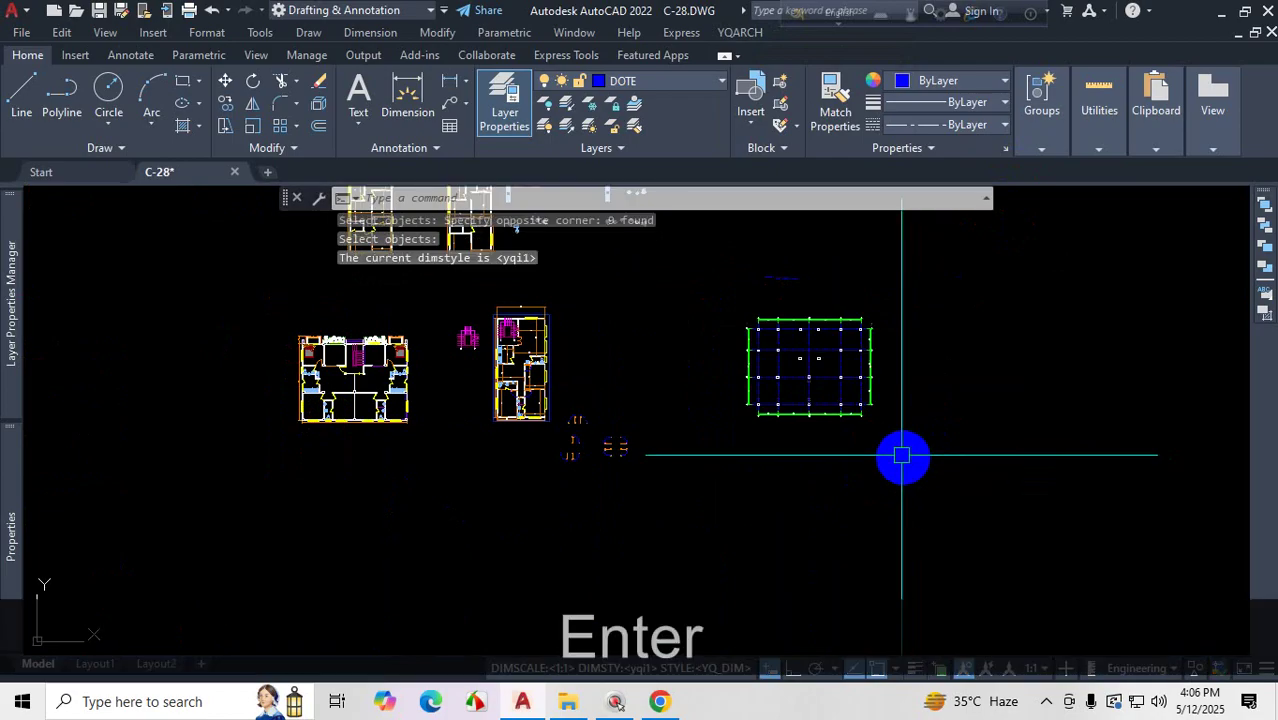
scroll(785, 323, up, 3)
scroll(788, 315, up, 4)
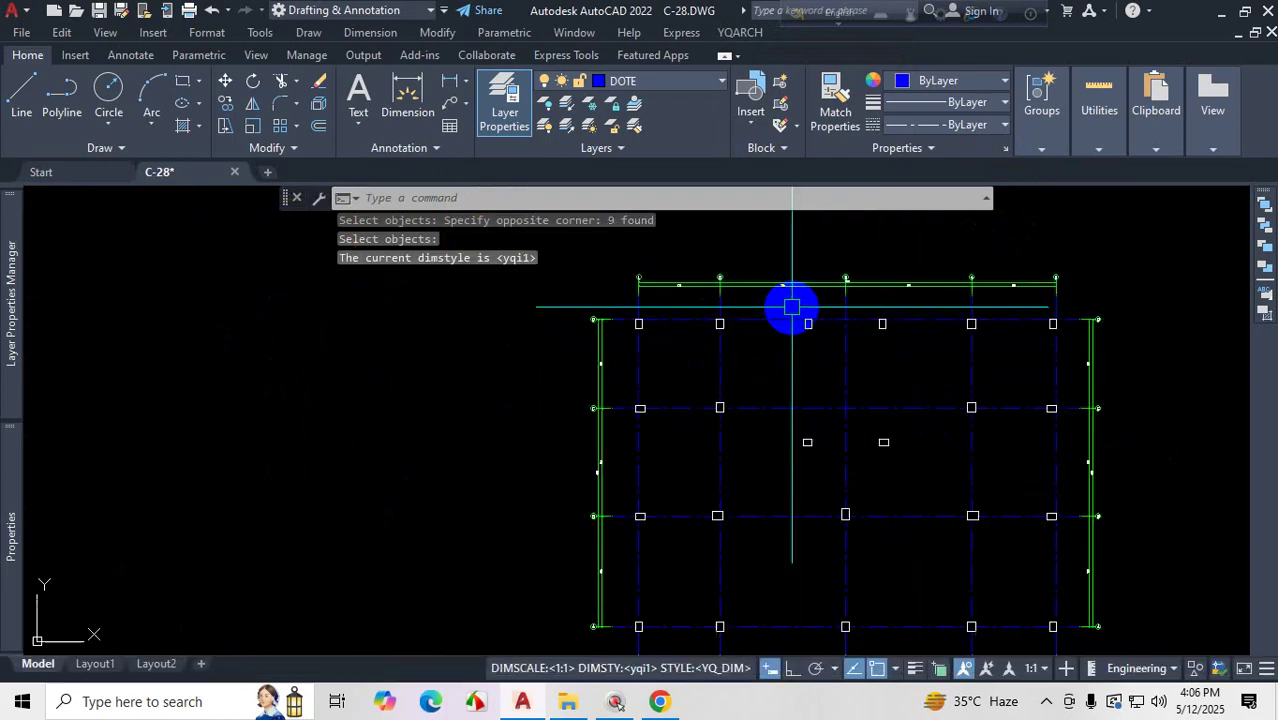
scroll(792, 307, up, 10)
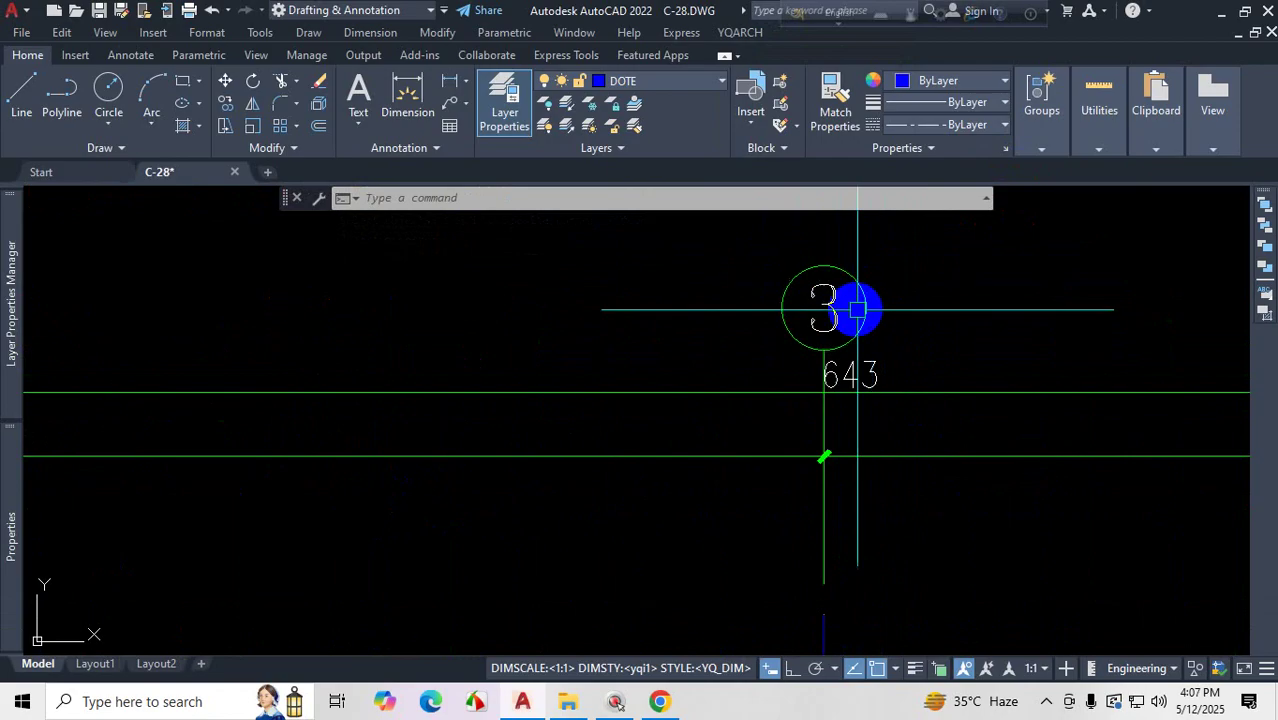
scroll(859, 300, down, 10)
scroll(856, 308, up, 3)
scroll(895, 262, up, 3)
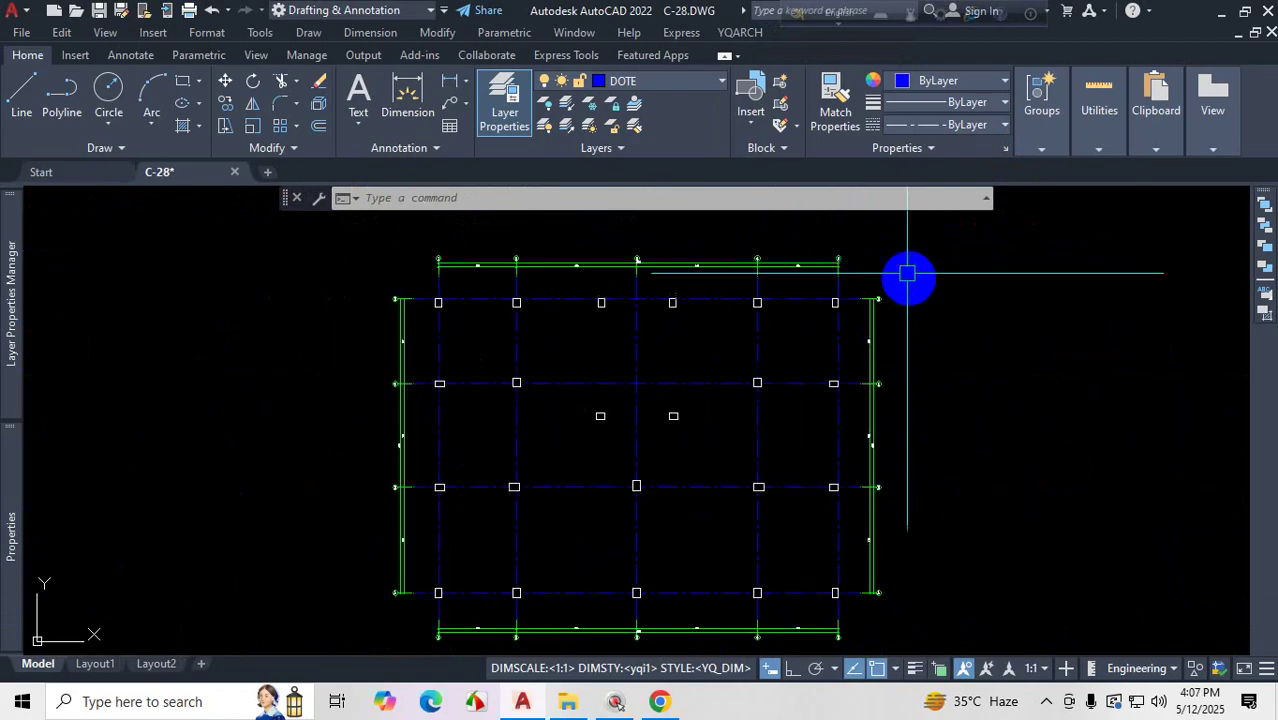
scroll(827, 280, down, 5)
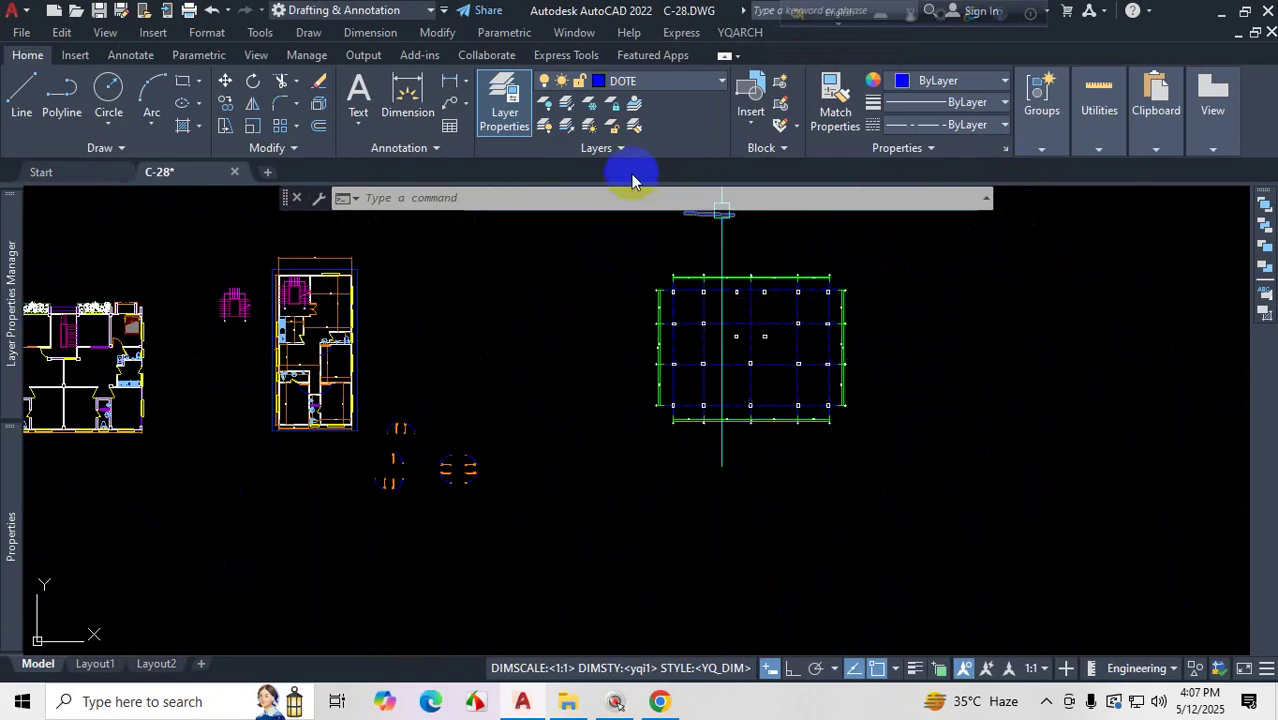
- Undo the axis symbols and dimensions just added around the column grid
key(ctrl+z)
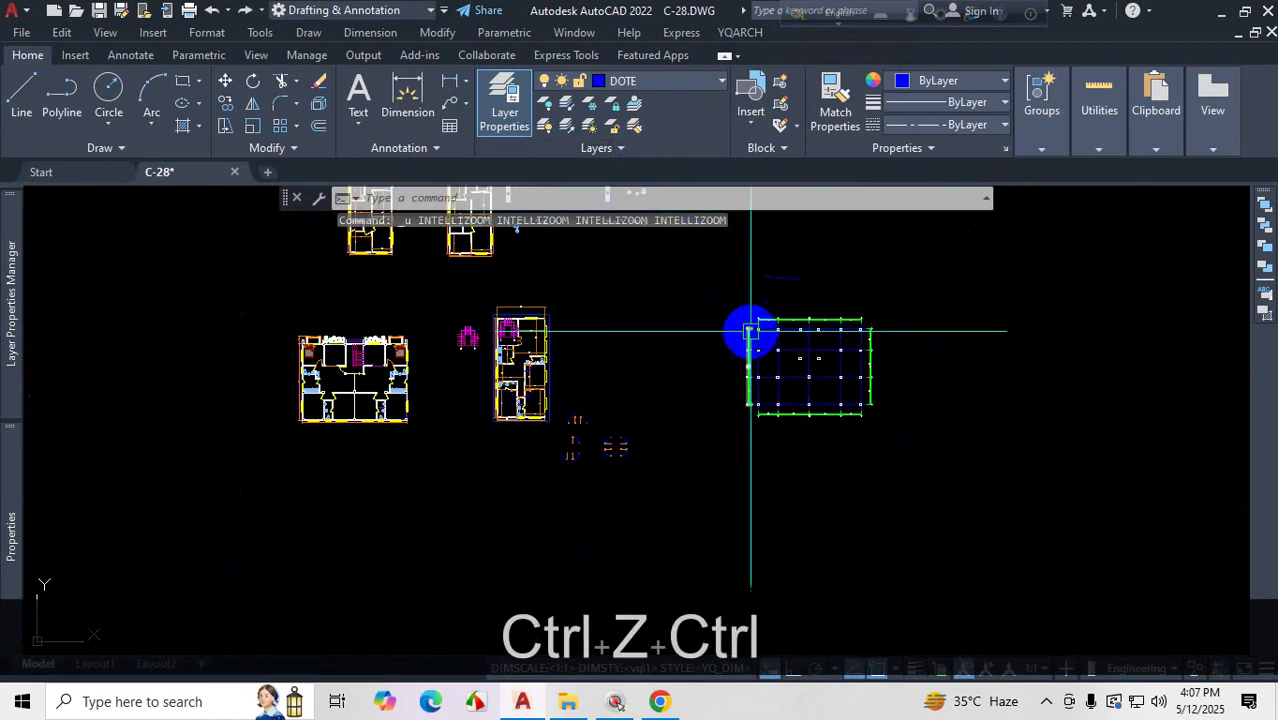
key(ctrl+z)
key(ctrl+z)
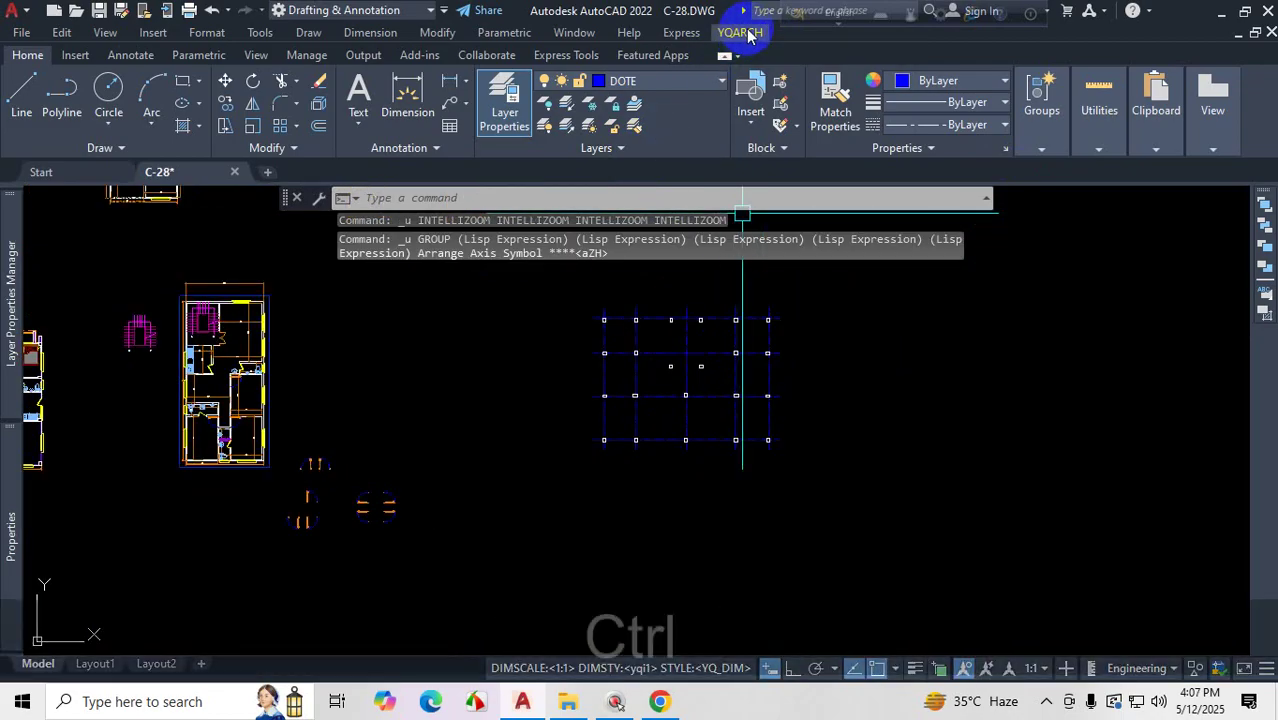
- Save the drawing and open the YQArch user preferences file
key(ctrl+s)
click(742, 33)
mouse_move(861, 64)
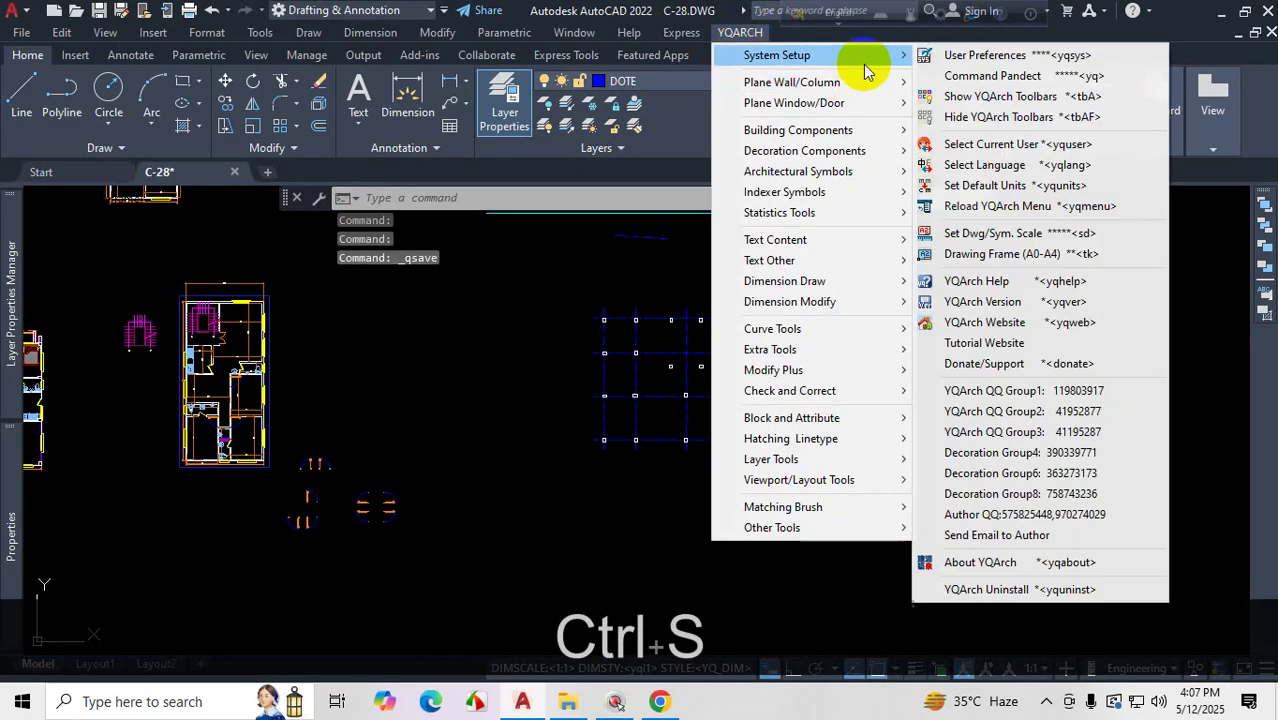
click(1030, 60)
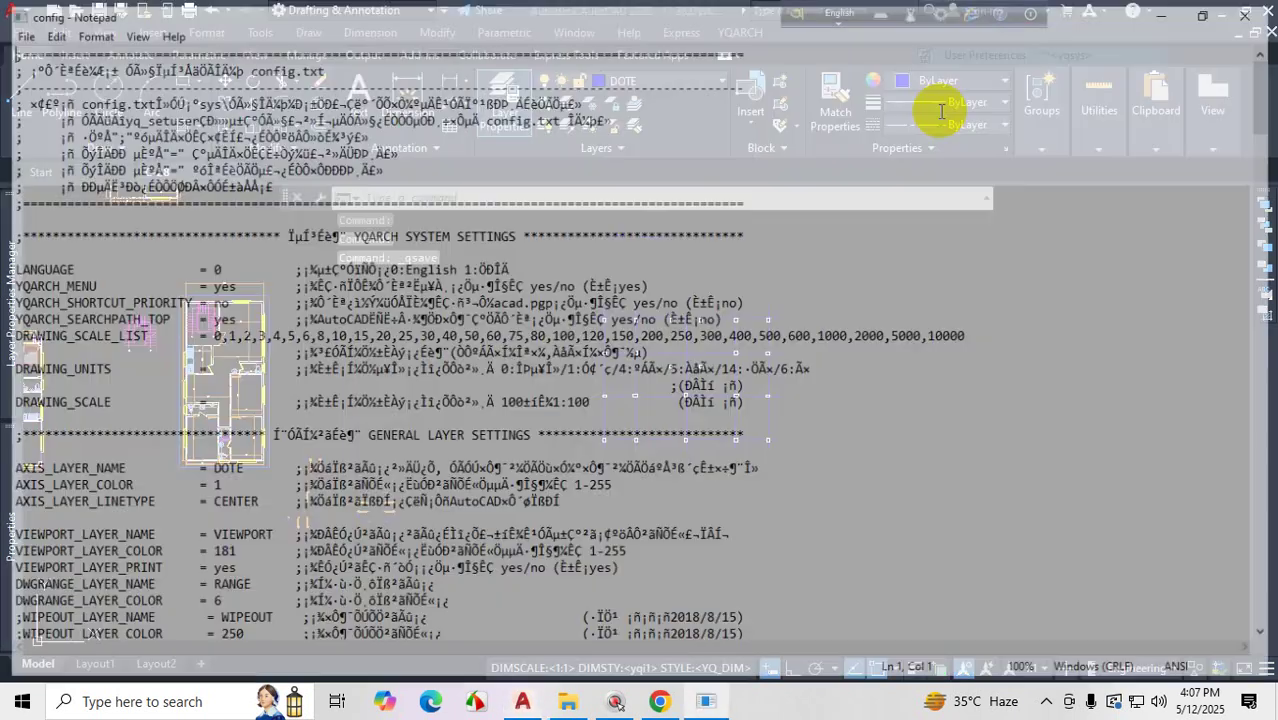
- In the symbol axis settings, set SYMBOL_AXIS_TEXT_HEIGHT to 10 and SYMBOL_AXIS_RADIUS to 14
scroll(330, 500, down, 9)
scroll(318, 462, down, 20)
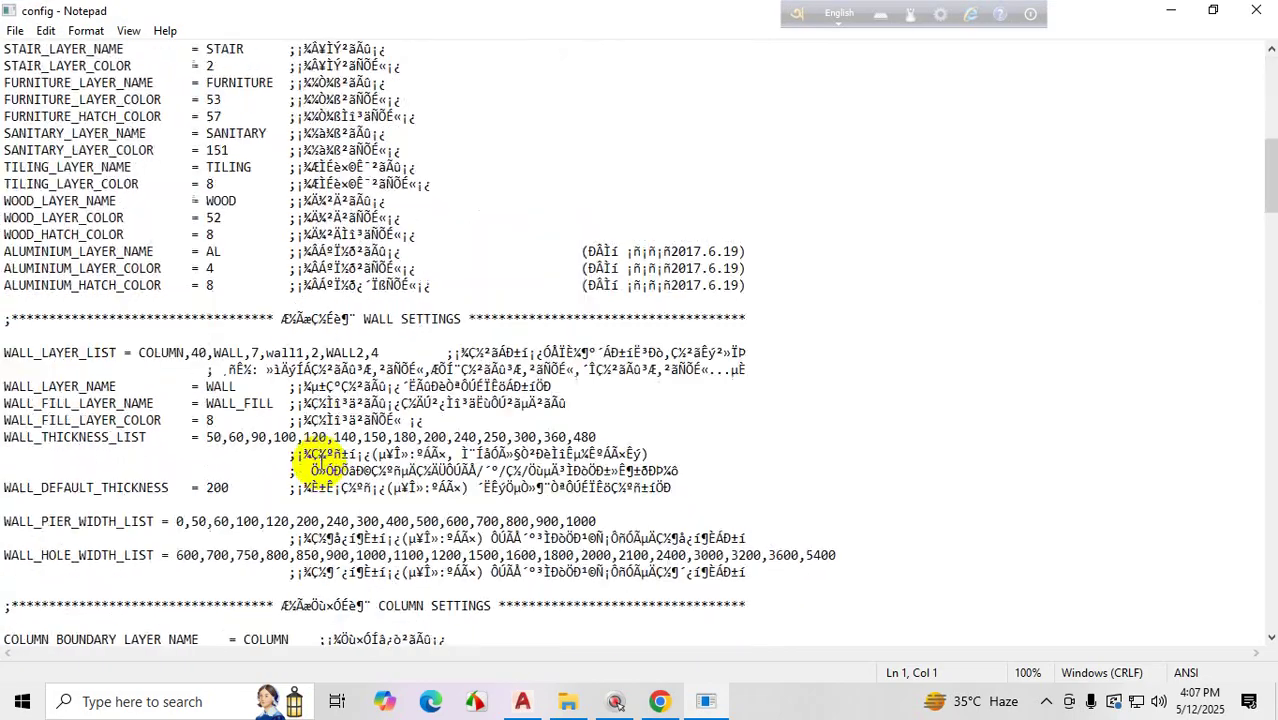
scroll(320, 461, down, 20)
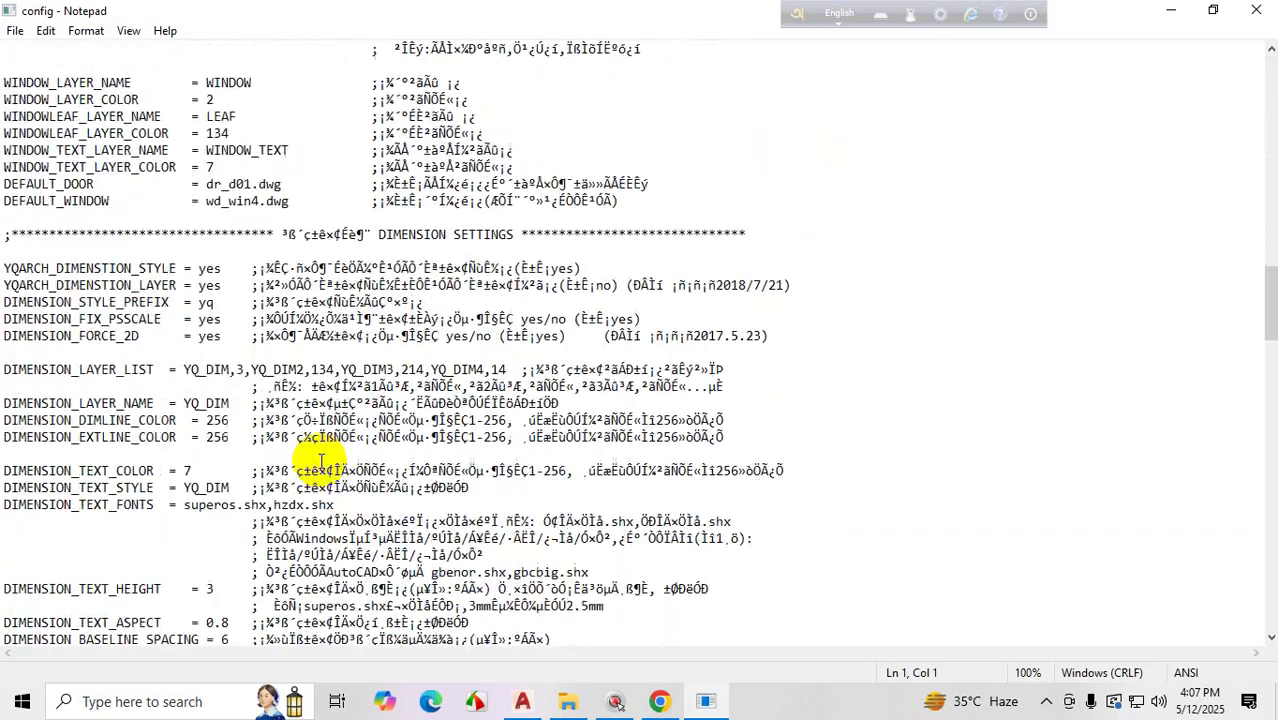
scroll(320, 462, down, 1)
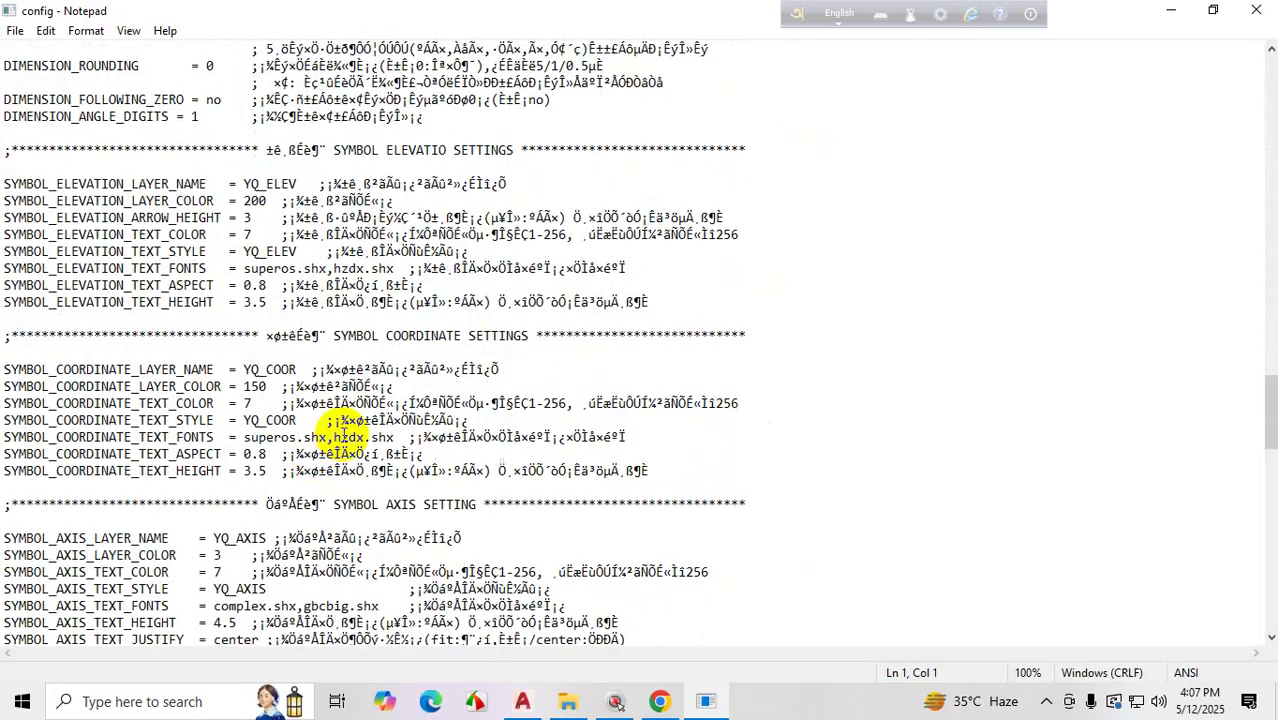
scroll(188, 384, down, 4)
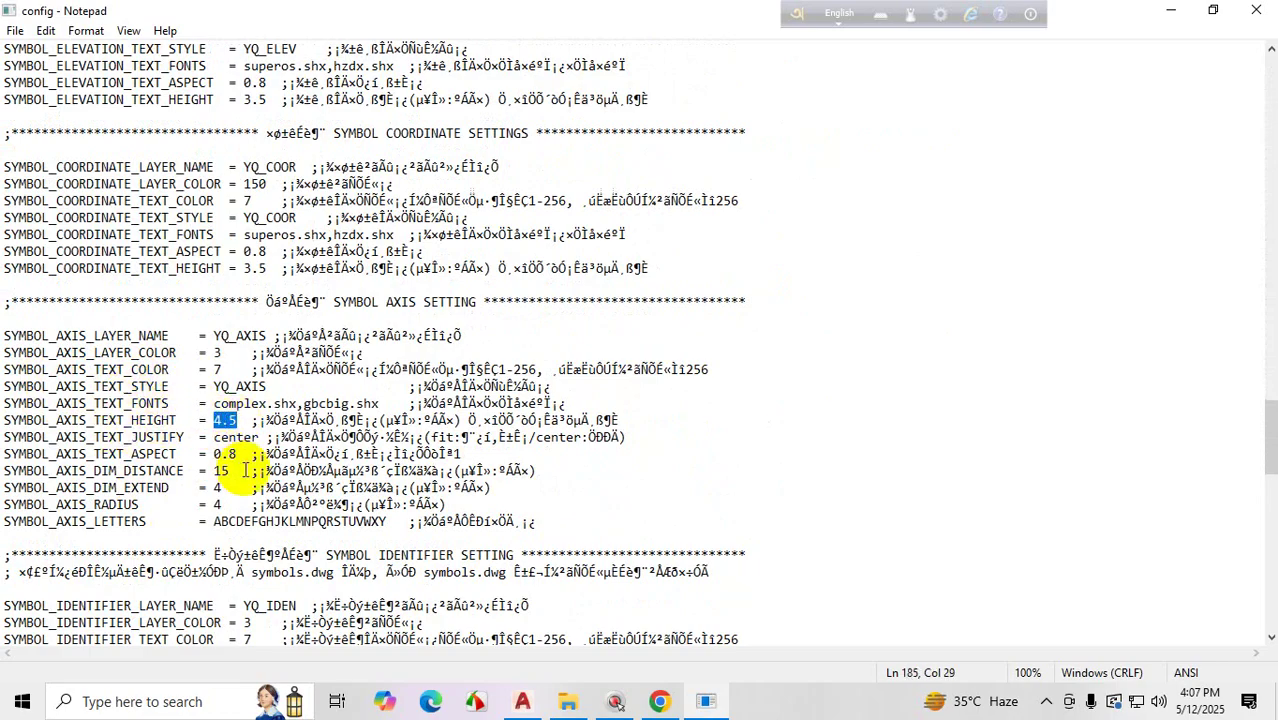
text(10)
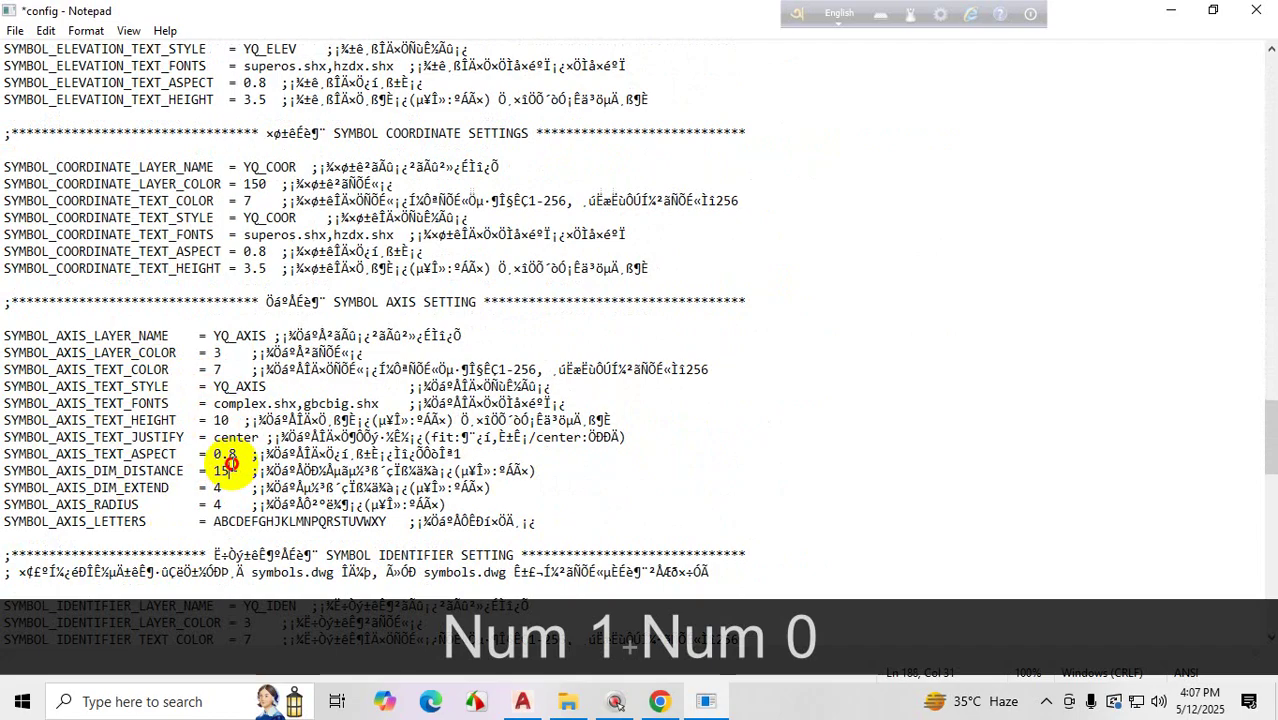
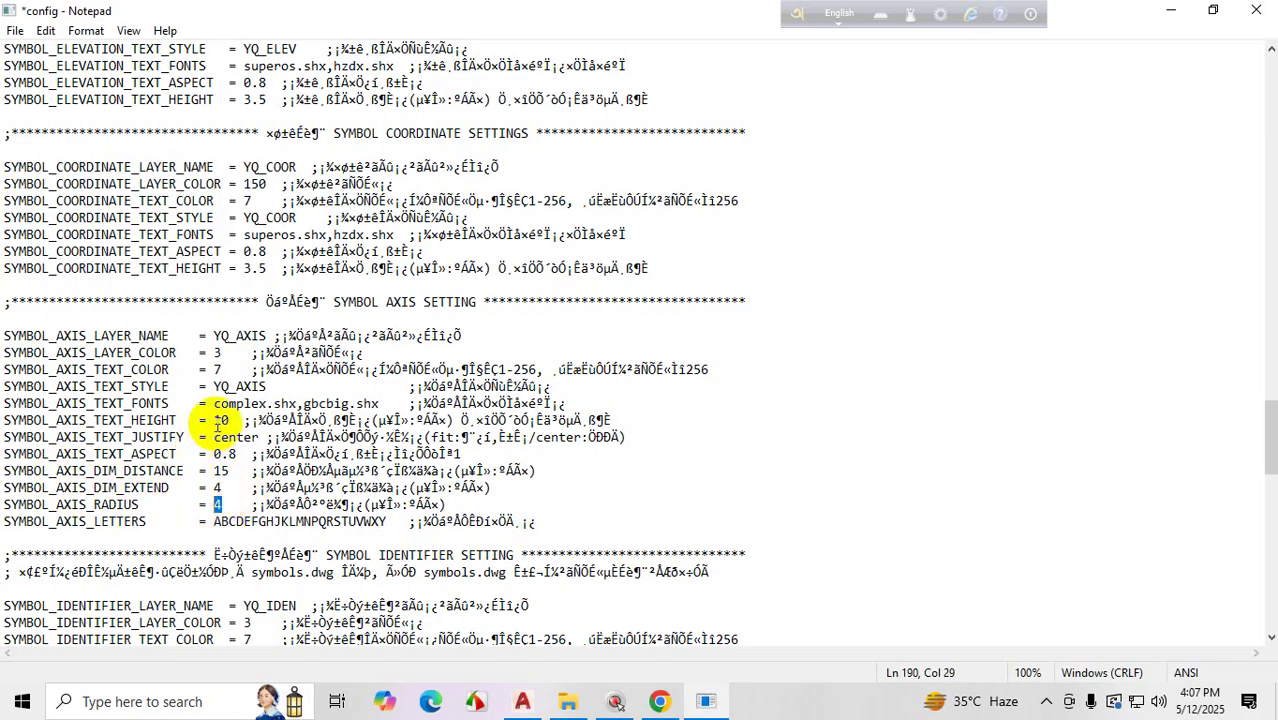
text(14)
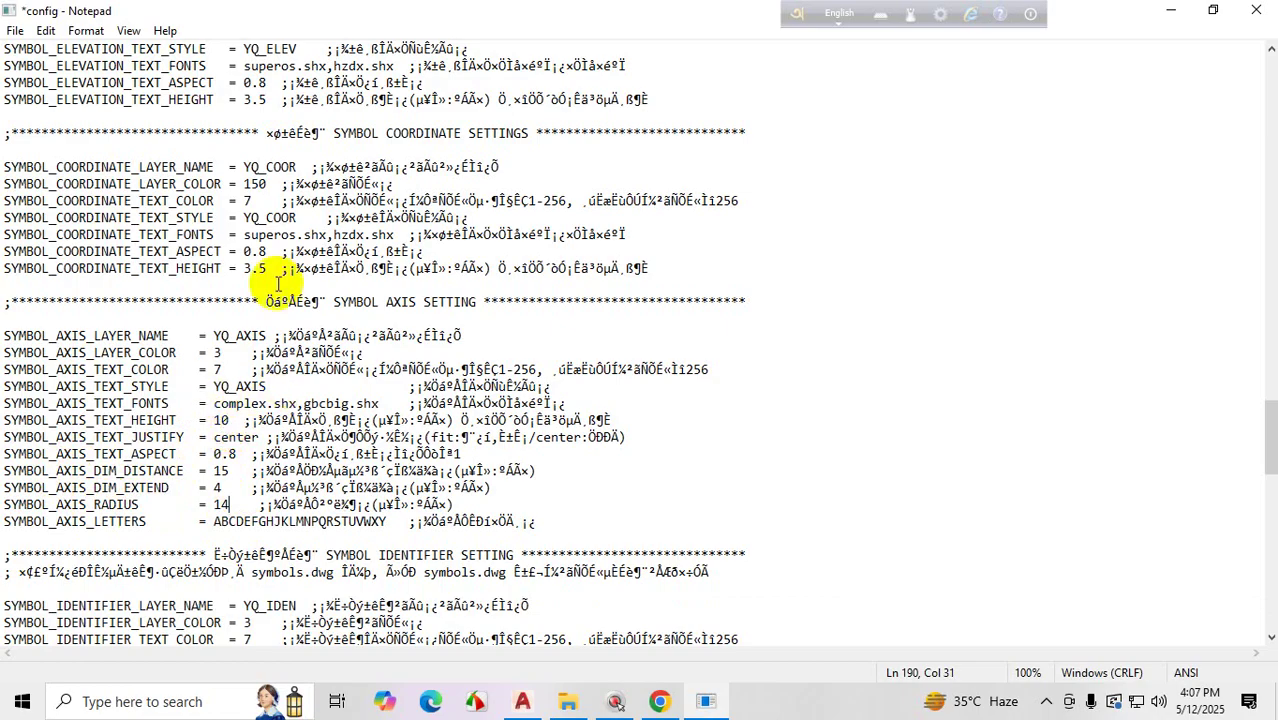
- Save the edited config file and close it to return to the drawing
click(16, 31)
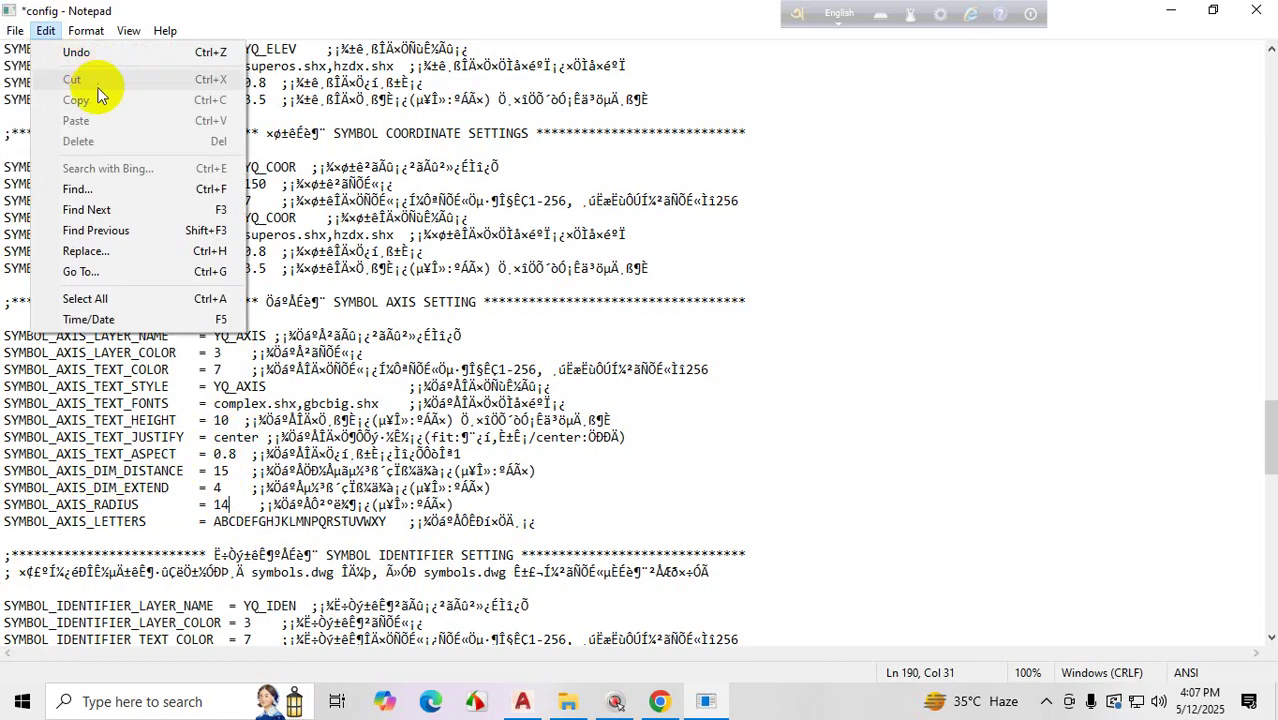
click(50, 113)
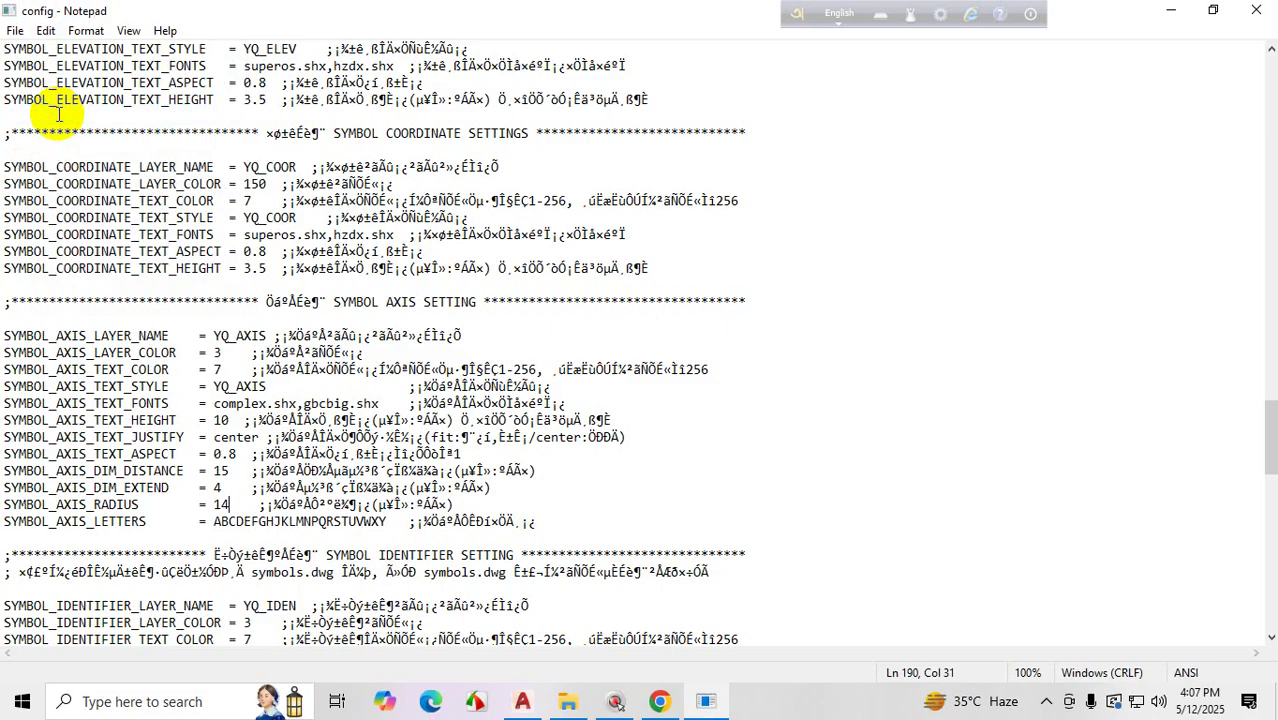
click(1259, 12)
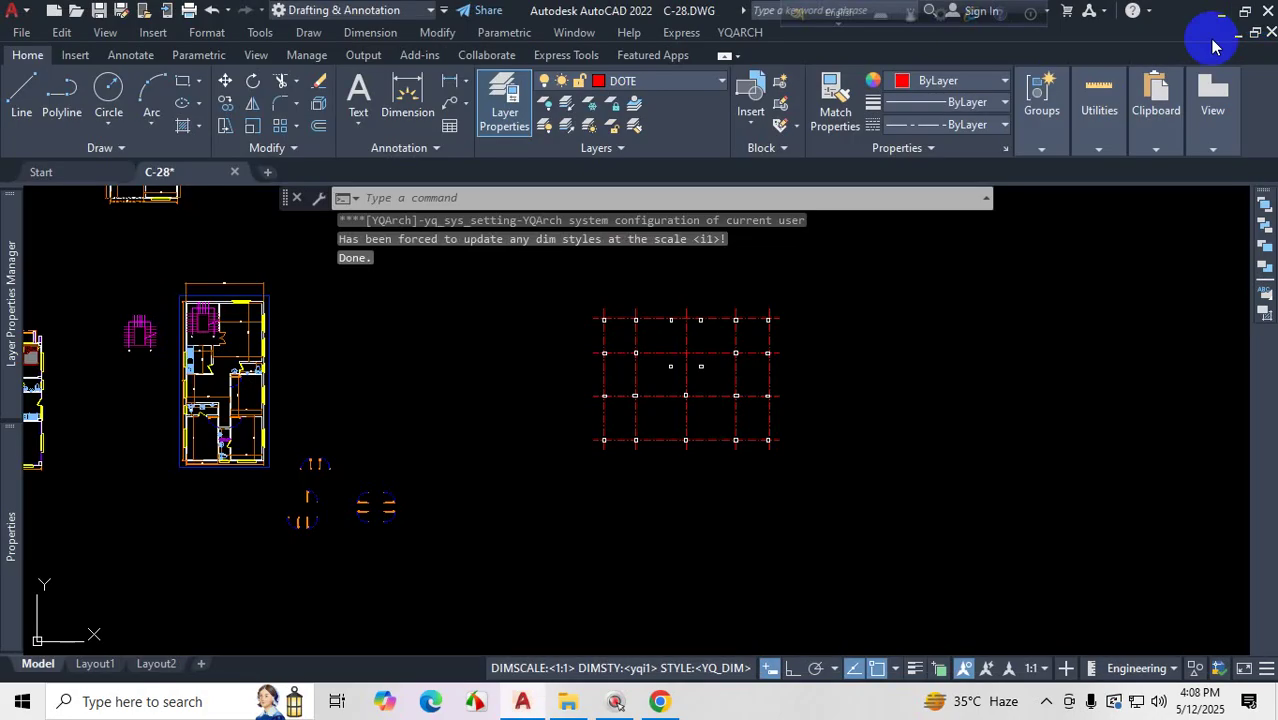
- Run Arrange Axis Symbol on all the column grid's axis lines to add axis symbols and dimensions
click(745, 33)
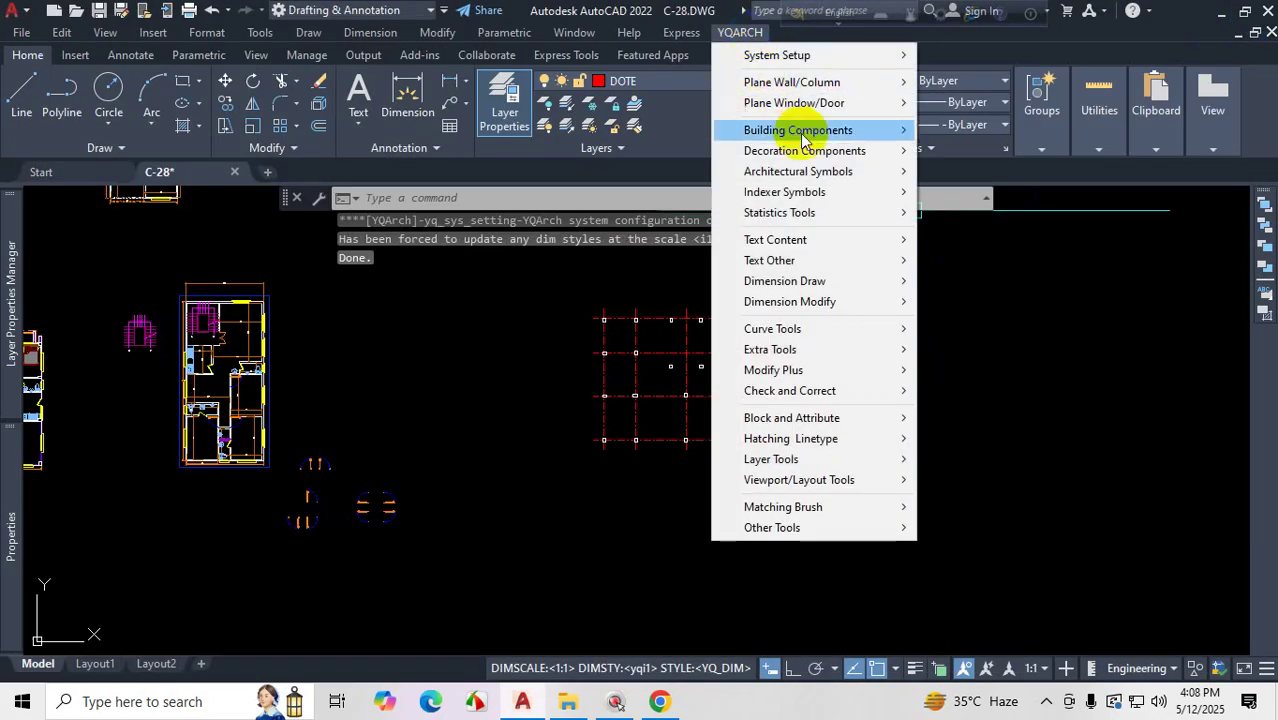
mouse_move(795, 174)
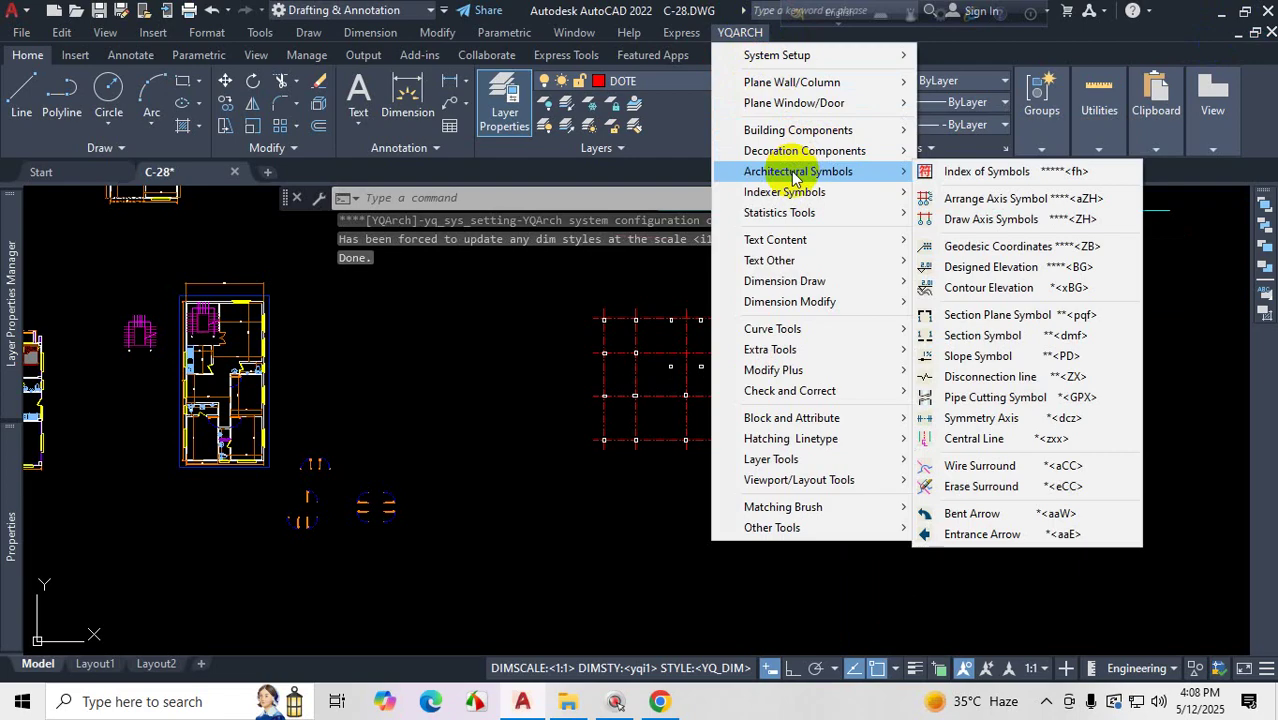
click(990, 199)
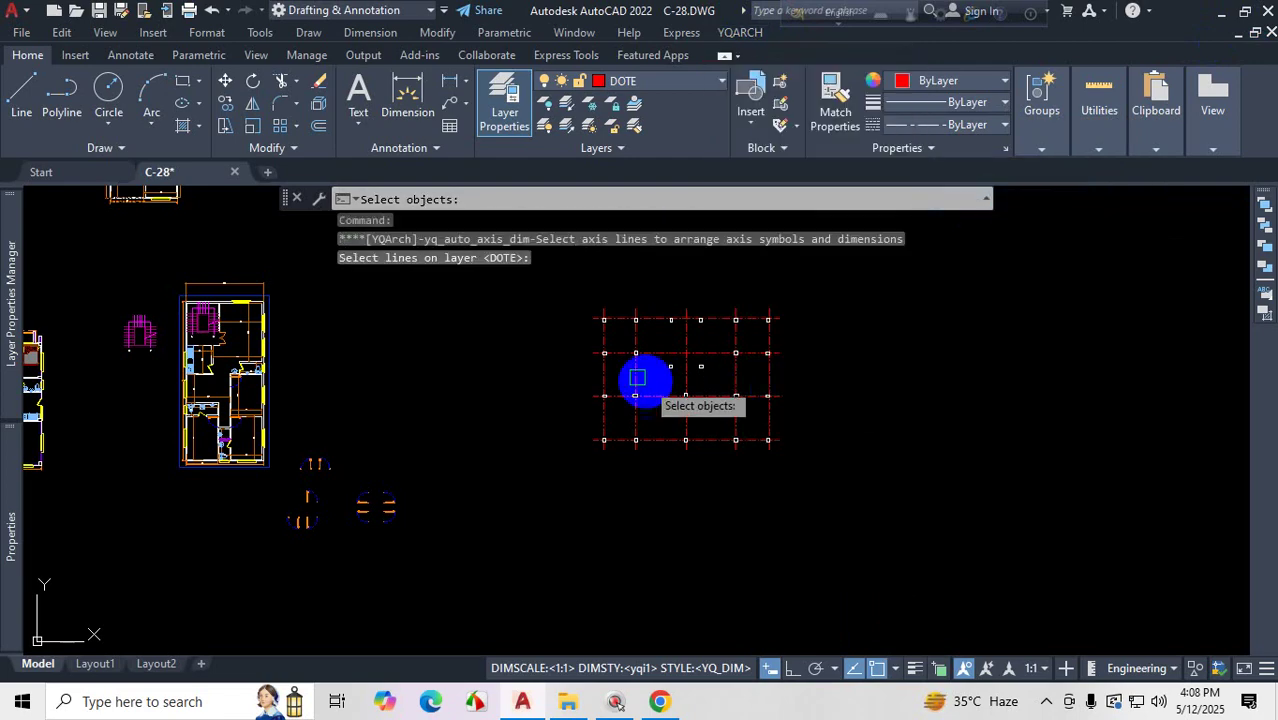
click(573, 287)
click(762, 482)
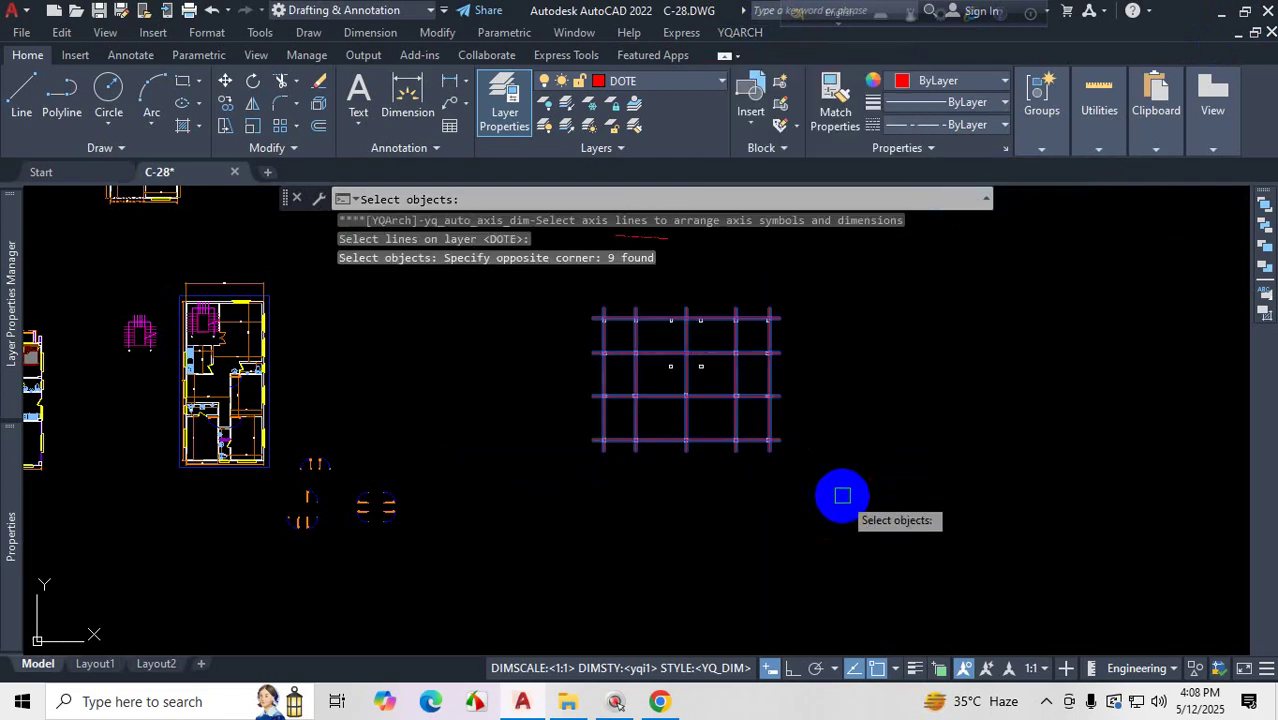
key(Return)
- Check the radius of the axis circle at grid line 5 in its properties
scroll(742, 318, up, 10)
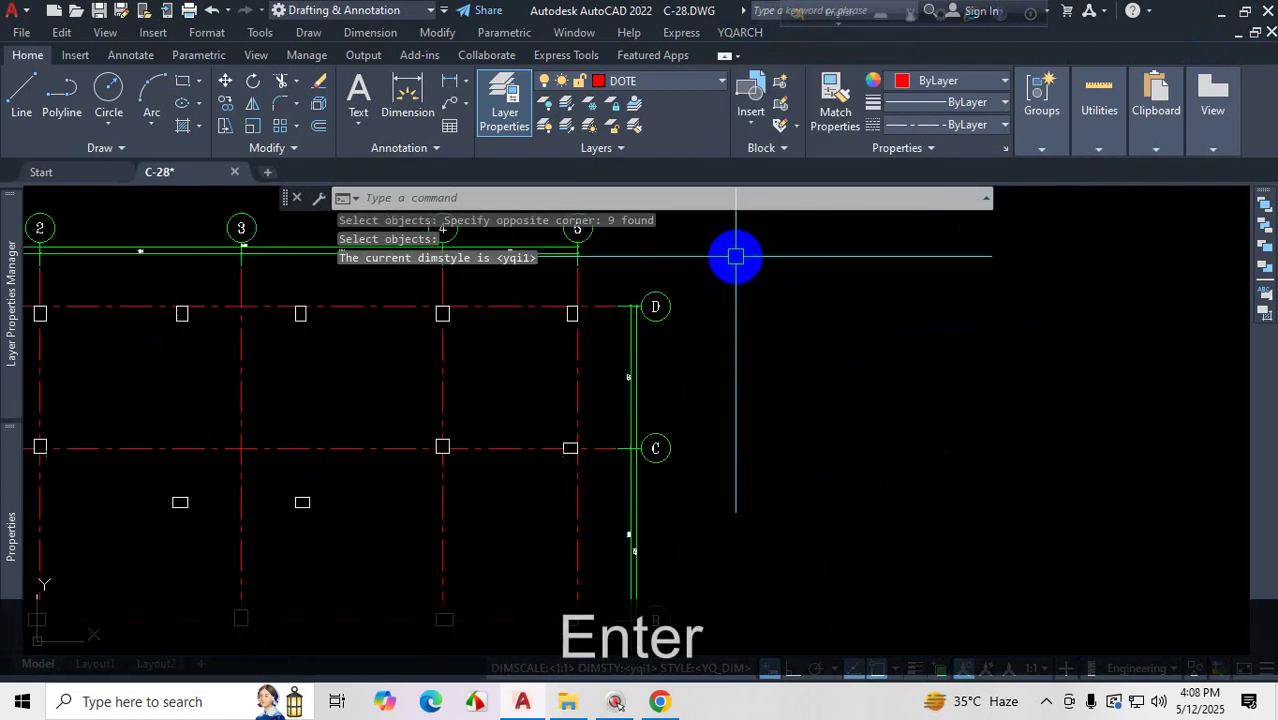
scroll(760, 290, down, 8)
scroll(800, 320, up, 8)
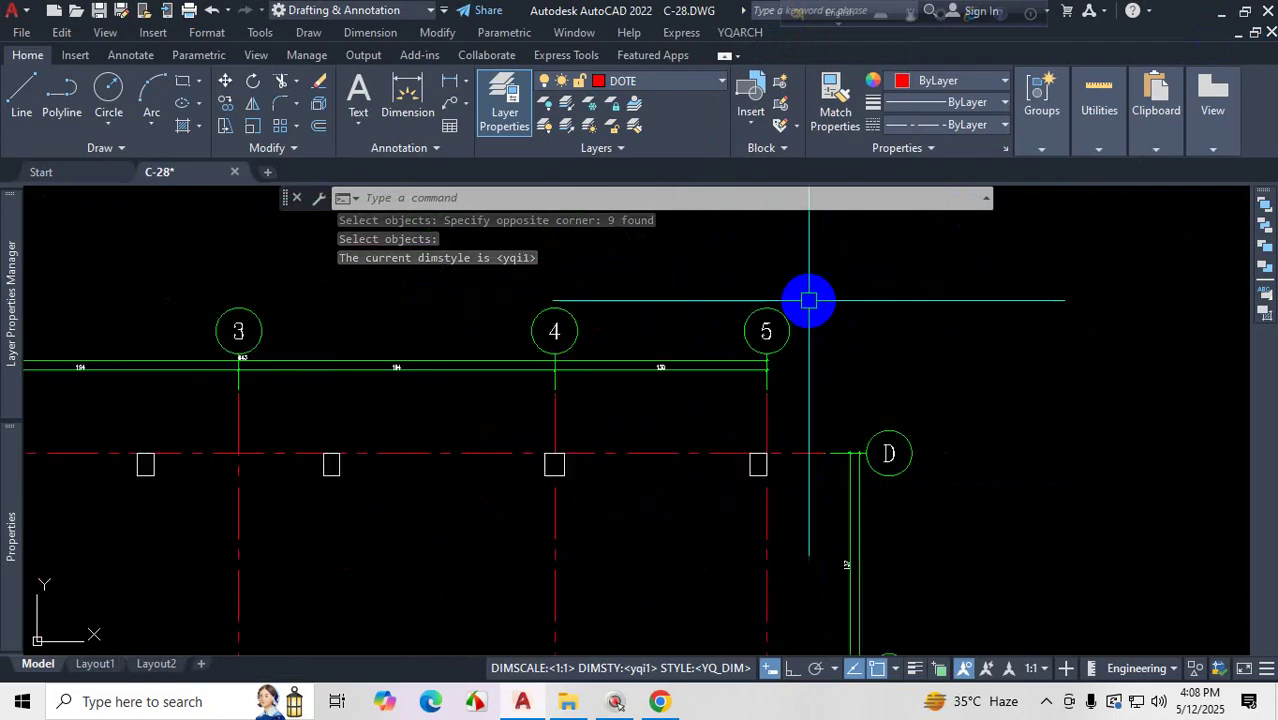
click(786, 341)
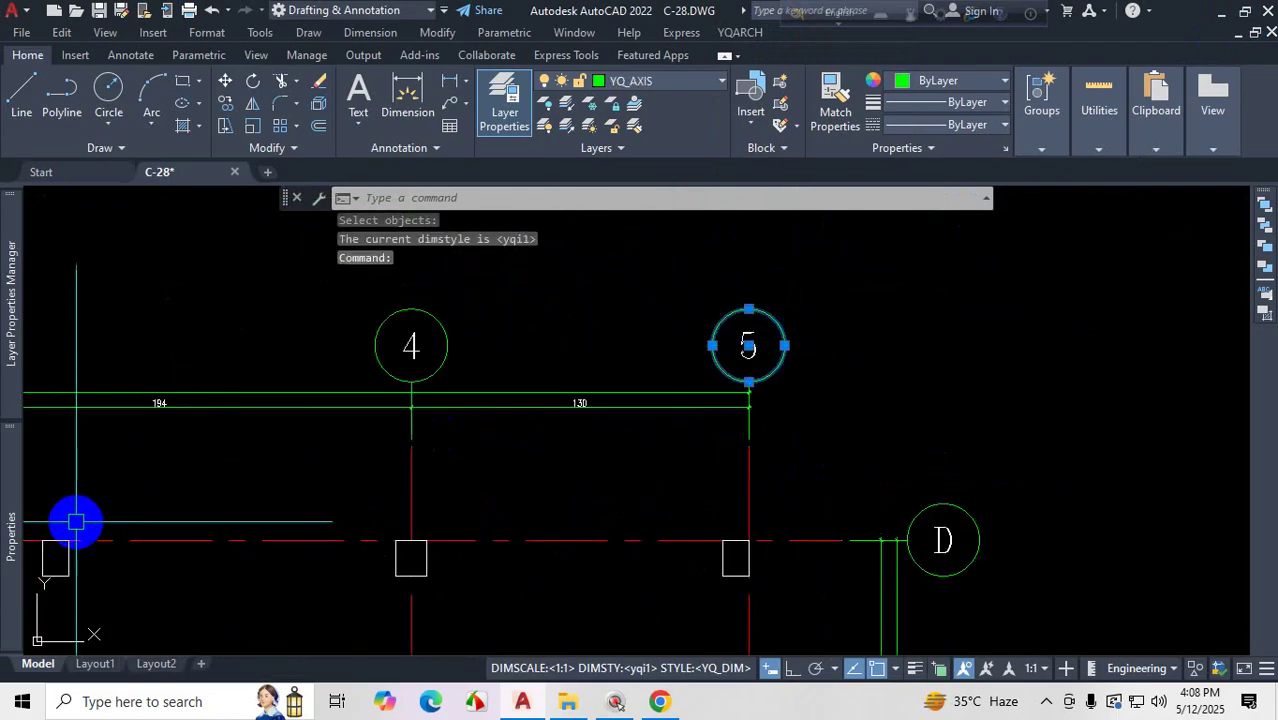
click(11, 530)
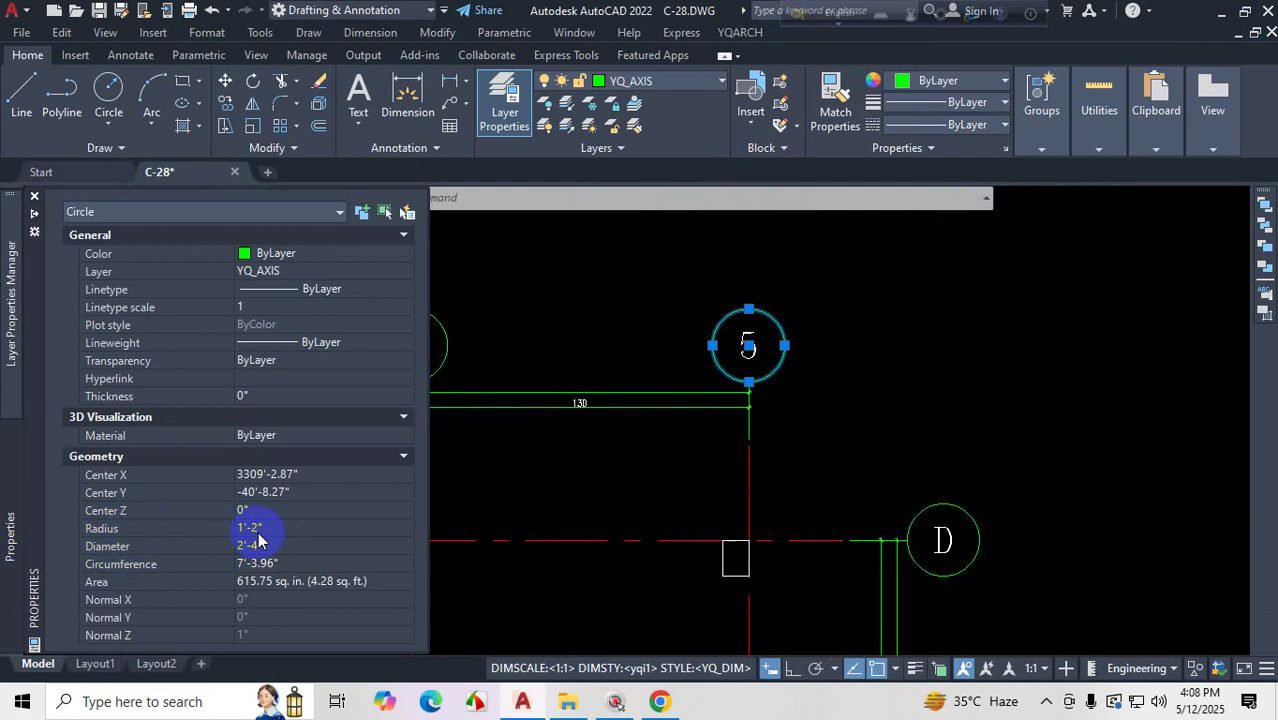
key(Escape)
key(Escape)
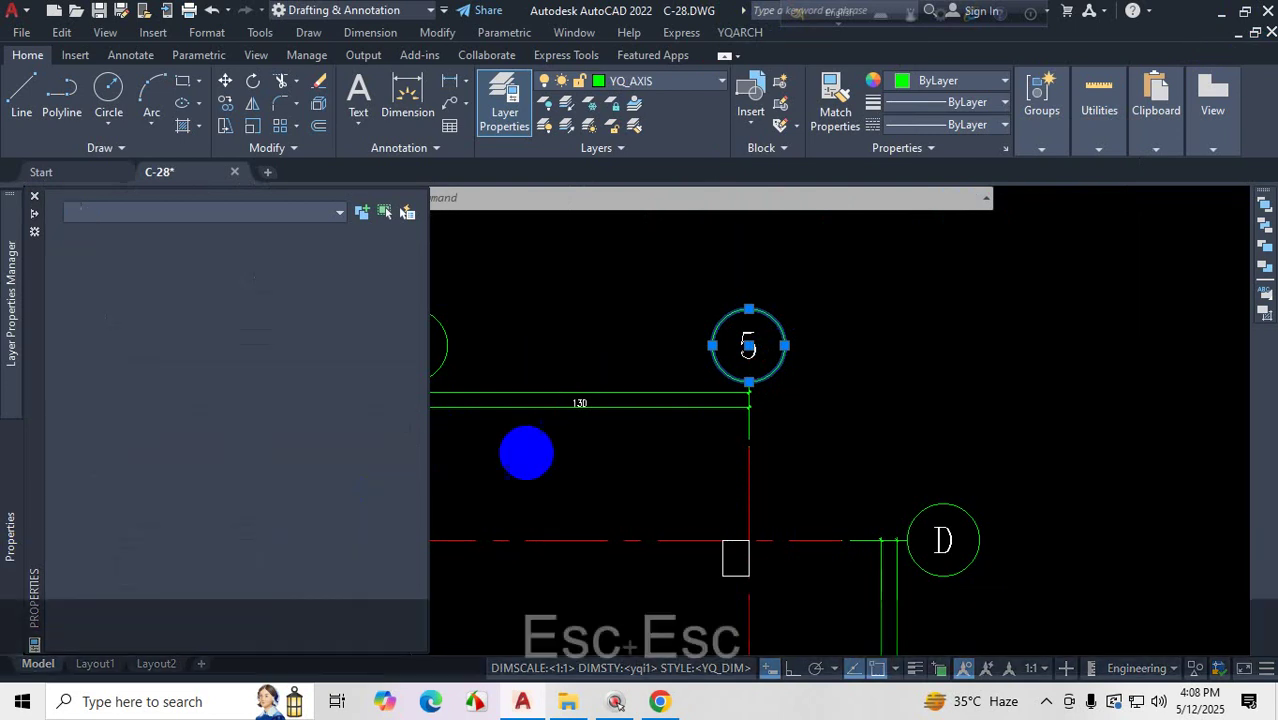
- Check the text height of the axis number 5 in its properties
scroll(741, 352, up, 3)
click(741, 352)
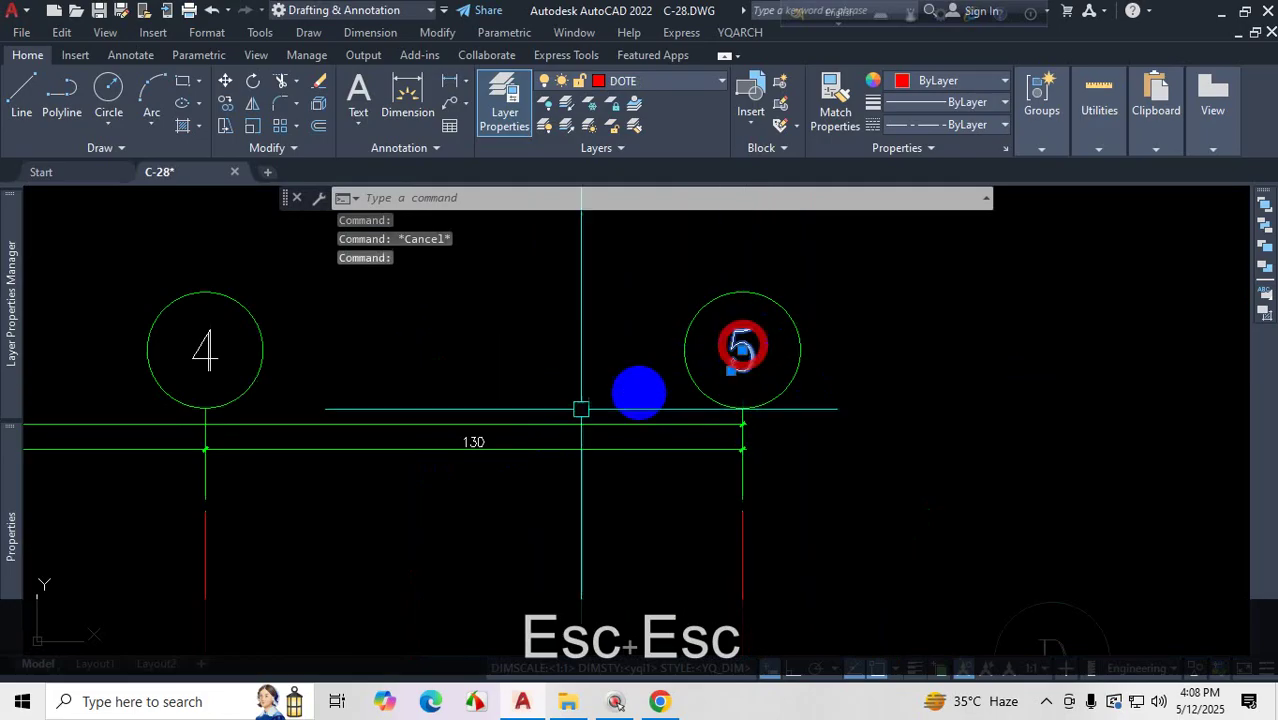
mouse_move(7, 509)
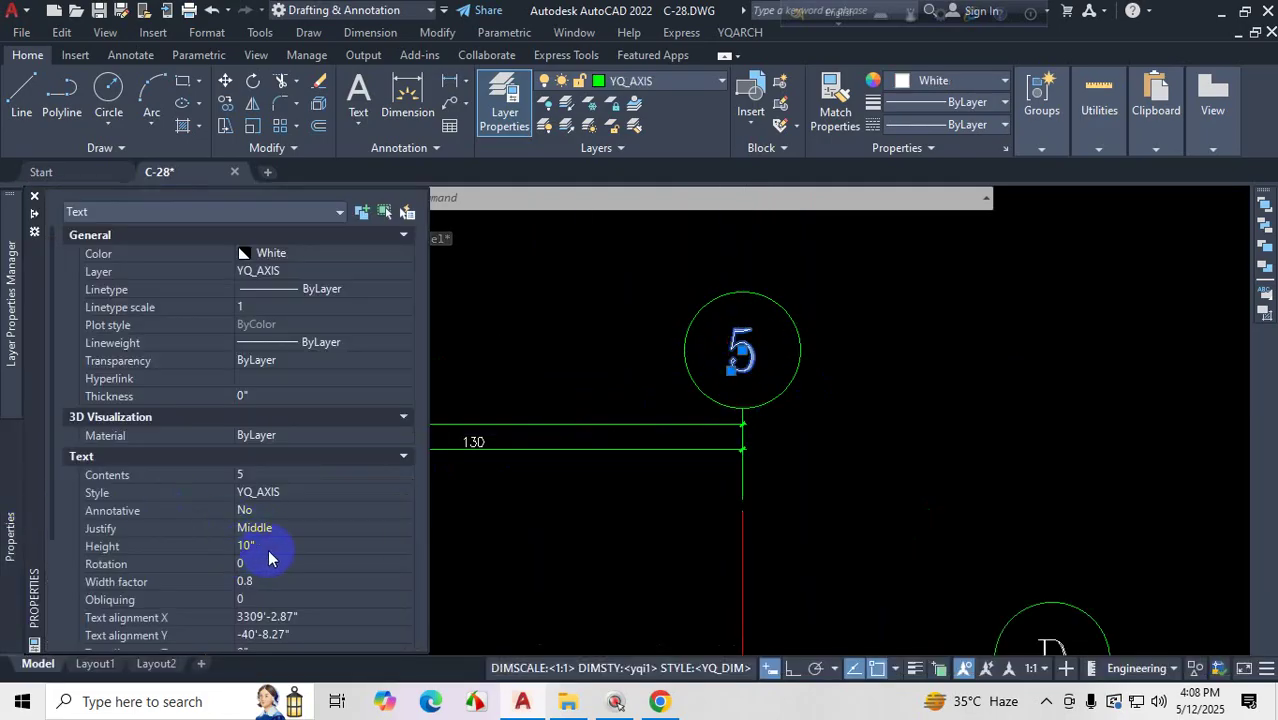
key(Escape)
key(Escape)
scroll(560, 370, down, 5)
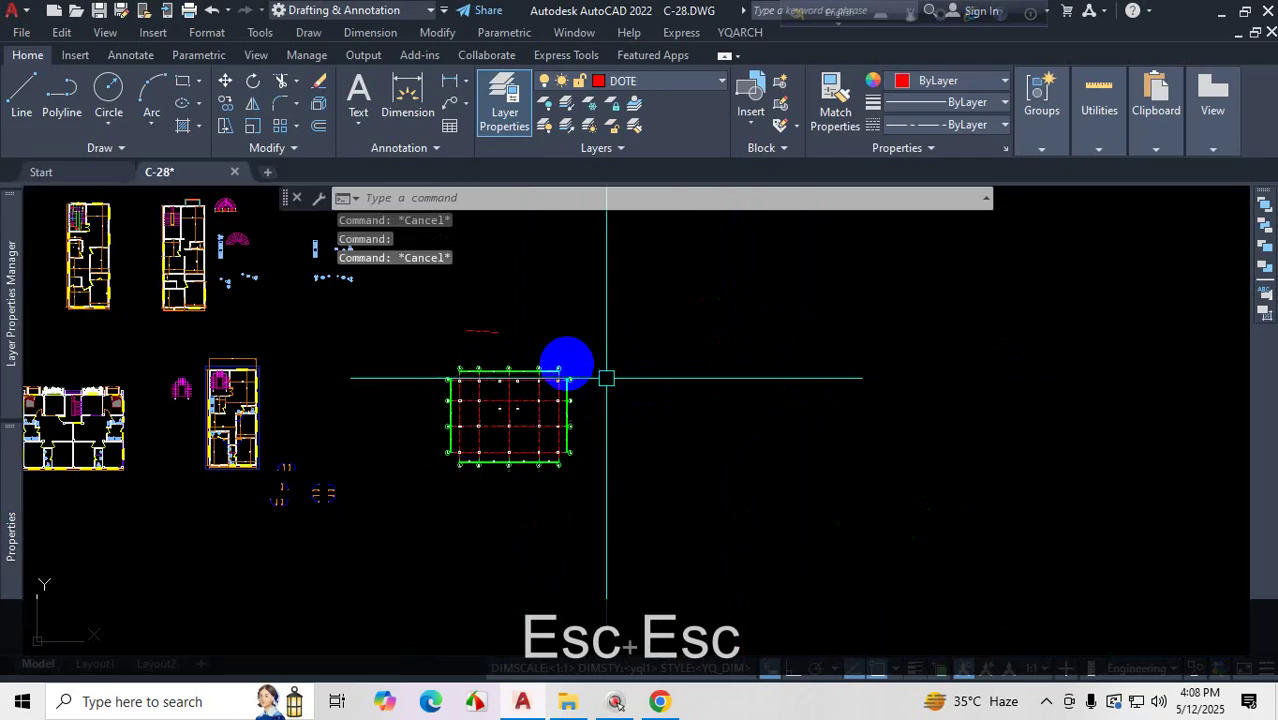
scroll(508, 416, up, 3)
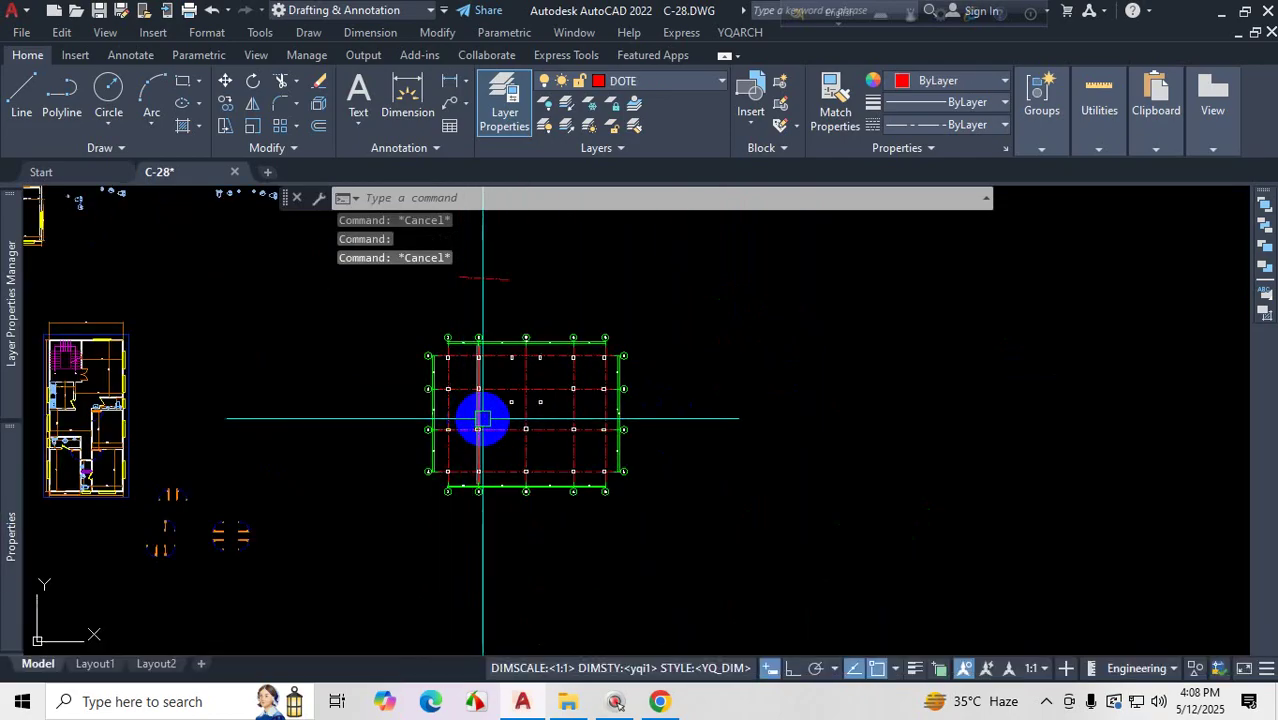
scroll(590, 362, up, 6)
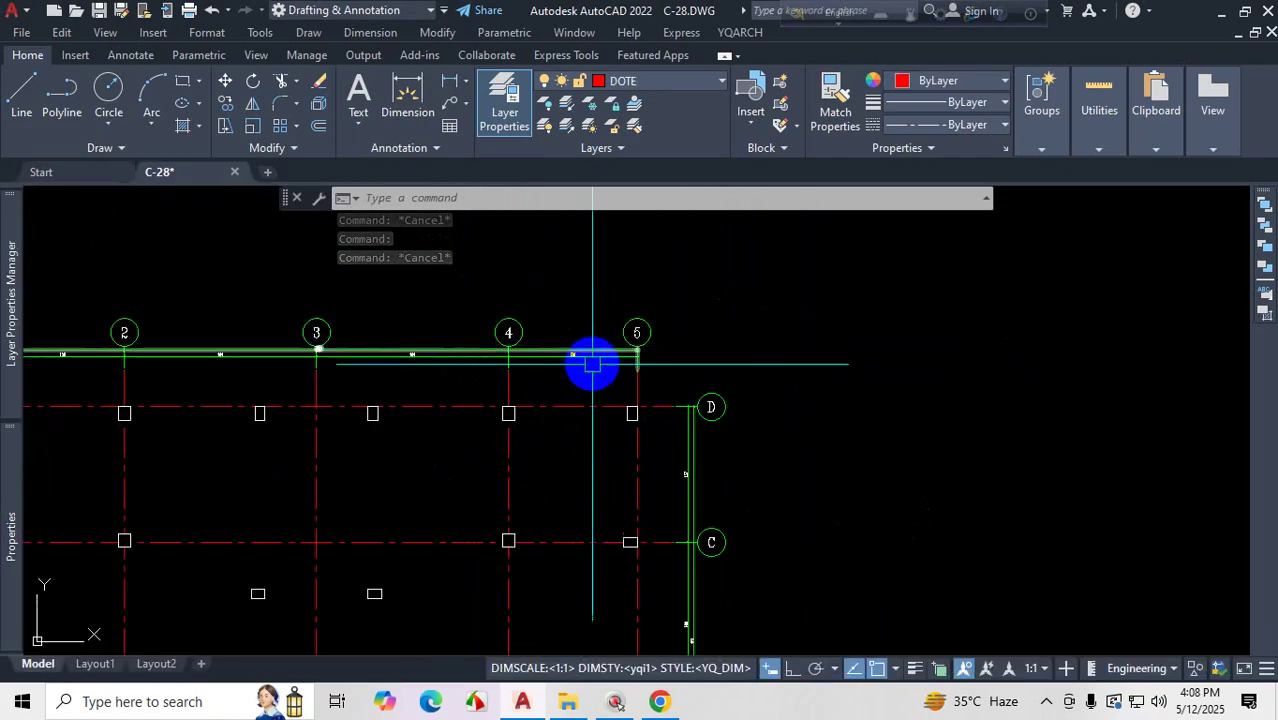
scroll(624, 322, up, 4)
scroll(665, 360, down, 7)
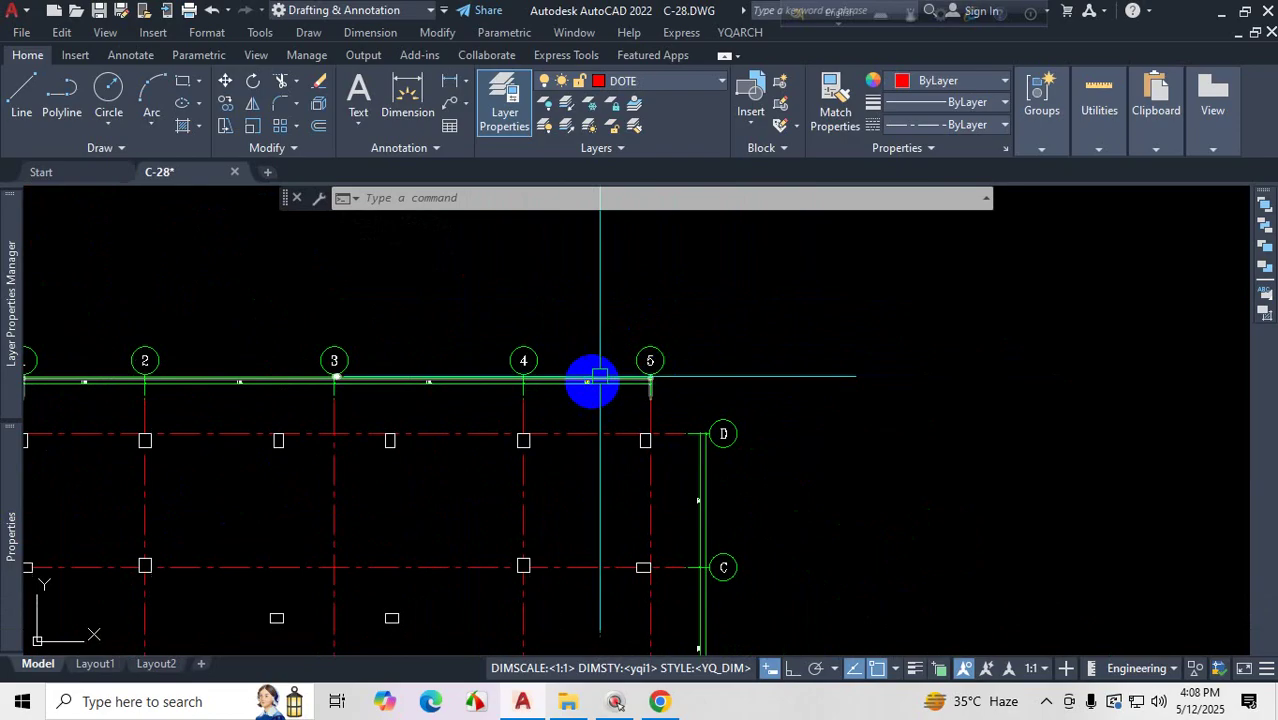
scroll(705, 340, up, 5)
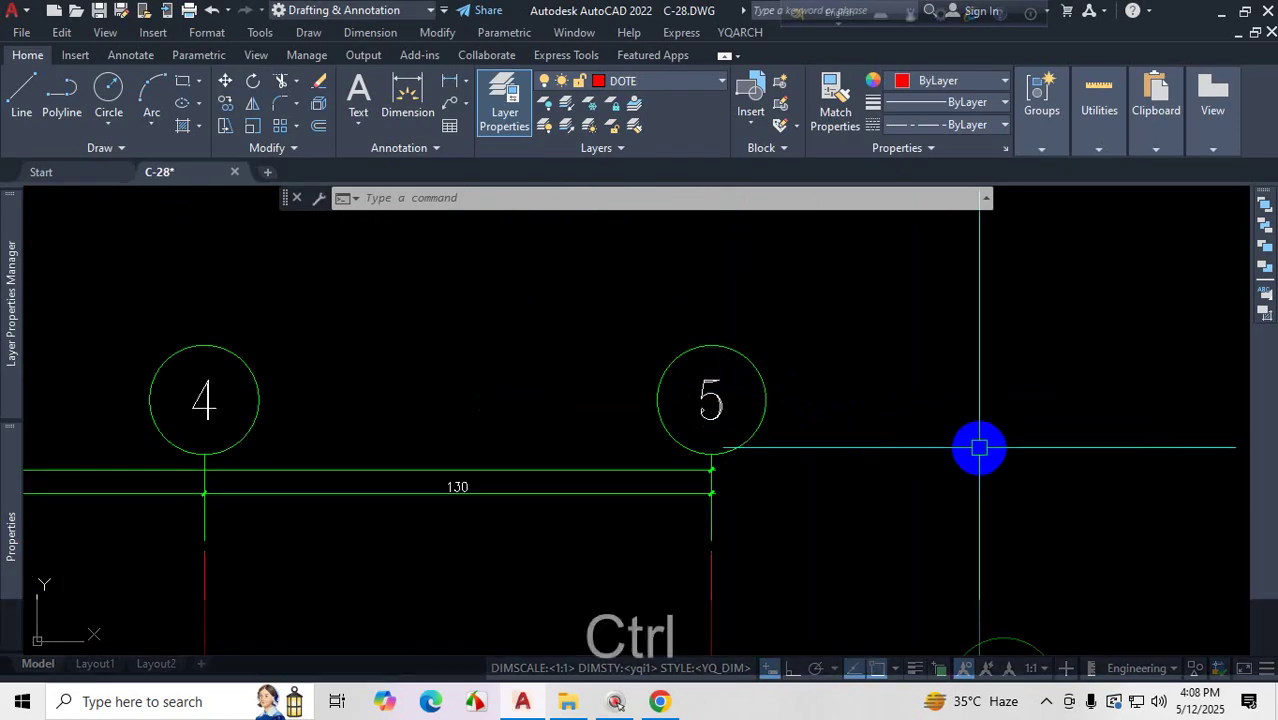
- Undo the last axis symbol arrangement on the column grid and open the YQArch user preferences config file
key(ctrl+z)
key(ctrl+z)
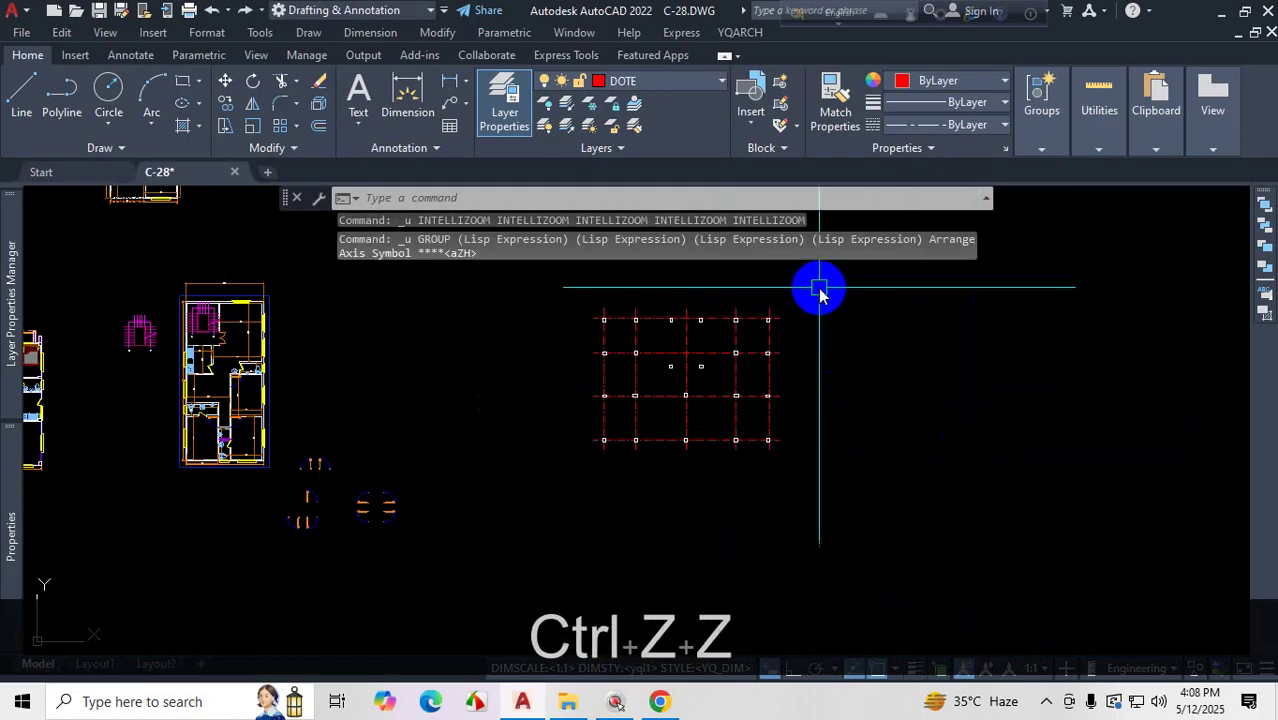
click(738, 32)
mouse_move(828, 70)
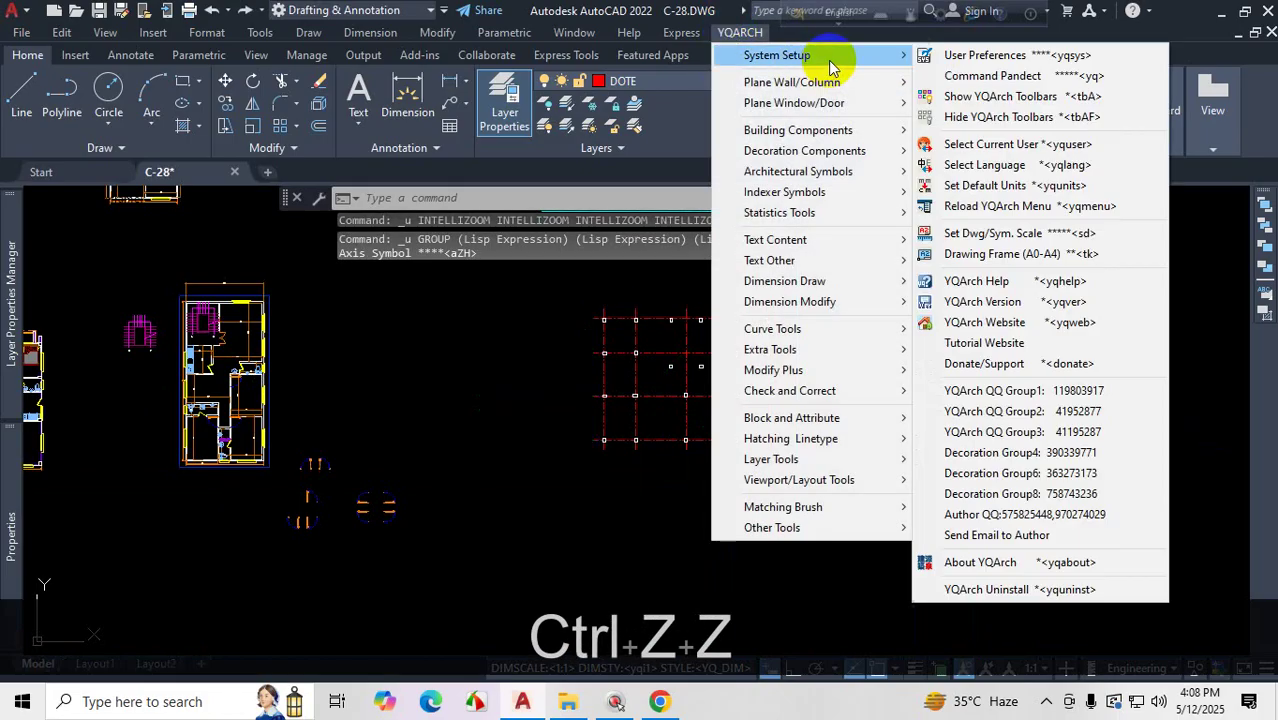
click(990, 52)
- Set SYMBOL_AXIS_TEXT_HEIGHT to 12 in the config file, then save and close it
scroll(249, 477, down, 20)
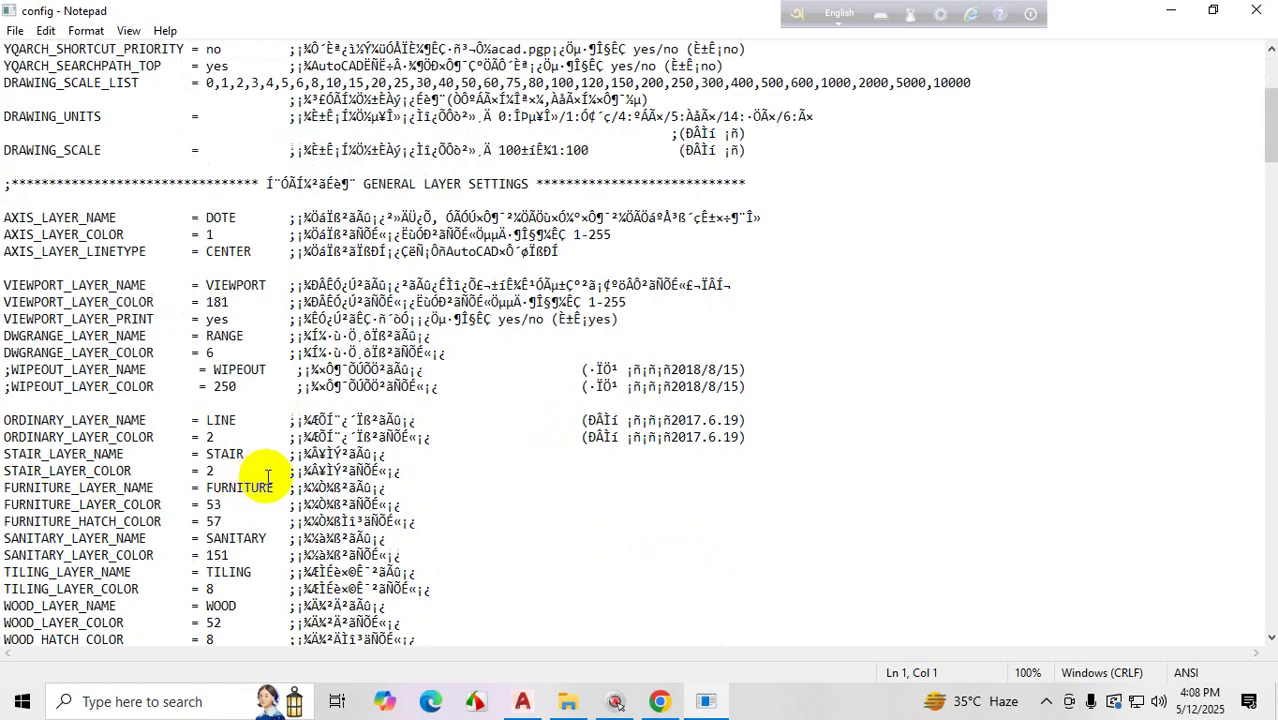
scroll(267, 480, down, 20)
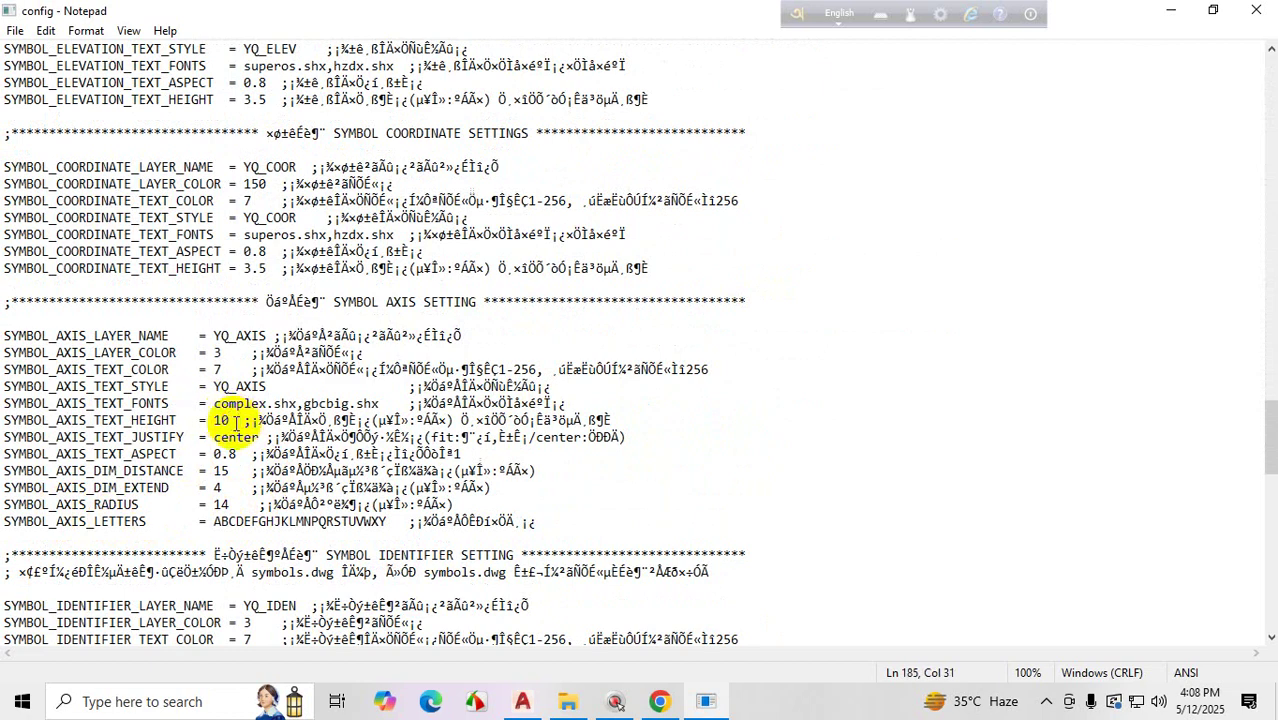
key(BackSpace)
text(2)
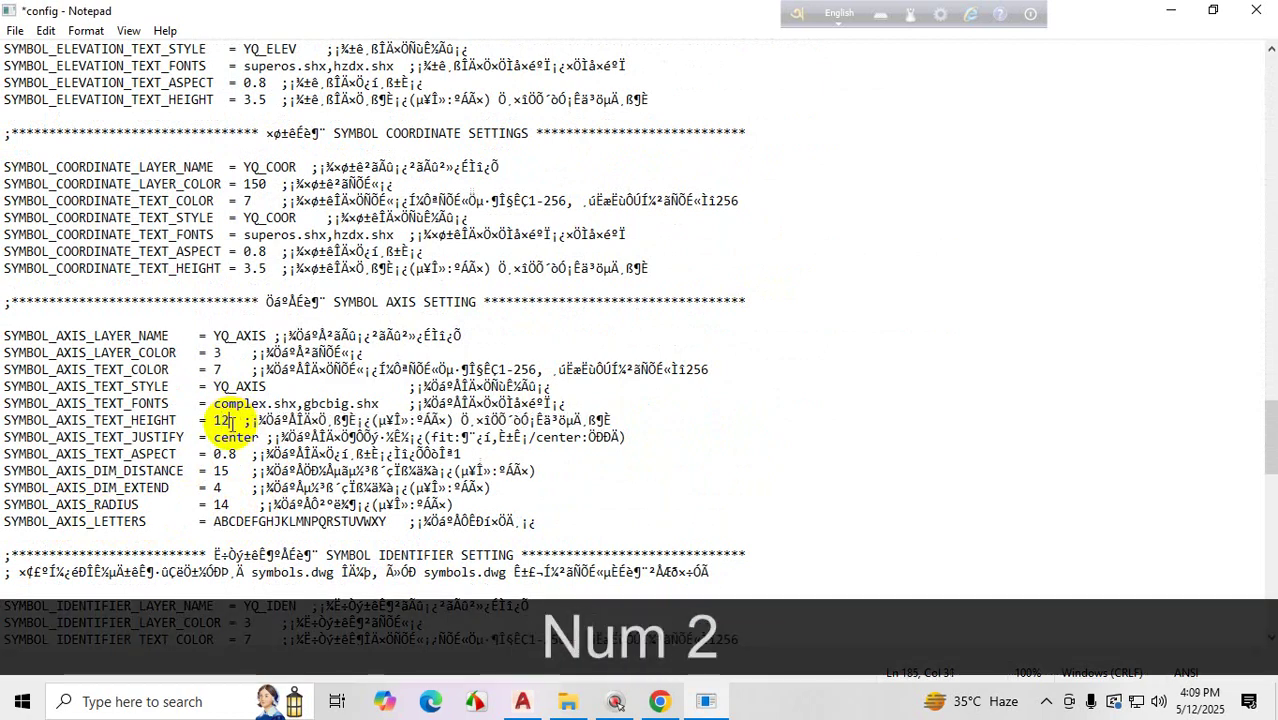
click(15, 30)
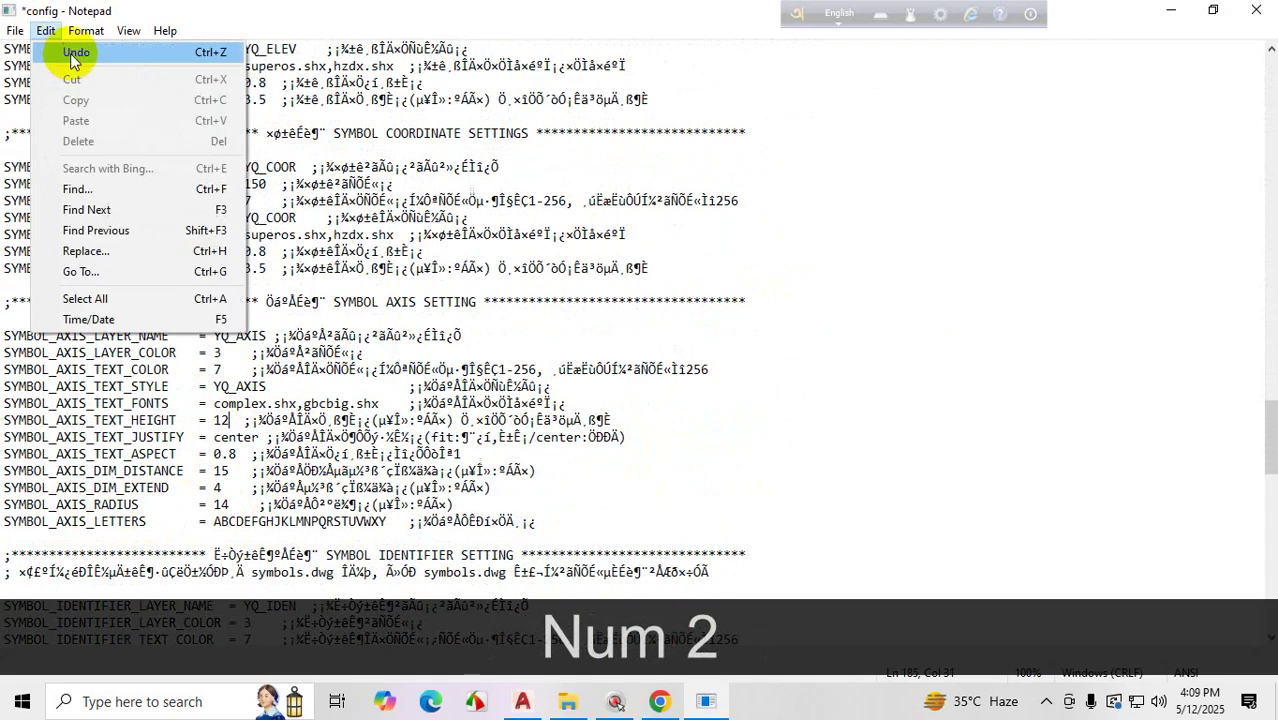
click(62, 113)
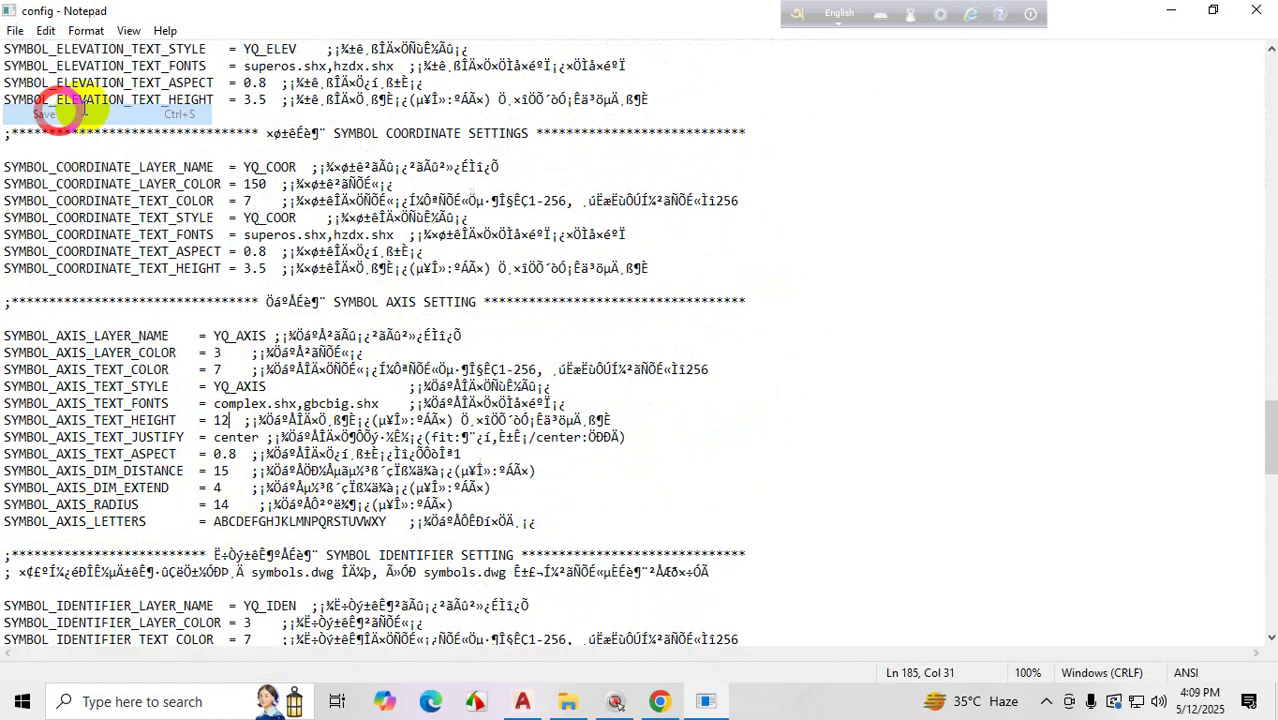
click(1256, 10)
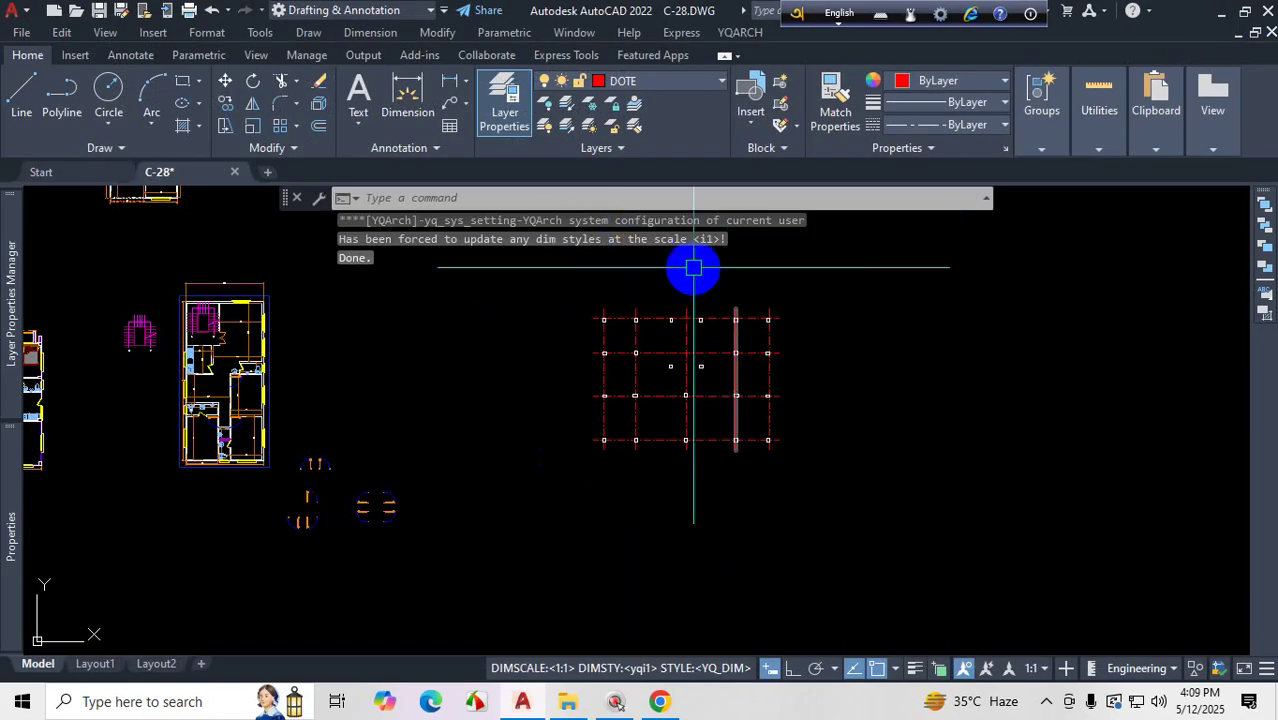
- Run Arrange Axis Symbol on all the column grid's axis lines to regenerate the symbols and dimensions
click(740, 32)
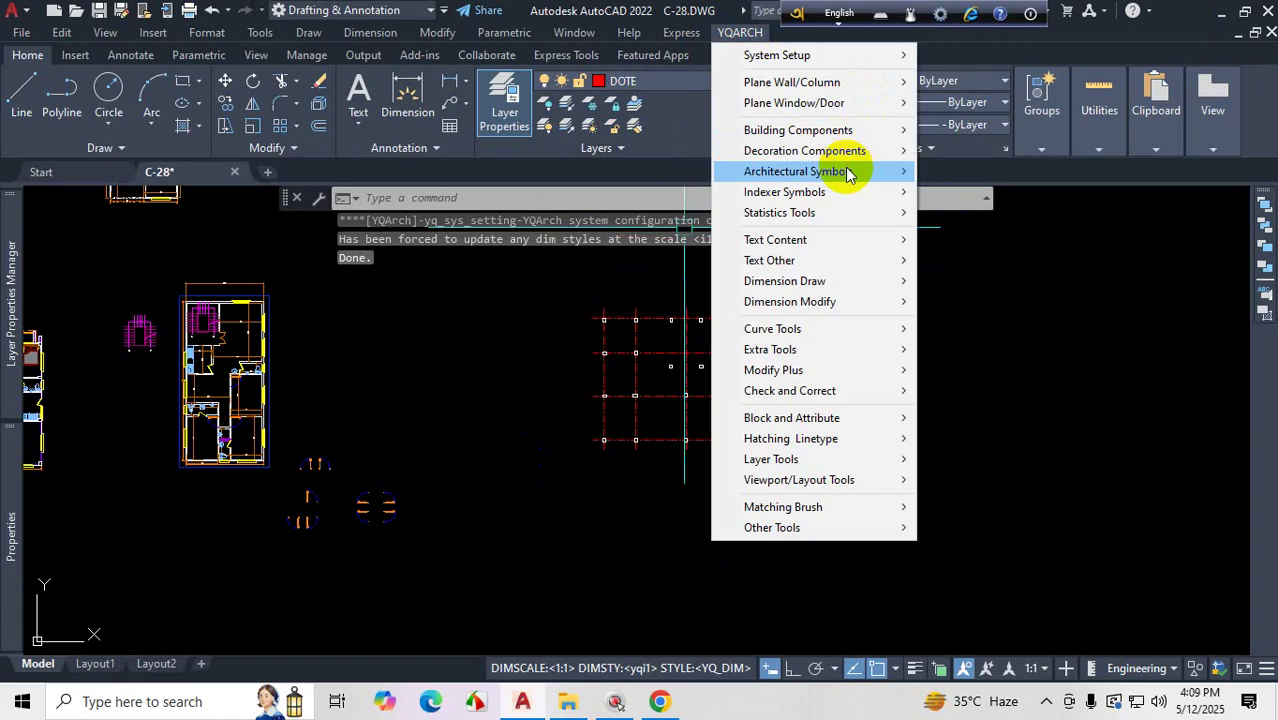
mouse_move(840, 171)
click(972, 194)
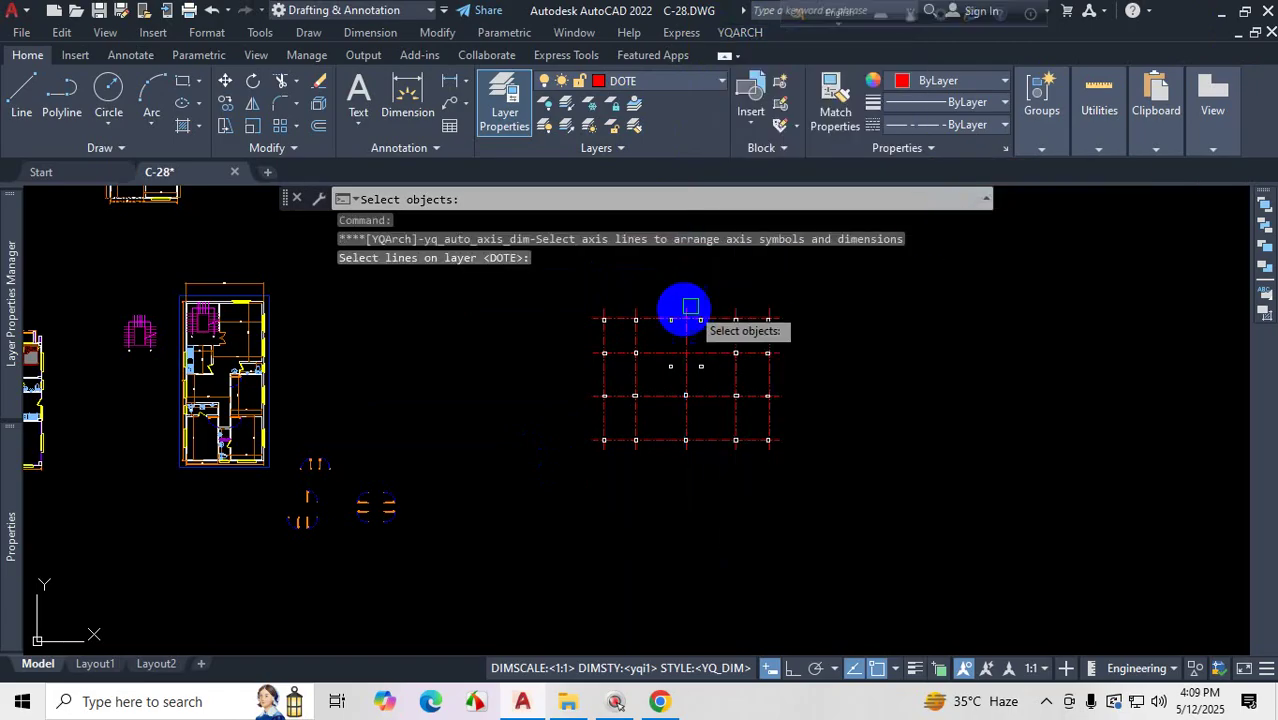
click(562, 284)
click(831, 491)
key(Return)
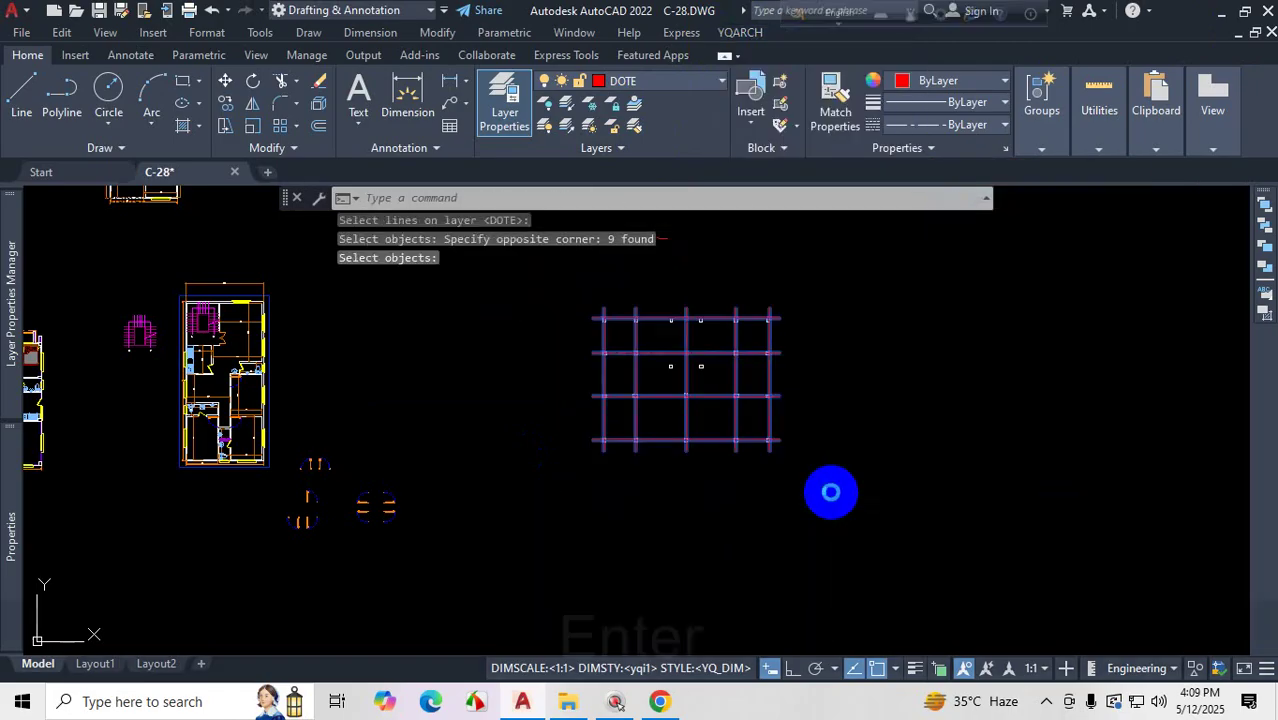
- Check the text height of the new axis number 5 in its properties and clear the selection
scroll(770, 290, up, 5)
scroll(719, 338, up, 4)
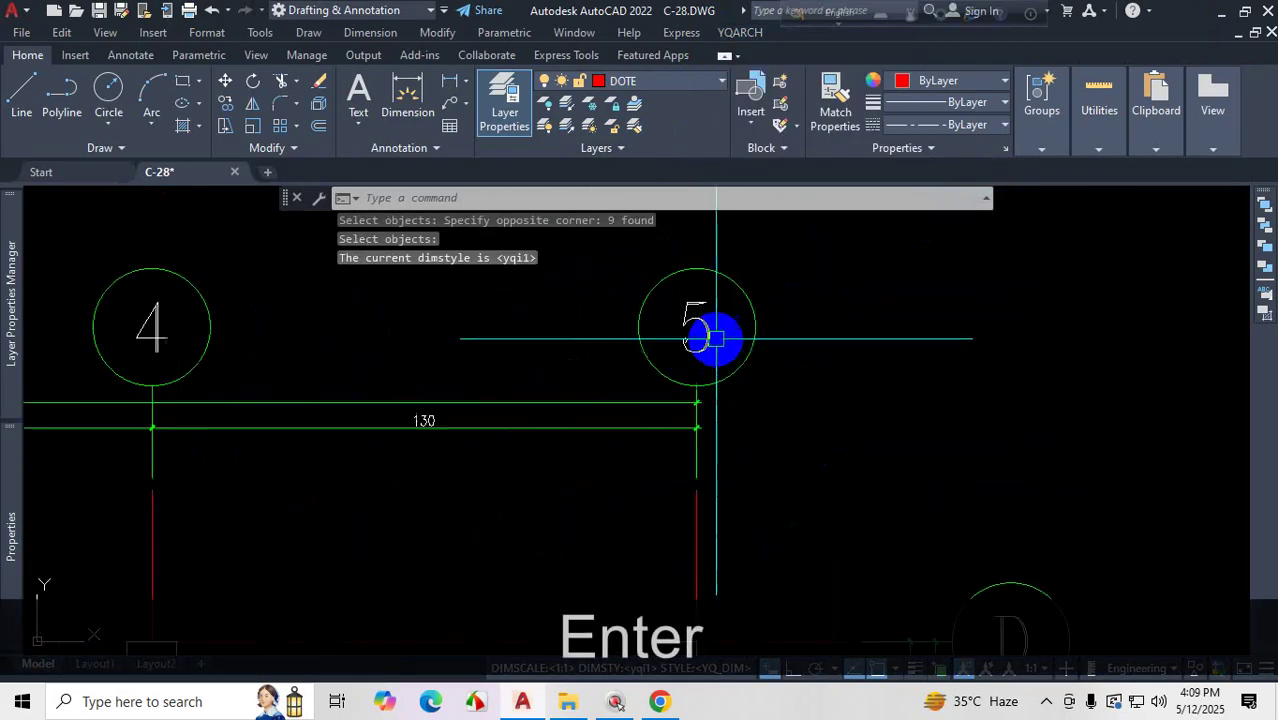
click(720, 338)
click(655, 338)
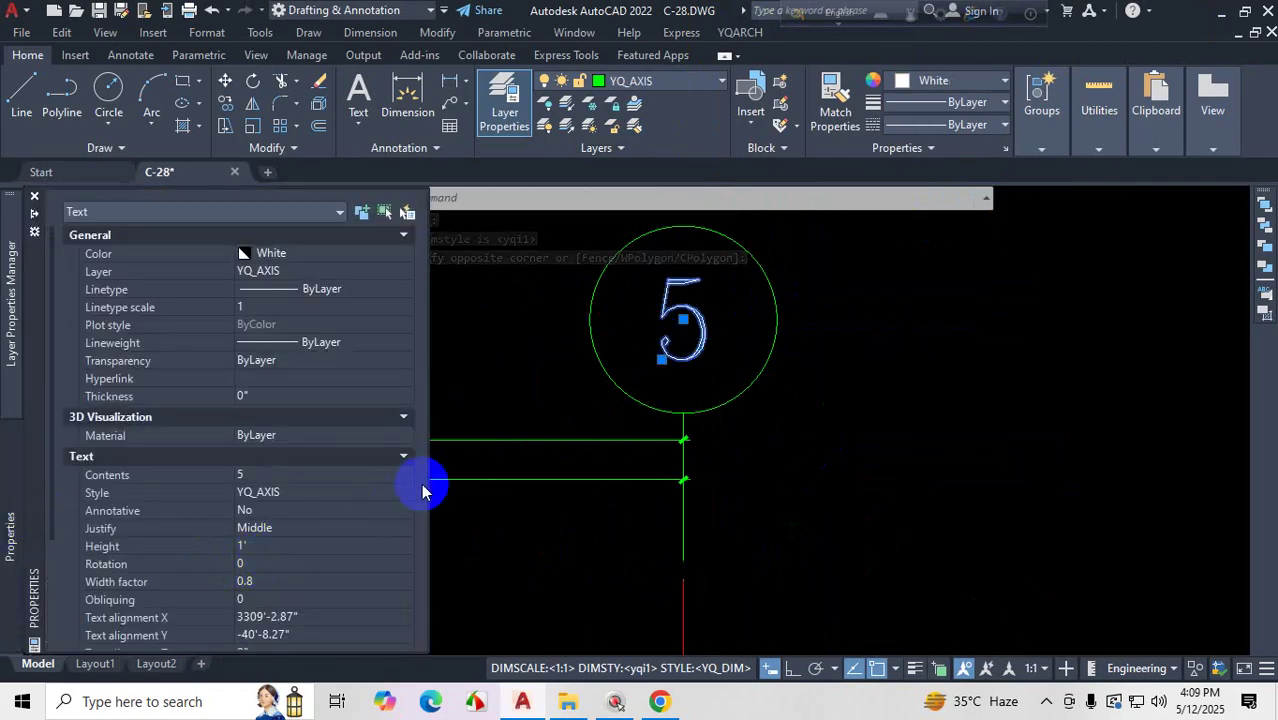
key(Escape)
key(Escape)
- Examine how the axis numbers and letters fit inside their circles around the grid
scroll(776, 374, down, 6)
scroll(775, 369, up, 3)
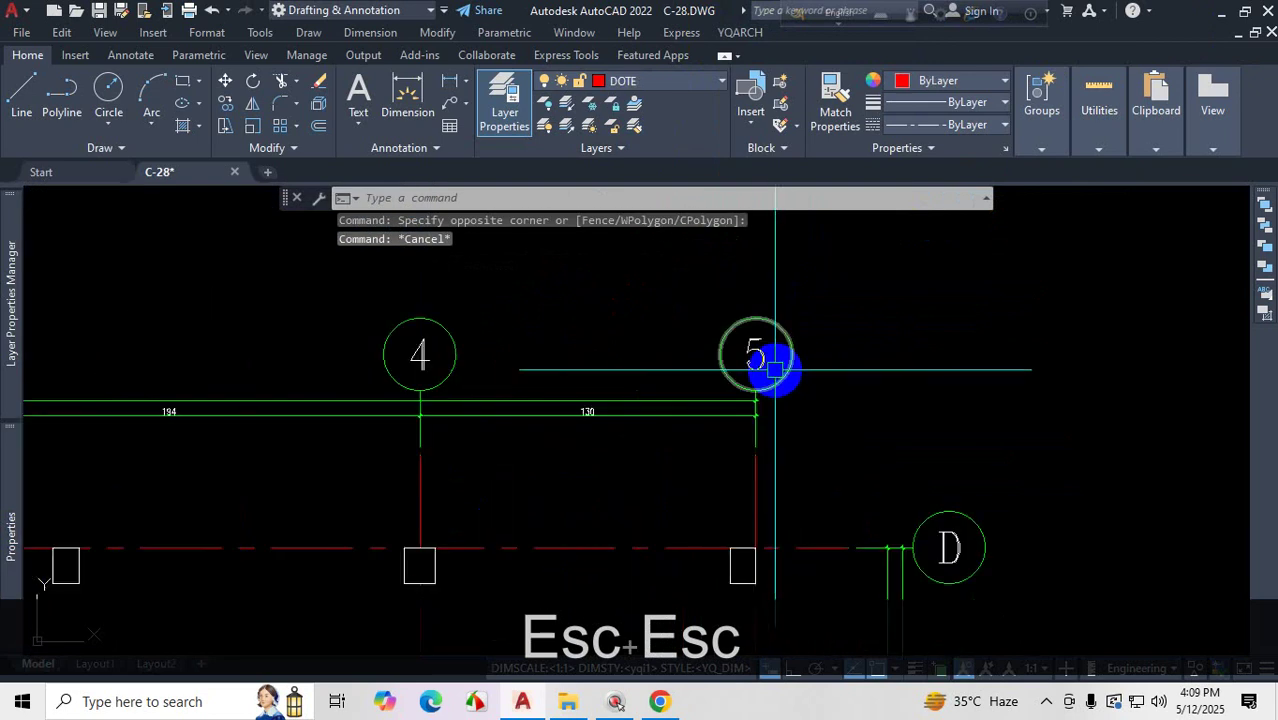
scroll(775, 370, up, 4)
scroll(757, 349, down, 5)
scroll(754, 352, up, 5)
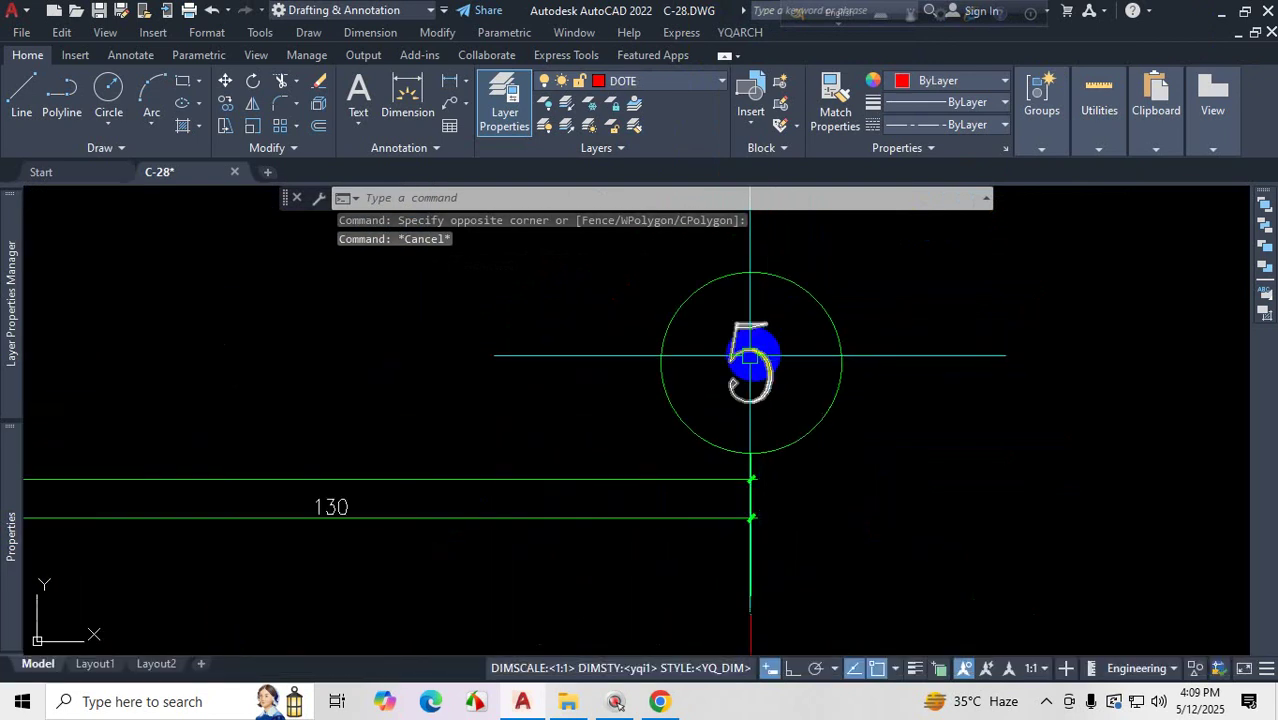
scroll(772, 390, down, 8)
scroll(764, 384, up, 5)
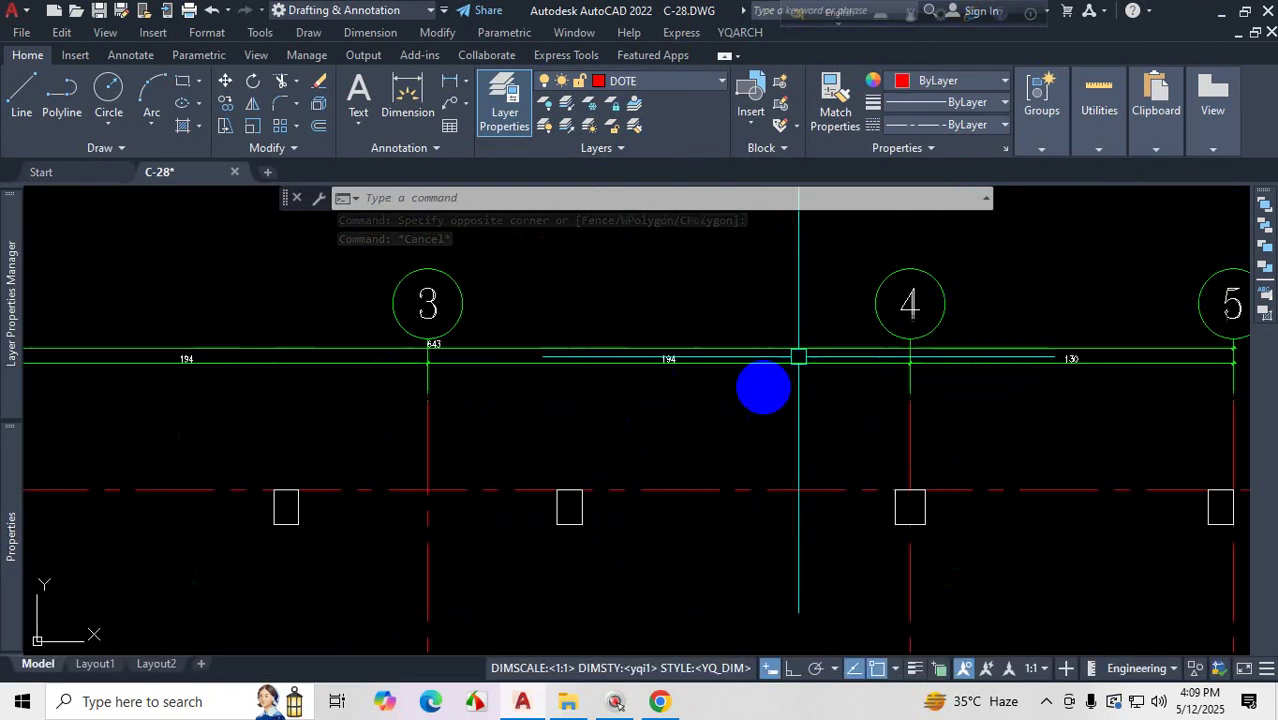
scroll(921, 300, up, 8)
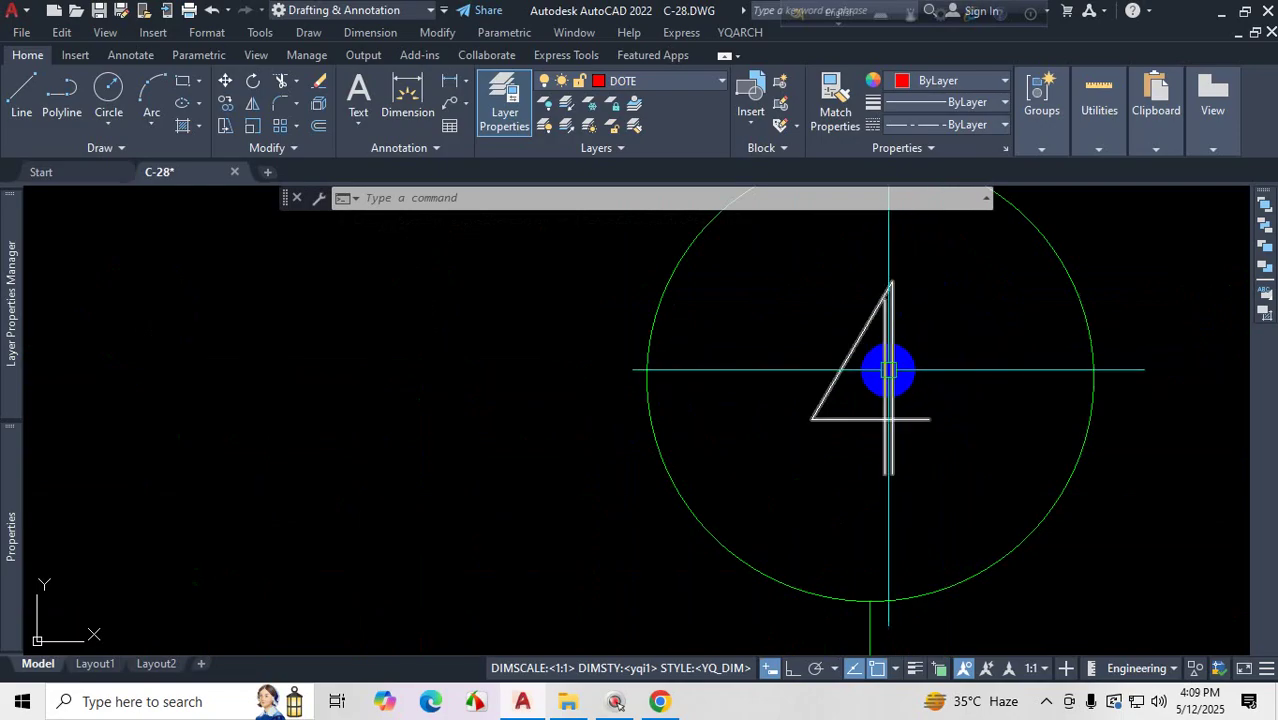
scroll(793, 456, down, 15)
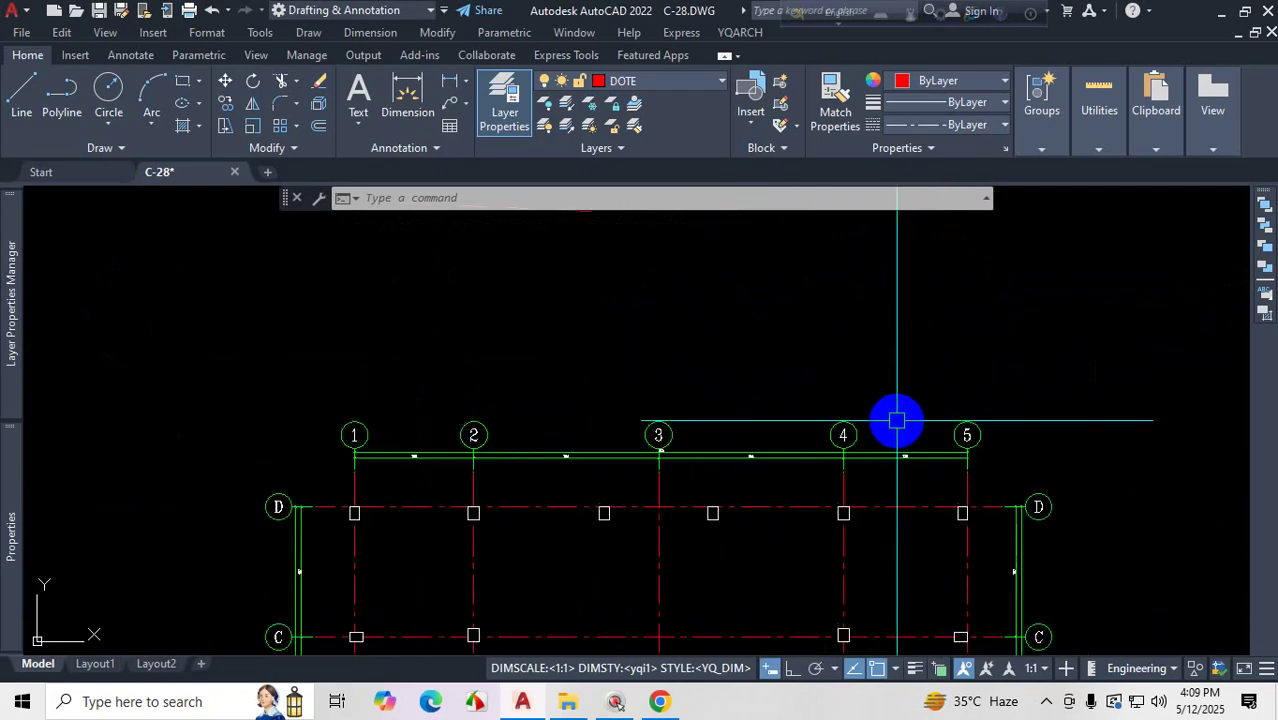
scroll(932, 505, up, 12)
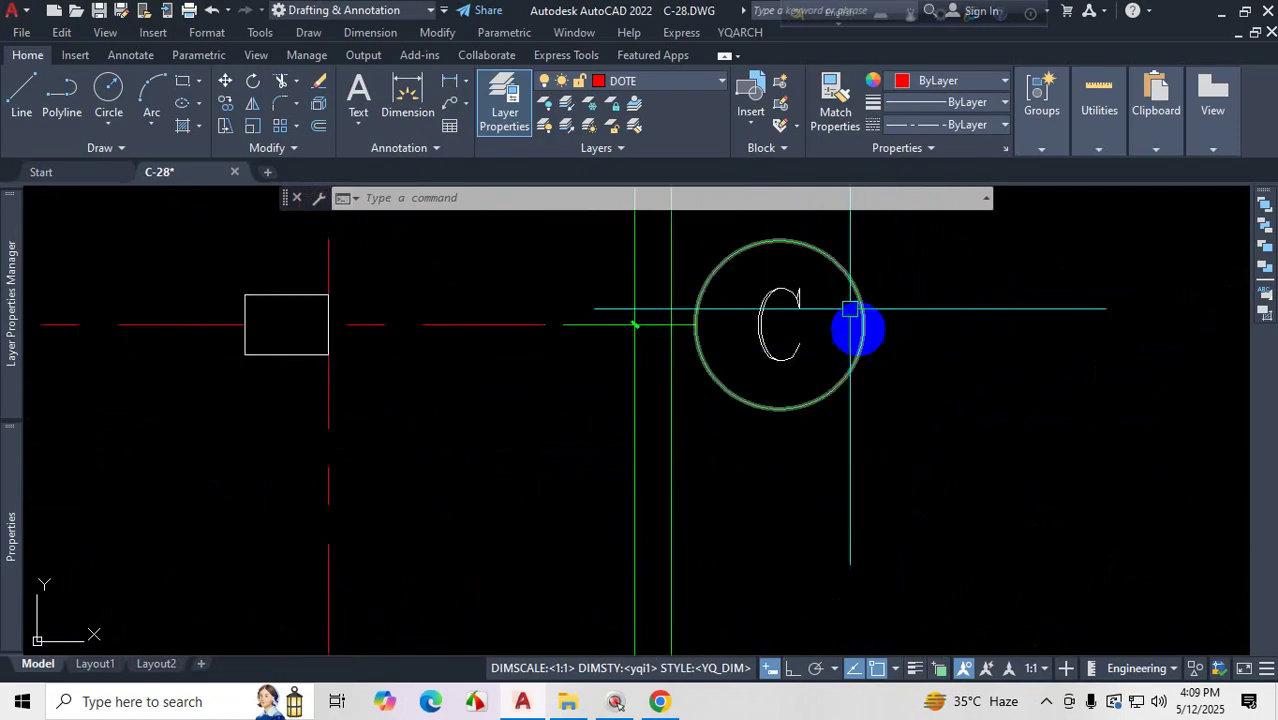
scroll(804, 328, down, 10)
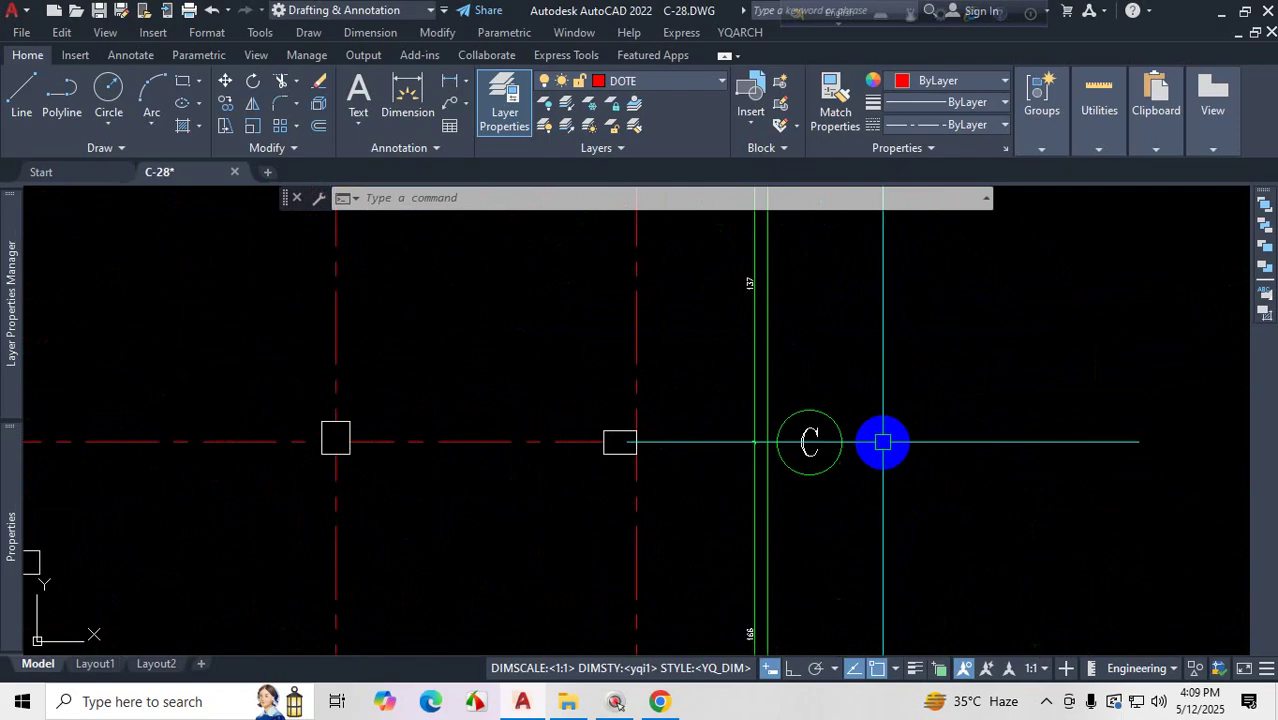
- Check which text style the axis number 2 uses in its properties and clear the selection
scroll(746, 490, up, 12)
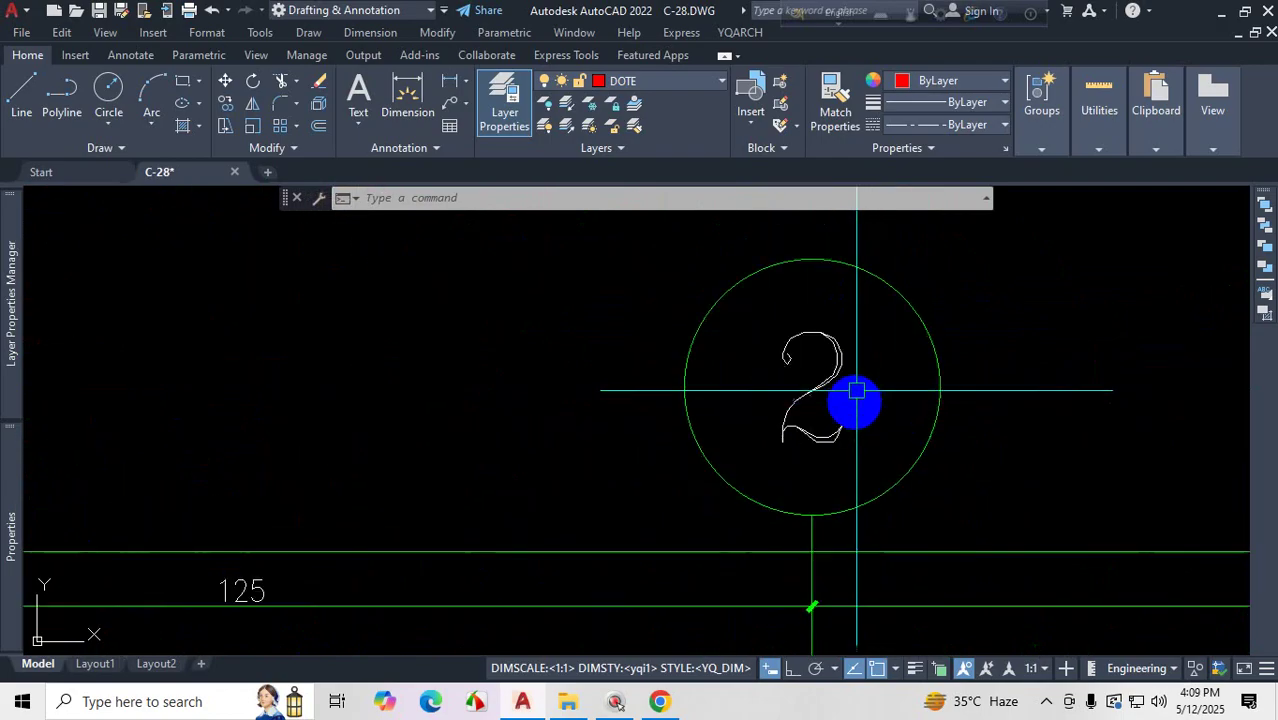
scroll(822, 410, up, 6)
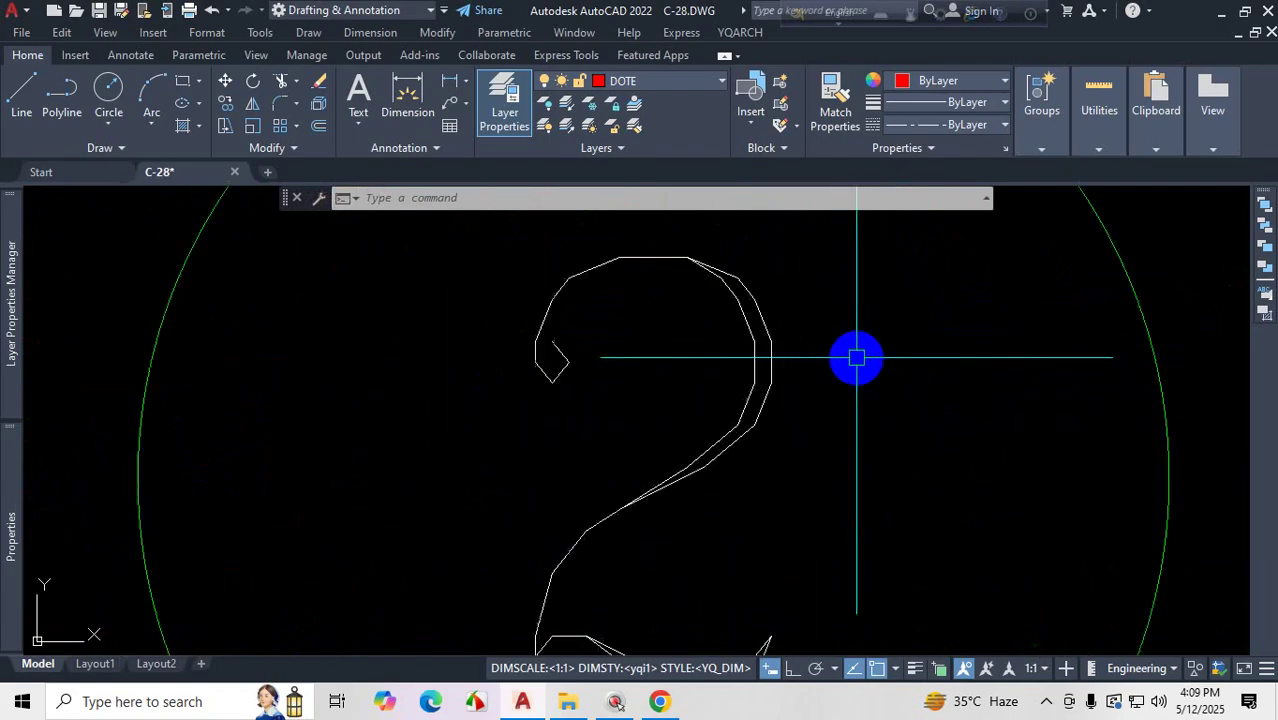
click(820, 315)
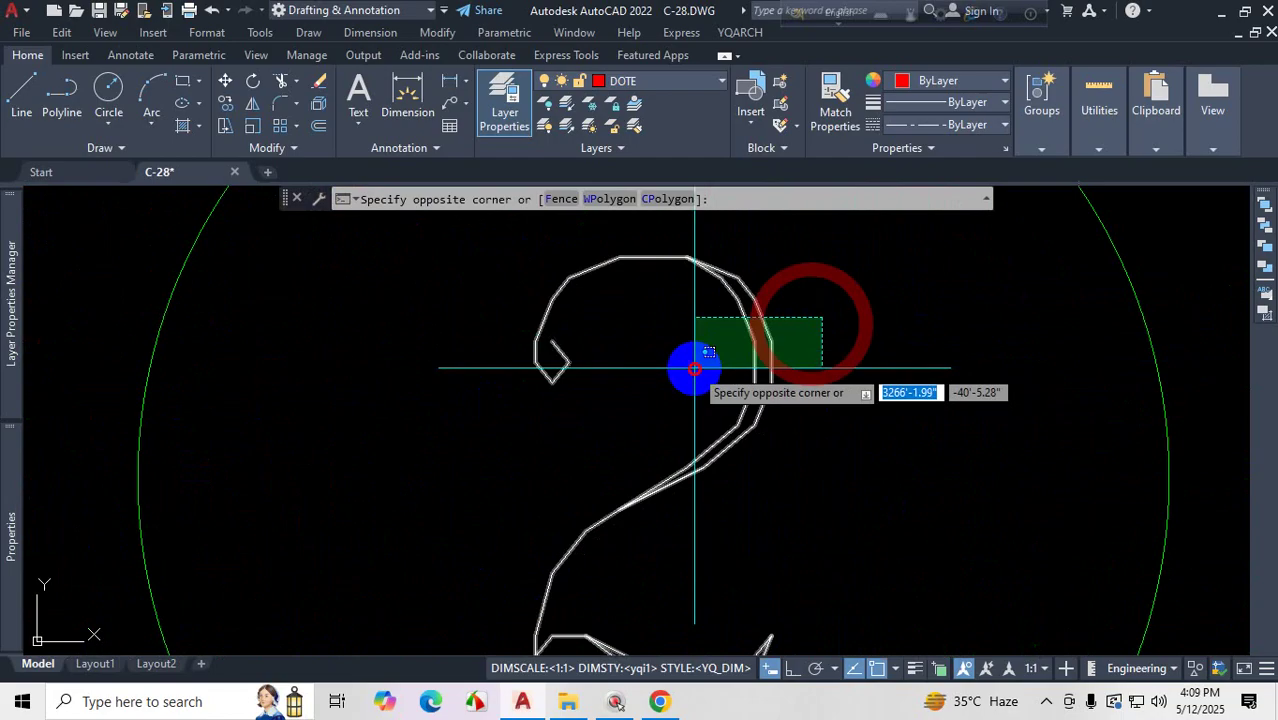
click(693, 365)
scroll(955, 335, down, 4)
scroll(961, 336, down, 4)
click(8, 530)
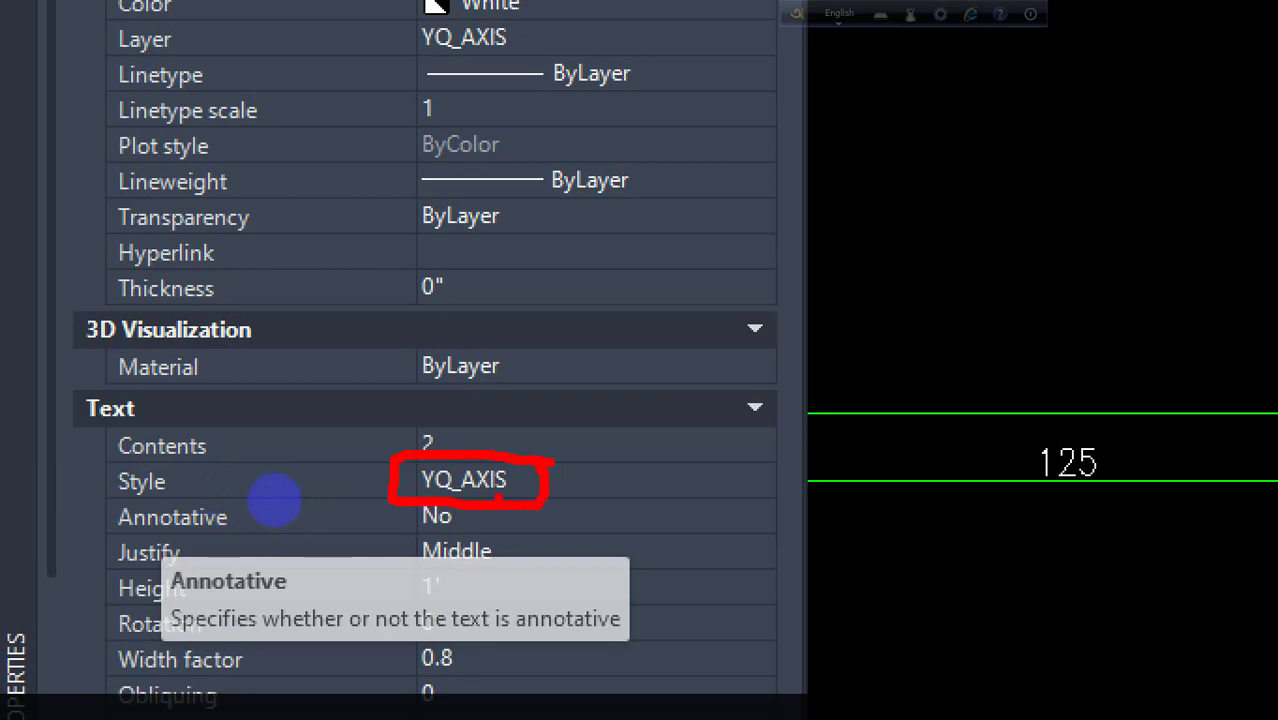
key(Escape)
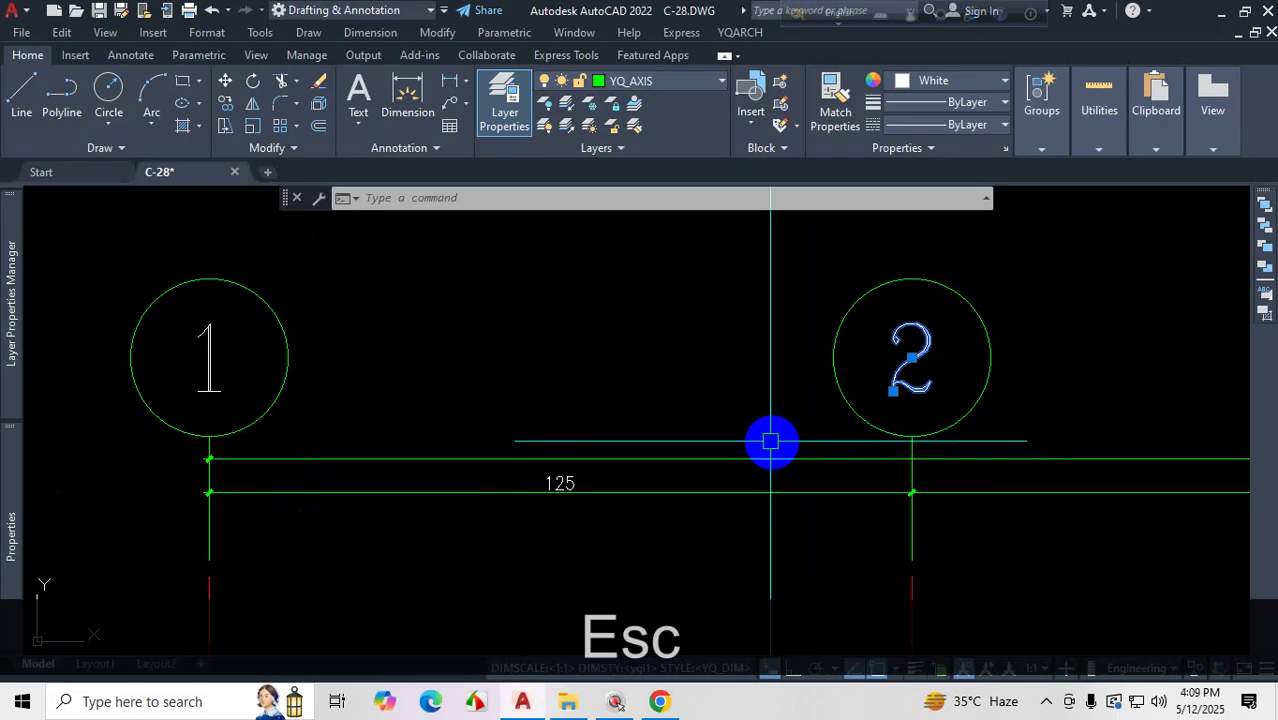
scroll(702, 428, down, 3)
scroll(753, 363, up, 2)
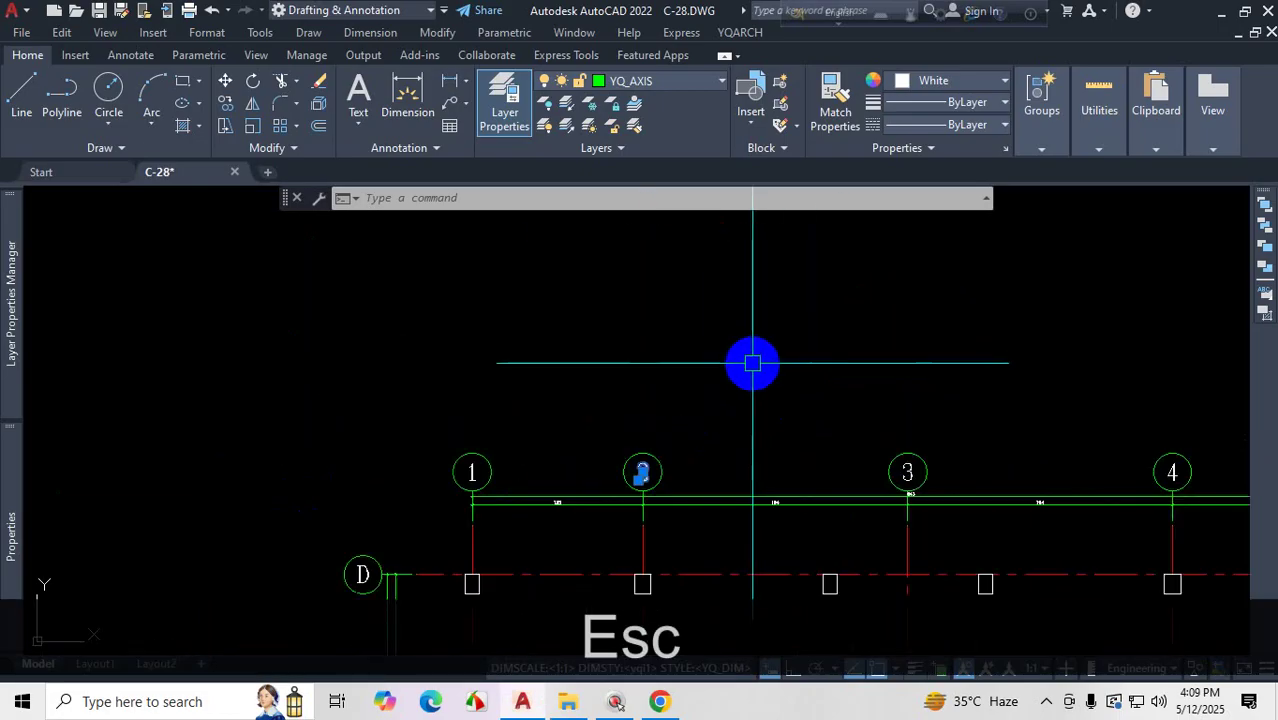
key(Escape)
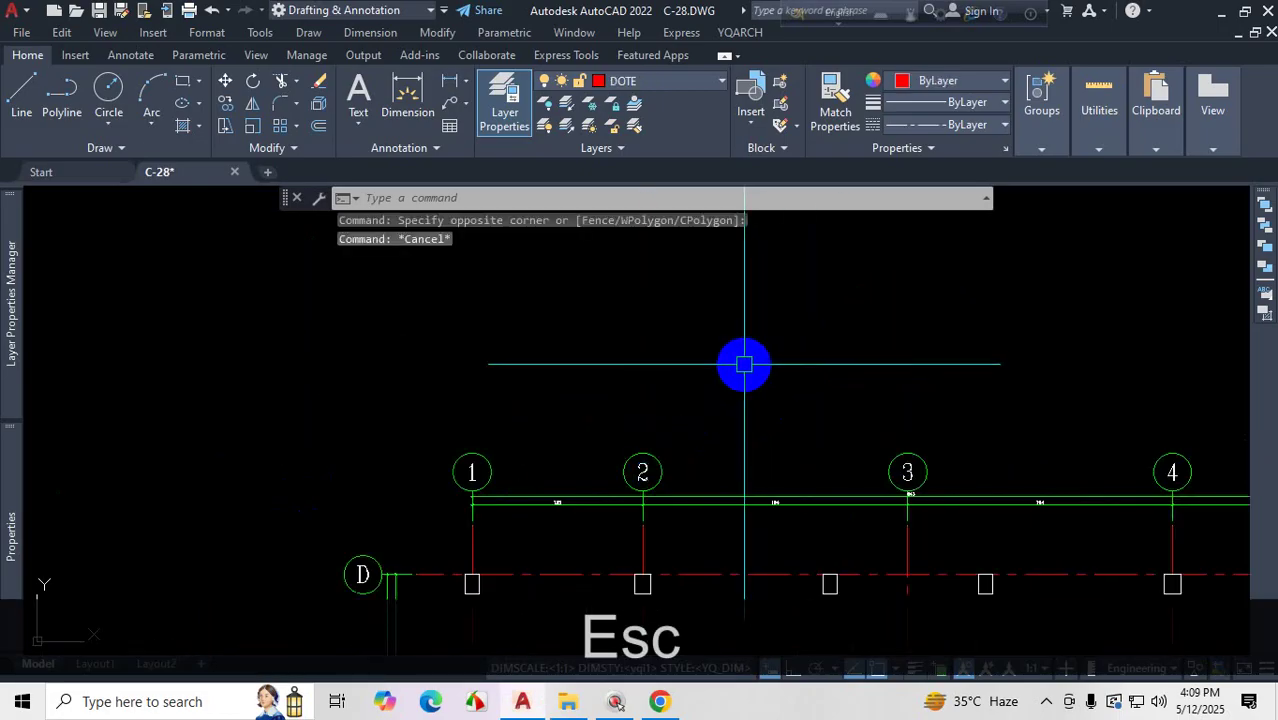
- In the Text Style settings, set the SHX font of the YQ_AXIS style to times.shx
text(ST)
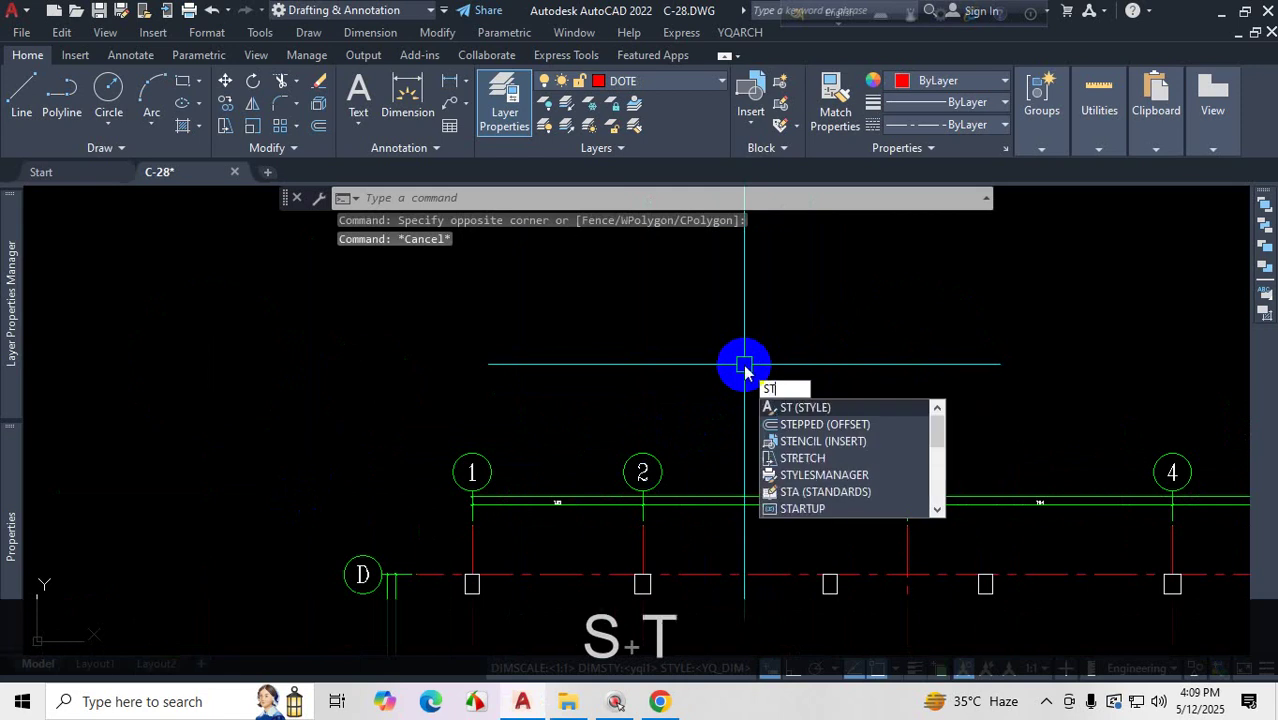
key(Return)
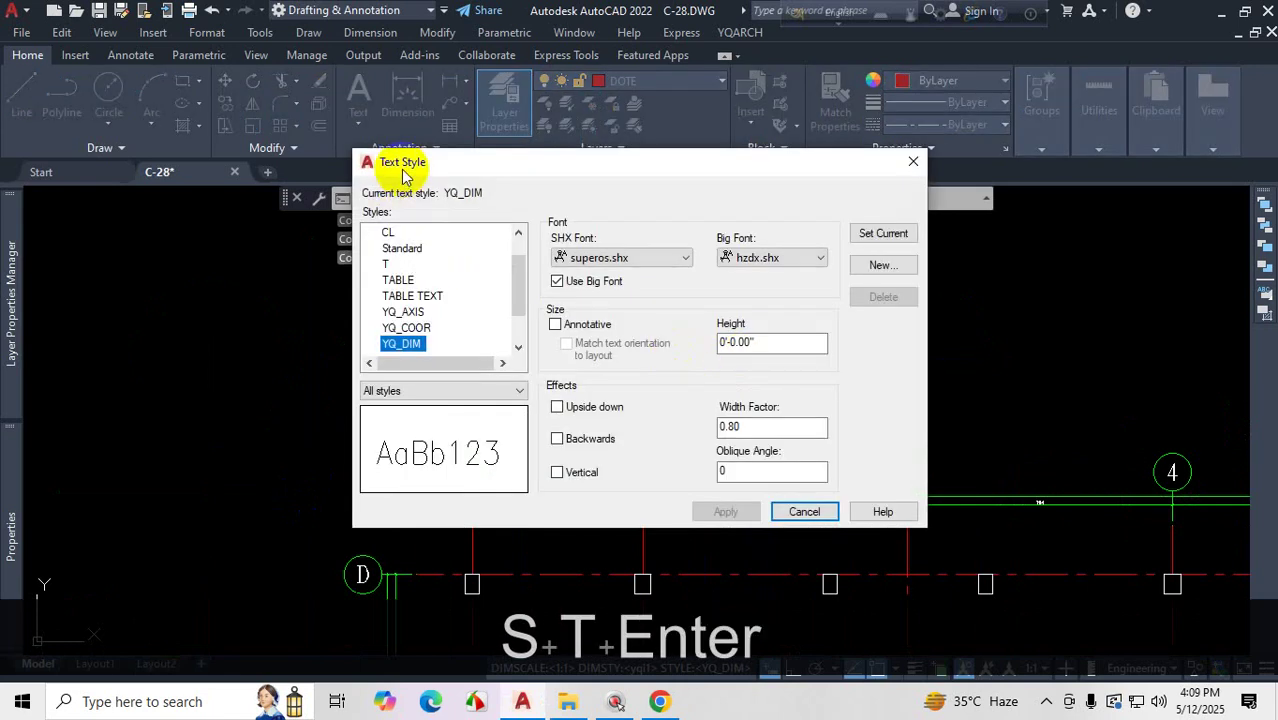
click(404, 312)
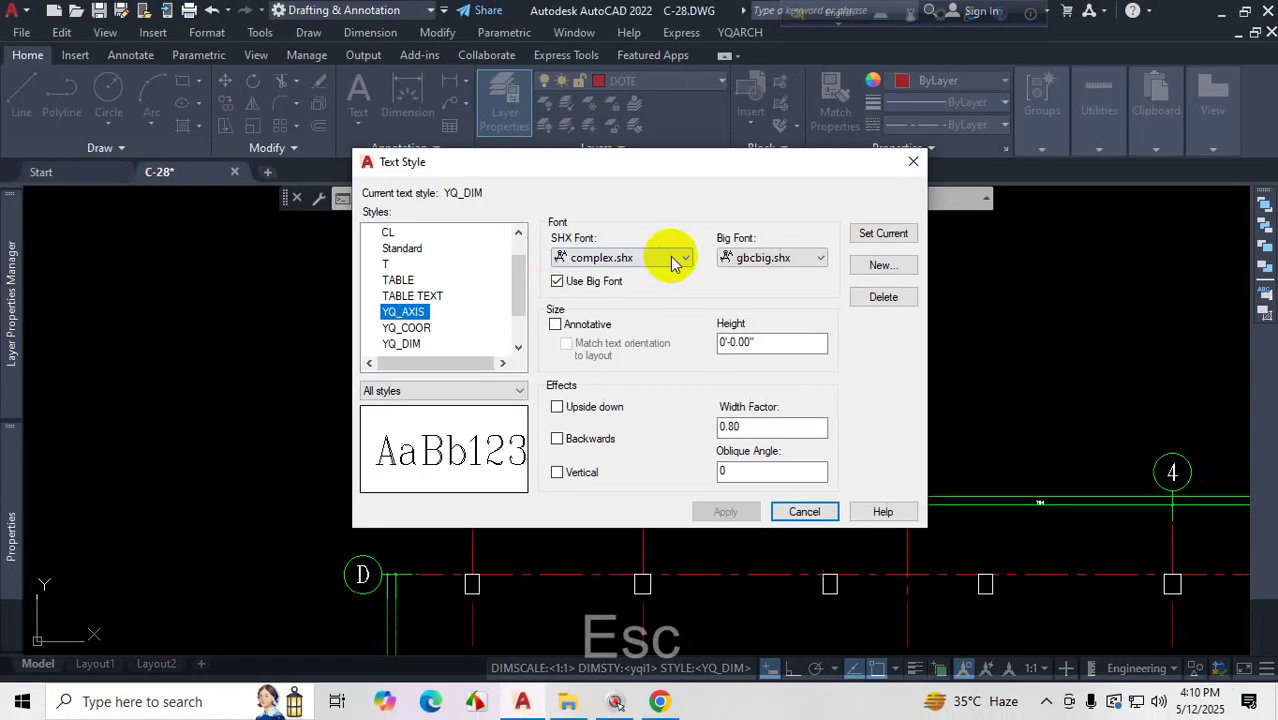
click(753, 266)
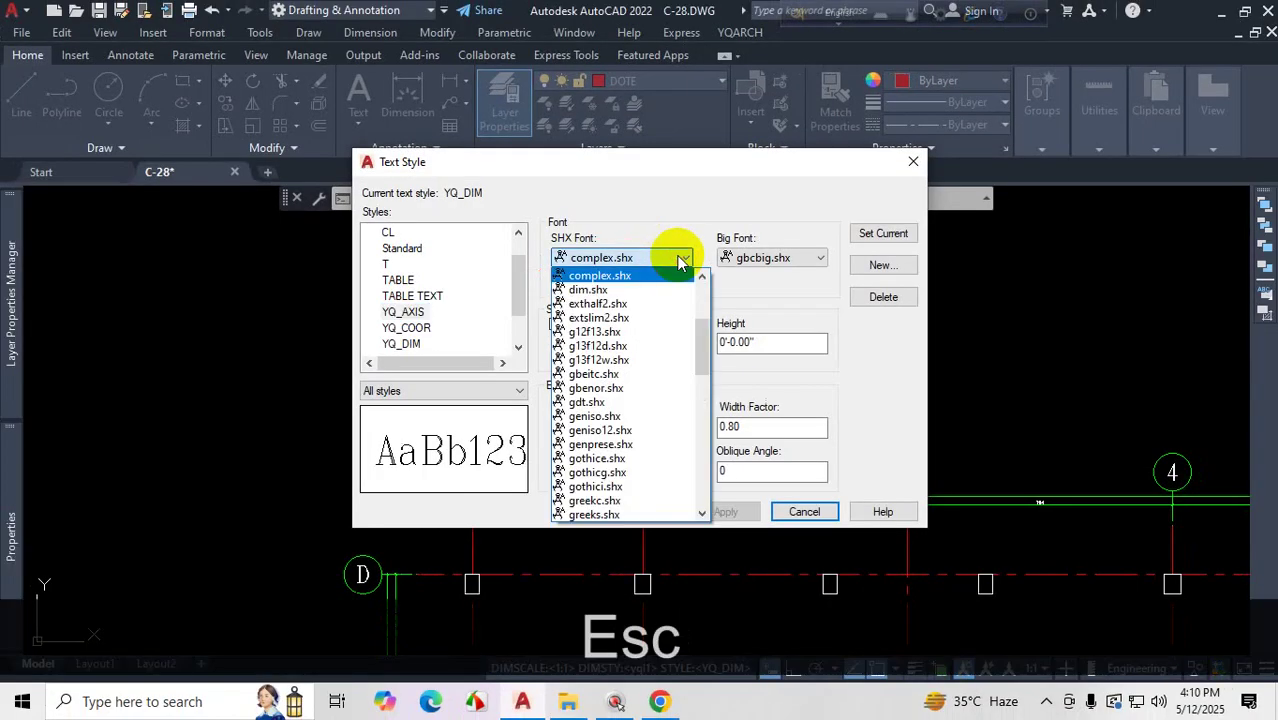
click(703, 279)
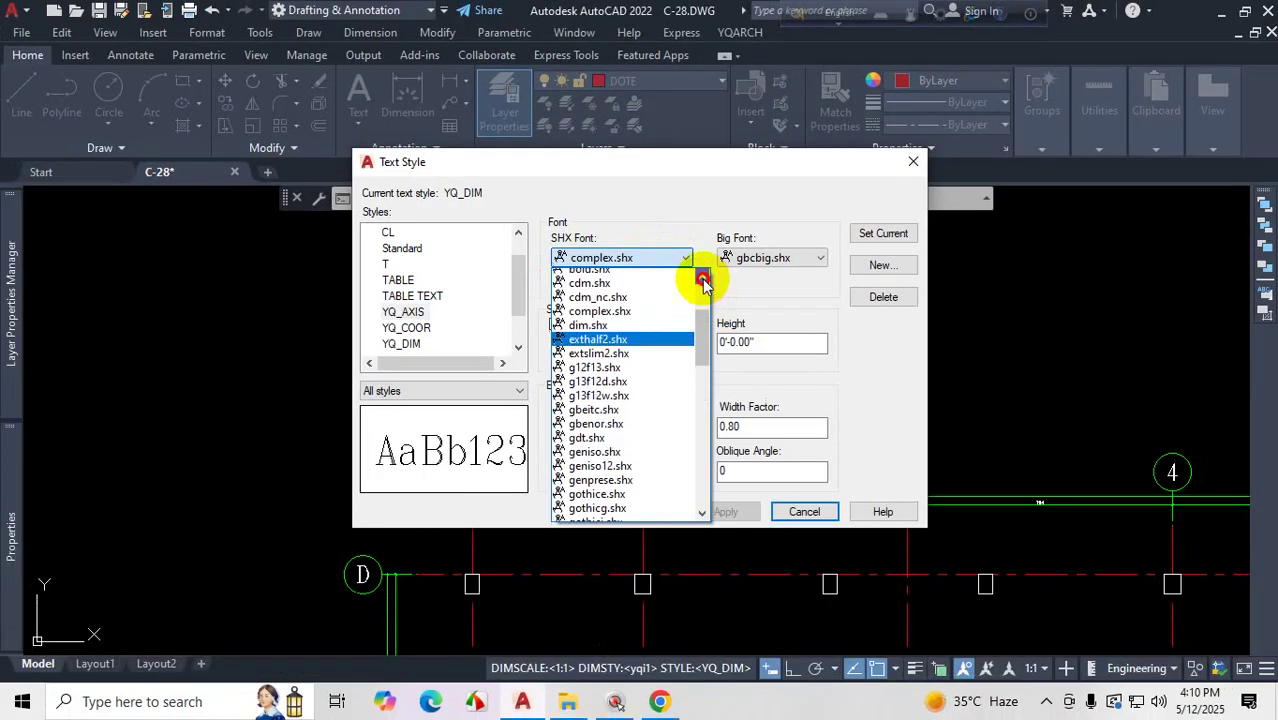
click(703, 279)
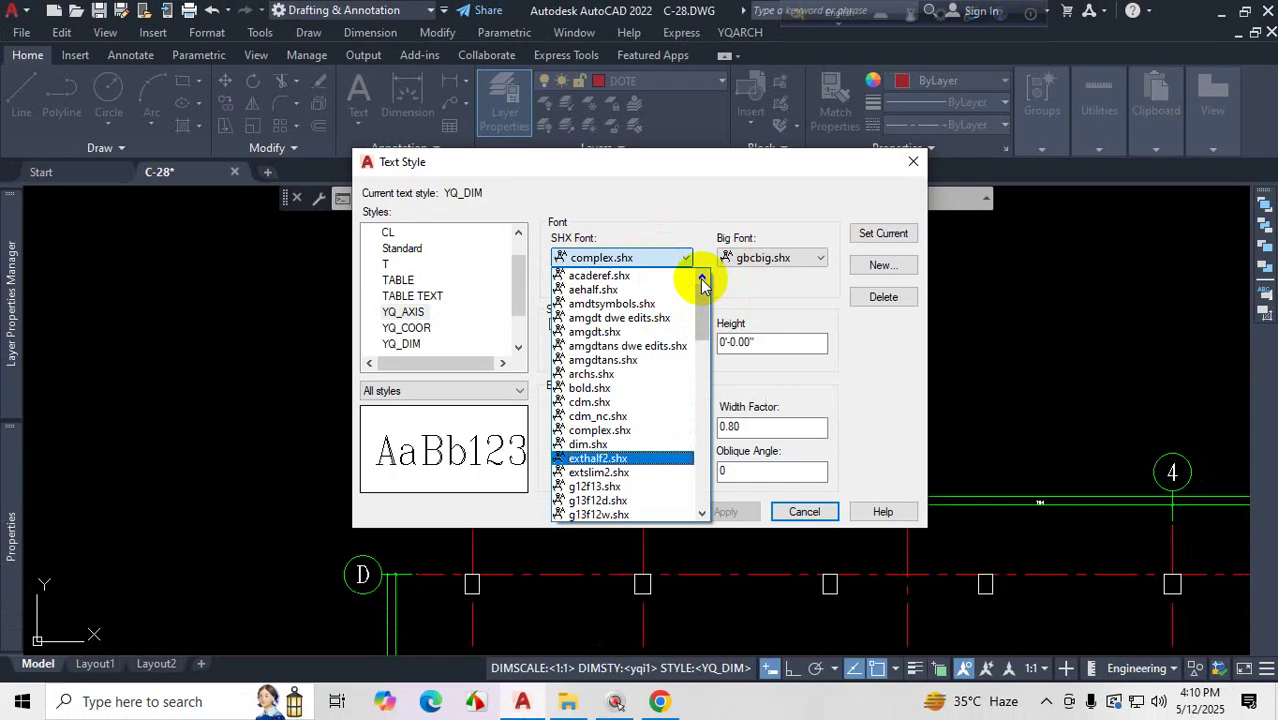
key(t)
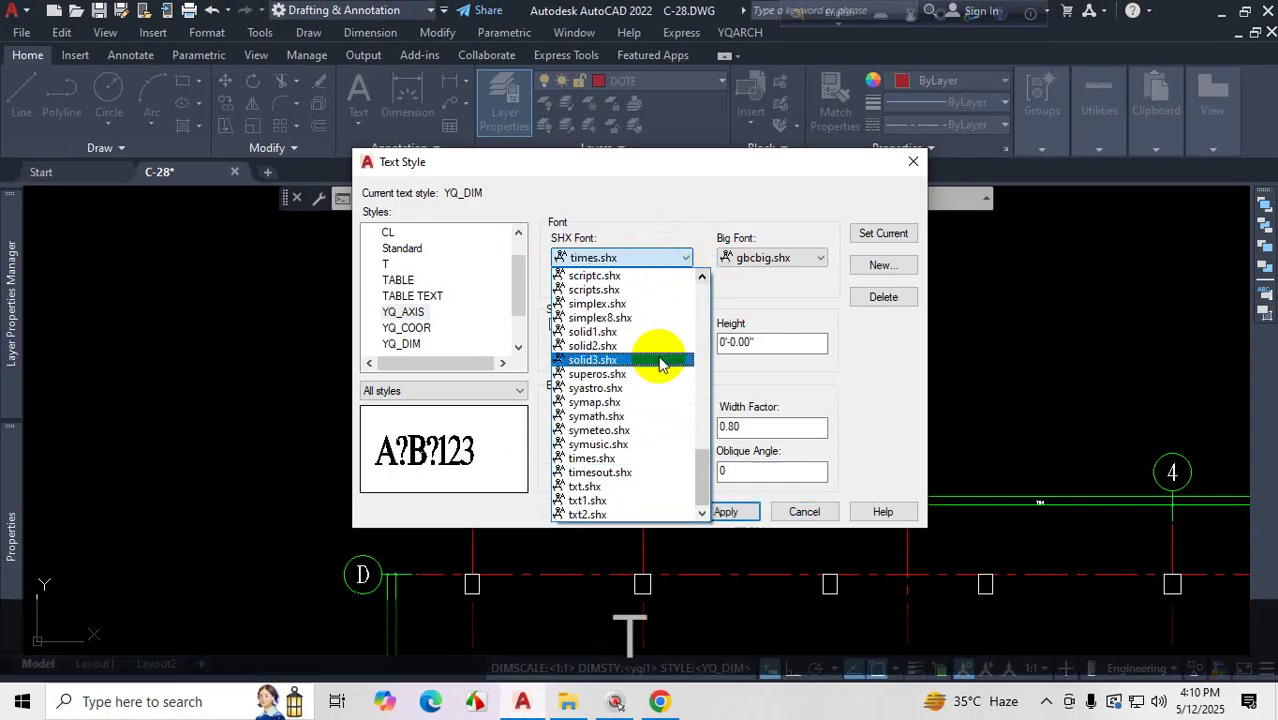
click(711, 484)
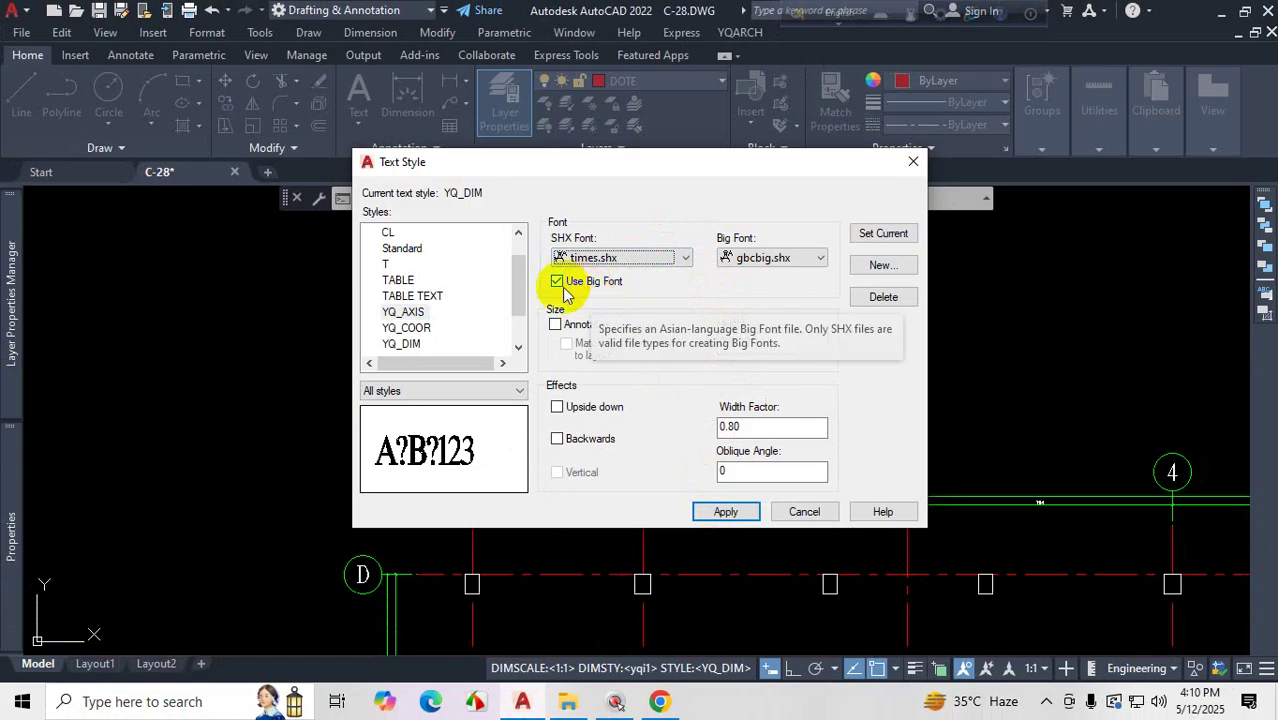
- Turn off Big Font for the YQ_AXIS text style, set its font to Times New Roman with width factor 1, and apply
click(560, 285)
click(650, 257)
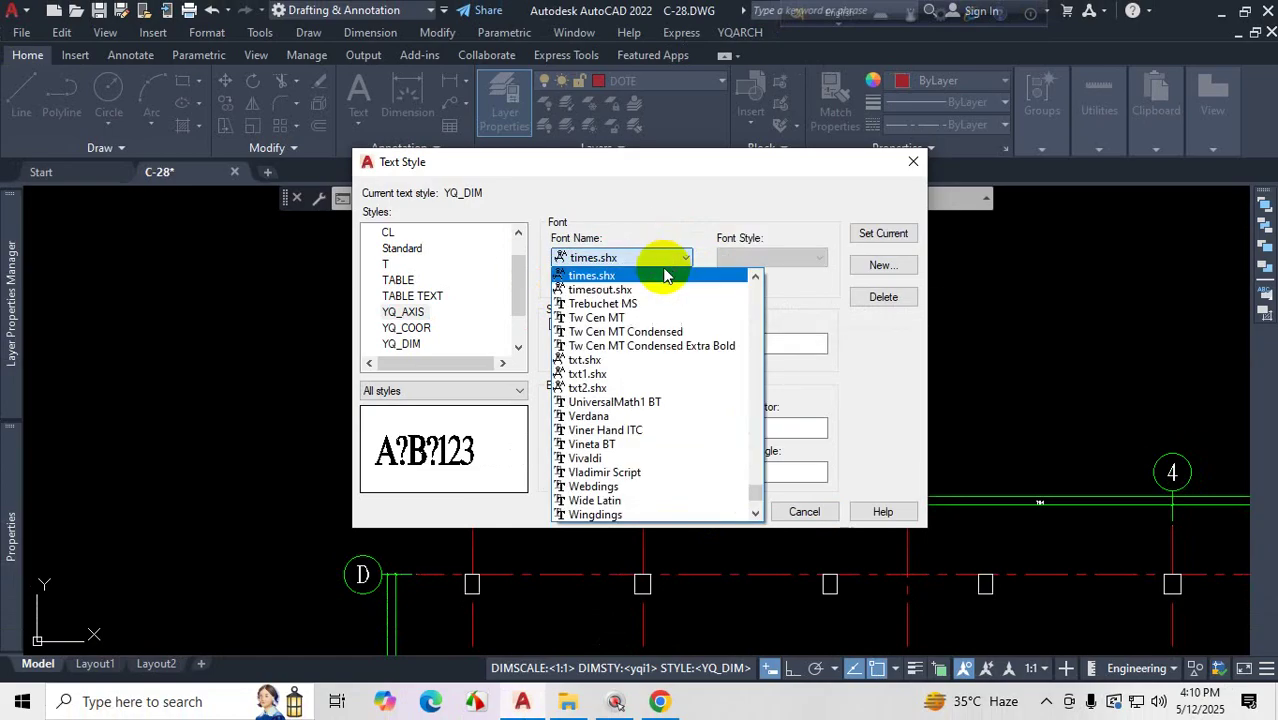
scroll(676, 376, up, 4)
scroll(676, 376, up, 1)
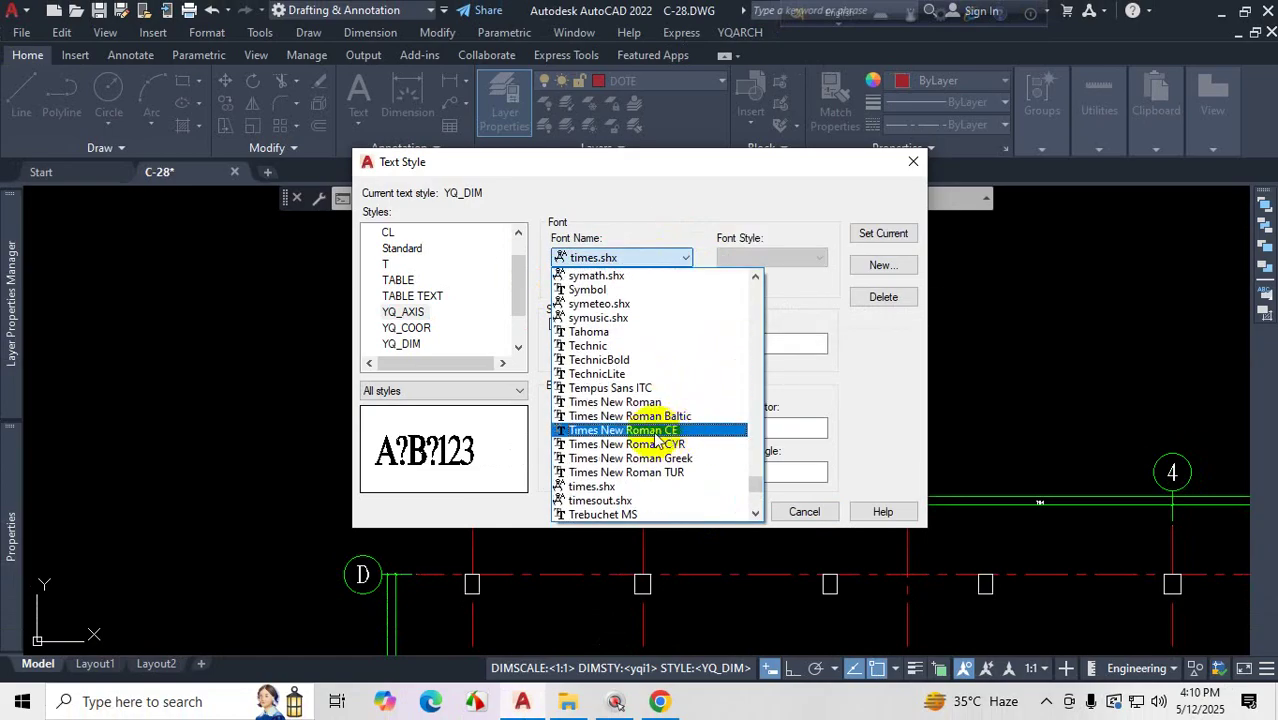
click(657, 404)
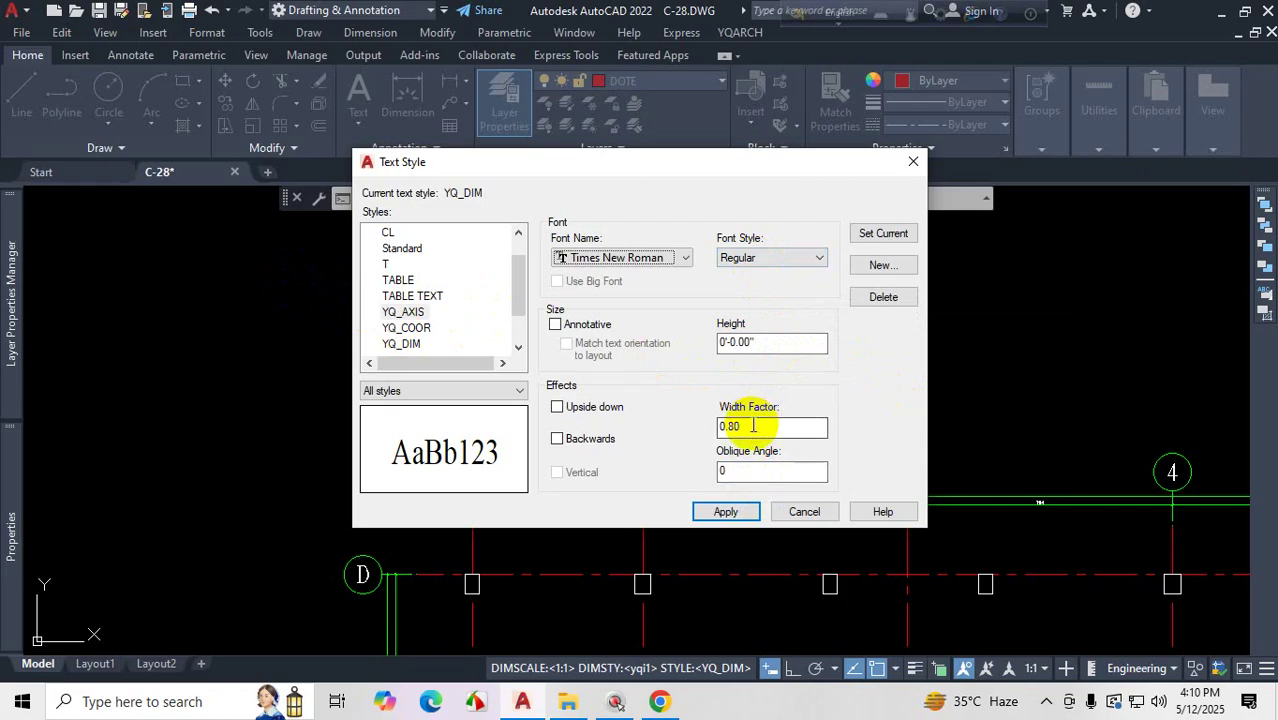
text(1)
click(748, 513)
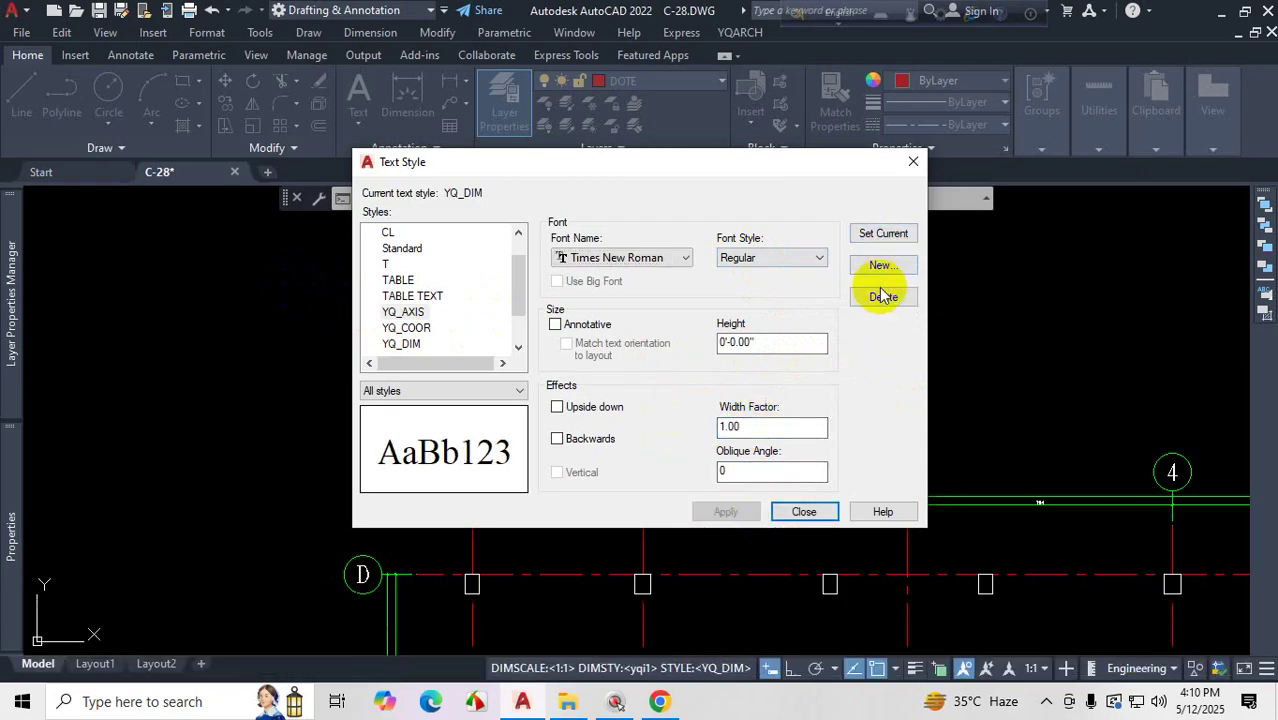
click(804, 512)
- Examine the axis numbers and letters around the grid to see how the changed text style affects them
scroll(762, 391, down, 2)
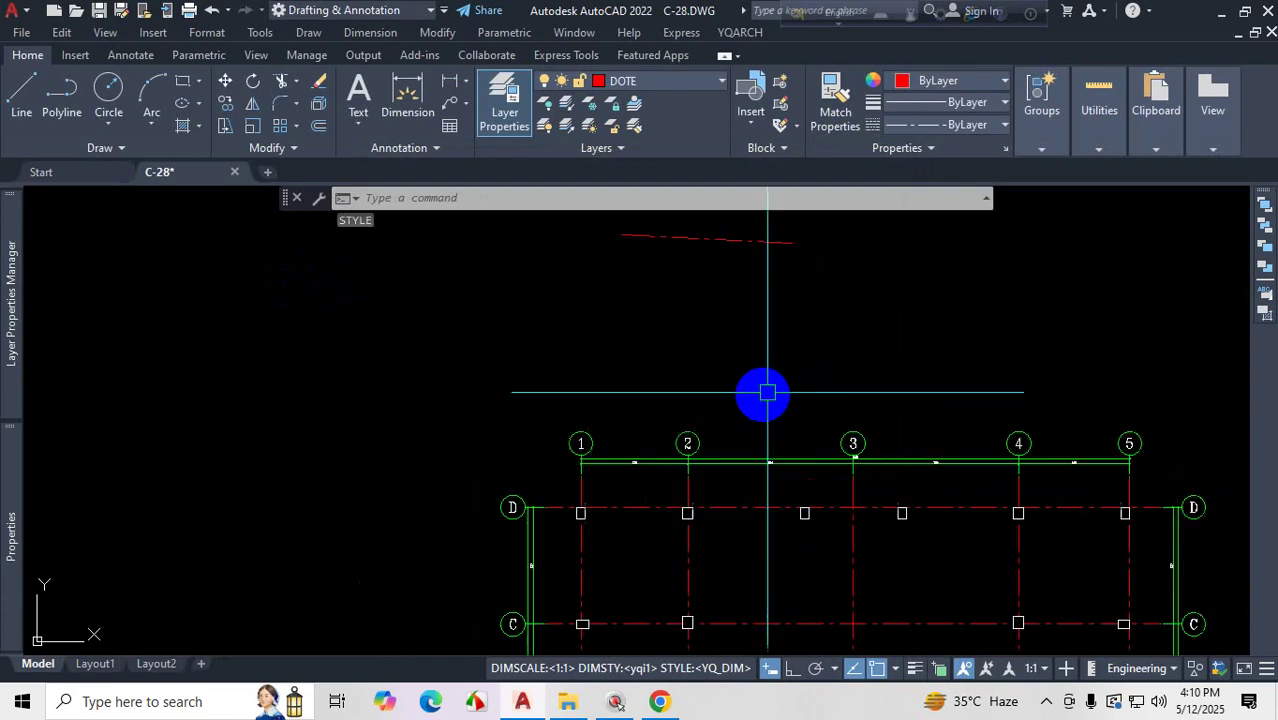
scroll(688, 326, up, 6)
scroll(688, 326, up, 5)
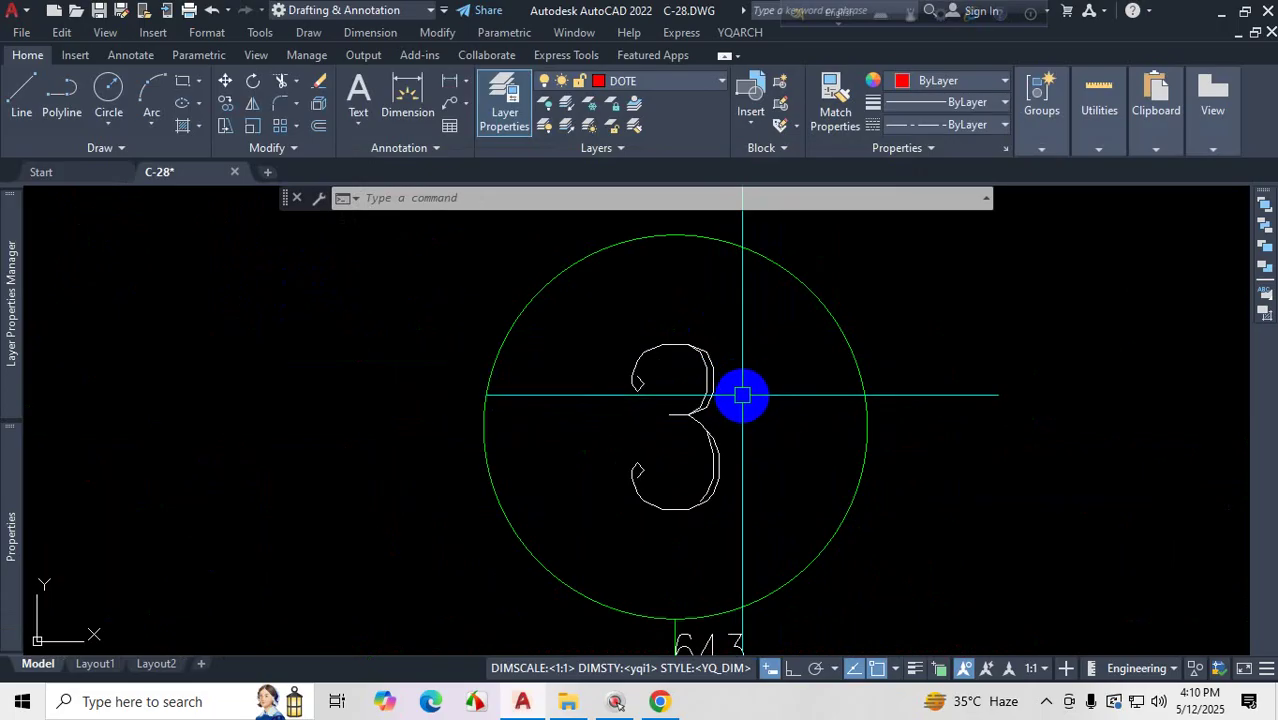
scroll(702, 413, down, 2)
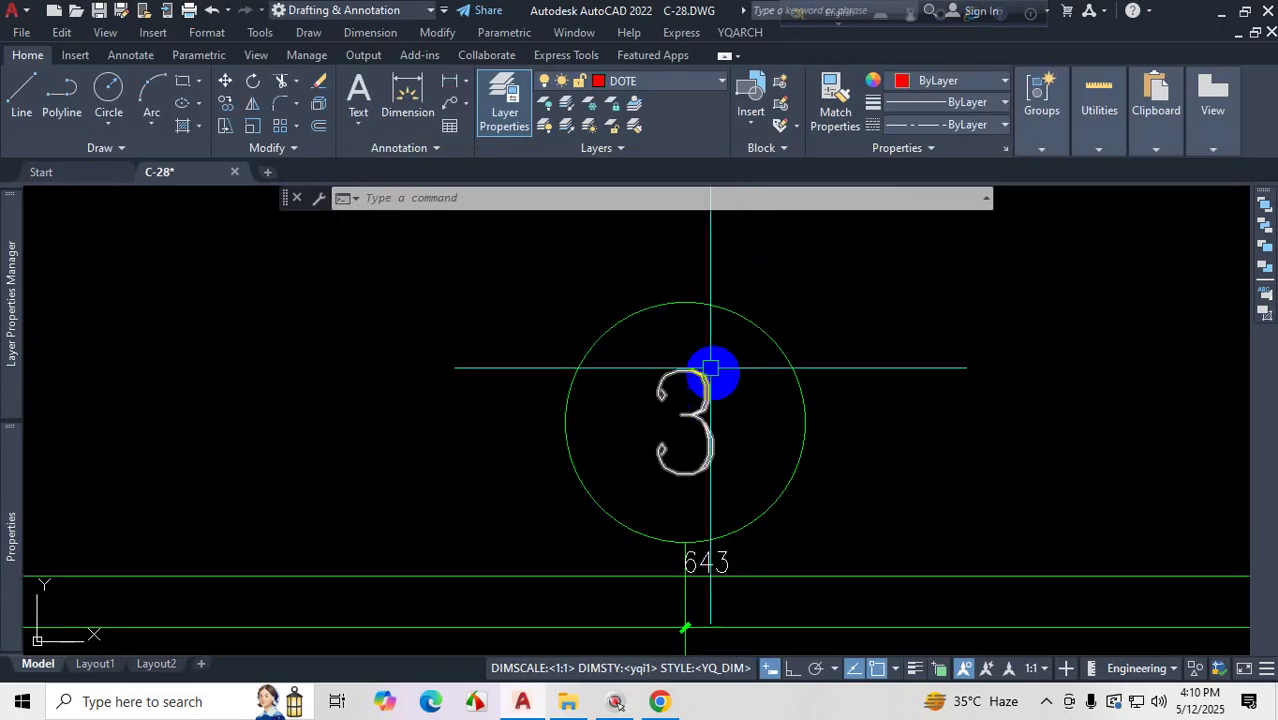
scroll(710, 368, down, 6)
scroll(661, 329, up, 3)
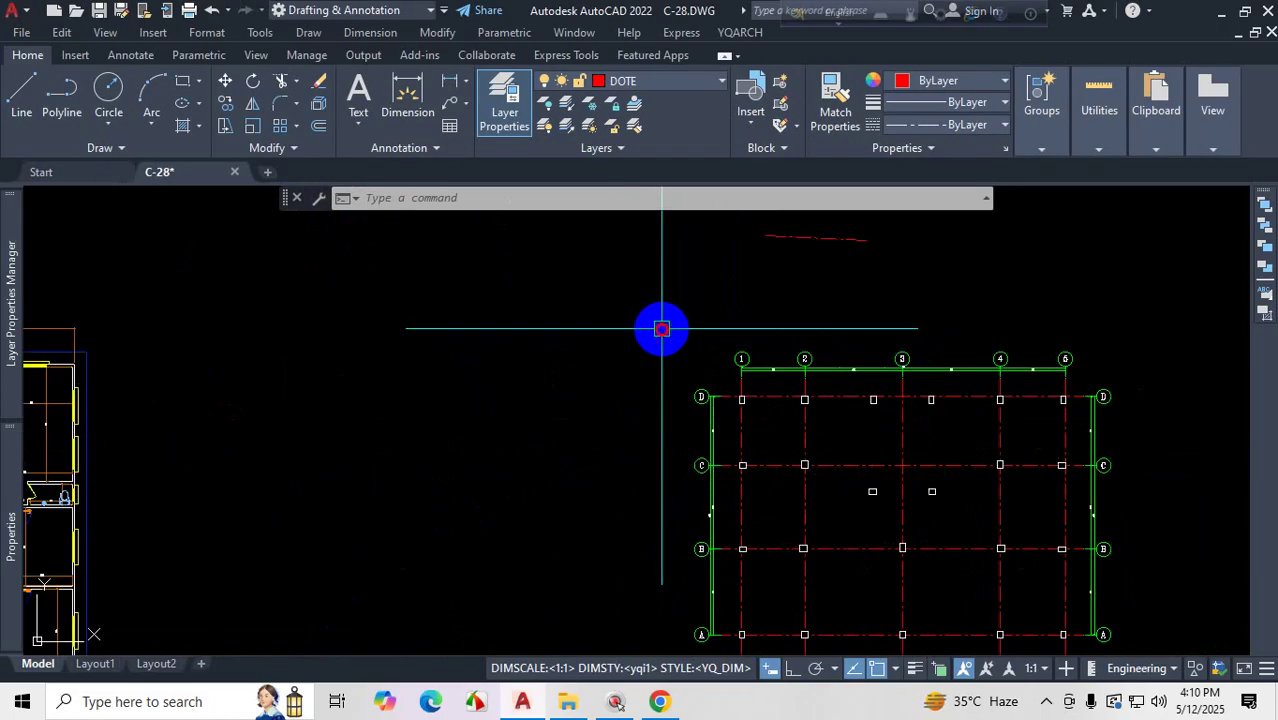
click(661, 329)
scroll(695, 360, down, 3)
scroll(756, 327, up, 2)
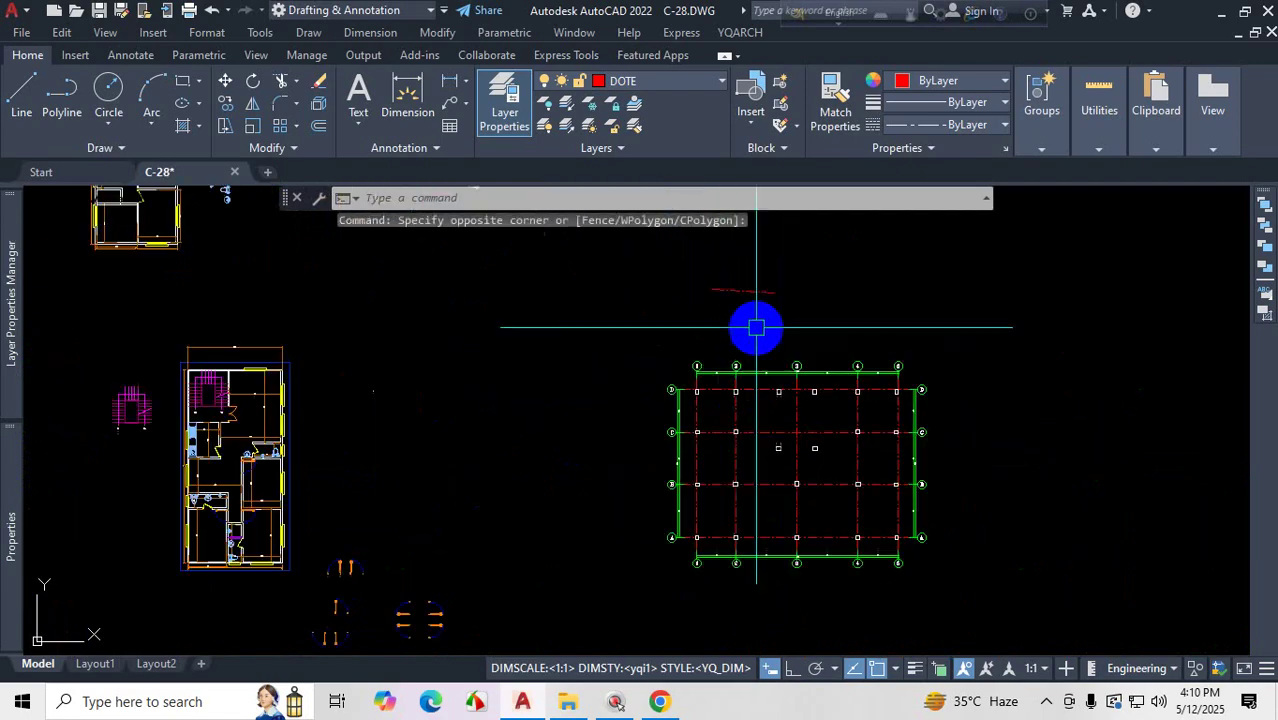
scroll(756, 327, up, 4)
scroll(675, 415, up, 4)
scroll(690, 434, down, 8)
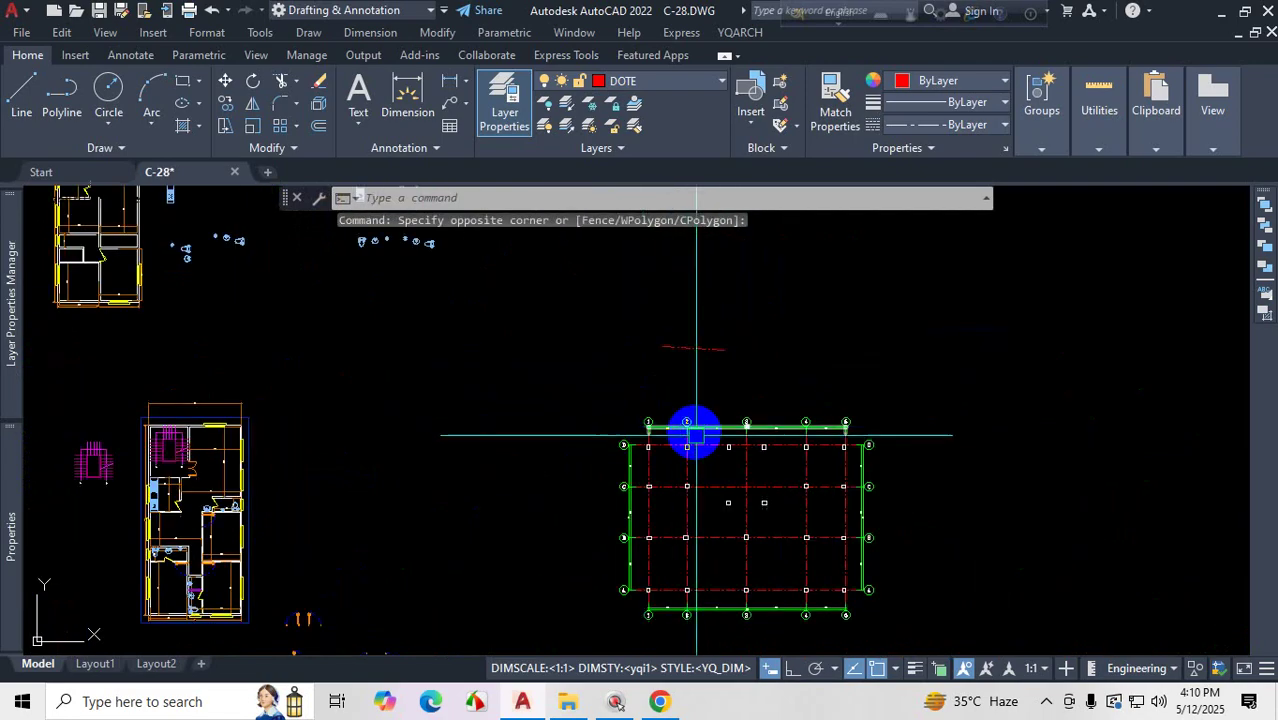
scroll(700, 448, up, 4)
scroll(759, 420, up, 4)
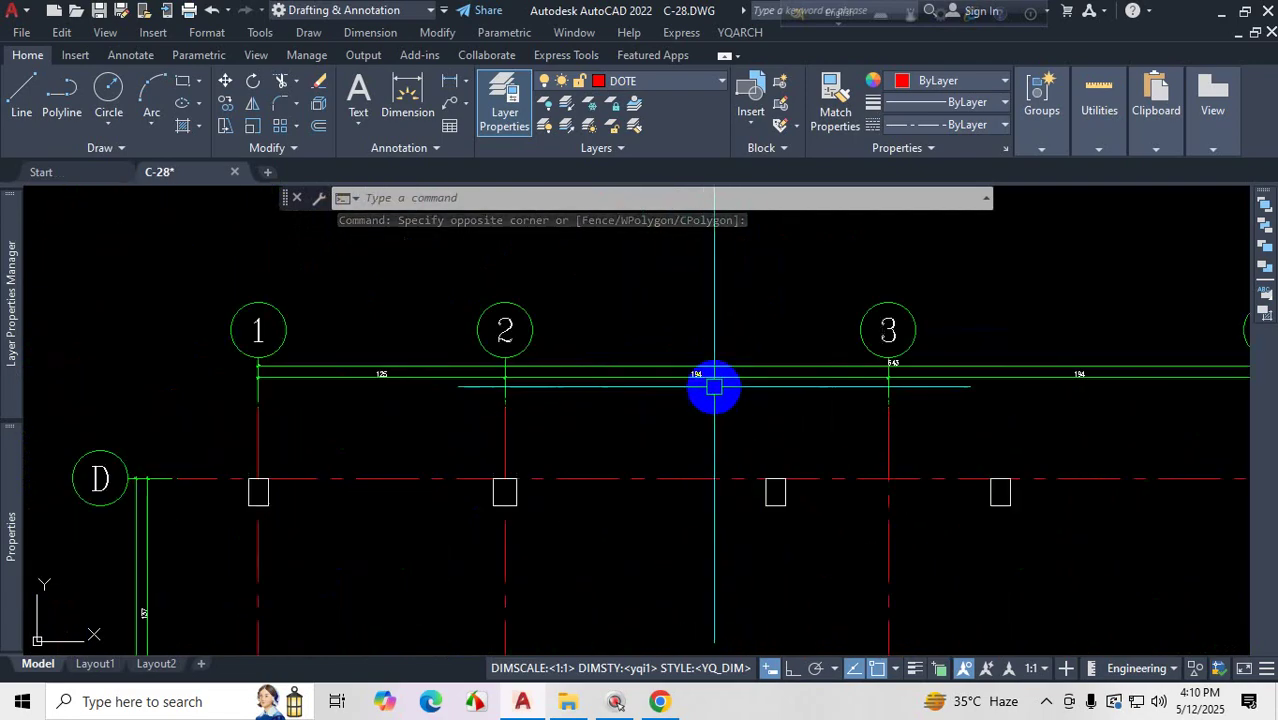
scroll(714, 388, down, 6)
scroll(714, 390, up, 6)
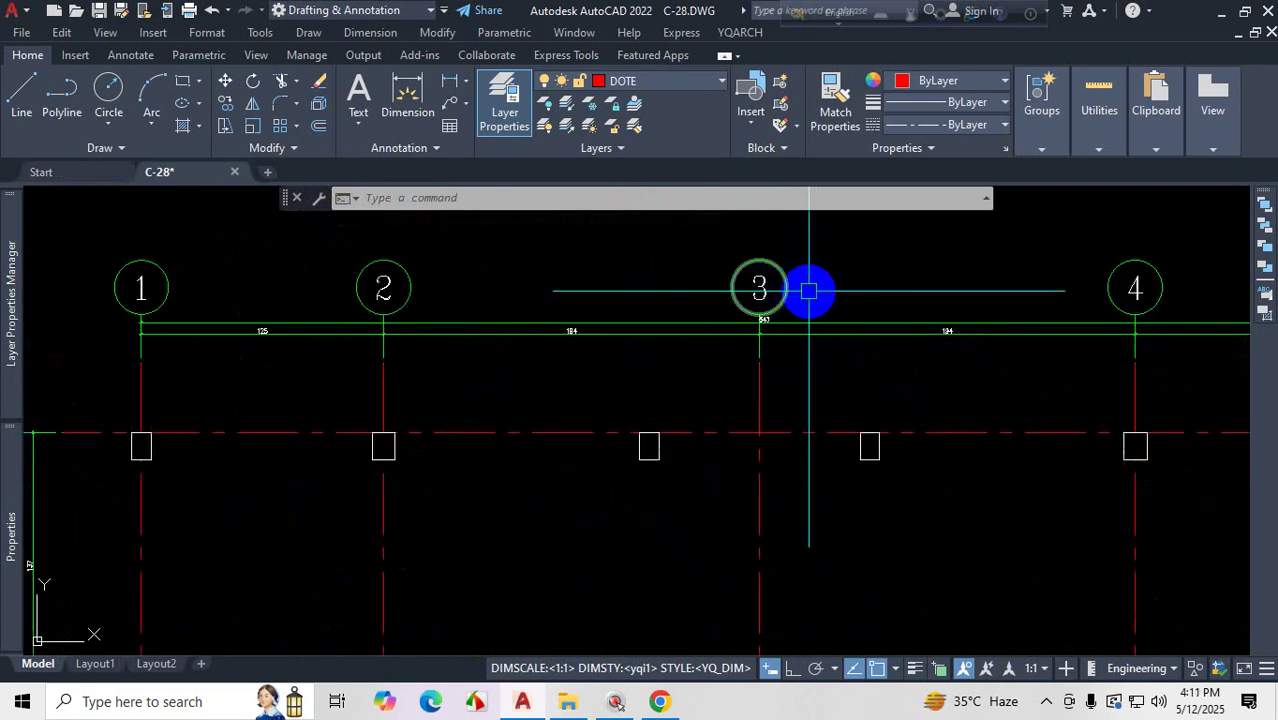
scroll(668, 365, down, 6)
scroll(645, 300, up, 8)
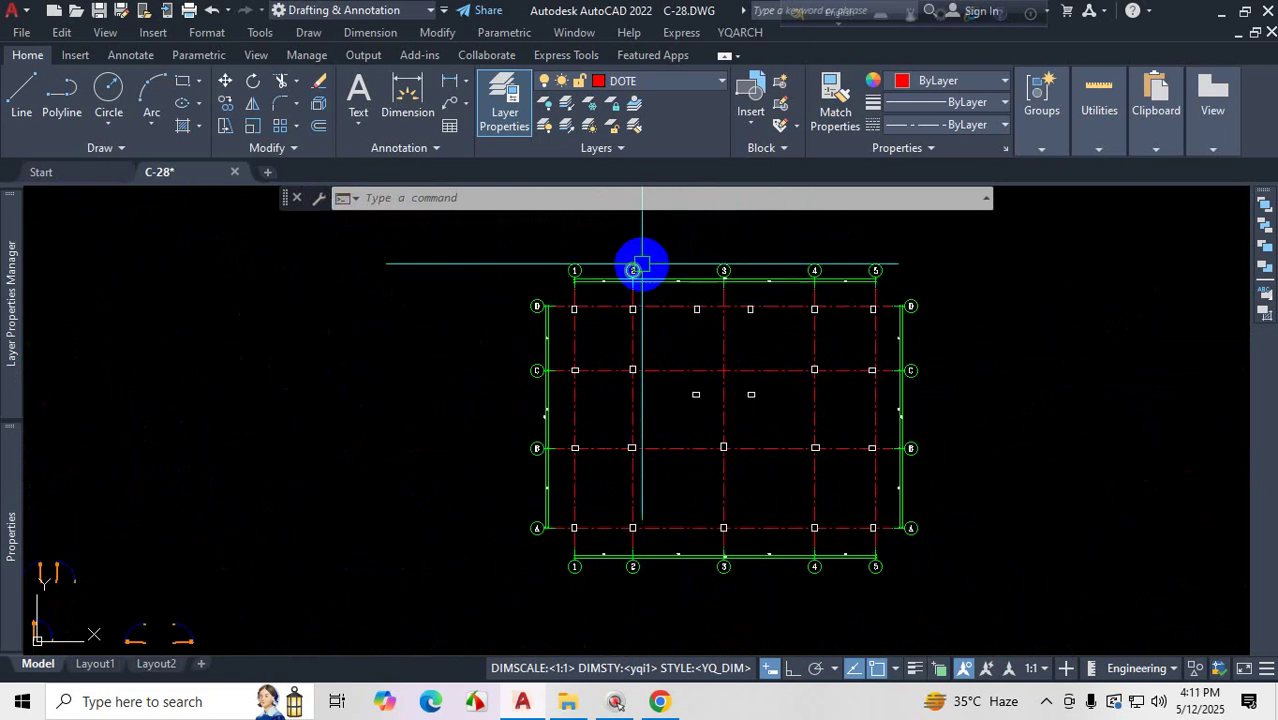
scroll(635, 287, up, 4)
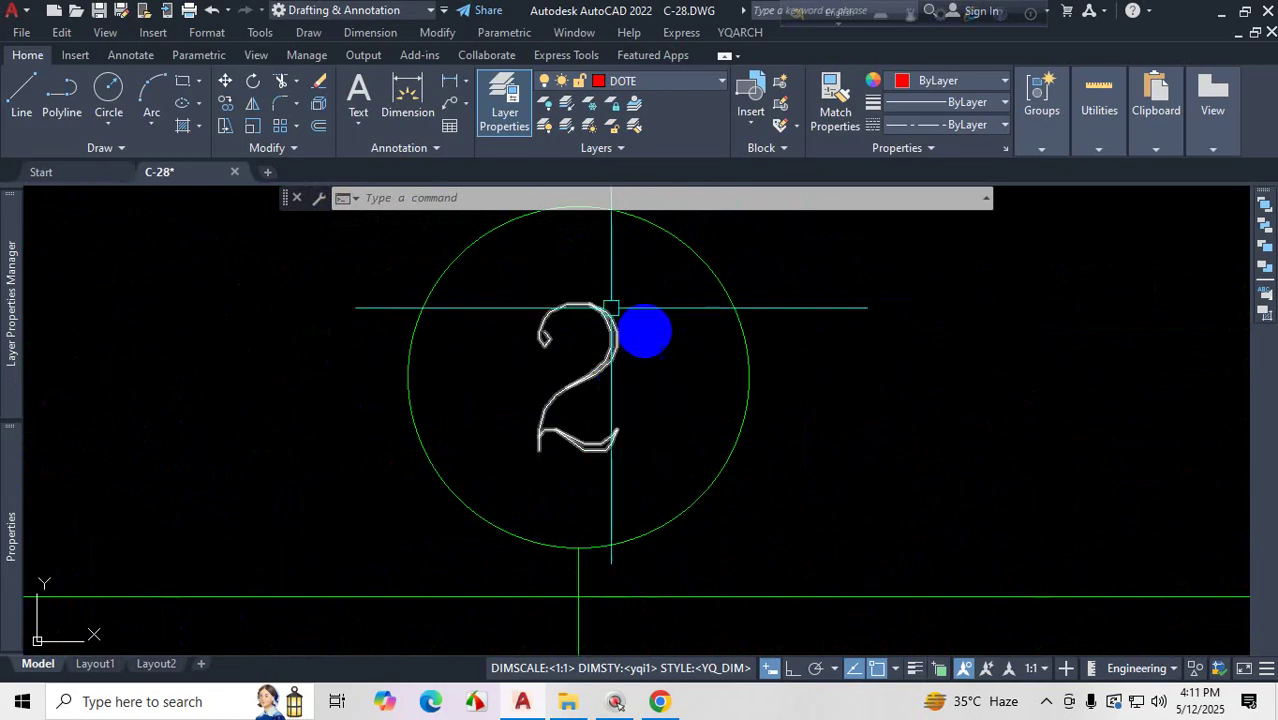
scroll(617, 390, down, 5)
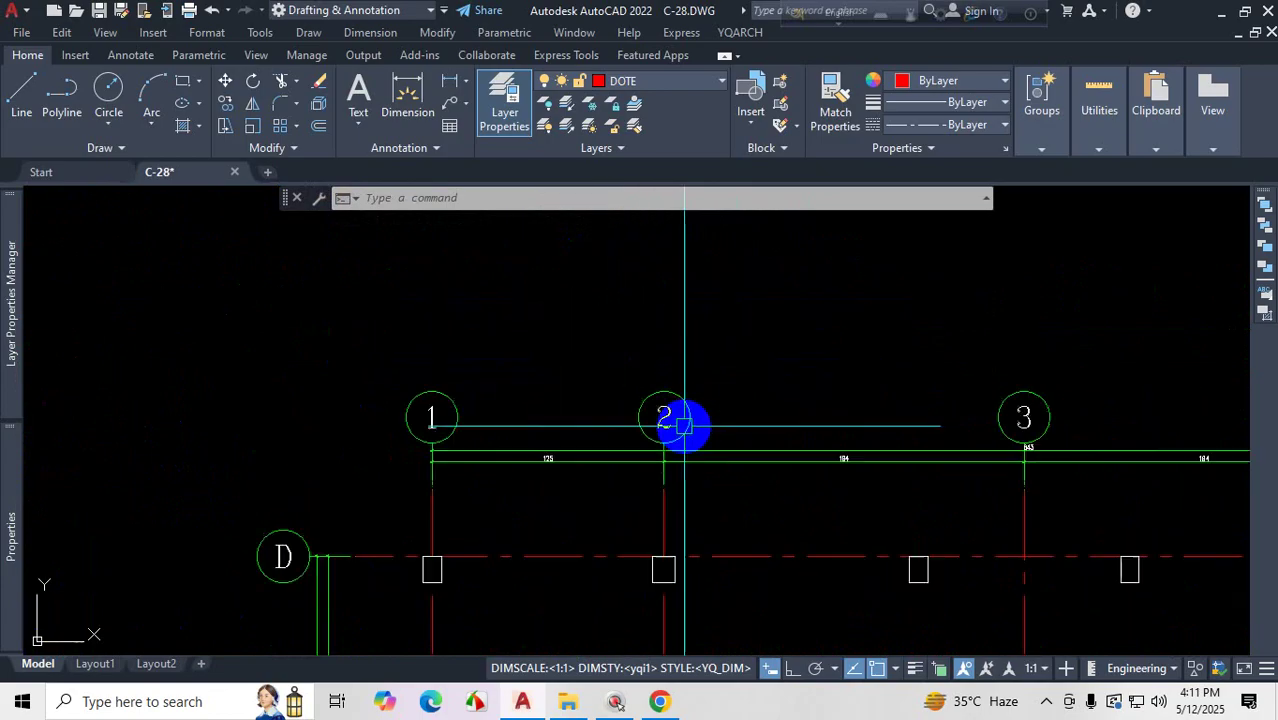
- Select the axis number 2 and extend the selection to all similar axis texts around the grid
scroll(685, 422, up, 7)
click(719, 345)
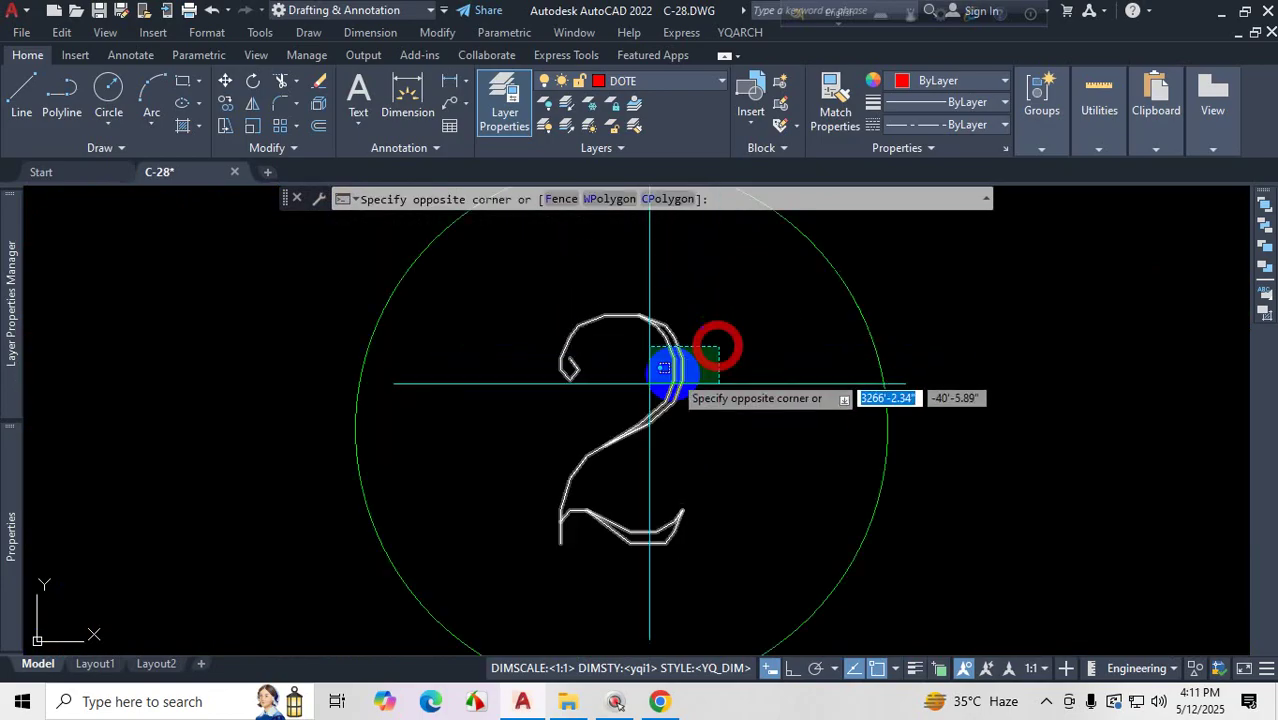
click(638, 390)
scroll(654, 391, down, 7)
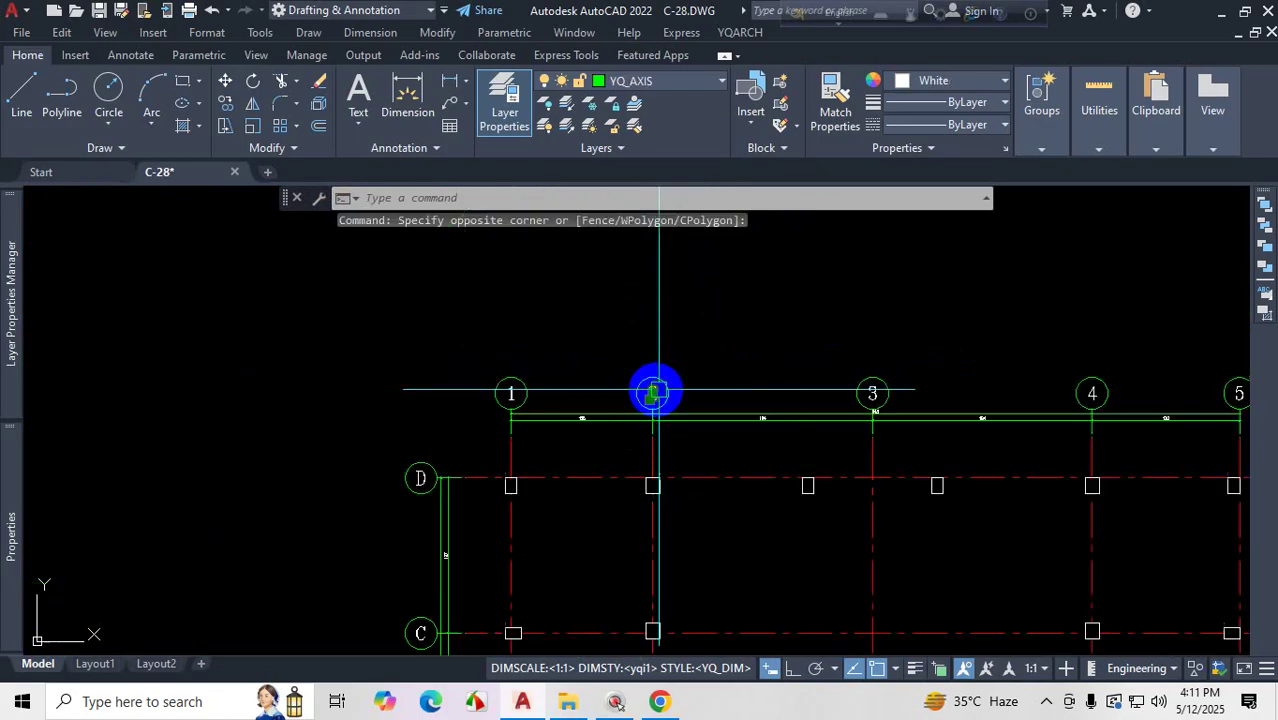
right_click(706, 323)
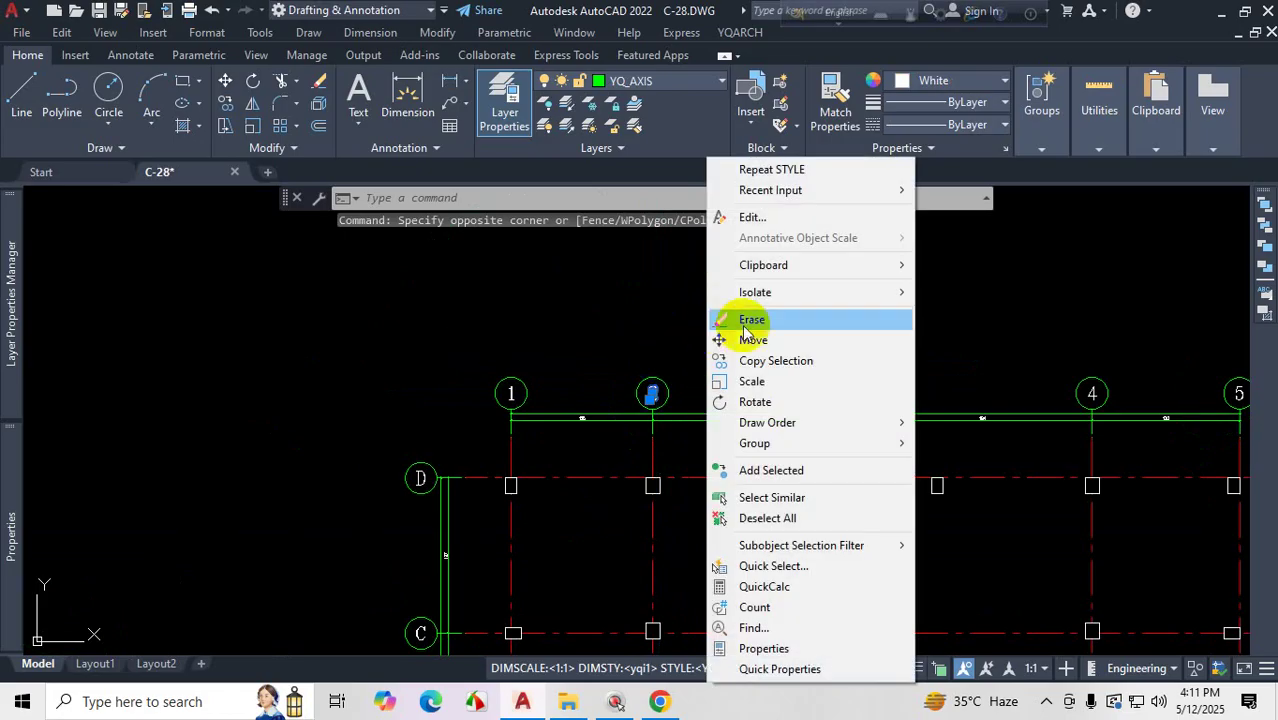
click(795, 497)
scroll(741, 433, down, 6)
scroll(724, 230, up, 5)
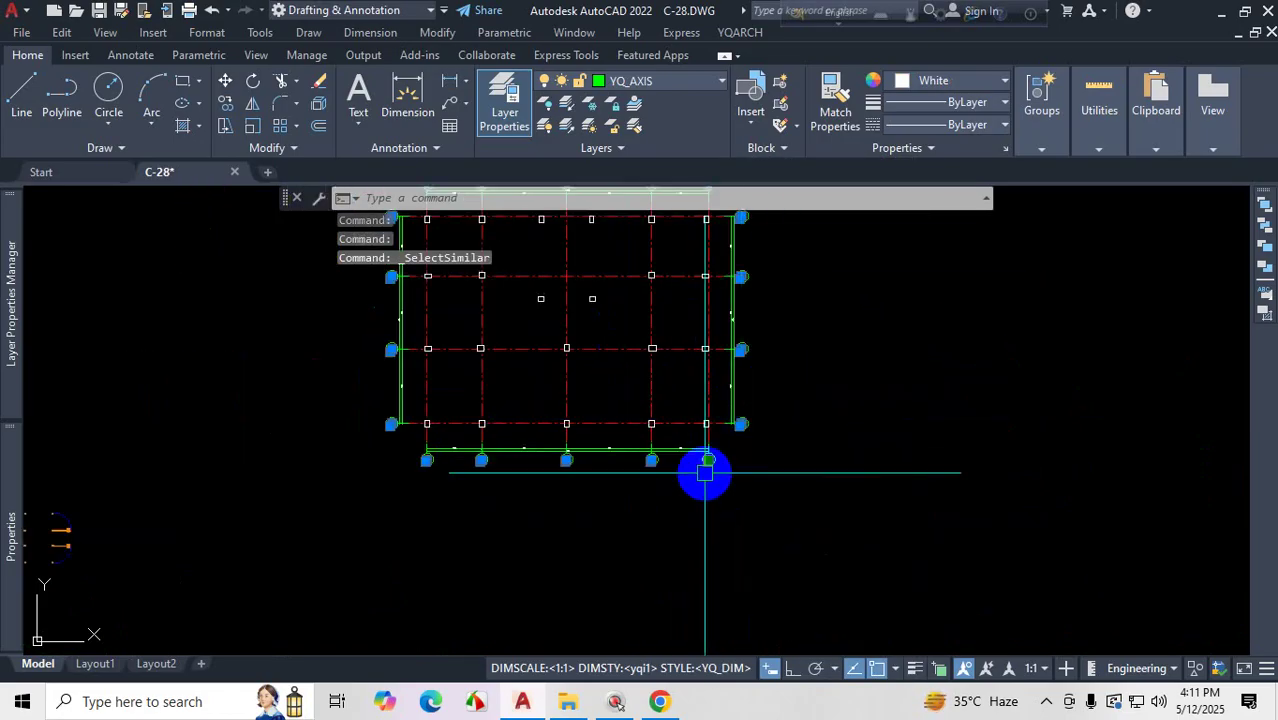
scroll(702, 471, down, 7)
scroll(613, 410, up, 3)
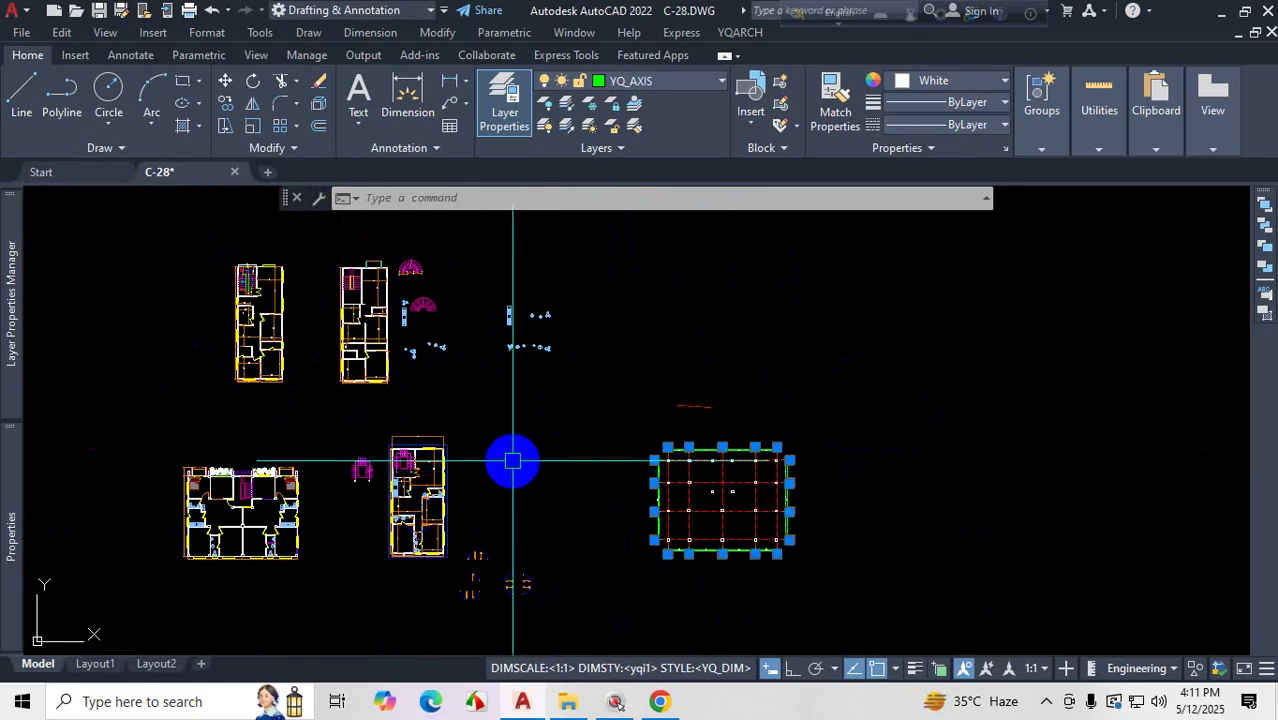
scroll(562, 394, down, 3)
scroll(827, 345, up, 3)
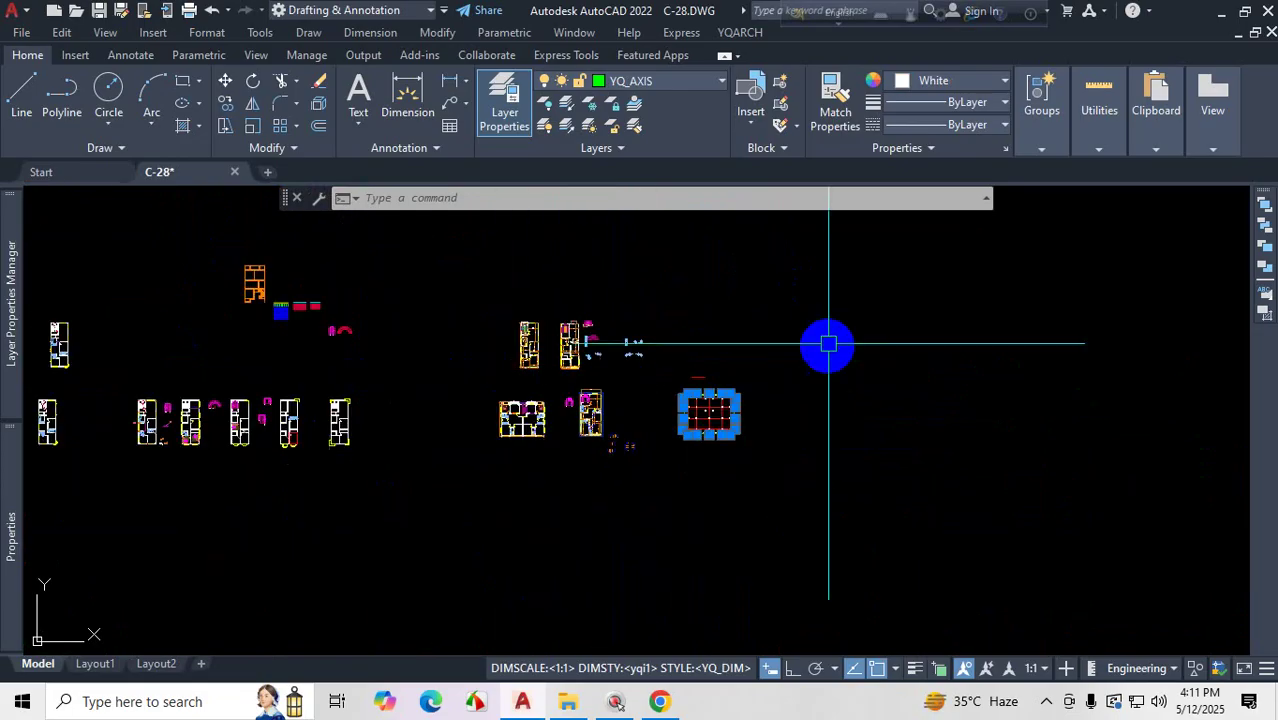
scroll(392, 347, up, 3)
scroll(608, 334, down, 3)
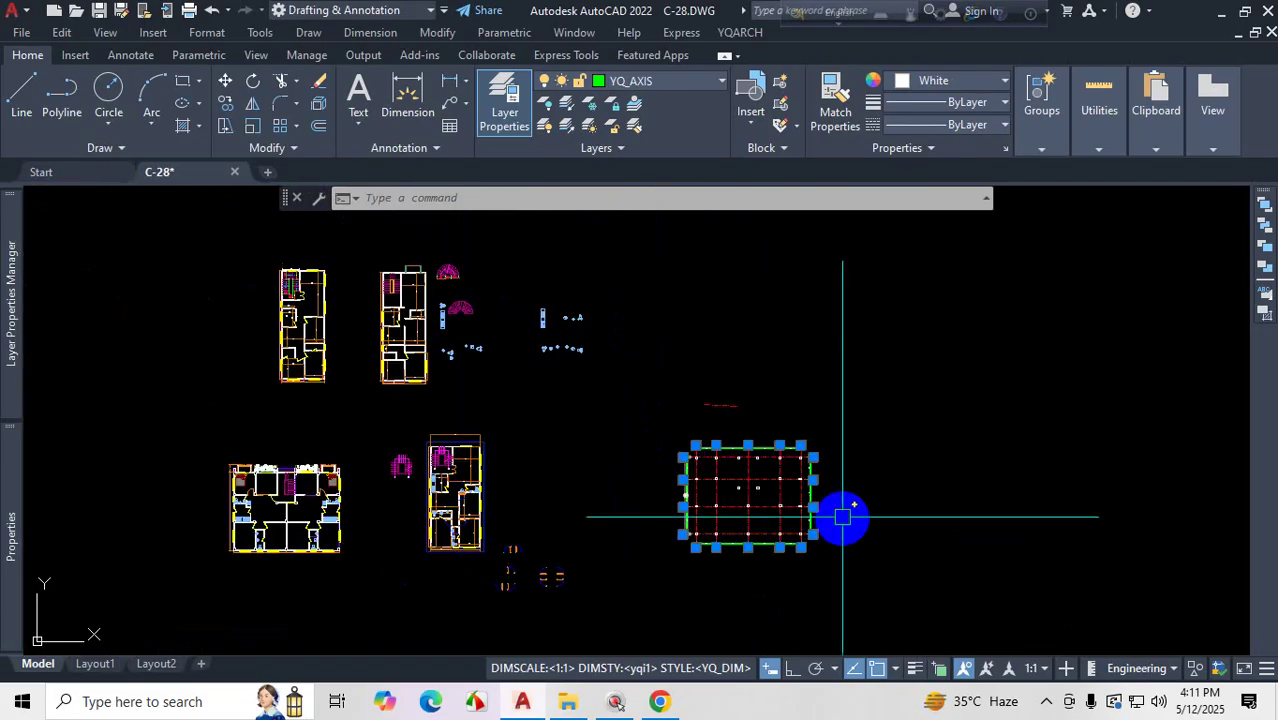
- Set the text style of the selected axis texts to TABLE and inspect the letter D in its circle
mouse_move(8, 461)
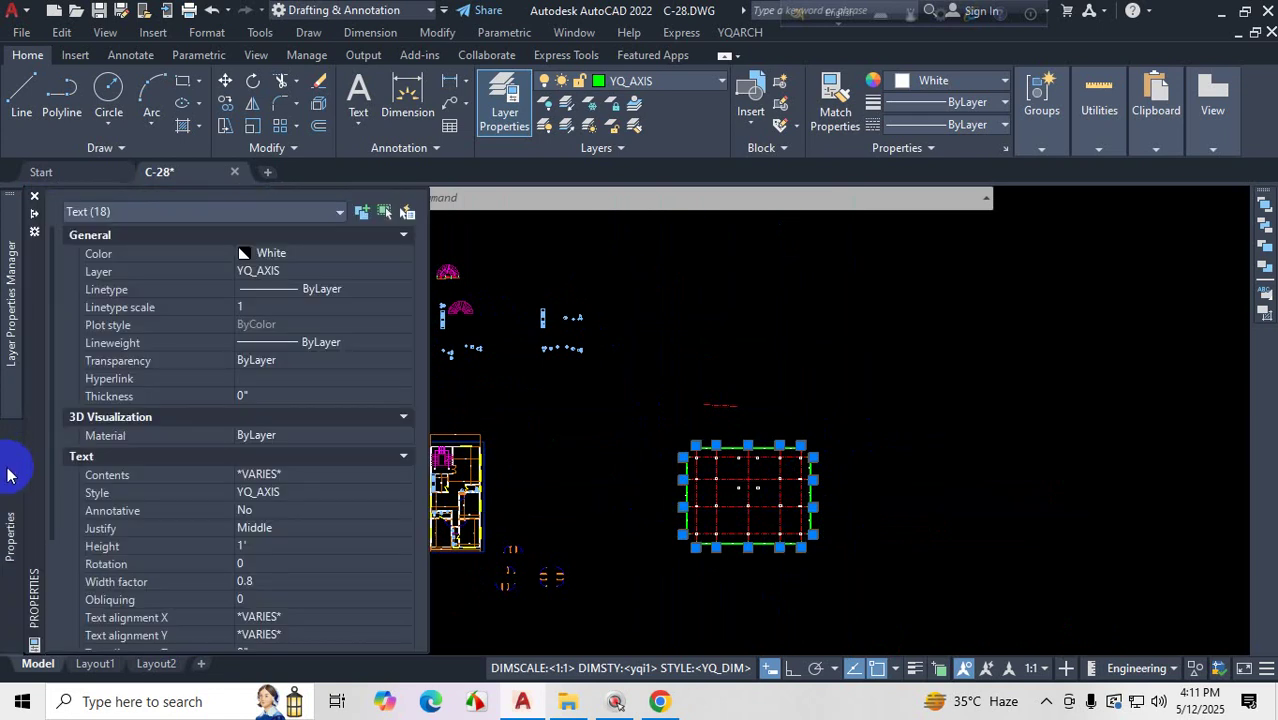
click(307, 494)
click(288, 560)
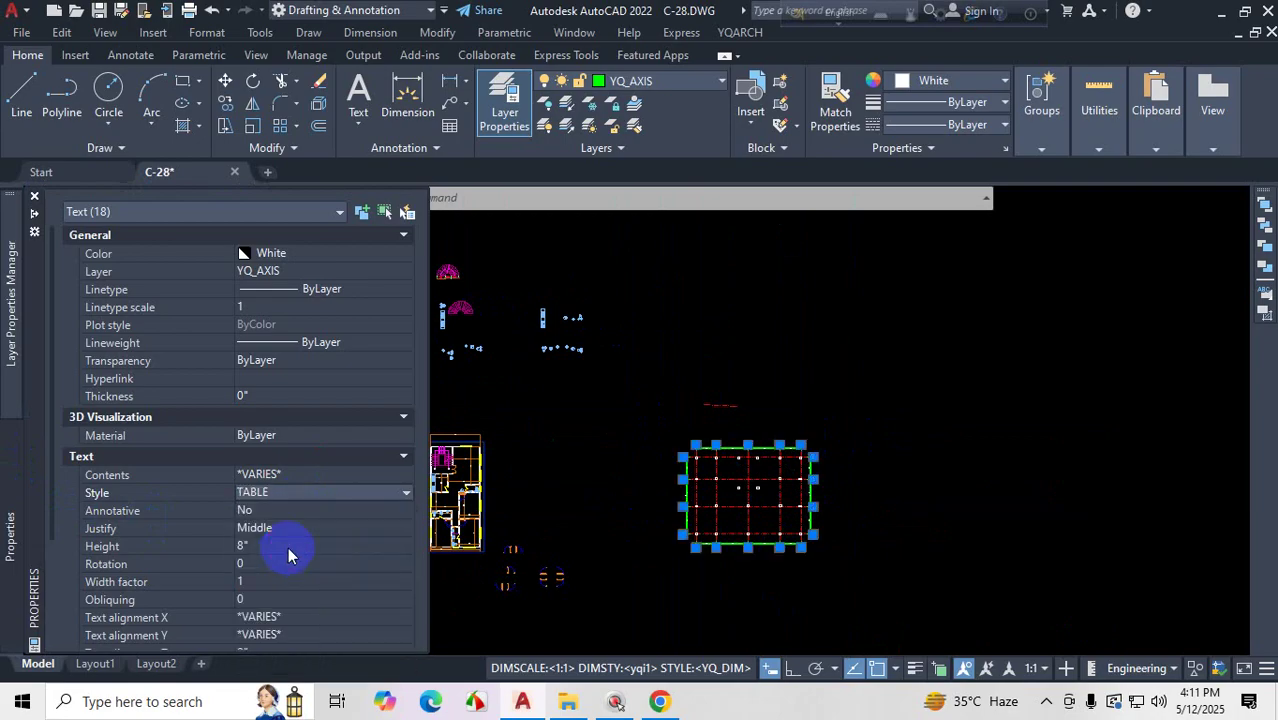
scroll(727, 508, up, 5)
scroll(640, 422, up, 8)
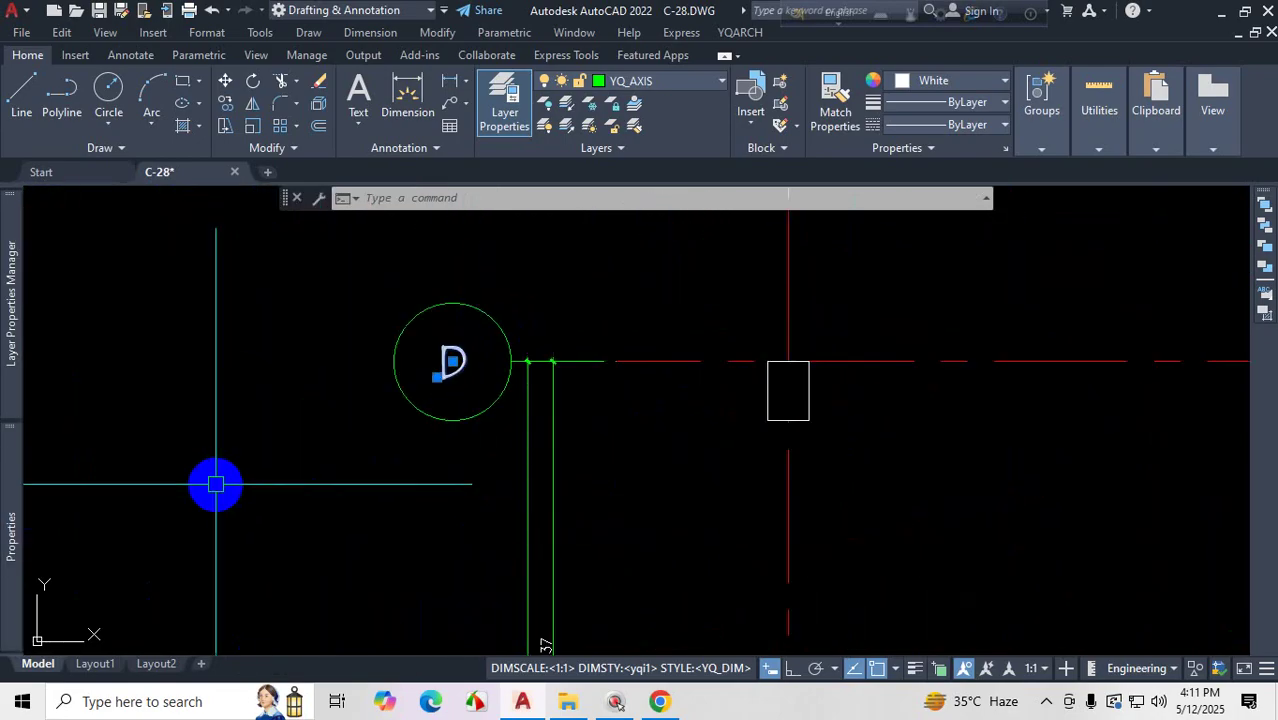
- Set the text style of the selected axis texts back to YQ_AXIS and clear the selection
mouse_move(3, 452)
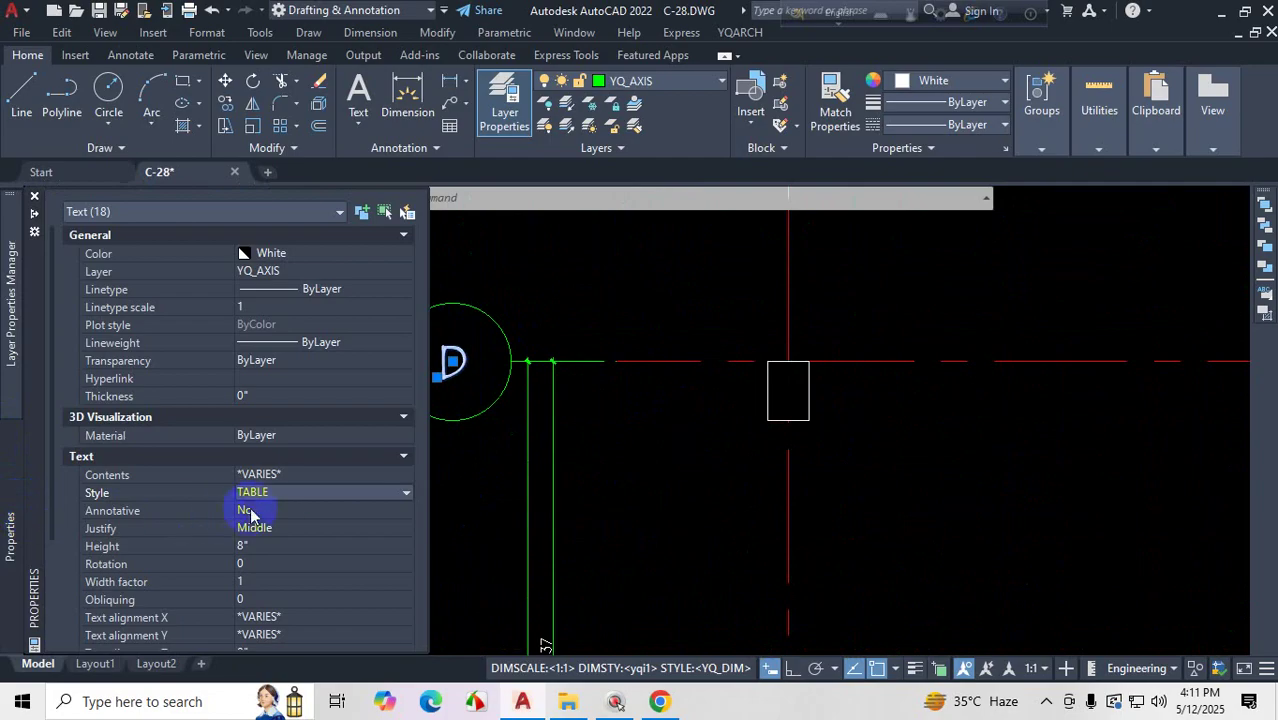
click(286, 493)
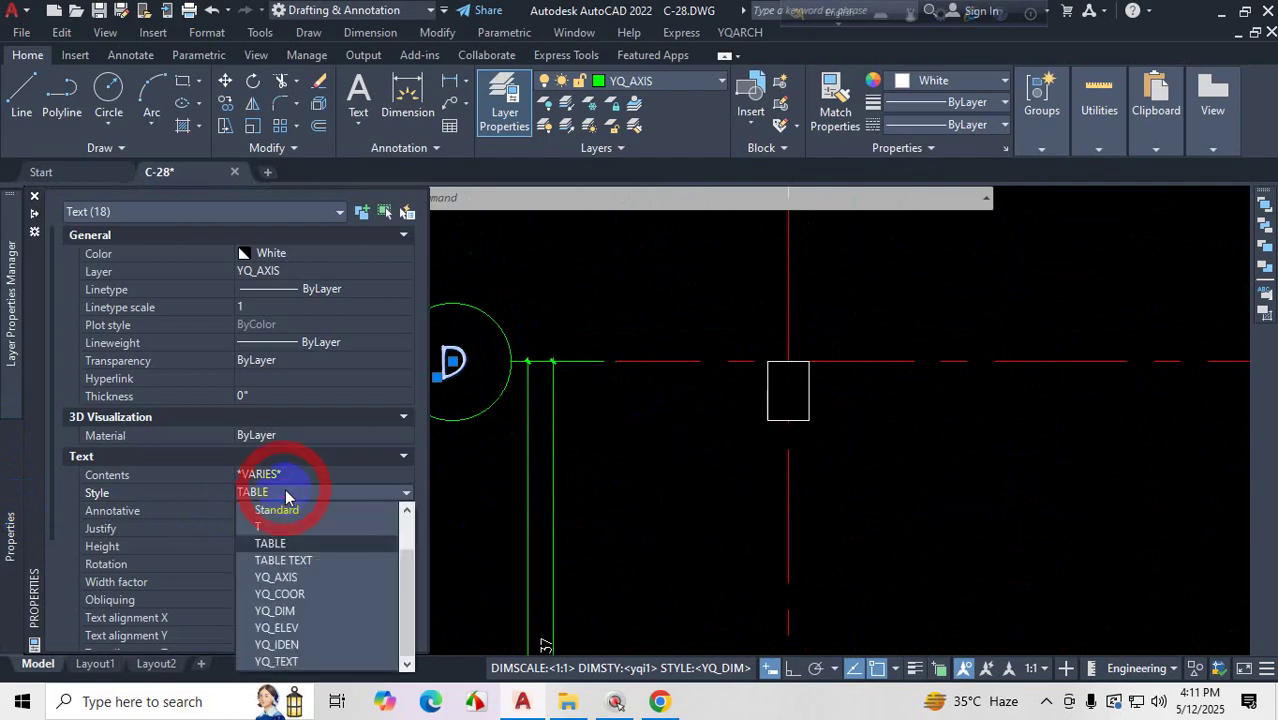
click(285, 579)
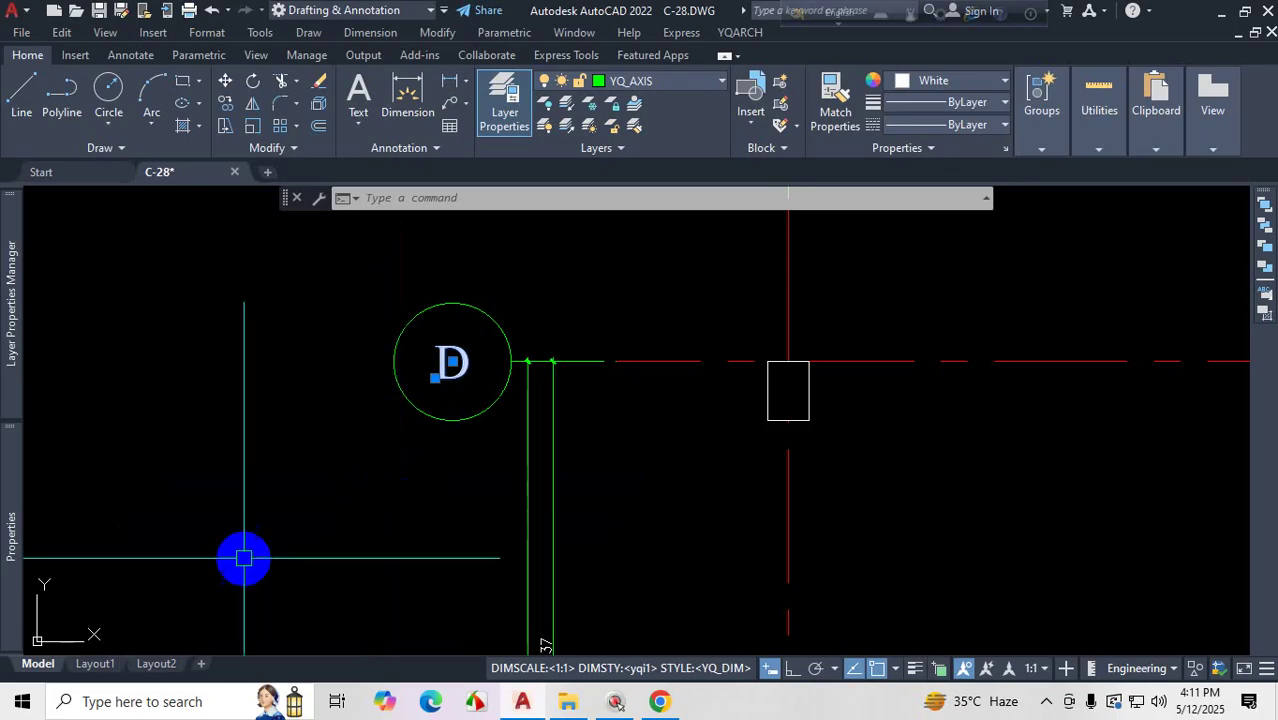
mouse_move(13, 521)
click(283, 493)
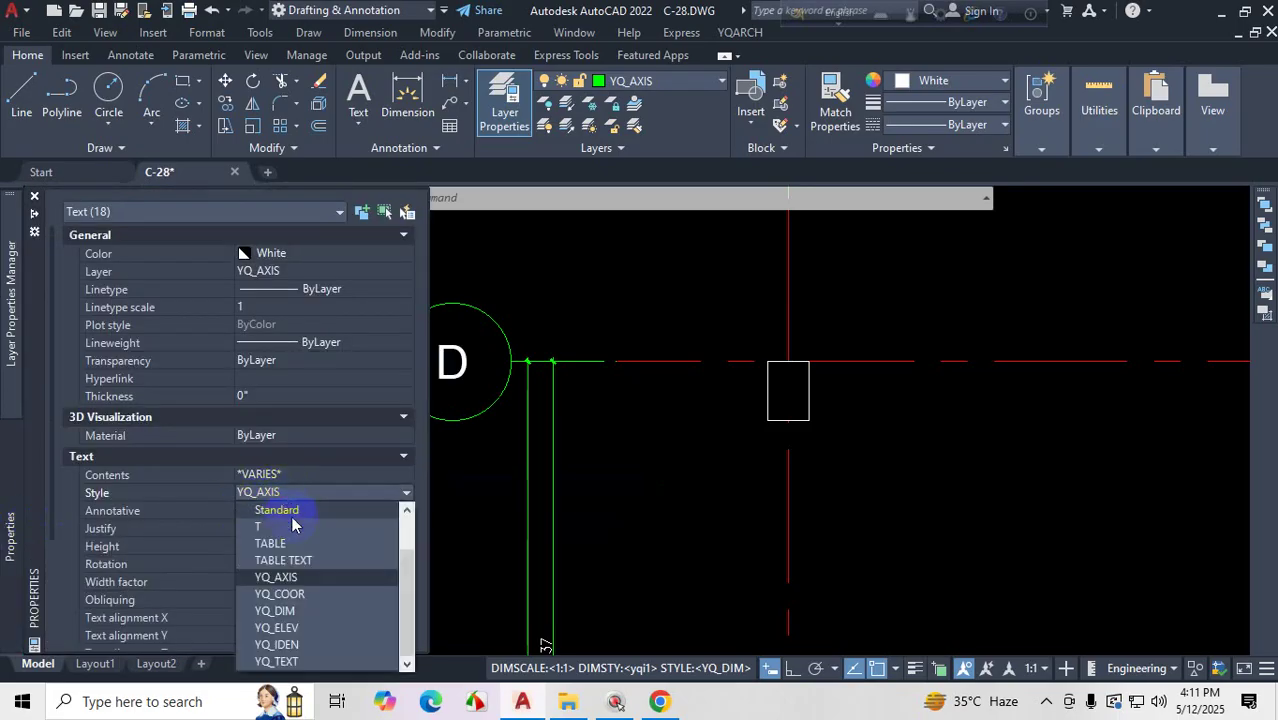
click(293, 586)
key(Escape)
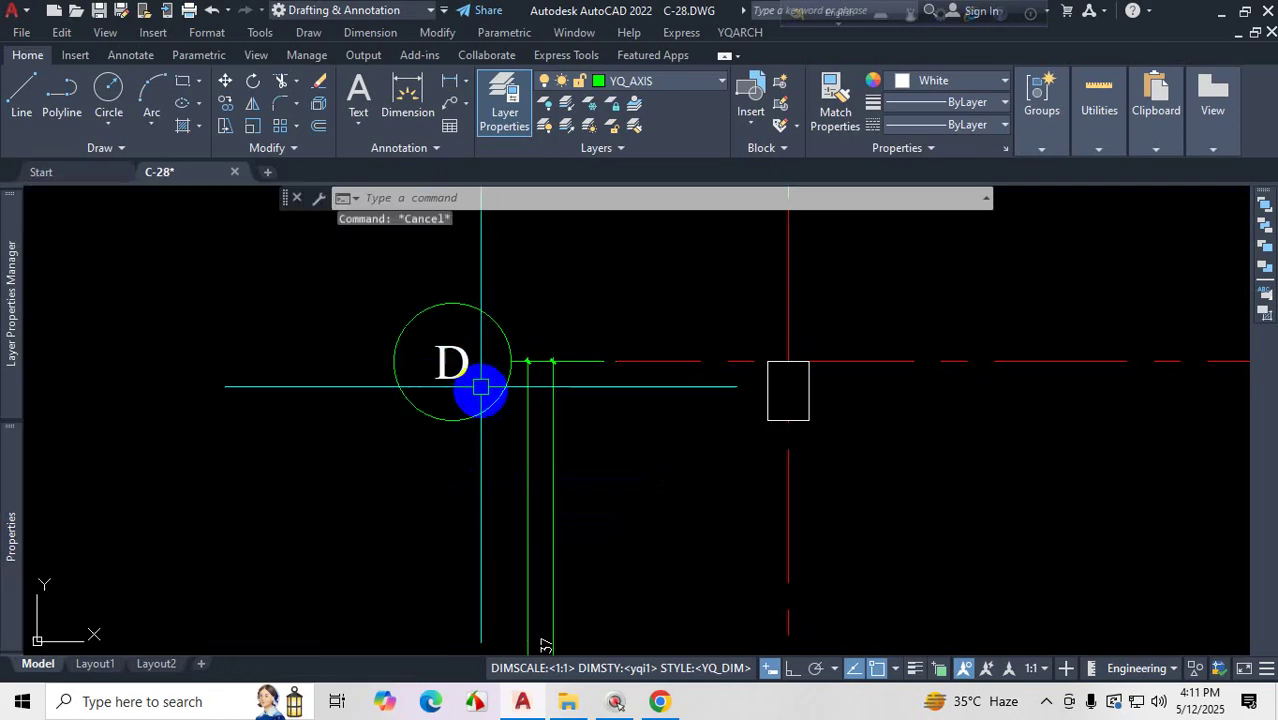
- Inspect the axis number 3 inside its circle and save the drawing
scroll(443, 478, down, 3)
scroll(700, 410, up, 12)
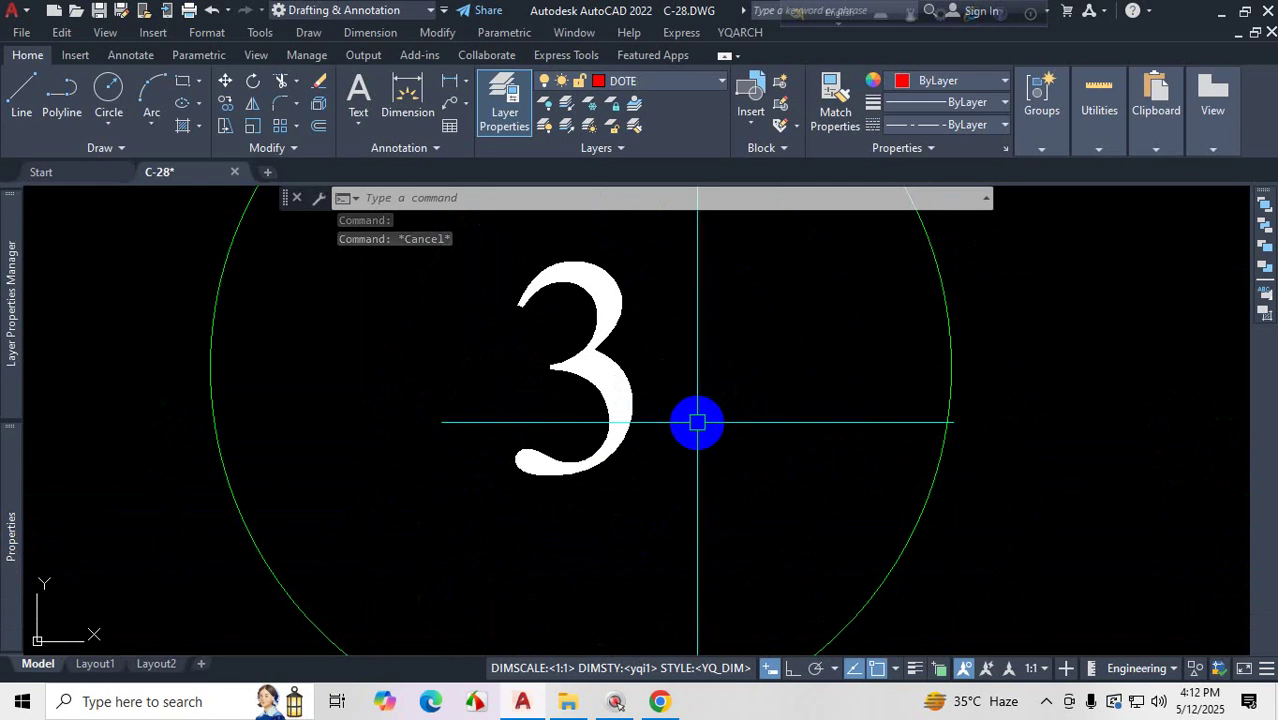
scroll(687, 430, down, 15)
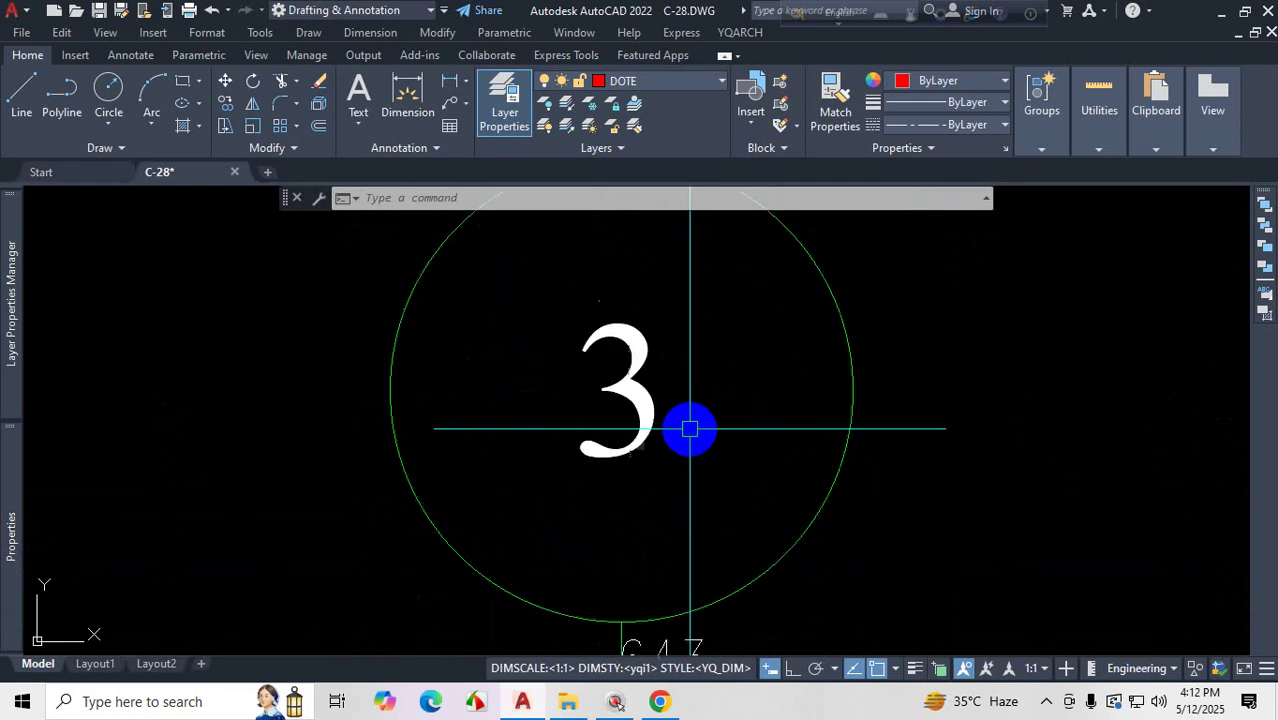
scroll(668, 422, down, 3)
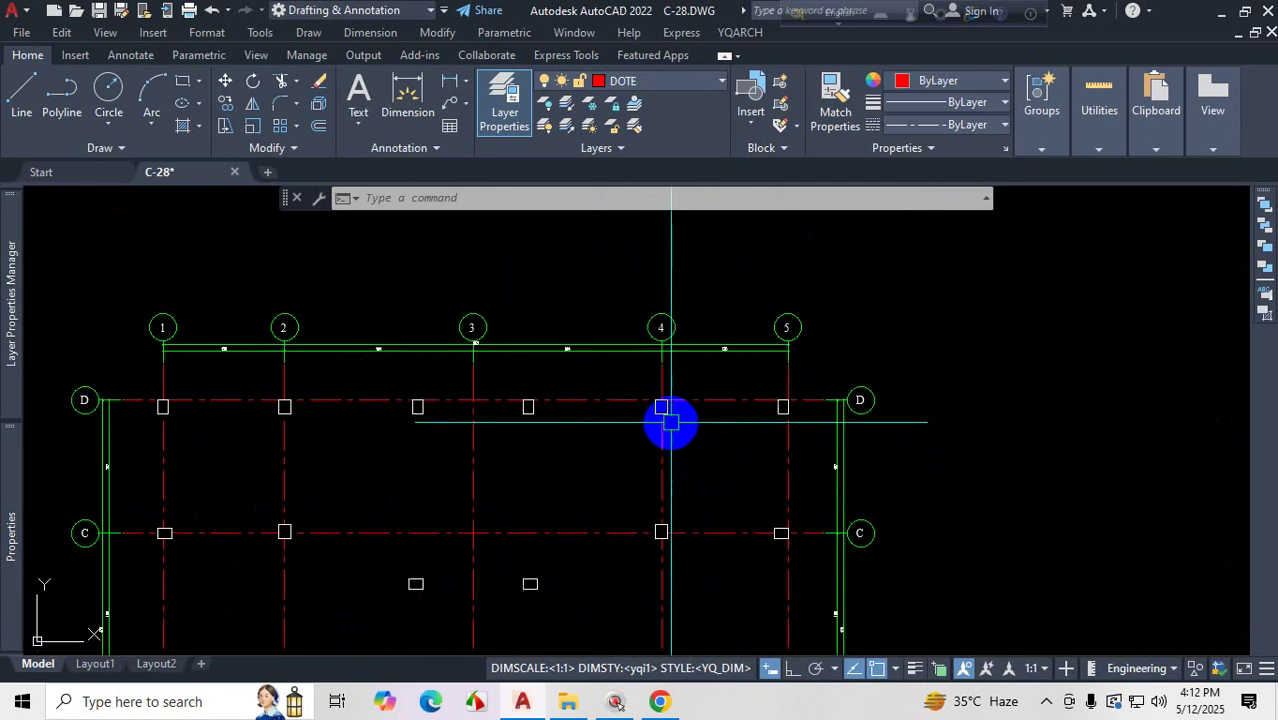
ctrl+scroll(588, 417, down, 5)
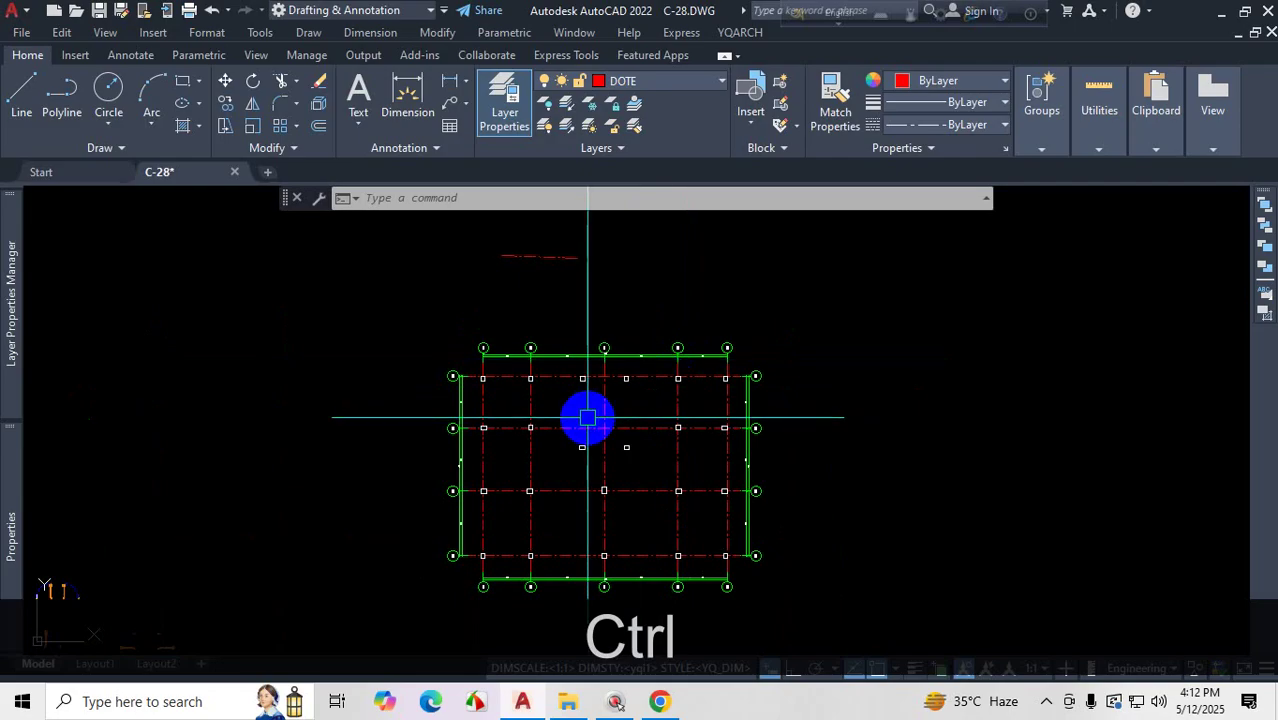
- Copy the whole column grid with its axis symbols and dimensions to the empty area on its right
click(410, 317)
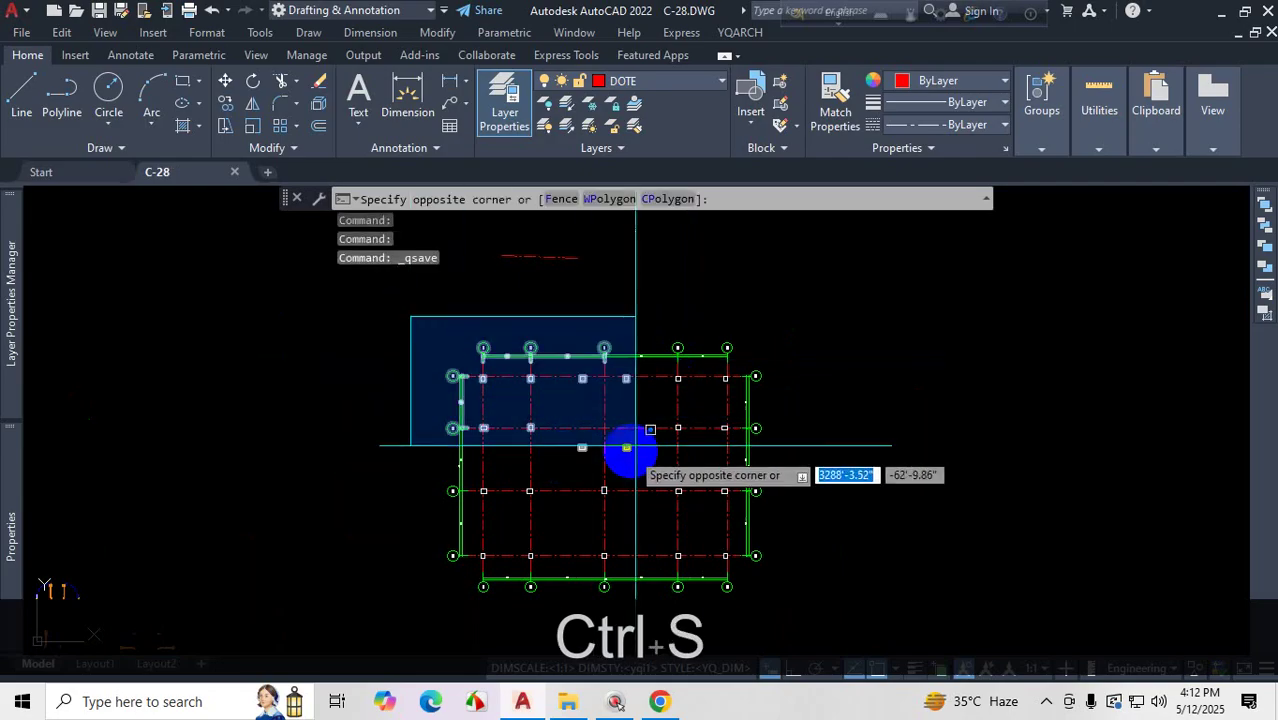
click(802, 607)
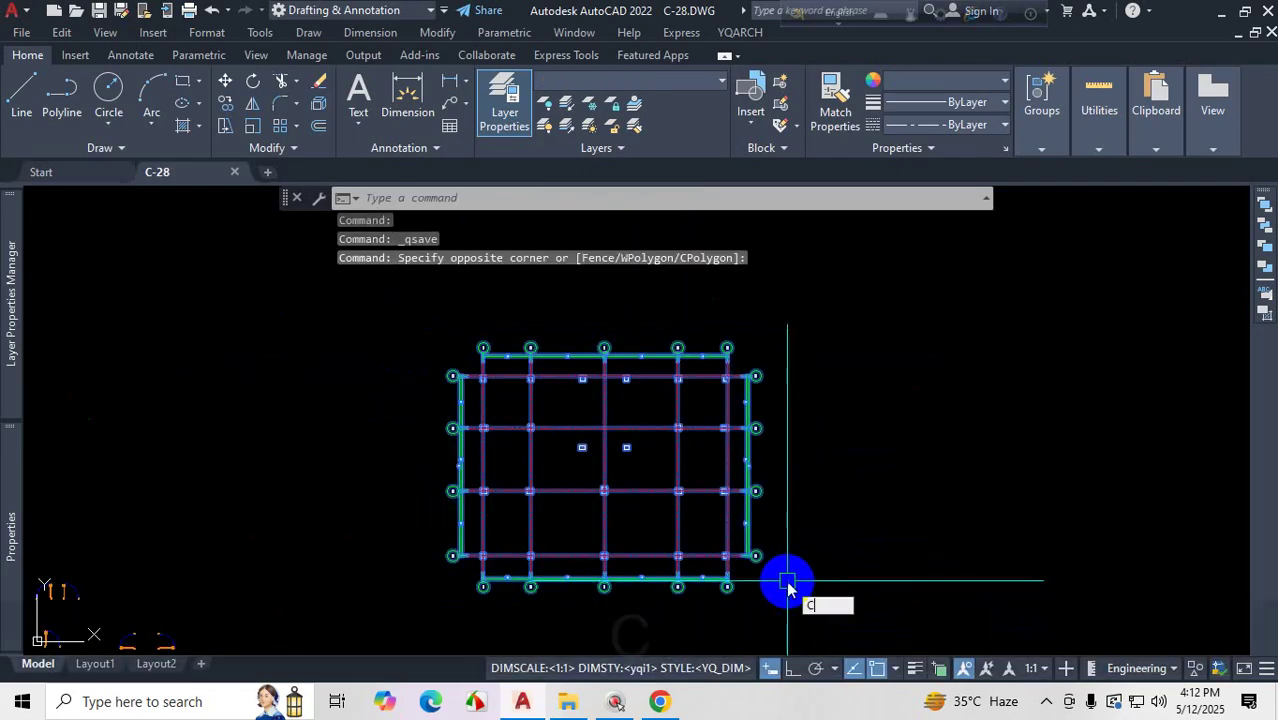
text(o)
key(Return)
click(752, 580)
scroll(790, 565, down, 4)
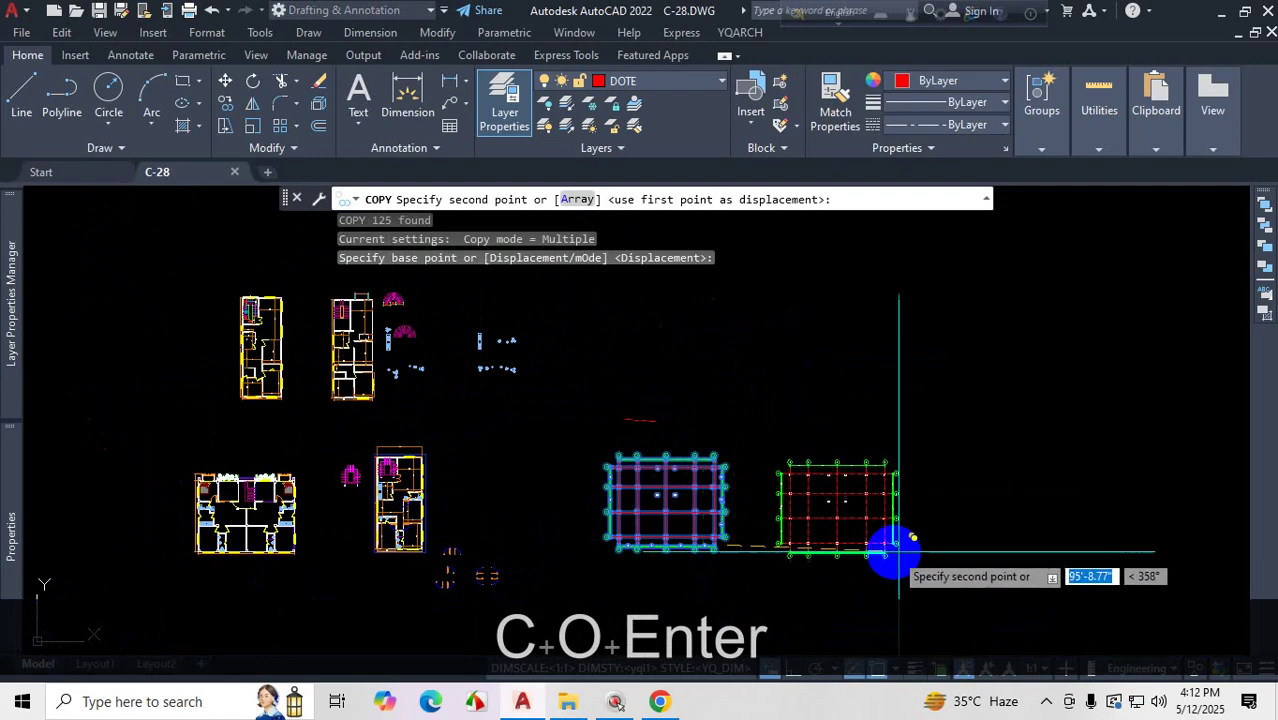
click(927, 543)
key(Escape)
- Isolate the YQ_AXIS layer, erase all axis symbols of the copied grid, and restore the hidden layers
scroll(875, 456, up, 5)
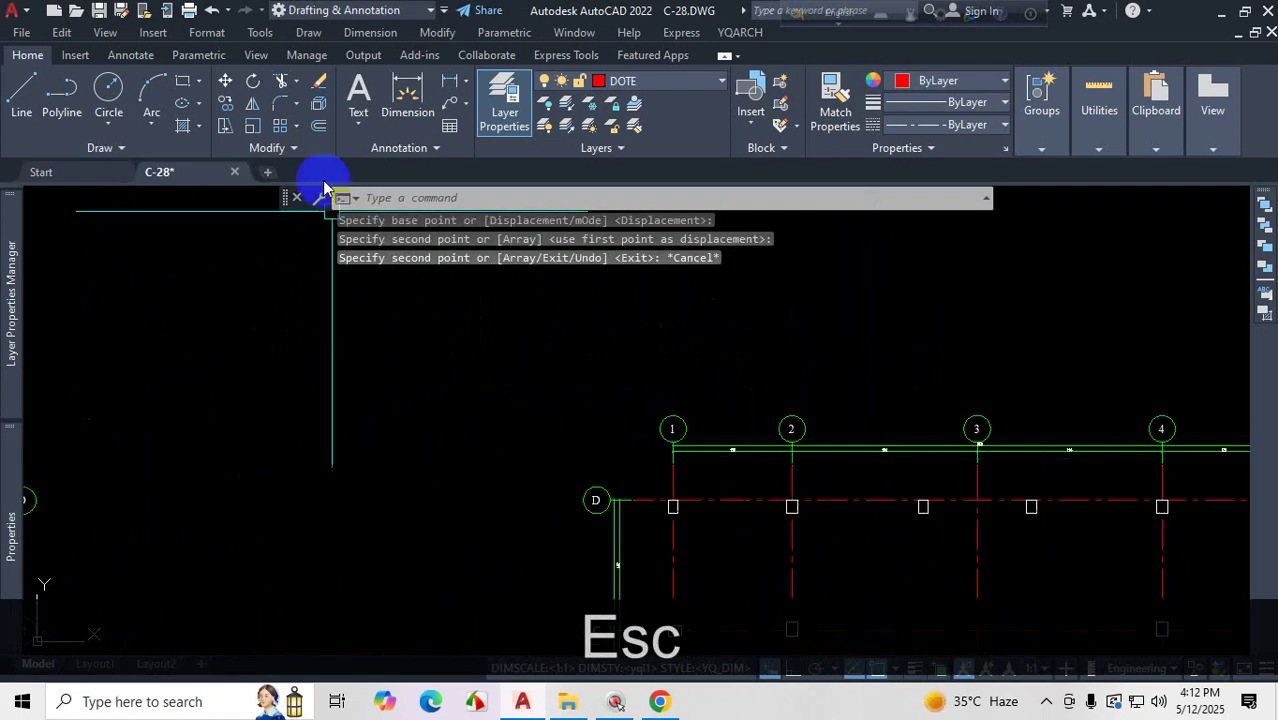
click(565, 107)
click(686, 427)
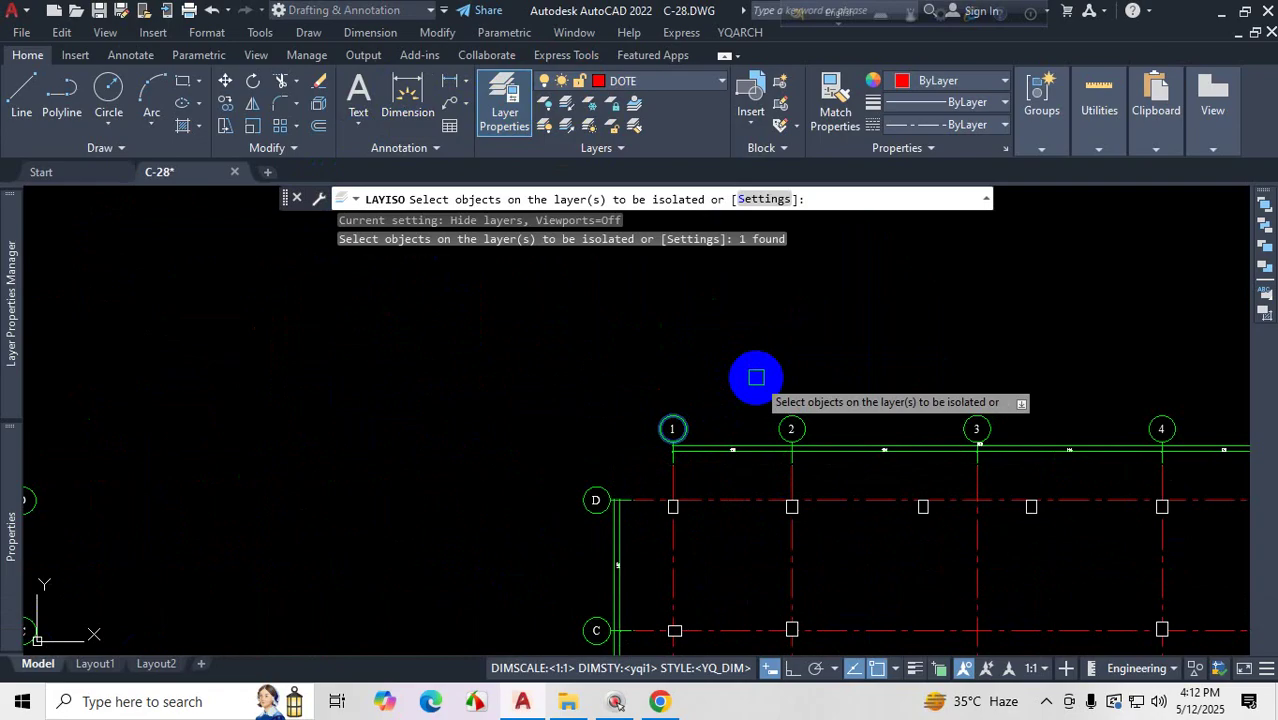
key(Return)
scroll(760, 356, up, 5)
click(827, 308)
click(623, 501)
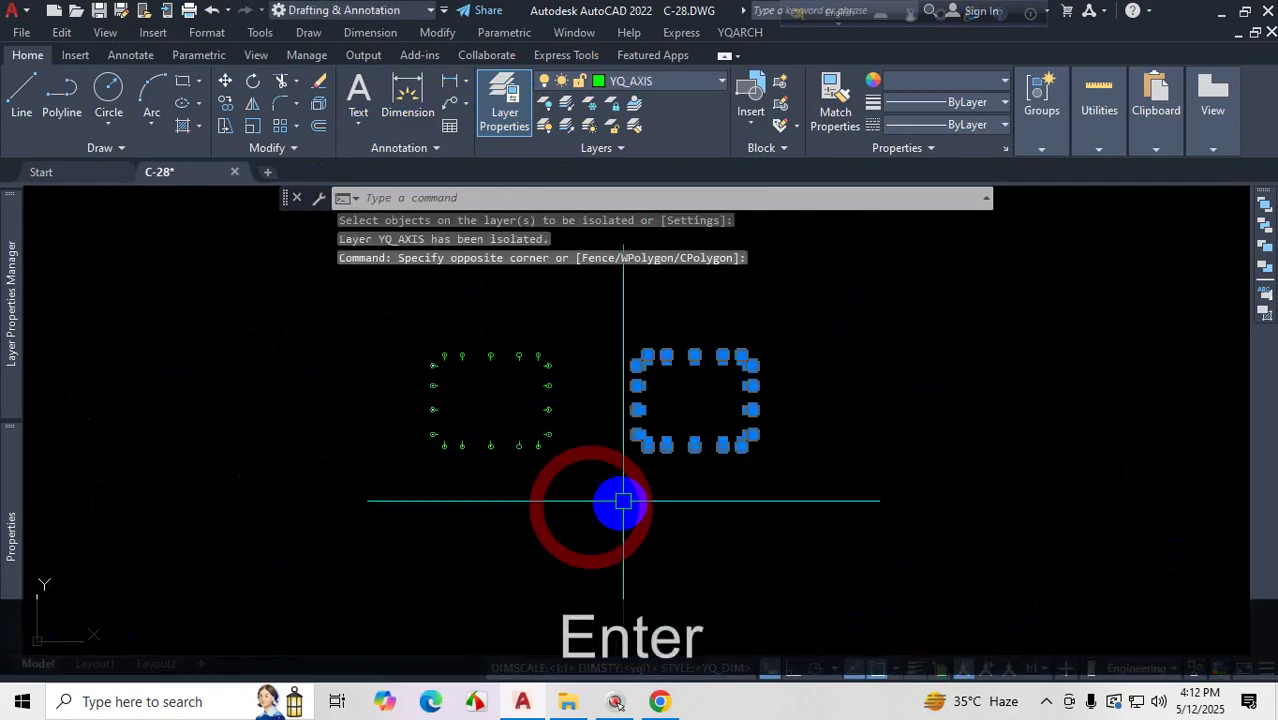
key(Delete)
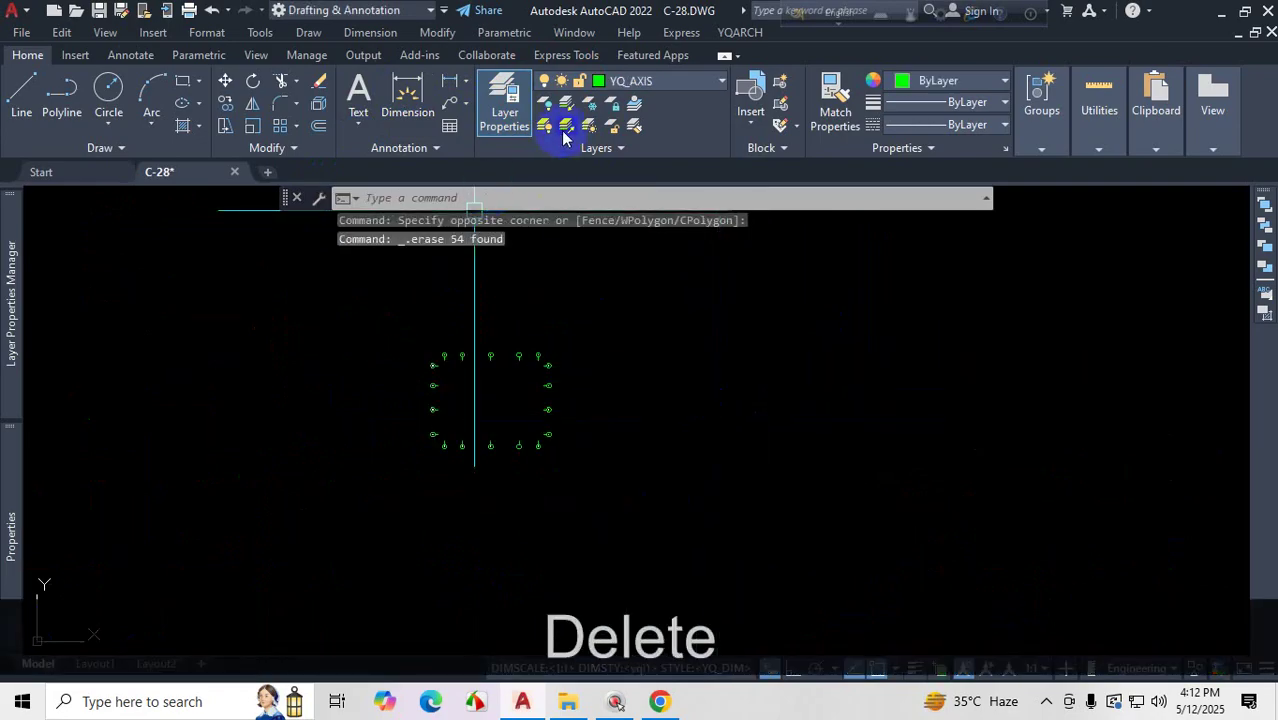
click(566, 126)
- Select the overall and first bay dimensions along the copied grid's upper edge and left side
scroll(742, 357, up, 5)
click(624, 348)
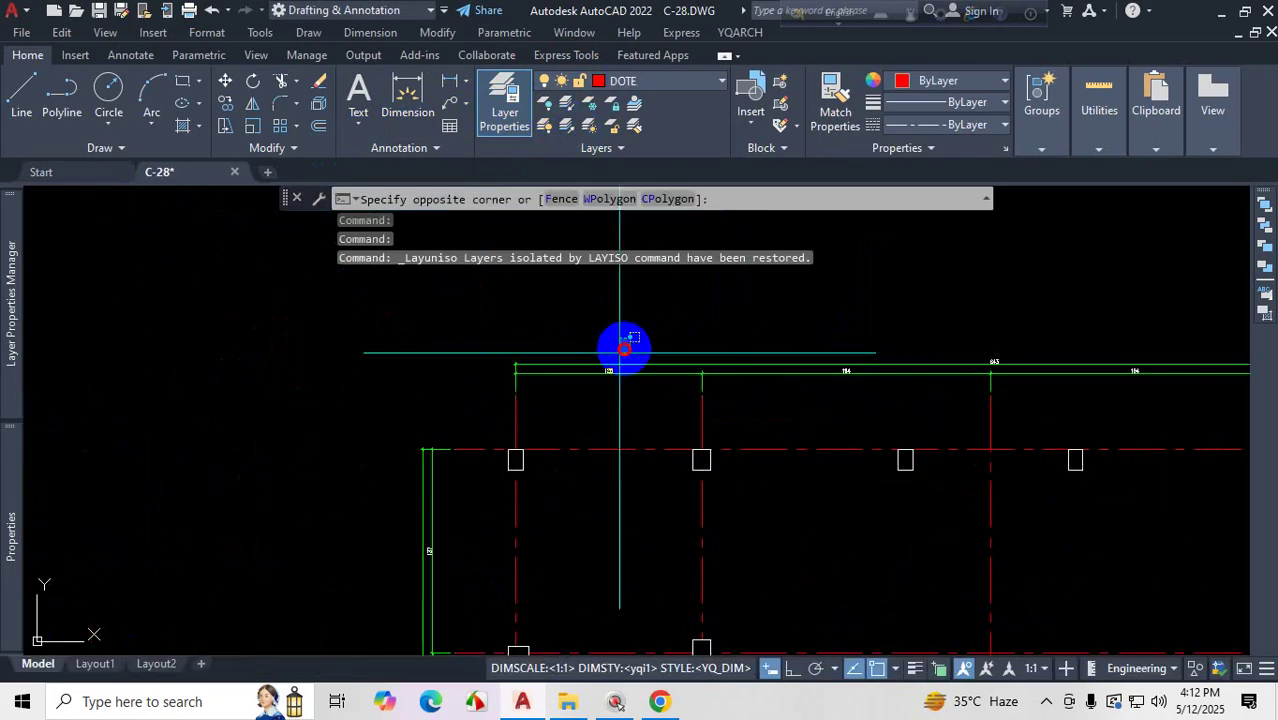
click(550, 399)
scroll(632, 320, down, 3)
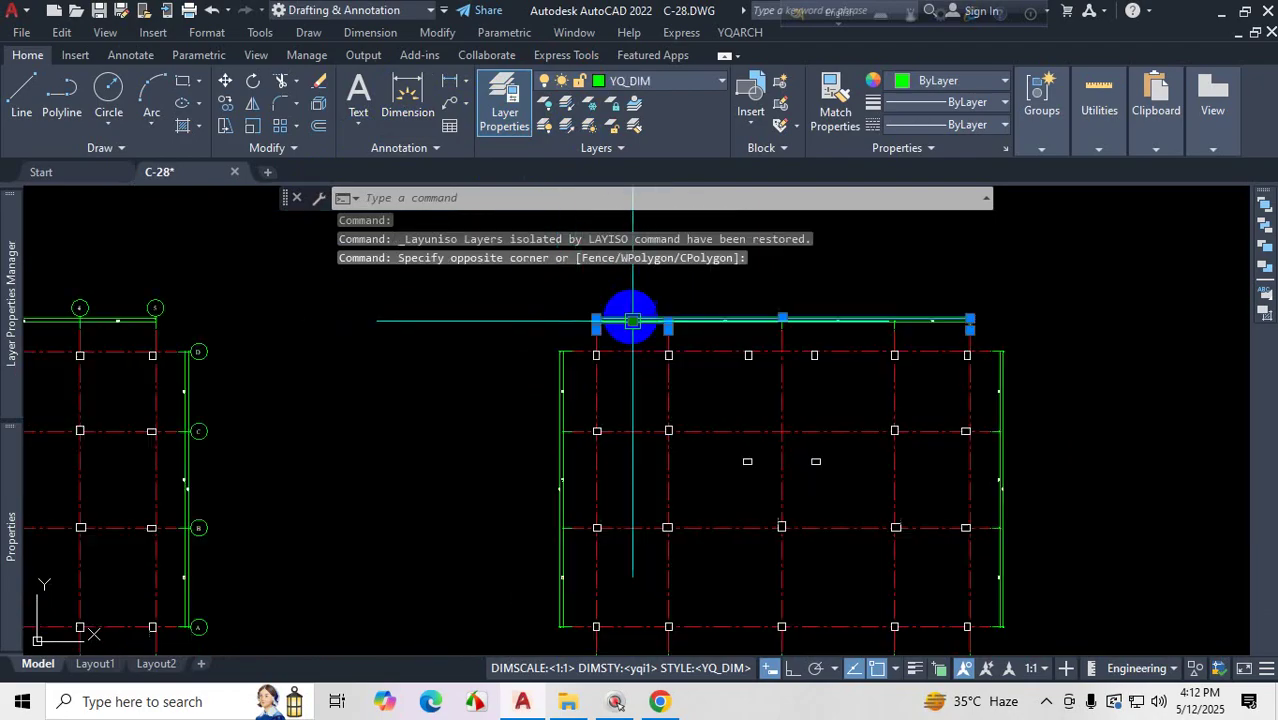
scroll(540, 440, up, 2)
click(602, 354)
click(508, 371)
scroll(578, 345, down, 6)
scroll(608, 414, up, 6)
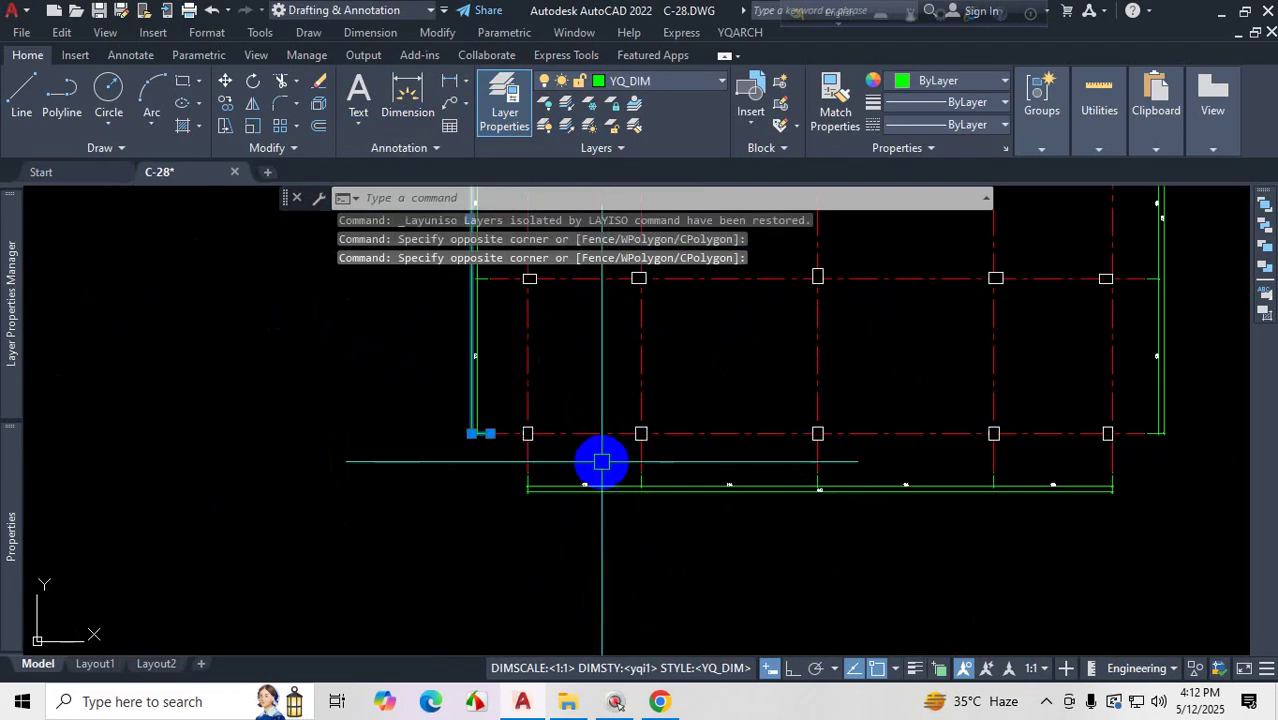
- Add the overall and first bay dimensions below the copied grid and the overall and middle bay dimensions on its right side to the selection
click(601, 462)
click(542, 536)
scroll(785, 442, down, 5)
scroll(790, 402, up, 5)
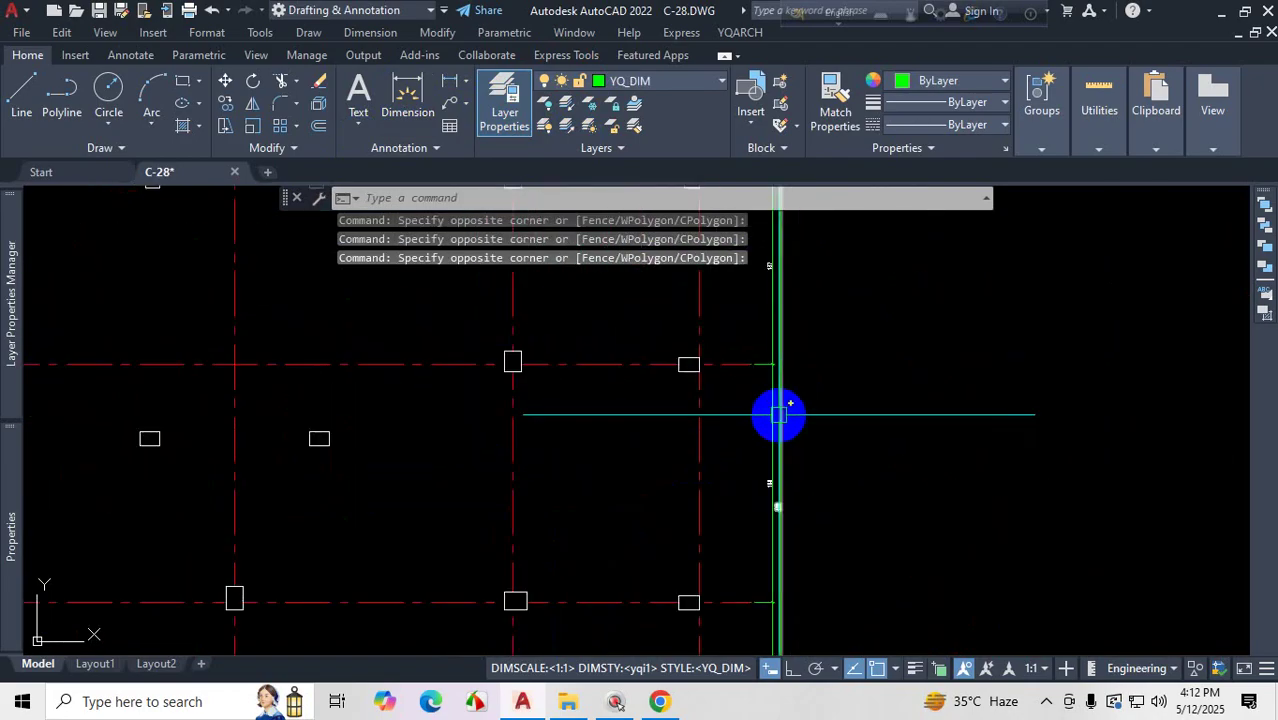
click(790, 404)
click(757, 428)
scroll(793, 348, down, 2)
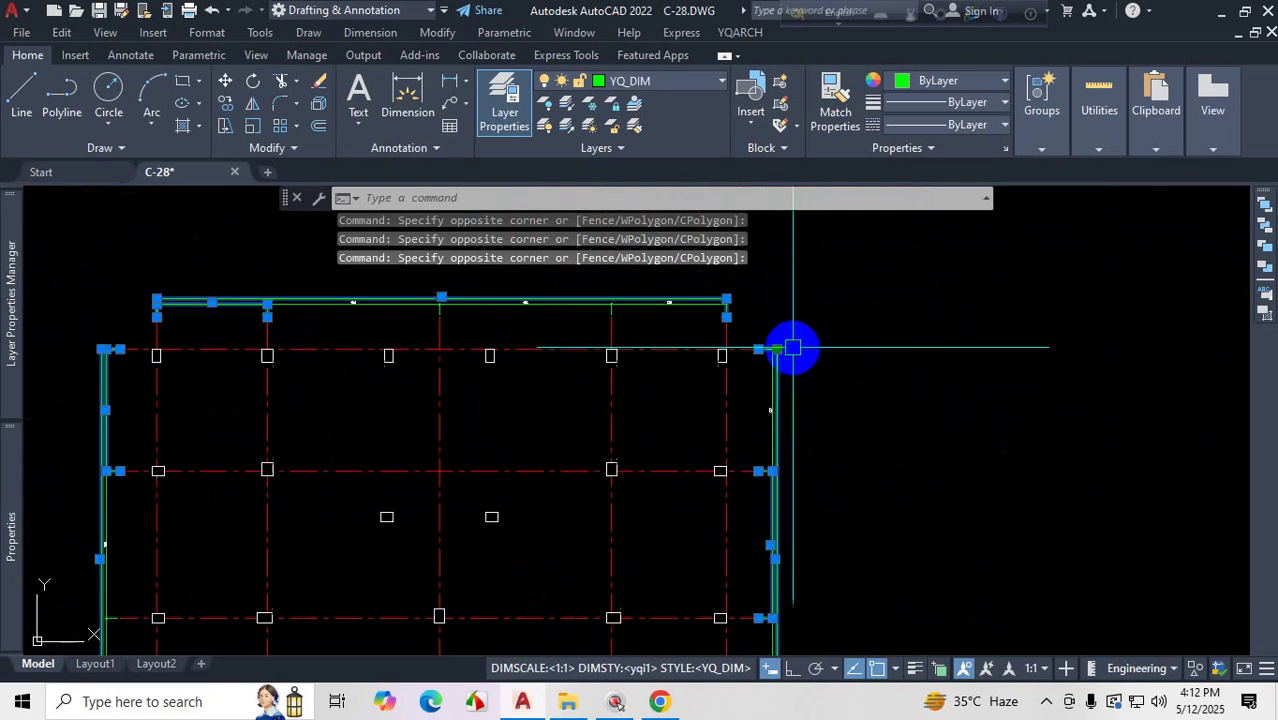
- Add the right side's uppermost bay dimension and the two rightmost bay dimensions of the upper edge to the selection
scroll(795, 347, up, 2)
click(780, 379)
click(747, 400)
scroll(737, 391, down, 4)
scroll(710, 340, up, 4)
click(684, 324)
click(652, 380)
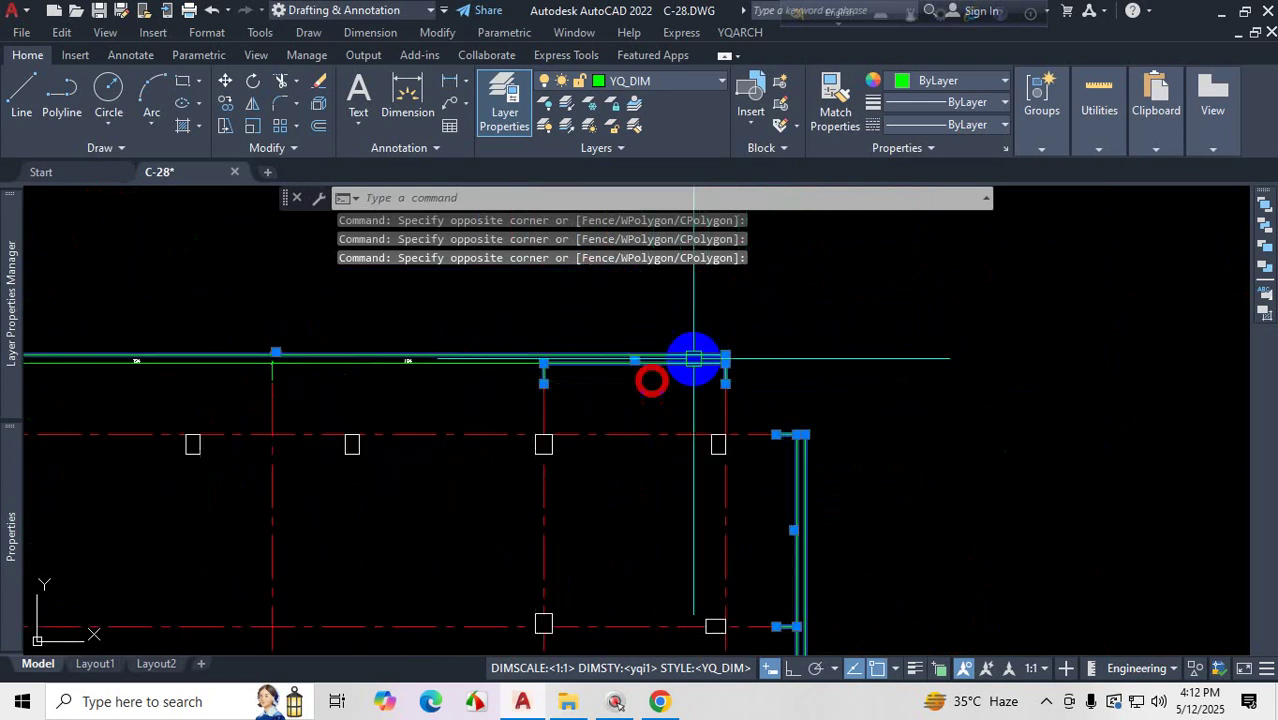
scroll(693, 350, down, 4)
scroll(632, 343, up, 4)
click(623, 320)
scroll(479, 305, up, 3)
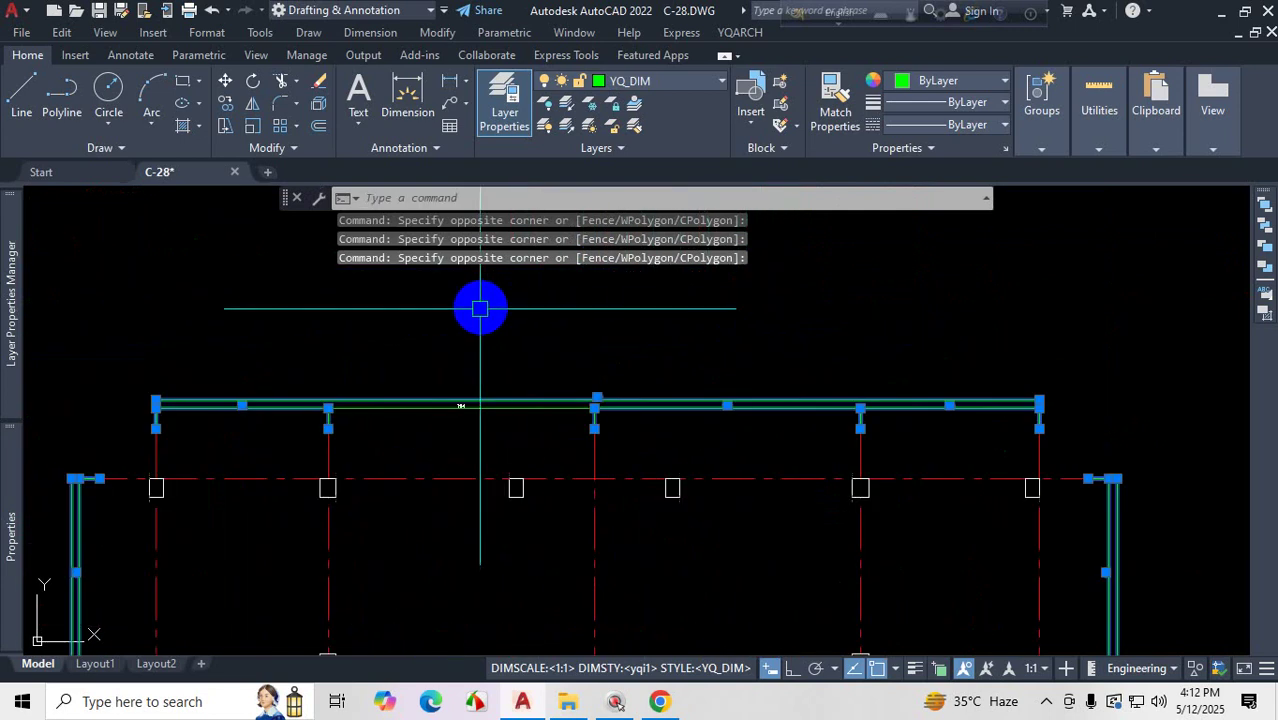
- Add the last unselected bay dimension of the upper edge and the remaining left-side bay dimensions to the selection
click(456, 391)
click(536, 371)
scroll(471, 430, down, 4)
scroll(471, 430, up, 5)
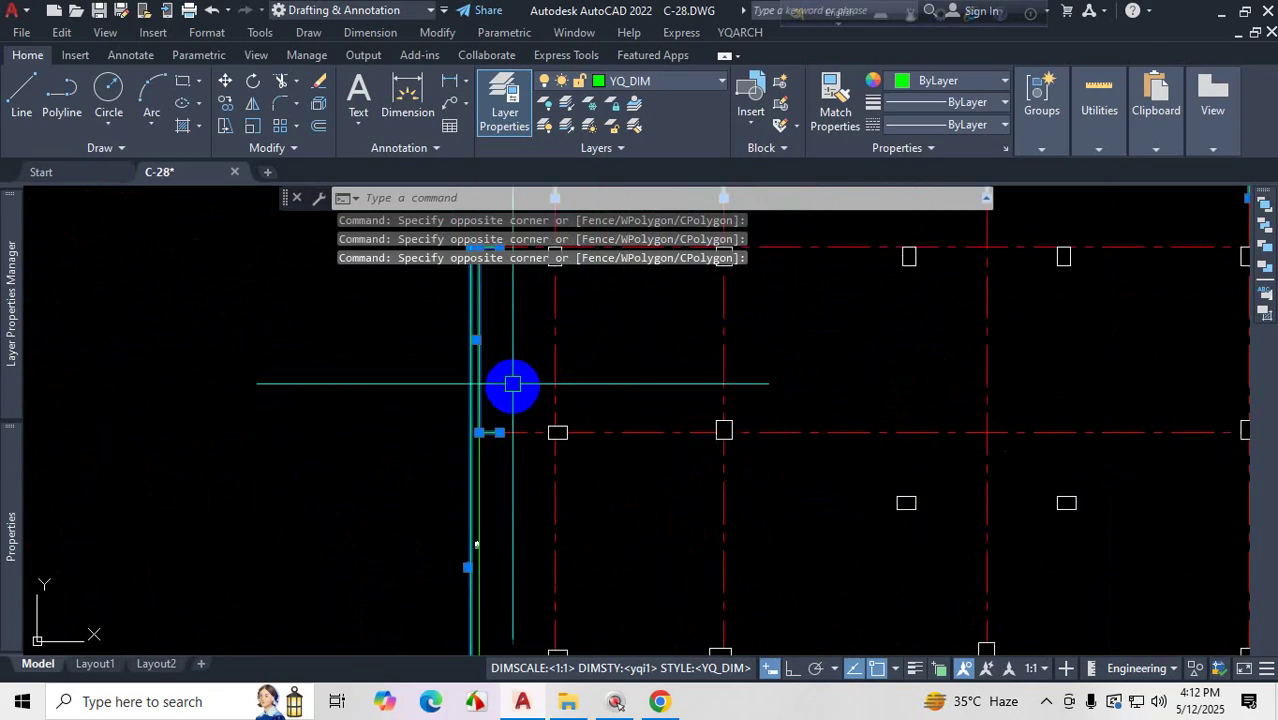
scroll(314, 508, down, 5)
scroll(377, 402, up, 6)
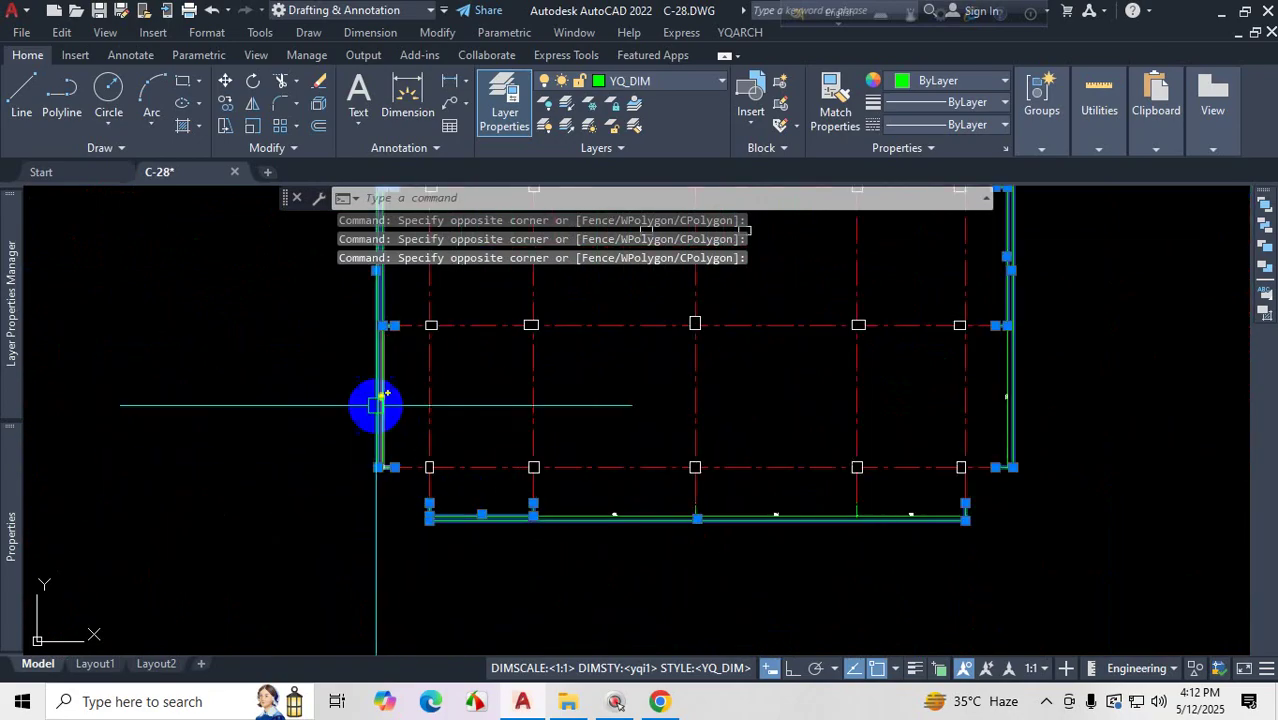
scroll(285, 422, down, 5)
scroll(856, 377, up, 5)
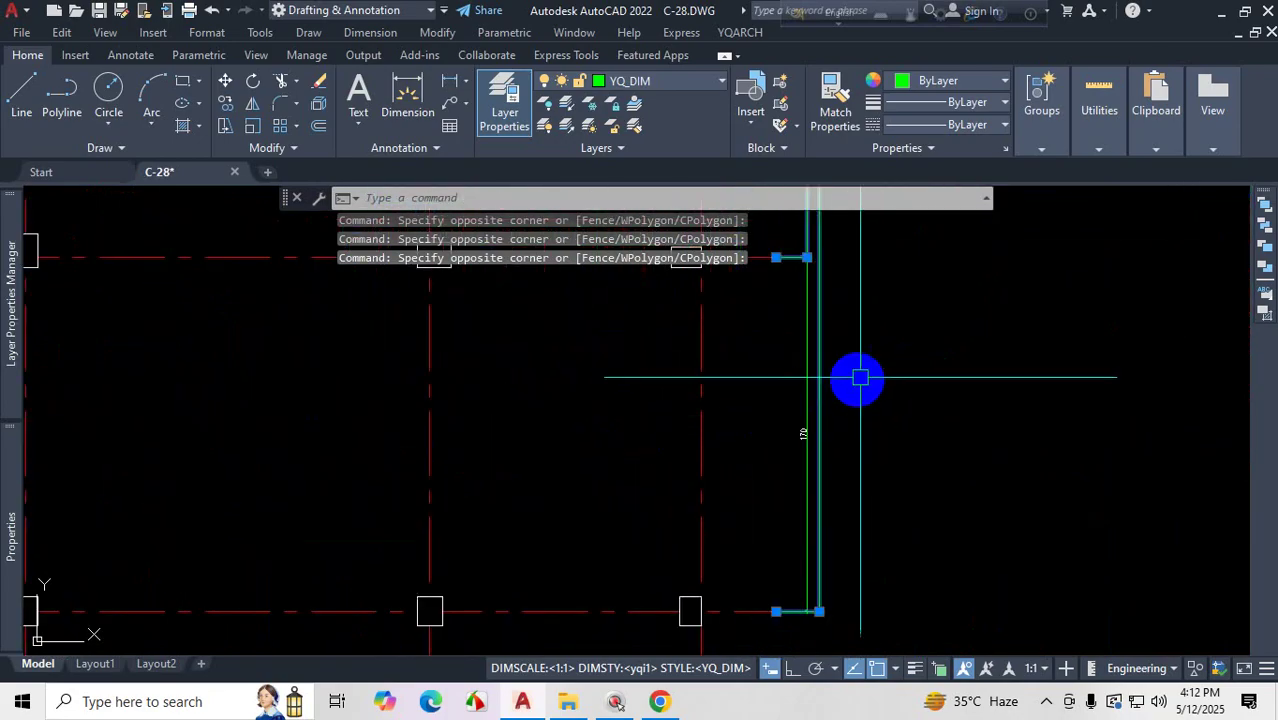
- Add the right side's lowest bay and the remaining lower-edge bay dimensions to the selection, and erase all selected dimensions
click(870, 368)
scroll(782, 384, down, 5)
scroll(742, 322, up, 5)
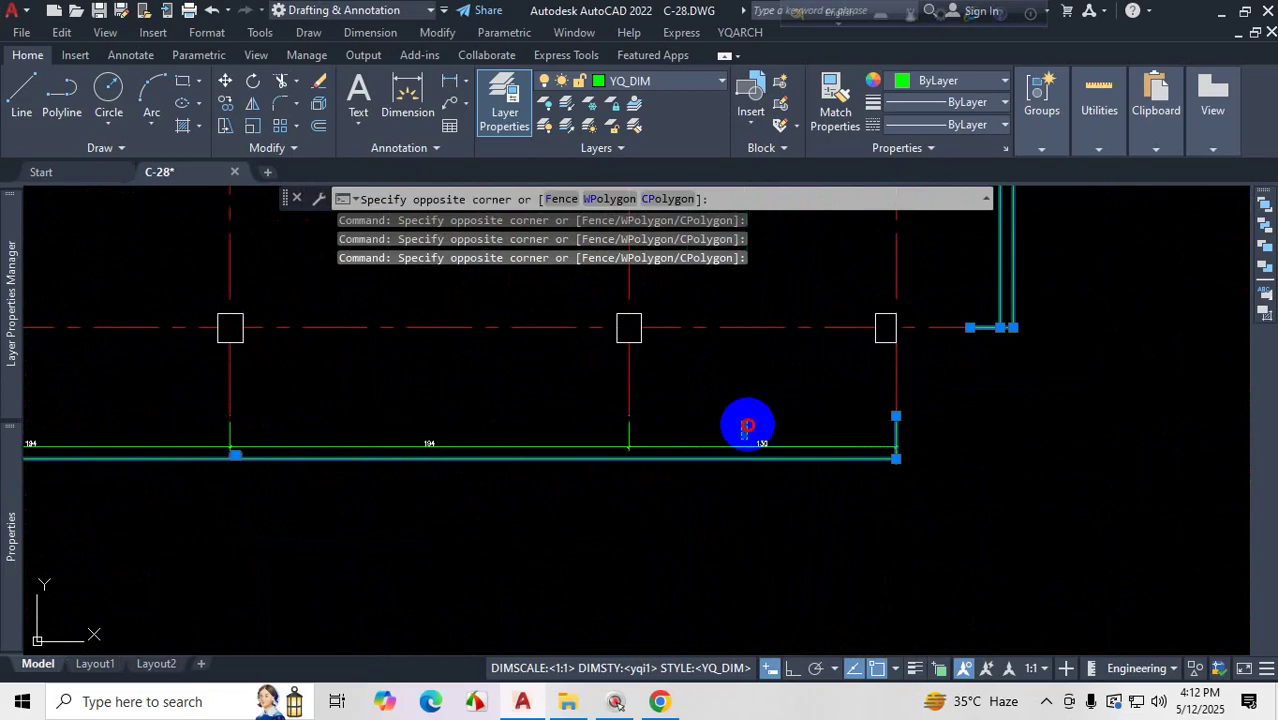
click(515, 445)
scroll(460, 480, down, 5)
scroll(600, 480, up, 10)
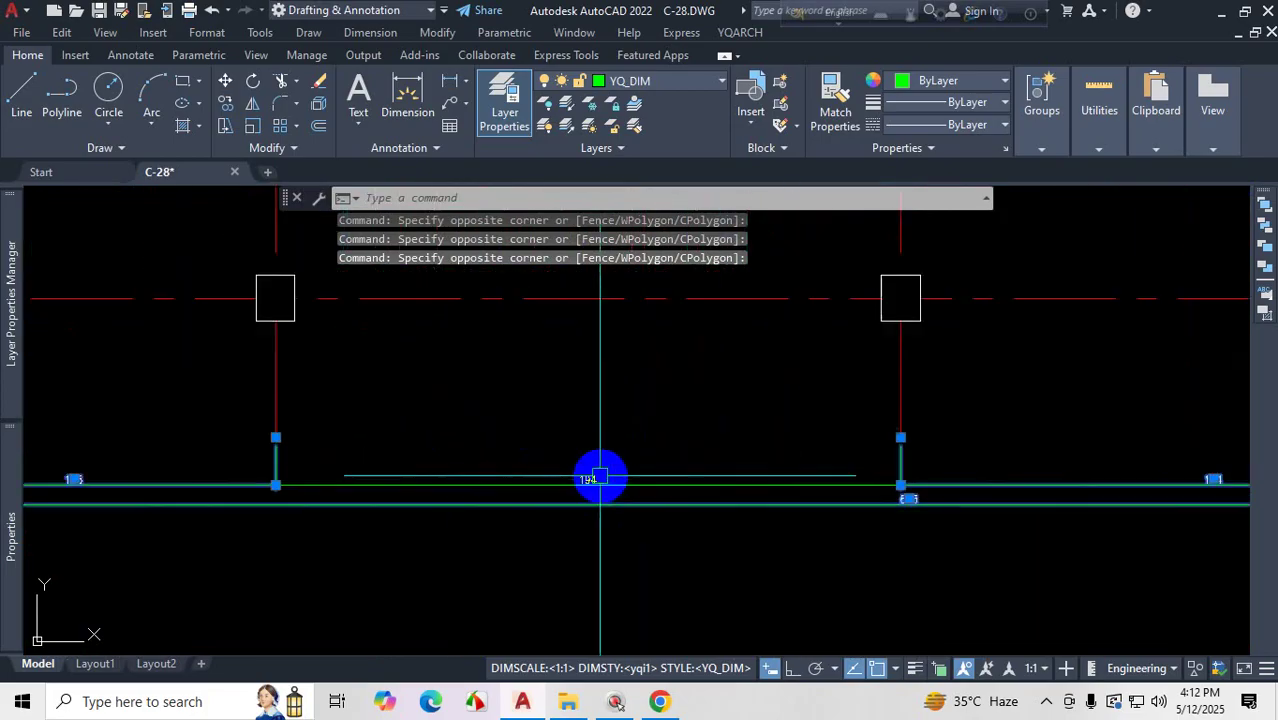
click(606, 530)
scroll(660, 485, down, 5)
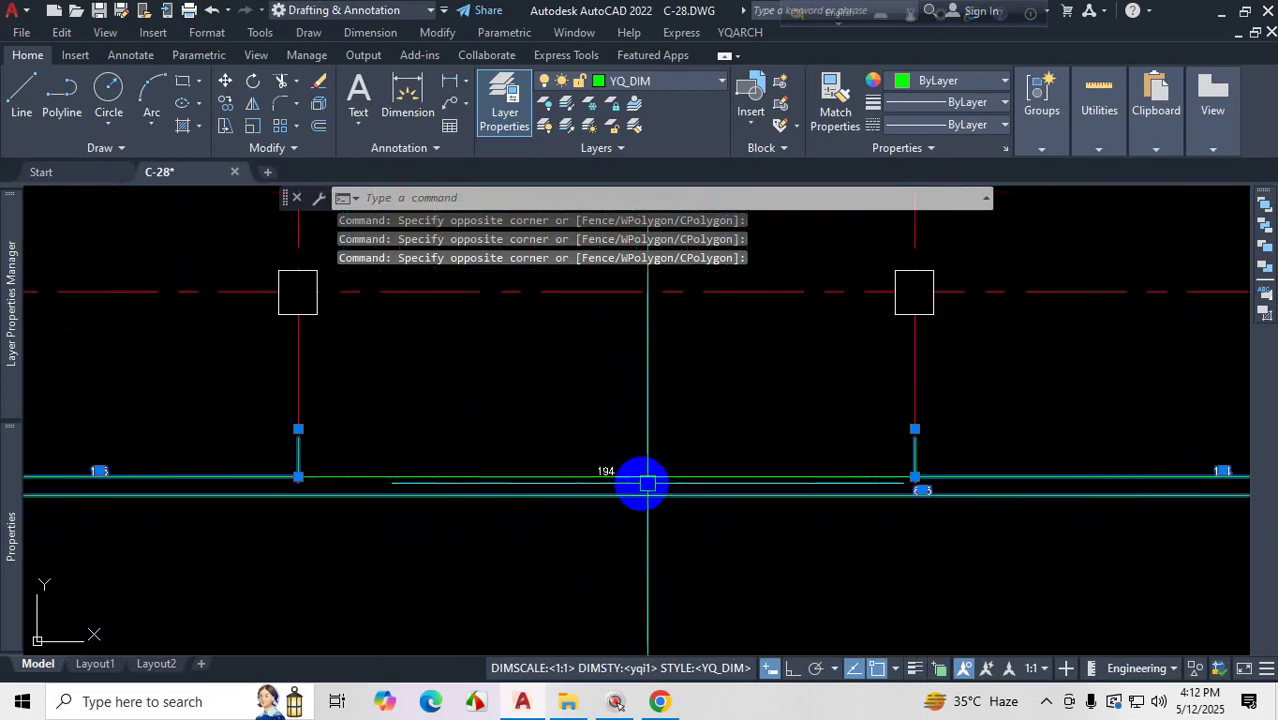
scroll(650, 480, up, 5)
click(650, 388)
click(505, 555)
scroll(733, 462, down, 3)
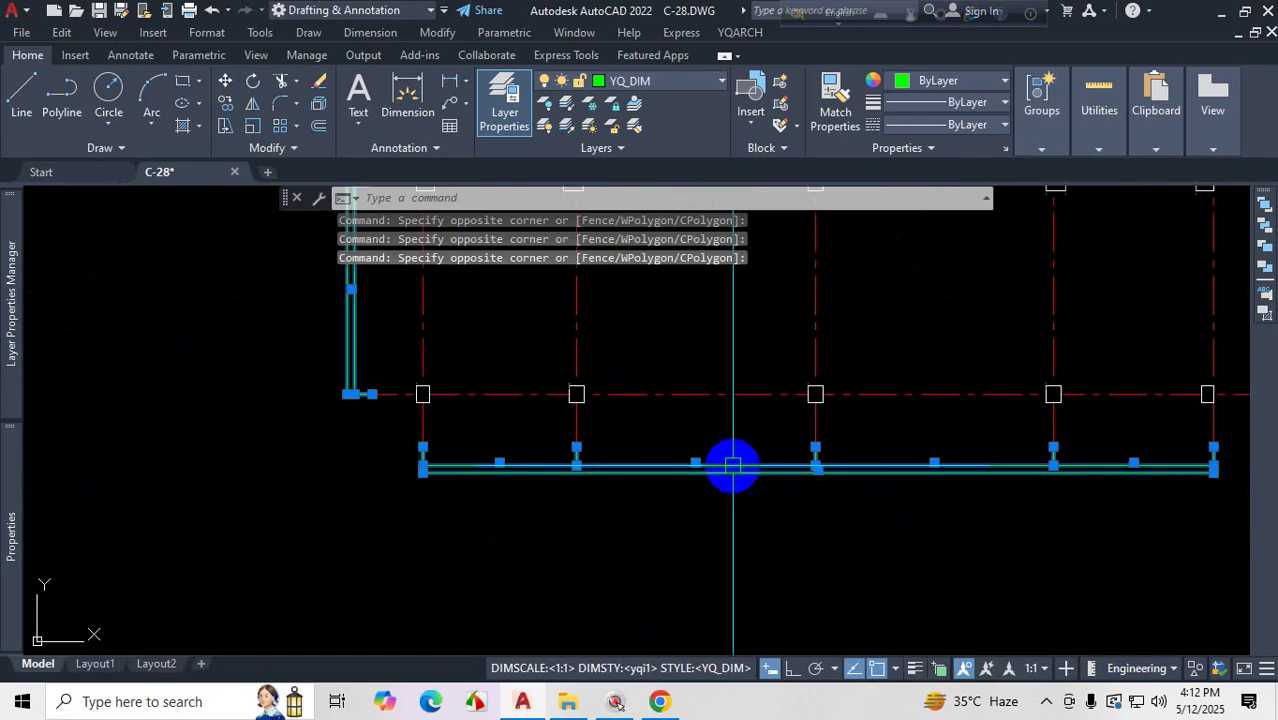
scroll(508, 465, up, 4)
scroll(497, 508, down, 2)
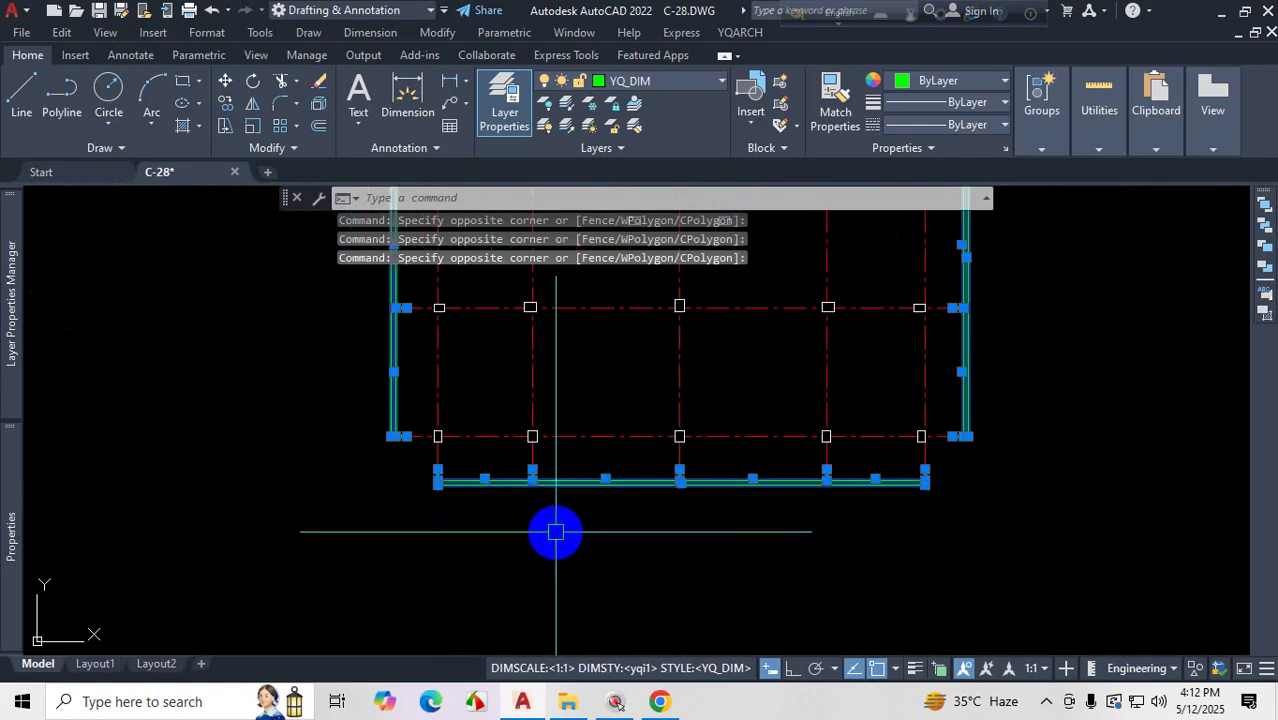
key(Delete)
scroll(600, 525, down, 3)
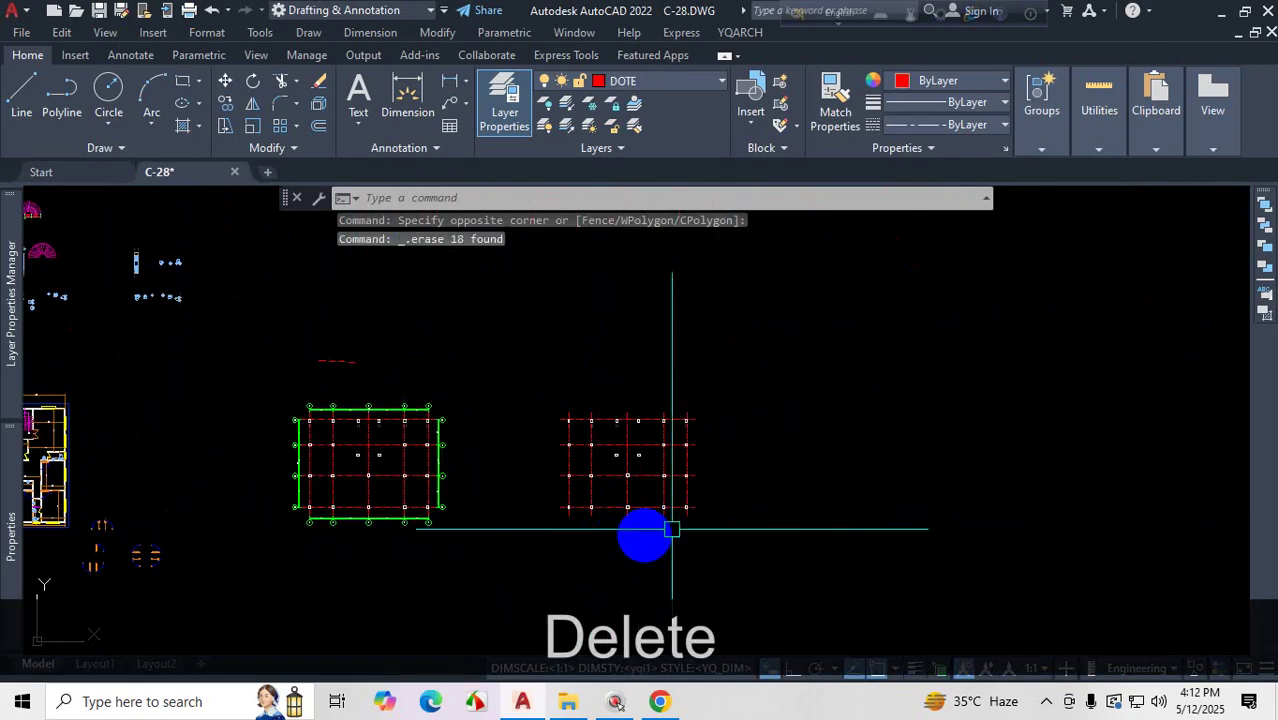
- Generate axis symbols and dimensions for all axis lines of the copied grid with YQArch's Arrange Axis Symbol, and inspect the number 3
scroll(630, 457, up, 3)
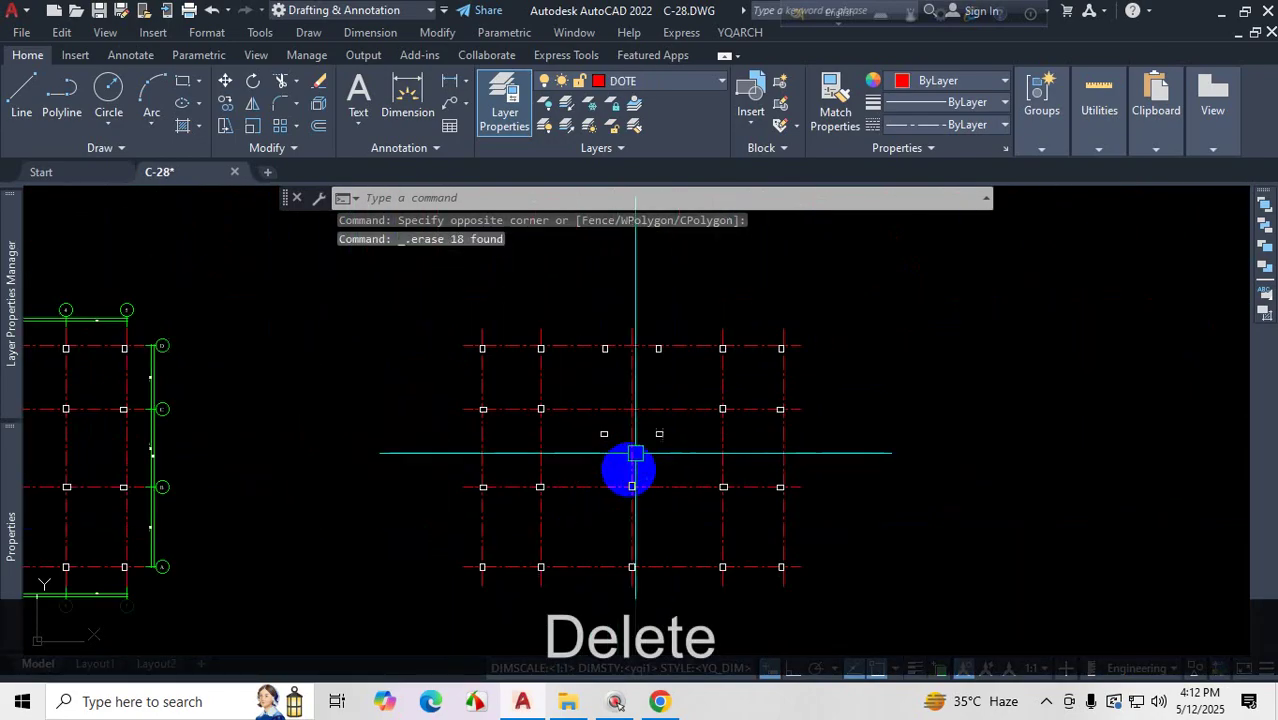
click(568, 127)
click(740, 32)
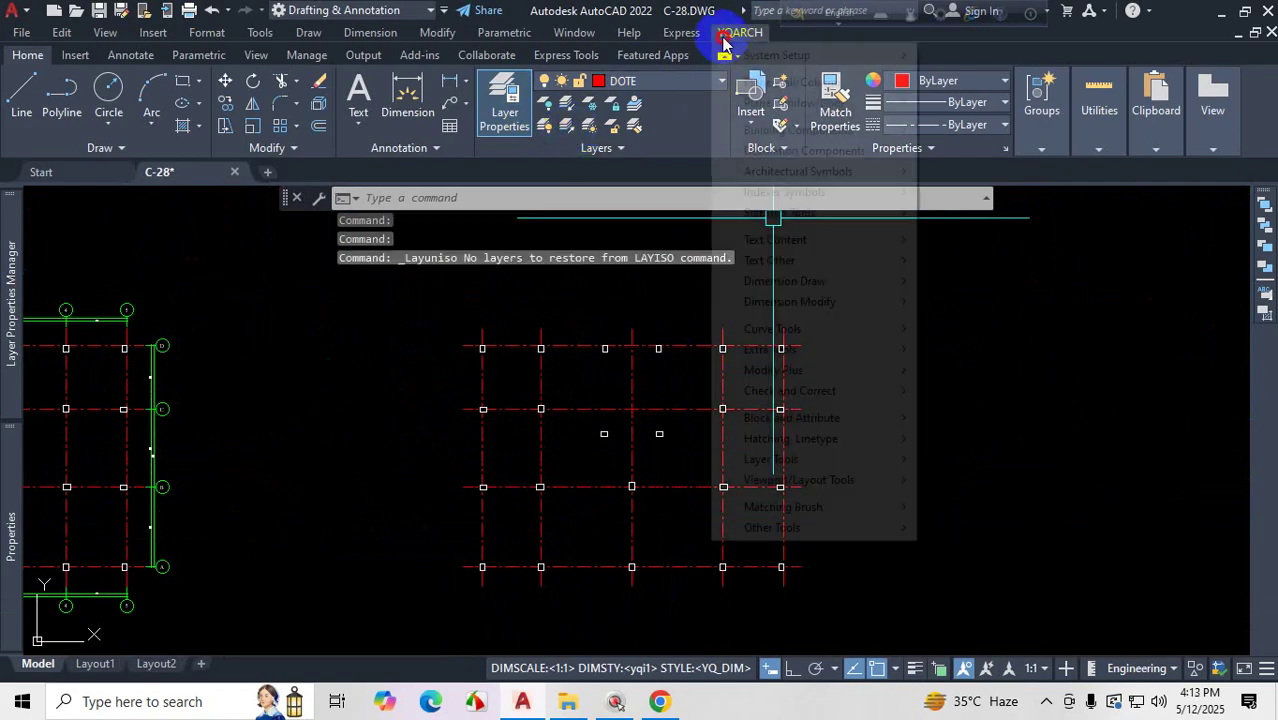
mouse_move(848, 174)
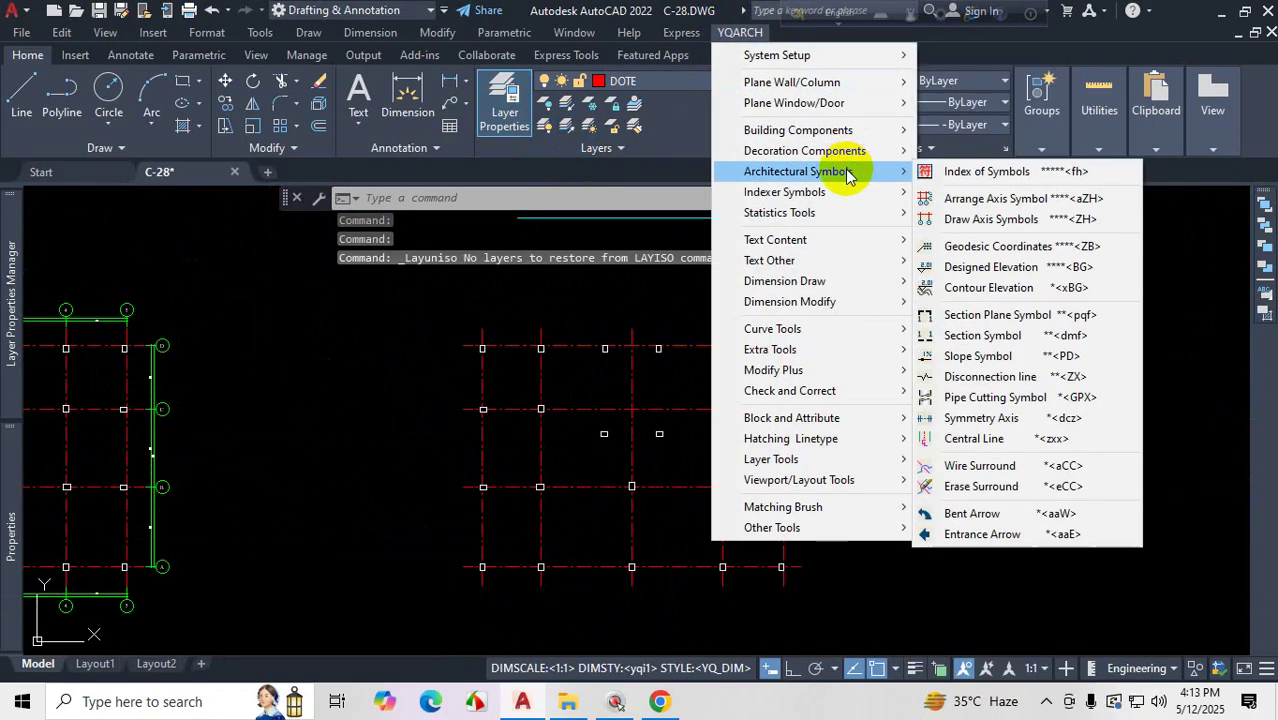
click(1015, 201)
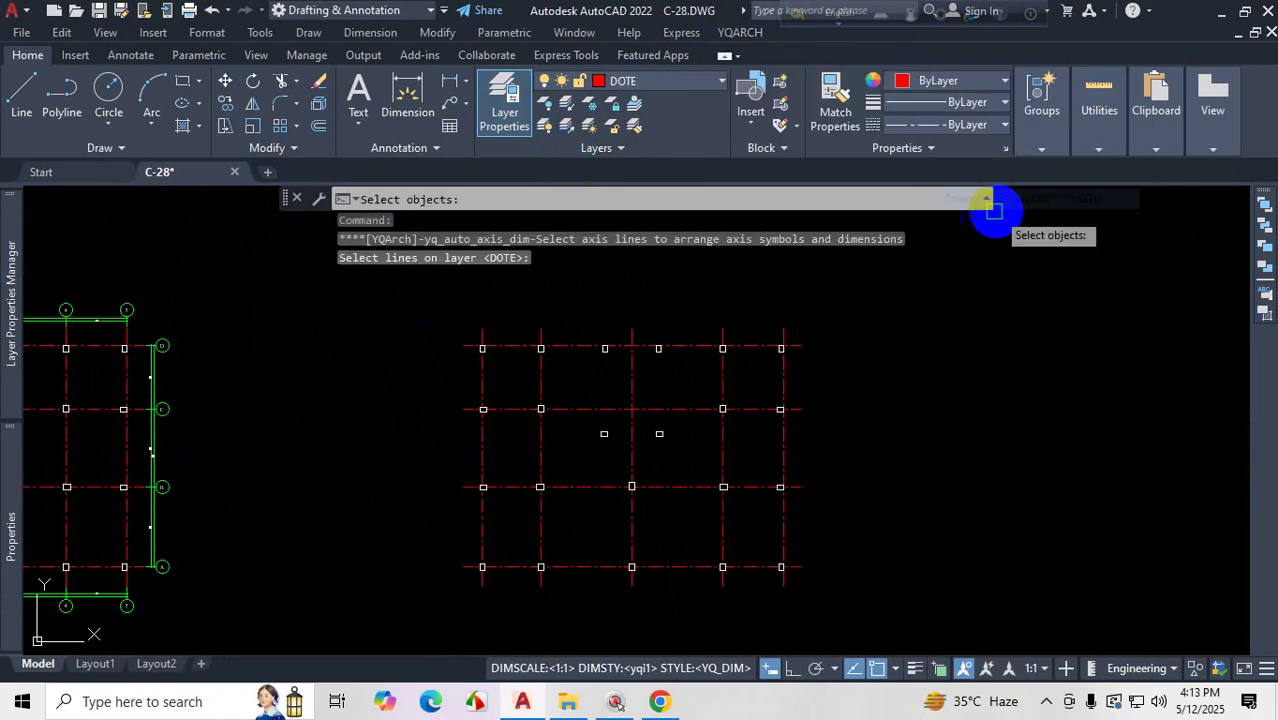
click(401, 284)
click(838, 583)
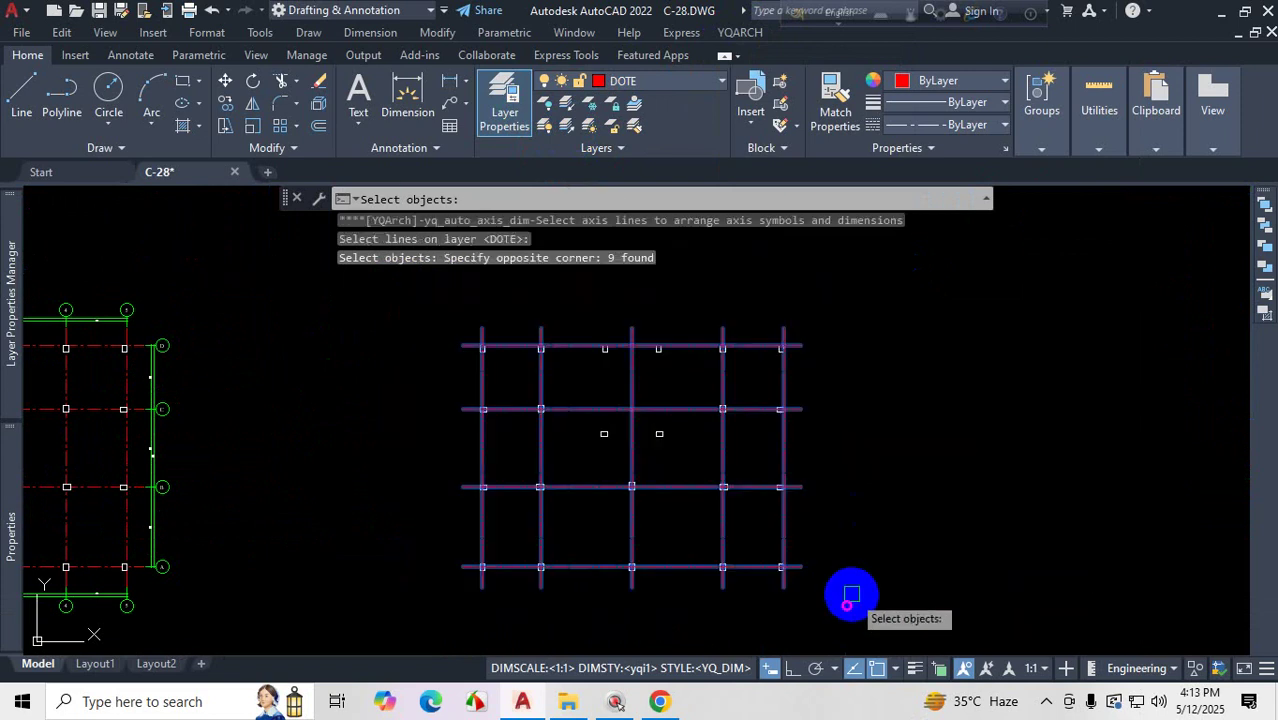
key(Return)
scroll(605, 345, up, 6)
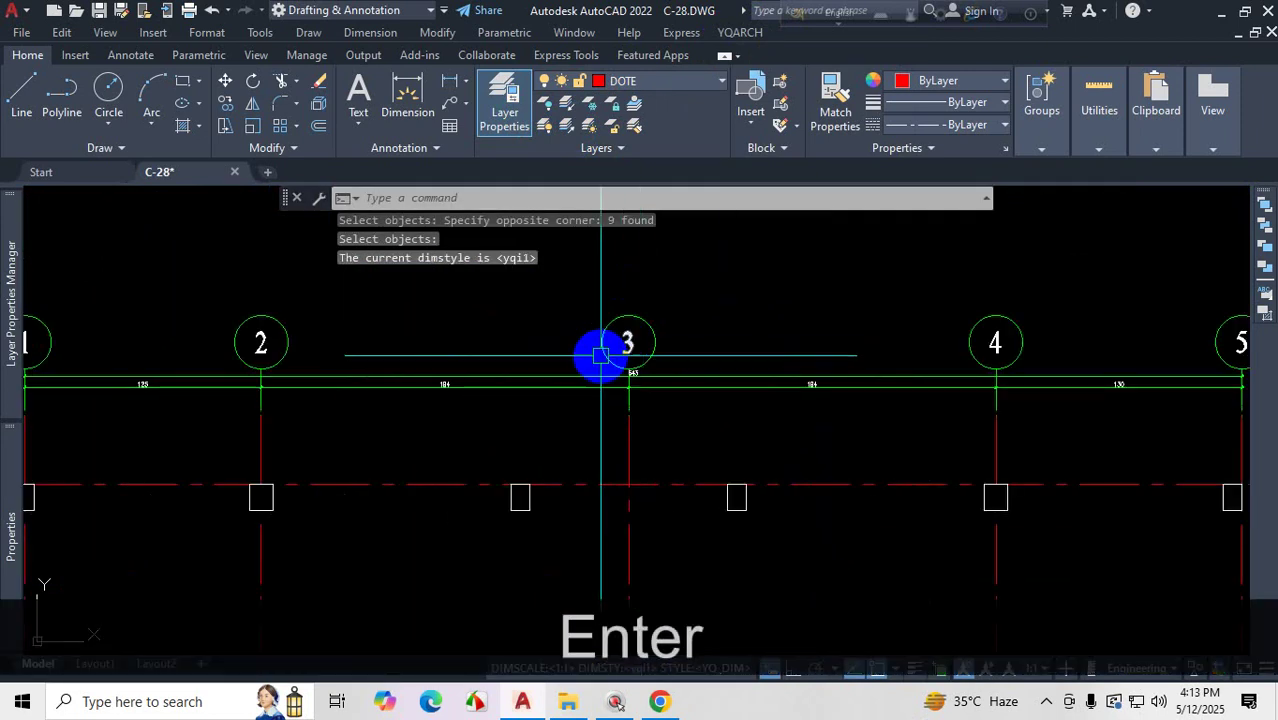
scroll(705, 420, down, 2)
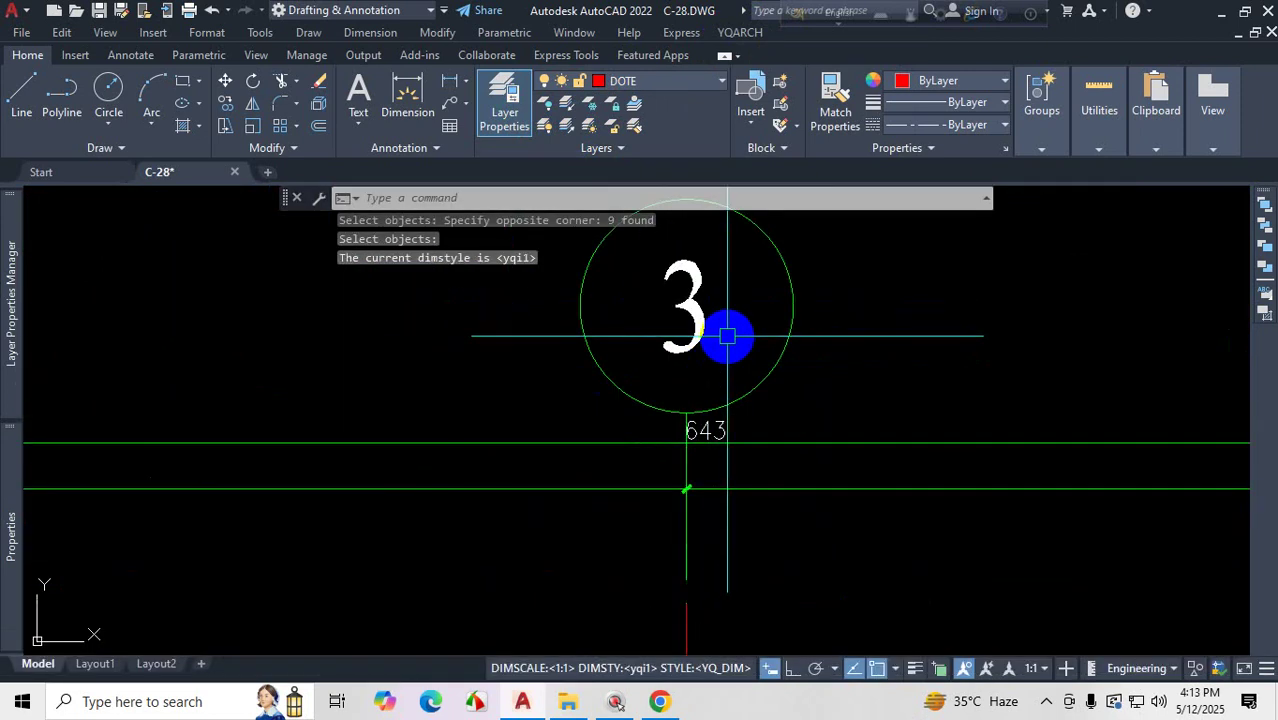
scroll(722, 336, down, 1)
scroll(725, 336, up, 2)
scroll(715, 331, down, 1)
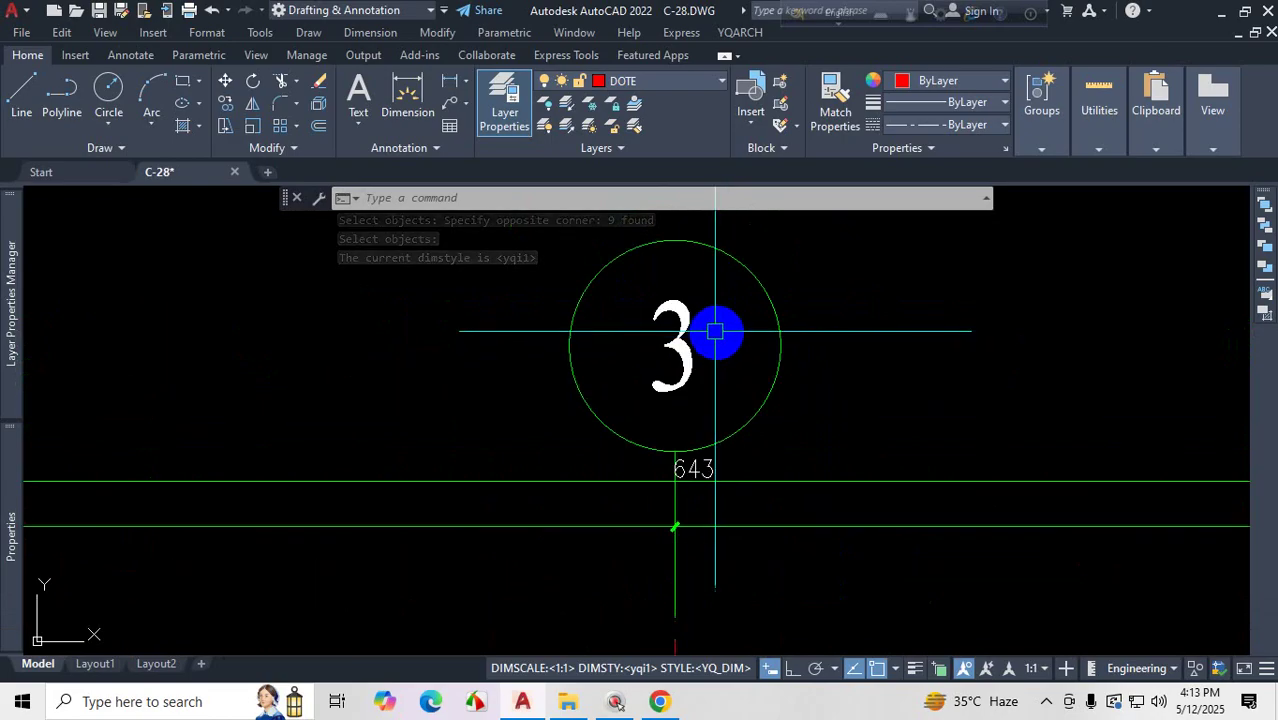
- Inspect the axis numbers, axis letters and dimension texts generated along the upper edge and right side of the copied grid
scroll(701, 331, down, 5)
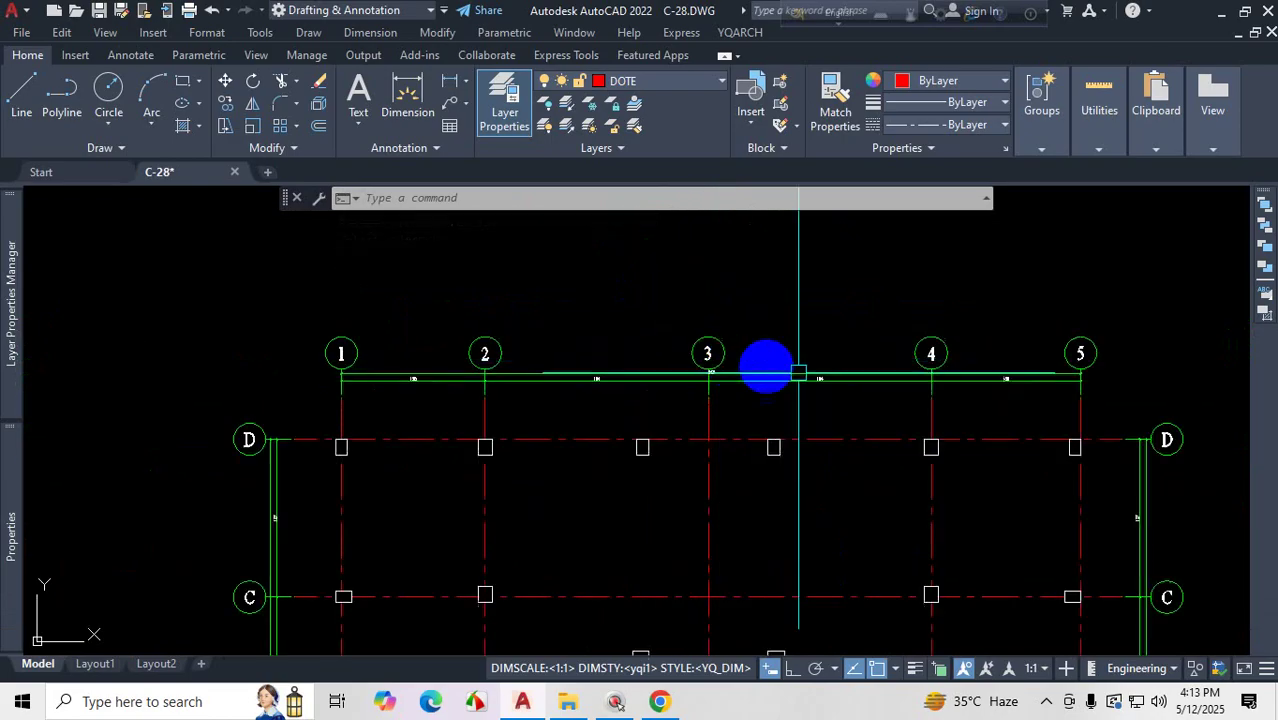
scroll(856, 382, up, 4)
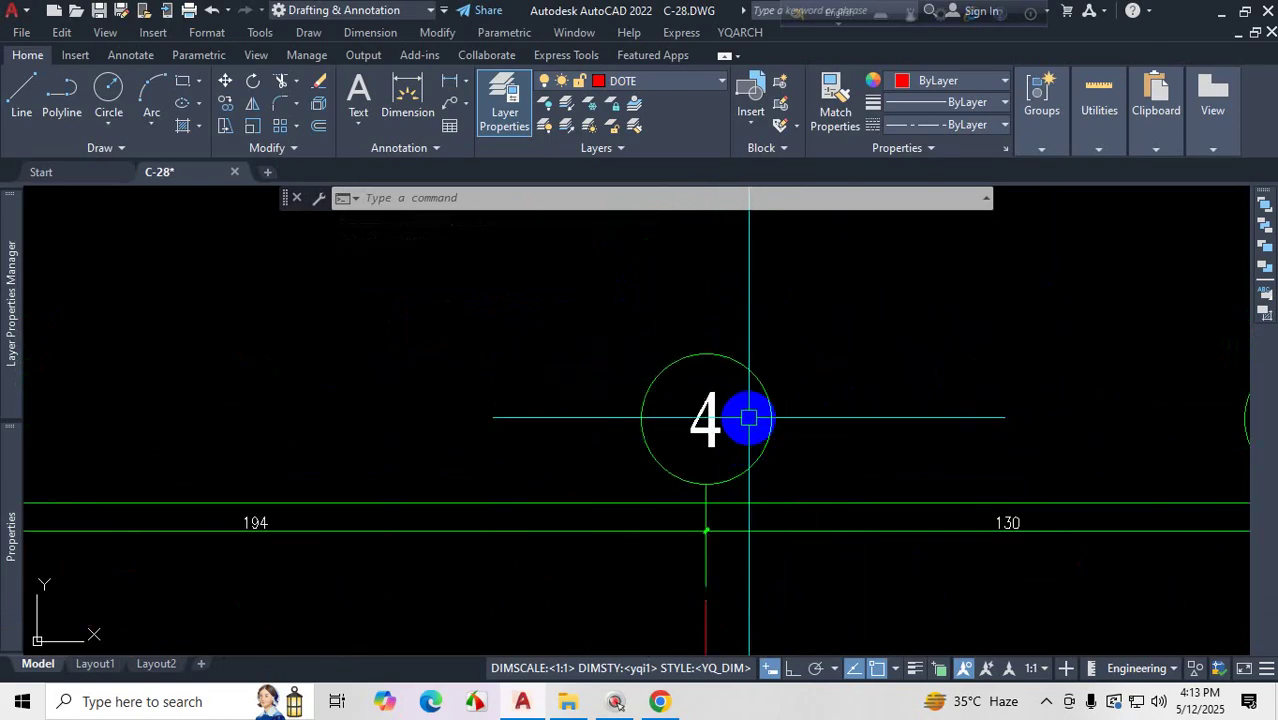
scroll(750, 411, down, 8)
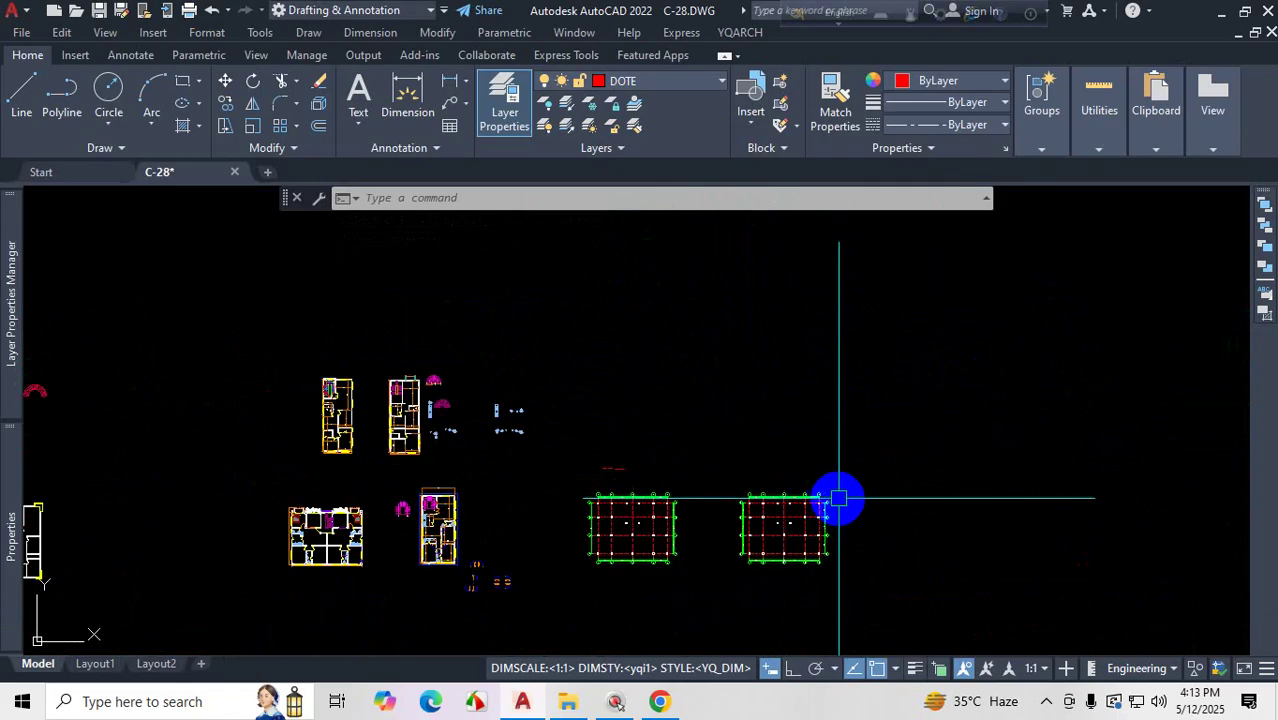
scroll(825, 537, up, 3)
scroll(825, 537, up, 5)
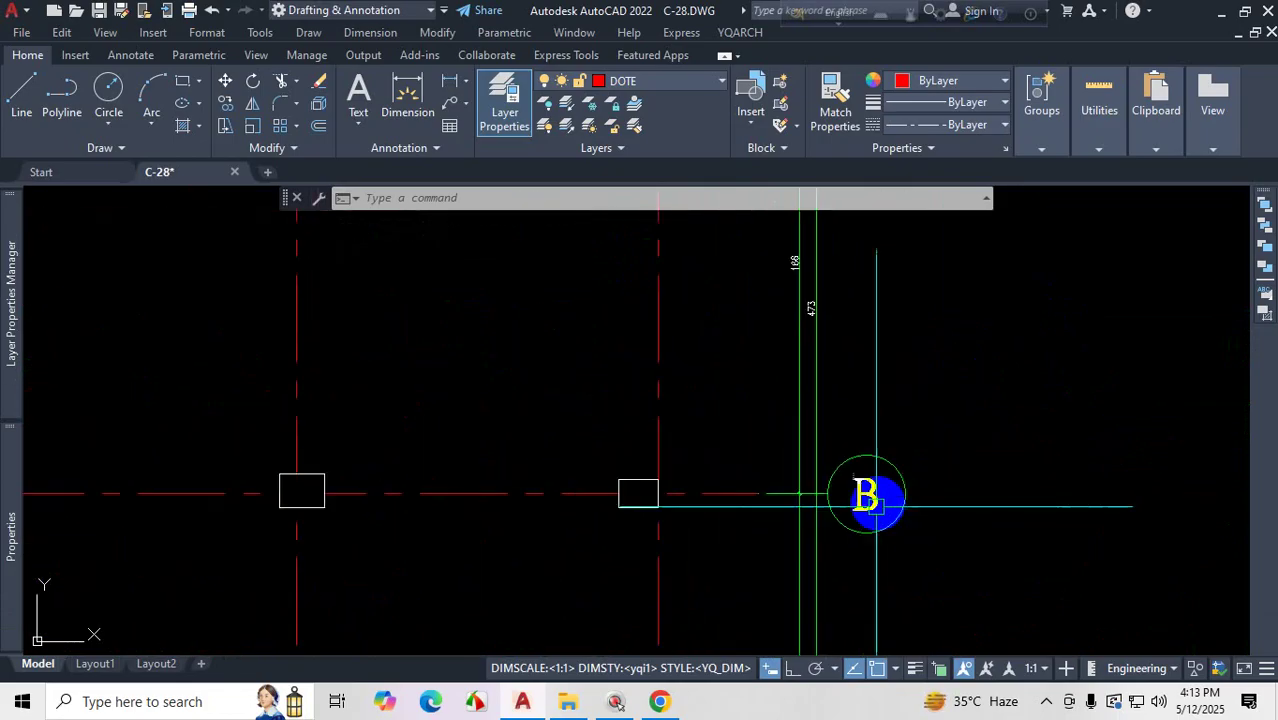
scroll(858, 524, up, 2)
scroll(845, 510, down, 6)
scroll(830, 495, up, 7)
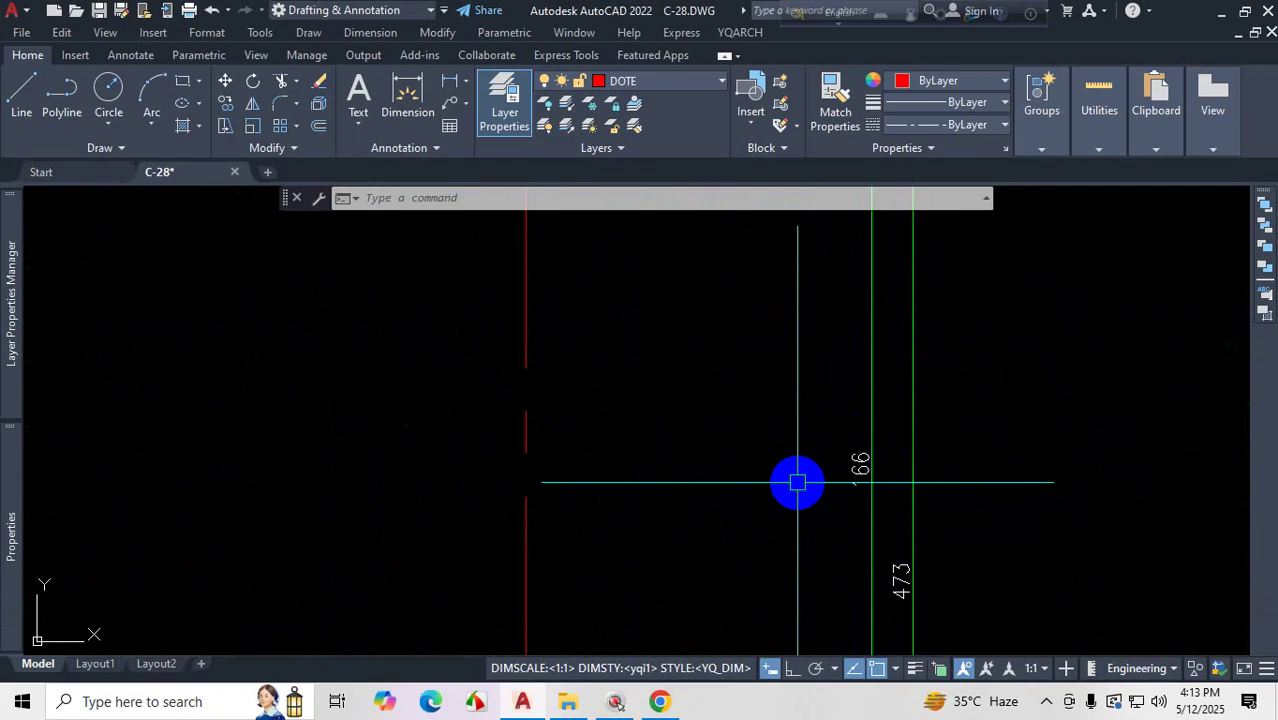
scroll(797, 483, down, 5)
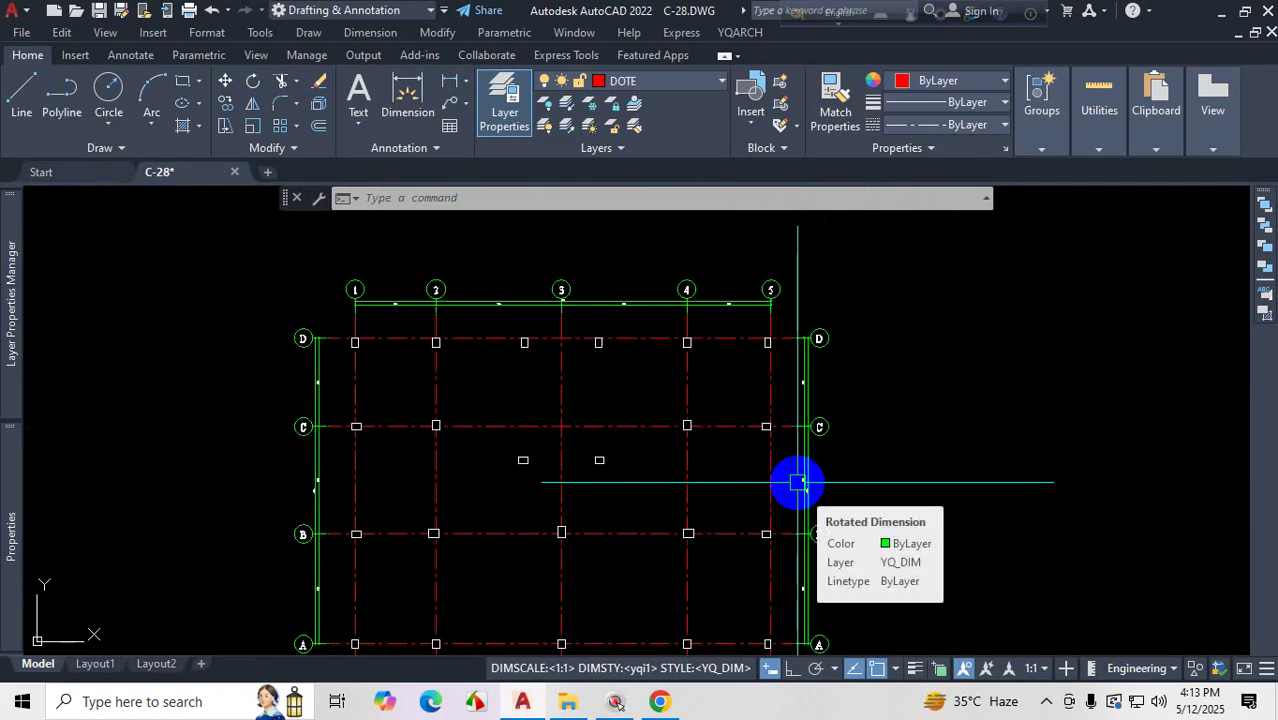
scroll(797, 483, up, 6)
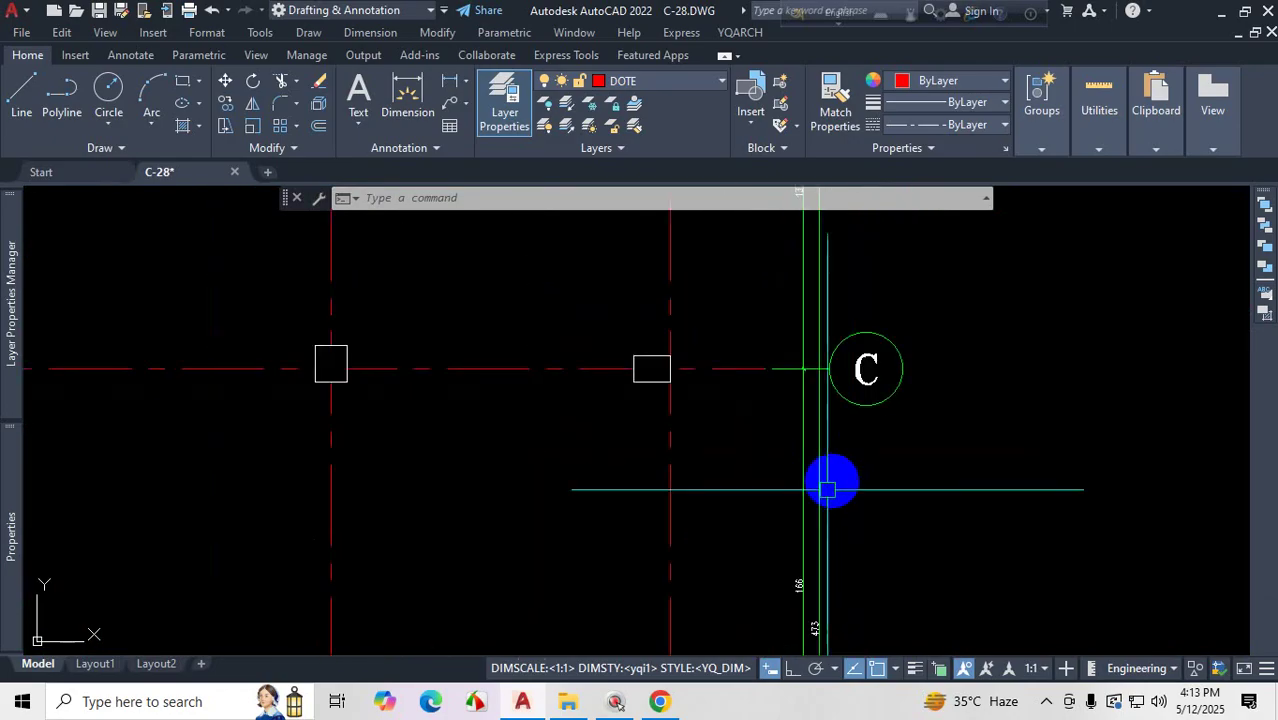
scroll(772, 501, down, 5)
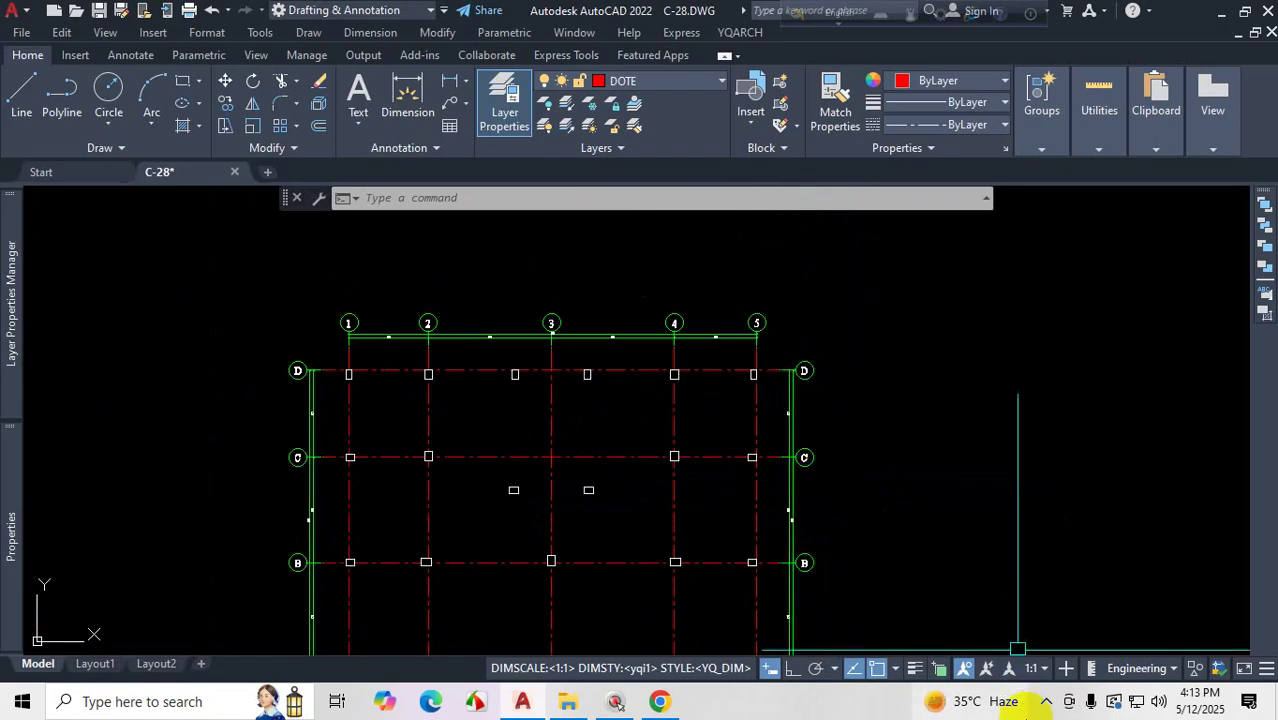
click(1047, 704)
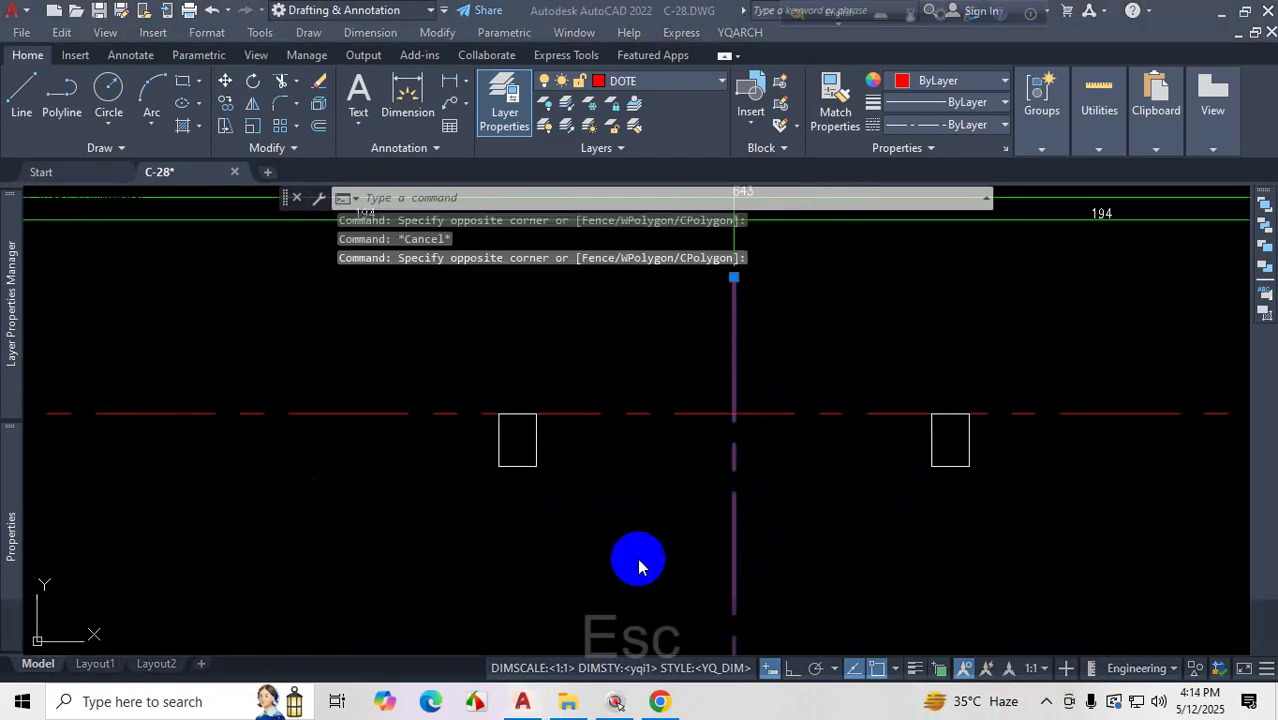
scroll(659, 572, down, 6)
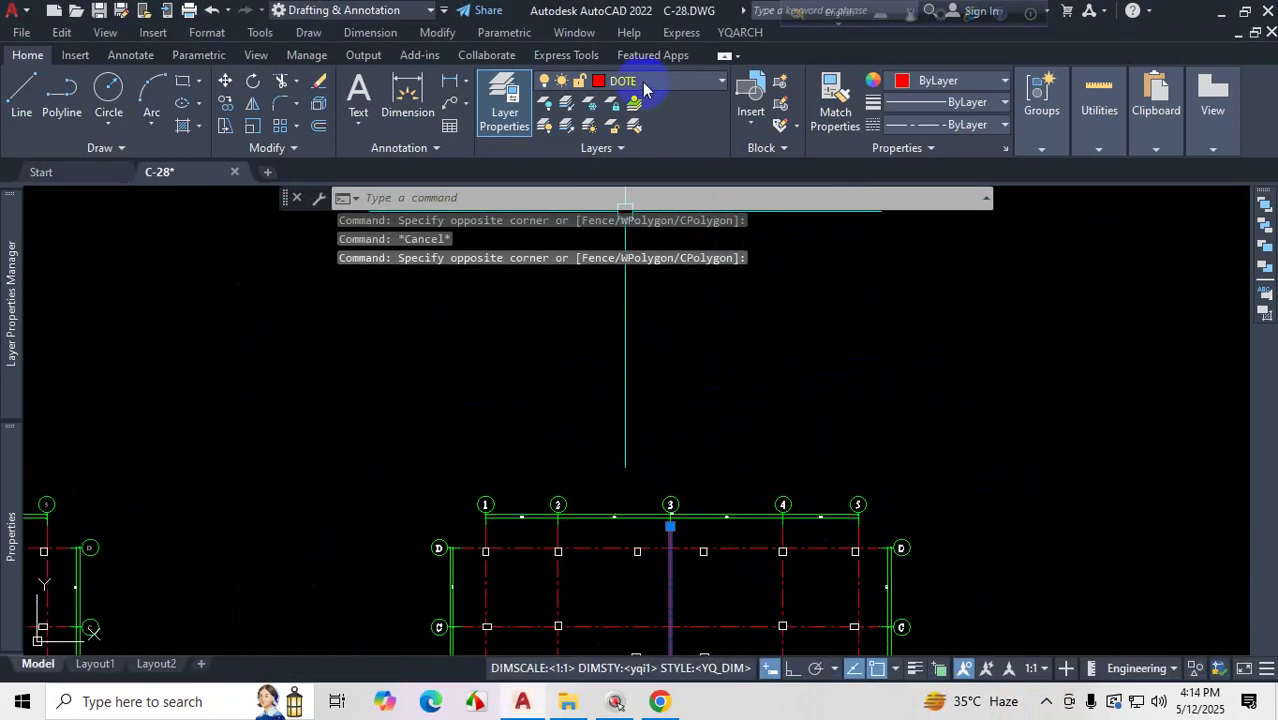
click(741, 33)
key(Escape)
scroll(690, 593, up, 2)
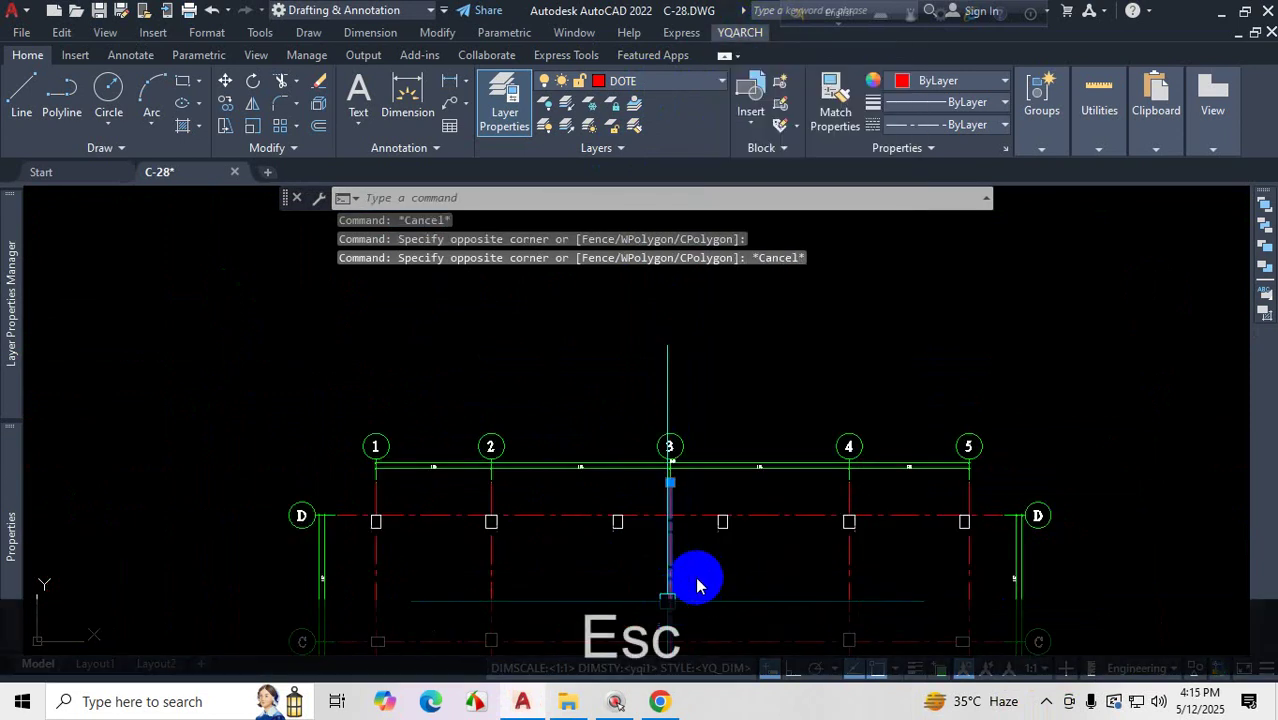
click(785, 550)
key(Escape)
scroll(775, 540, down, 2)
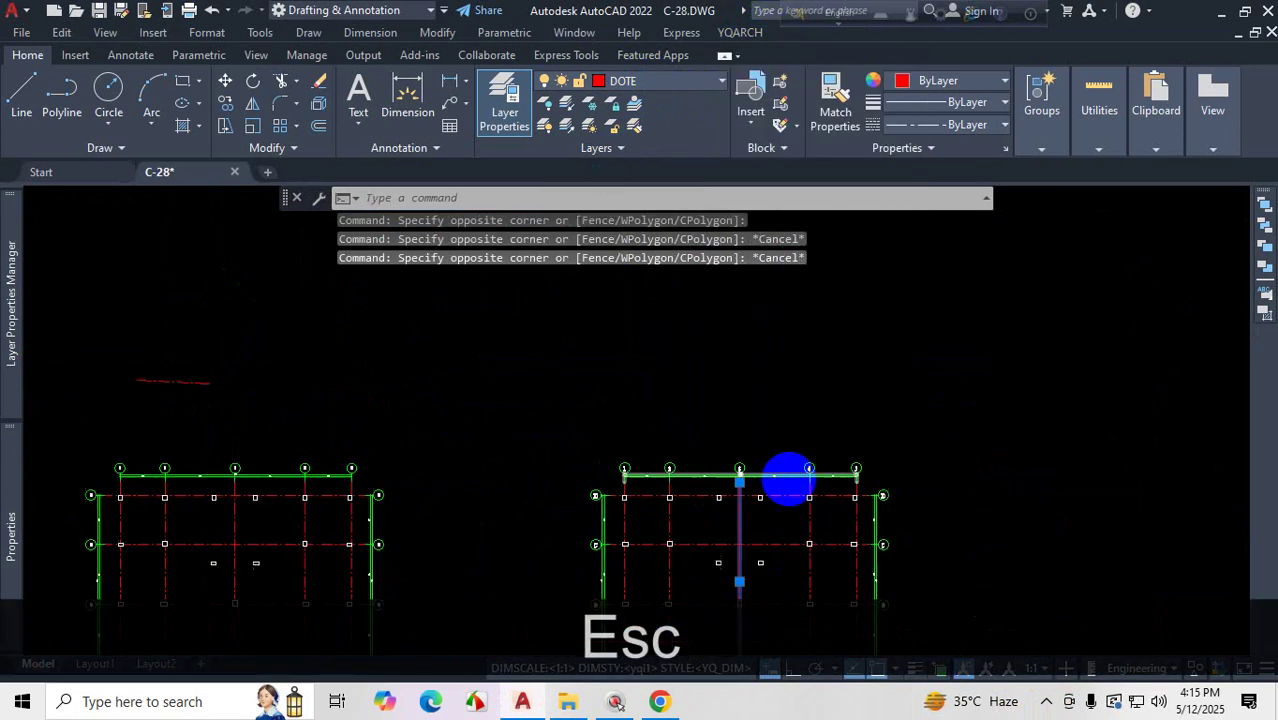
scroll(770, 497, up, 4)
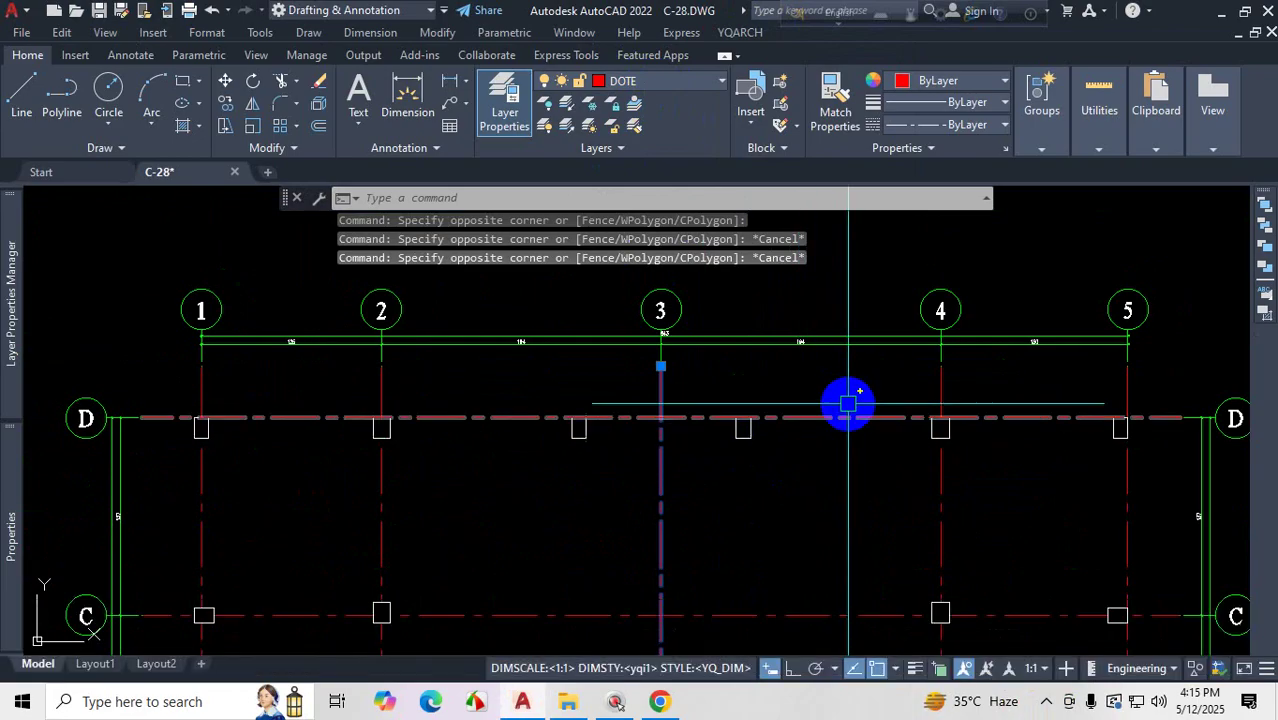
scroll(846, 408, down, 3)
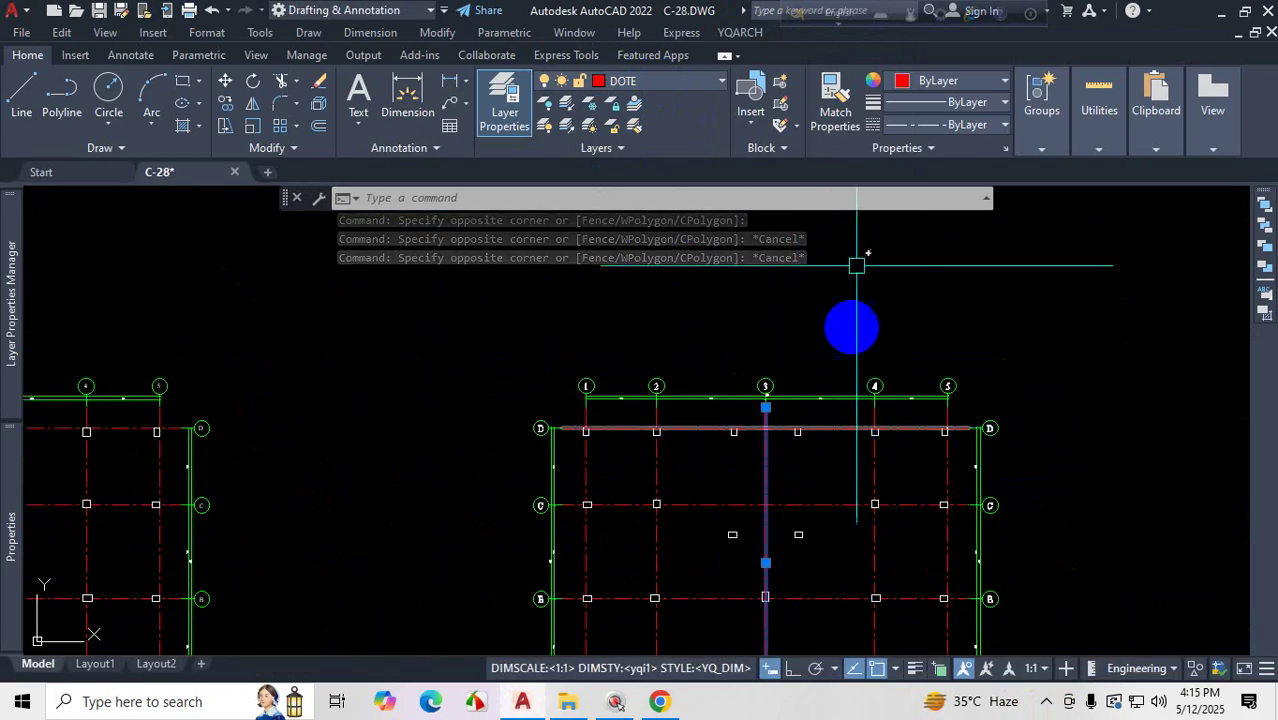
- Draw a horizontal axis line above the copied grid with YQArch's Draw Axis Line and Ortho on, and select it
click(740, 35)
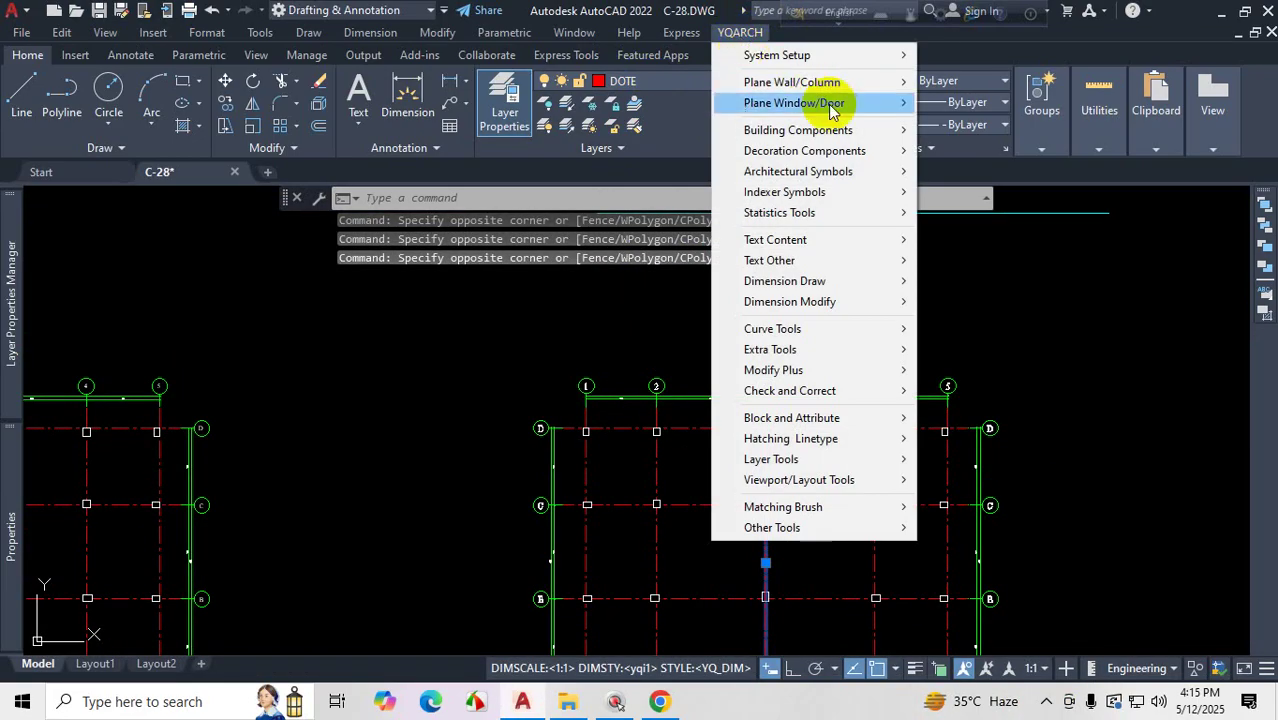
mouse_move(846, 90)
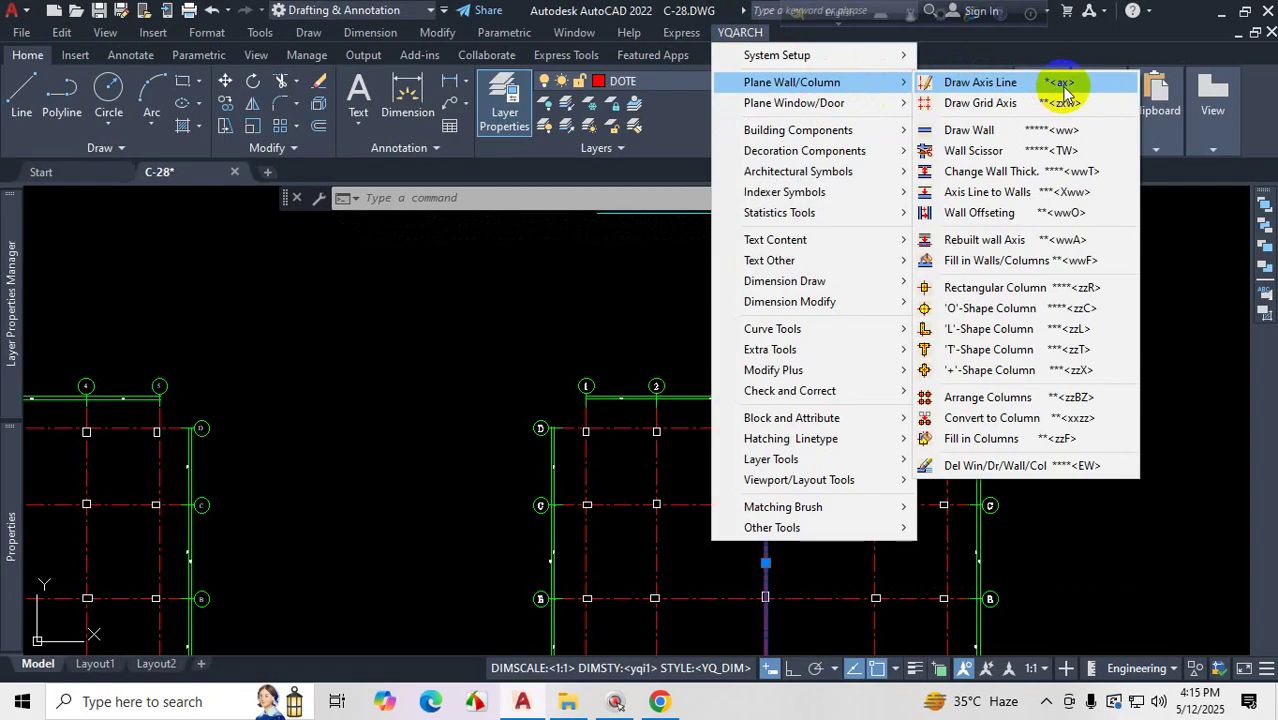
click(998, 86)
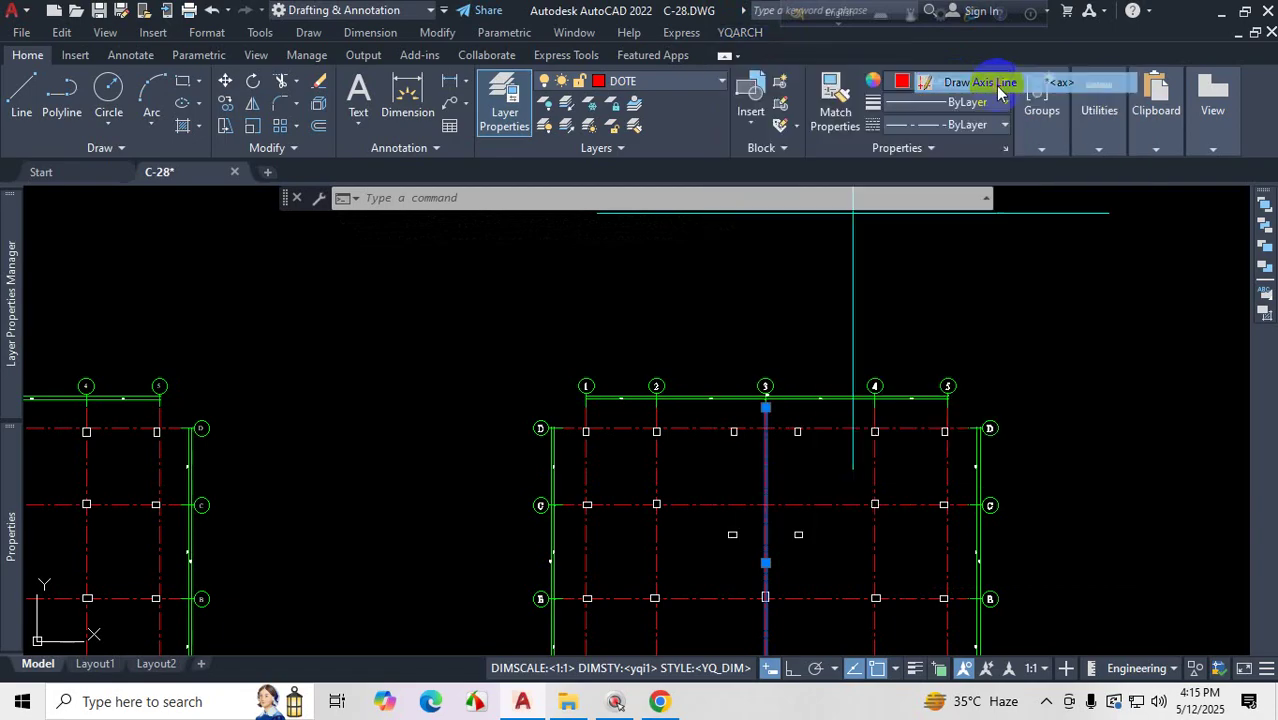
scroll(760, 480, down, 2)
scroll(720, 400, up, 2)
click(647, 371)
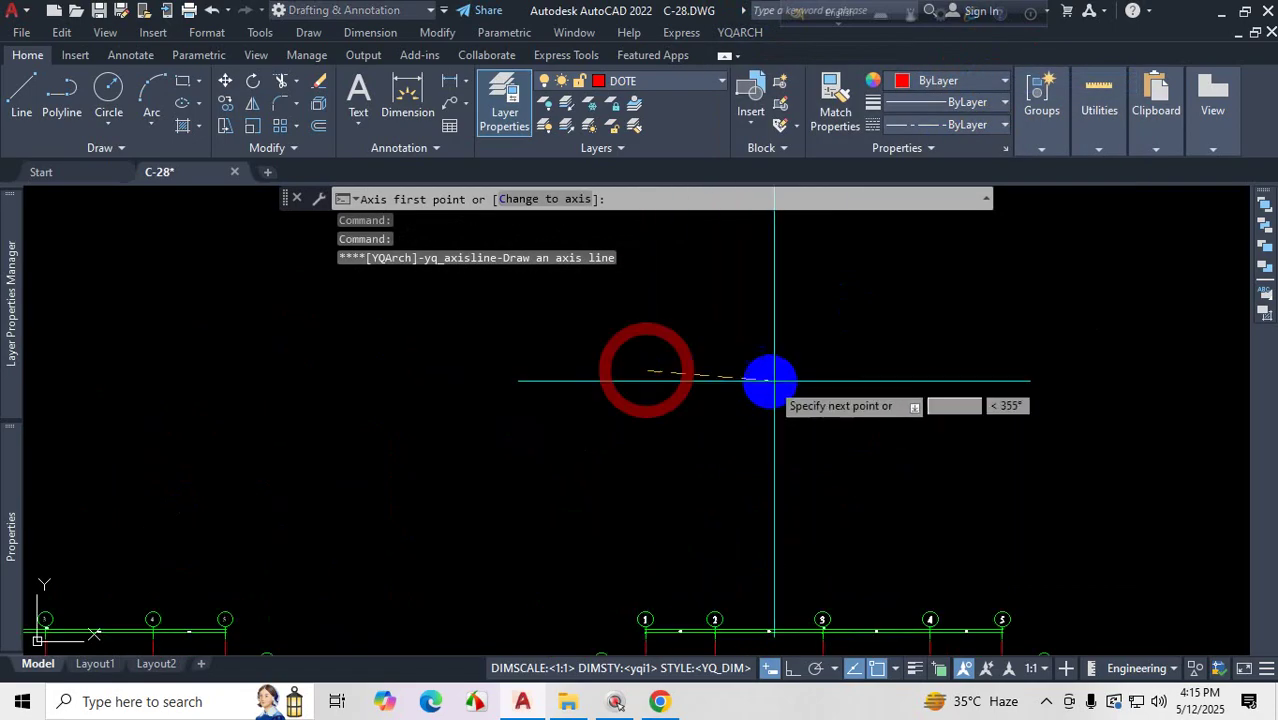
click(800, 668)
click(796, 425)
key(Escape)
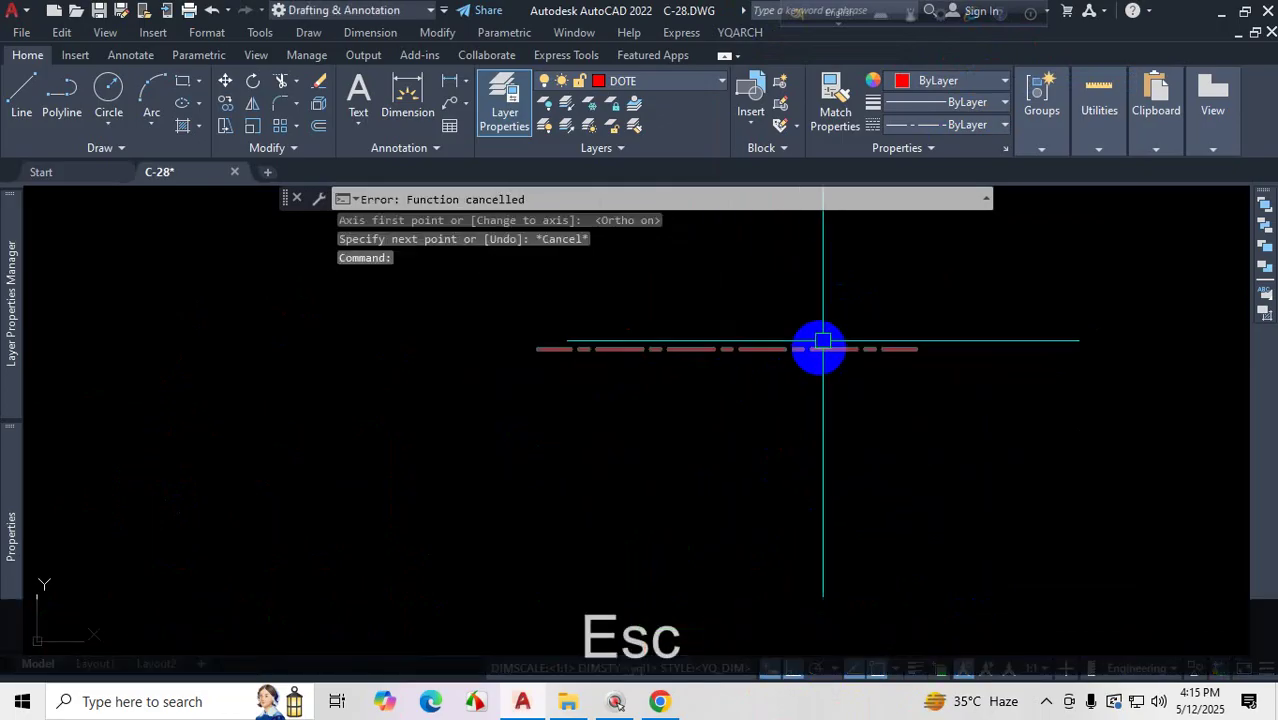
click(842, 217)
click(742, 422)
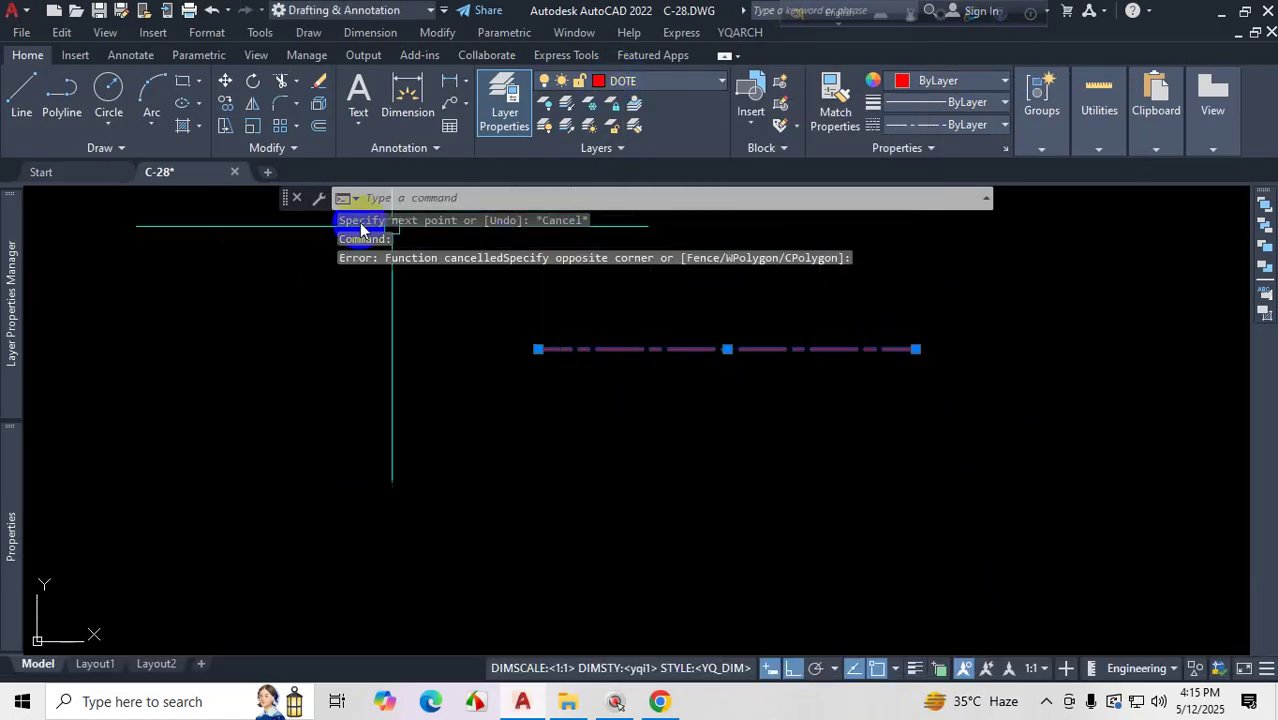
- Create a new drawing and set its YQArch main scale to 1:1 by starting Draw Axis Line
click(268, 174)
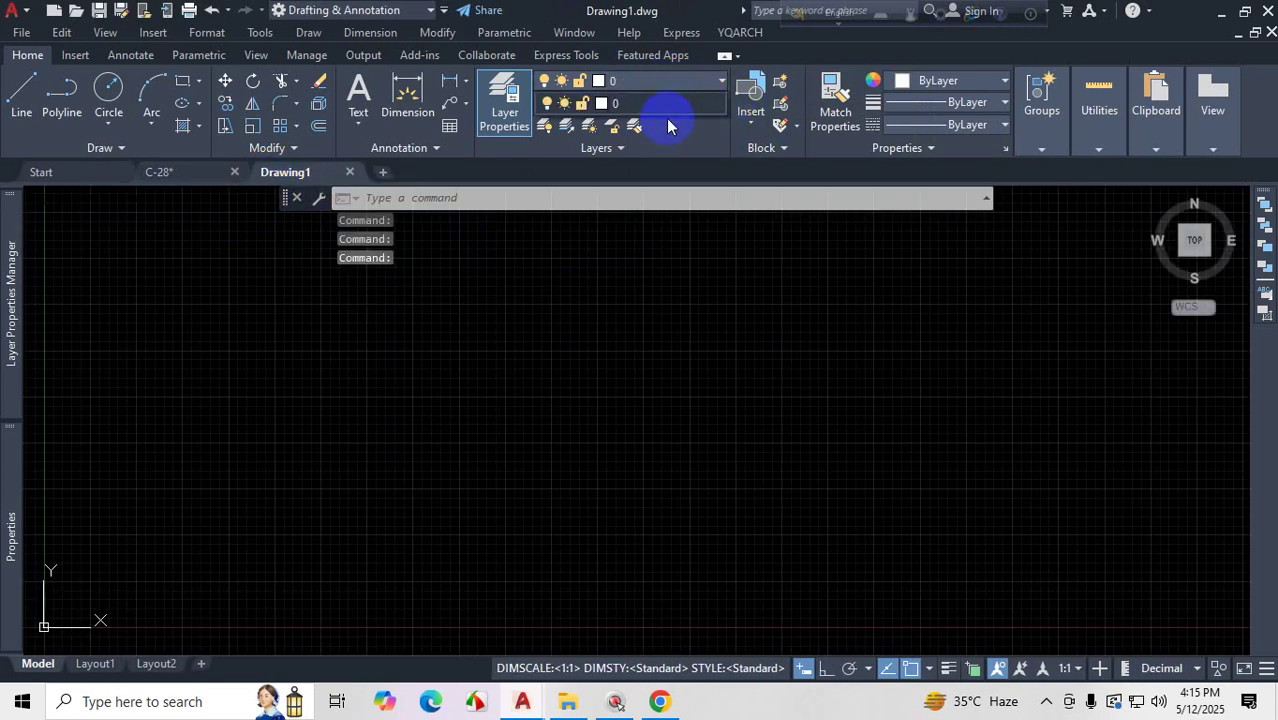
click(749, 36)
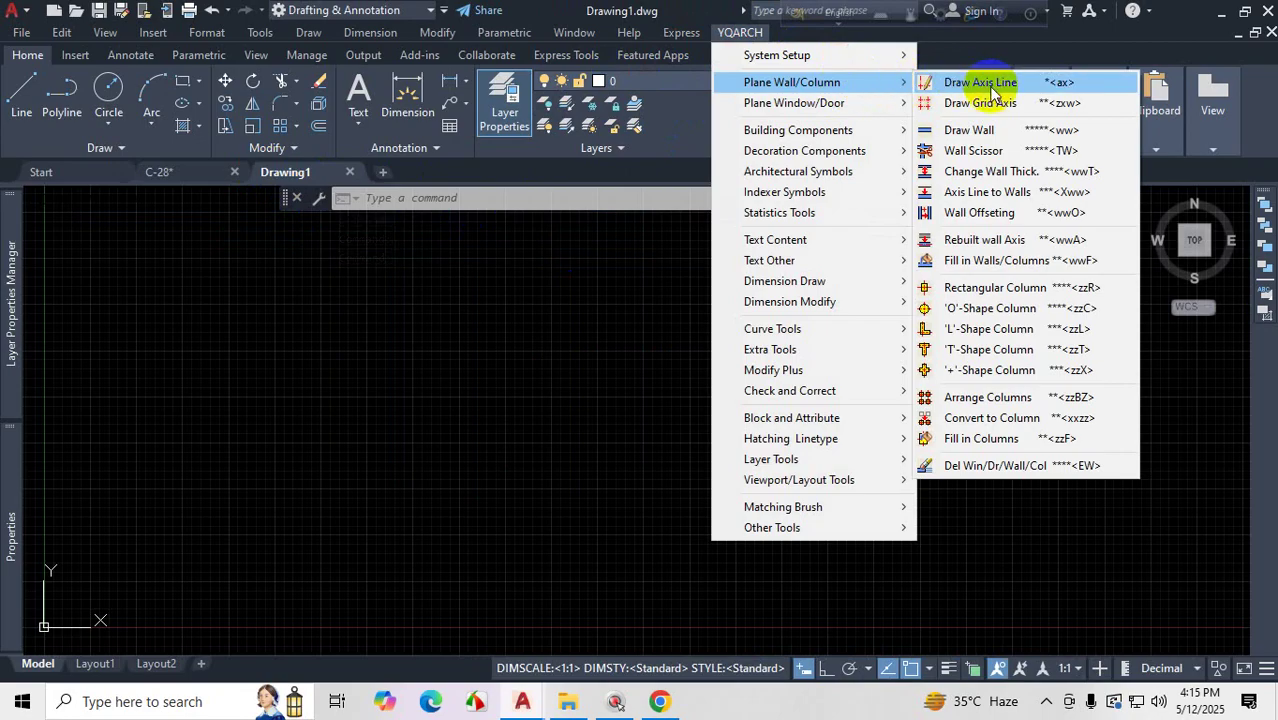
click(990, 86)
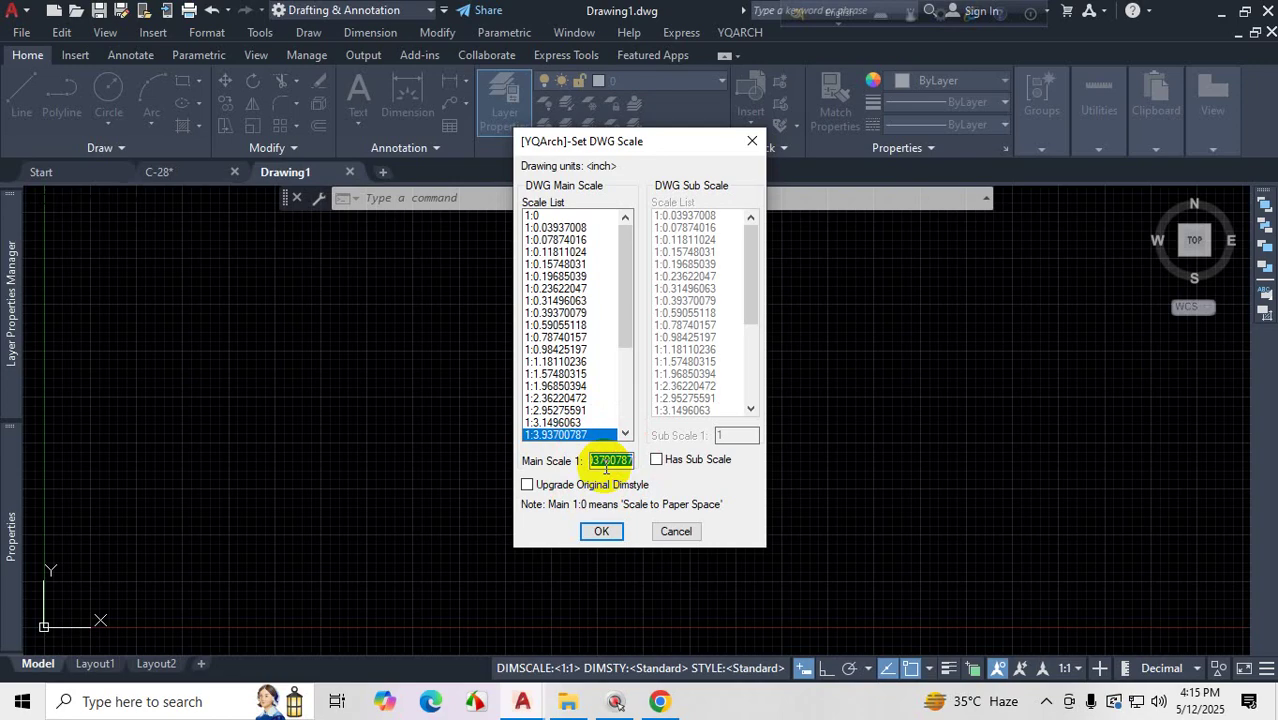
click(603, 531)
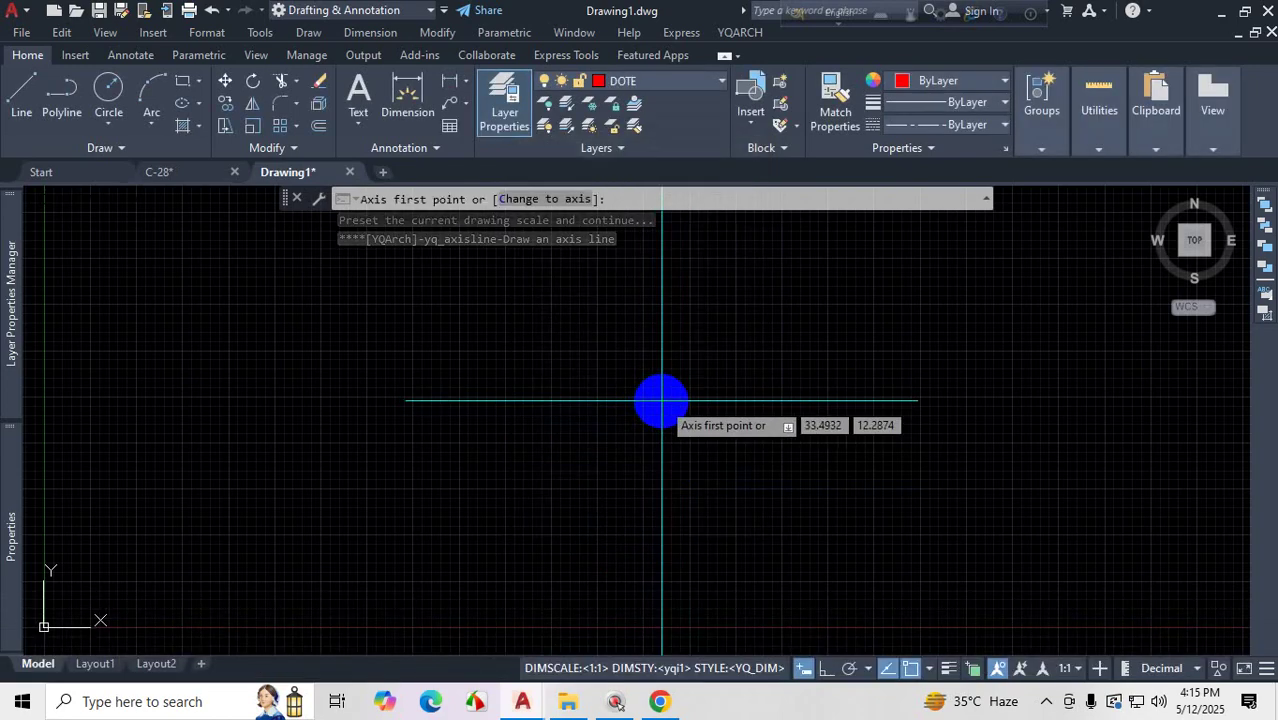
key(Escape)
- Draw an axis line about 14 units long in the new drawing with YQArch's Draw Axis Line, and inspect its selection
click(738, 34)
mouse_move(850, 85)
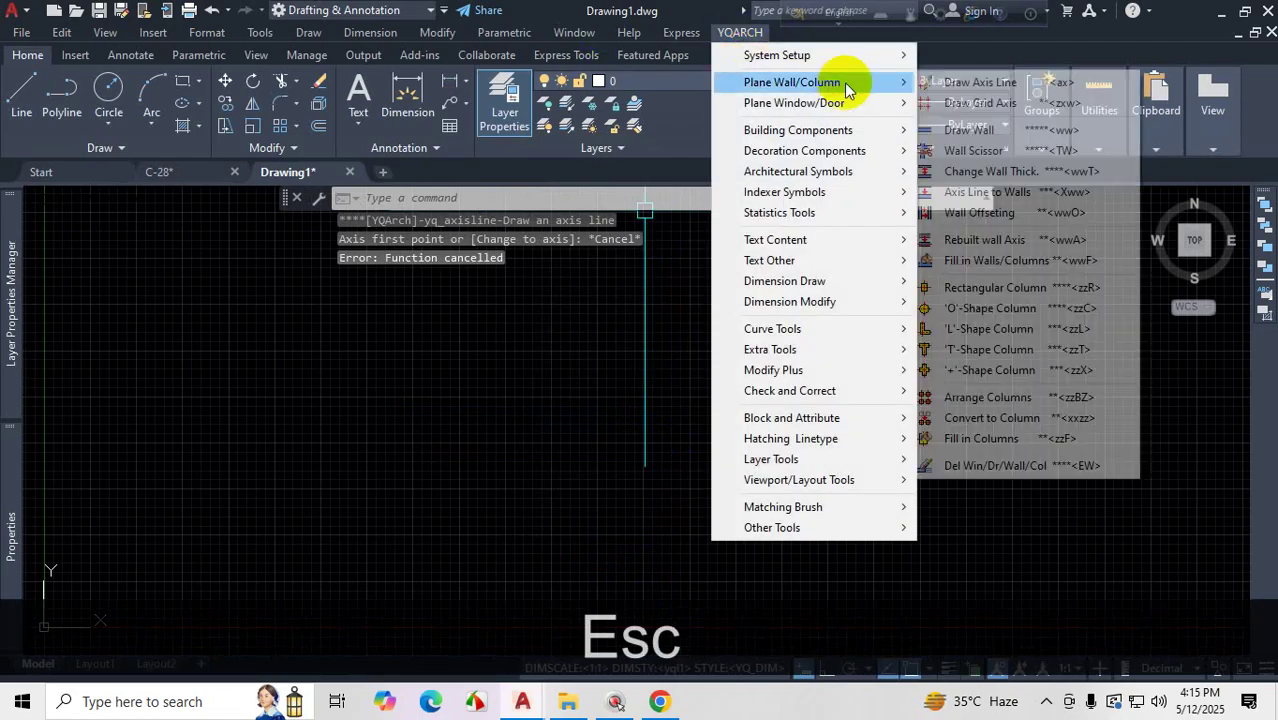
click(978, 80)
click(487, 393)
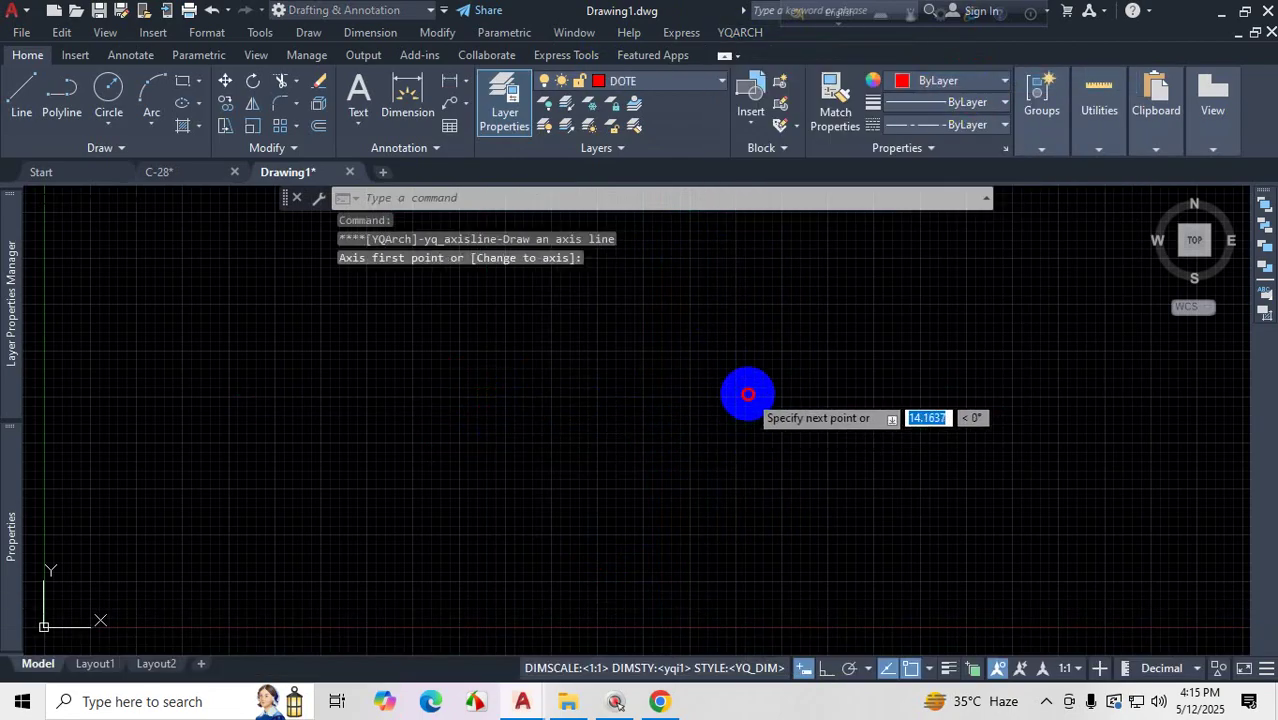
click(747, 394)
key(Escape)
click(657, 333)
click(542, 476)
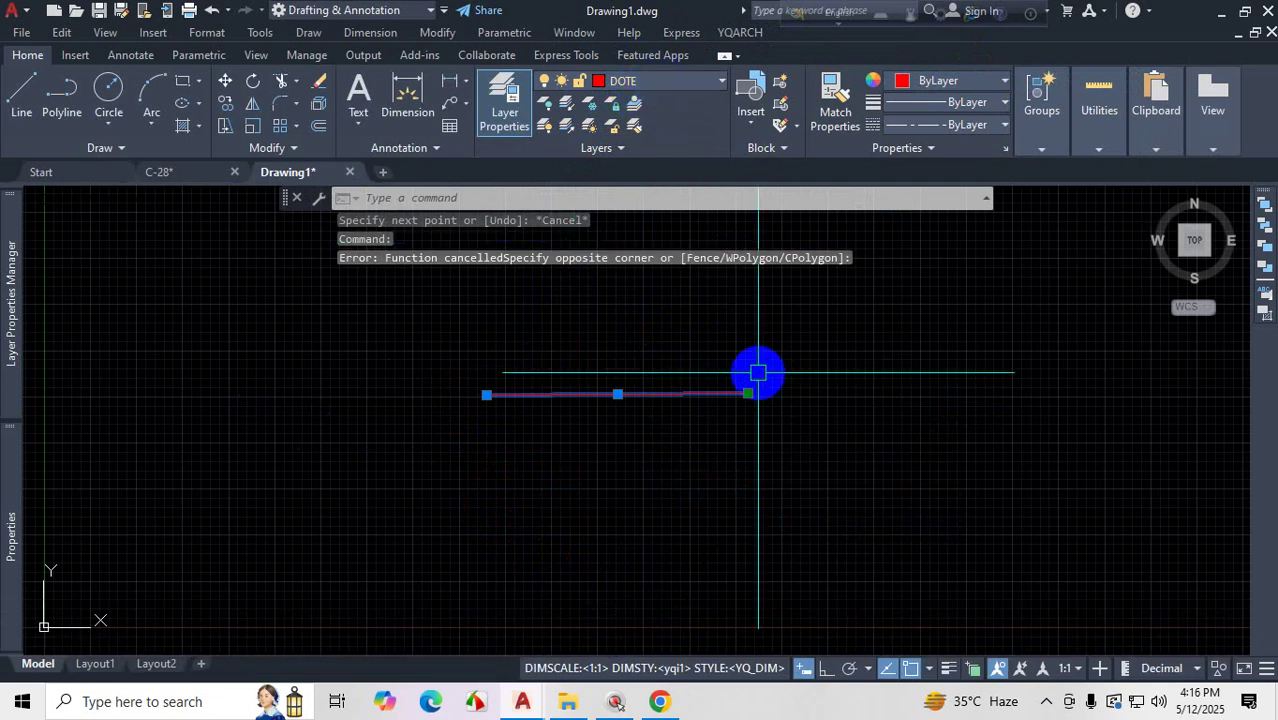
key(Escape)
- Switch back to the C-28 drawing at the original column grid
click(180, 174)
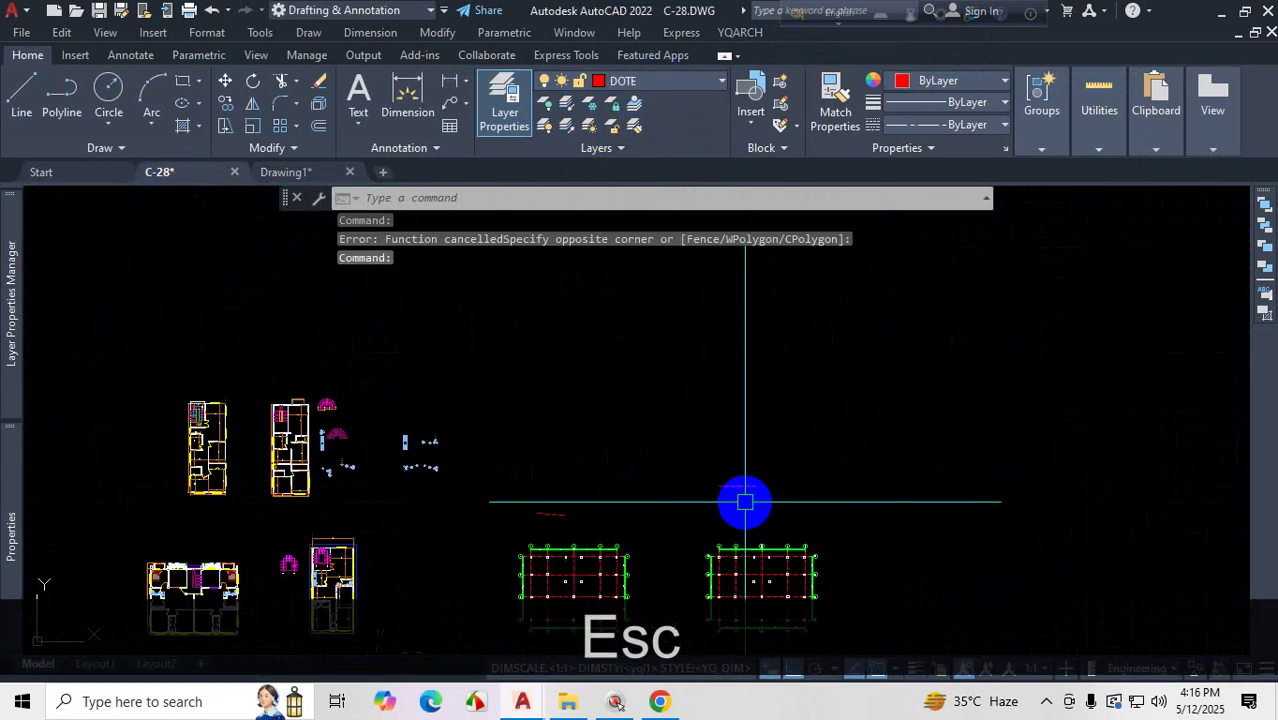
scroll(605, 613, down, 2)
scroll(656, 385, up, 4)
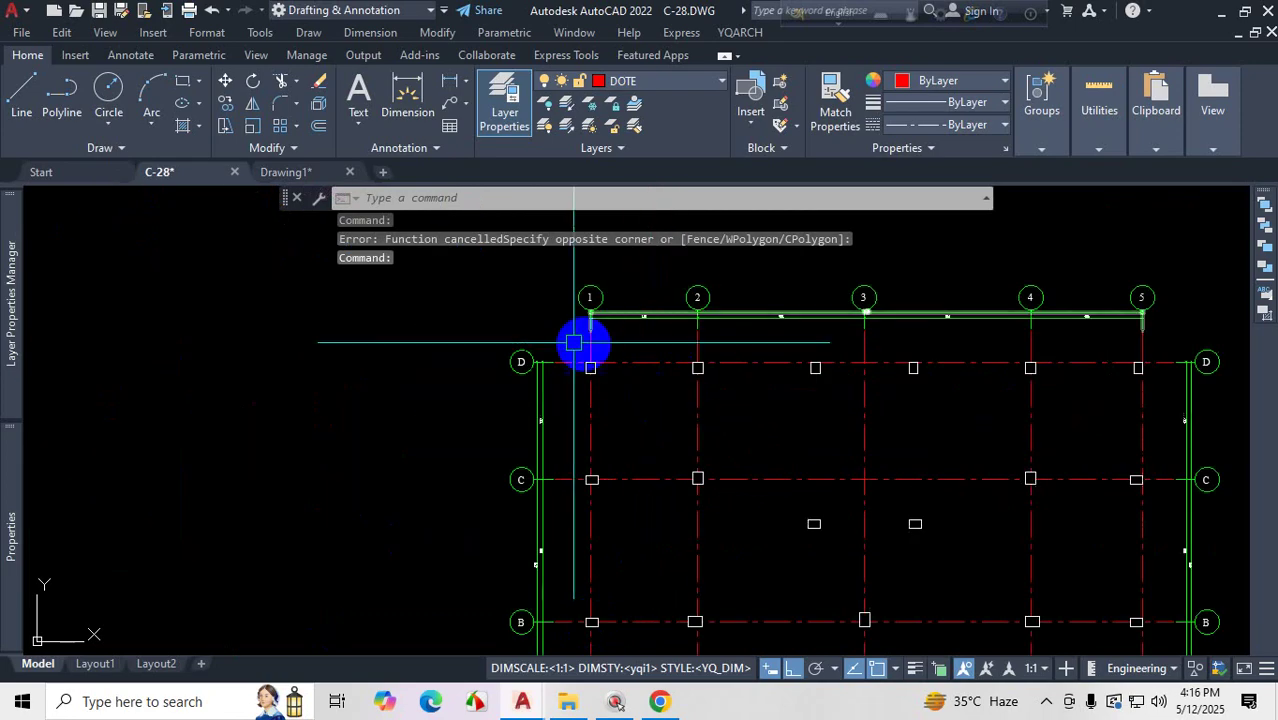
click(120, 148)
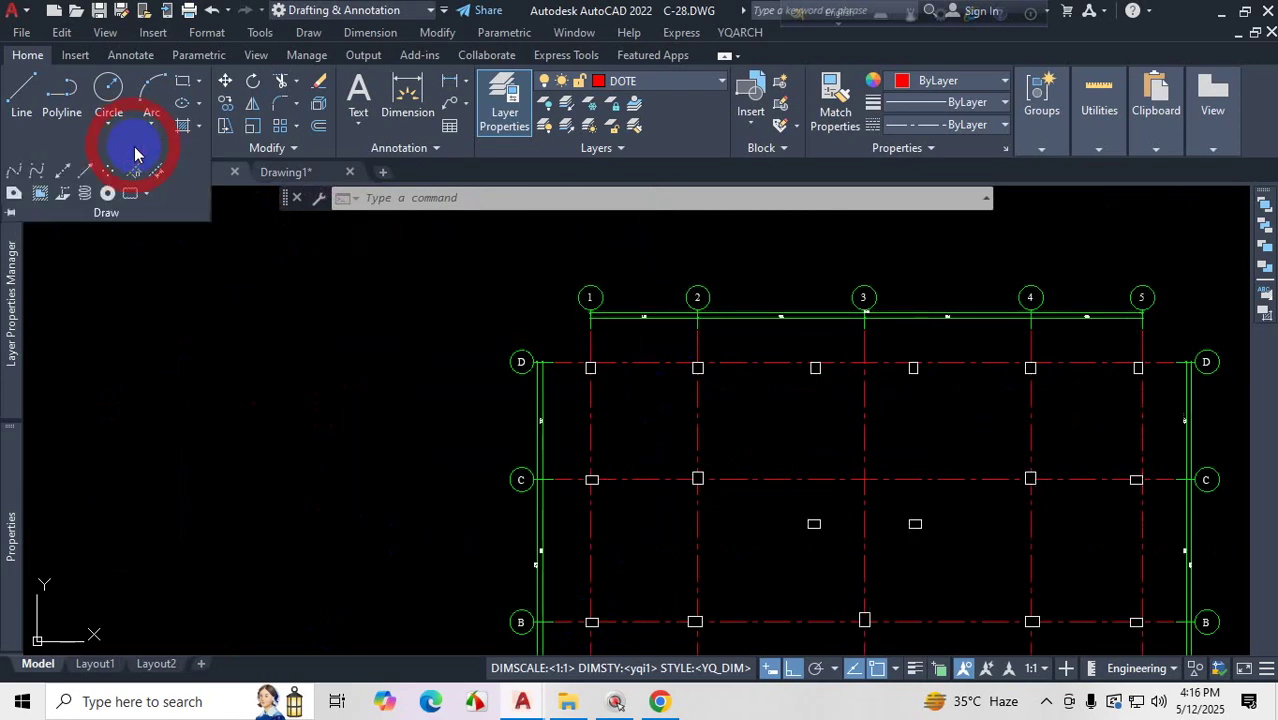
click(59, 178)
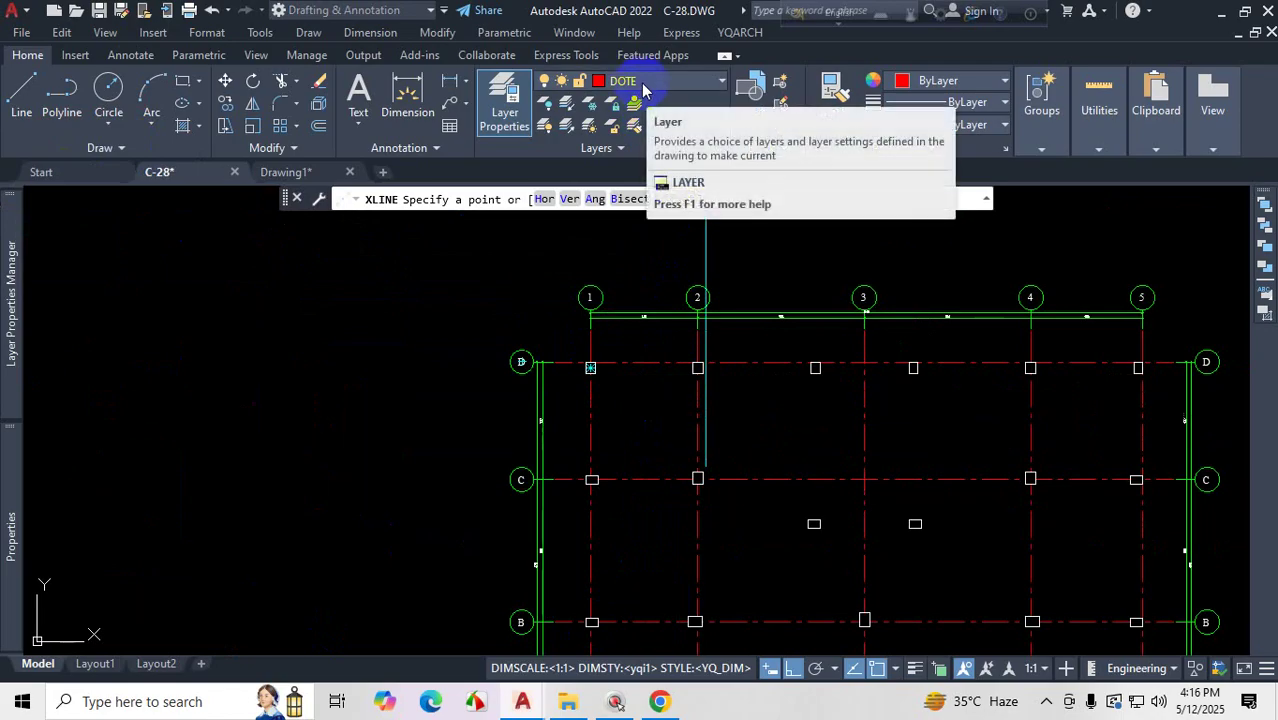
scroll(542, 408, down, 6)
key(Escape)
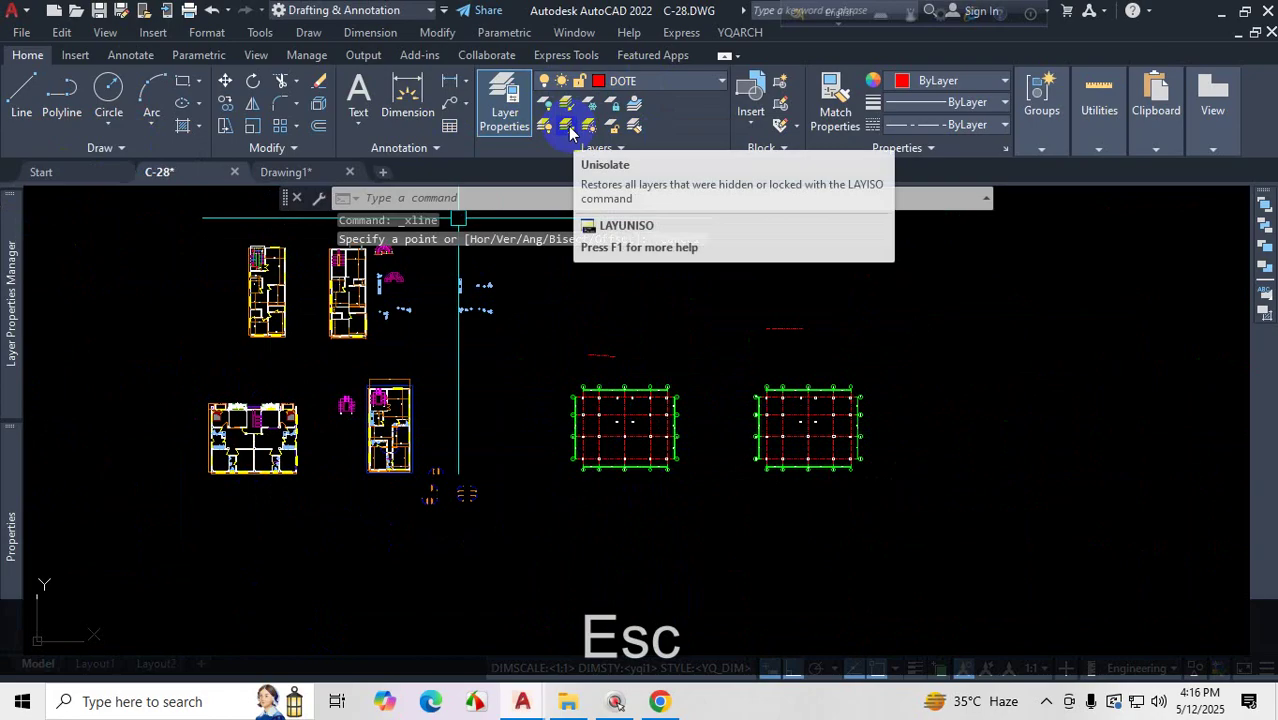
- Isolate the COLUMN layer using a column at the floor plan's lower wall
scroll(342, 508, up, 10)
key(Escape)
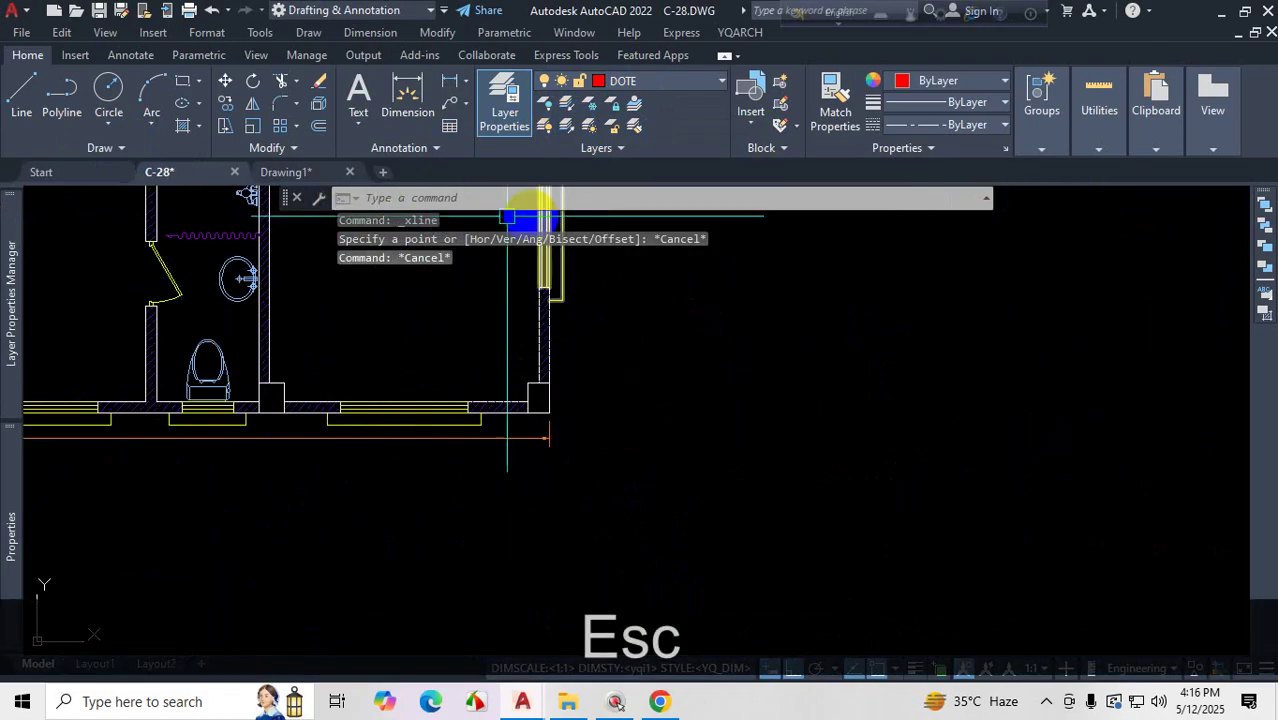
click(568, 106)
scroll(257, 442, up, 3)
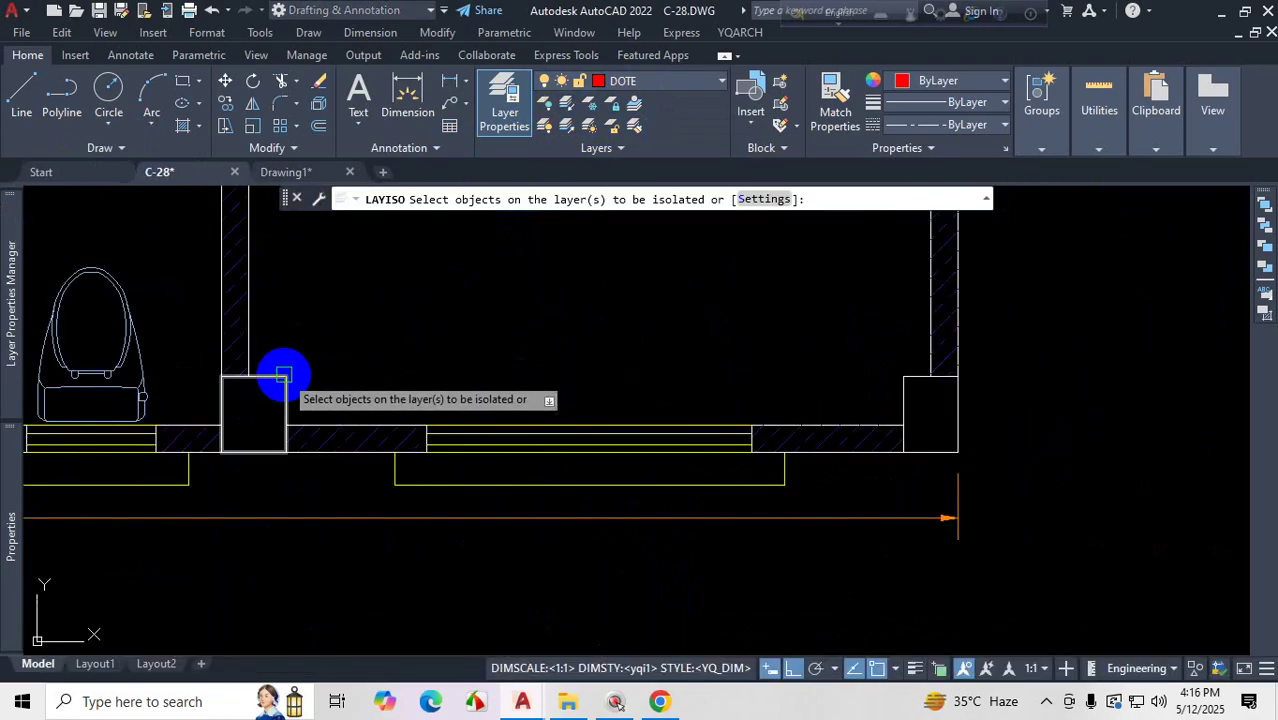
click(281, 376)
key(Return)
scroll(542, 536, down, 8)
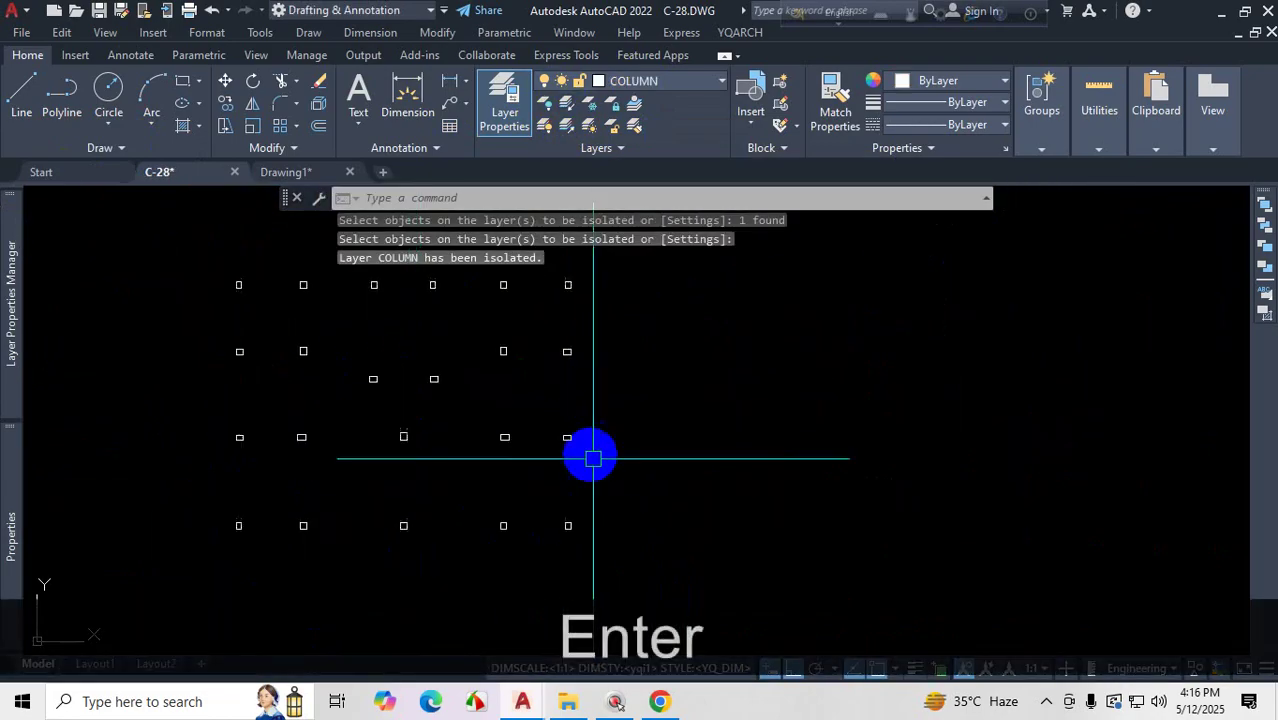
- Copy the floor plan's isolated columns to the empty area beyond the two annotated grids, and restore the hidden layers
click(613, 371)
click(400, 535)
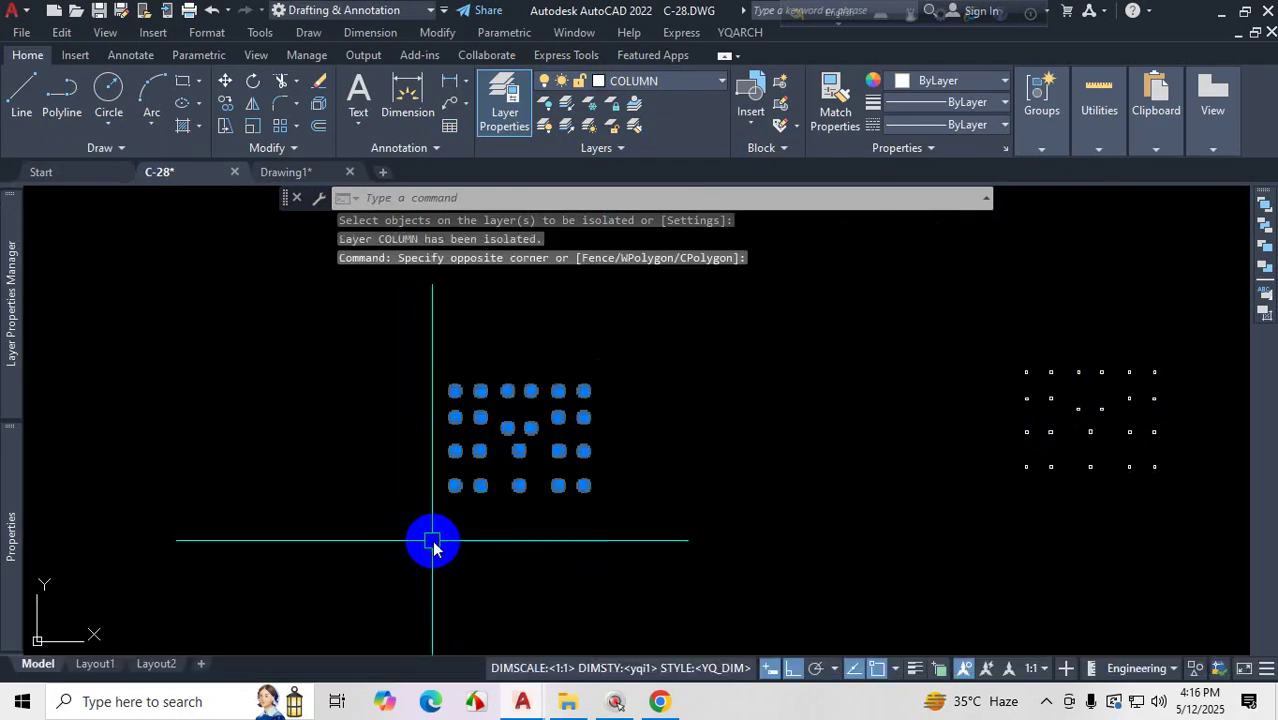
text(co)
key(Return)
click(433, 541)
scroll(465, 525, down, 5)
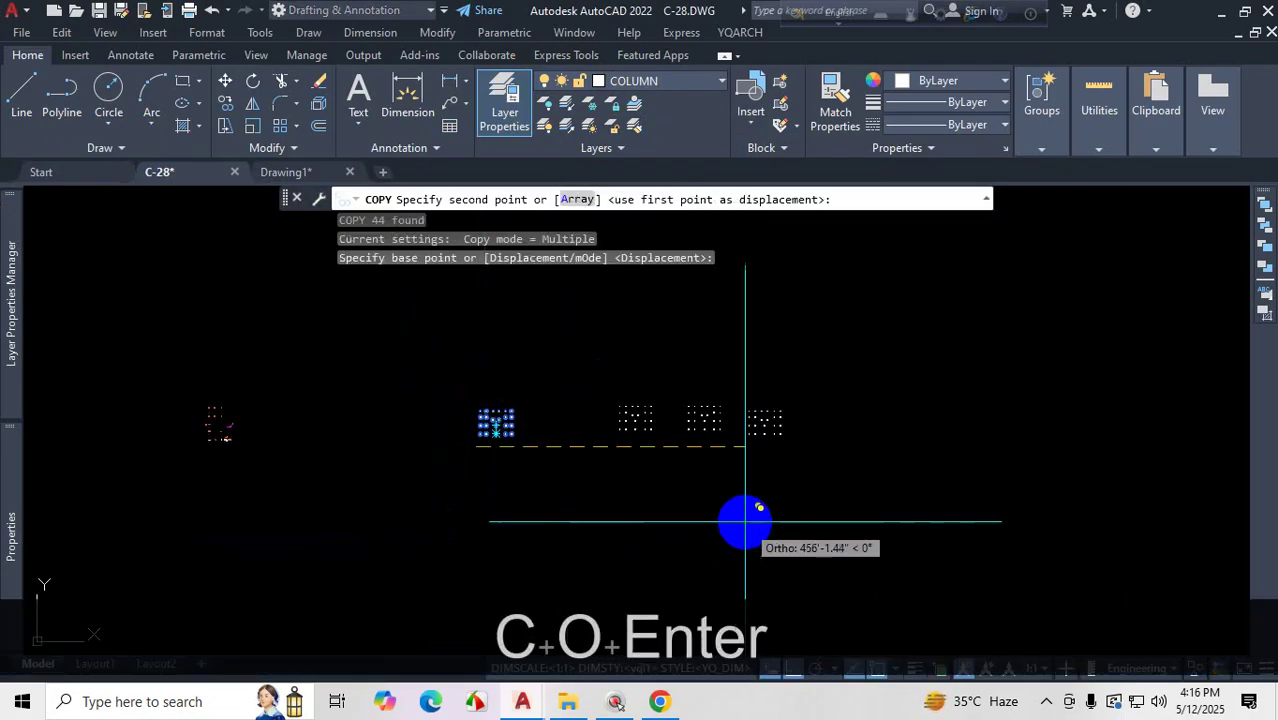
click(790, 486)
key(Escape)
click(567, 126)
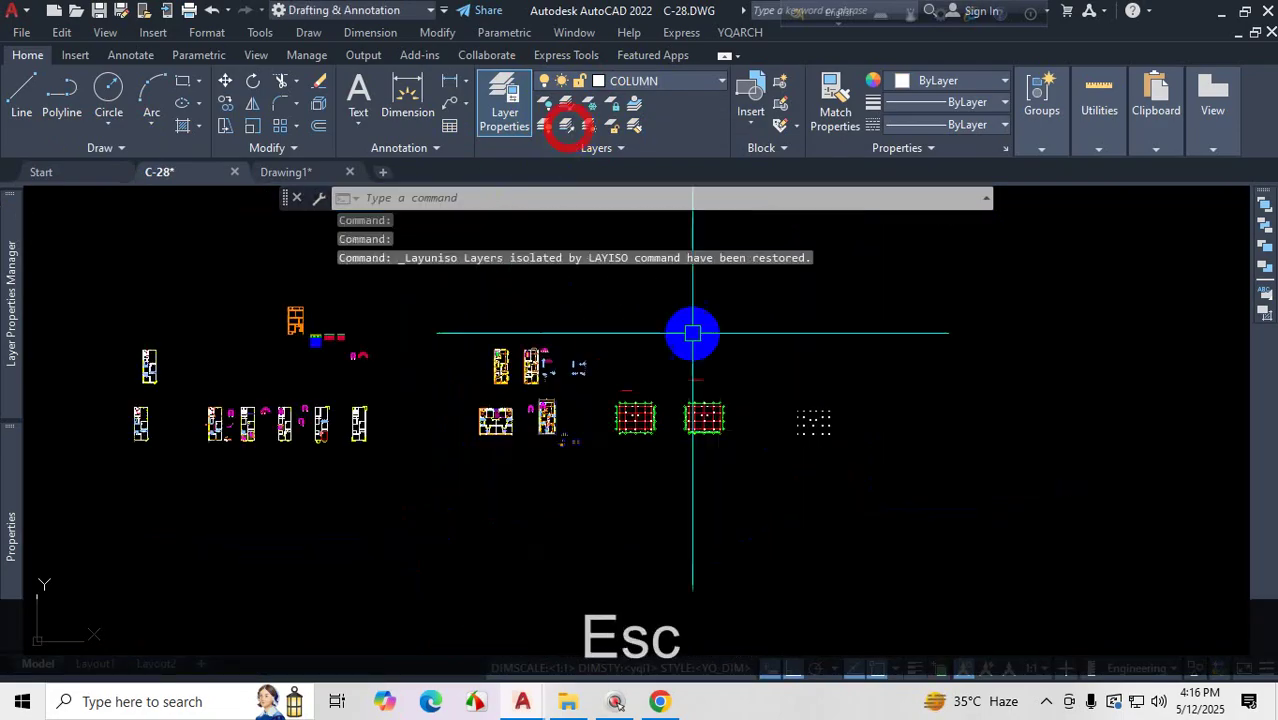
scroll(795, 390, up, 6)
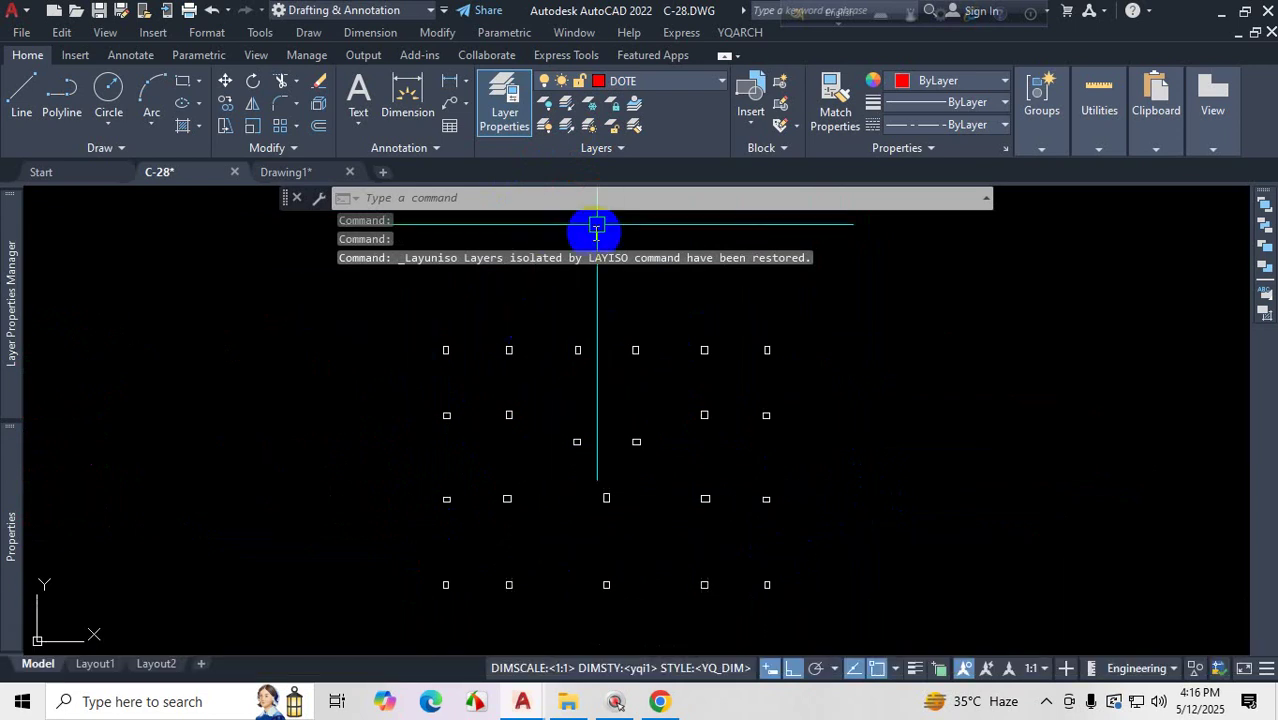
click(650, 81)
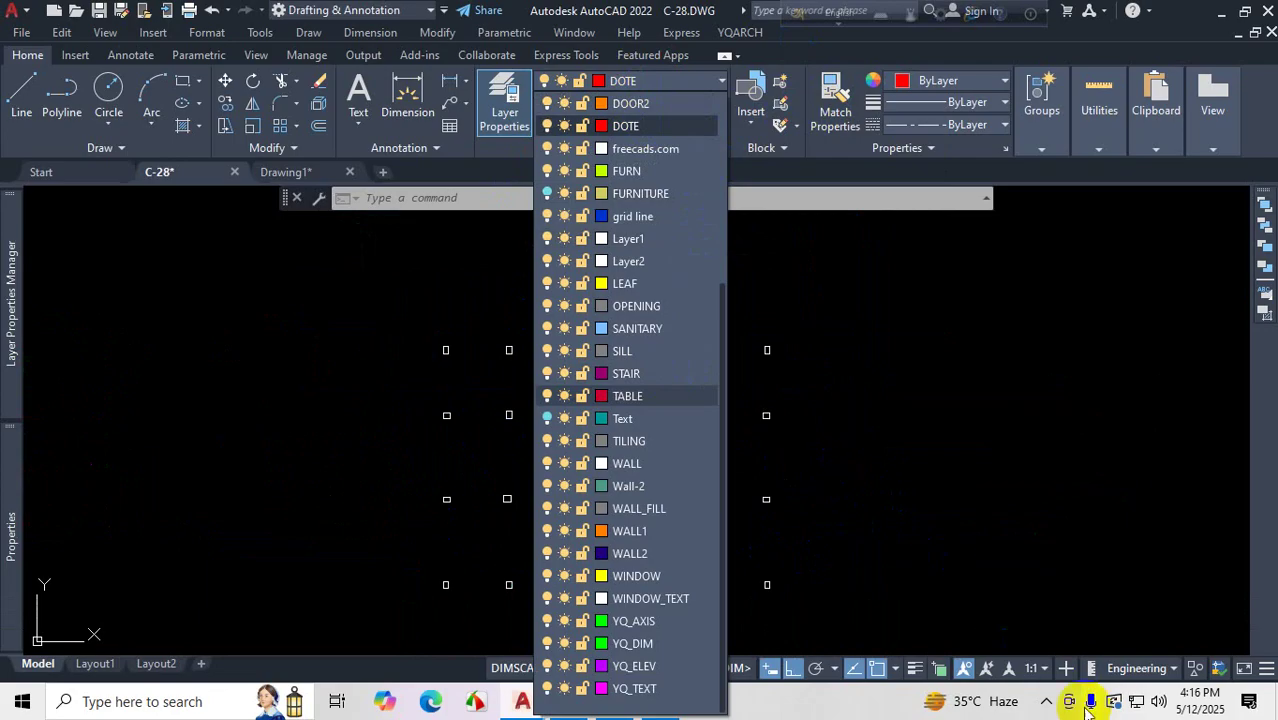
click(1043, 704)
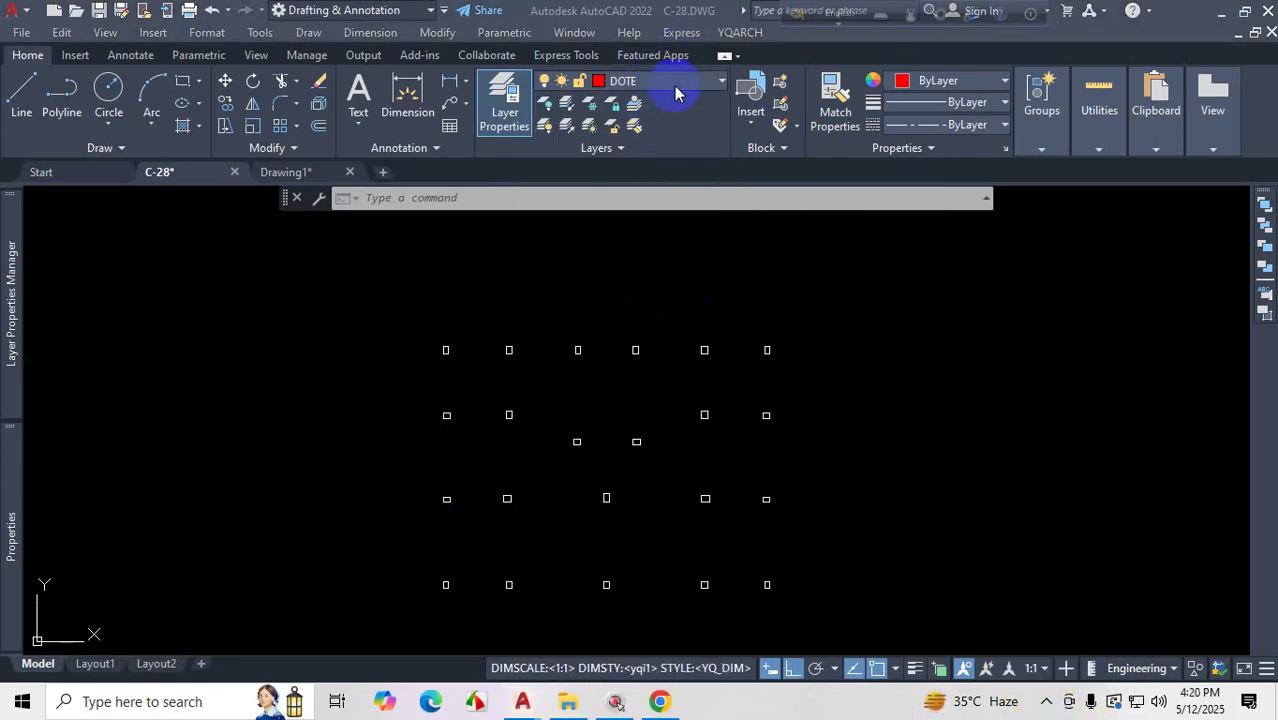
click(680, 79)
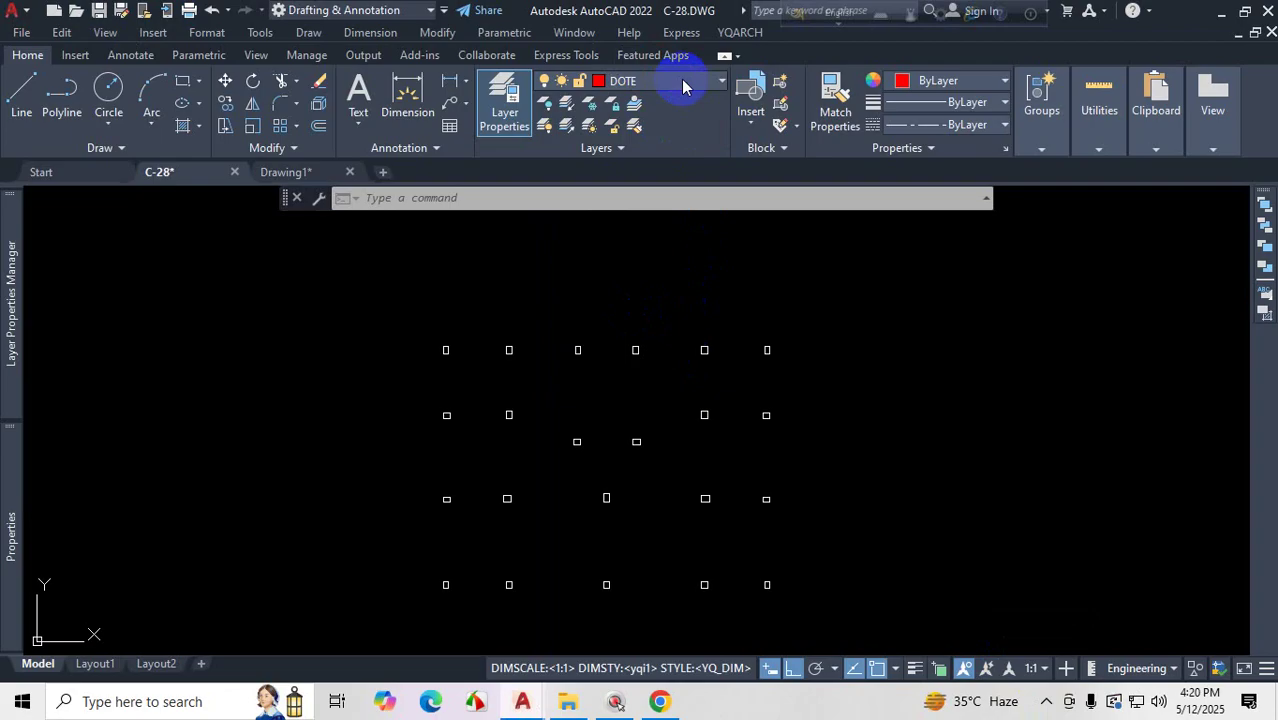
click(681, 79)
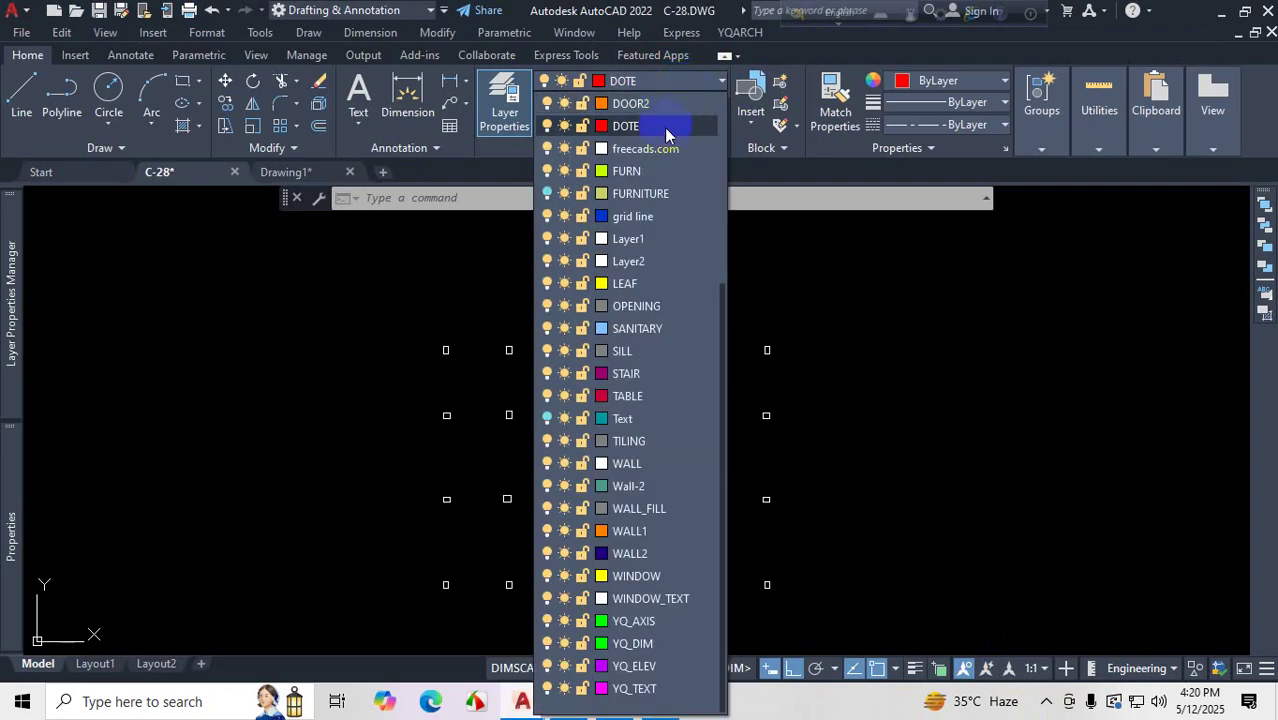
click(870, 402)
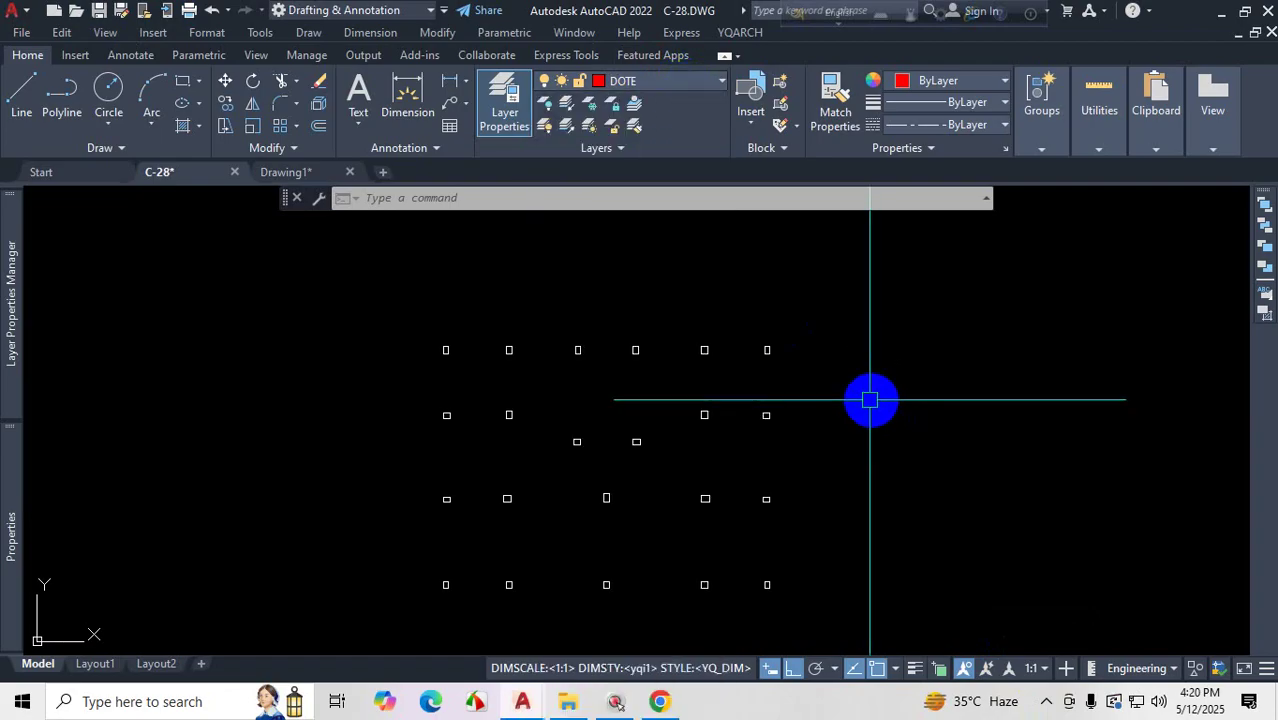
key(Escape)
- Examine the annotated grids, the bare column copy and the columns in the source floor plan's upper walls
scroll(754, 393, down, 4)
scroll(740, 405, down, 2)
scroll(605, 394, up, 8)
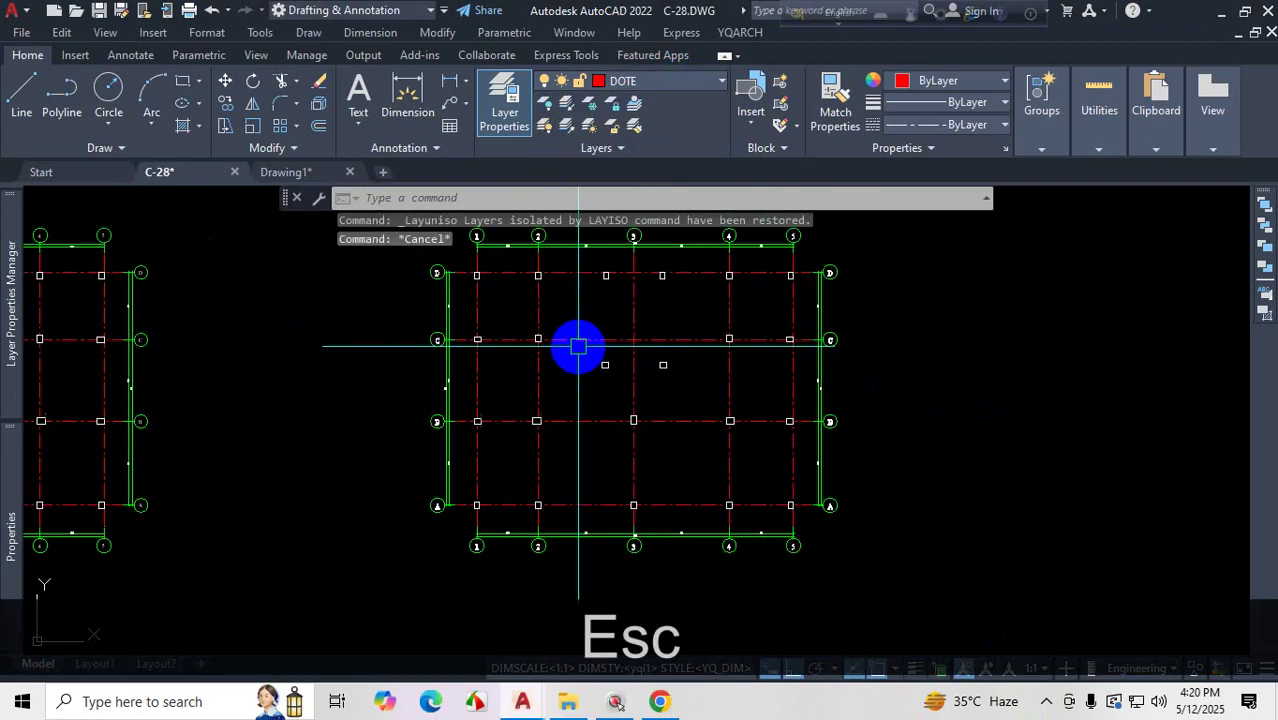
scroll(632, 390, down, 5)
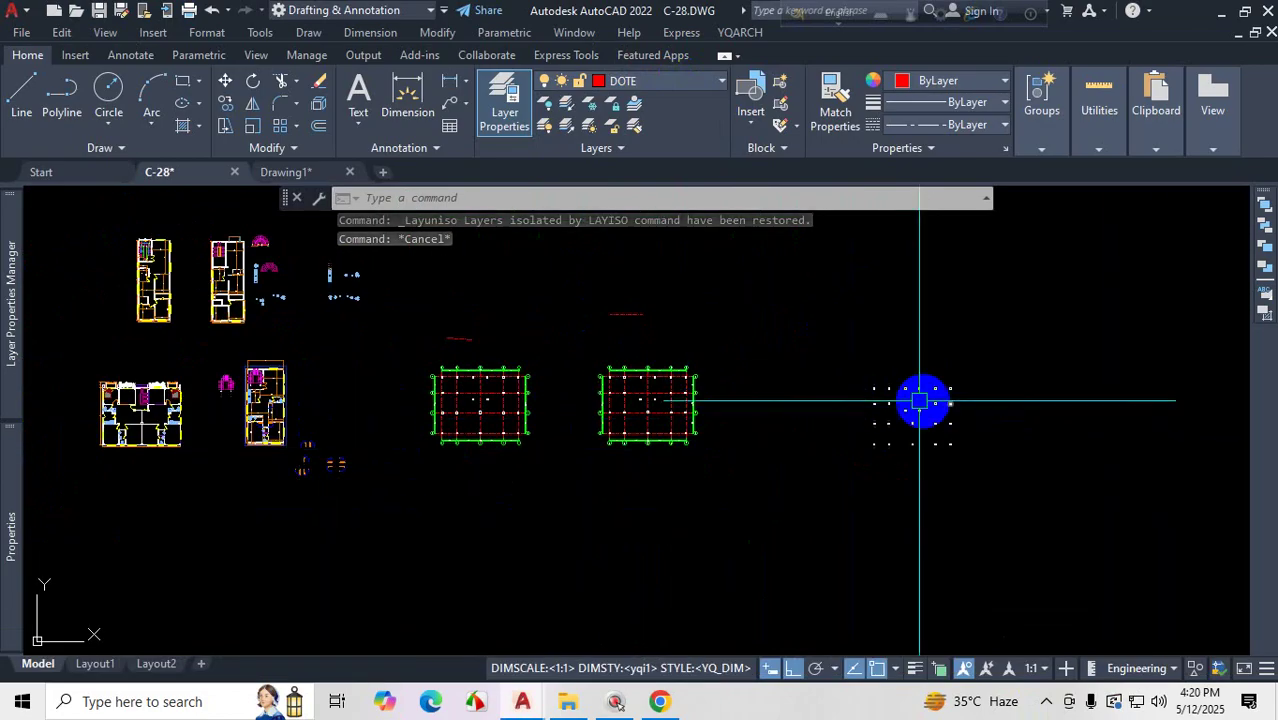
scroll(856, 397, up, 3)
scroll(973, 410, down, 5)
scroll(480, 420, up, 2)
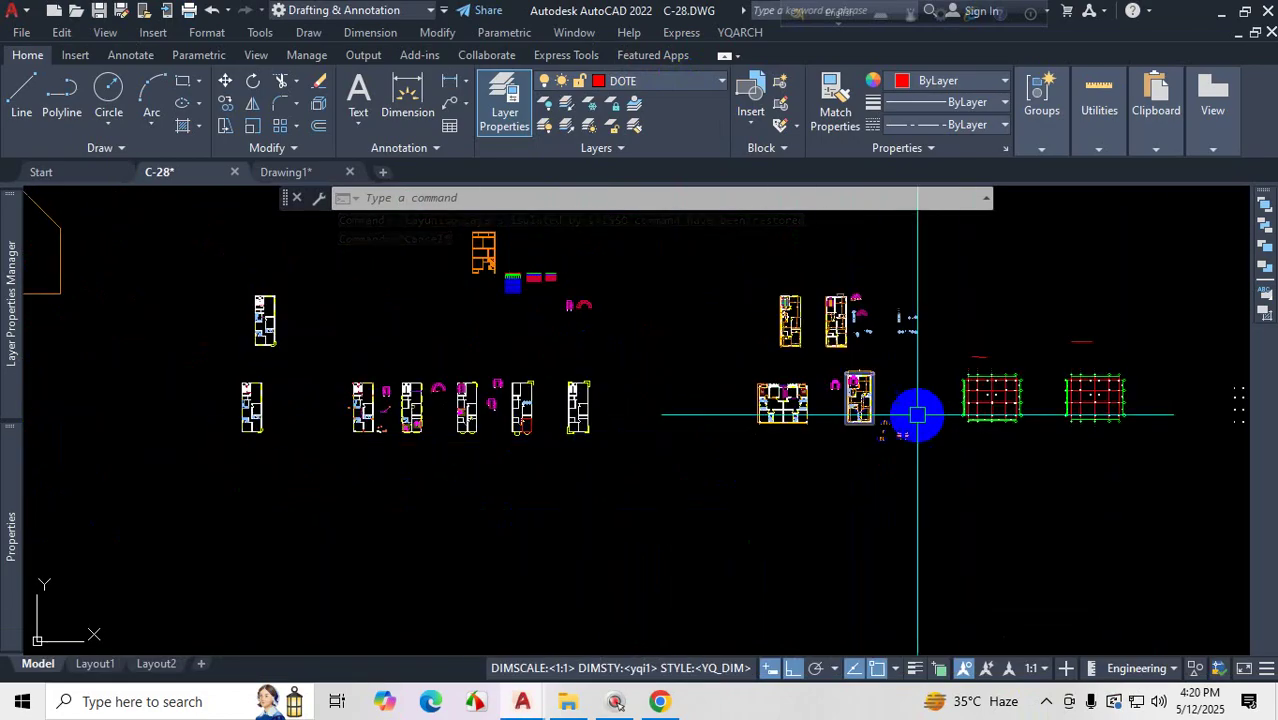
scroll(856, 411, up, 3)
scroll(628, 402, up, 4)
scroll(841, 448, down, 4)
scroll(784, 291, up, 4)
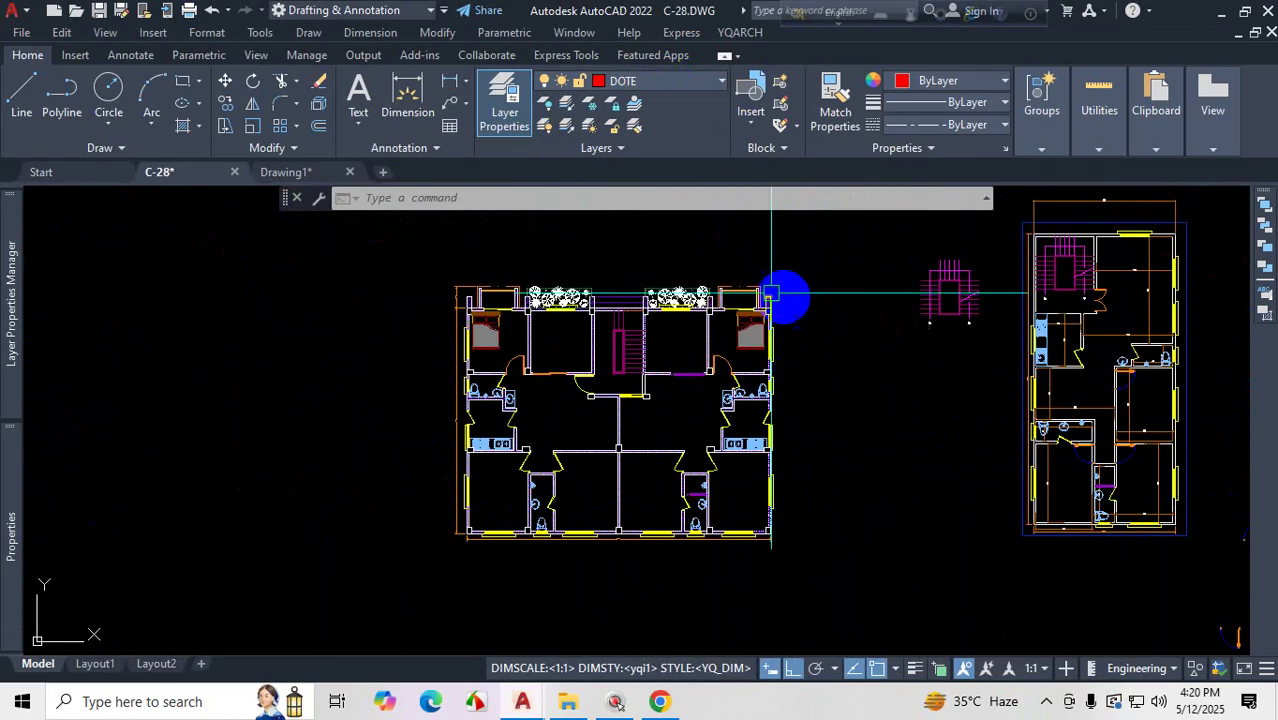
scroll(770, 349, up, 2)
scroll(670, 300, up, 2)
scroll(579, 280, up, 3)
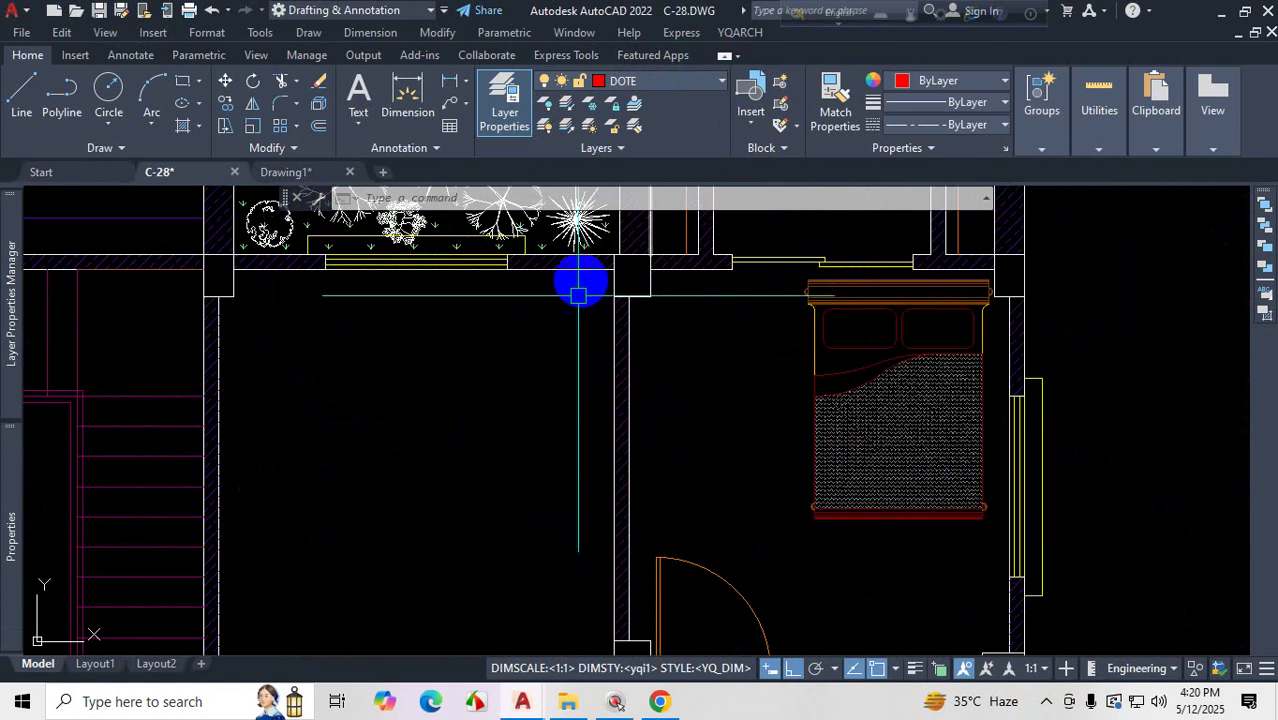
scroll(630, 320, down, 2)
scroll(708, 379, down, 2)
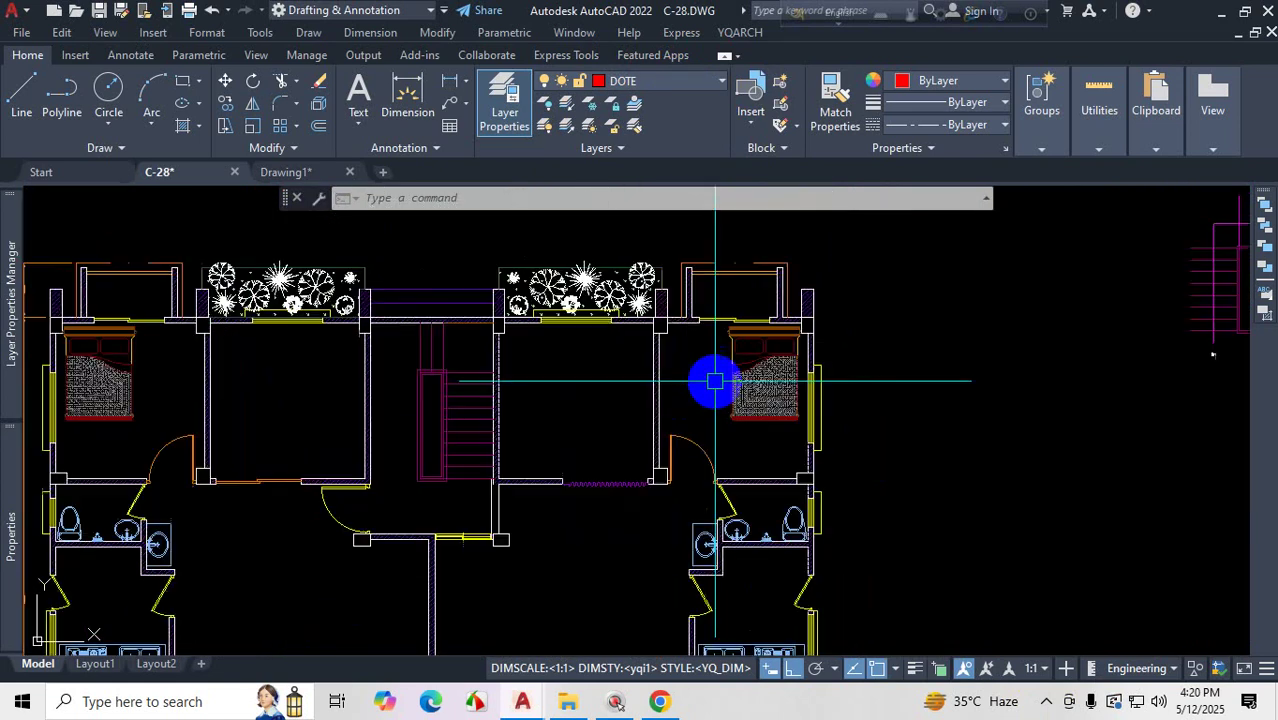
scroll(688, 374, up, 5)
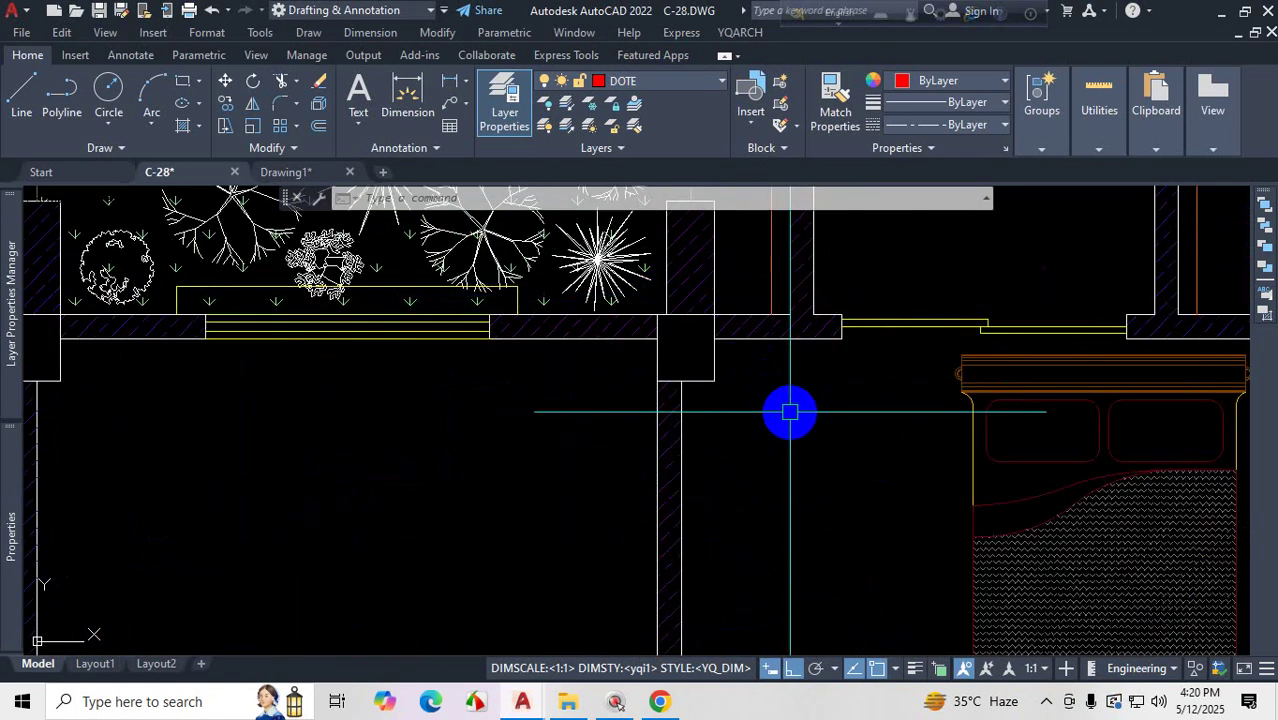
- Isolate the COLUMN layer using the polyline and wipeout of a column beside the planted balcony, with selection cycling on
click(567, 105)
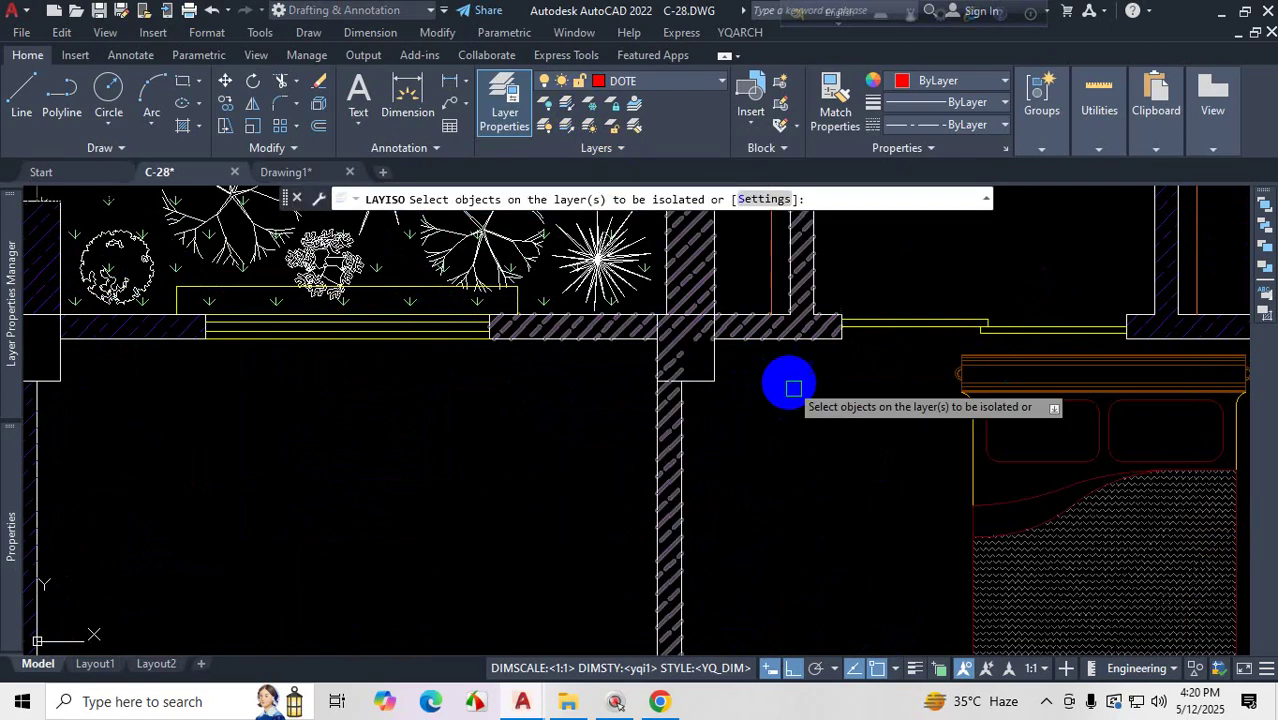
scroll(770, 378, up, 4)
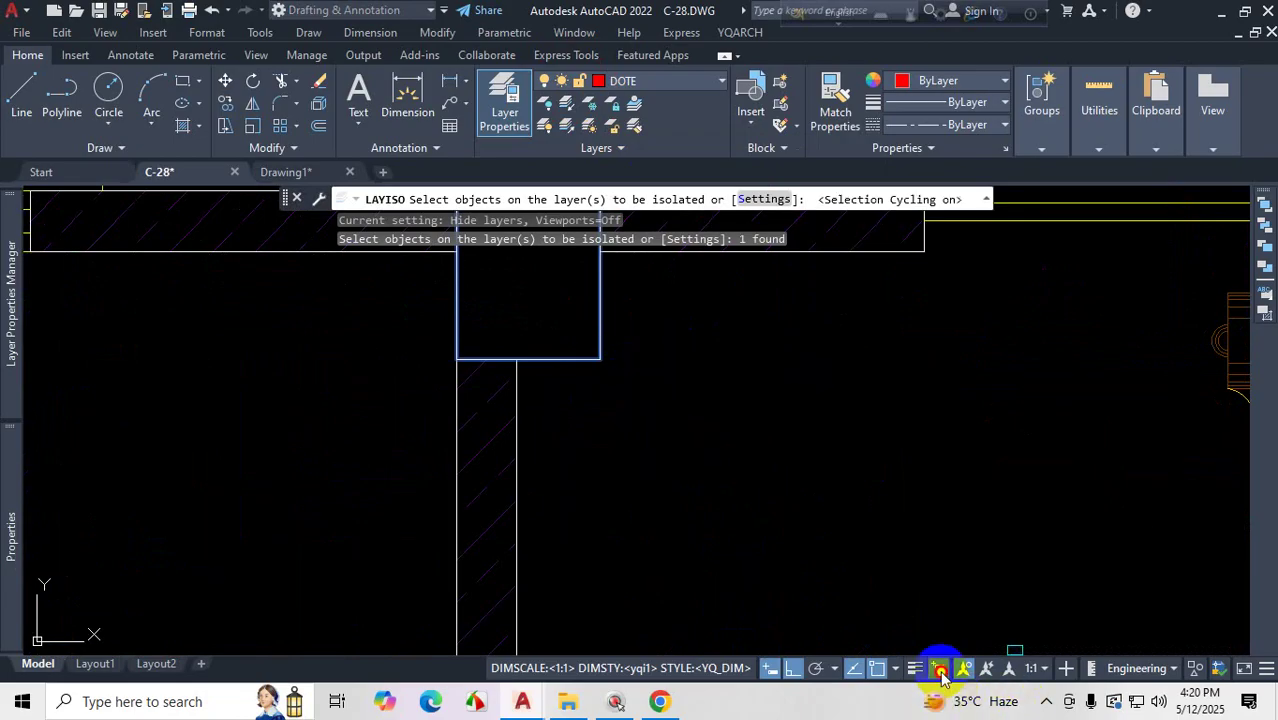
click(601, 336)
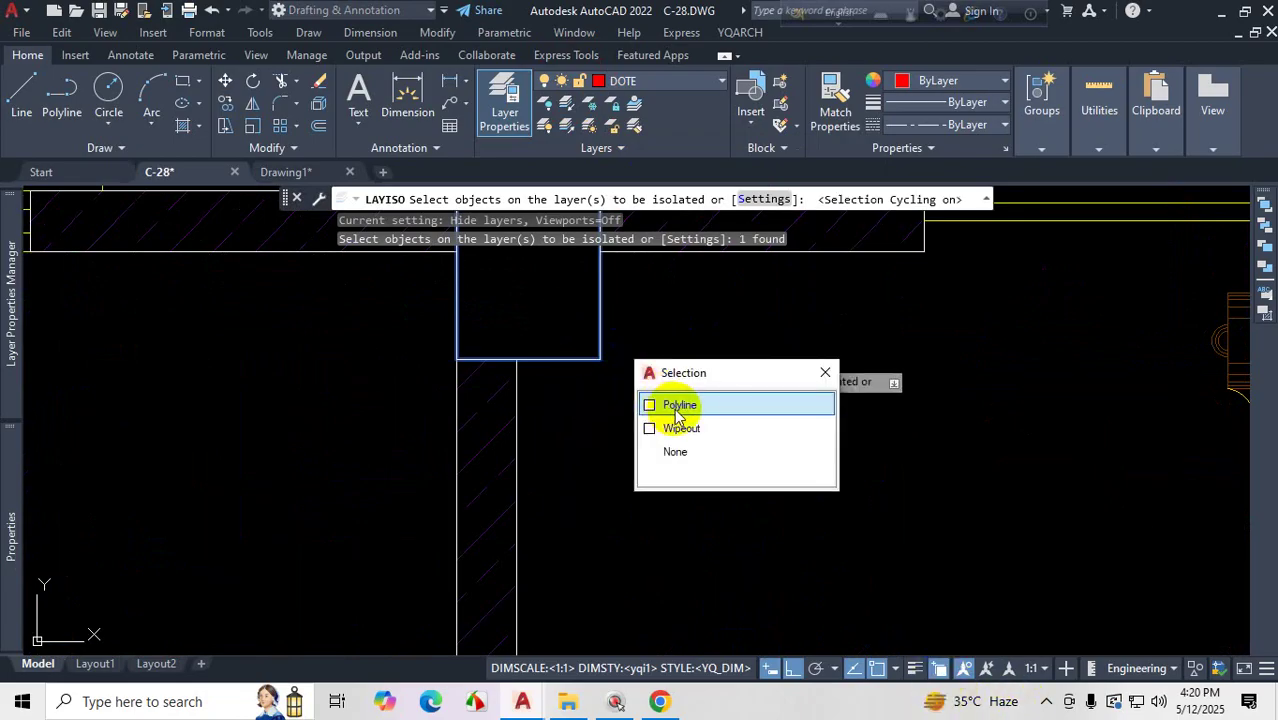
click(677, 406)
click(603, 348)
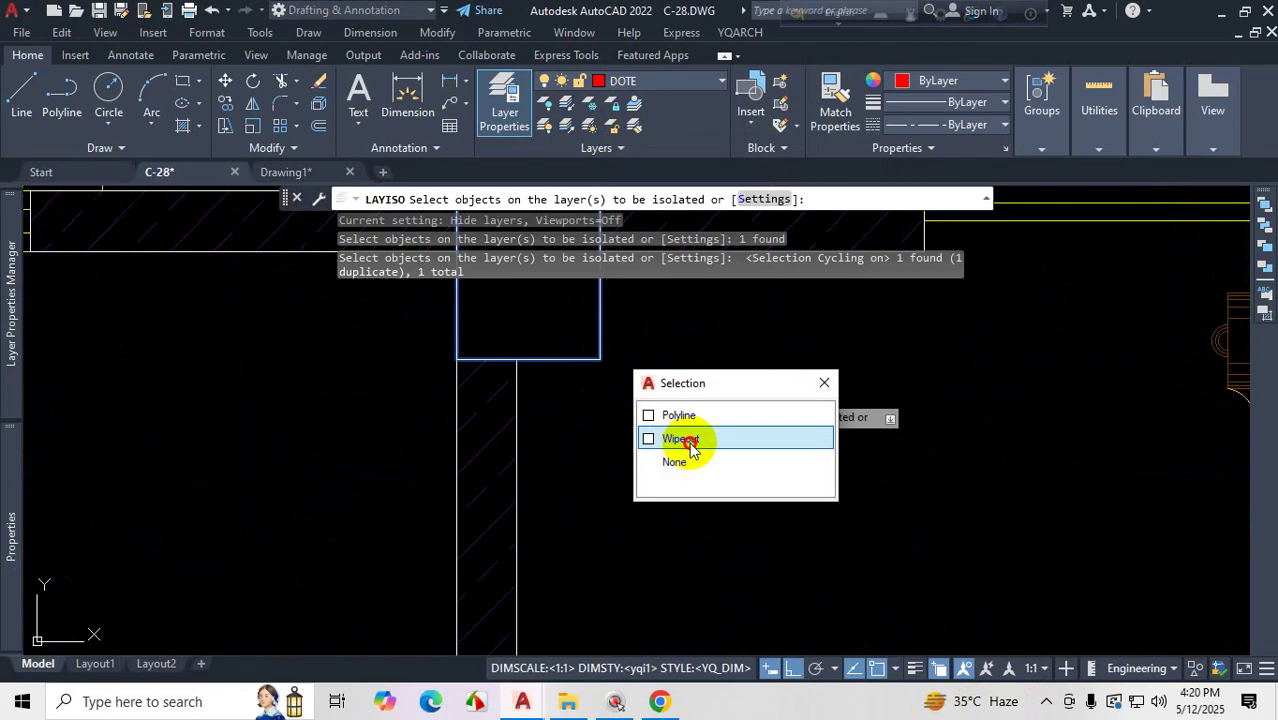
click(686, 440)
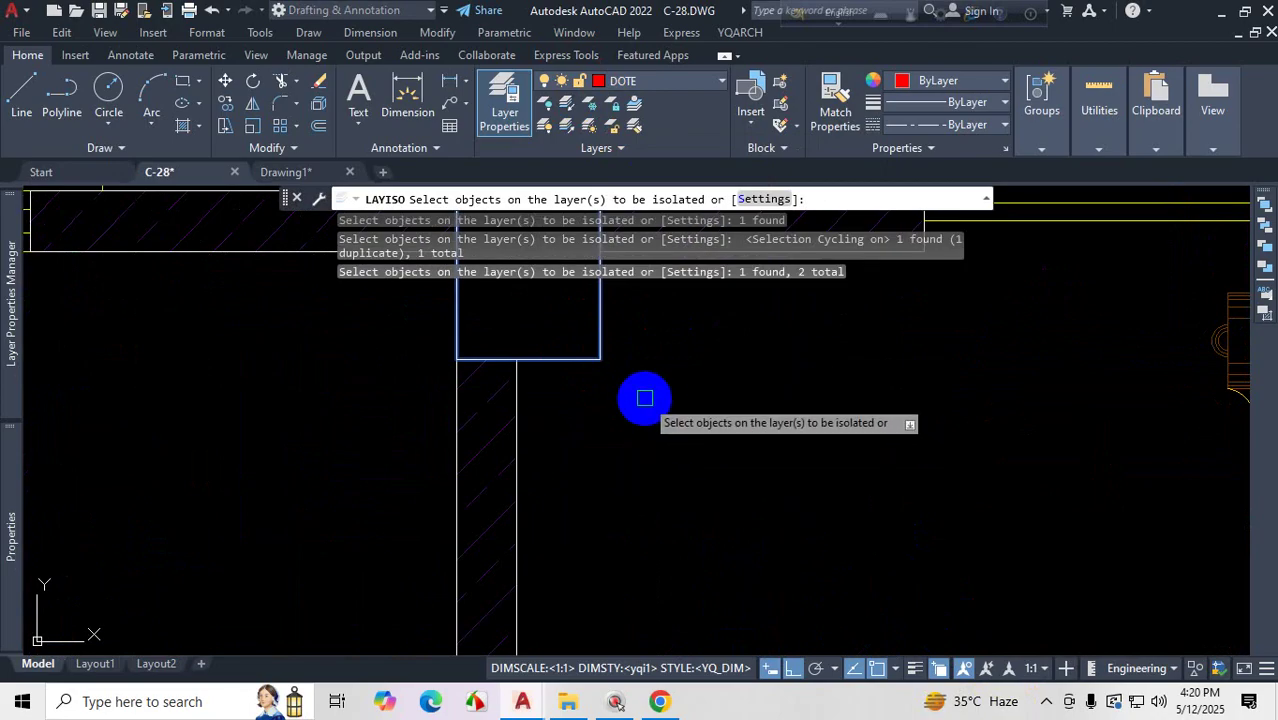
key(Return)
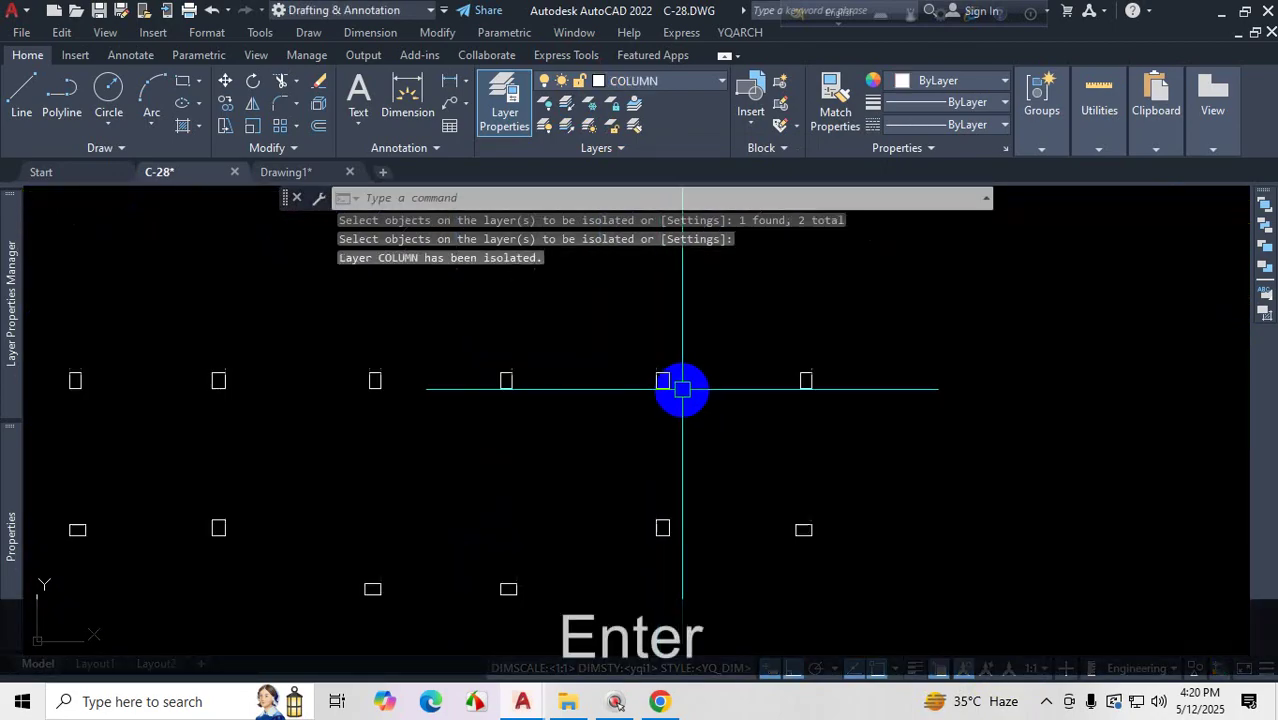
- Paste a clipboard copy of the floor plan's columns beside the previous bare column copy, and restore the hidden layers
scroll(765, 368, down, 3)
click(825, 325)
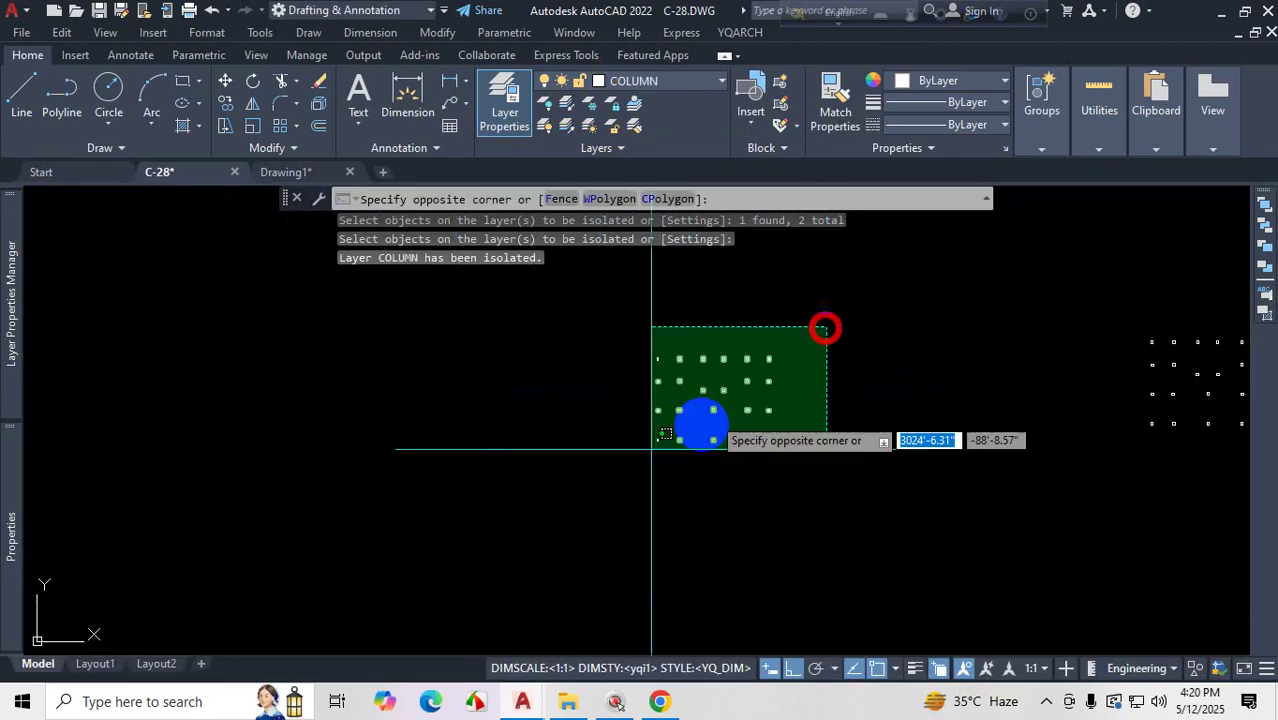
click(623, 495)
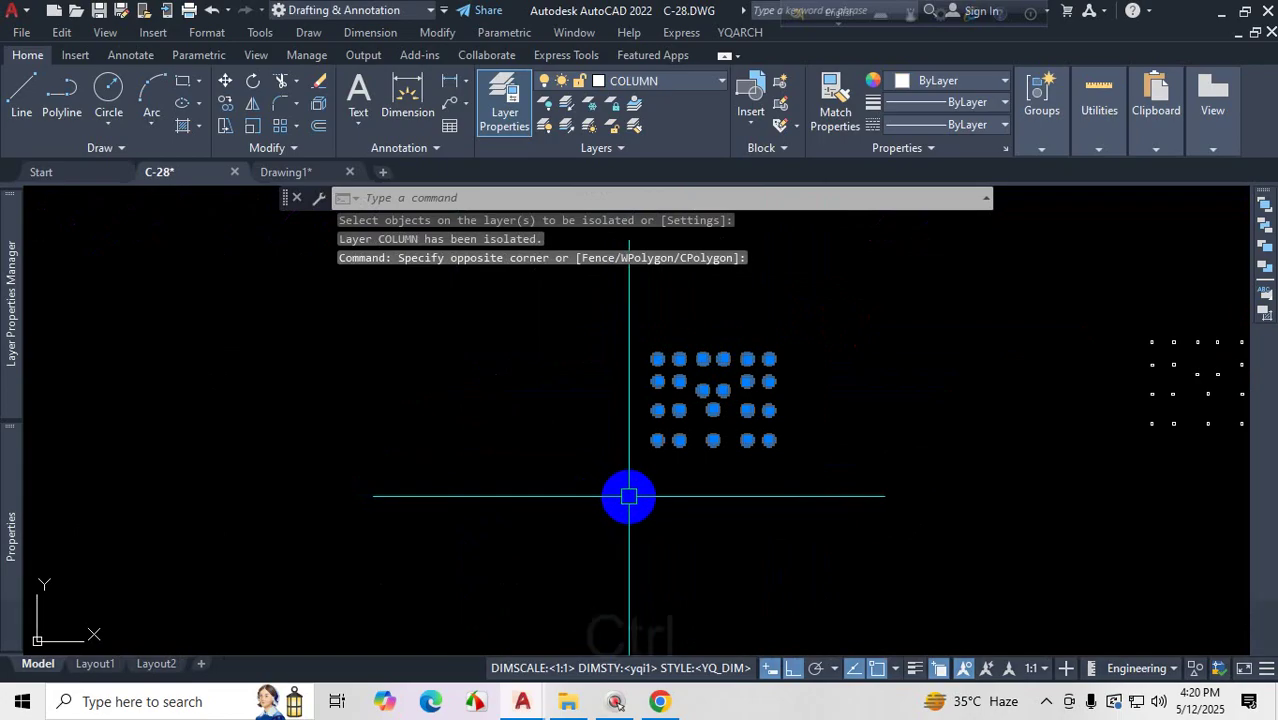
key(ctrl+c)
scroll(610, 480, down, 3)
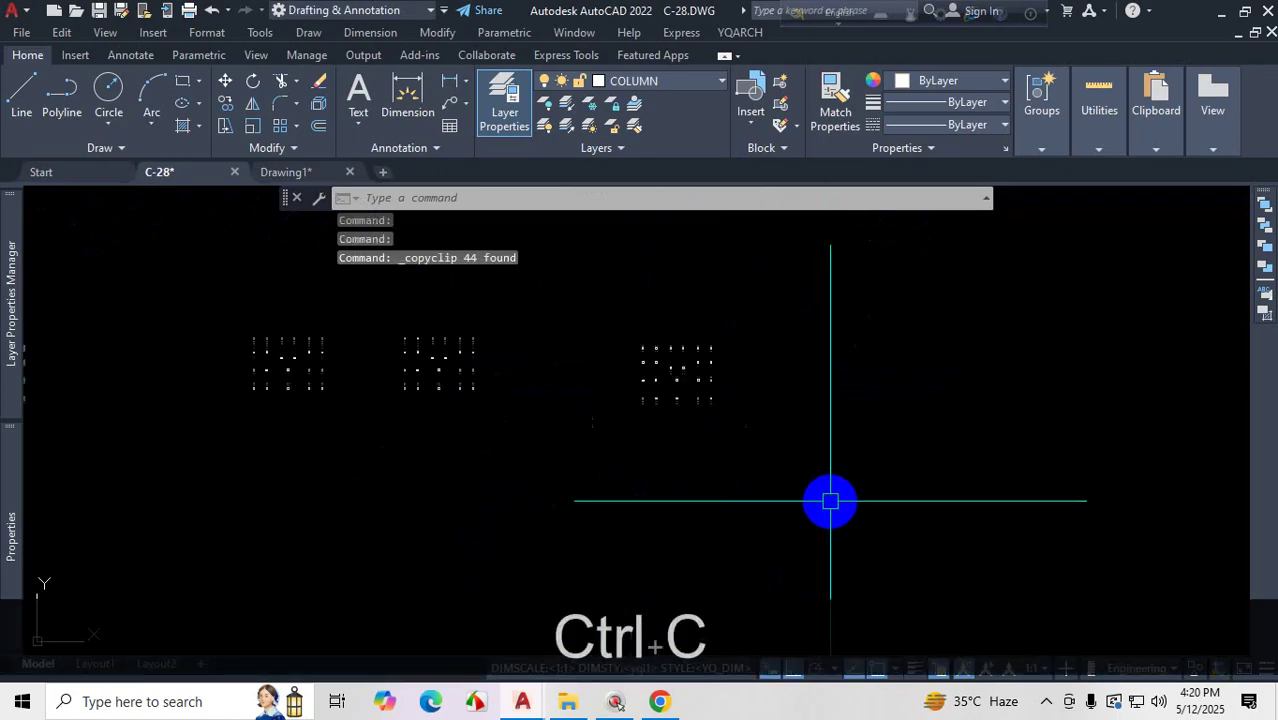
key(ctrl+v)
scroll(805, 410, up, 4)
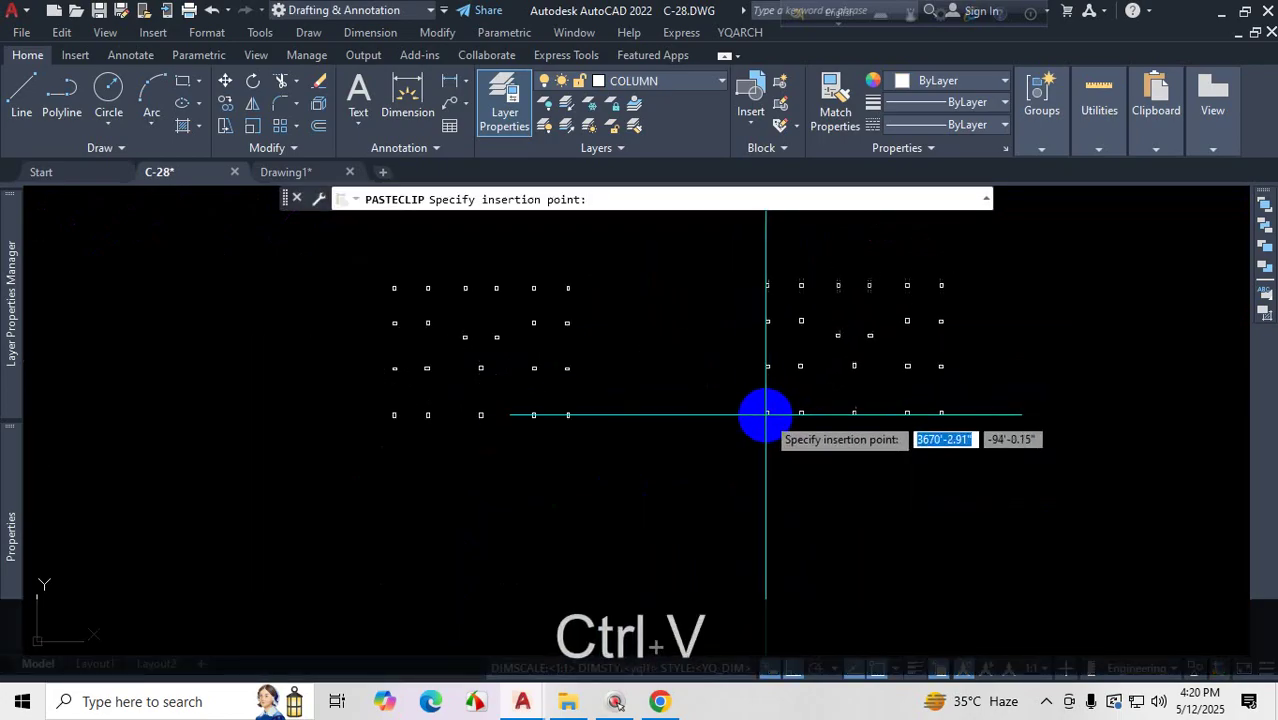
key(Escape)
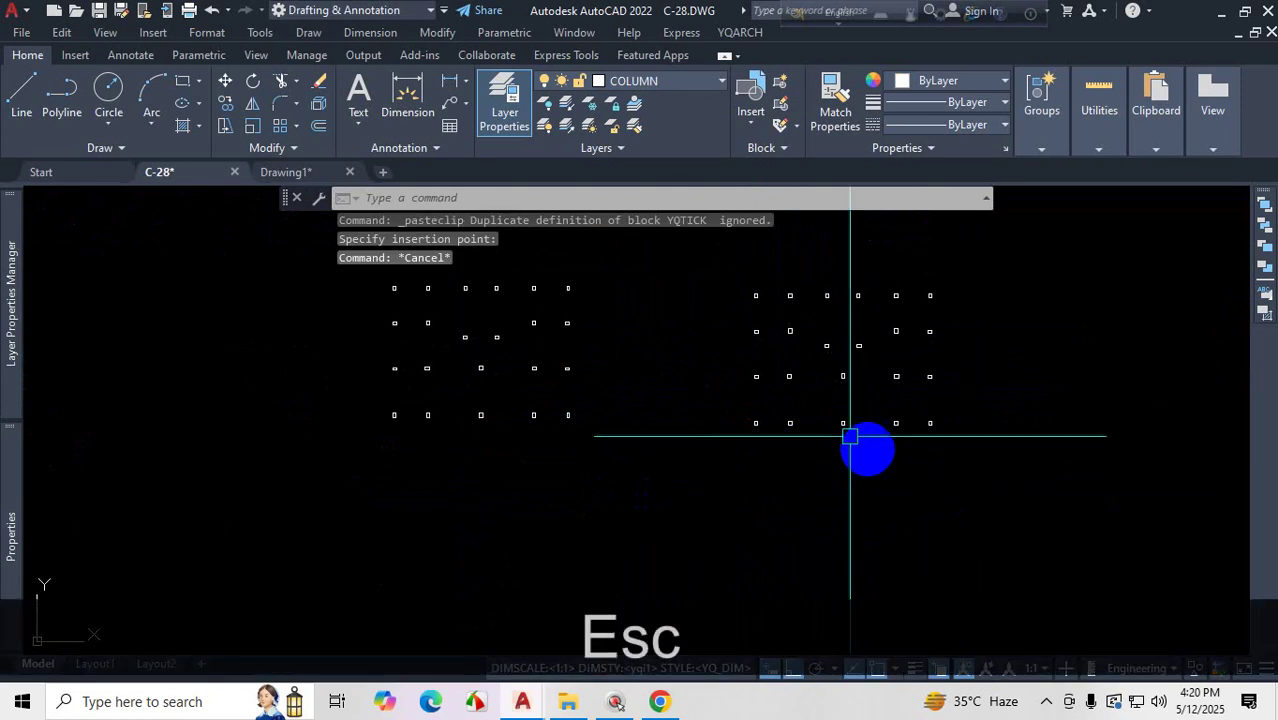
click(567, 127)
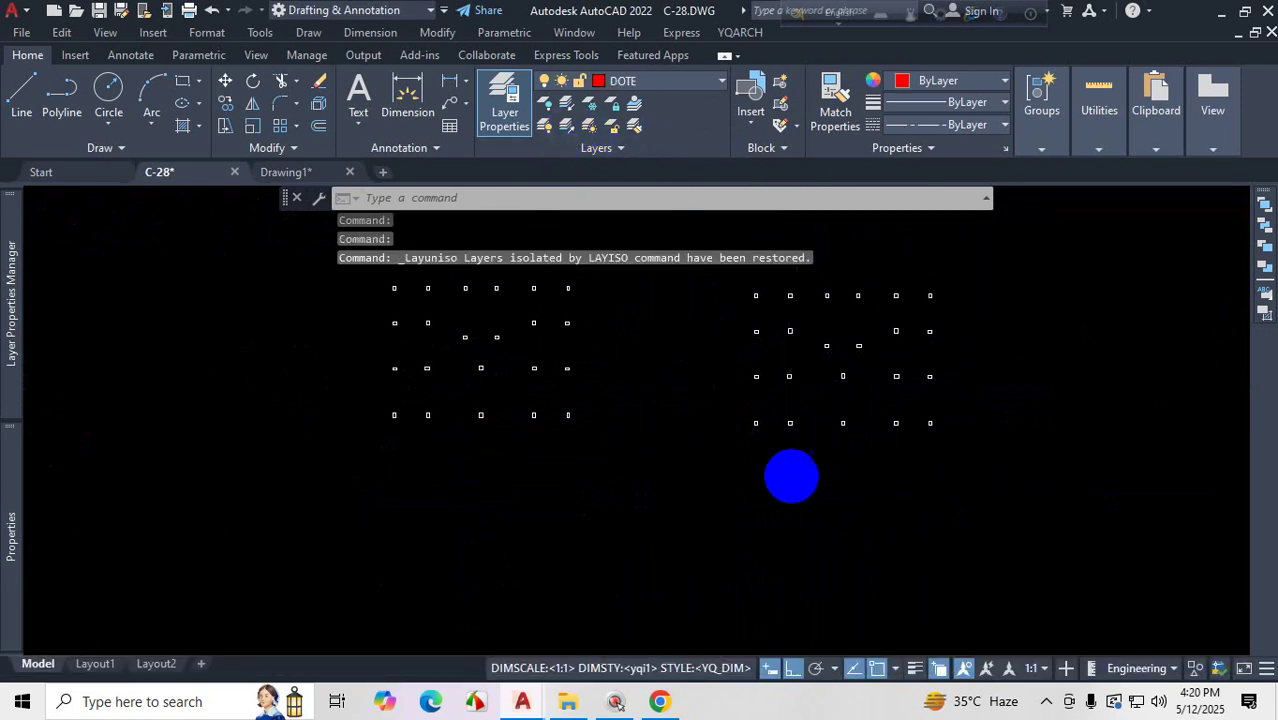
- Draw a short horizontal YQArch axis line above the bare column copy nearest the annotated grids
scroll(790, 476, down, 3)
scroll(707, 476, up, 3)
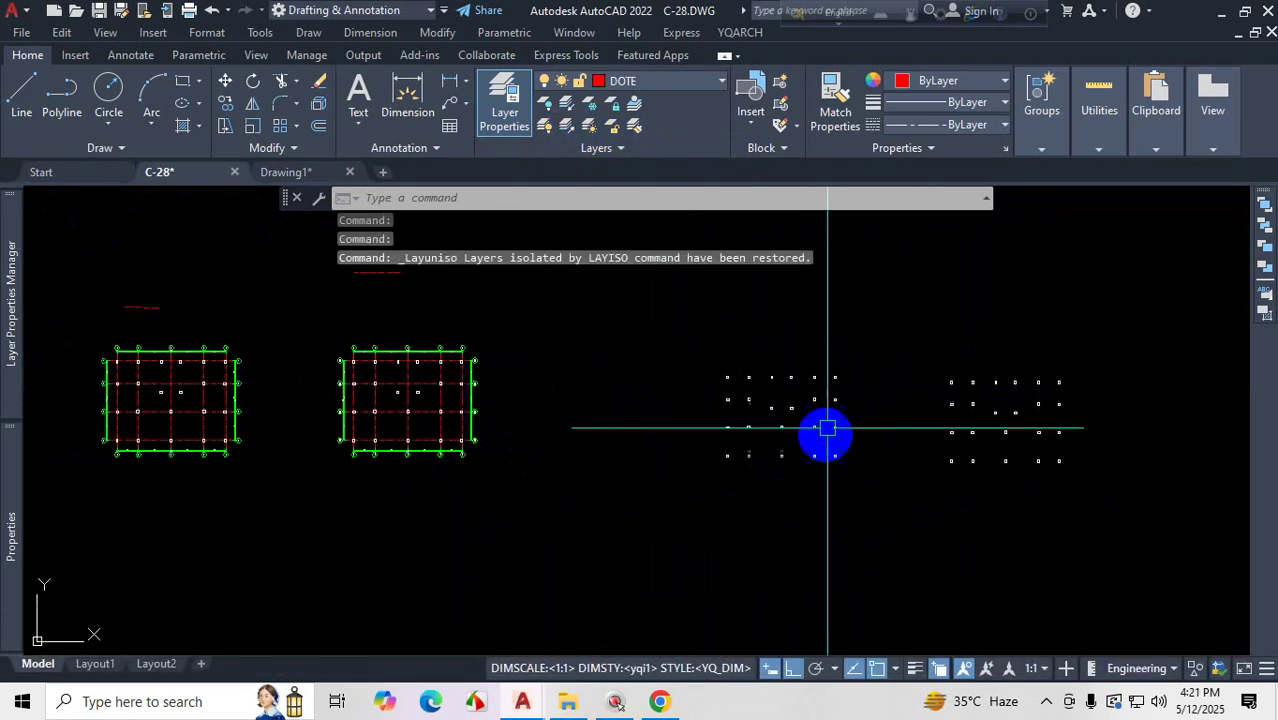
scroll(511, 385, down, 4)
scroll(585, 351, up, 6)
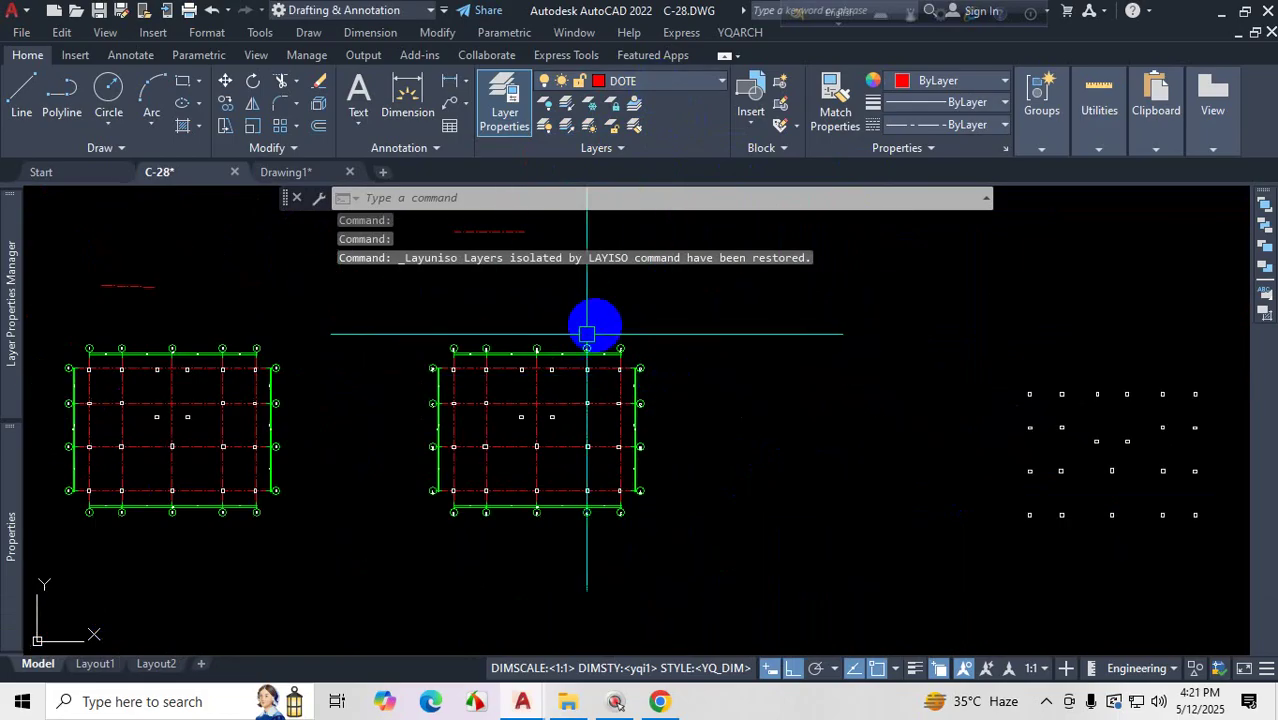
scroll(565, 357, down, 6)
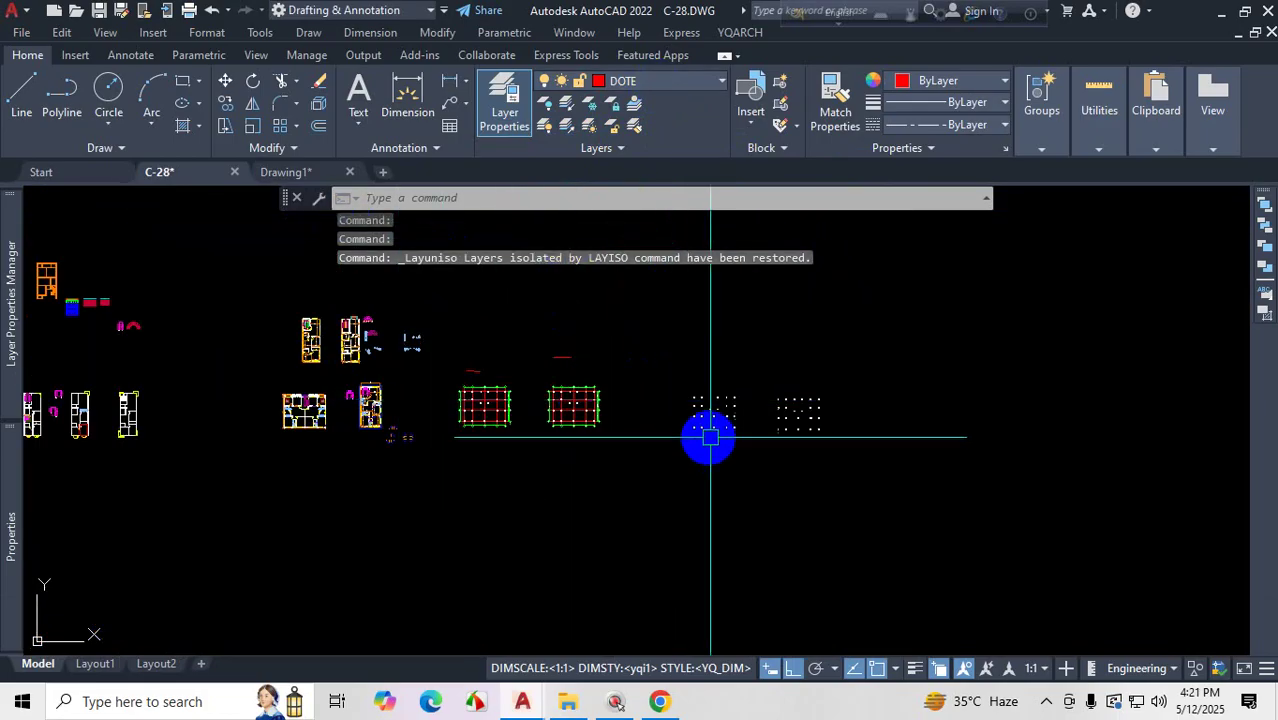
click(740, 33)
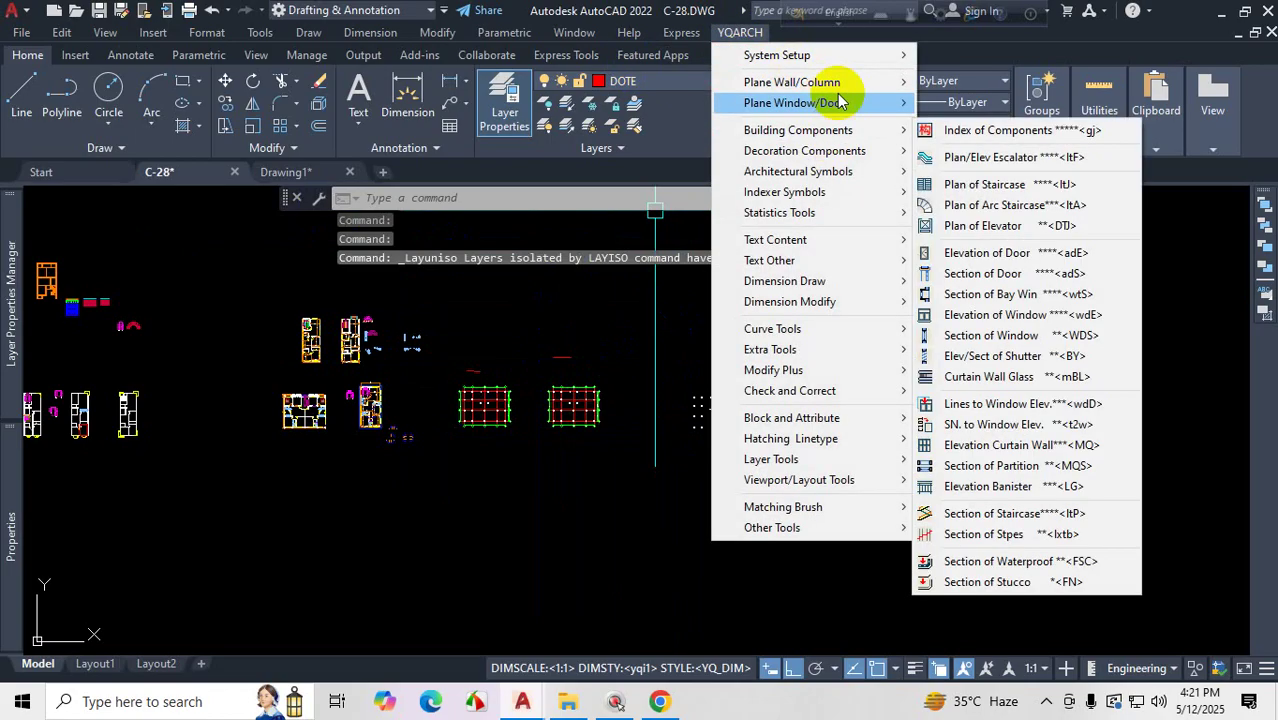
mouse_move(845, 87)
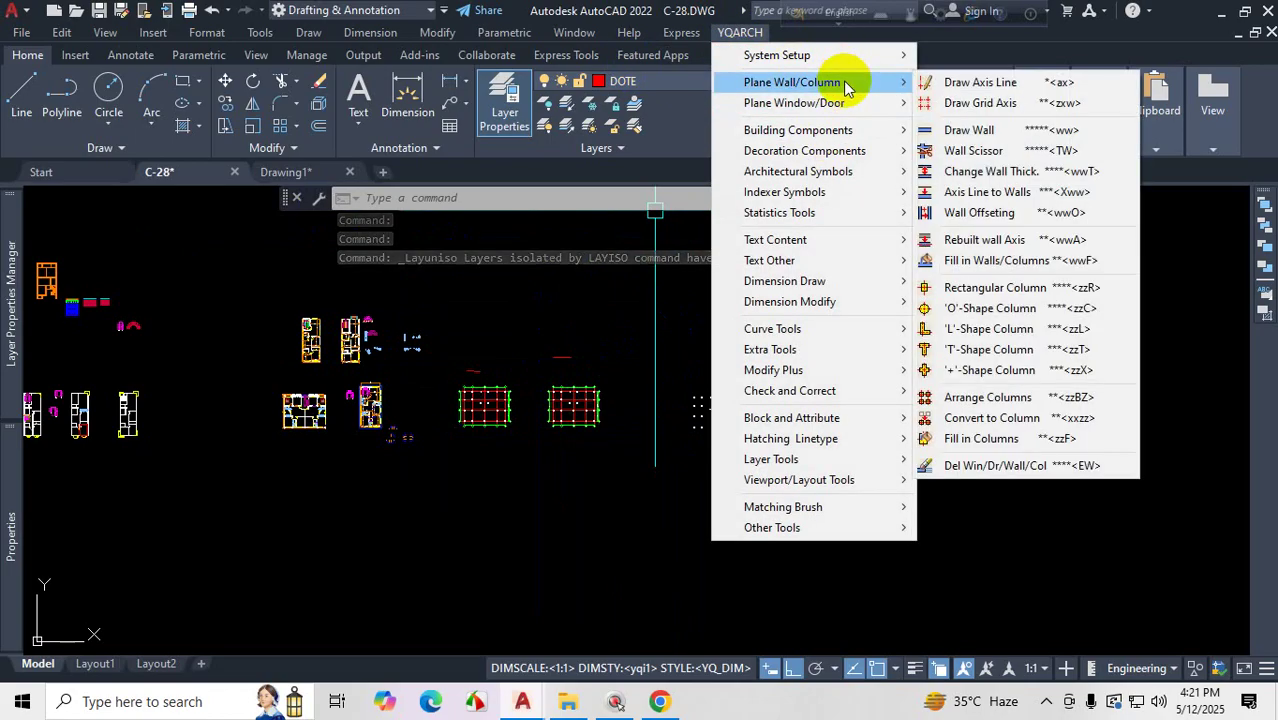
click(970, 90)
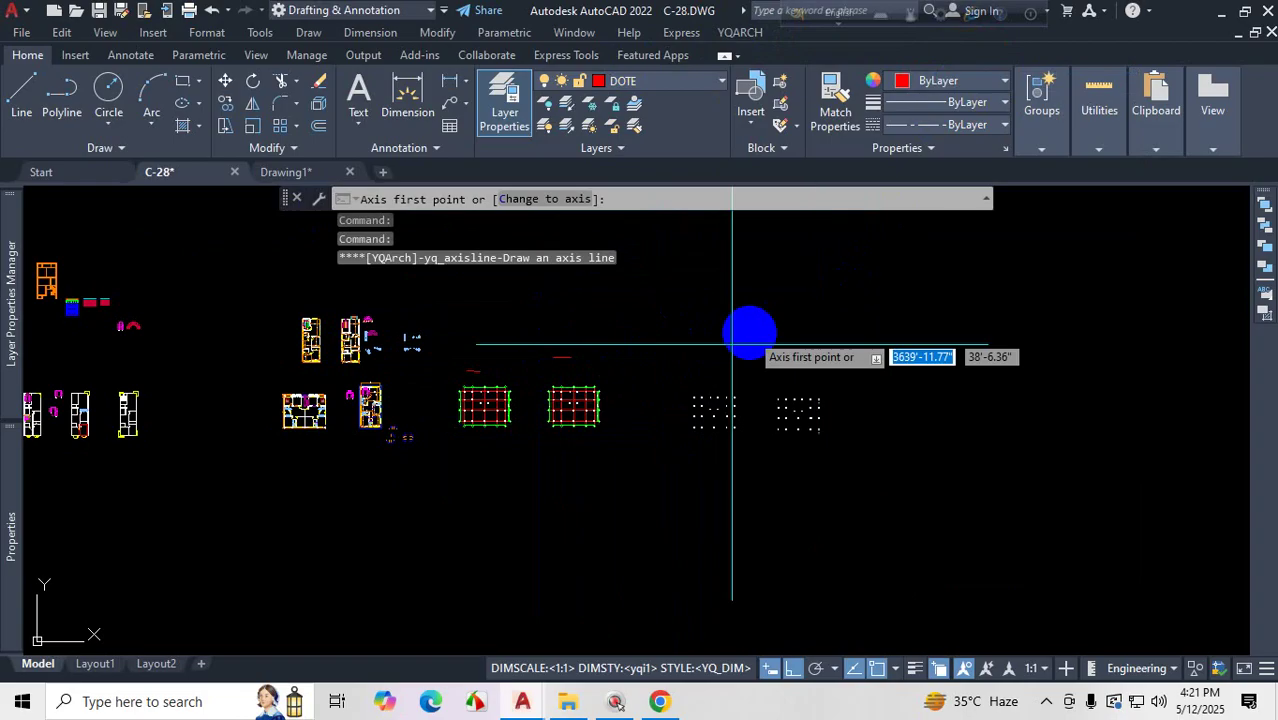
scroll(700, 362, up, 2)
click(718, 475)
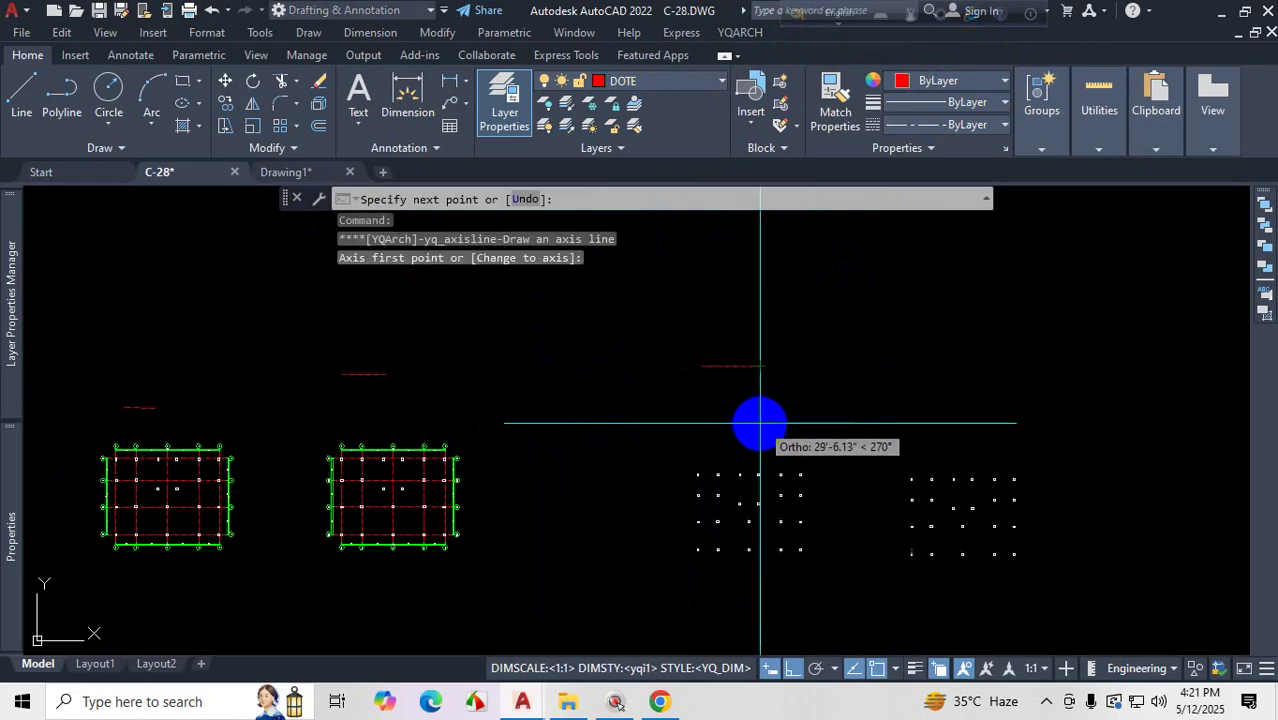
key(Escape)
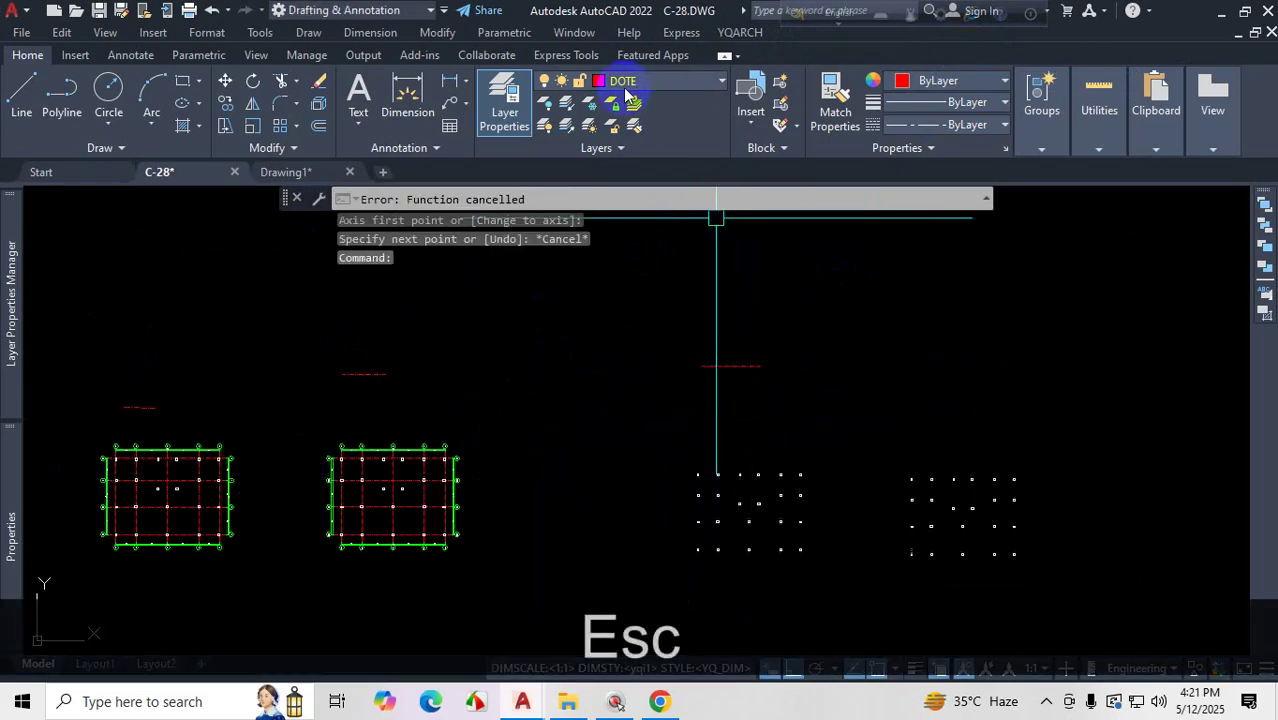
- Draw vertical construction lines on the DOTE layer through the centres of the five bottom-row columns in the newest column copy
click(669, 86)
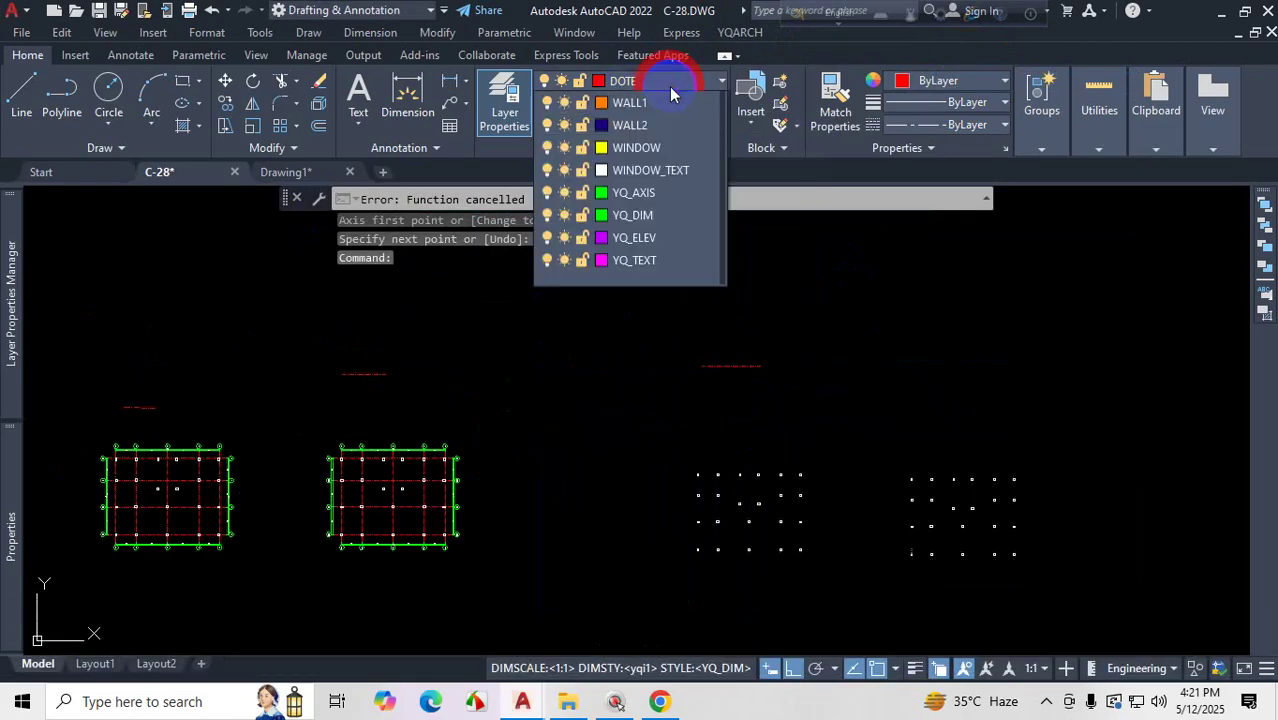
click(645, 122)
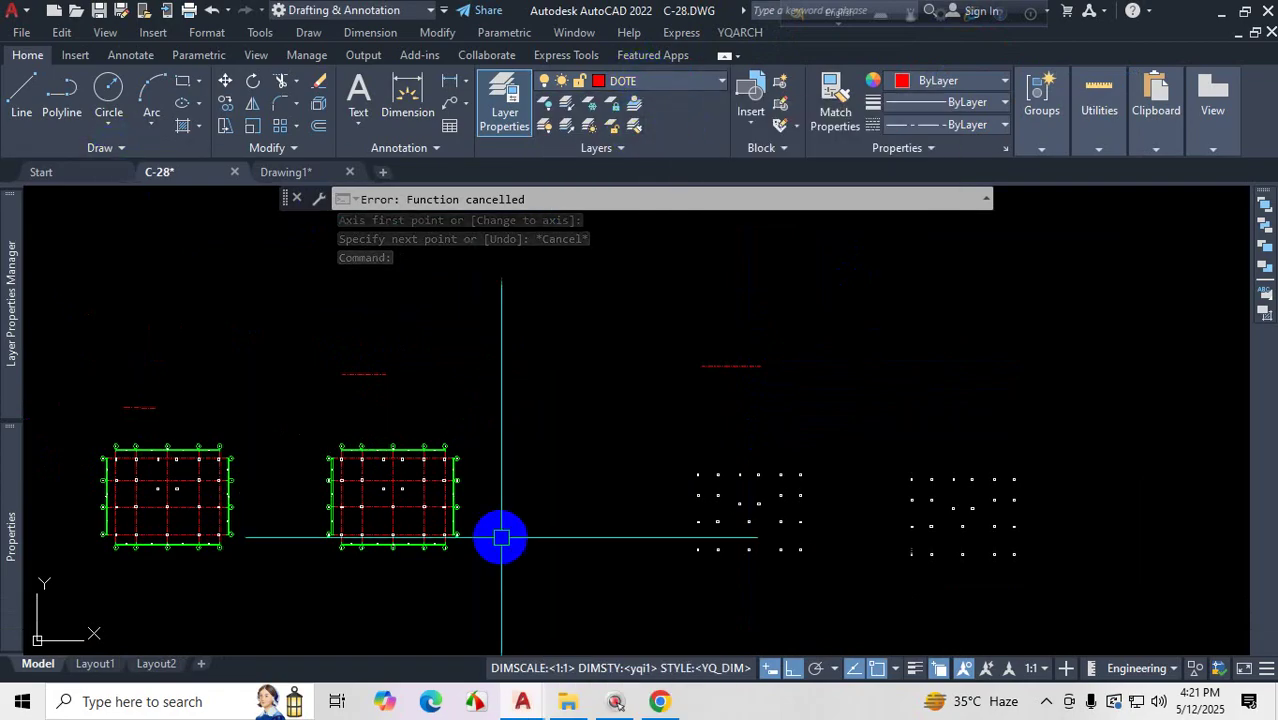
click(106, 147)
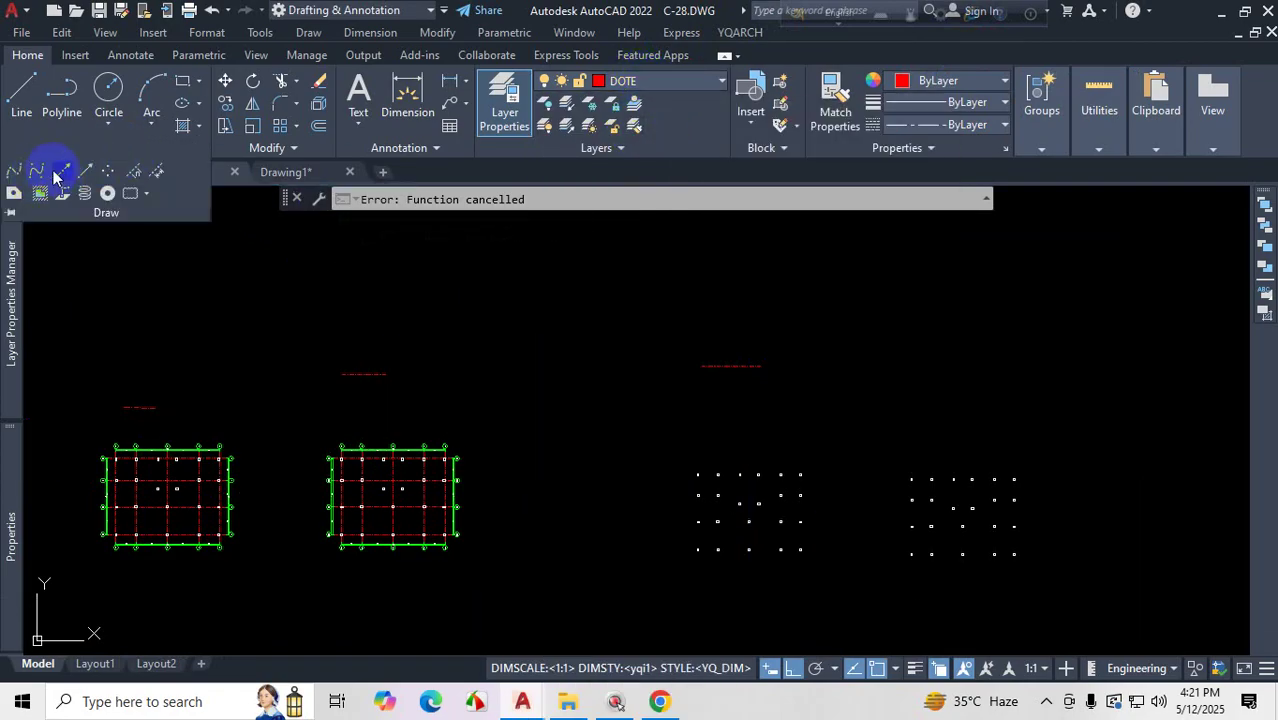
click(59, 174)
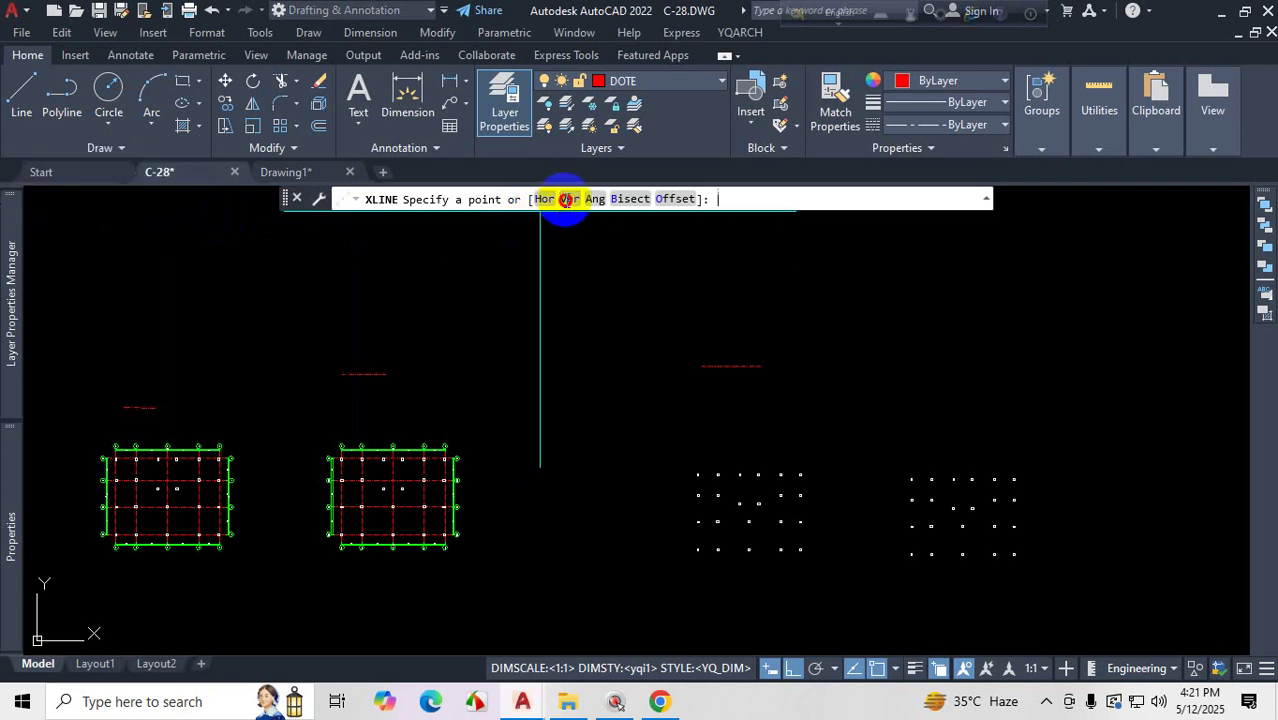
click(566, 199)
scroll(944, 579, up, 5)
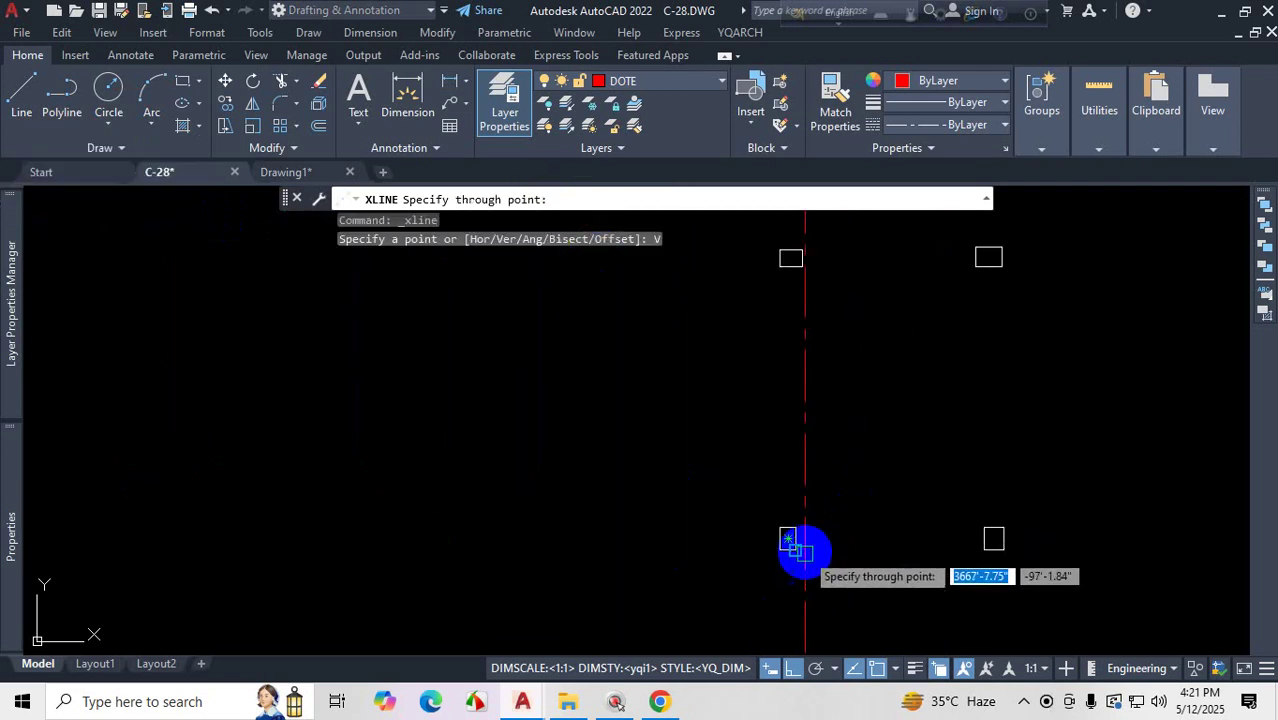
click(753, 531)
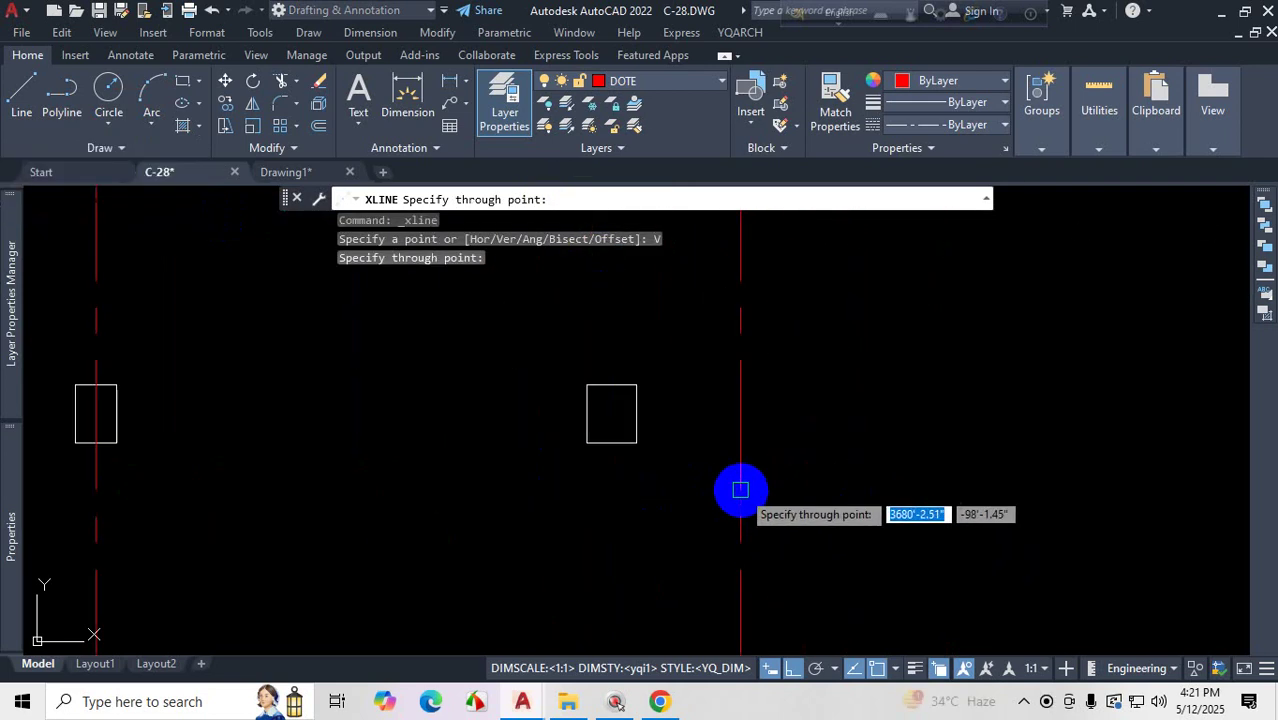
click(608, 442)
scroll(700, 430, down, 5)
scroll(690, 420, up, 5)
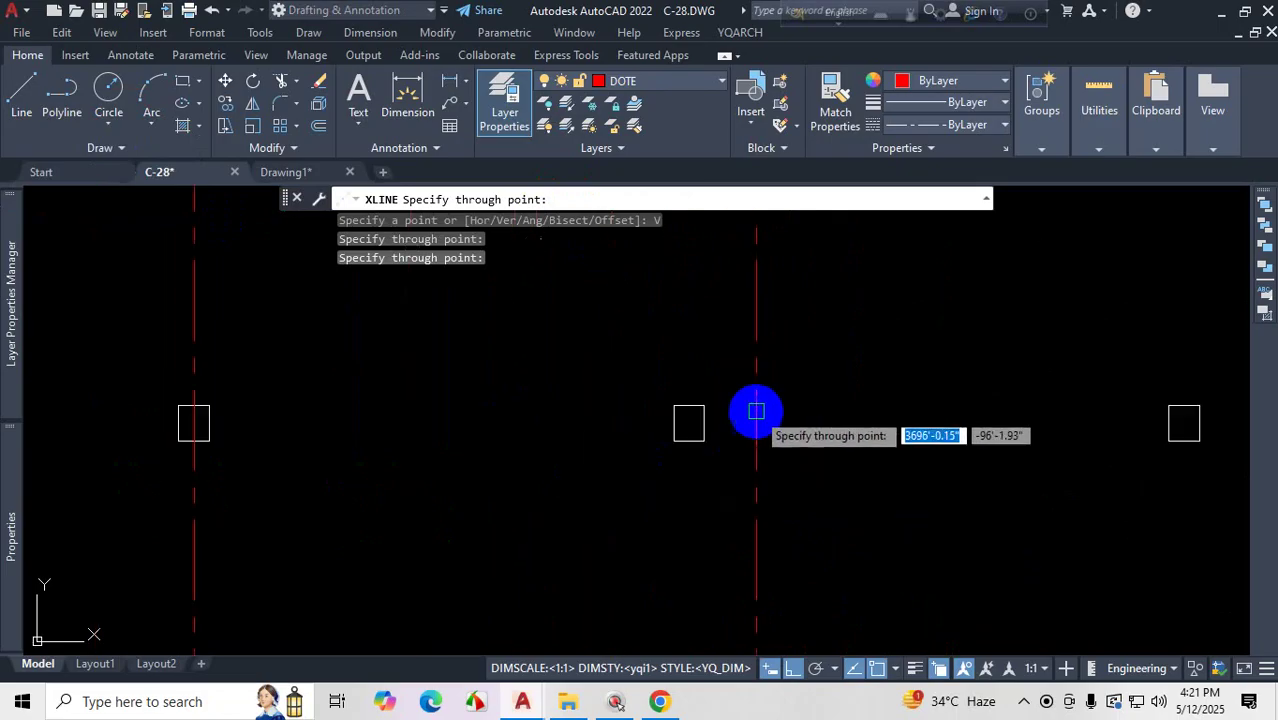
scroll(752, 415, up, 2)
click(651, 447)
scroll(707, 452, down, 4)
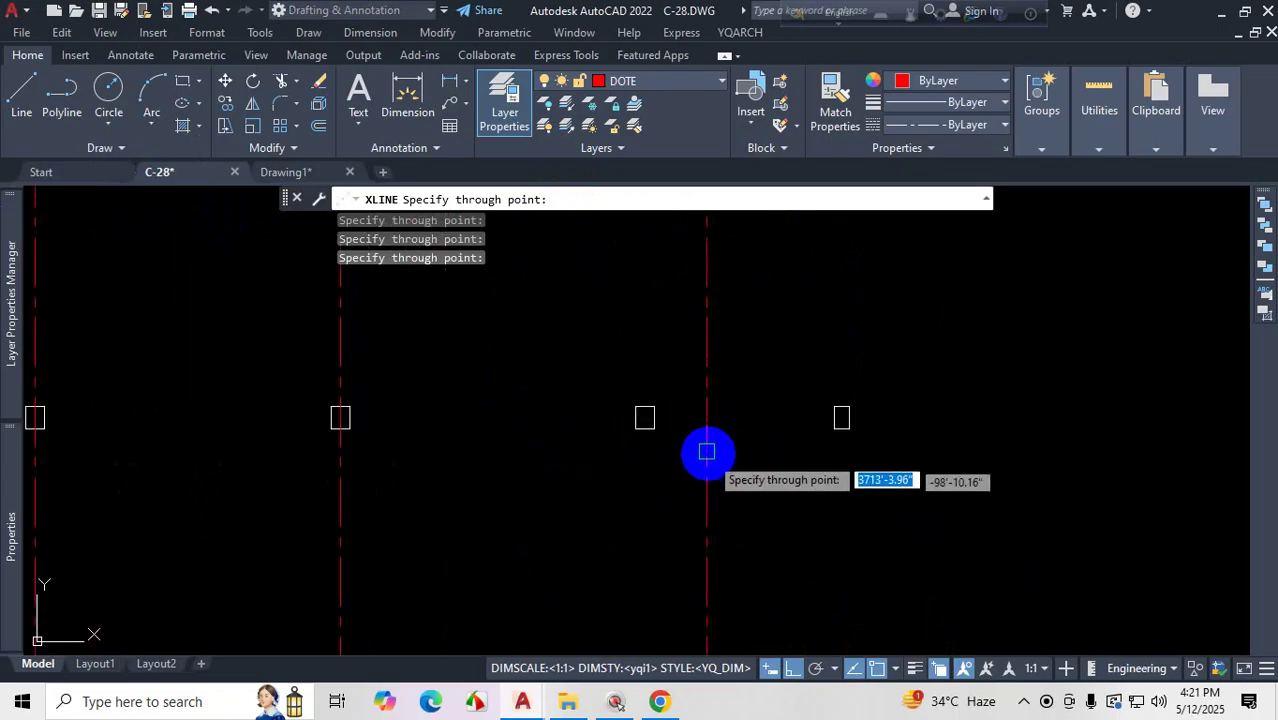
scroll(707, 452, up, 2)
click(607, 402)
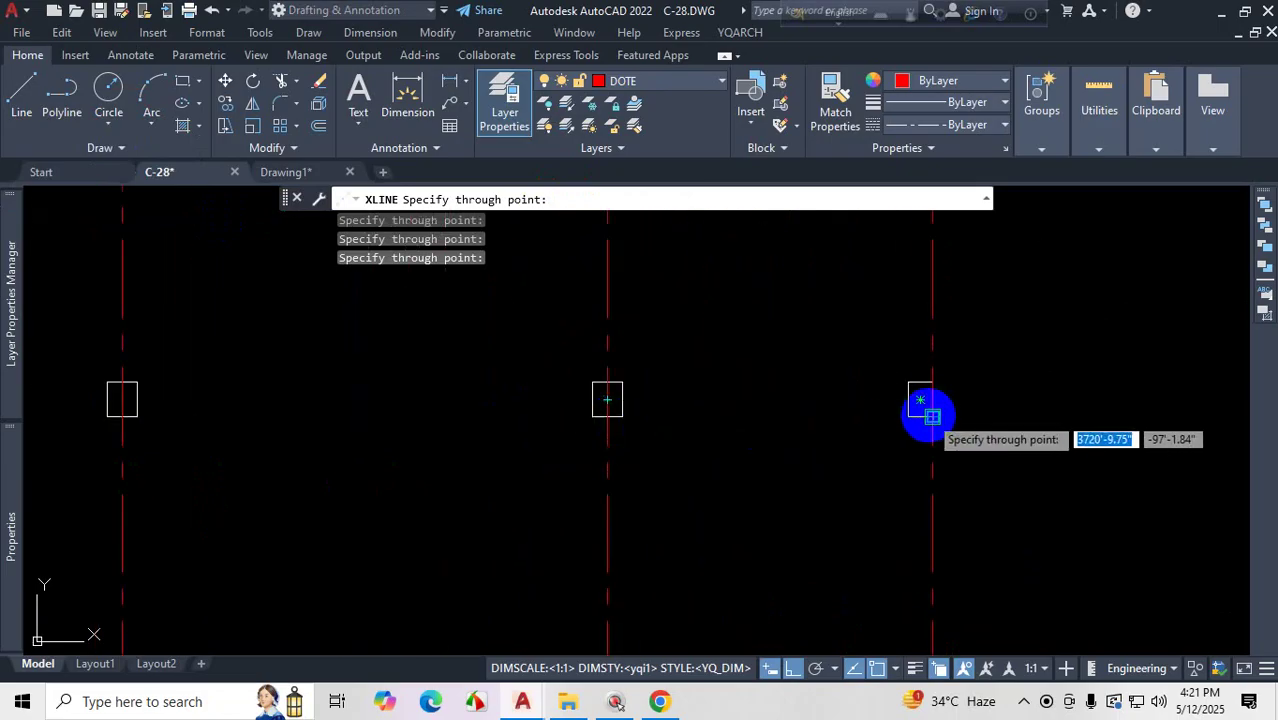
scroll(870, 400, down, 4)
- Add vertical construction lines through the centres of the two inner columns located between the main column rows
scroll(921, 408, up, 3)
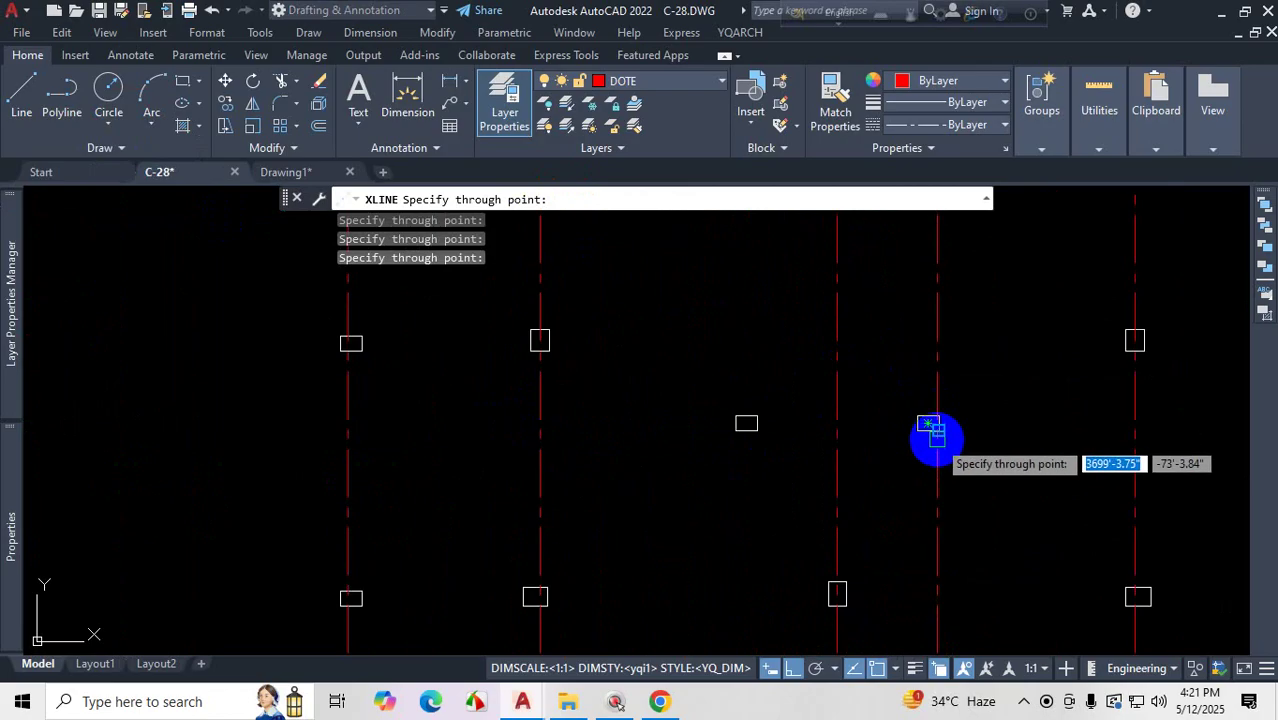
scroll(930, 433, up, 3)
scroll(913, 425, down, 3)
scroll(944, 411, up, 2)
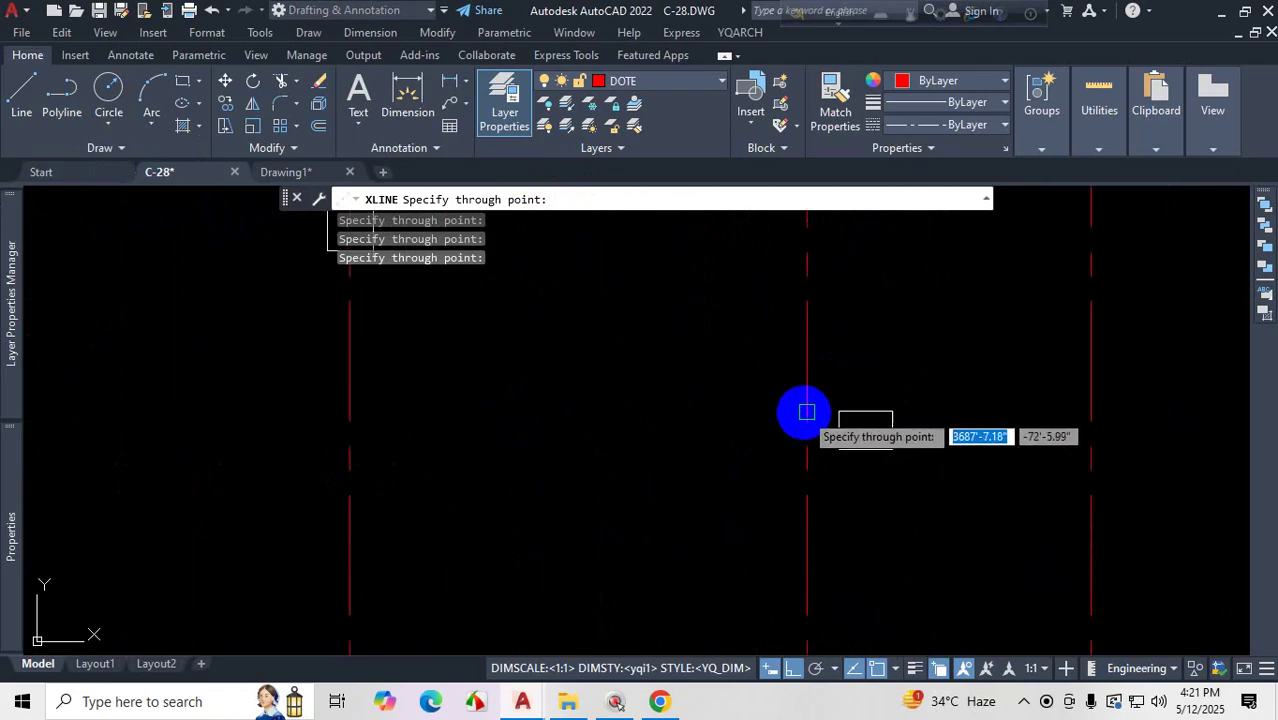
click(868, 440)
key(Escape)
scroll(905, 410, down, 3)
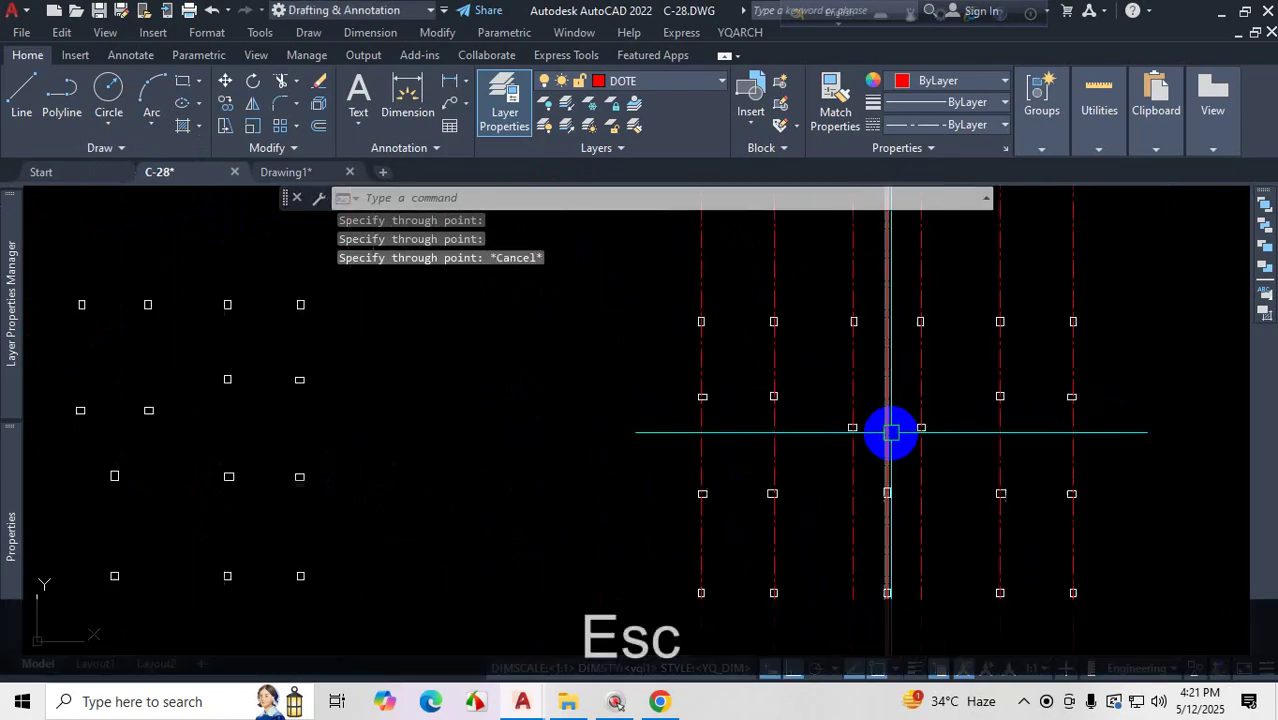
- Draw horizontal construction lines through the centres of the four main column rows, leaving out the inner column pair
key(space)
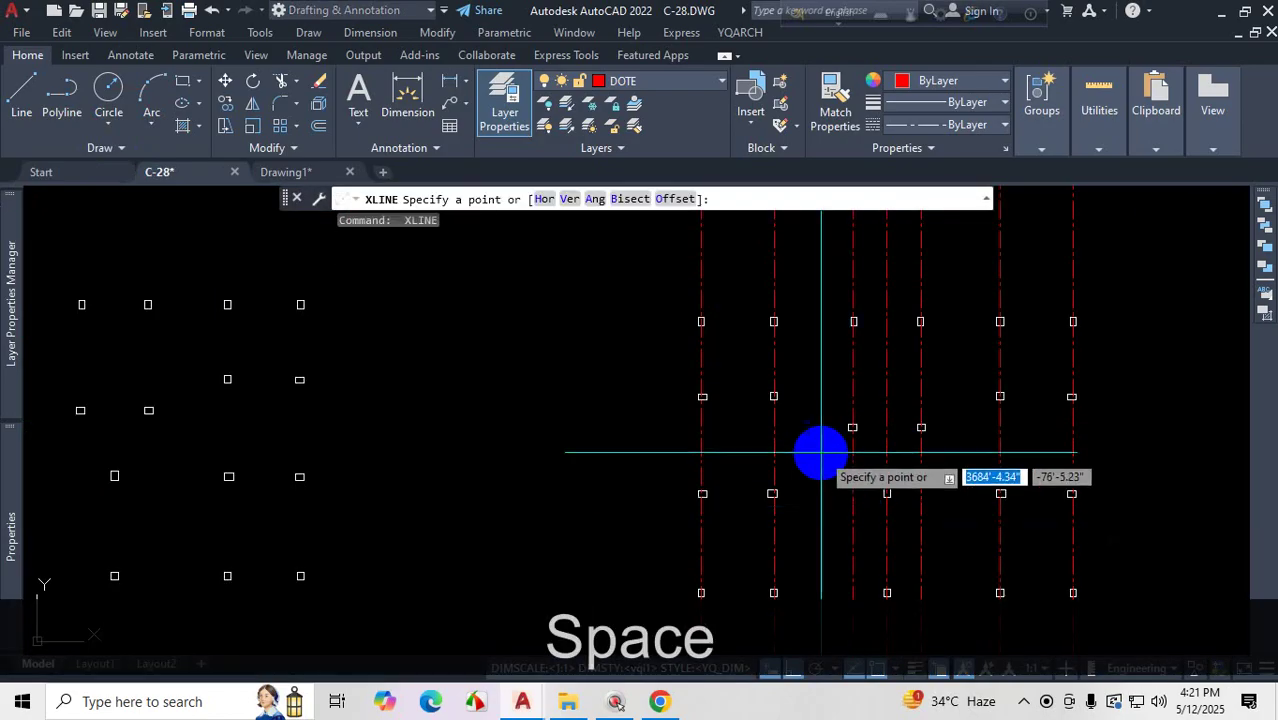
click(557, 200)
scroll(779, 434, up, 5)
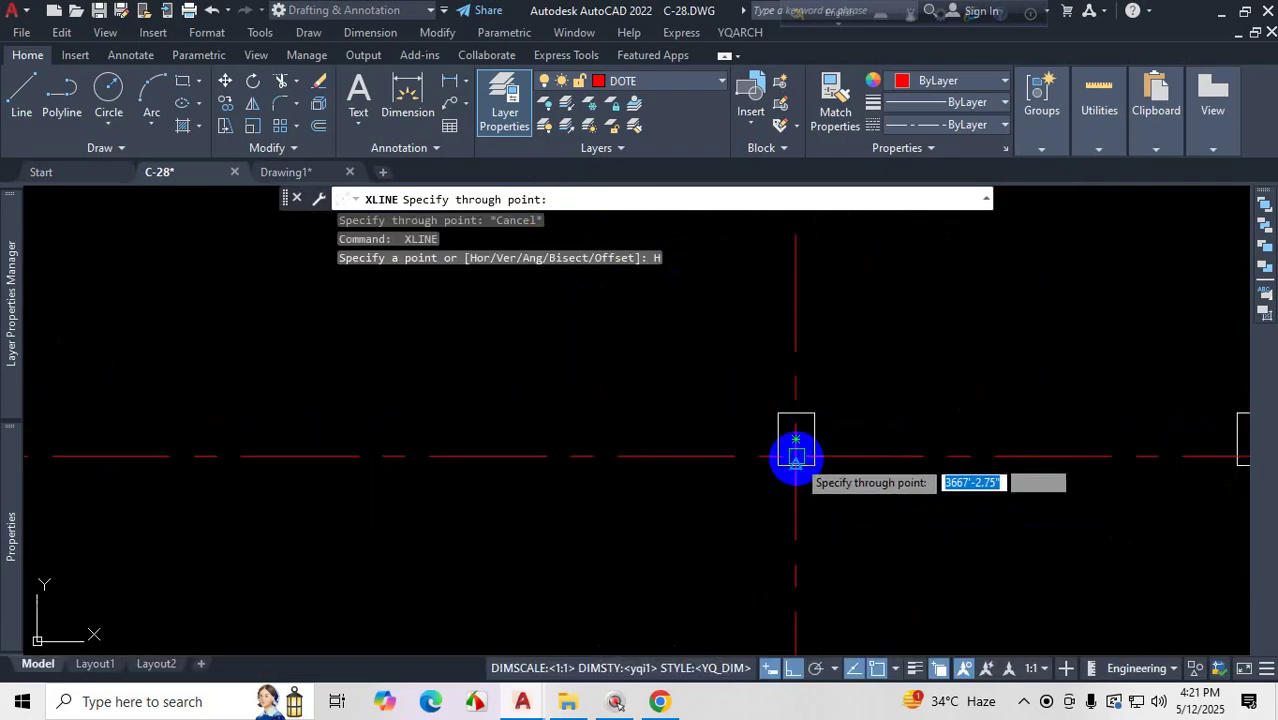
click(788, 450)
scroll(750, 314, down, 3)
scroll(764, 388, up, 3)
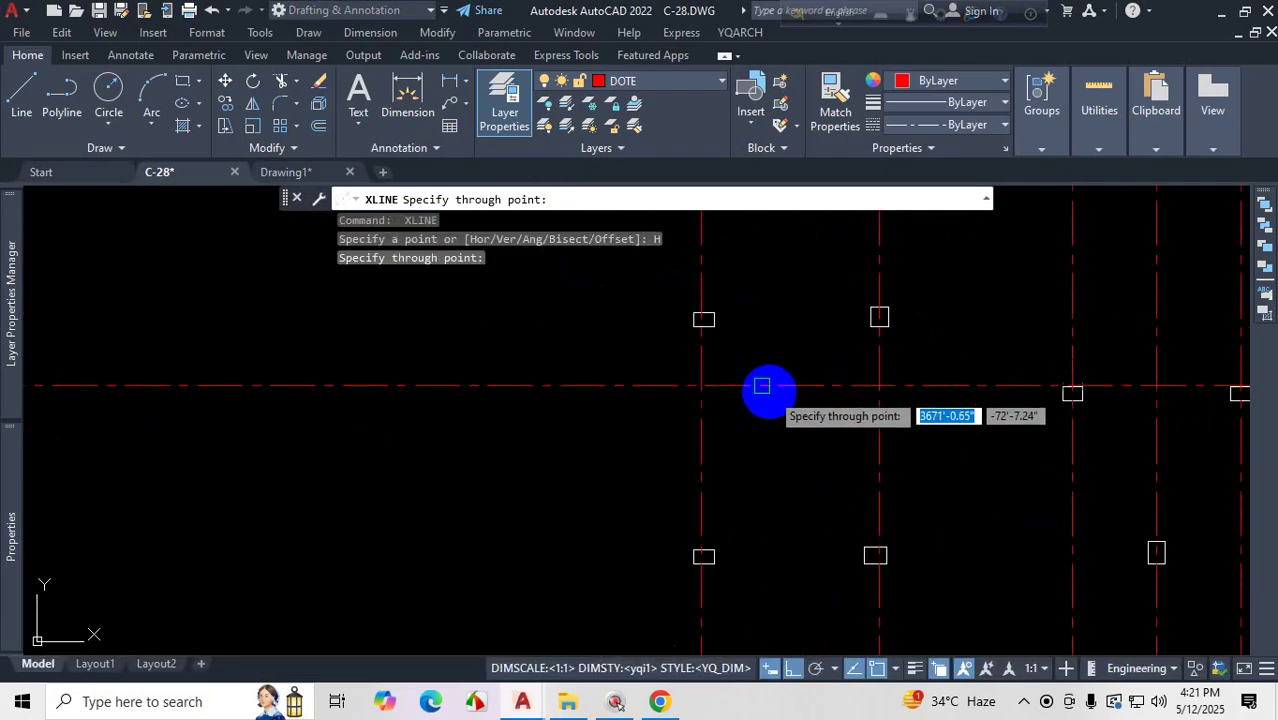
click(684, 320)
scroll(690, 379, down, 3)
scroll(676, 396, up, 3)
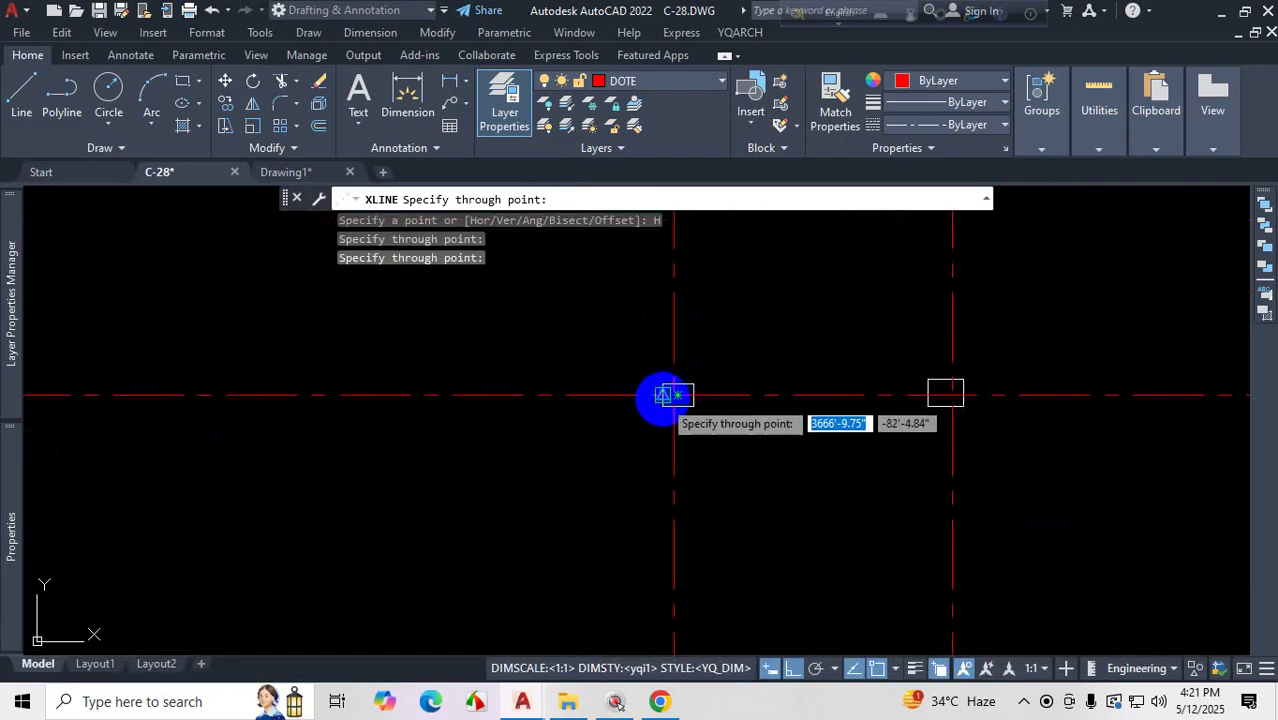
click(676, 396)
scroll(699, 305, down, 3)
scroll(697, 468, up, 3)
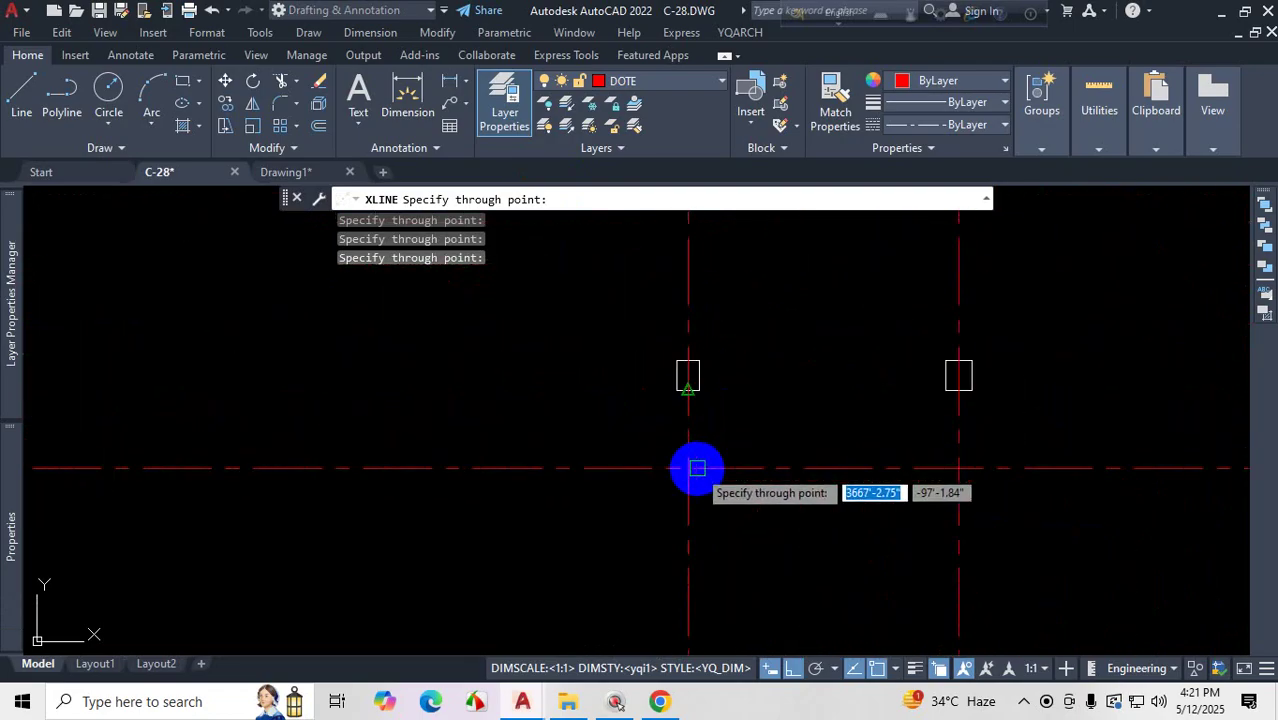
scroll(659, 354, up, 3)
key(Escape)
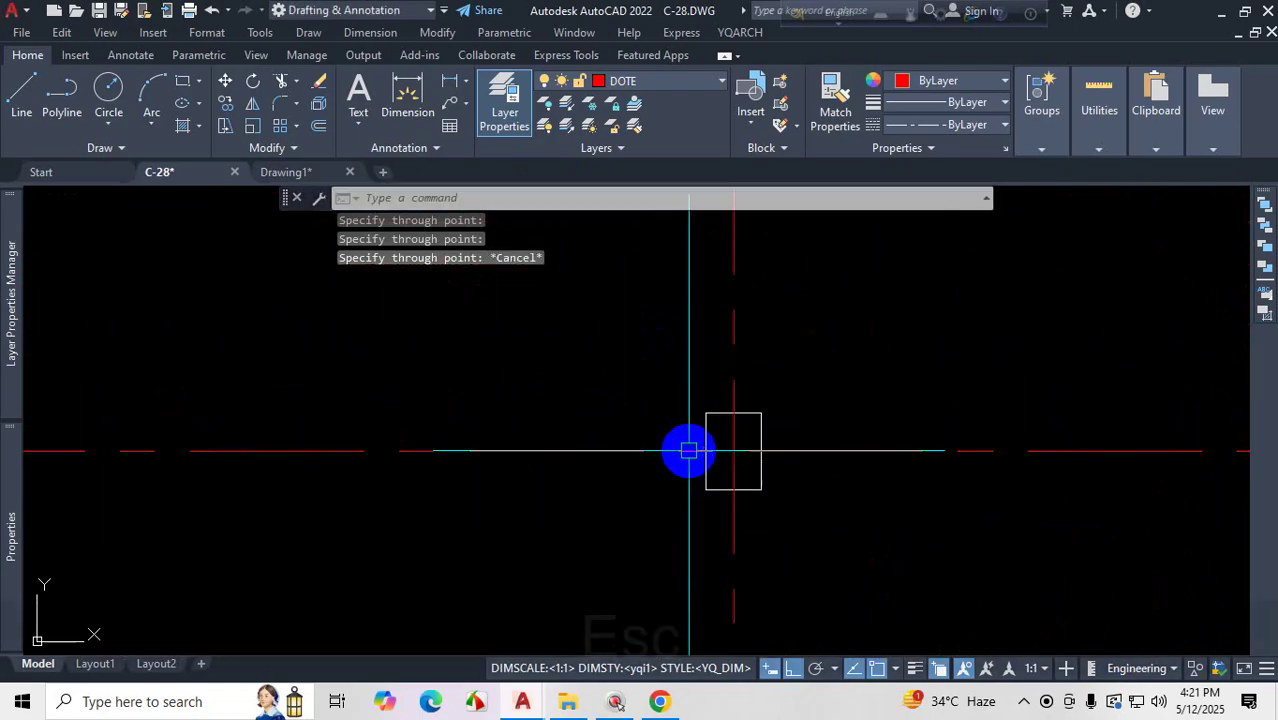
- Draw a rectangle around the column copy from the outer corner of the upper-left column to that of the lower-right column
scroll(880, 503, down, 3)
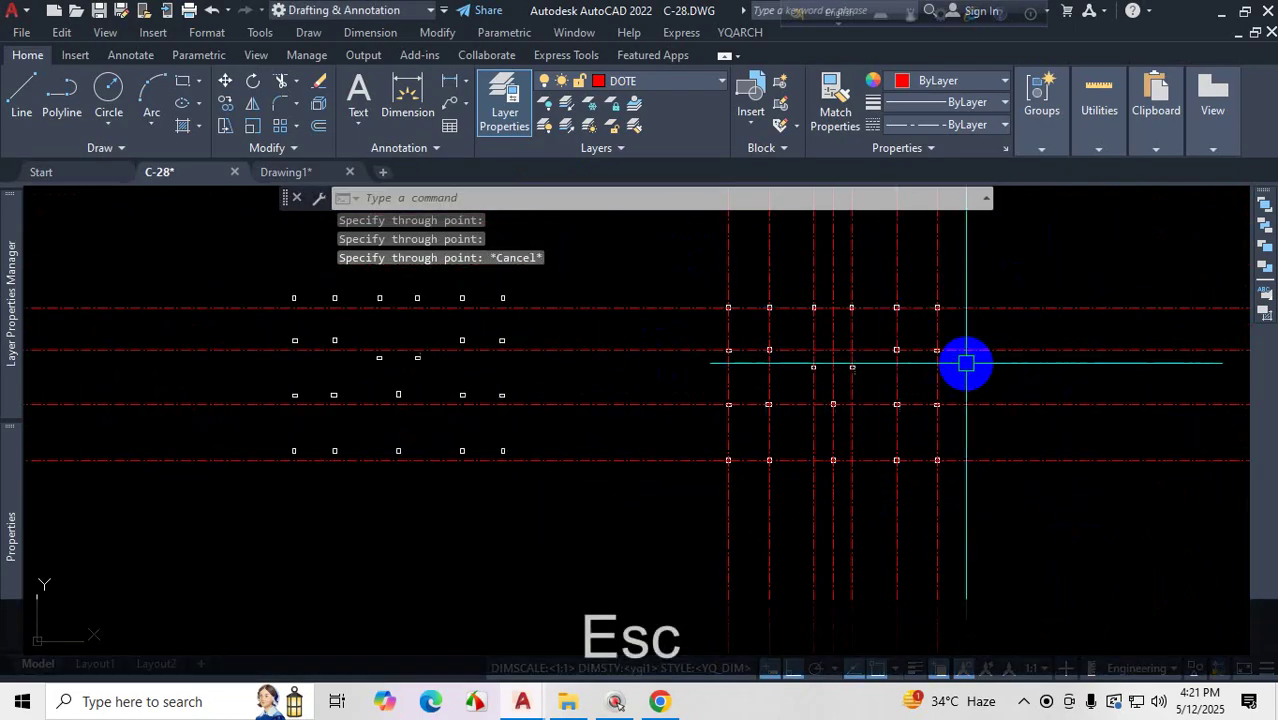
scroll(901, 297, up, 2)
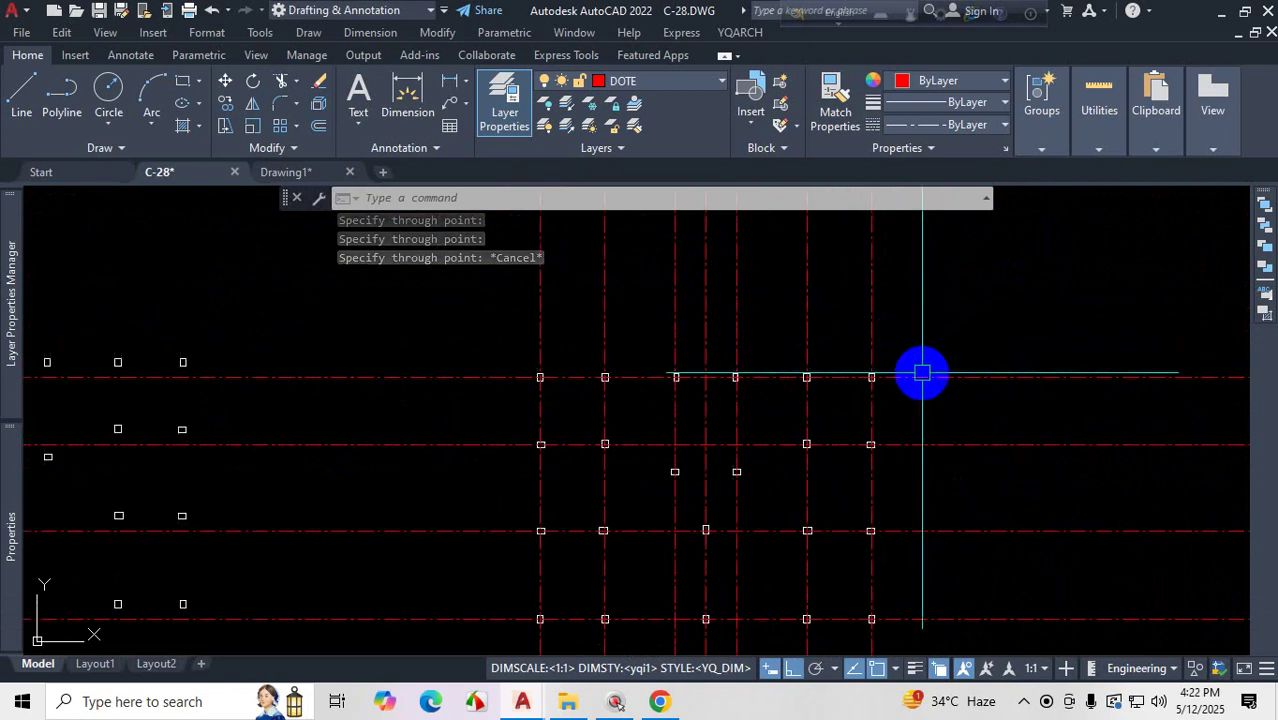
scroll(880, 401, down, 2)
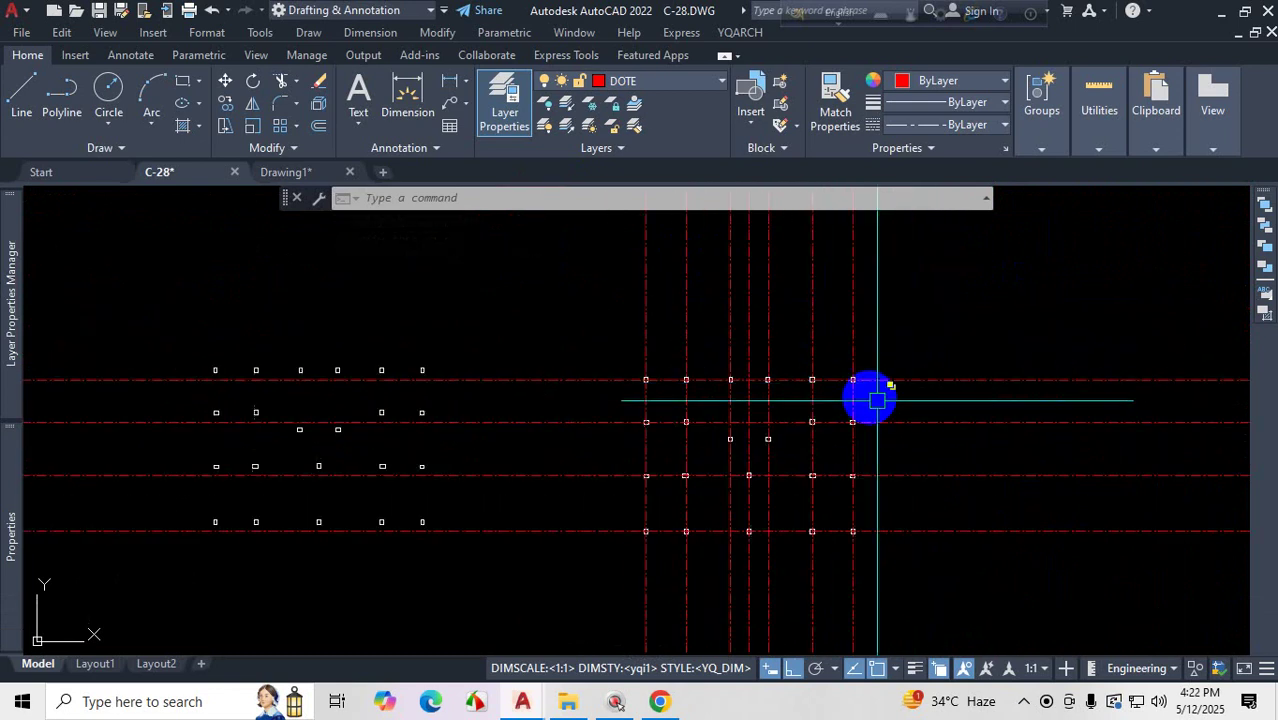
scroll(738, 468, up, 2)
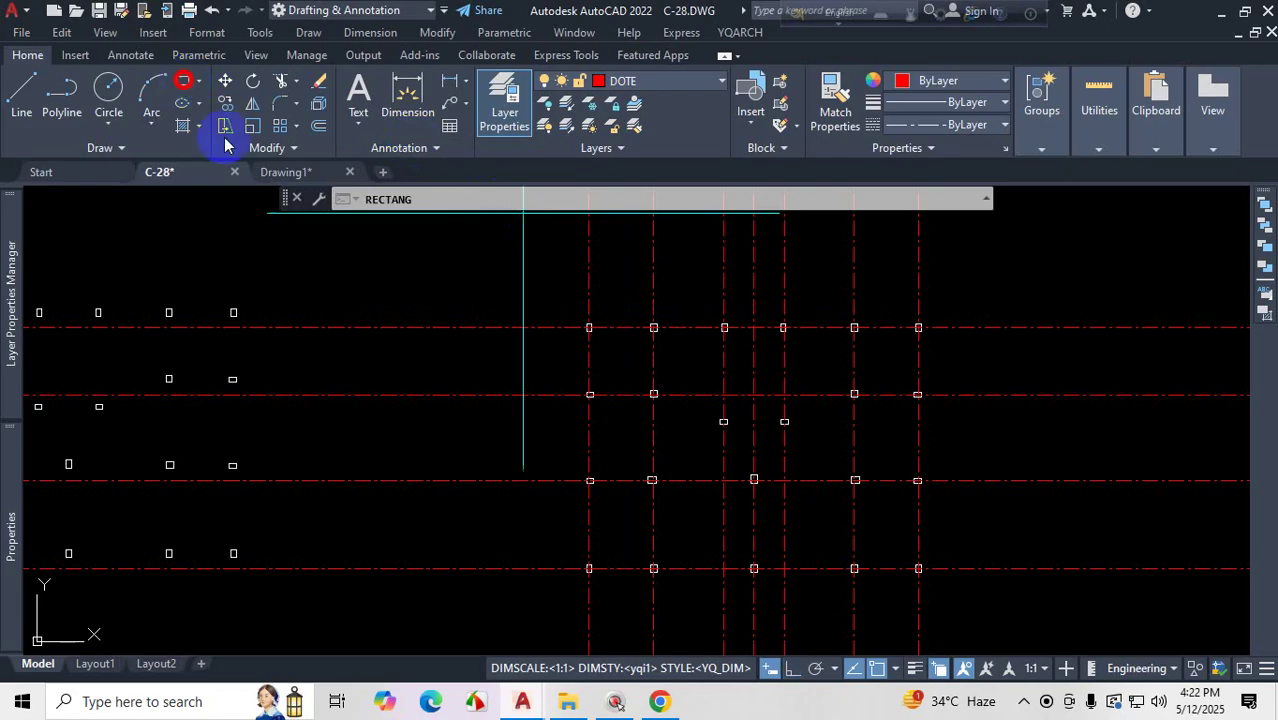
scroll(590, 340, up, 6)
click(585, 340)
scroll(560, 300, down, 7)
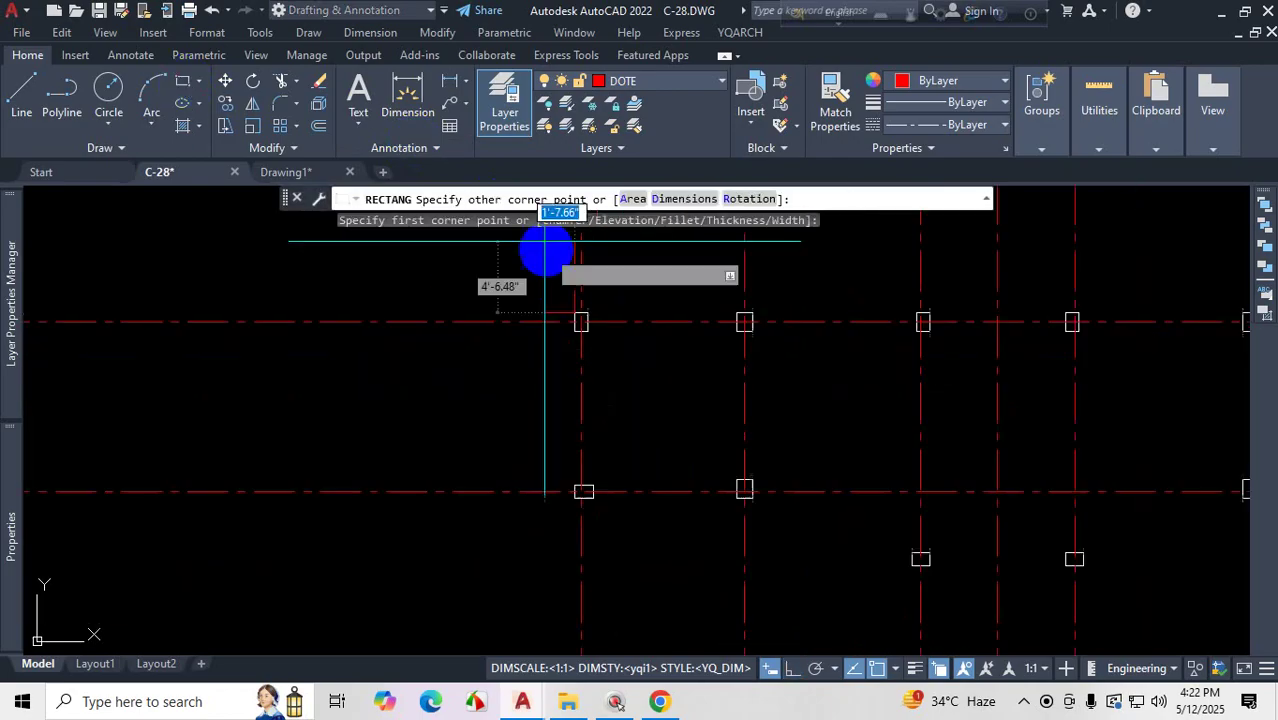
scroll(785, 417, up, 10)
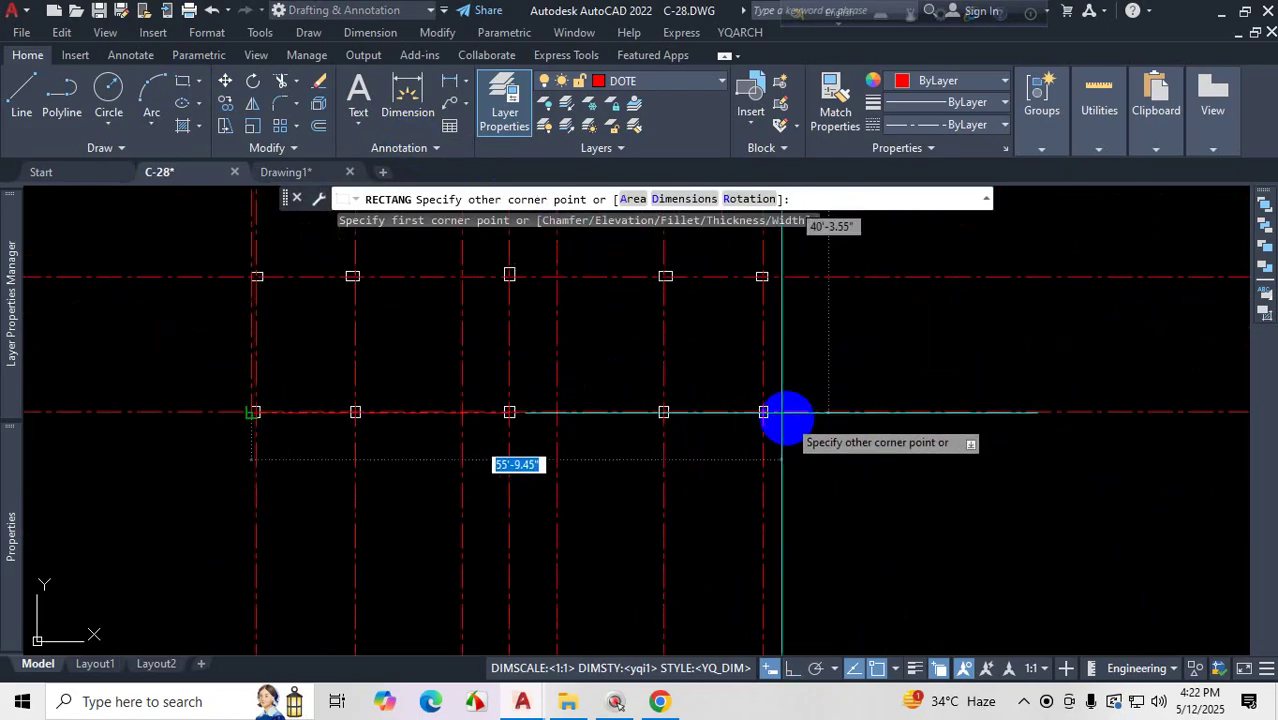
scroll(893, 508, down, 6)
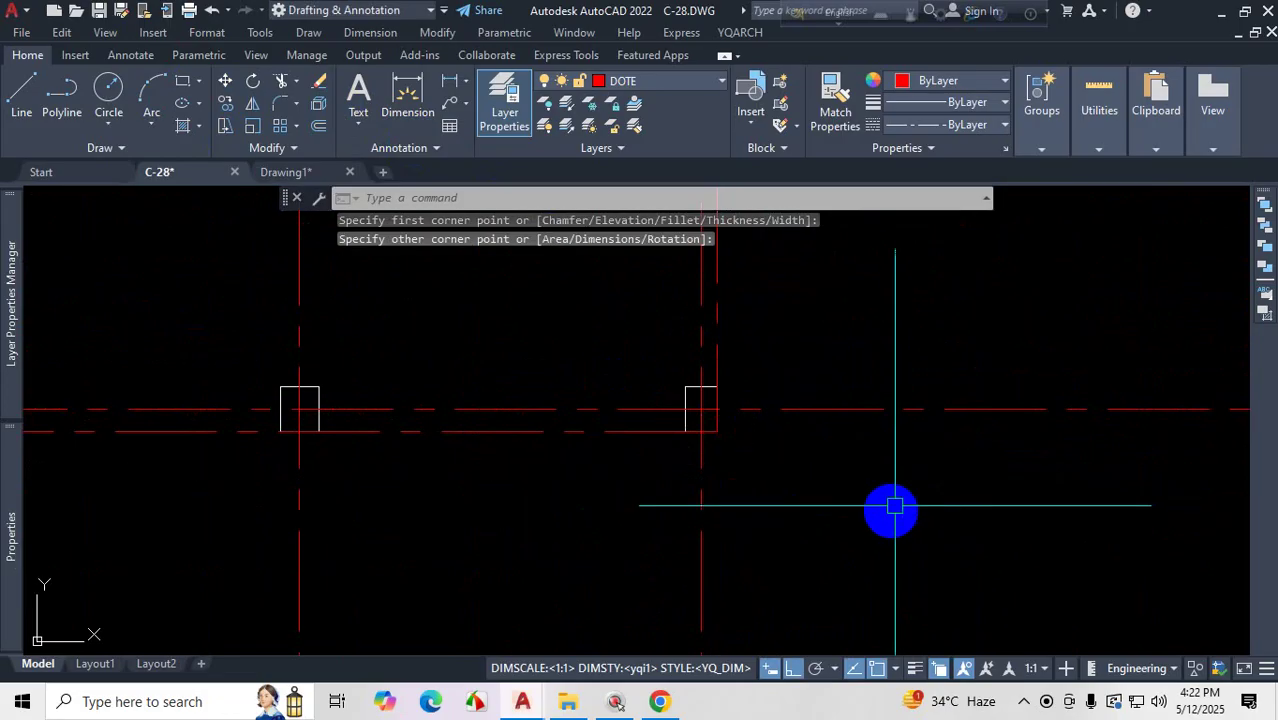
key(Escape)
- Offset the bounding rectangle around the column copy outward by 3'
scroll(836, 262, up, 8)
scroll(933, 456, down, 5)
scroll(895, 341, up, 5)
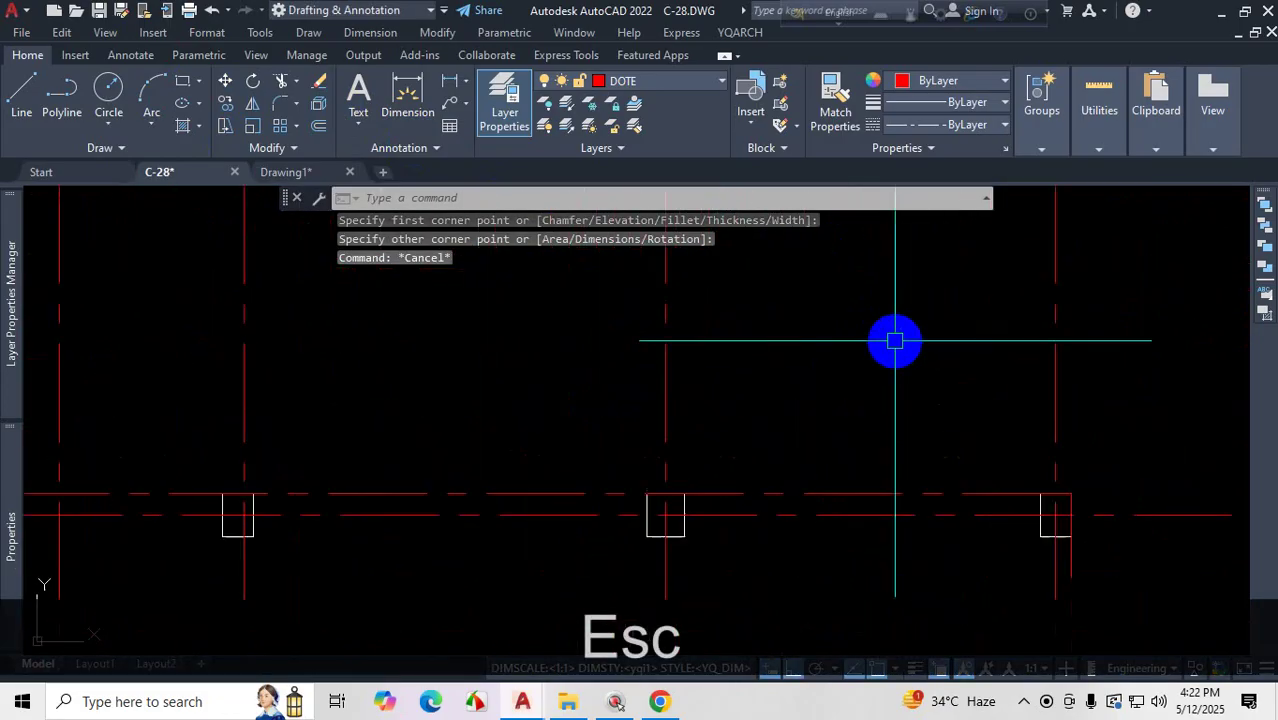
key(Return)
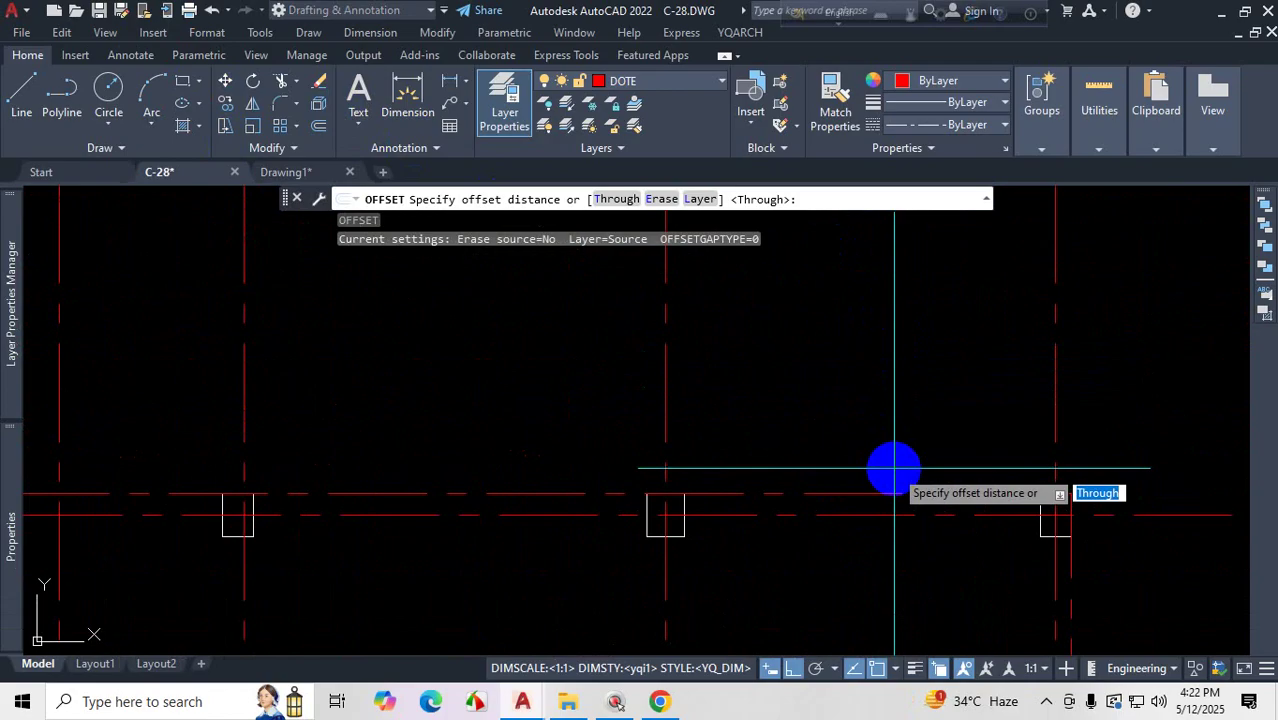
text(3')
key(Return)
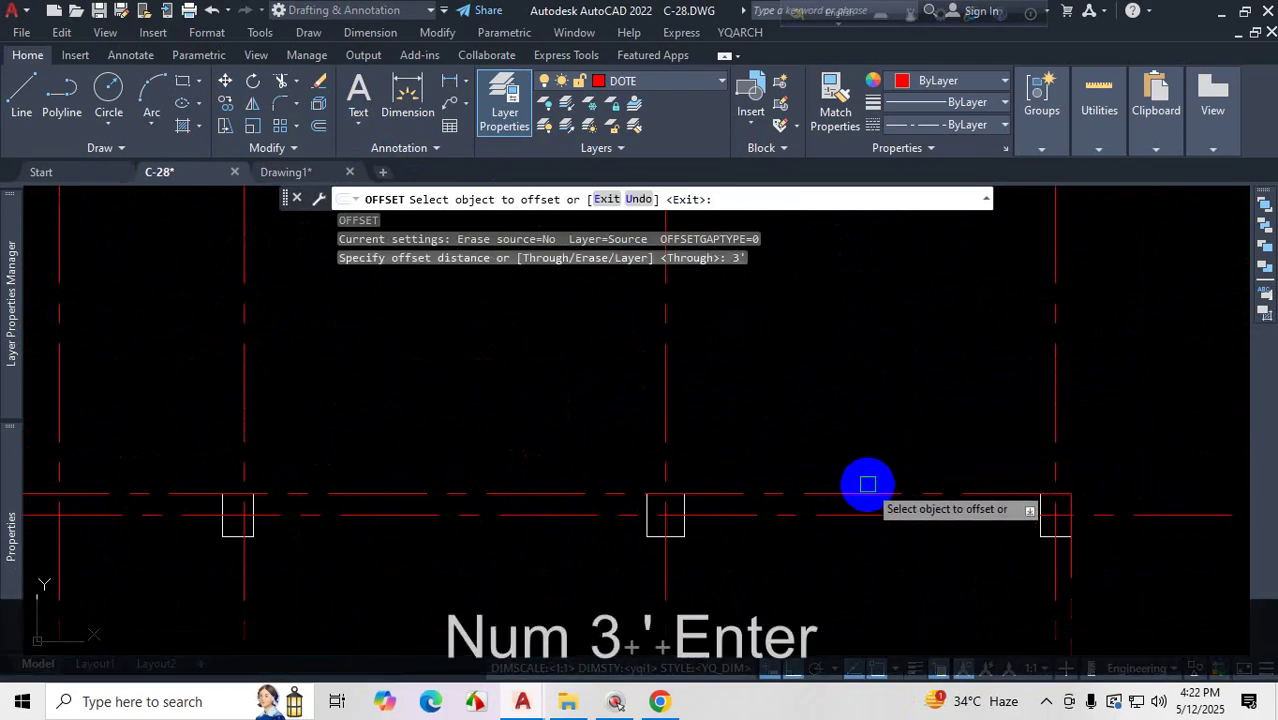
click(866, 490)
click(873, 390)
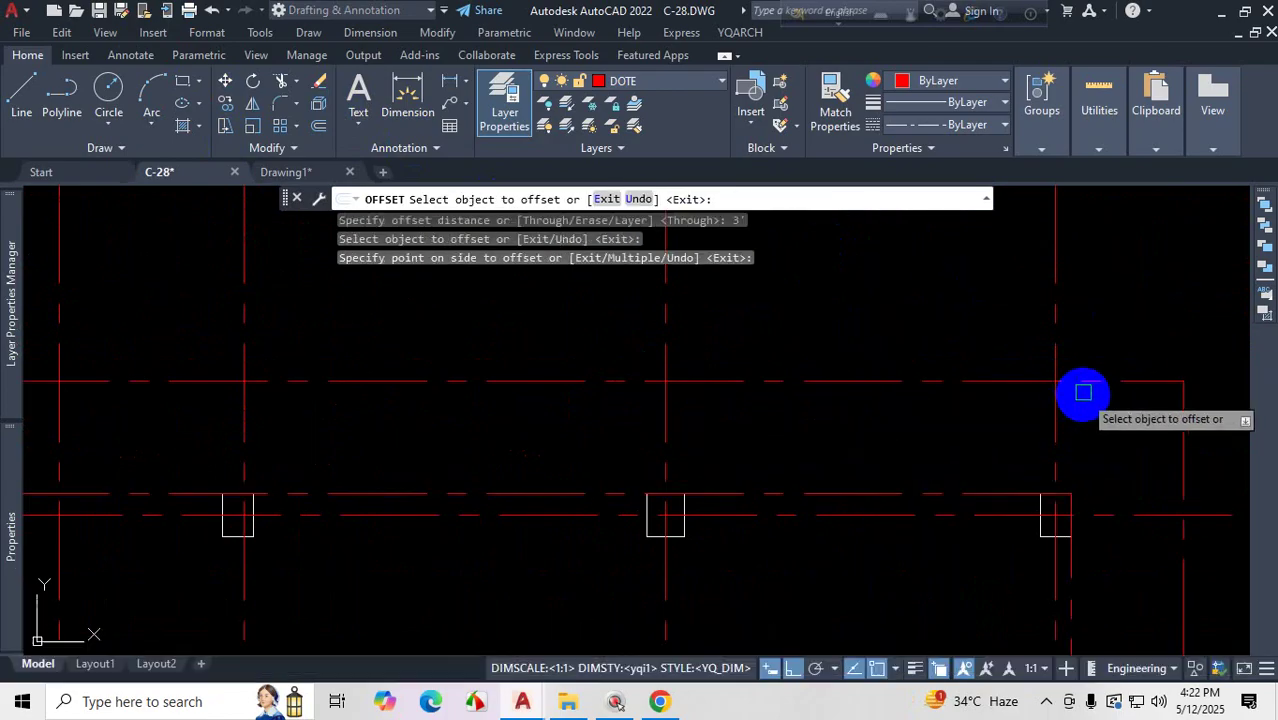
key(Escape)
- Delete the original inner rectangle that touches the outer column corners, keeping the offset one
scroll(1030, 367, down, 2)
scroll(915, 448, up, 2)
scroll(983, 417, up, 2)
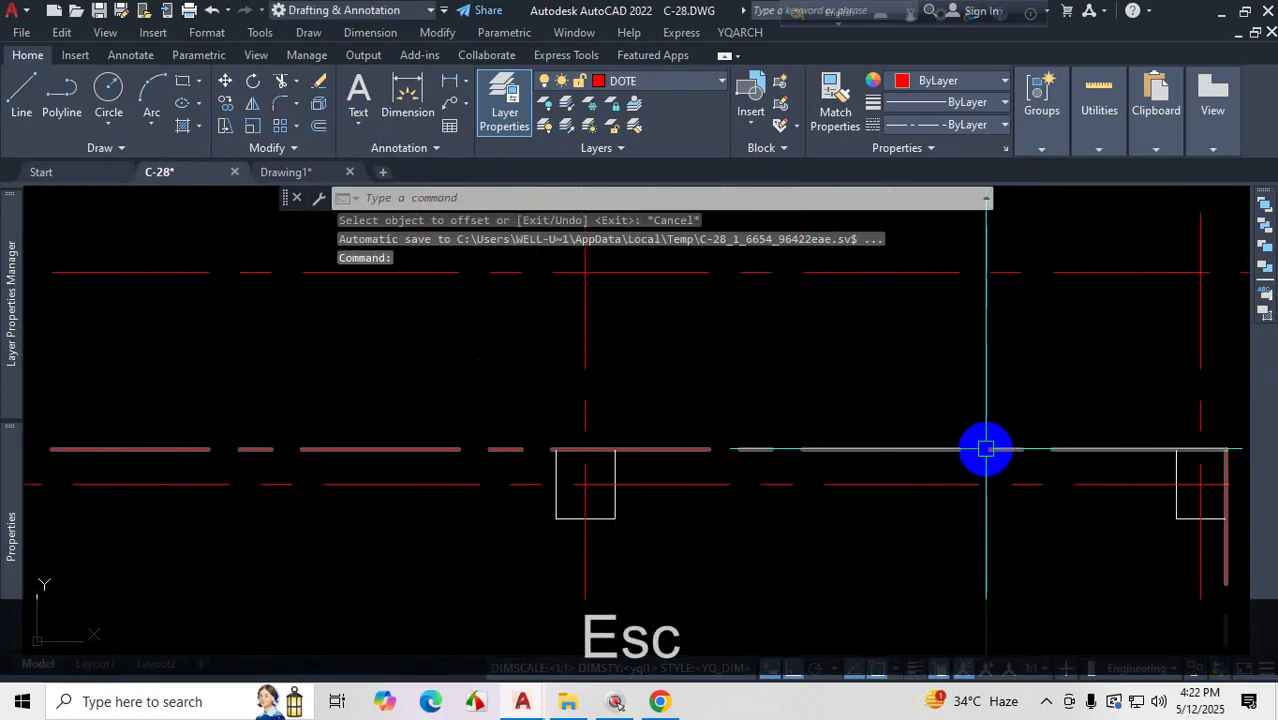
click(984, 442)
key(Delete)
scroll(1056, 418, down, 5)
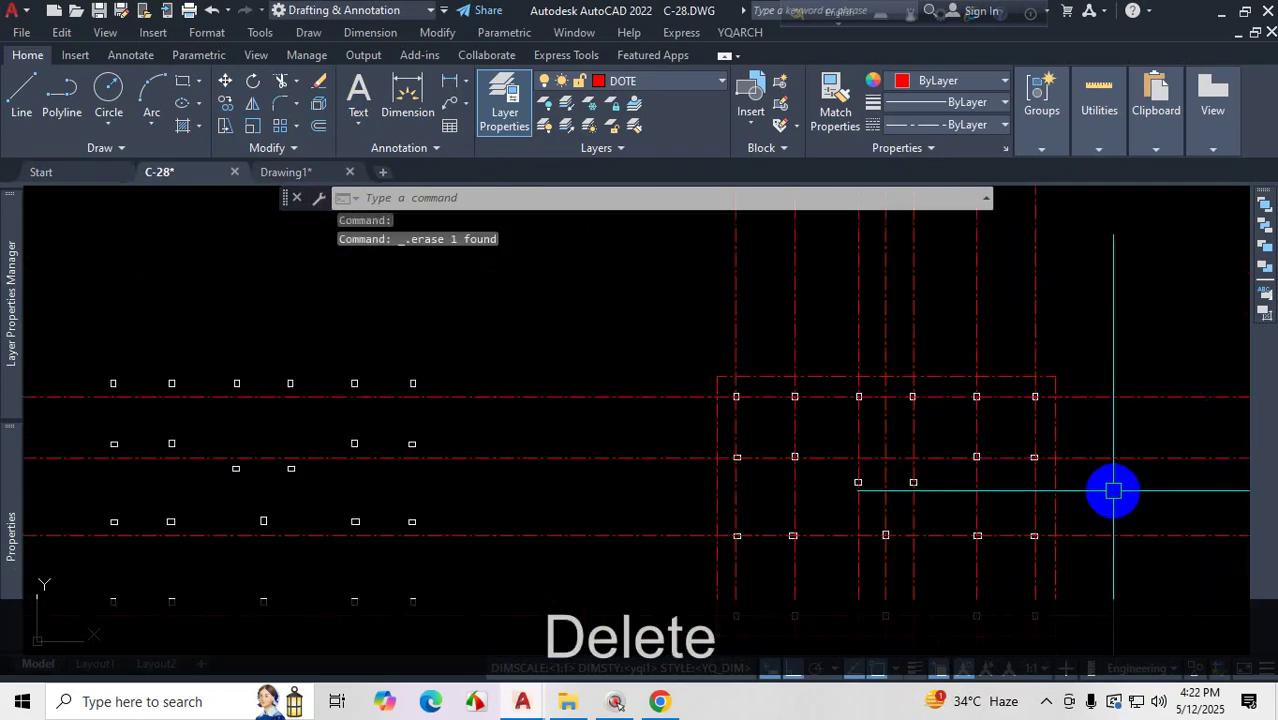
- Trim all construction lines outside the offset rectangle with EXTRIM, using the rectangle as the cutting edge
scroll(930, 345, down, 4)
scroll(1007, 275, up, 2)
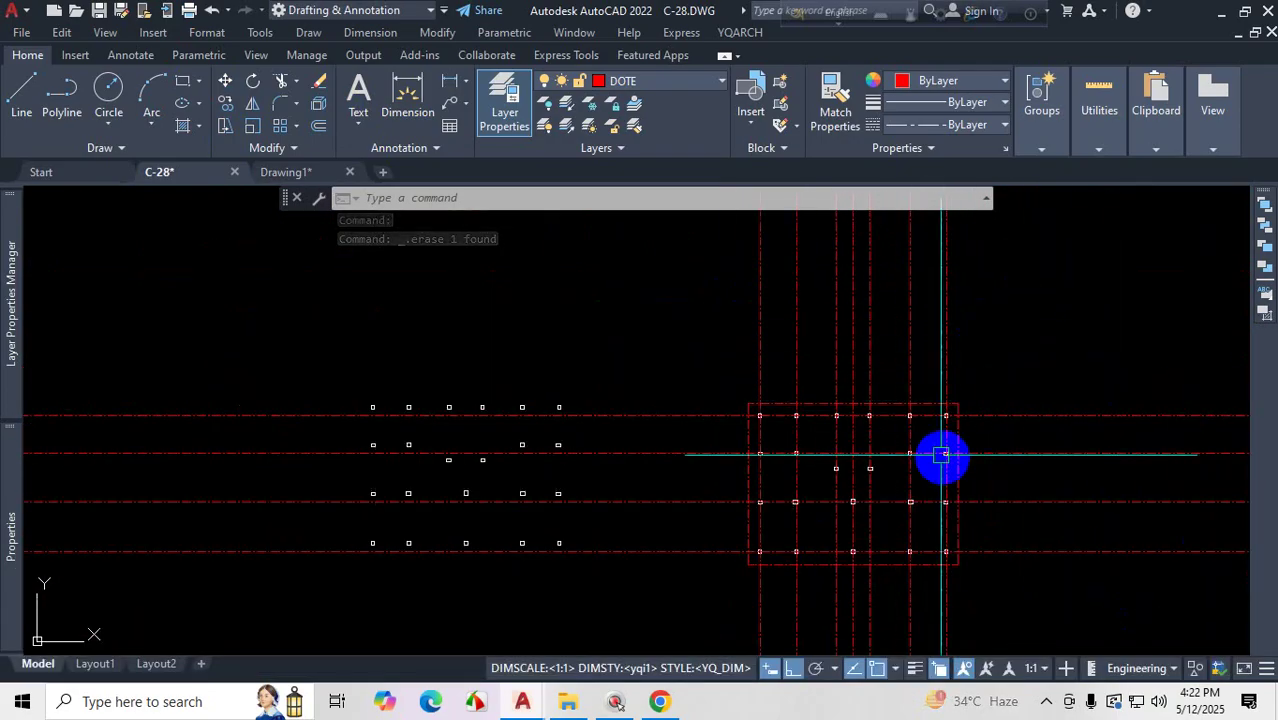
text(EXTRIM)
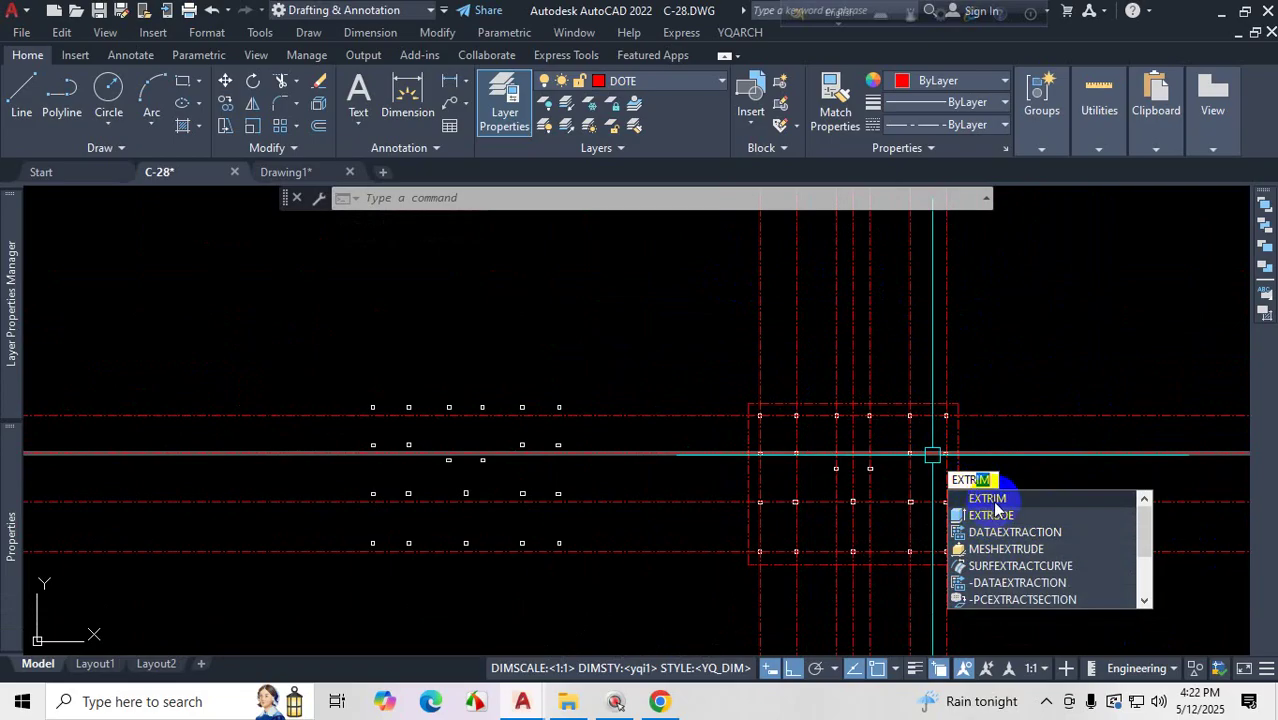
click(992, 499)
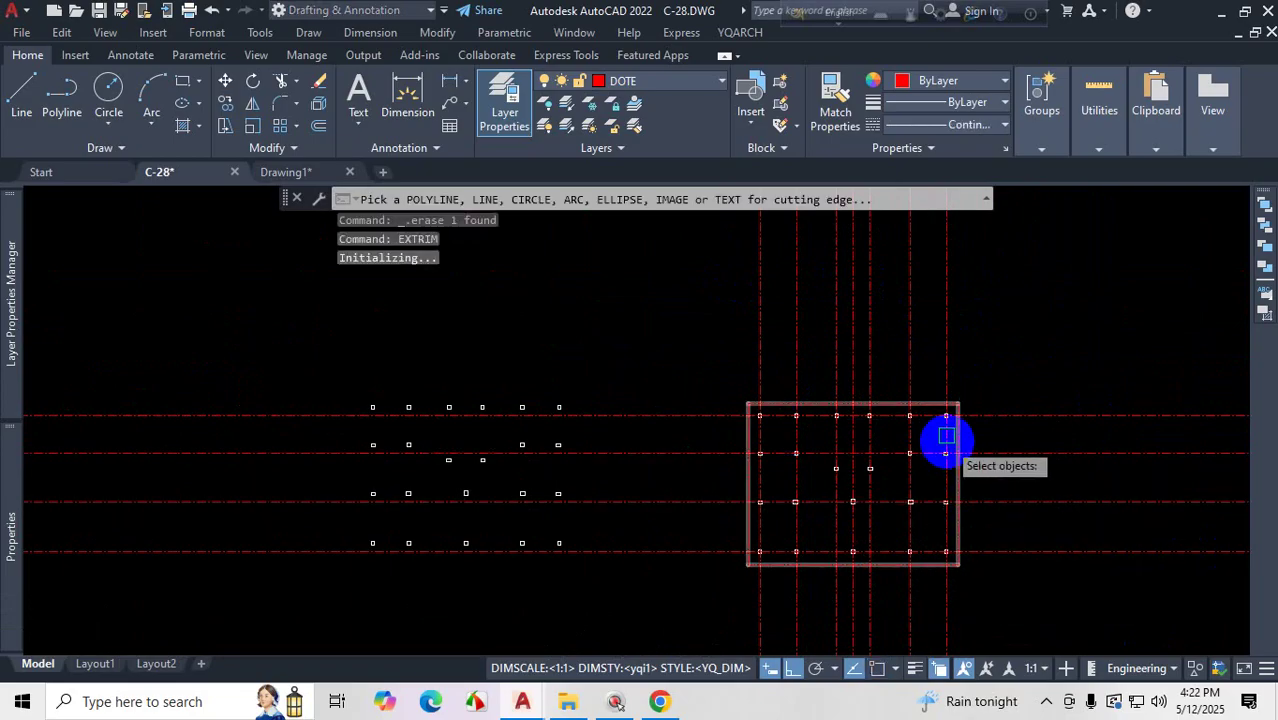
scroll(987, 399, up, 4)
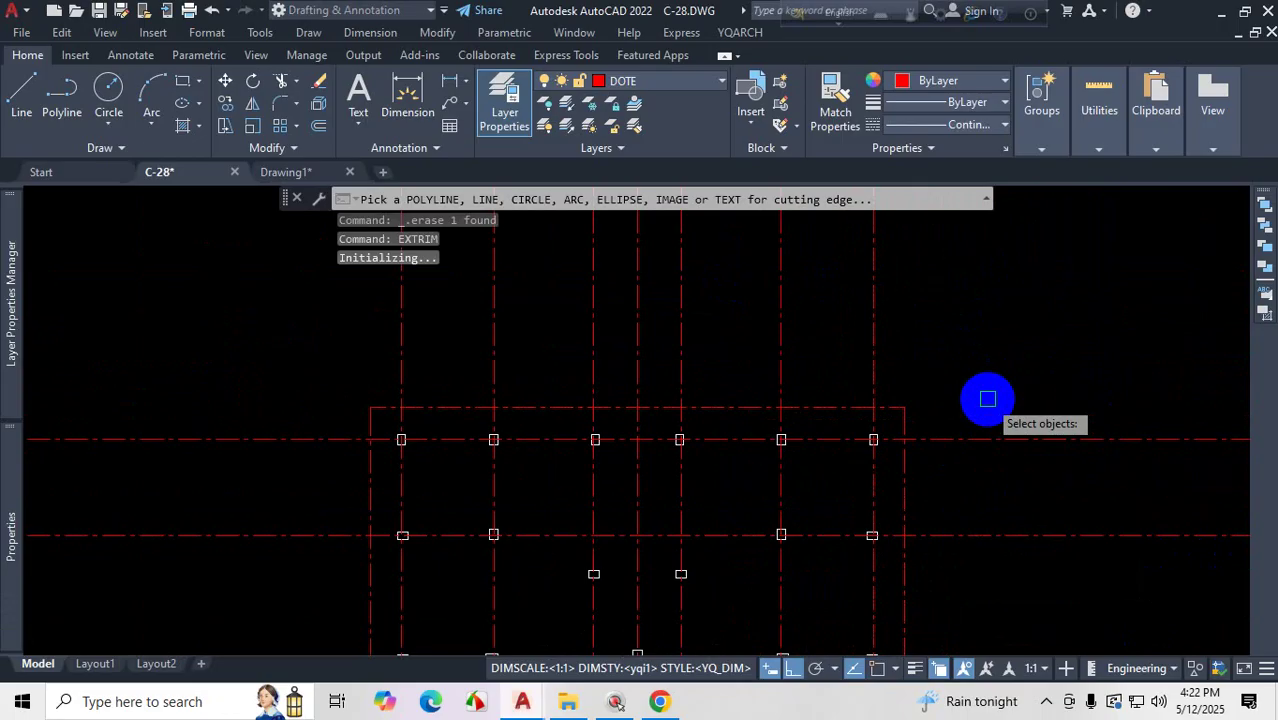
scroll(939, 403, up, 2)
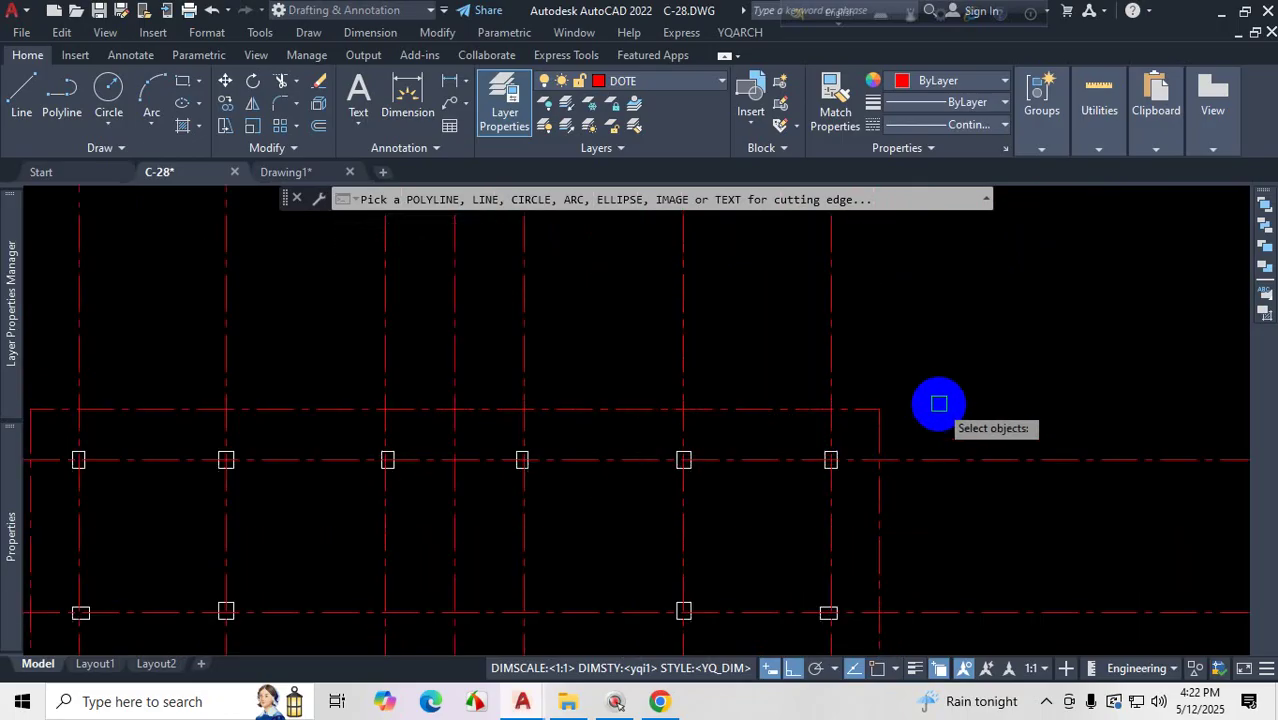
click(876, 410)
scroll(956, 366, down, 4)
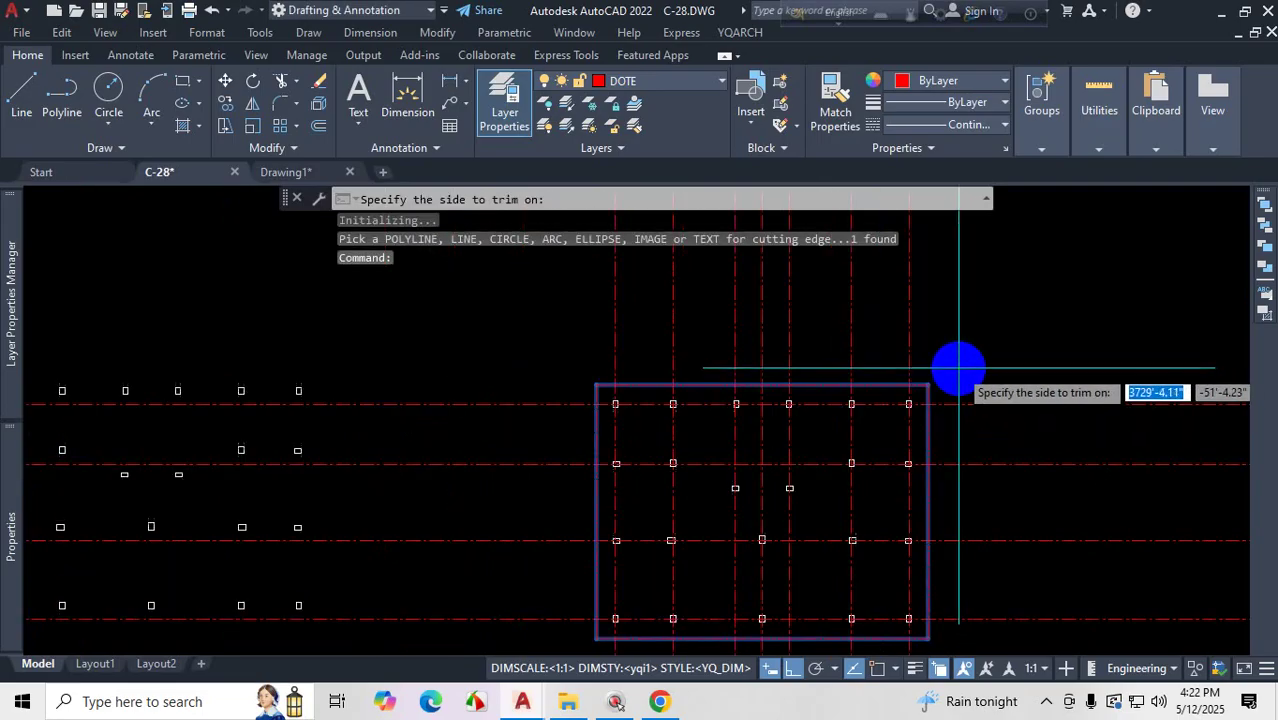
click(991, 299)
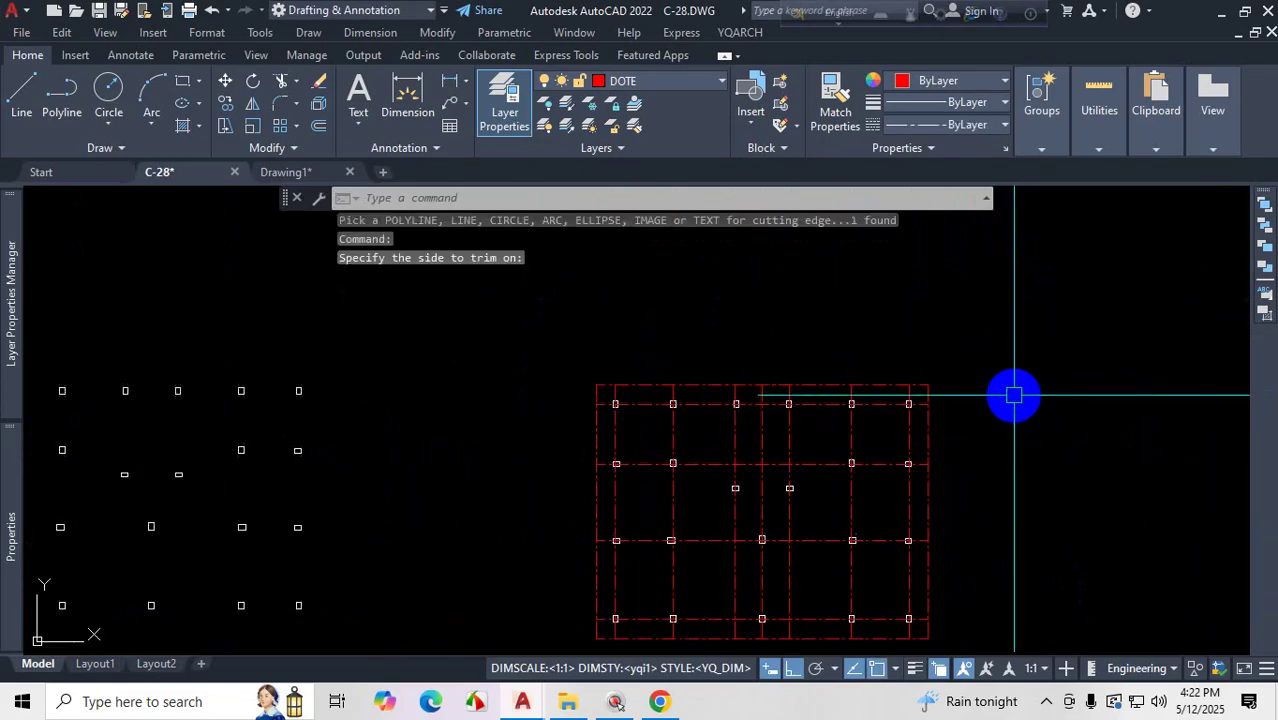
key(Escape)
- Delete the offset rectangle surrounding the trimmed axis lines
scroll(850, 412, up, 5)
click(889, 286)
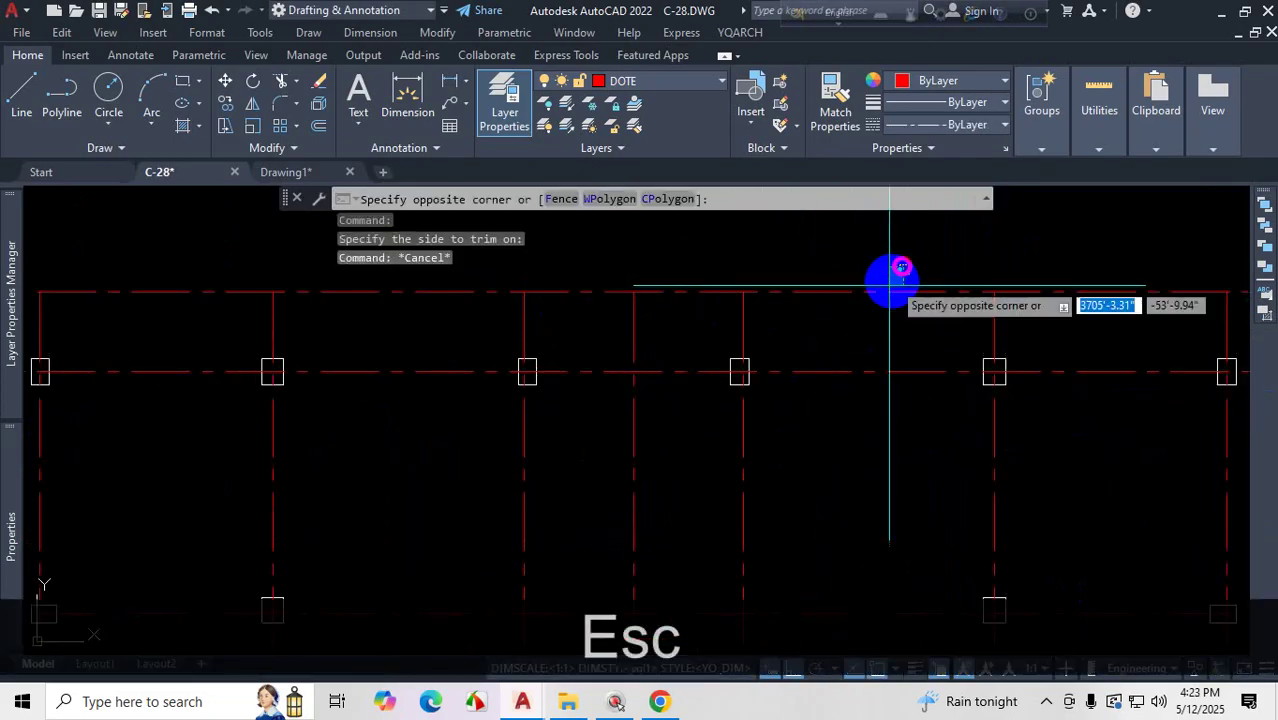
click(850, 314)
key(Delete)
scroll(879, 381, down, 3)
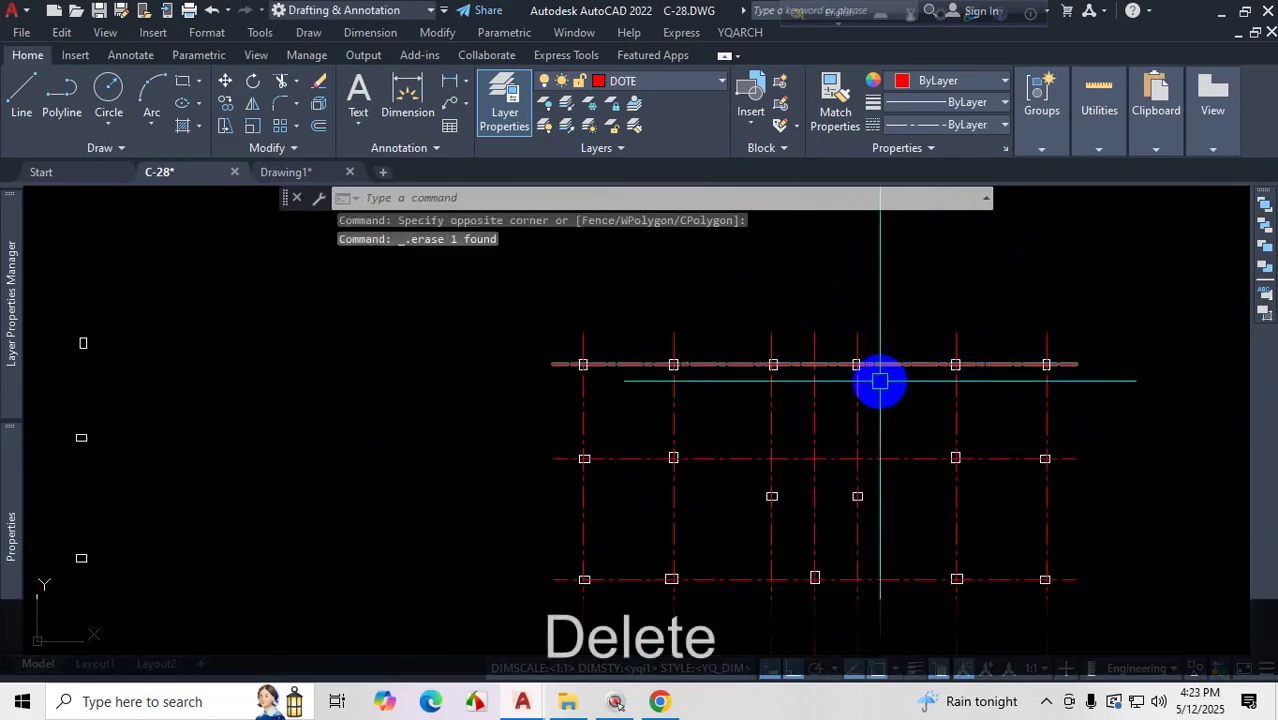
- Change the DOTE layer's color to blue, index color 160
scroll(879, 381, up, 4)
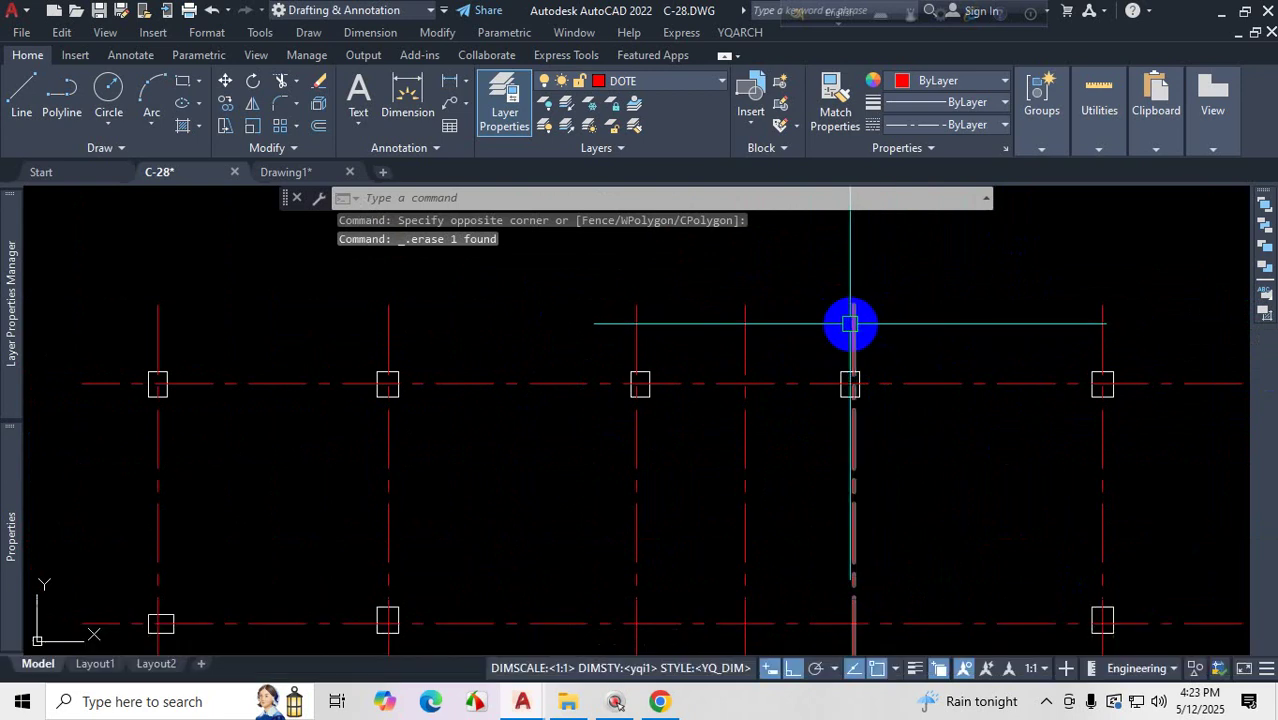
click(669, 86)
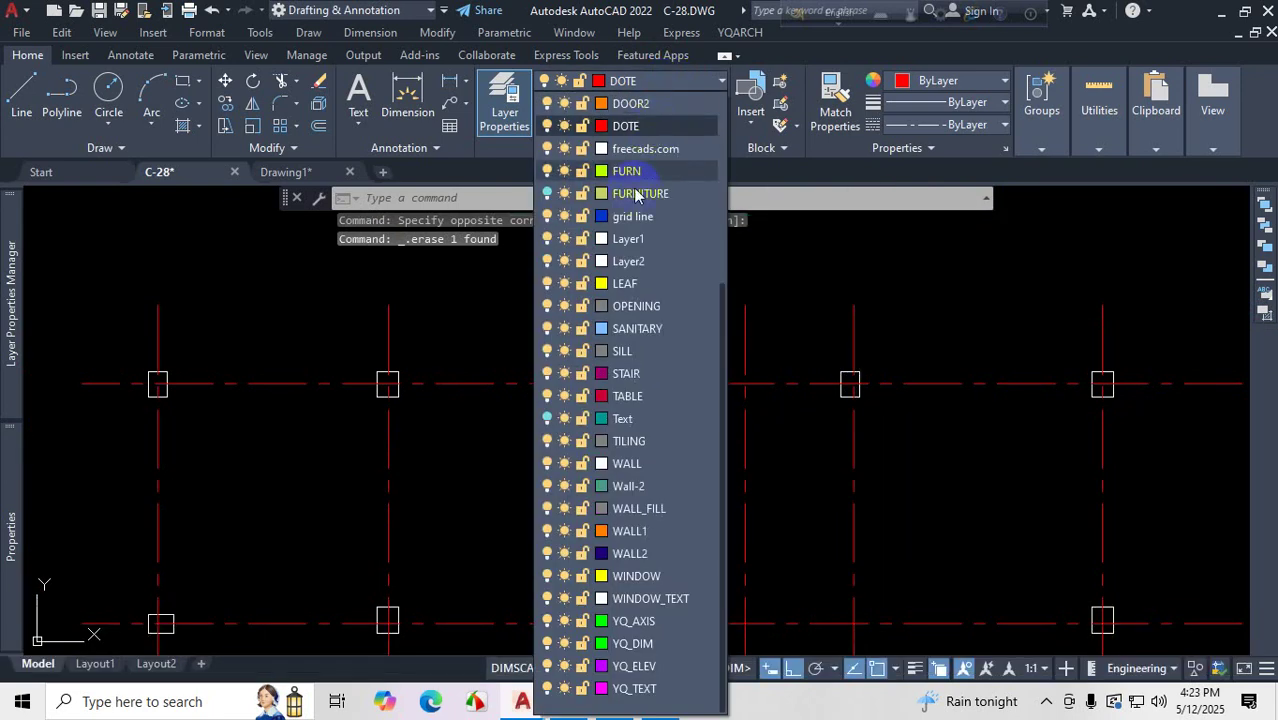
click(601, 126)
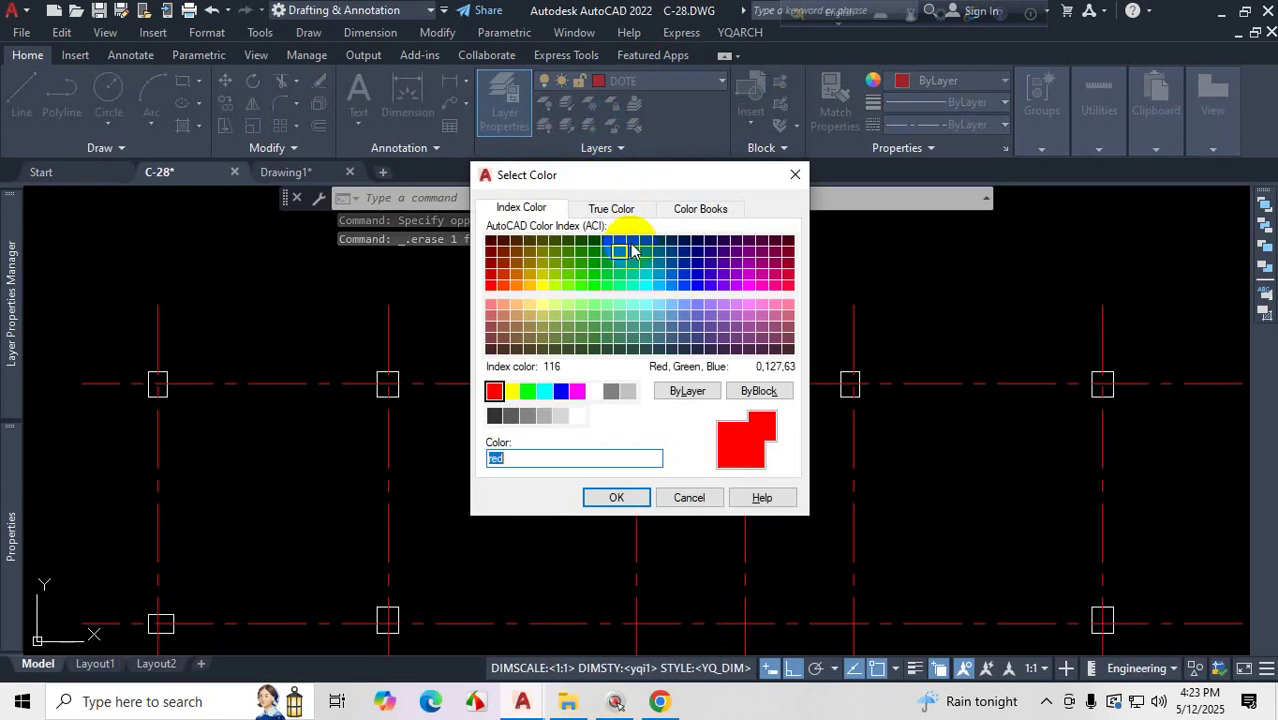
click(688, 290)
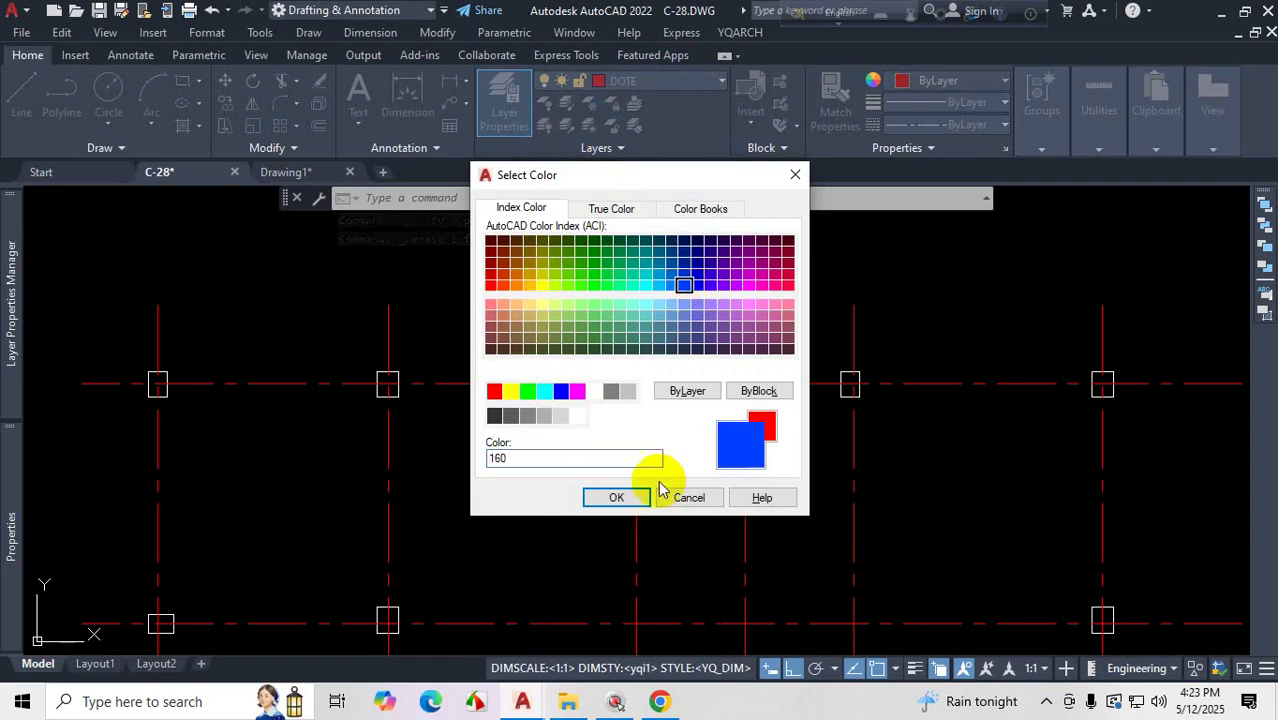
click(616, 497)
scroll(642, 371, down, 3)
scroll(799, 385, down, 2)
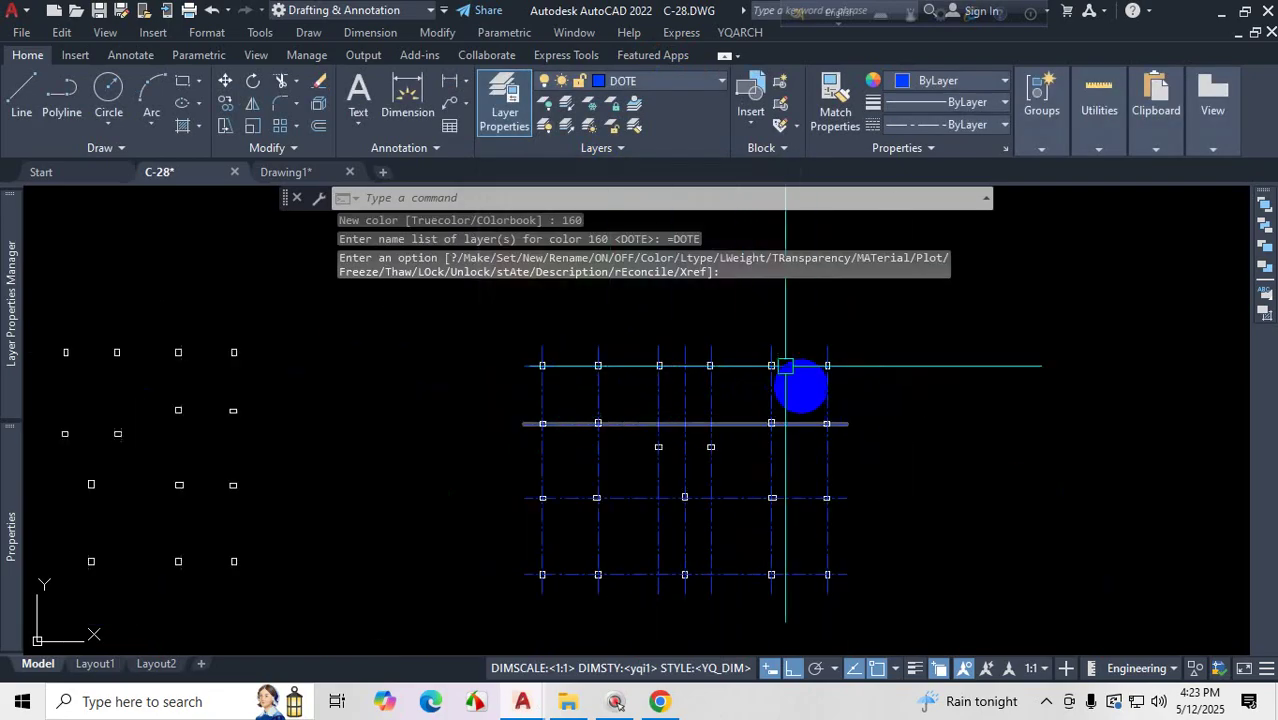
scroll(930, 385, up, 4)
key(Escape)
scroll(711, 362, down, 4)
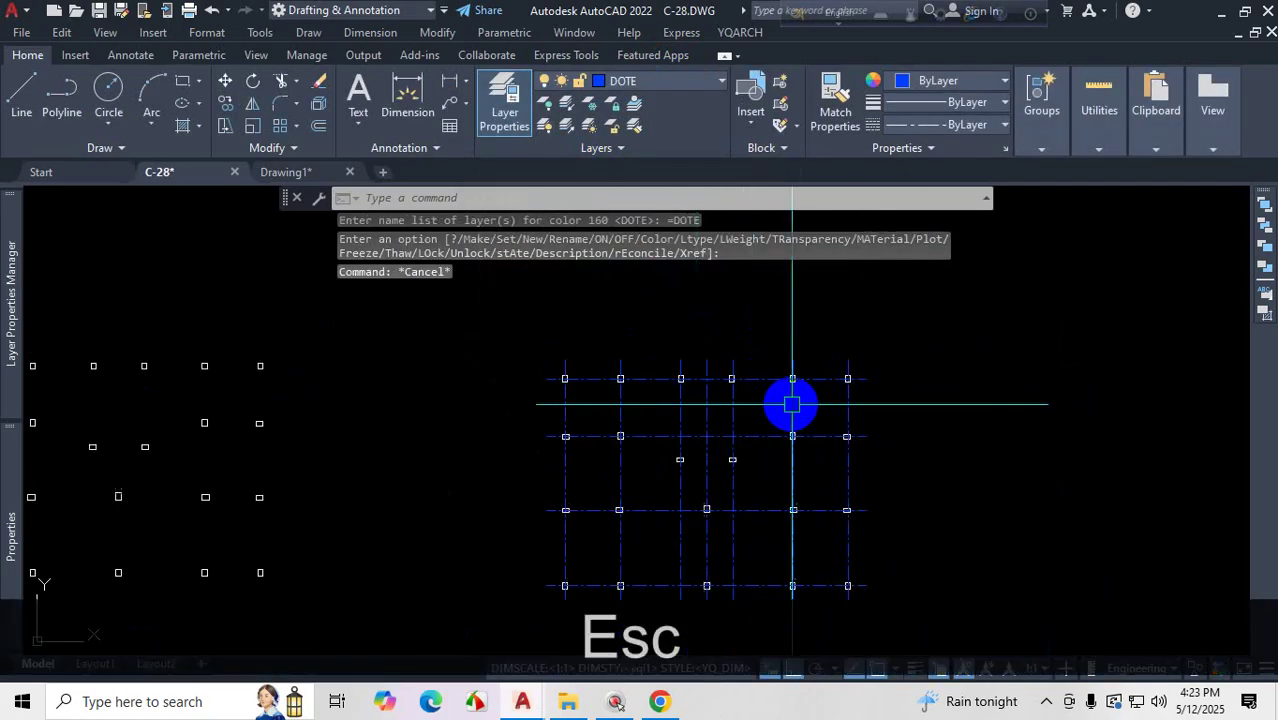
- Generate axis symbols and dimensions around the new grid with YQArch Arrange Axis Symbol, selecting all of its DOTE axis lines
scroll(930, 528, up, 2)
scroll(890, 500, down, 4)
scroll(735, 508, up, 4)
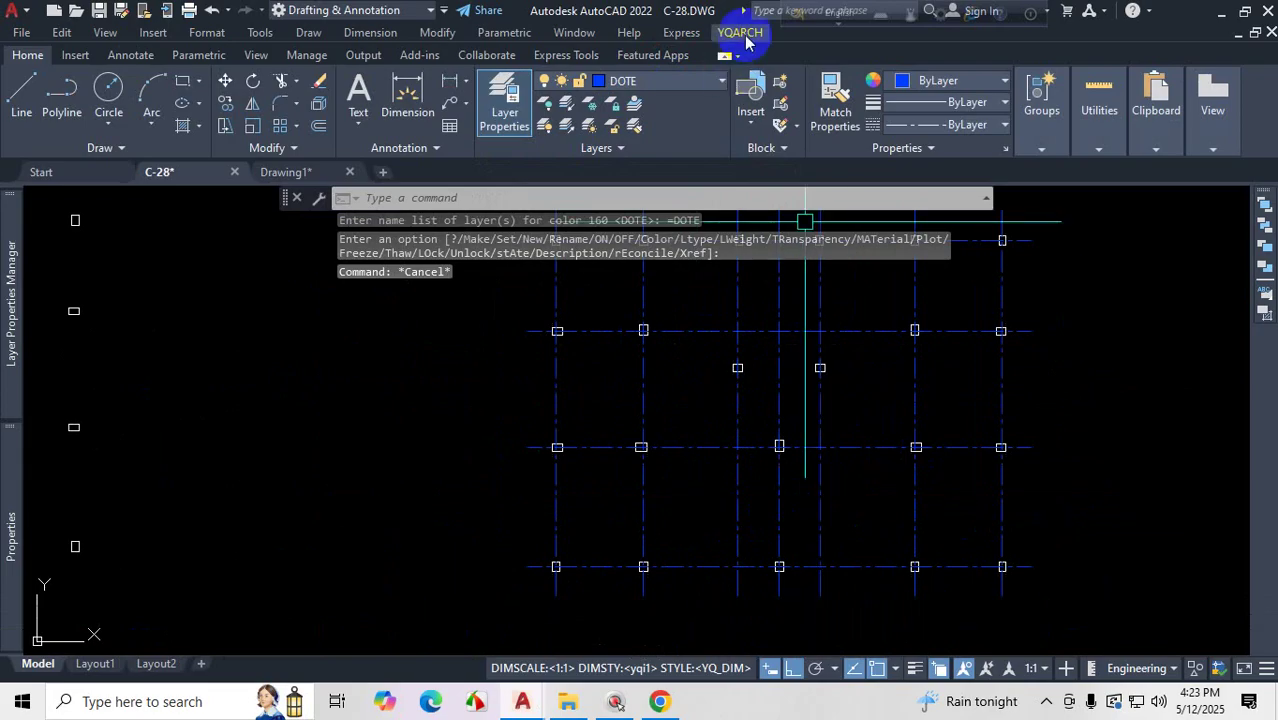
scroll(725, 507, down, 4)
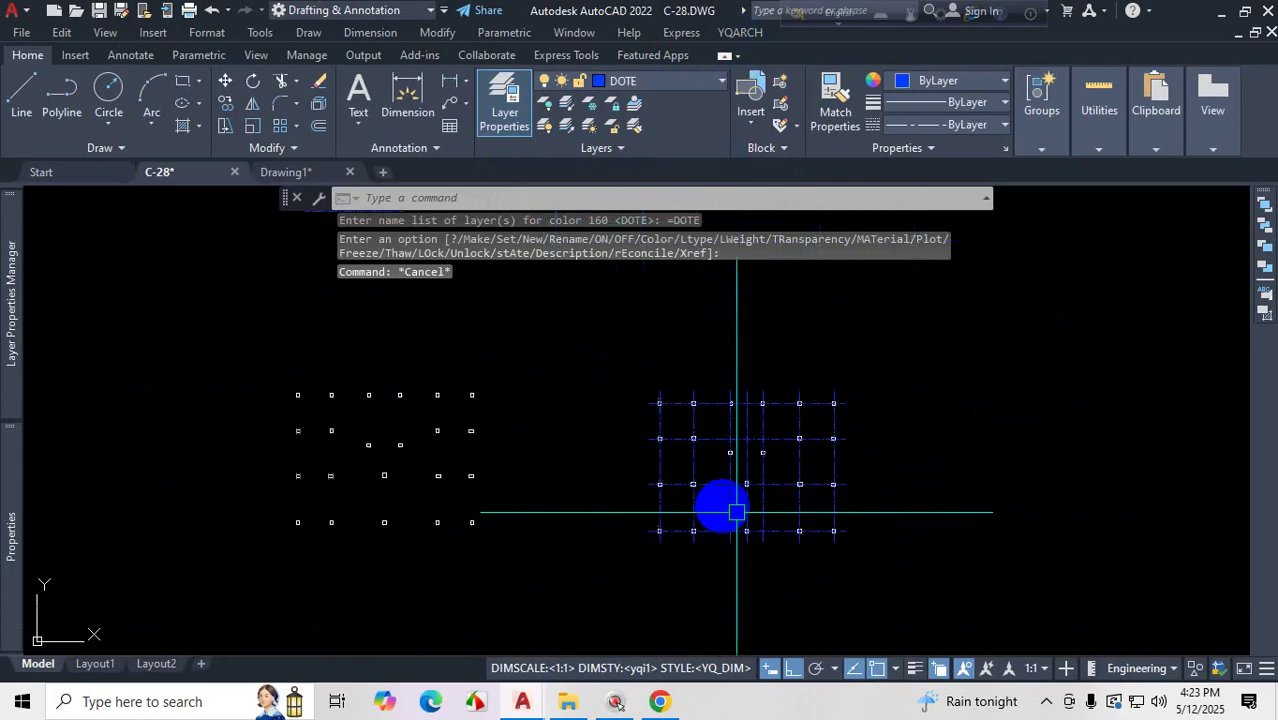
click(738, 33)
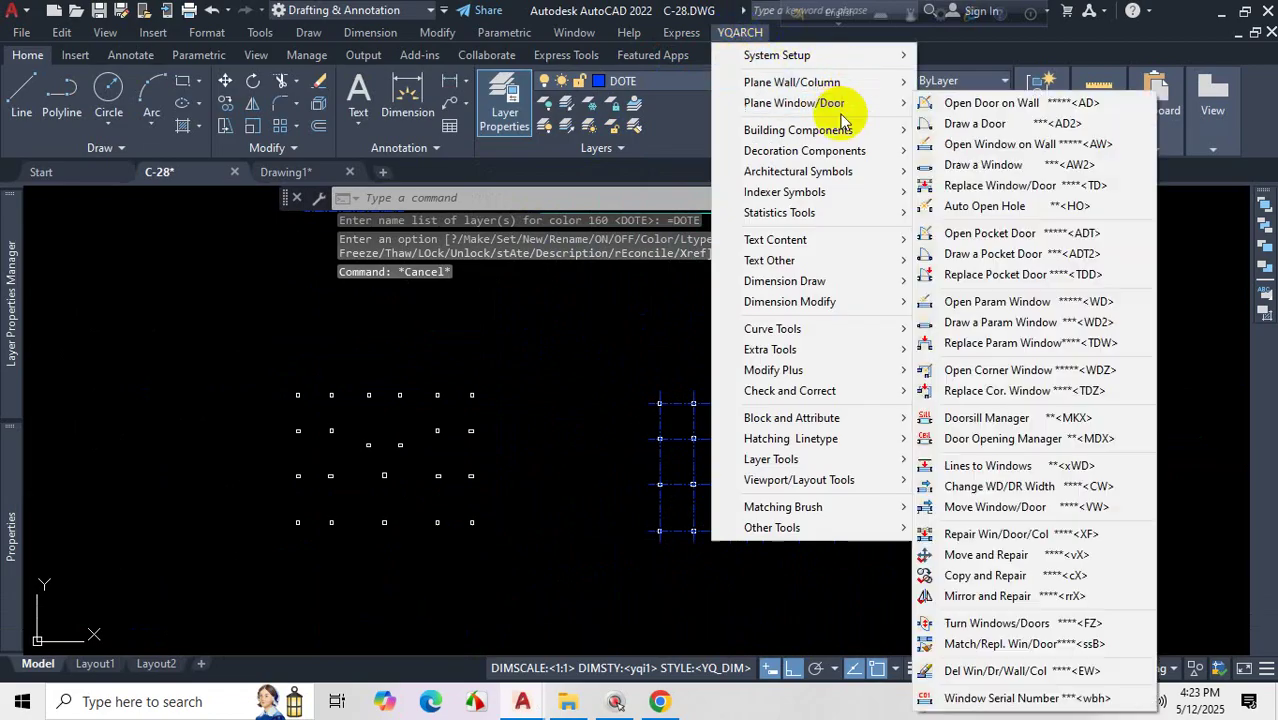
mouse_move(826, 131)
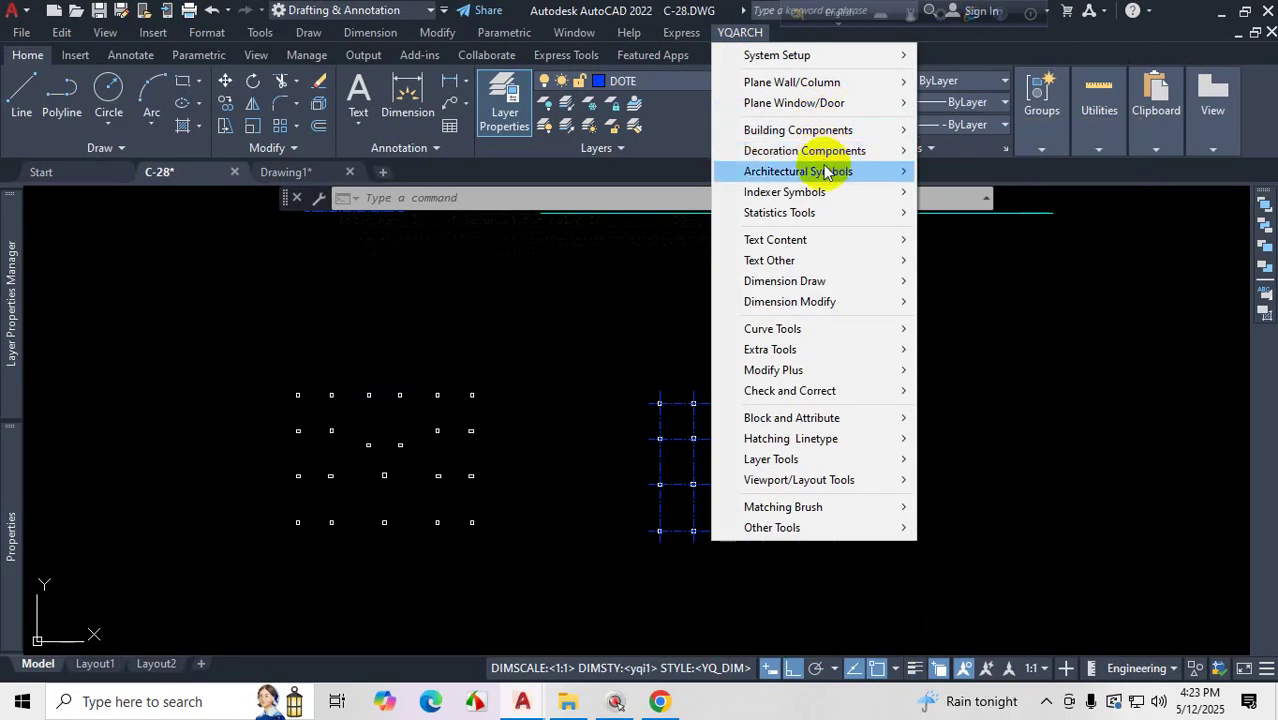
mouse_move(826, 176)
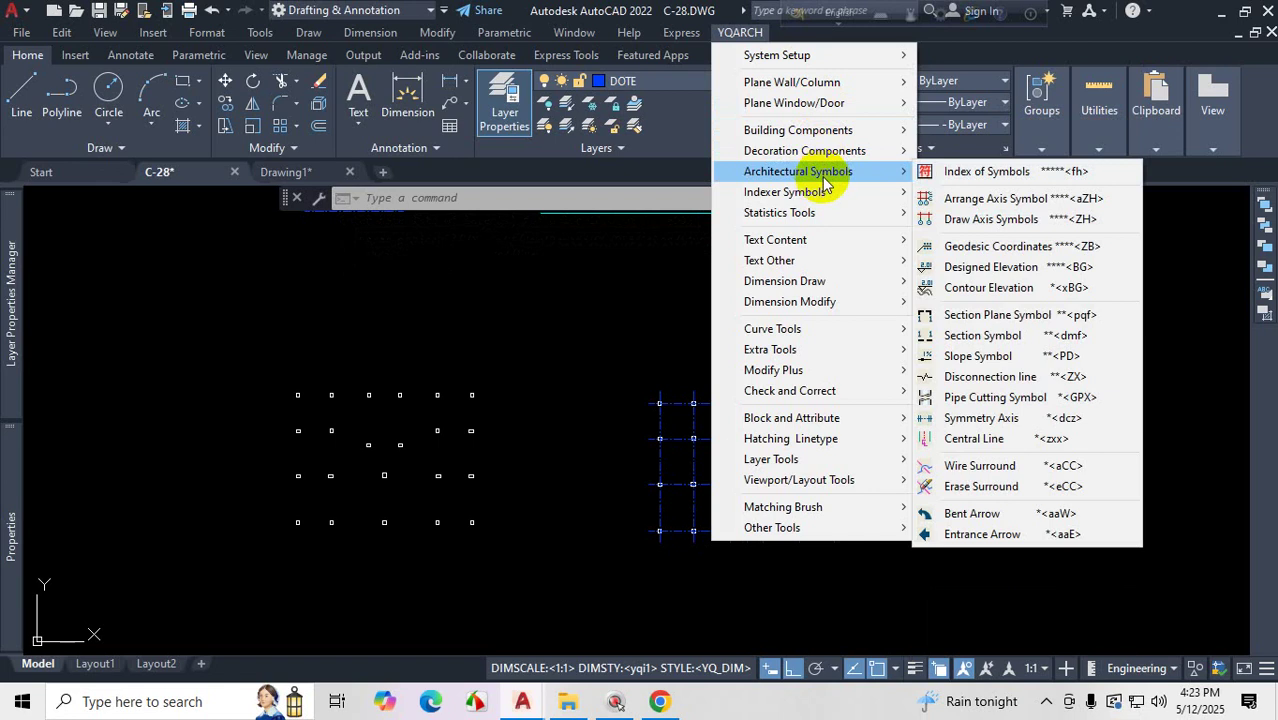
click(1000, 199)
scroll(921, 318, down, 3)
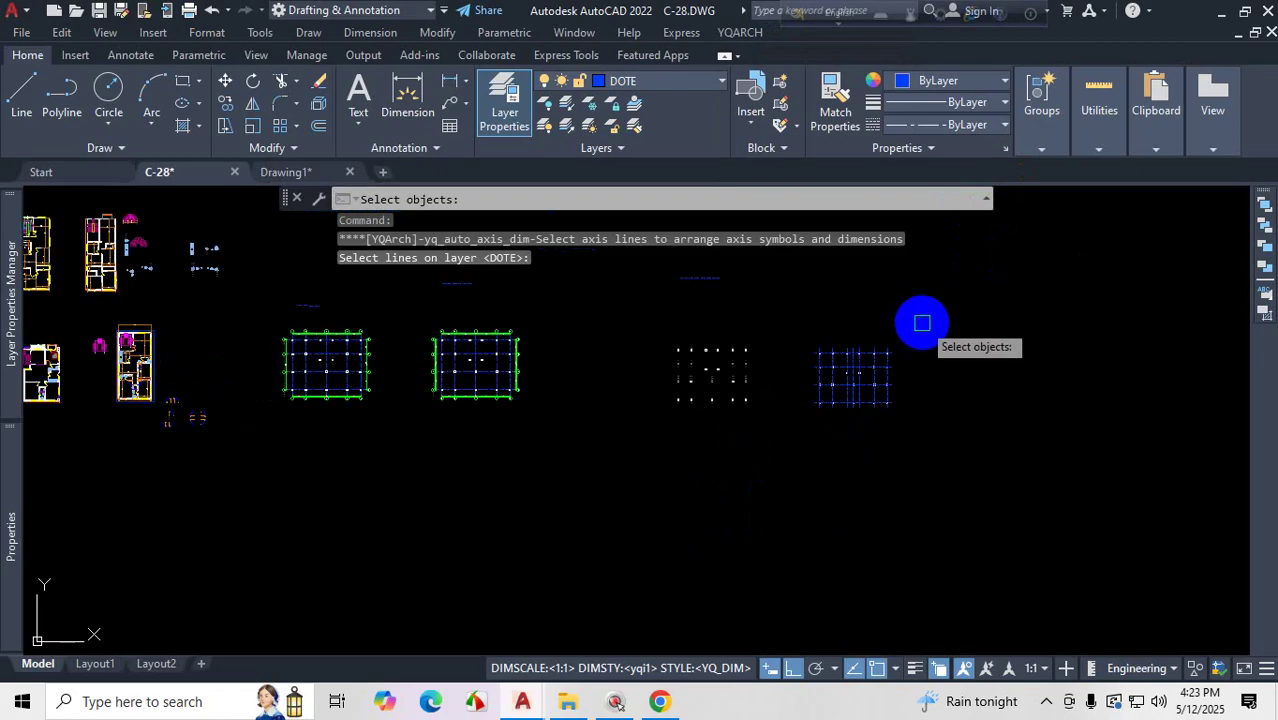
click(793, 319)
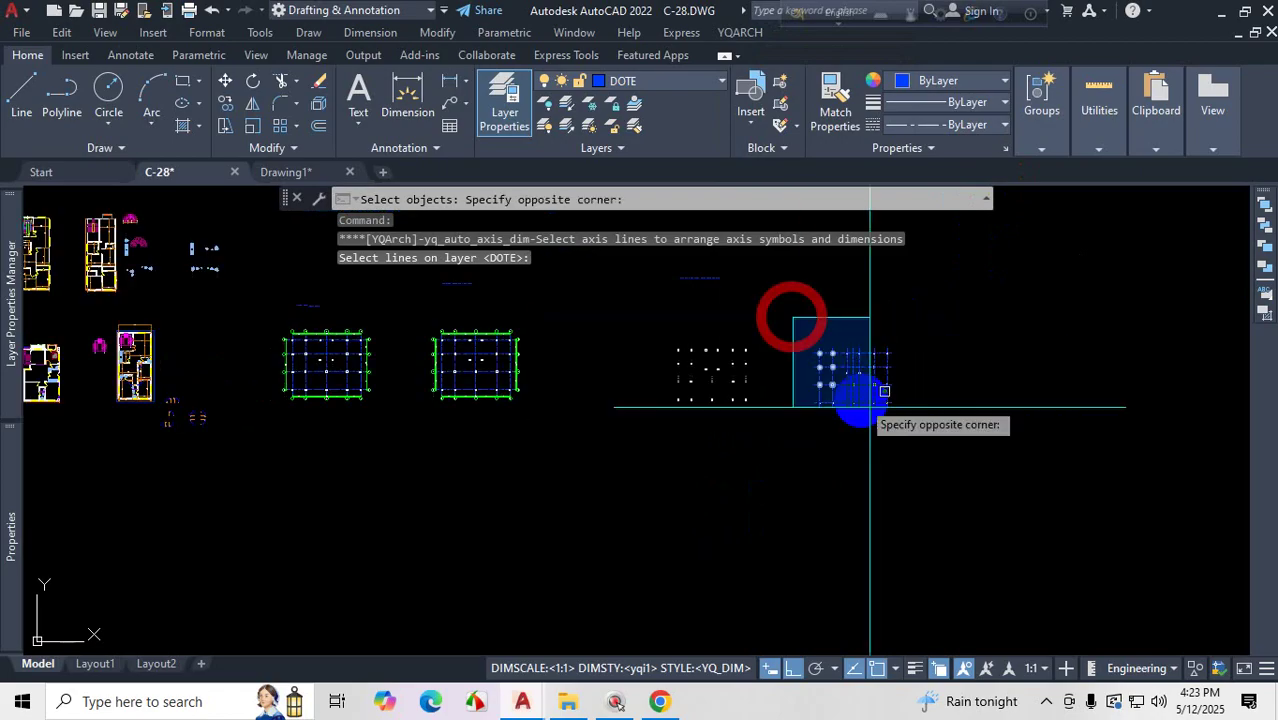
click(941, 448)
scroll(885, 385, up, 5)
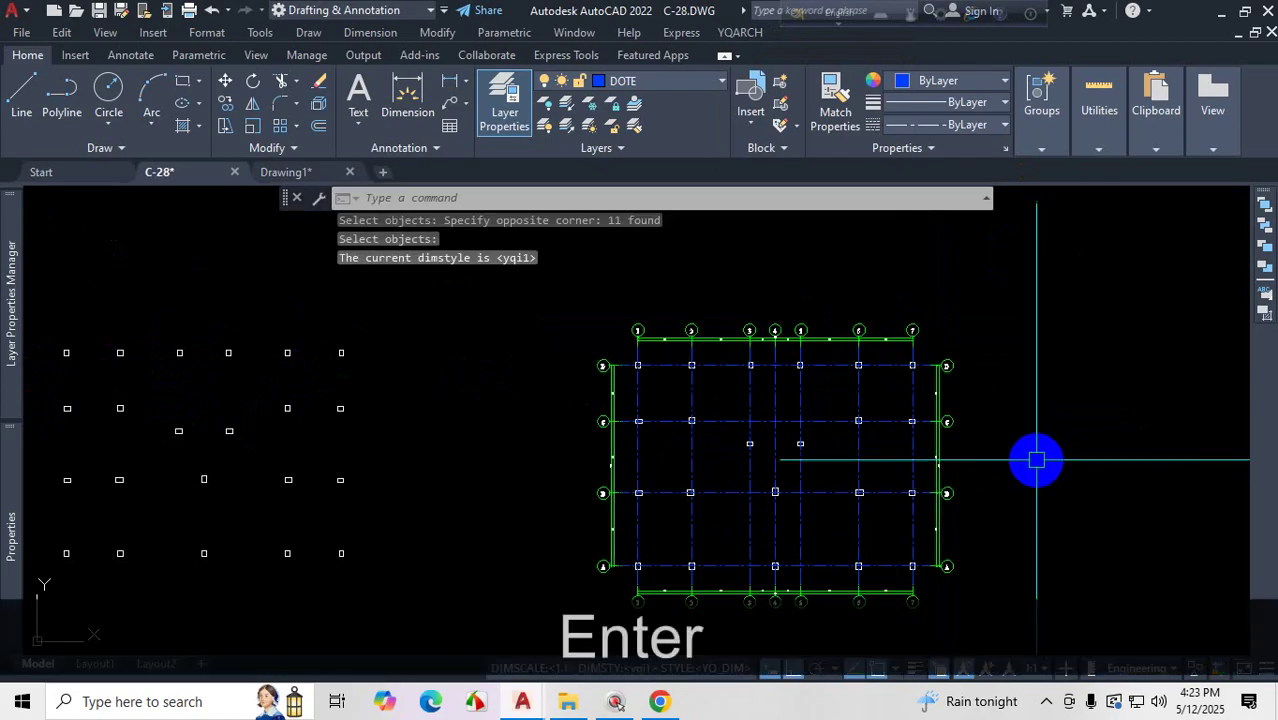
- Examine the axis bubbles and the spacing dimensions along the upper edge of the new grid
scroll(780, 360, up, 4)
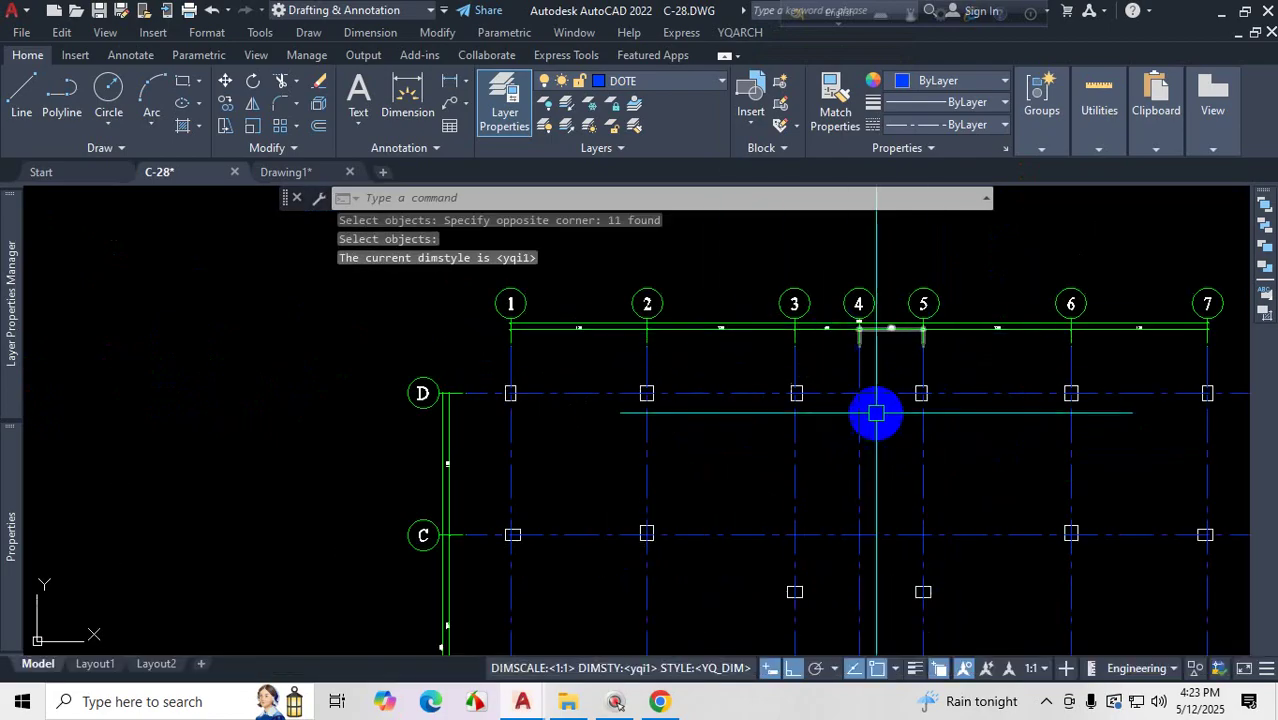
scroll(605, 285, up, 10)
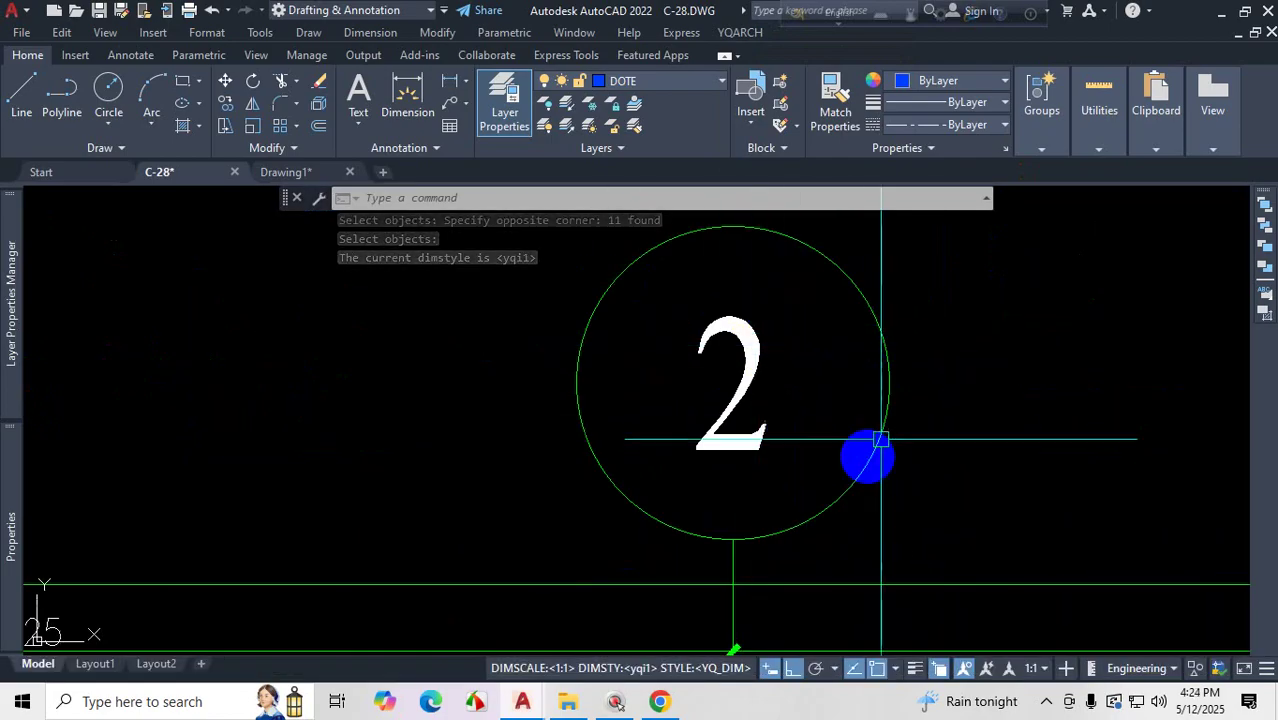
scroll(800, 405, down, 8)
scroll(765, 372, up, 4)
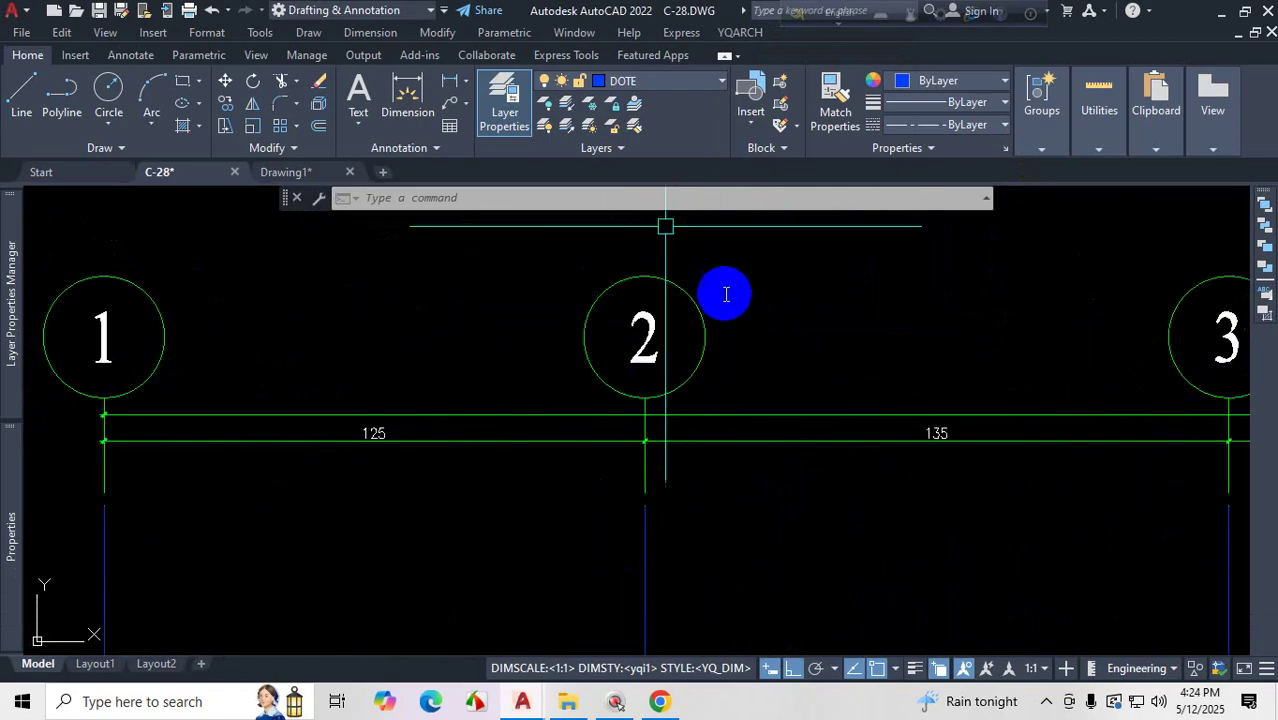
scroll(600, 320, up, 5)
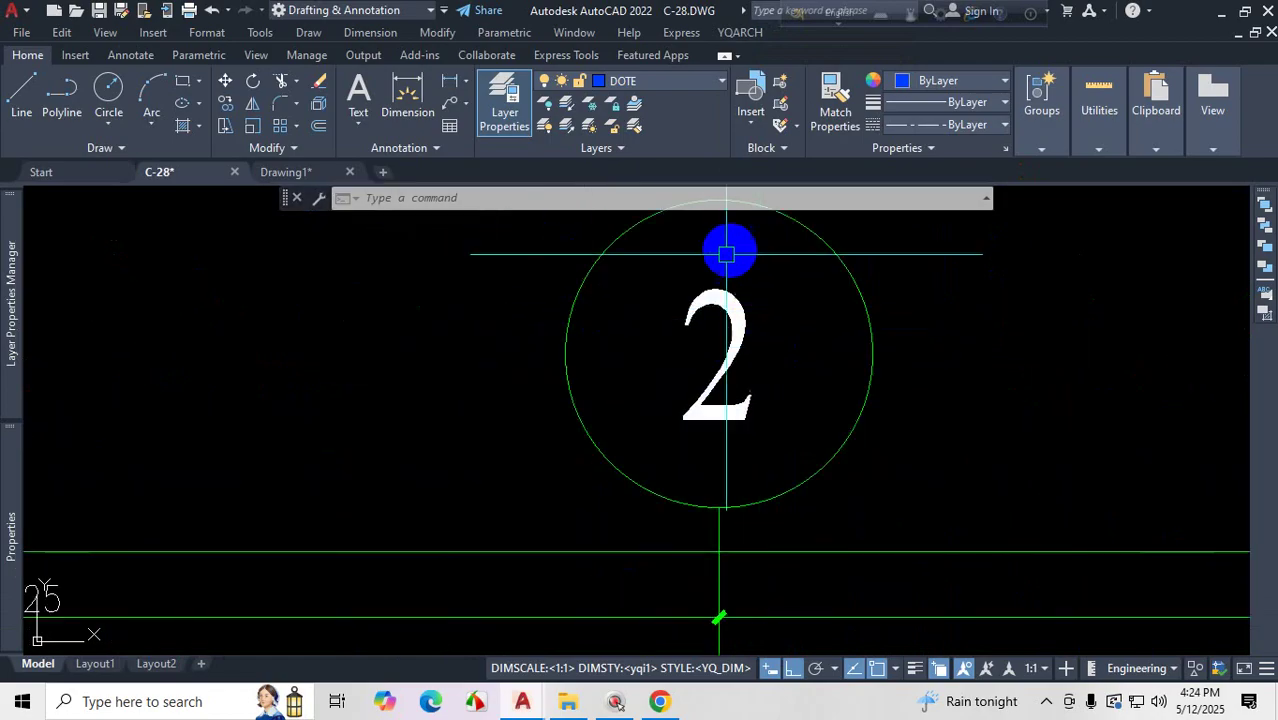
scroll(742, 328, down, 10)
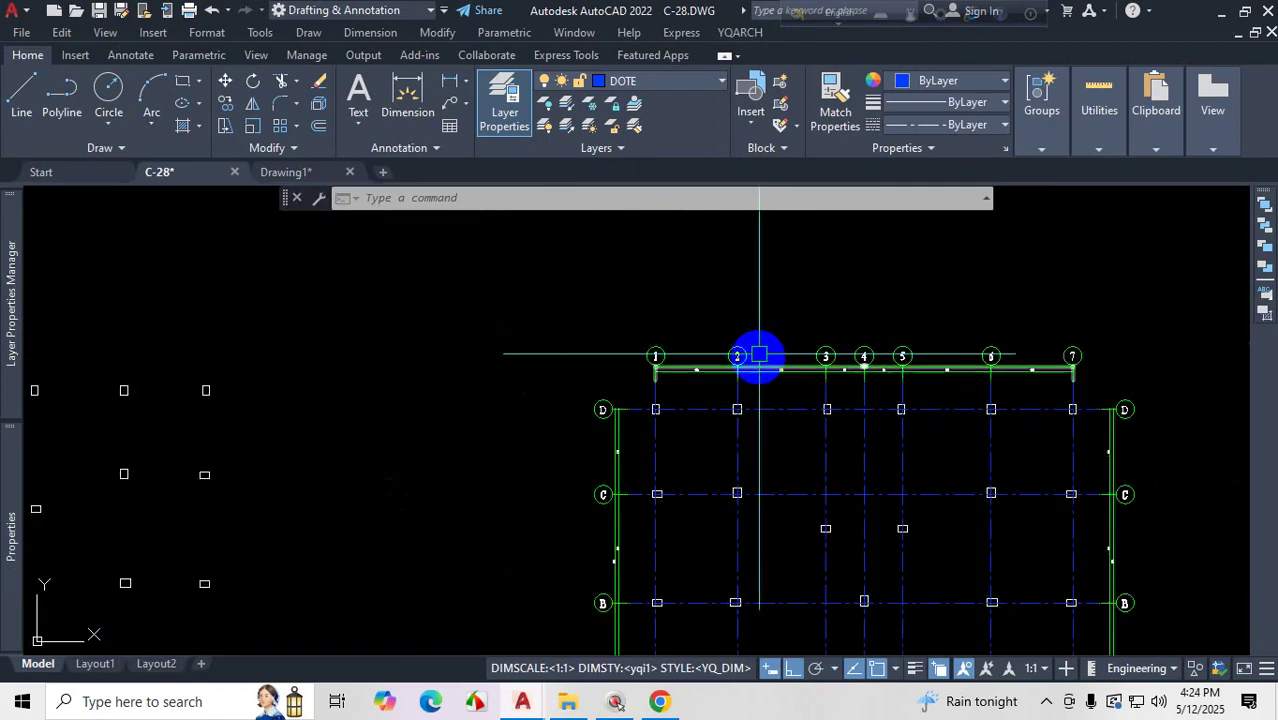
scroll(907, 476, down, 1)
scroll(925, 360, up, 2)
scroll(918, 320, up, 5)
scroll(930, 400, down, 8)
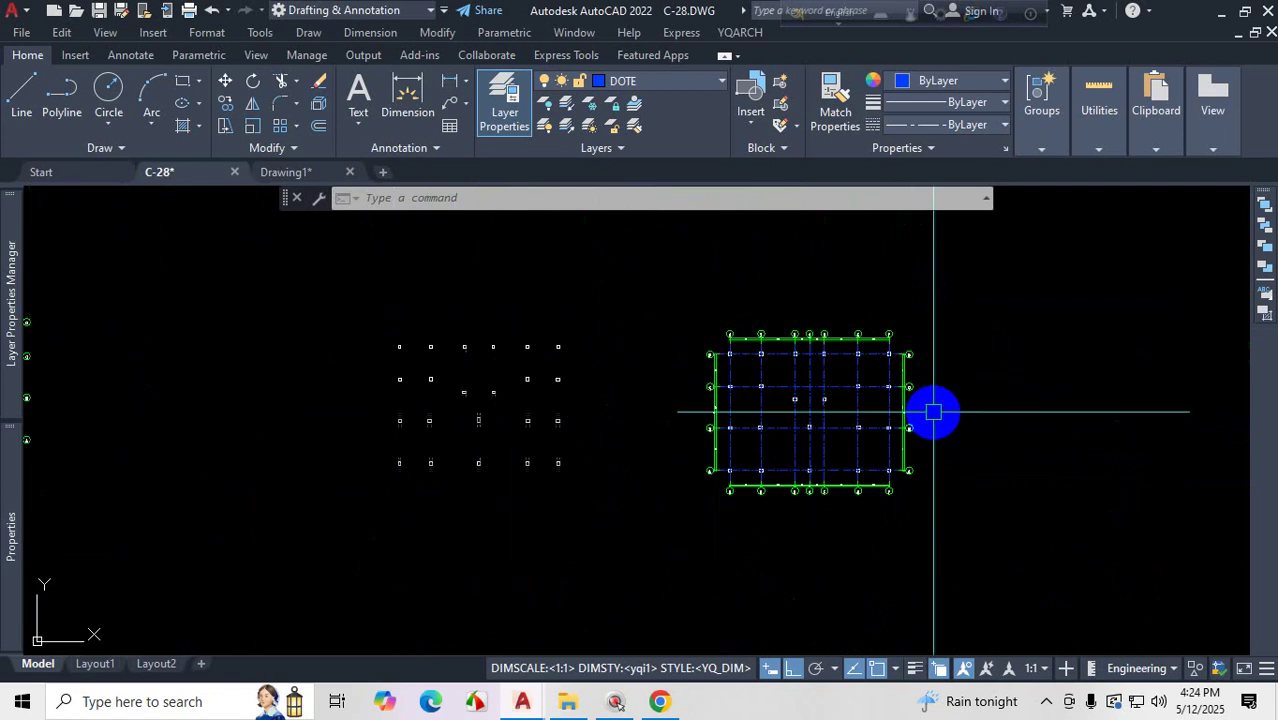
scroll(860, 355, up, 8)
scroll(858, 358, down, 3)
scroll(575, 354, up, 6)
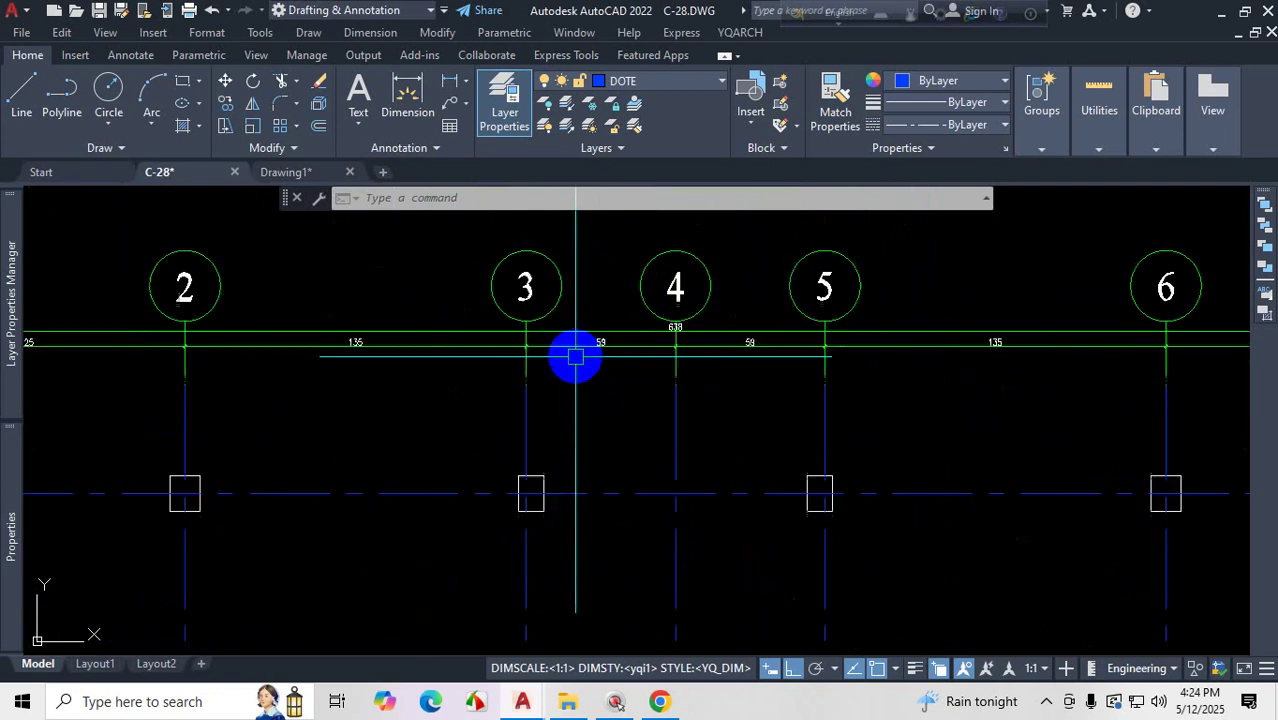
scroll(698, 374, down, 4)
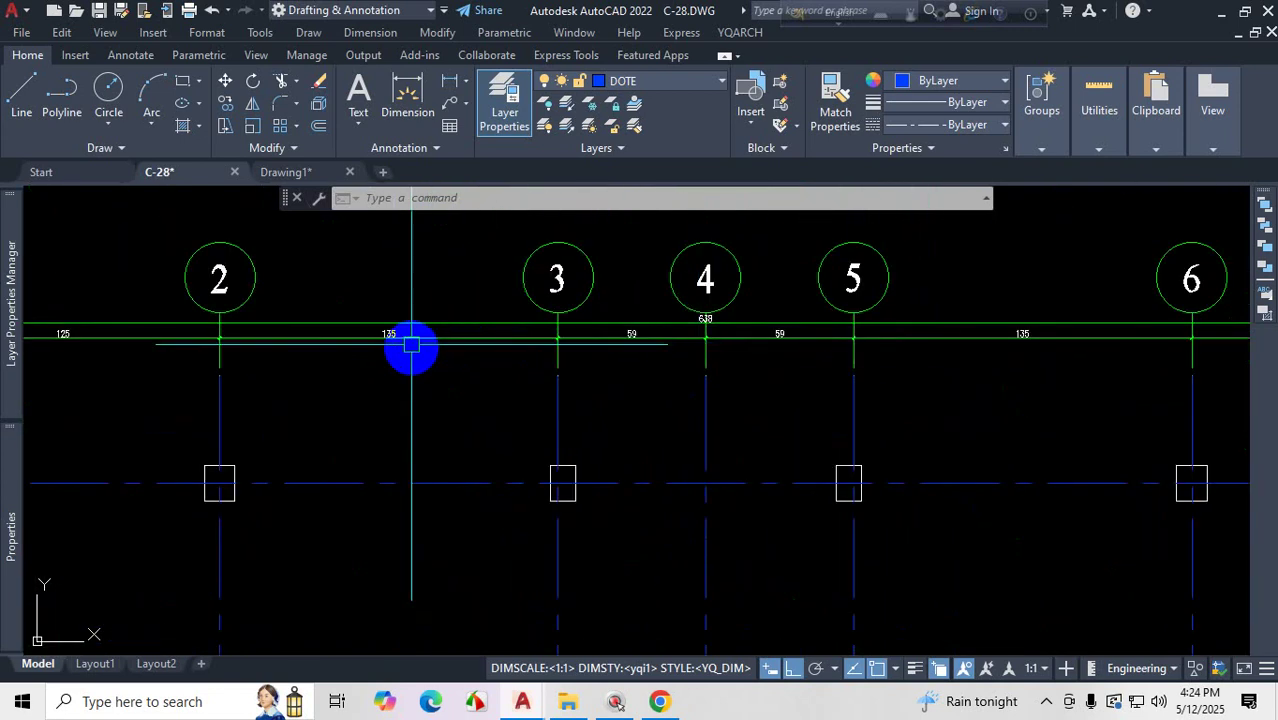
scroll(400, 330, up, 2)
scroll(780, 440, down, 5)
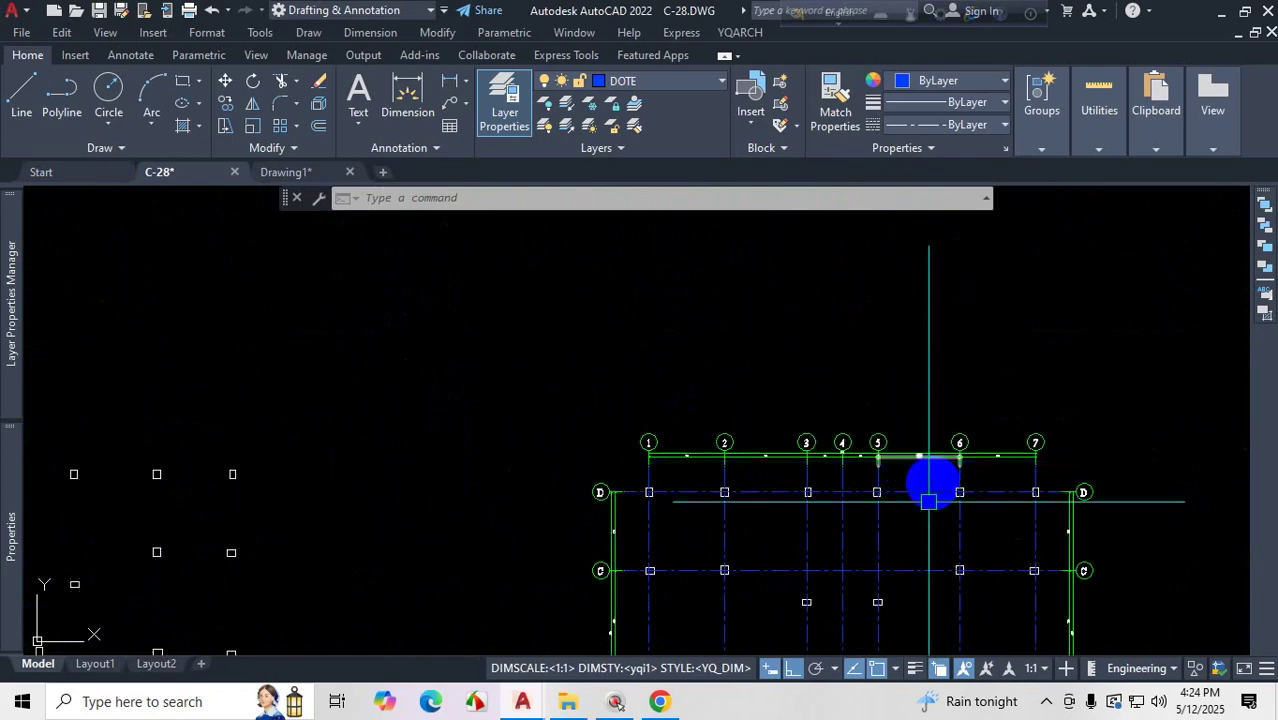